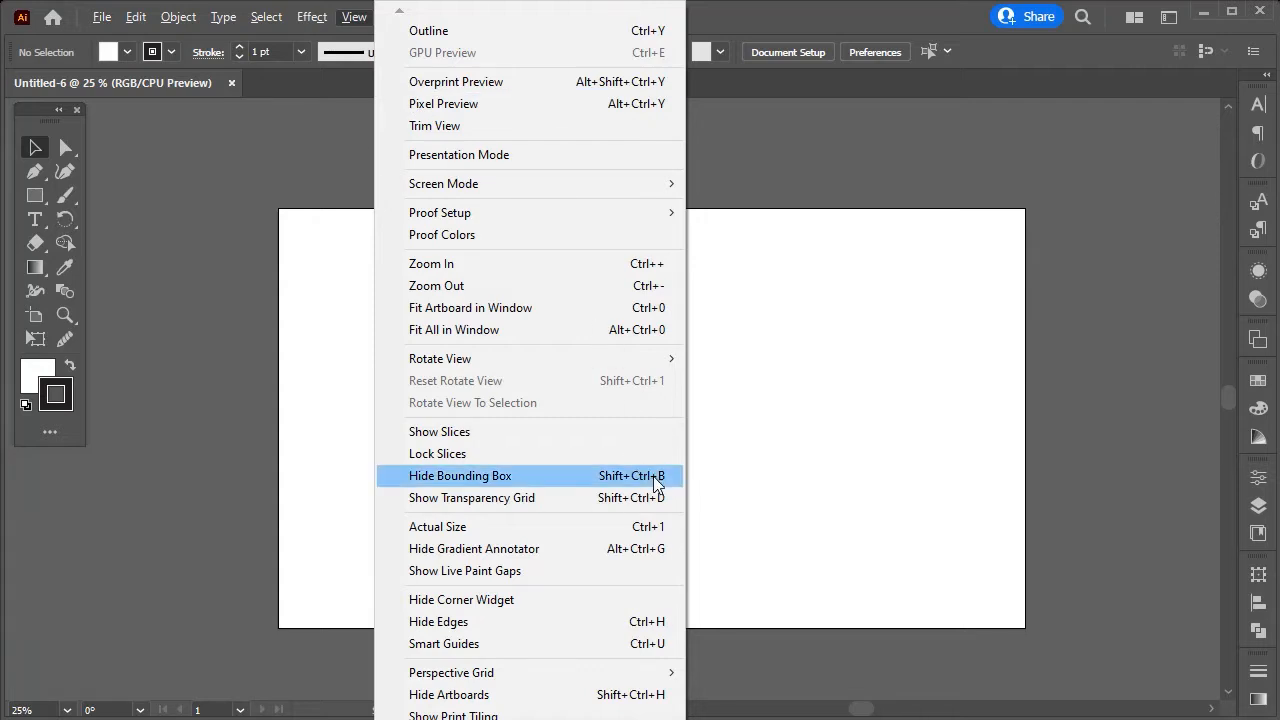
# Turn on Smart Guides and draw a small white square just above the artboard.
pyautogui.click(632, 643)
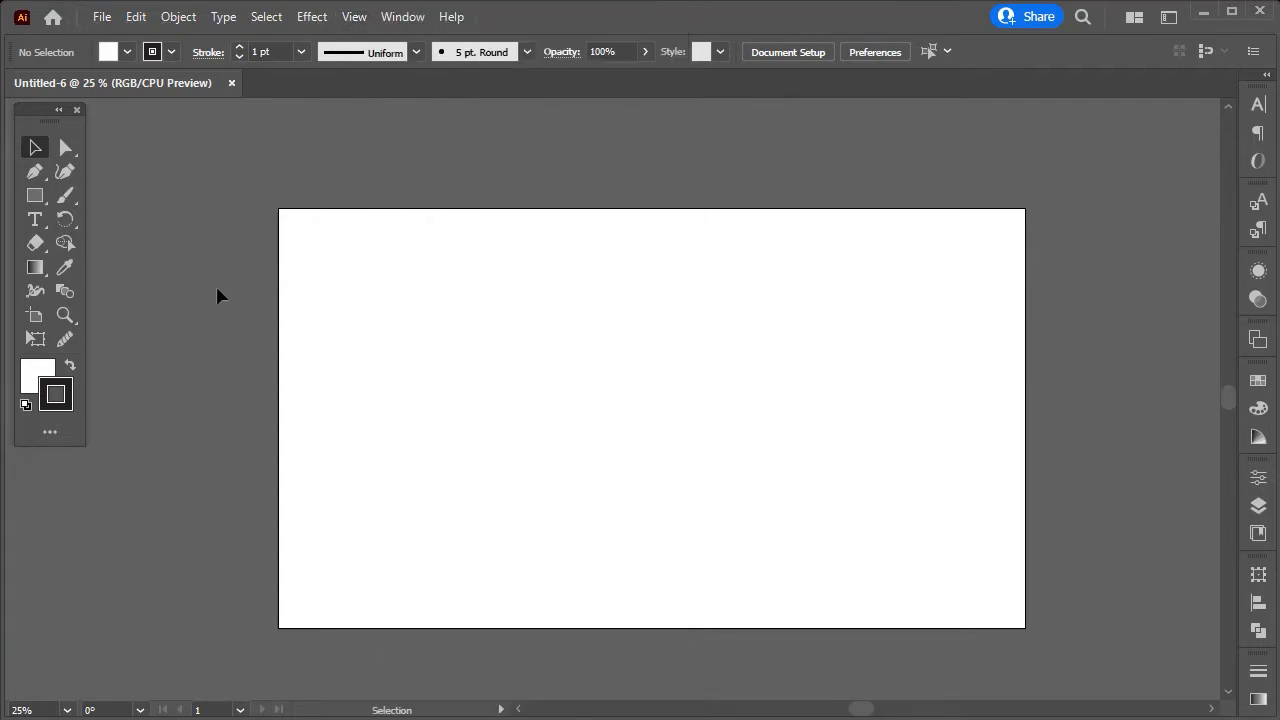
pyautogui.click(35, 195)
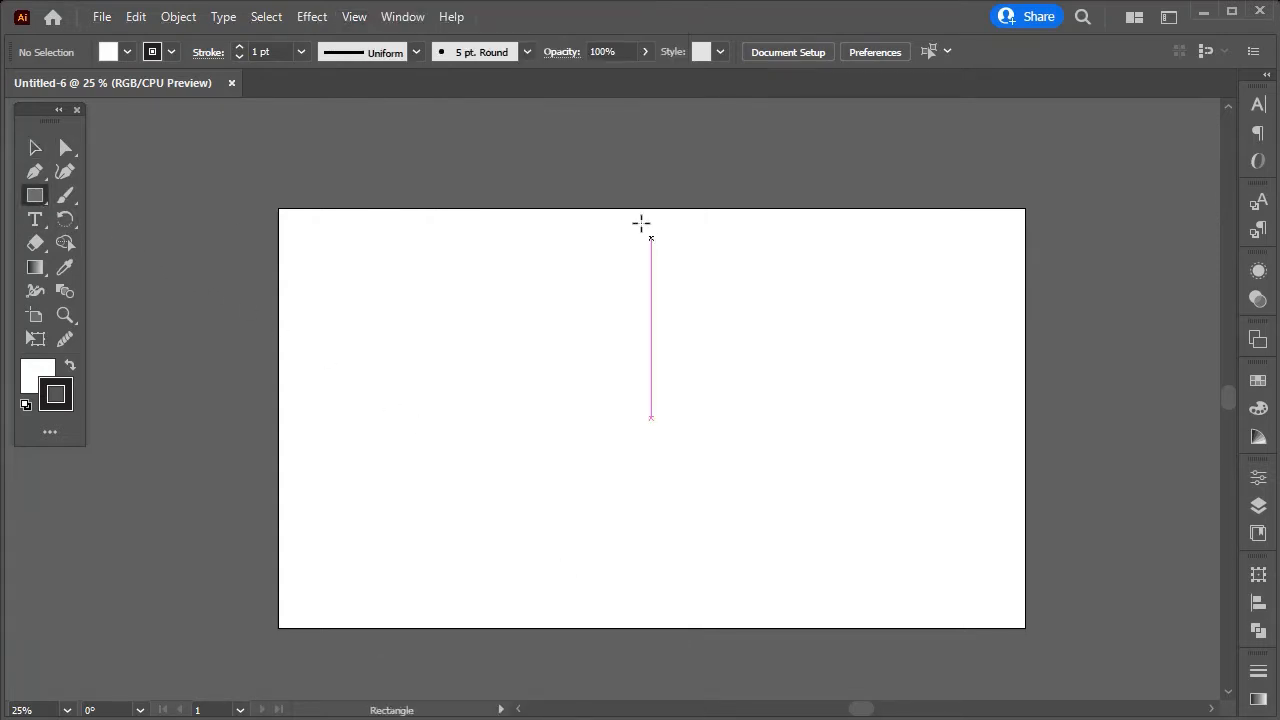
pyautogui.scroll(1, 666, 232)
pyautogui.moveTo(660, 155); pyautogui.dragTo(700, 211)
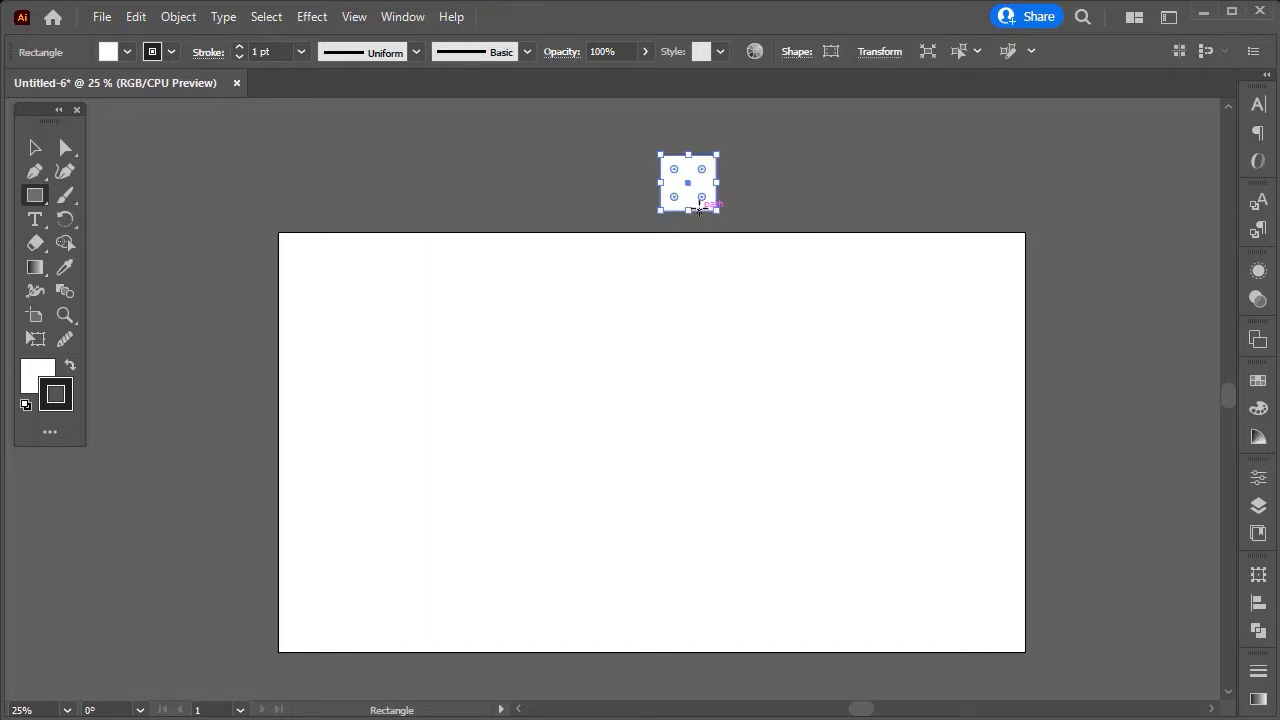
pyautogui.press('v')
# Copy the square, paste it in place and move the duplicates sideways to form a row of five squares above the artboard.
pyautogui.click(134, 17)
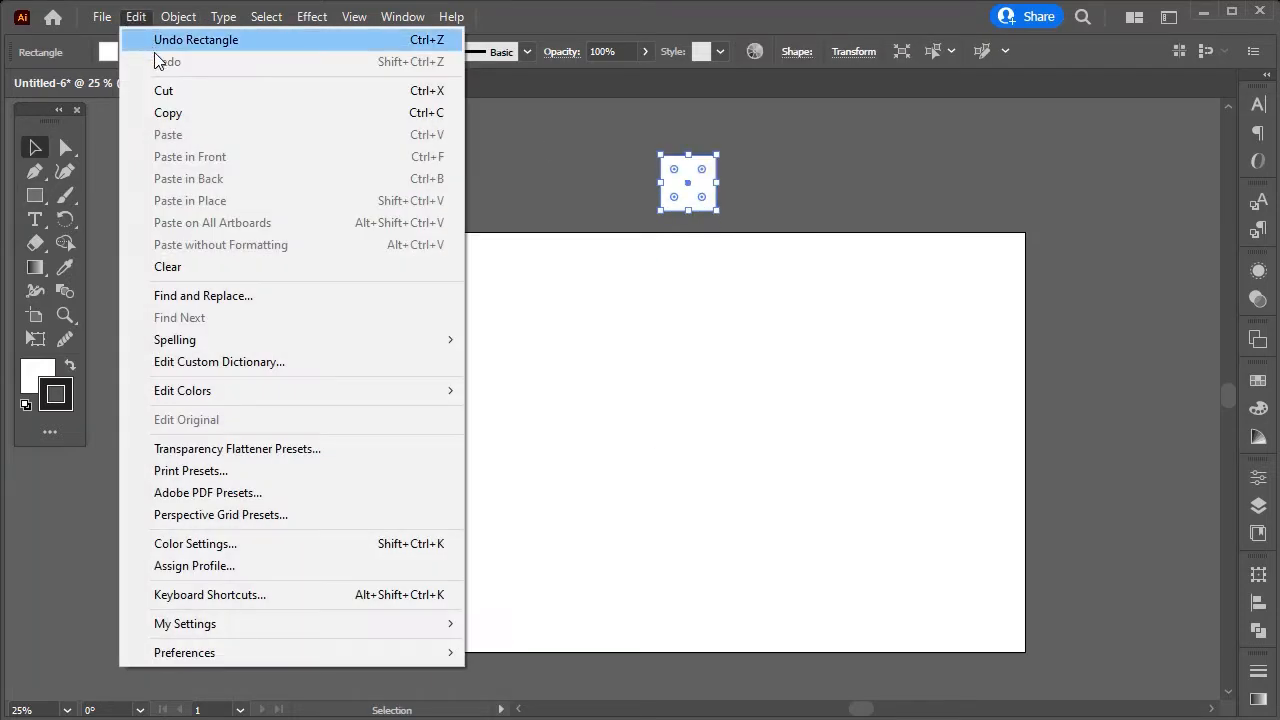
pyautogui.click(185, 116)
pyautogui.click(145, 22)
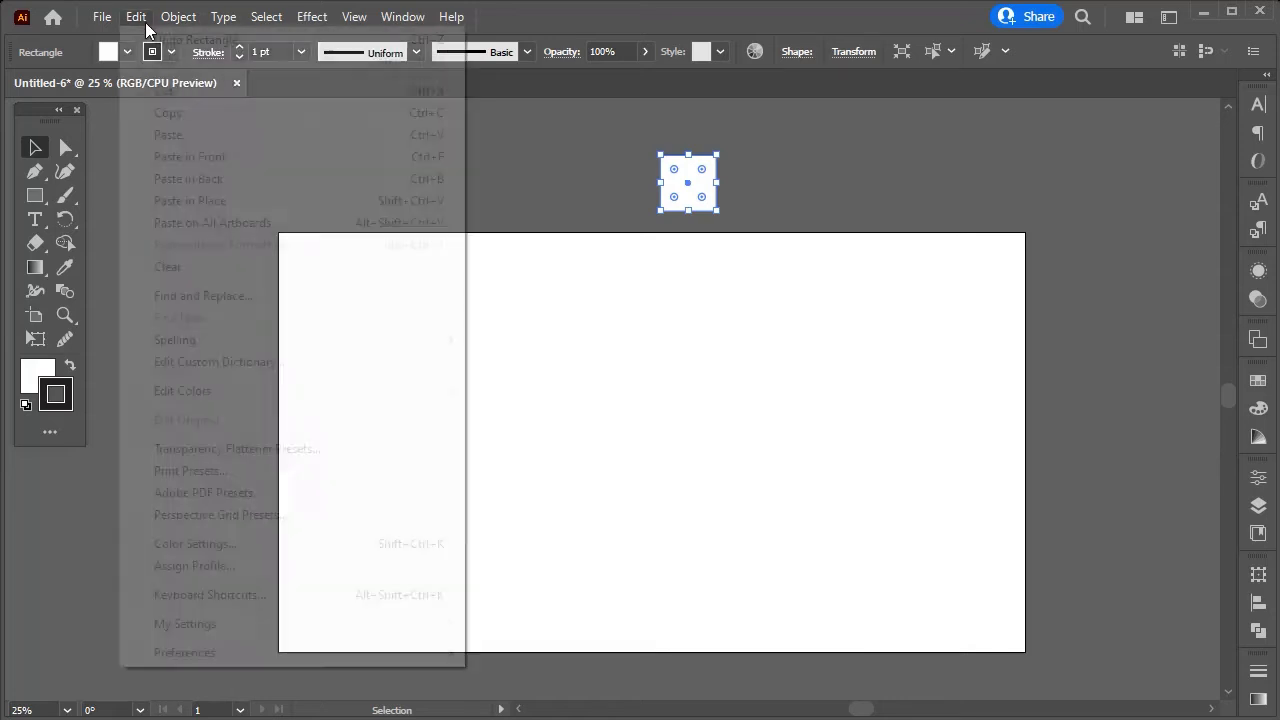
pyautogui.click(326, 207)
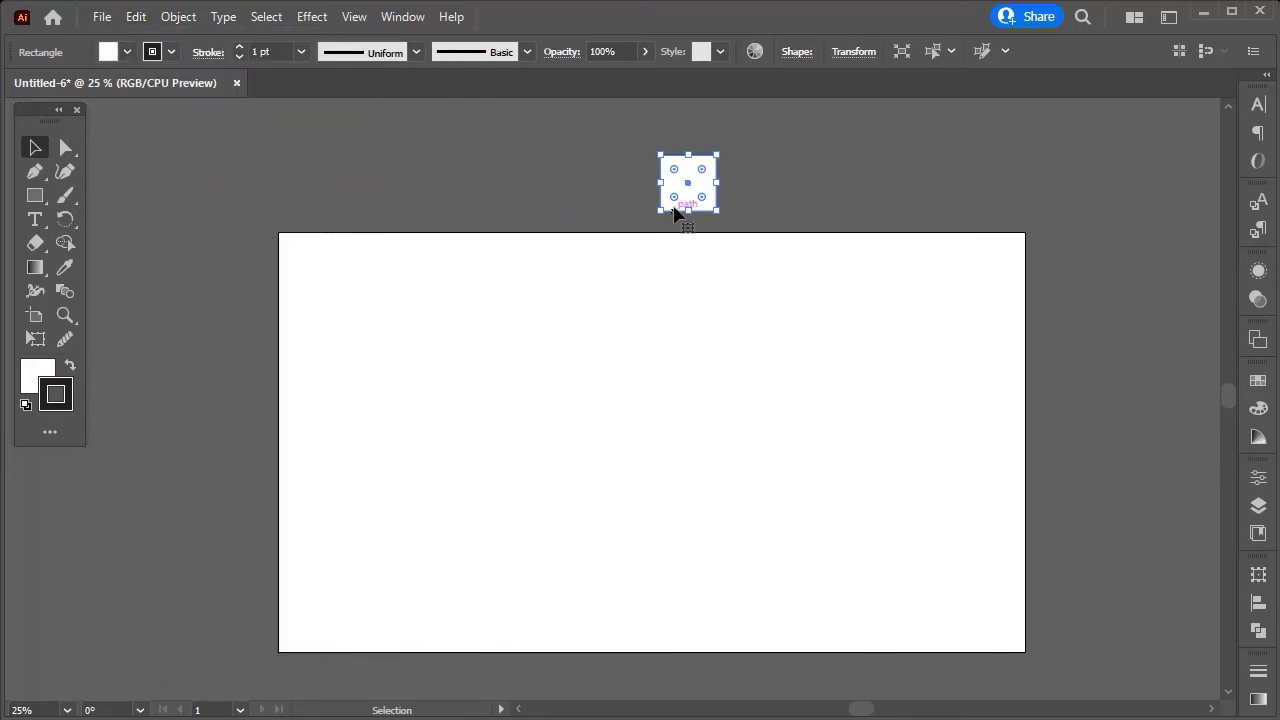
pyautogui.moveTo(674, 211); pyautogui.dragTo(1000, 186)
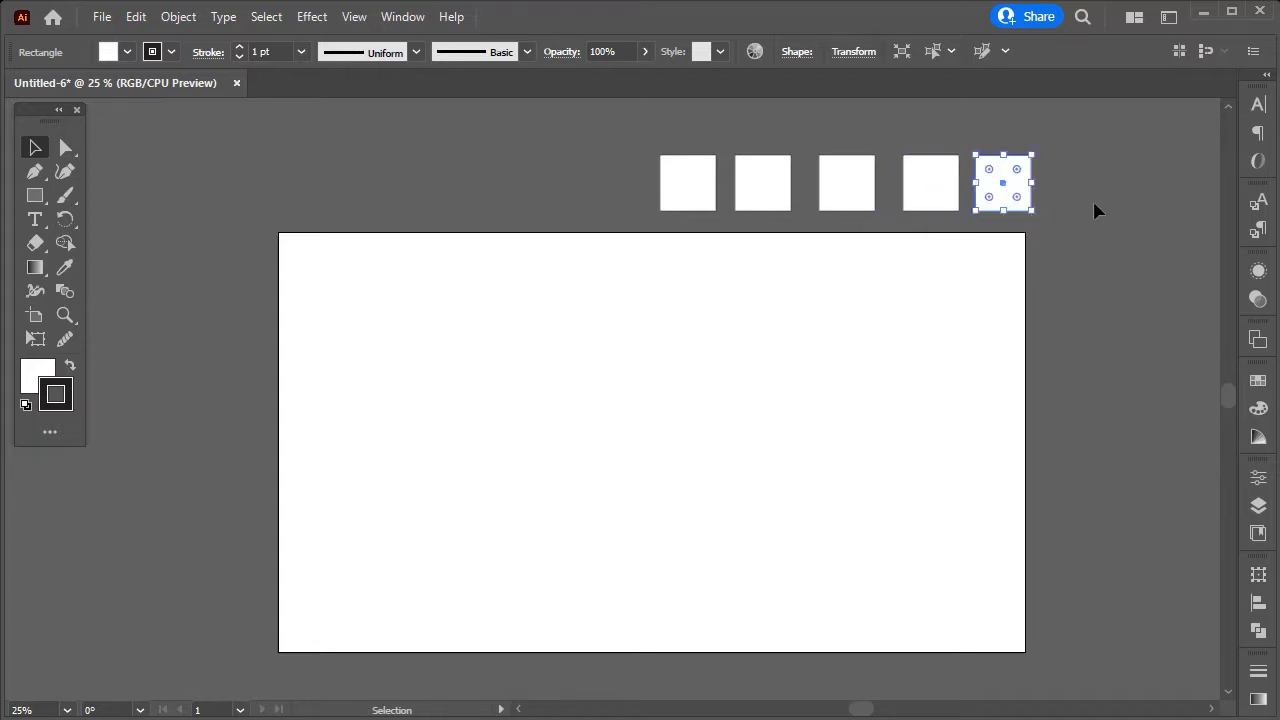
pyautogui.click(1093, 200)
pyautogui.scroll(-1, 1091, 206)
pyautogui.scroll(1, 1091, 206)
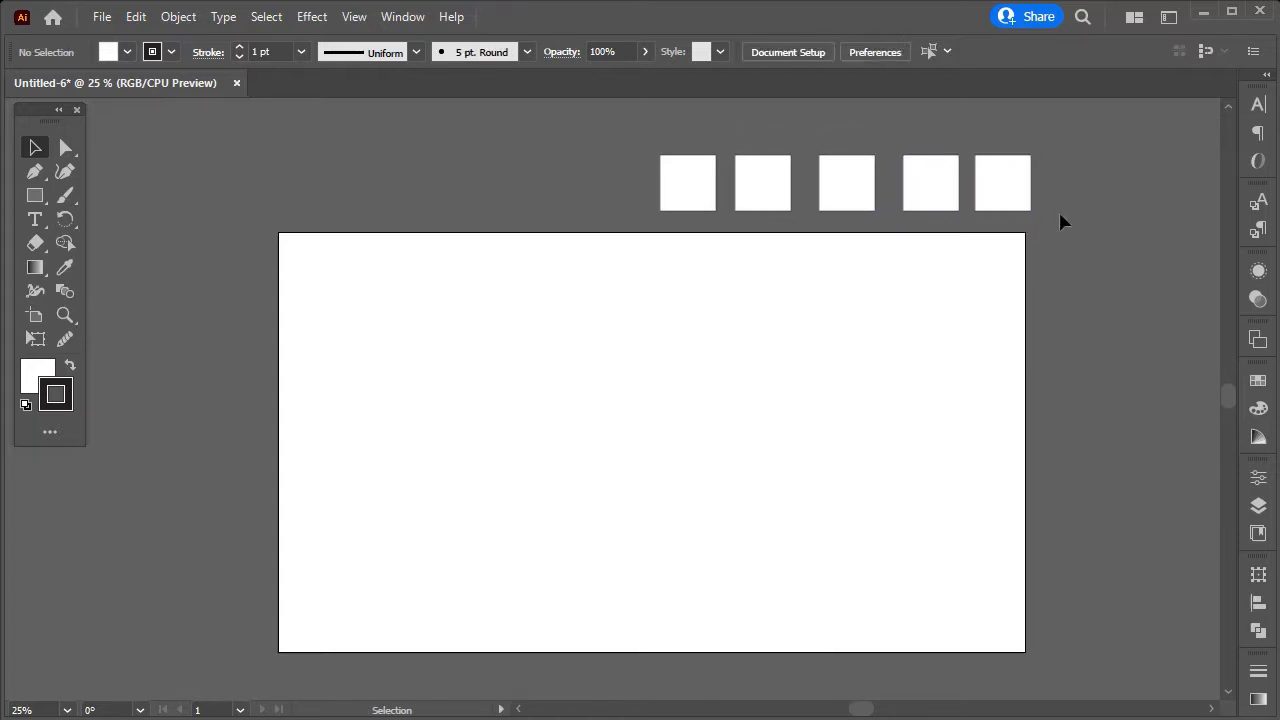
# Copy the hex code 190046 from the Notepad colour palette note and apply it as the first square's fill.
pyautogui.hotkey('alt', 'Tab')
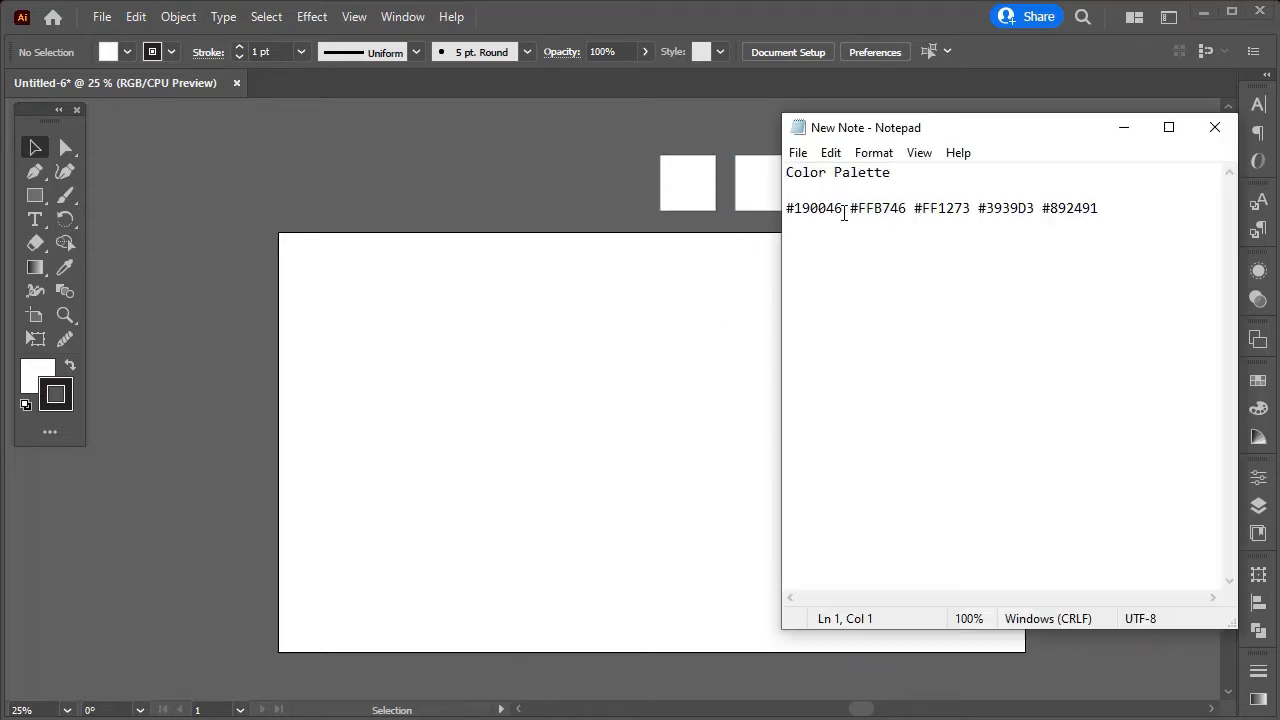
pyautogui.moveTo(844, 214); pyautogui.dragTo(640, 208)
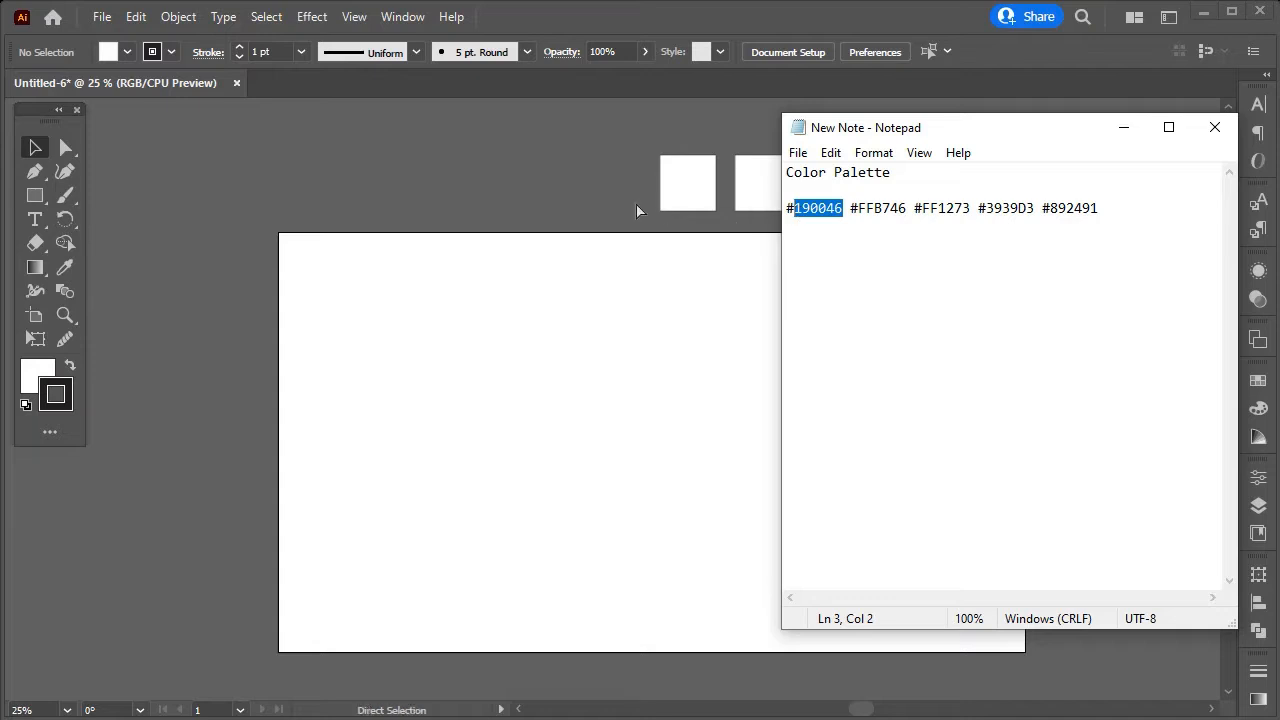
pyautogui.click(677, 194)
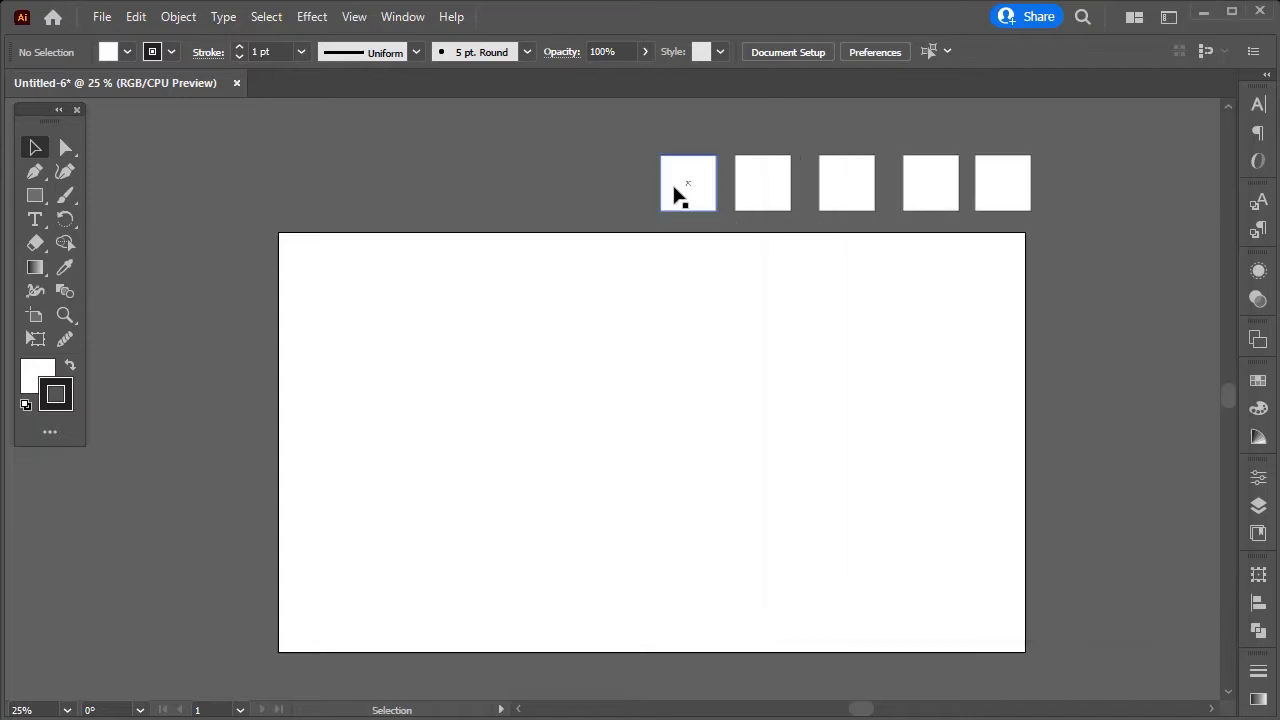
pyautogui.click(47, 377)
pyautogui.doubleClick(47, 377)
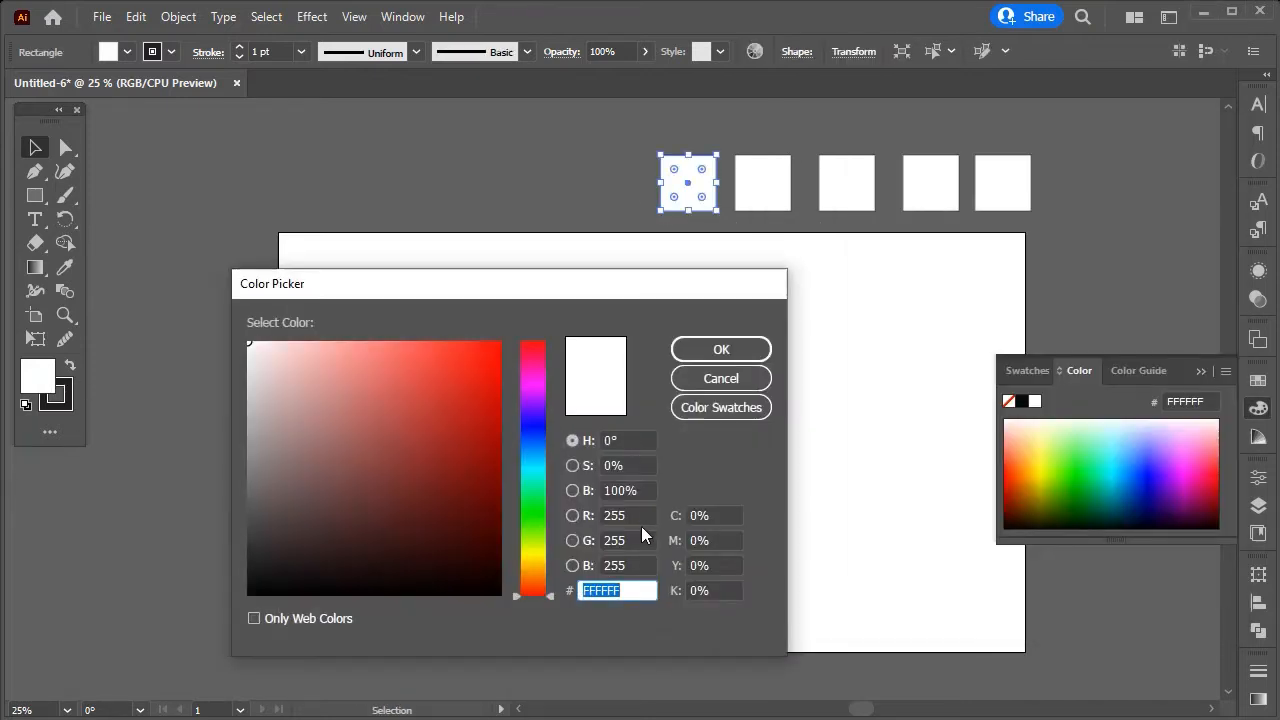
pyautogui.hotkey('ctrl', 'v')
pyautogui.click(724, 351)
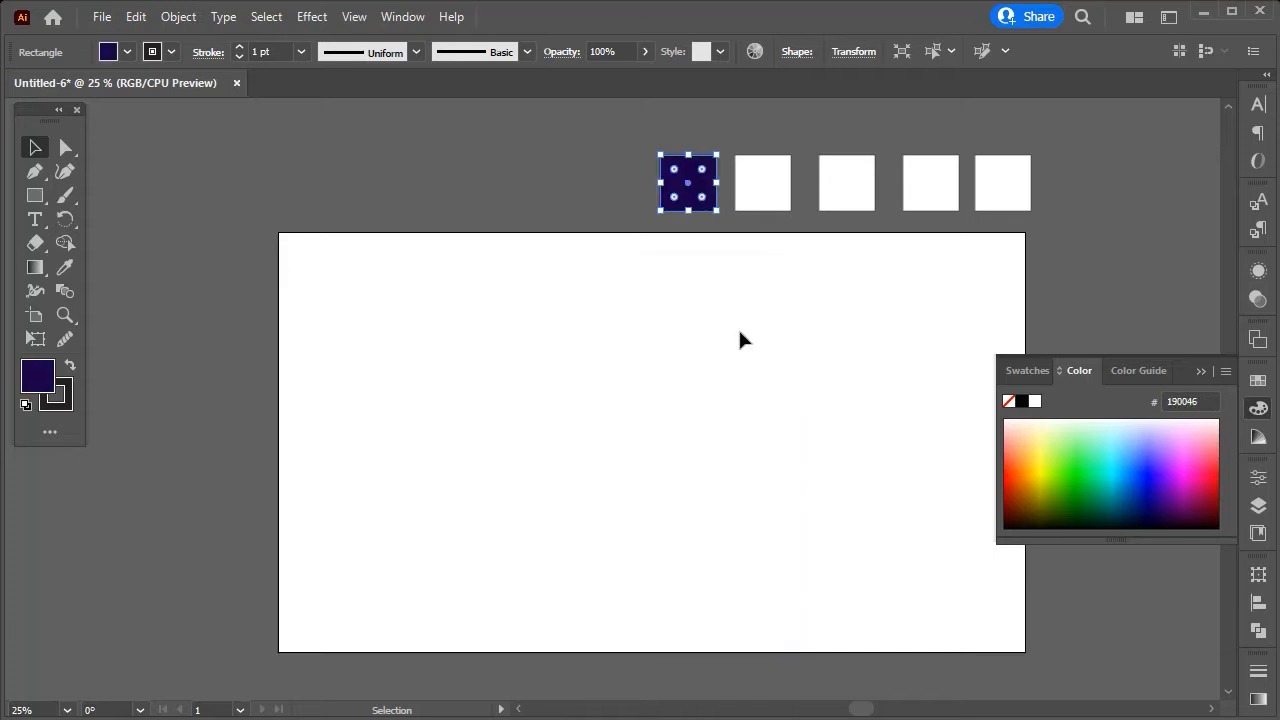
# Fill the second square with FFB746, copying the hex code from the Notepad note.
pyautogui.click(763, 195)
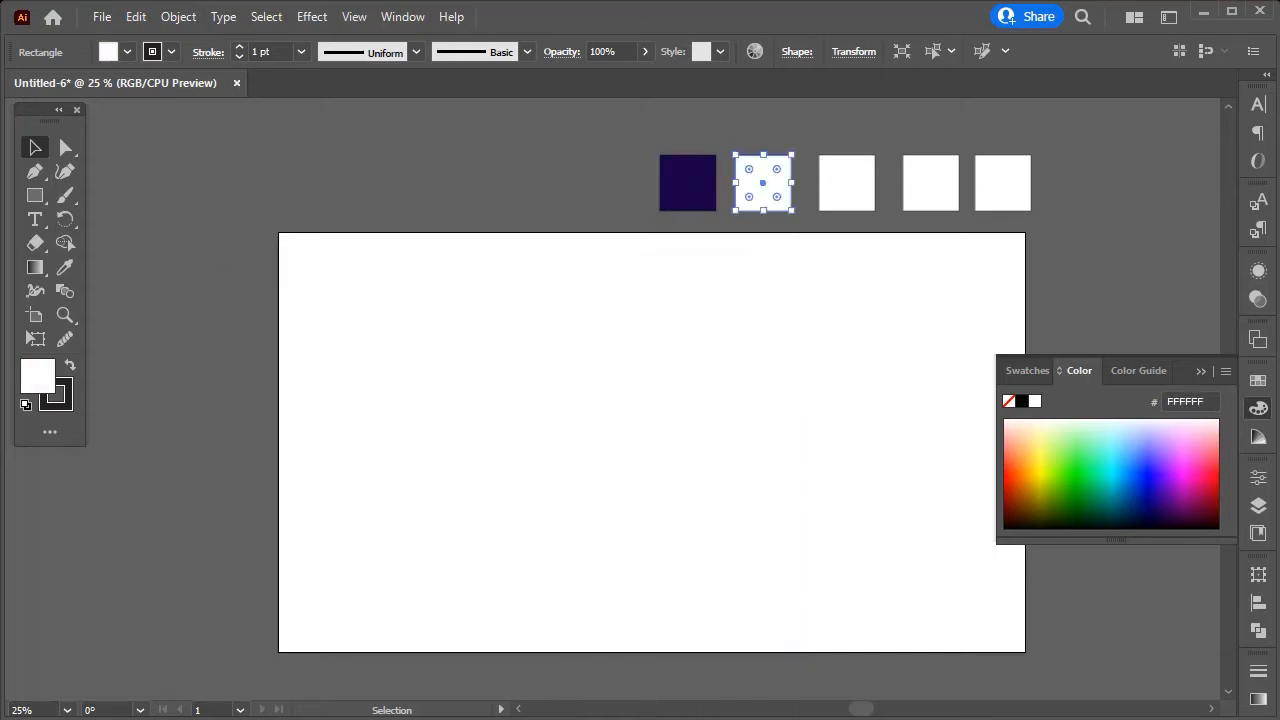
pyautogui.hotkey('alt', 'Tab')
pyautogui.moveTo(909, 217); pyautogui.dragTo(862, 217)
pyautogui.click(757, 224)
pyautogui.click(762, 208)
pyautogui.doubleClick(33, 384)
pyautogui.hotkey('ctrl', 'v')
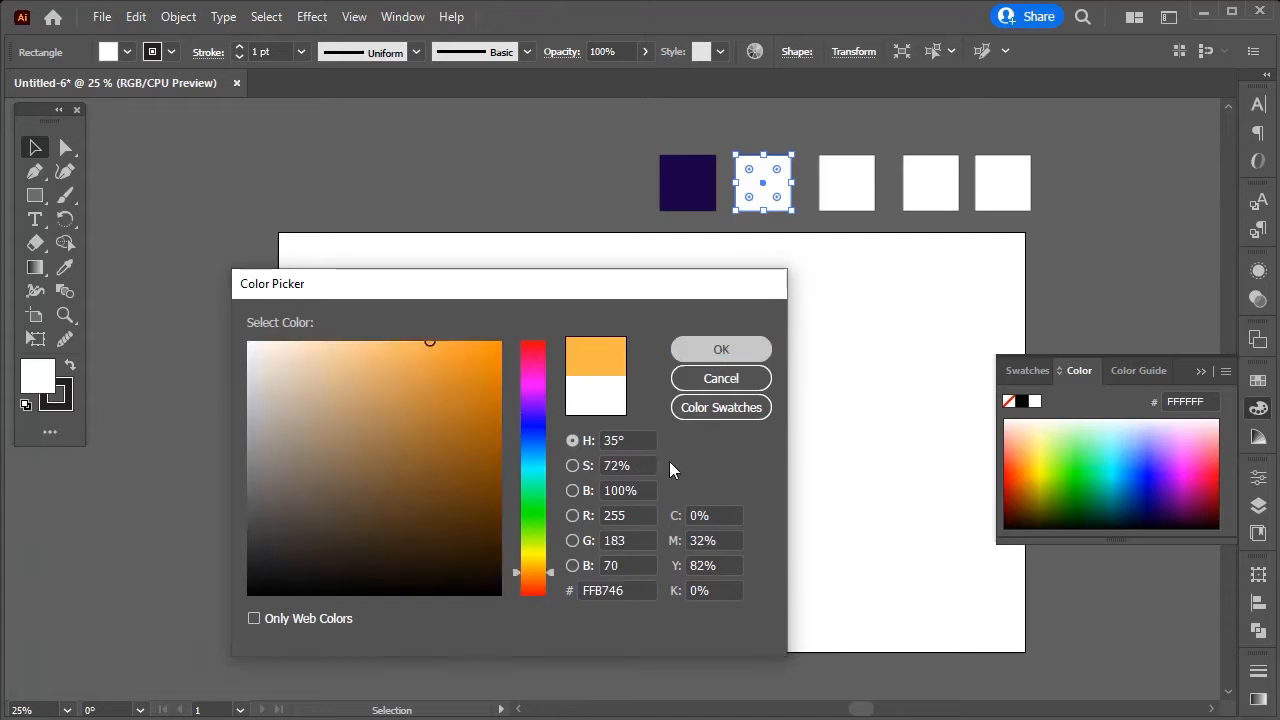
pyautogui.press('Return')
# Copy FF1273 from the Notepad note and set it as the third square's fill colour.
pyautogui.hotkey('alt', 'Tab')
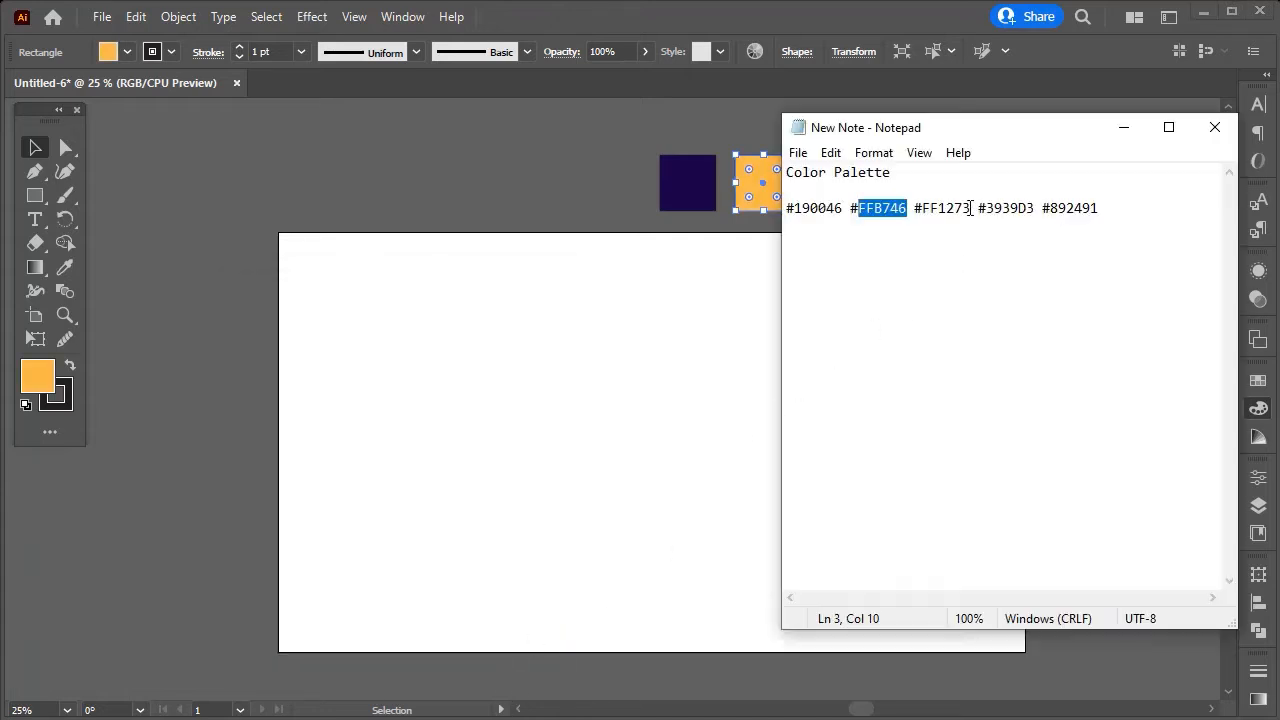
pyautogui.moveTo(970, 208); pyautogui.dragTo(921, 214)
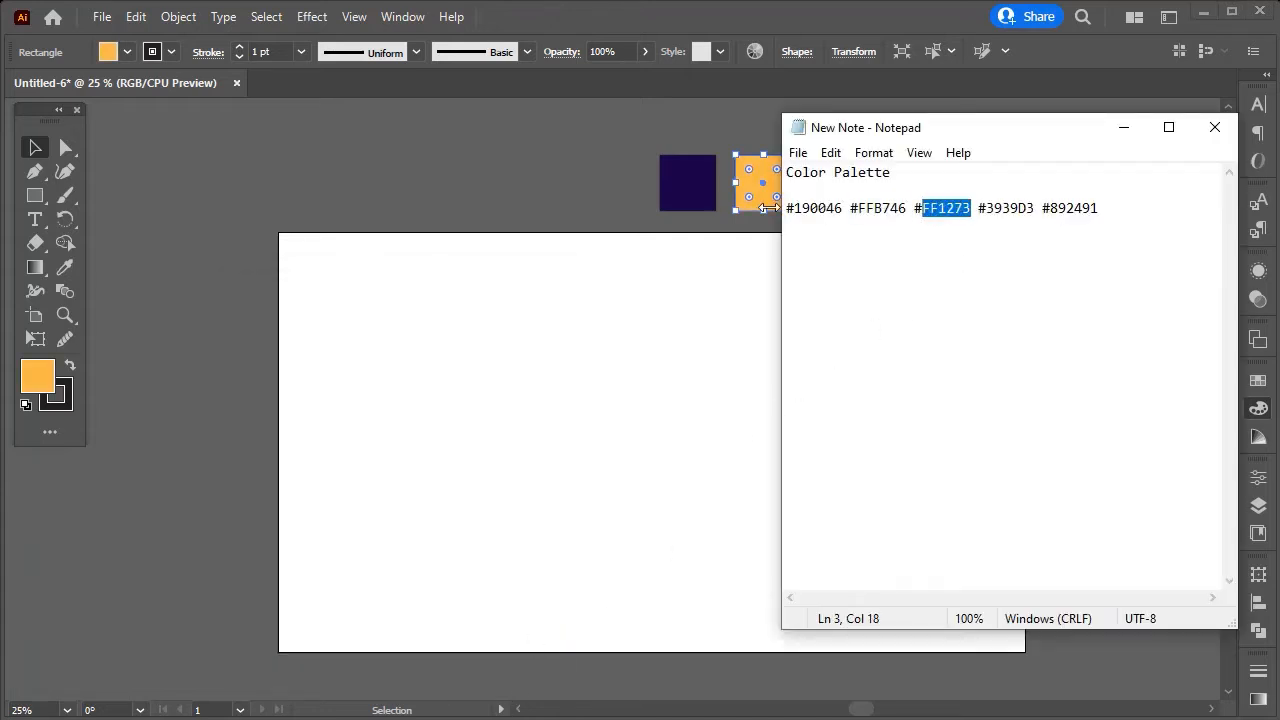
pyautogui.hotkey('ctrl', 'c')
pyautogui.hotkey('alt', 'Tab')
pyautogui.click(571, 165)
pyautogui.click(829, 194)
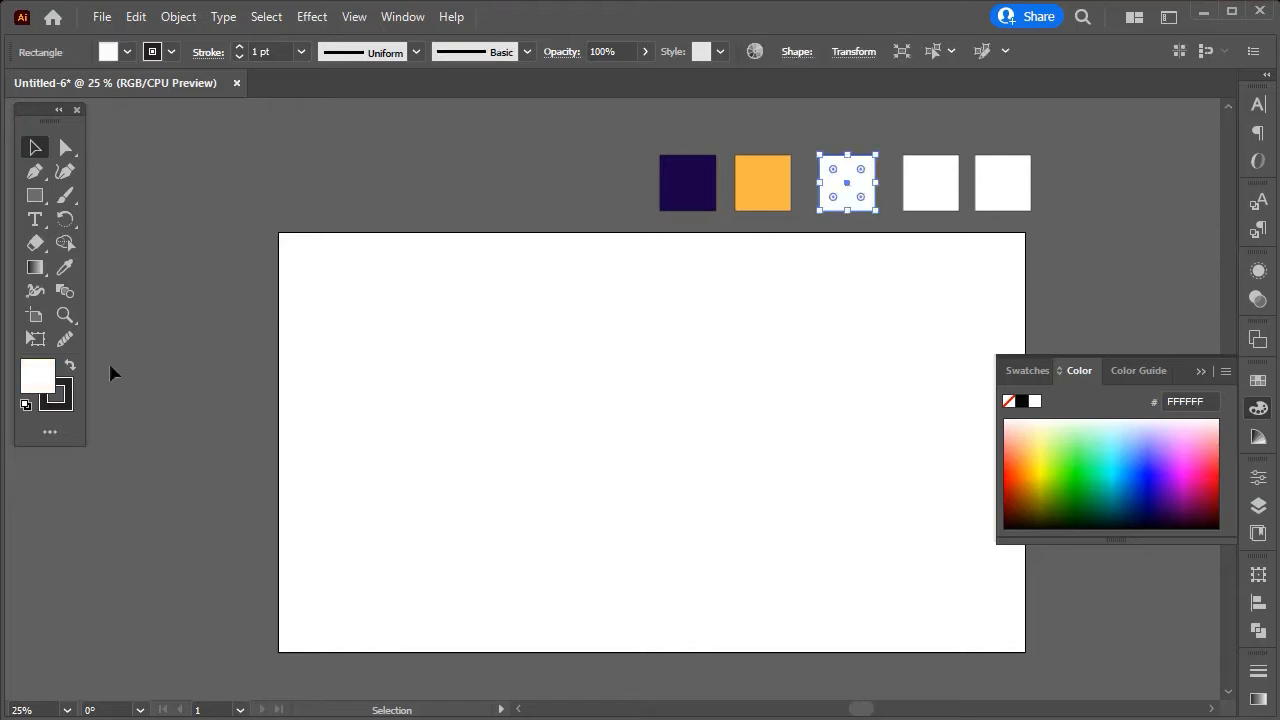
pyautogui.doubleClick(45, 387)
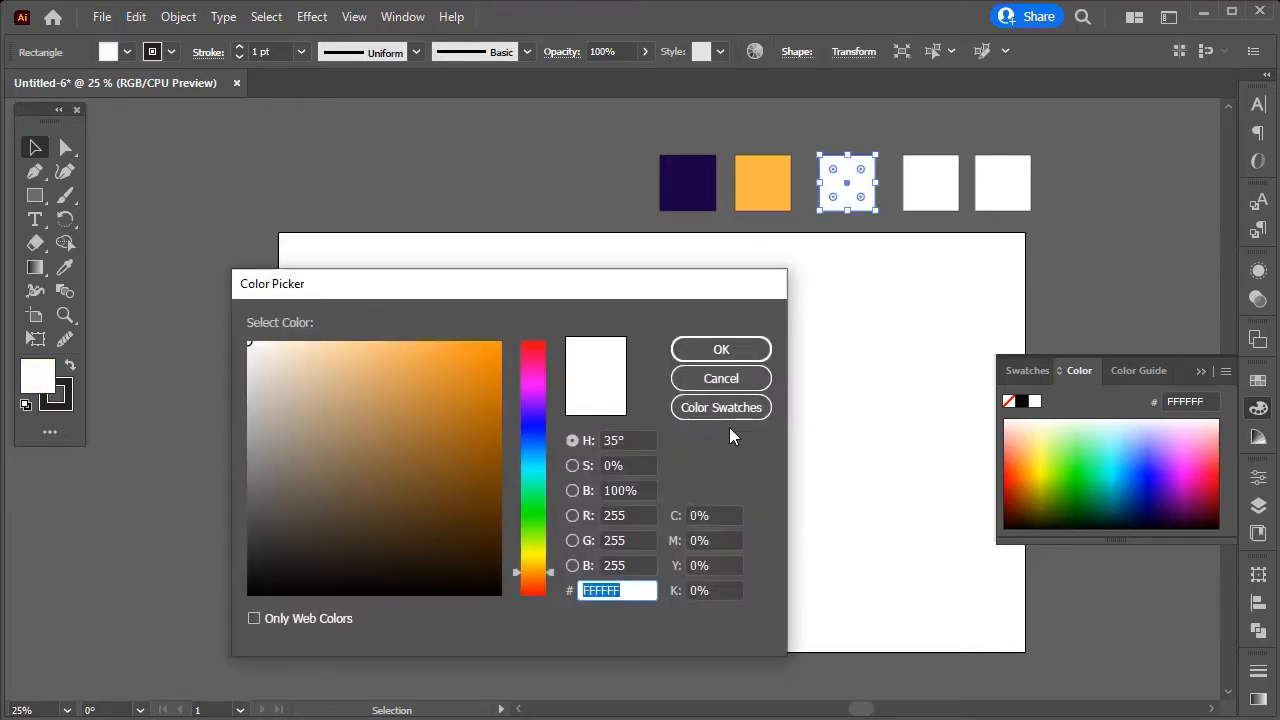
pyautogui.hotkey('ctrl', 'v')
pyautogui.click(722, 356)
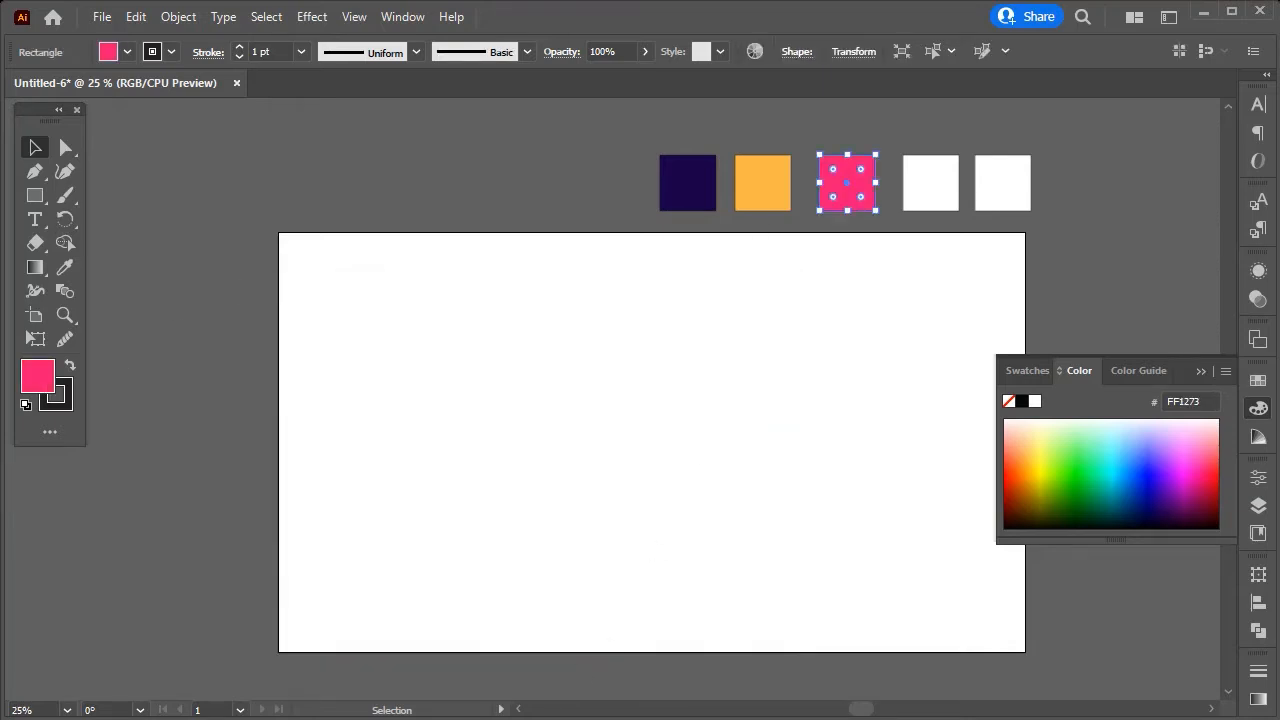
# Copy 3939D3 from the Notepad note and use it to fill the fourth square.
pyautogui.hotkey('alt', 'Tab')
pyautogui.moveTo(1035, 209); pyautogui.dragTo(986, 210)
pyautogui.hotkey('alt', 'Tab')
pyautogui.click(531, 161)
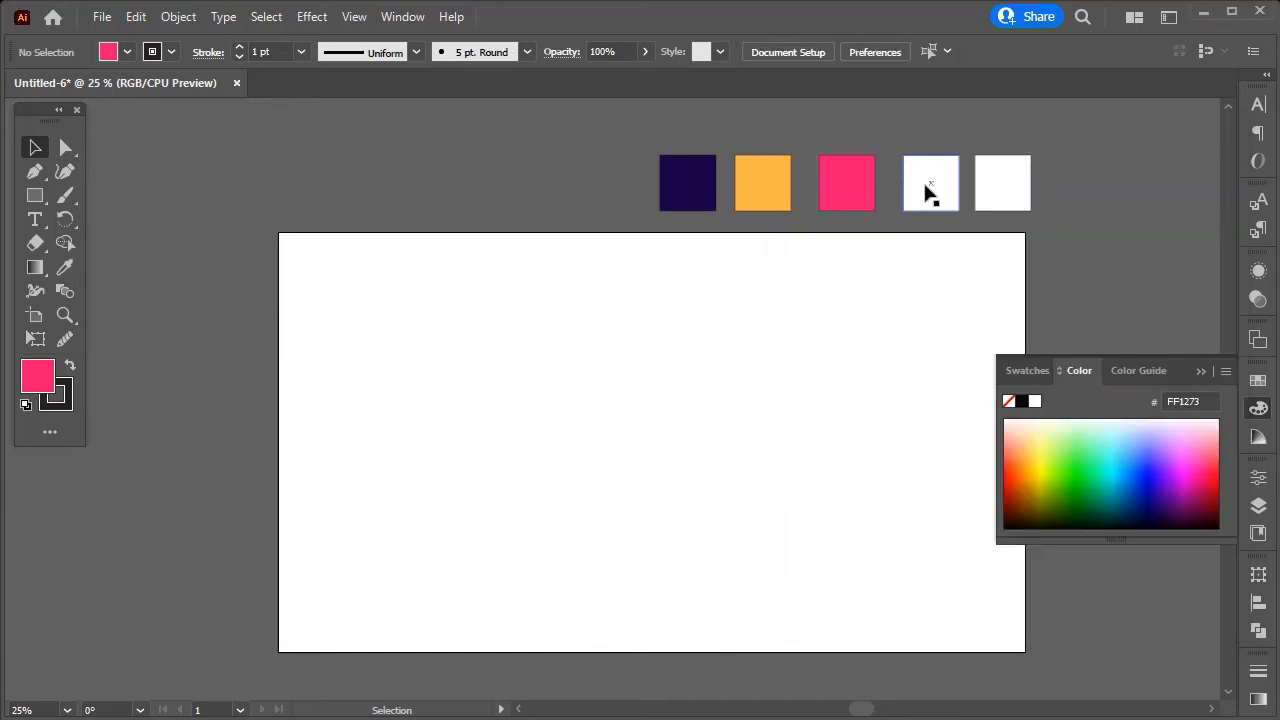
pyautogui.click(924, 181)
pyautogui.doubleClick(41, 378)
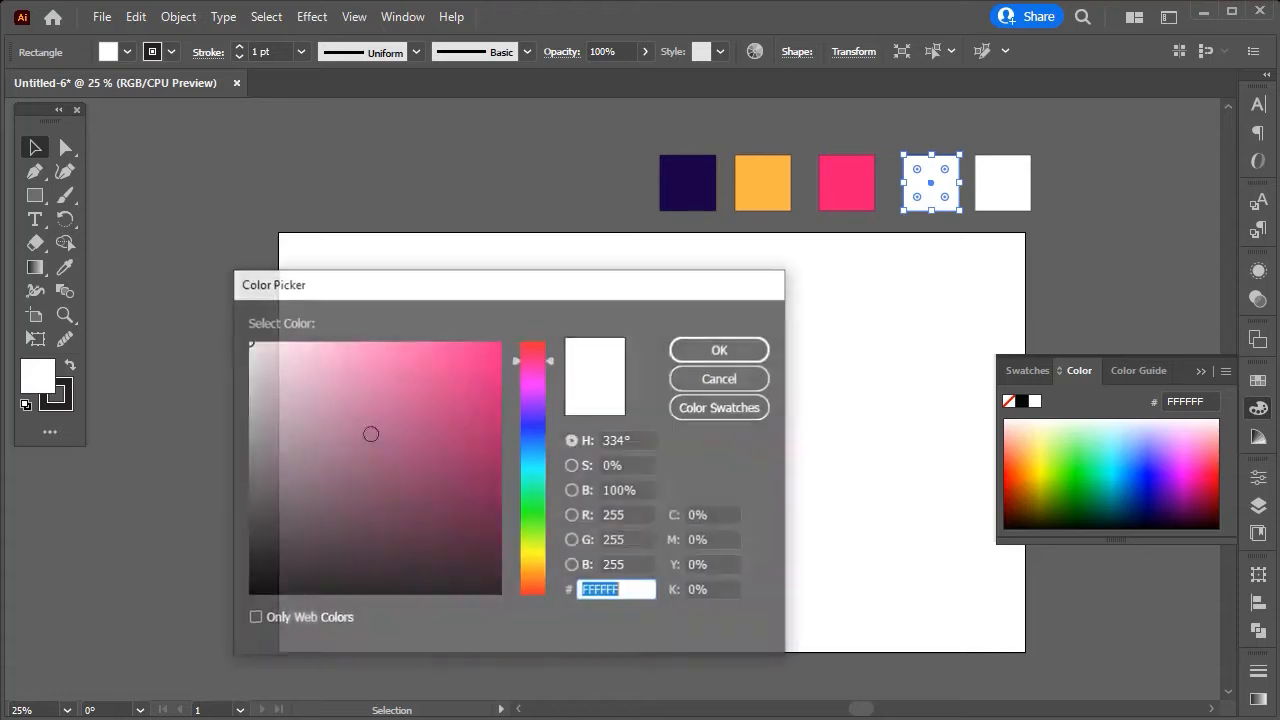
pyautogui.hotkey('ctrl', 'v')
pyautogui.click(735, 352)
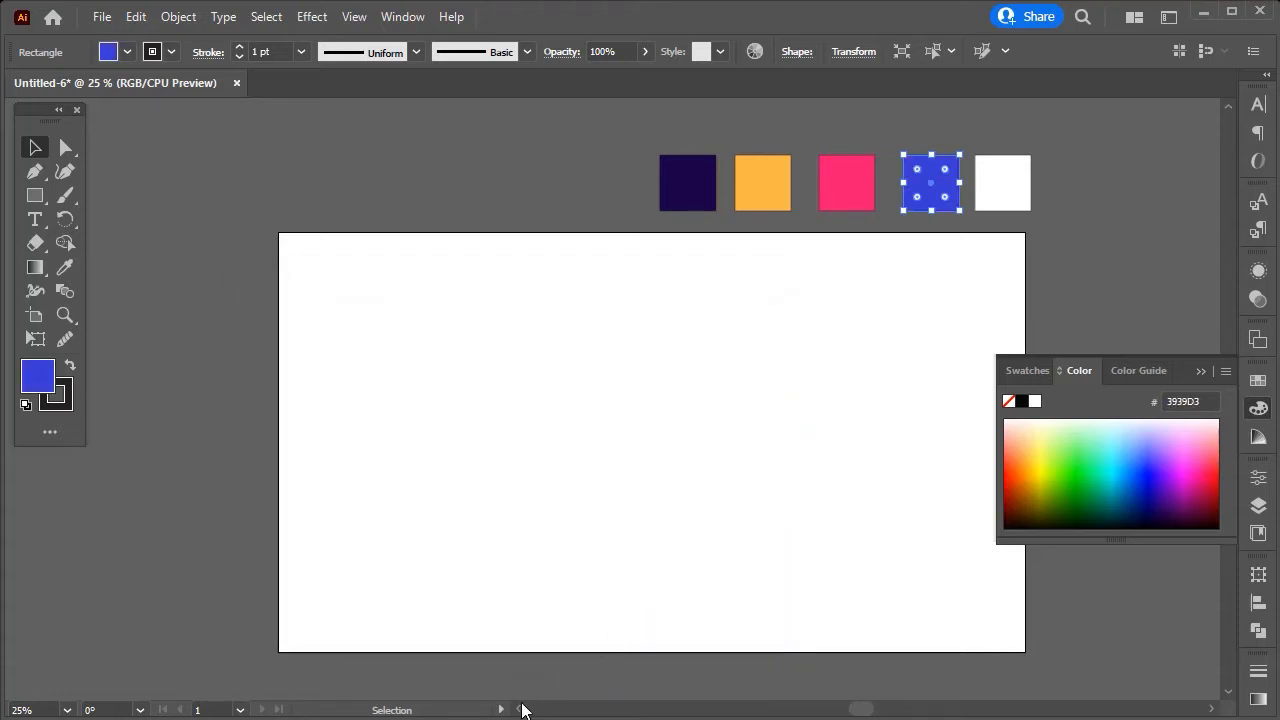
# Copy 892491 from the Notepad note and fill the fifth square with it.
pyautogui.hotkey('alt', 'Tab')
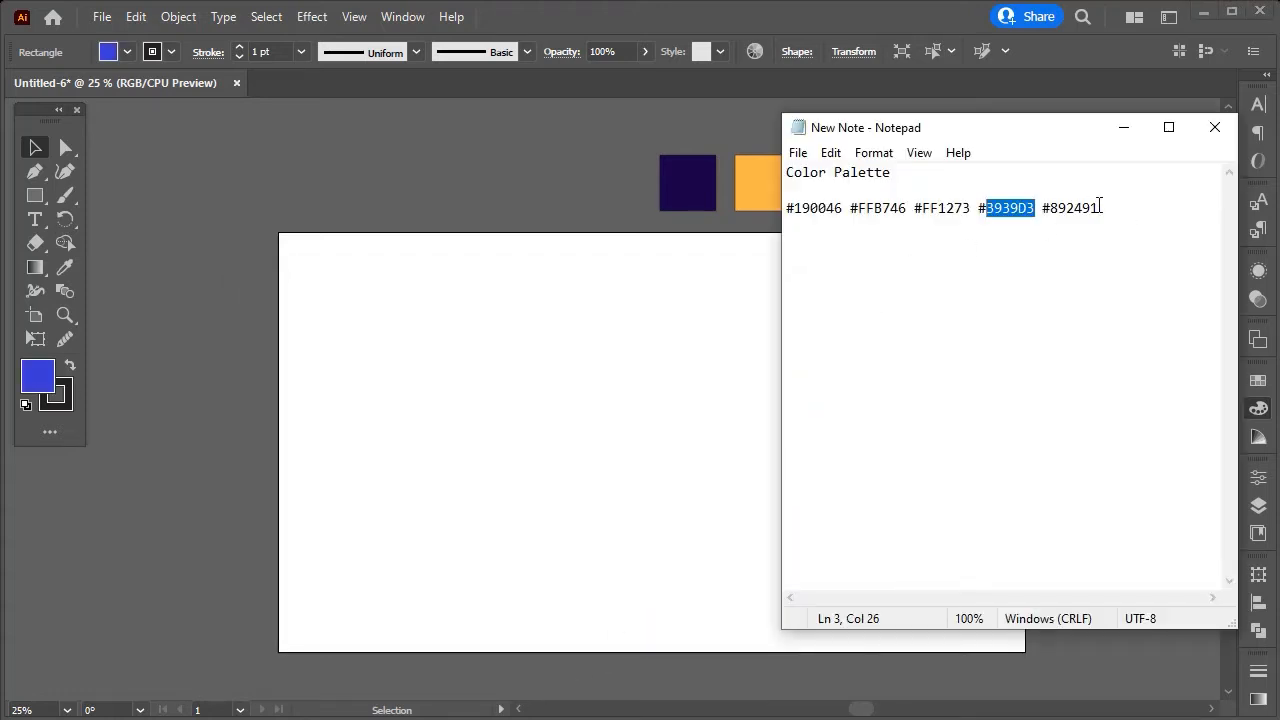
pyautogui.moveTo(1100, 207); pyautogui.dragTo(1049, 208)
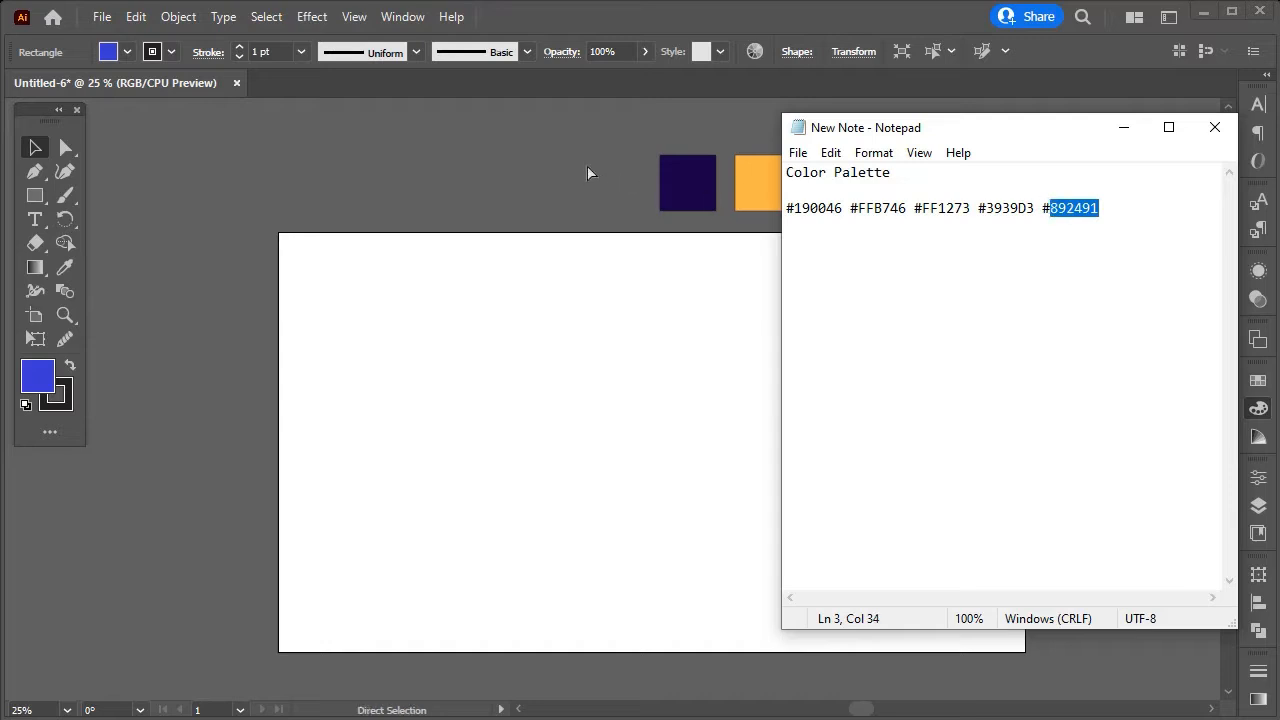
pyautogui.click(587, 172)
pyautogui.click(986, 195)
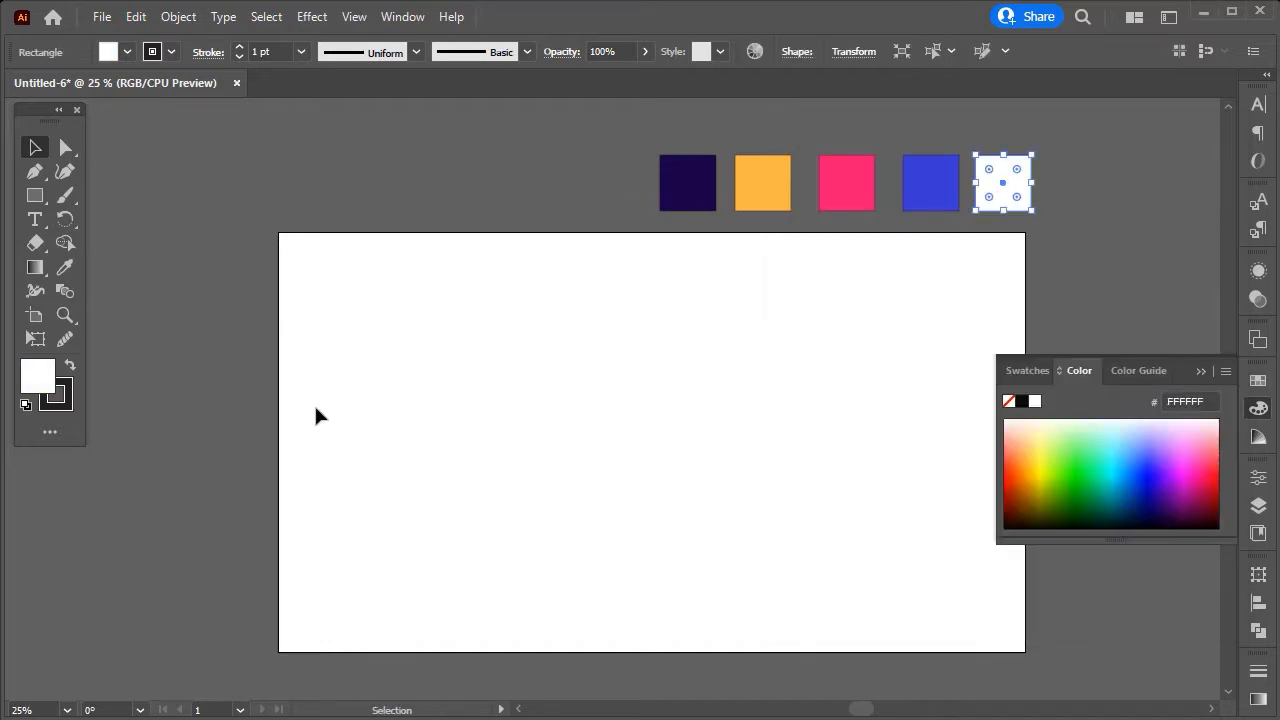
pyautogui.doubleClick(33, 382)
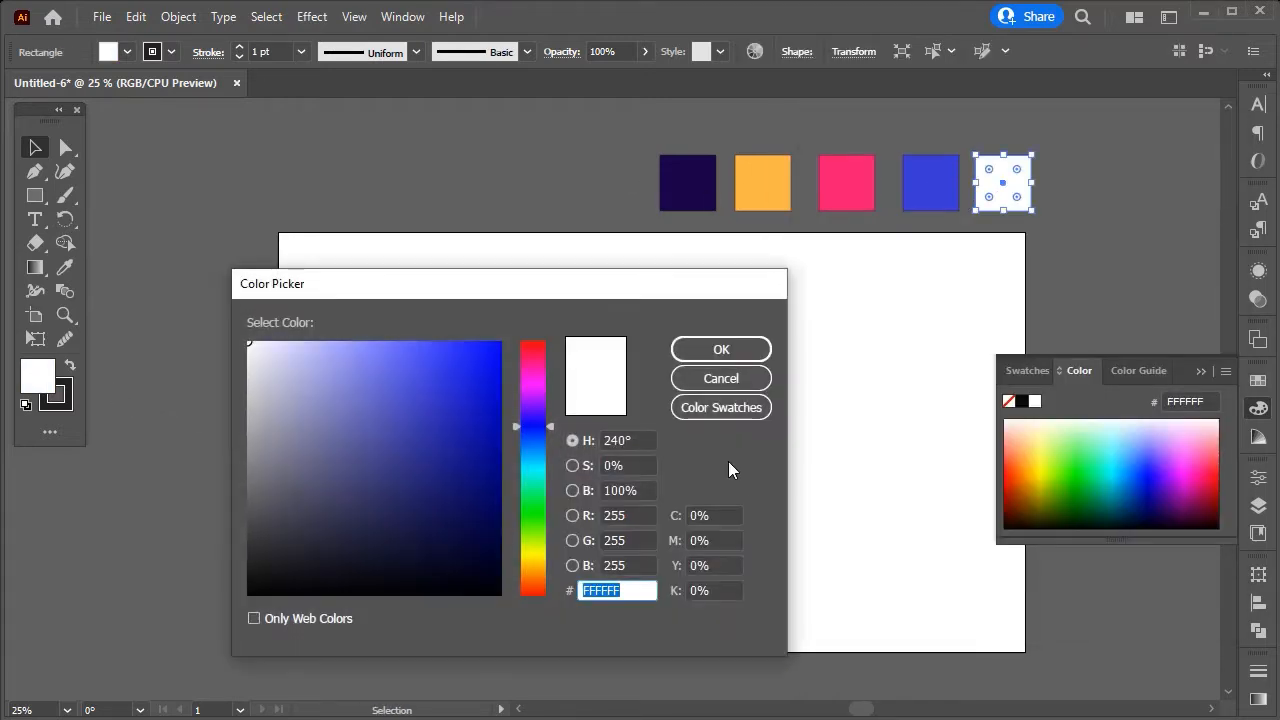
pyautogui.hotkey('ctrl', 'v')
pyautogui.press('Tab')
pyautogui.click(736, 352)
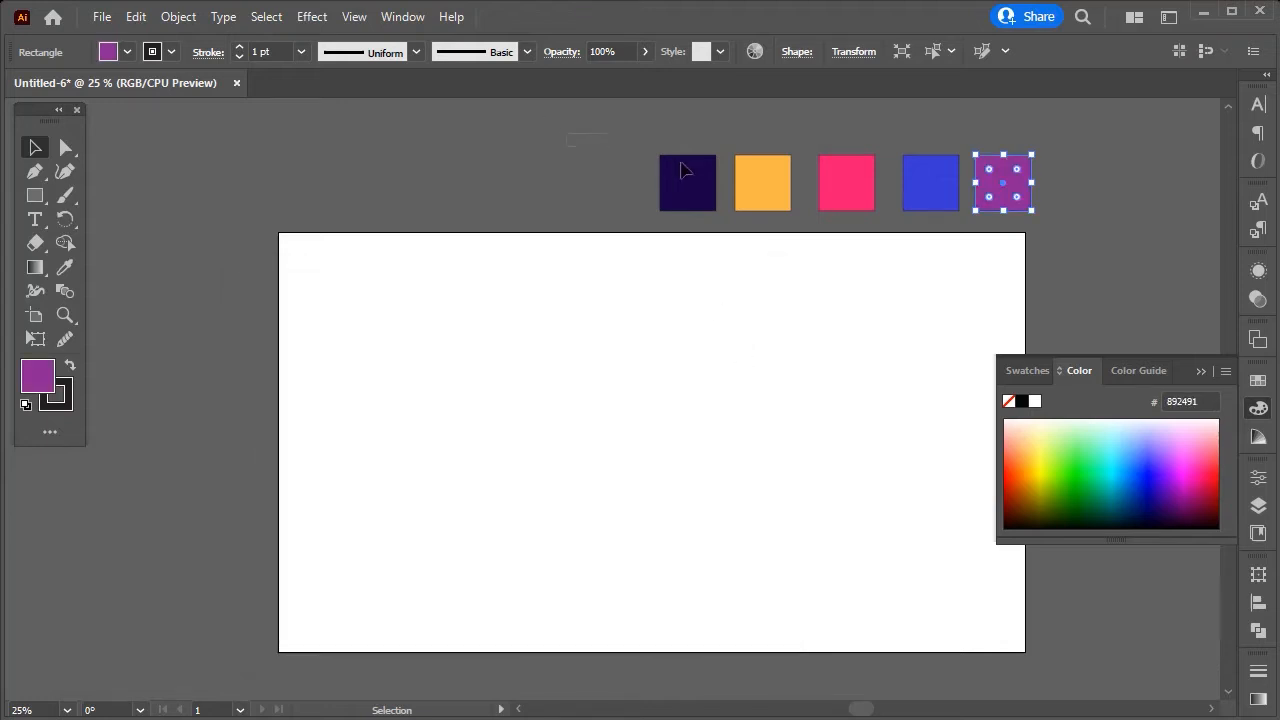
# Remove the stroke from all five palette squares while keeping their fills, and deselect them.
pyautogui.moveTo(566, 133); pyautogui.dragTo(1070, 206)
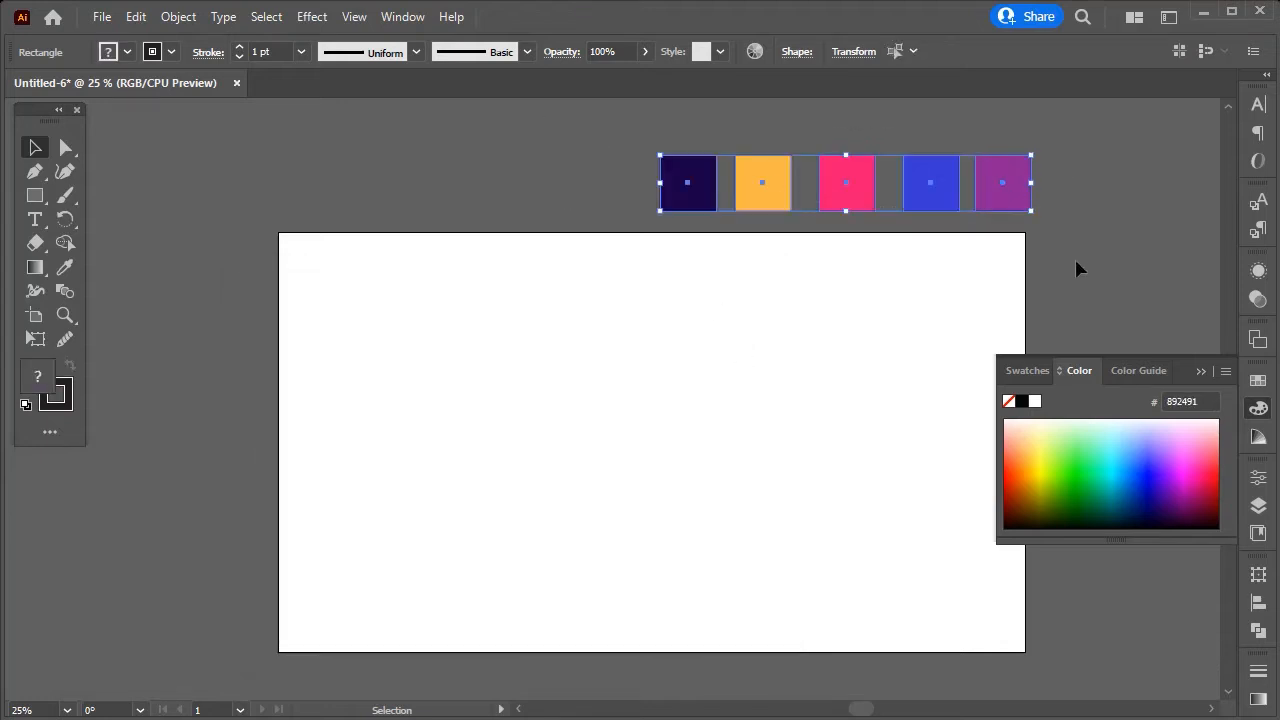
pyautogui.click(1010, 401)
pyautogui.hotkey('ctrl', 'z')
pyautogui.click(1020, 371)
pyautogui.click(1021, 411)
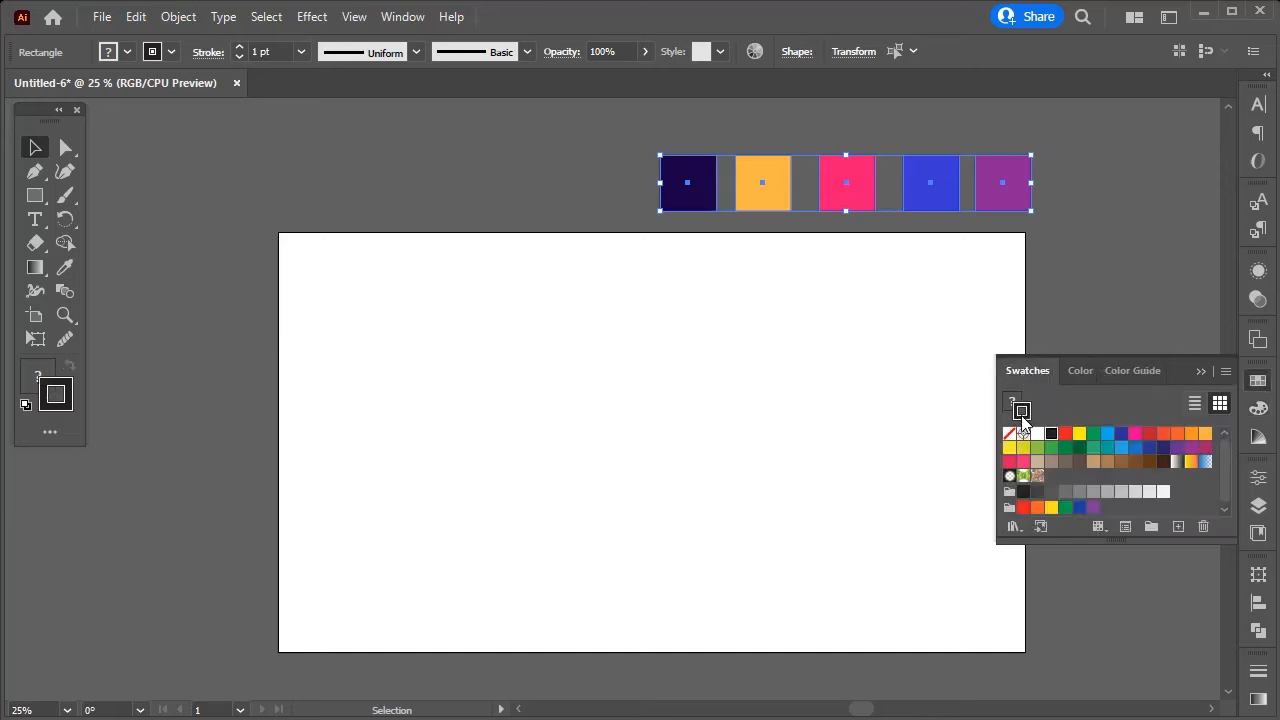
pyautogui.click(1009, 433)
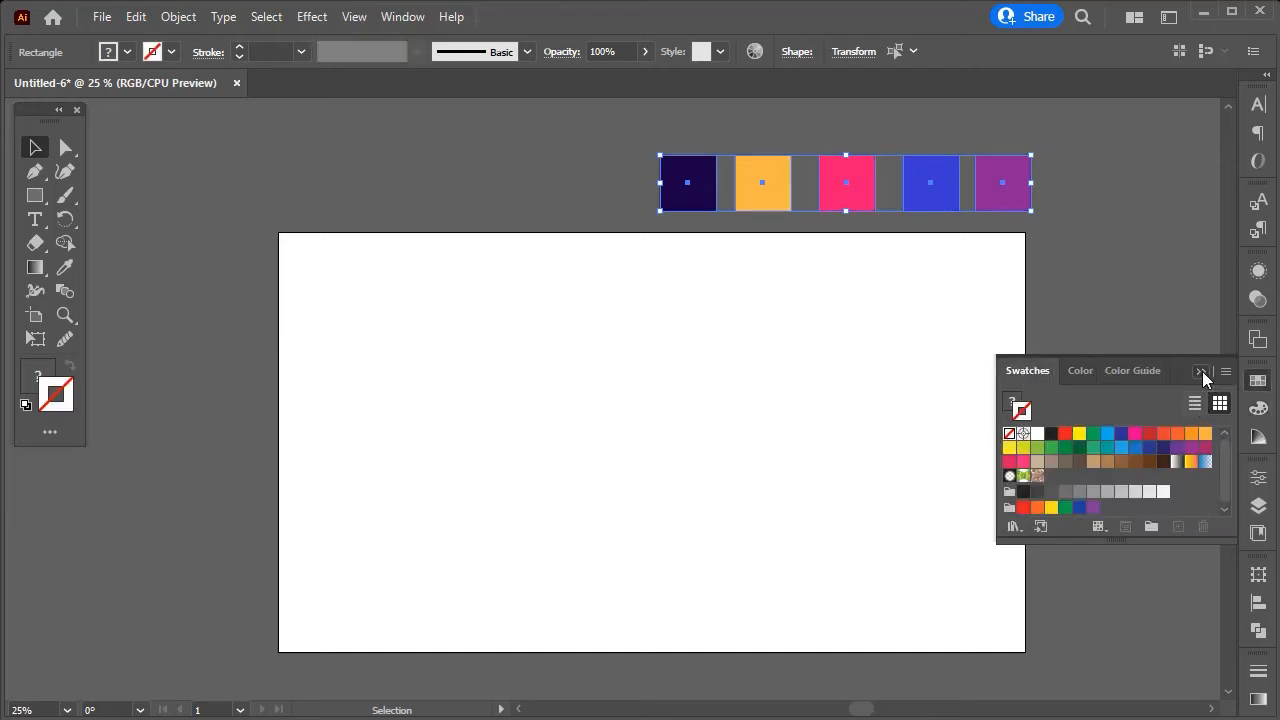
pyautogui.click(1201, 371)
pyautogui.click(1114, 377)
pyautogui.scroll(-1, 1103, 376)
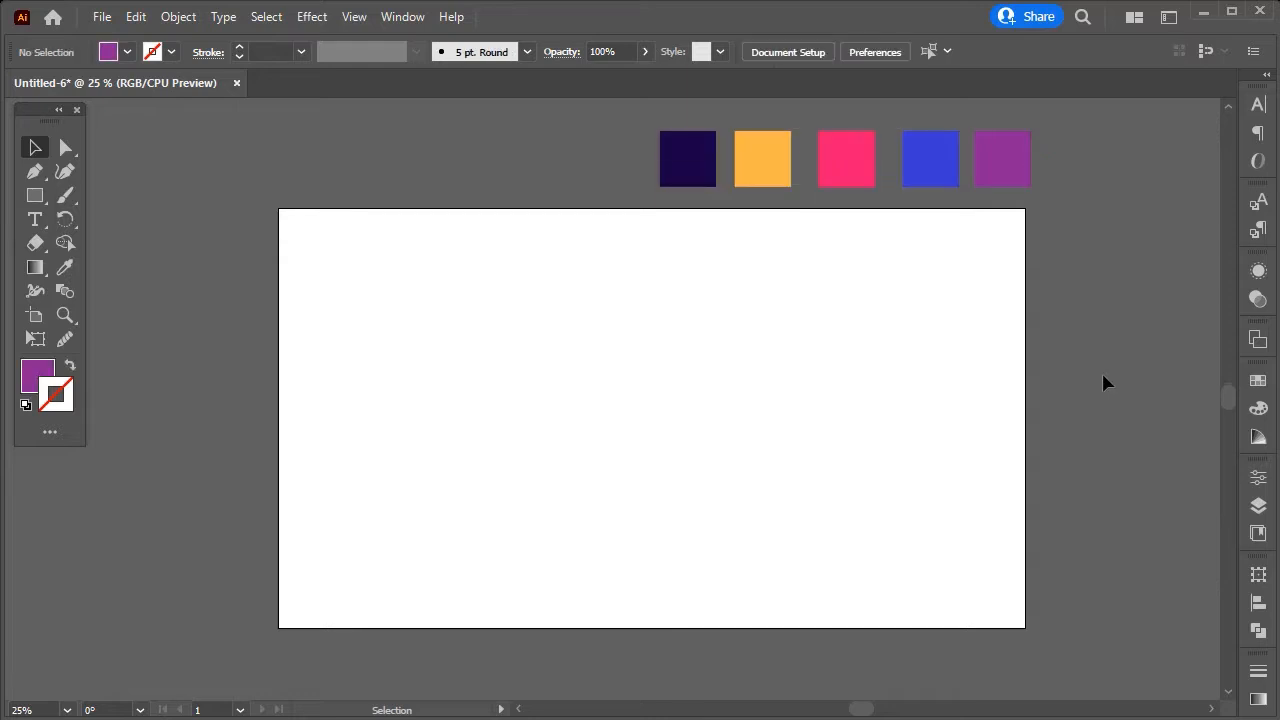
# Rename Layer 1 as Palette and add a new layer above it.
pyautogui.click(1258, 505)
pyautogui.doubleClick(1100, 138)
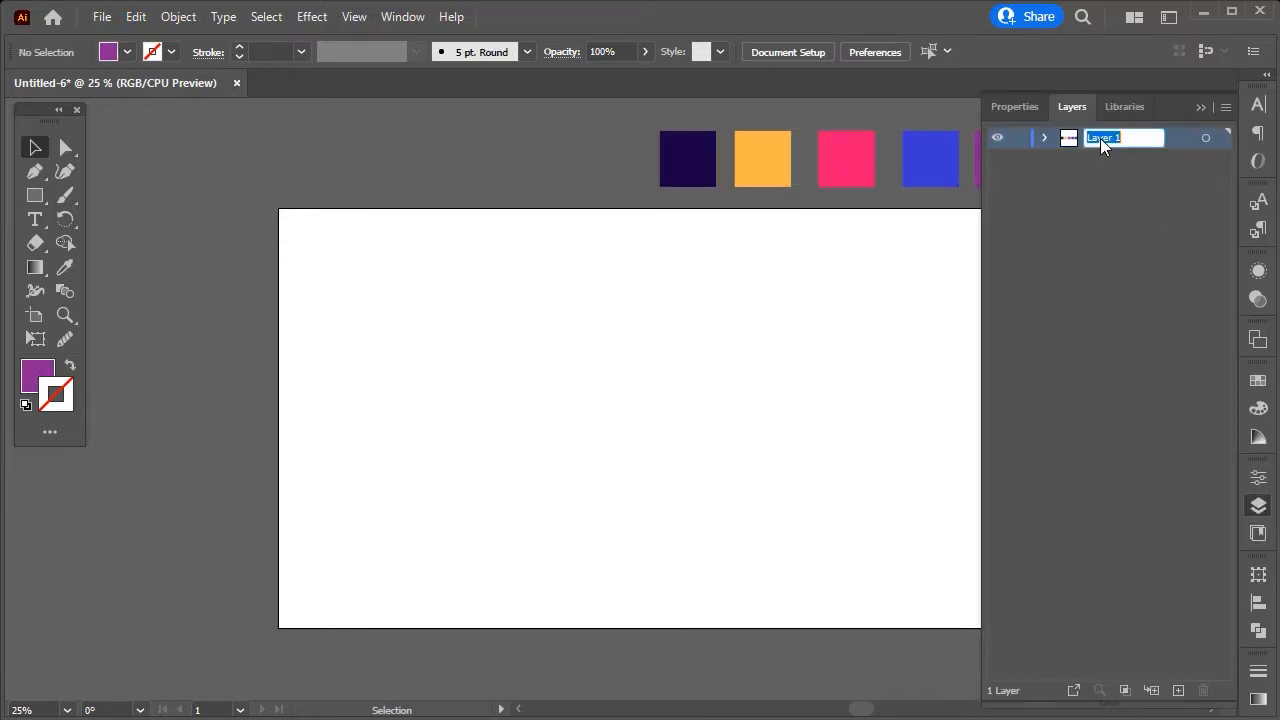
pyautogui.write('Palette')
pyautogui.press('Return')
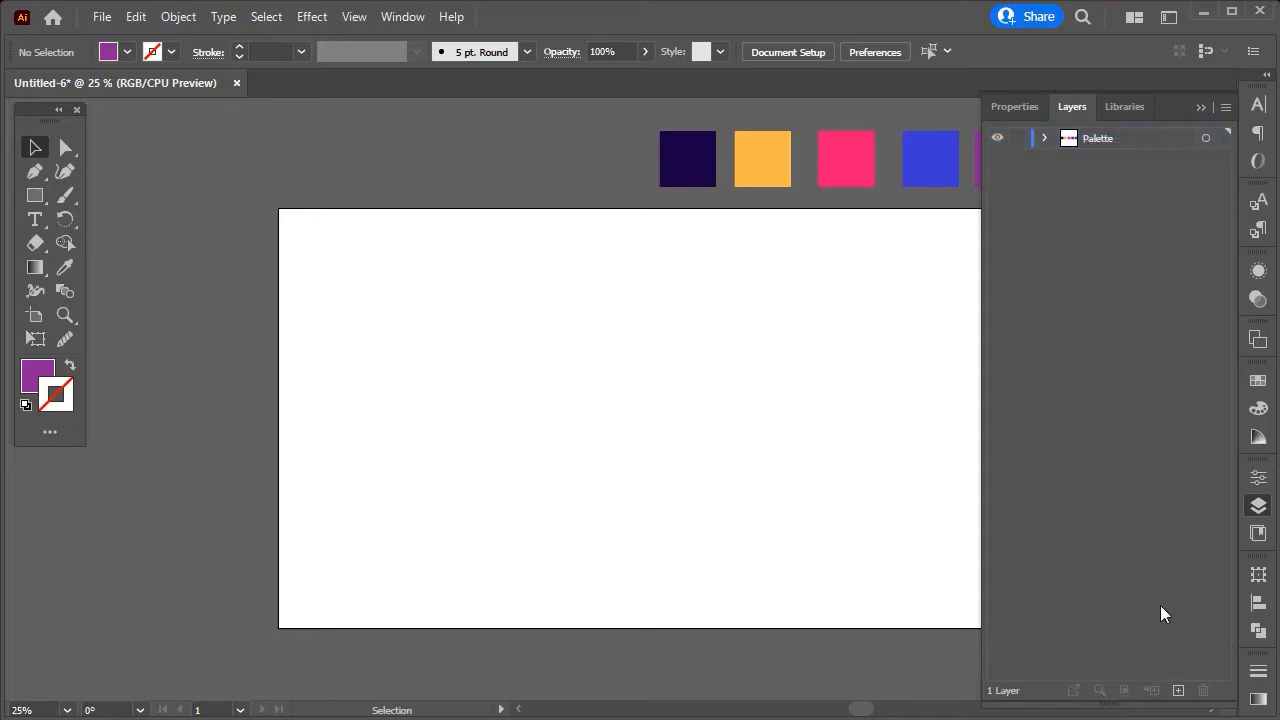
pyautogui.click(1178, 690)
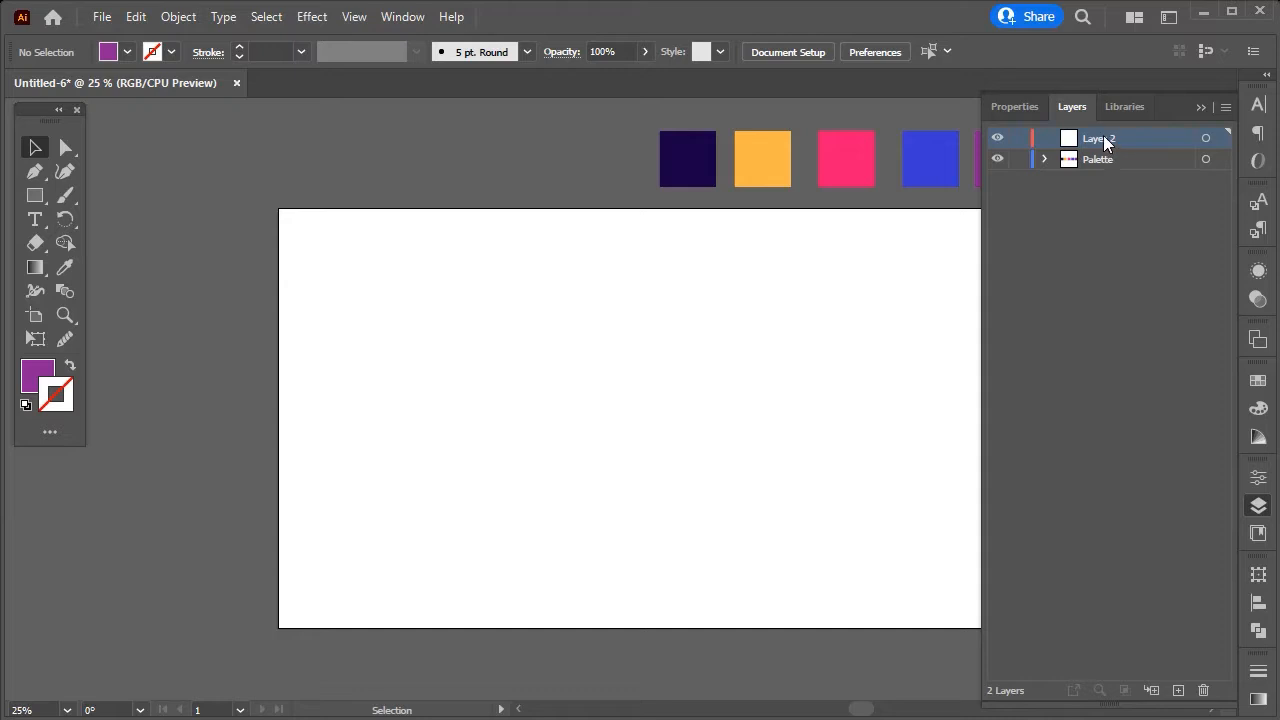
# Move Layer 2 below the Palette layer and rename it BG.
pyautogui.moveTo(1105, 143); pyautogui.dragTo(1097, 161)
pyautogui.doubleClick(1095, 159)
pyautogui.write('B')
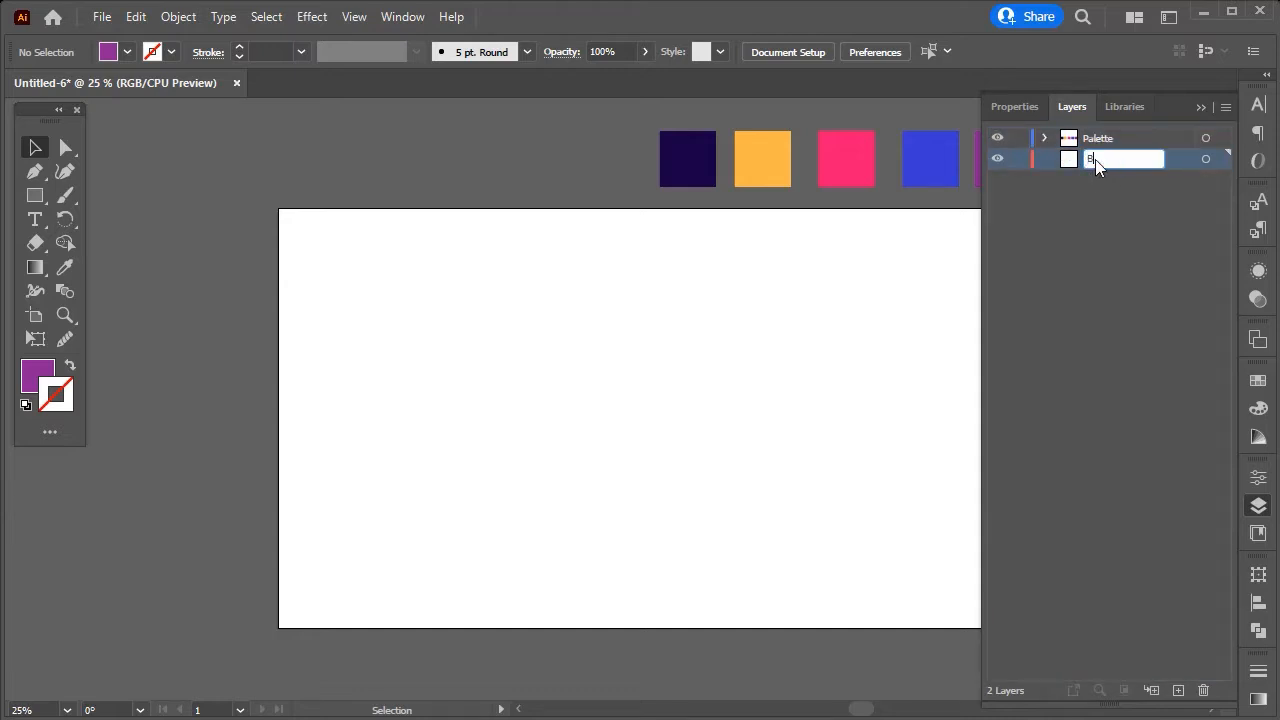
pyautogui.write('G')
pyautogui.press('Return')
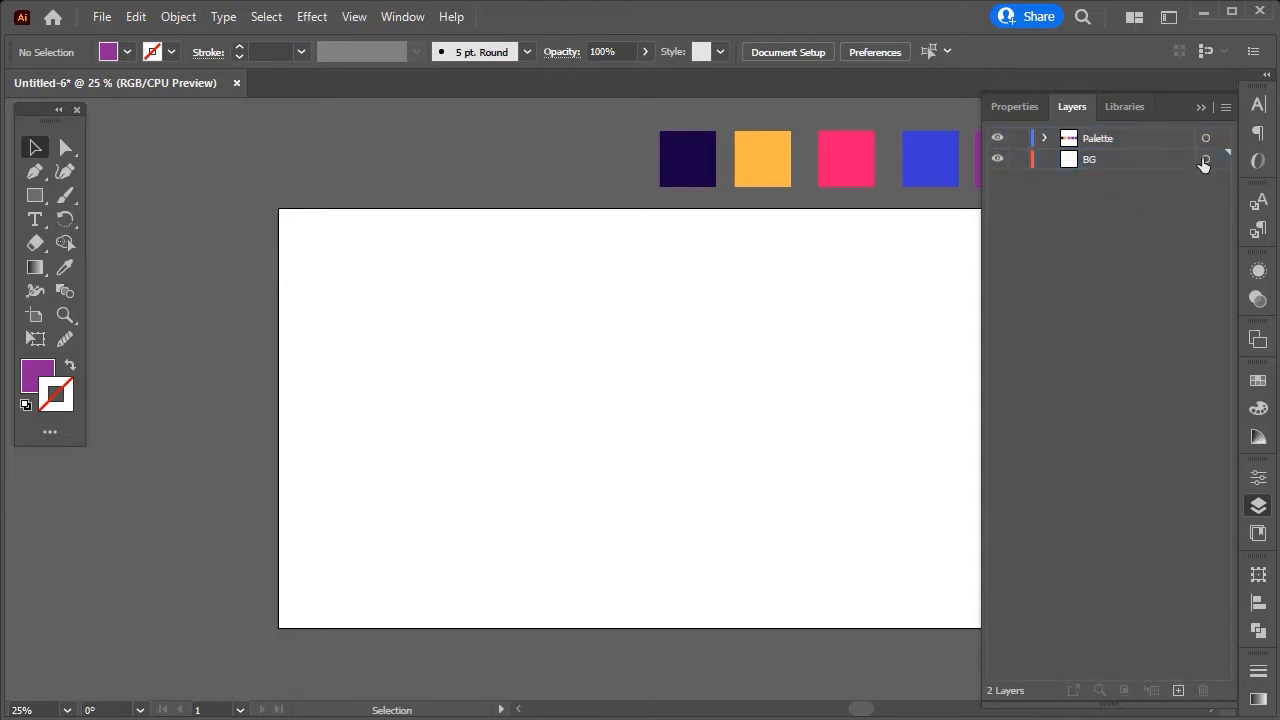
# Draw a rectangle covering the whole artboard on the BG layer.
pyautogui.click(1206, 160)
pyautogui.click(1200, 107)
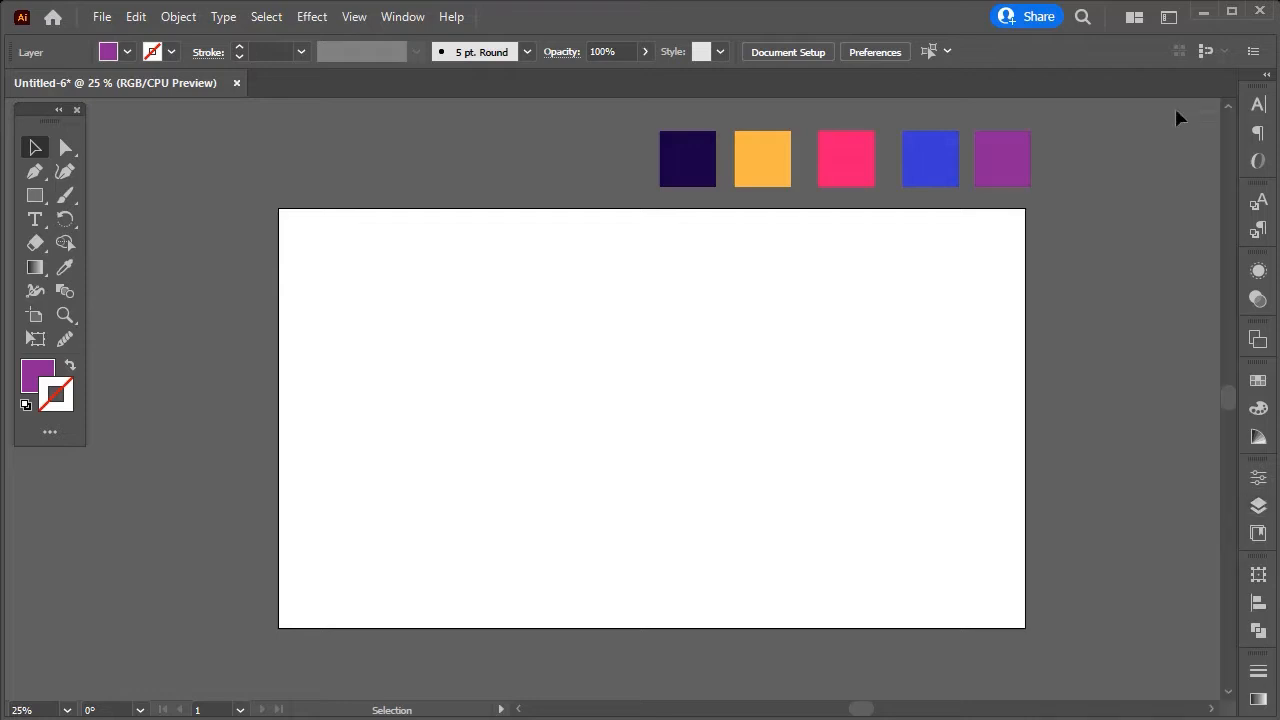
pyautogui.click(35, 195)
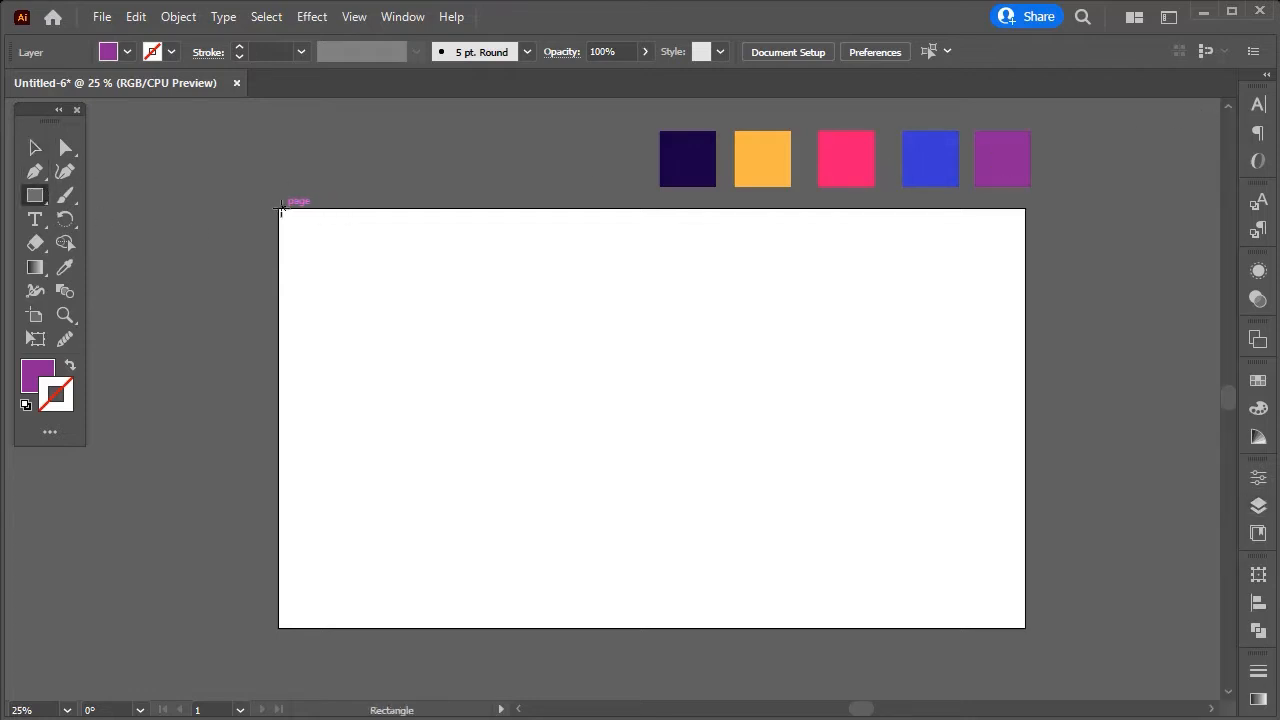
pyautogui.moveTo(280, 210); pyautogui.dragTo(1025, 628)
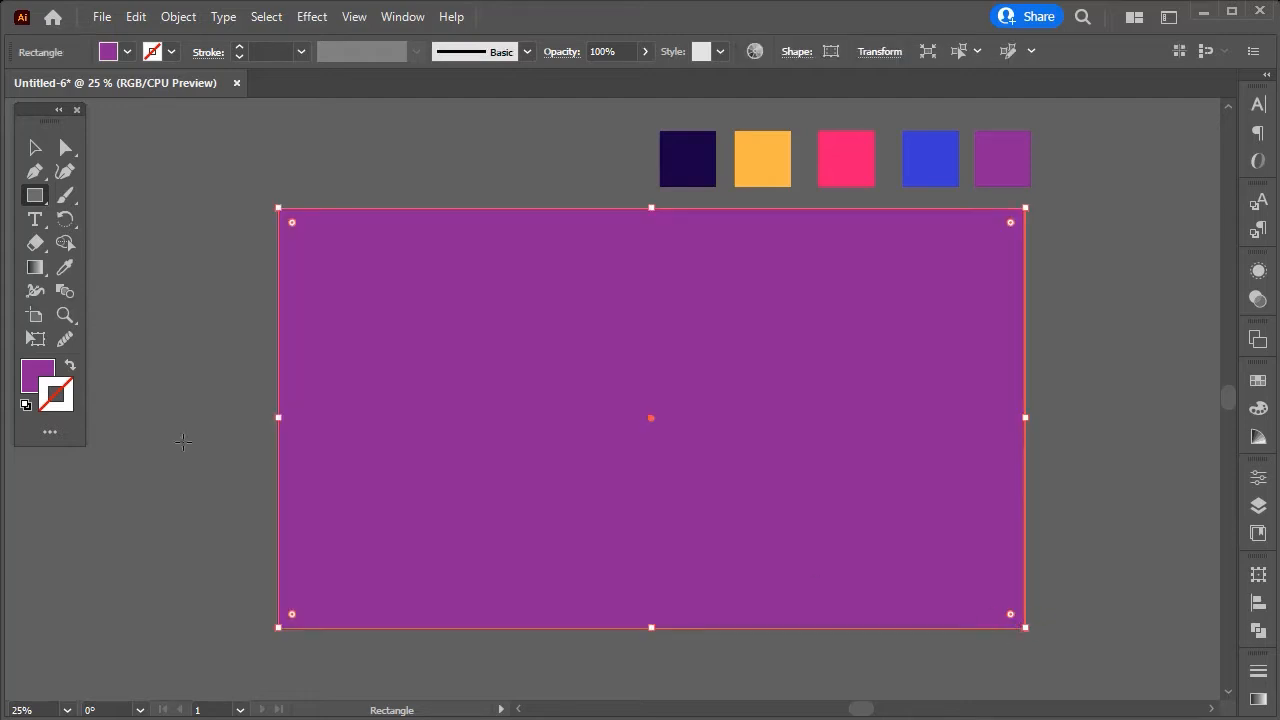
# Apply a linear gradient to the background rectangle's fill and set its angle to 90°.
pyautogui.click(38, 376)
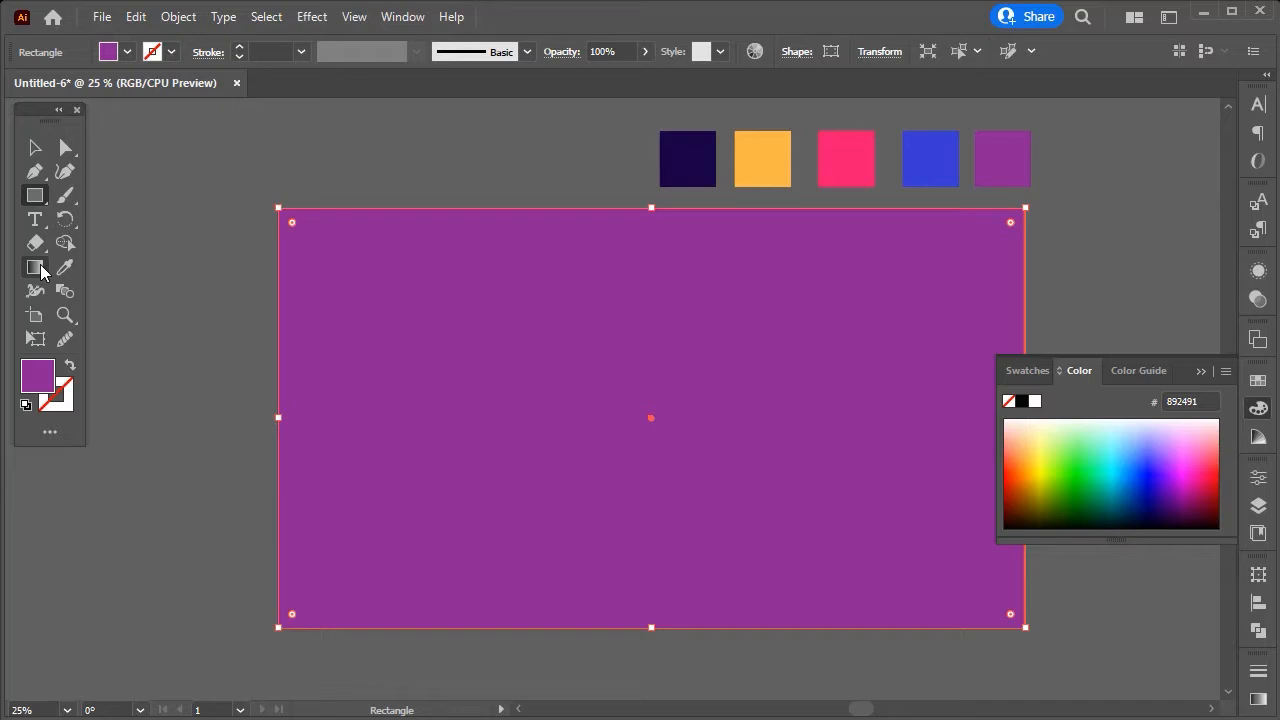
pyautogui.click(41, 272)
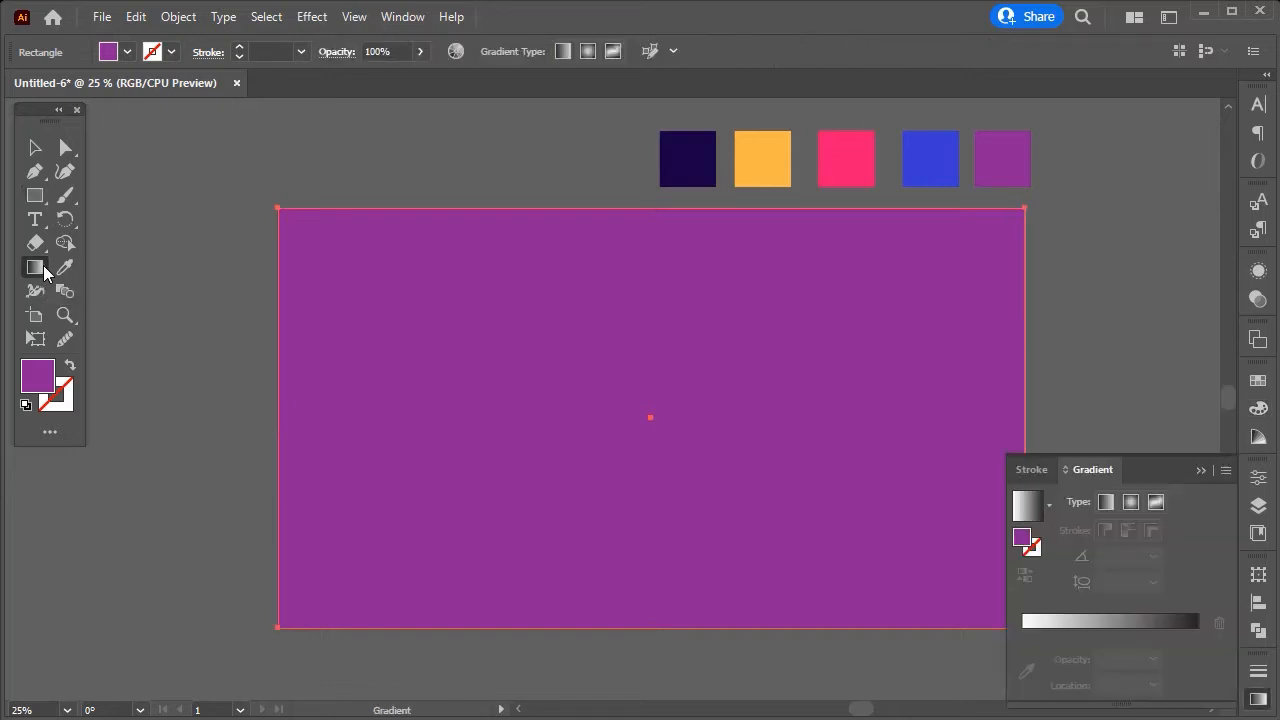
pyautogui.click(1107, 506)
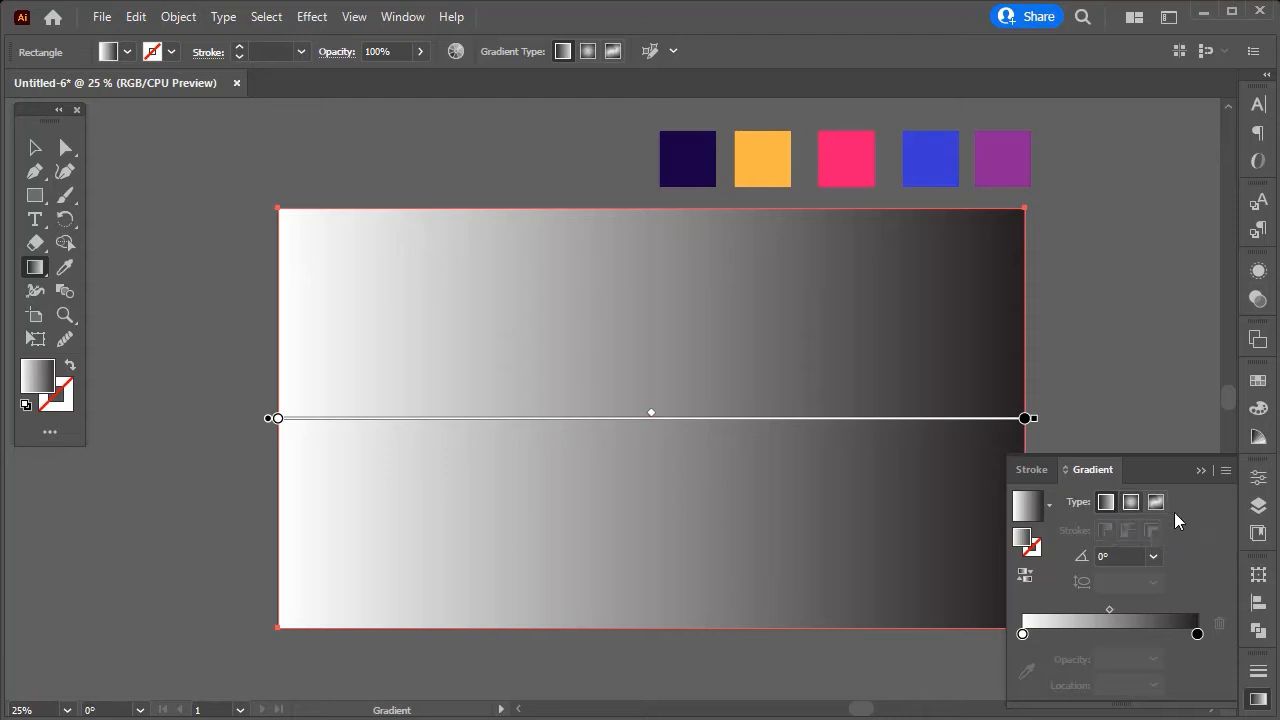
pyautogui.click(1102, 556)
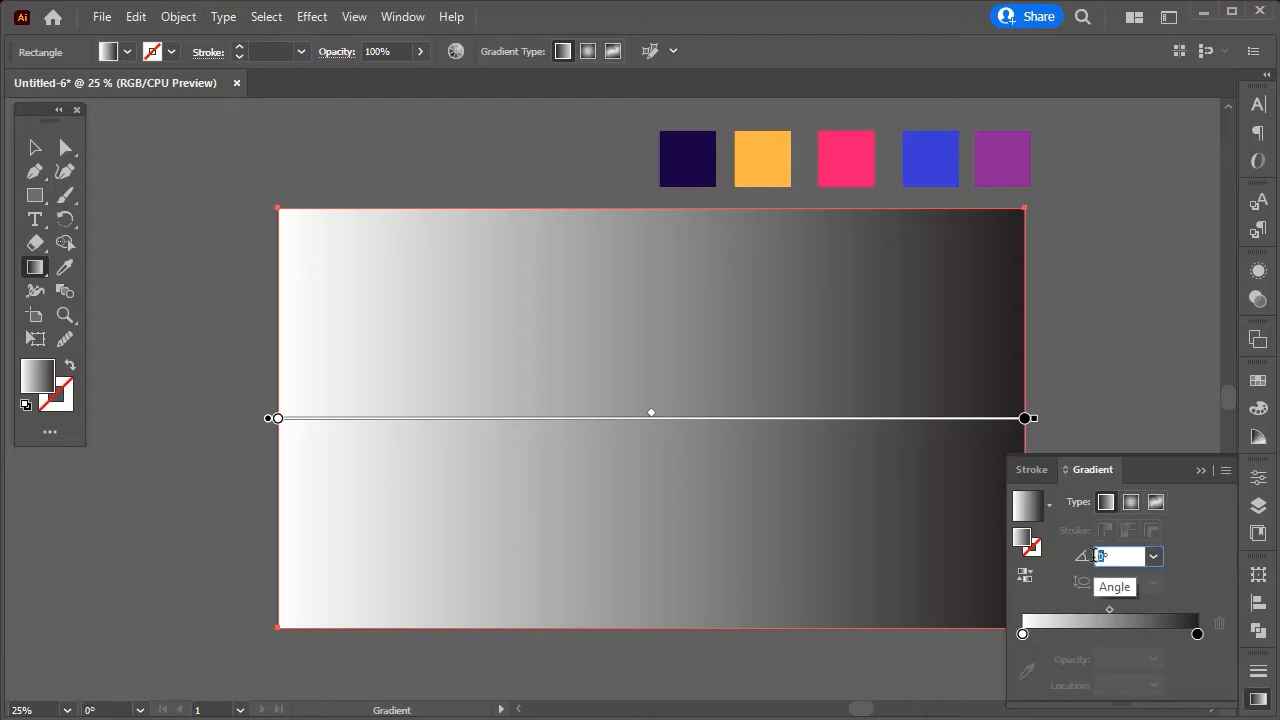
pyautogui.write('9')
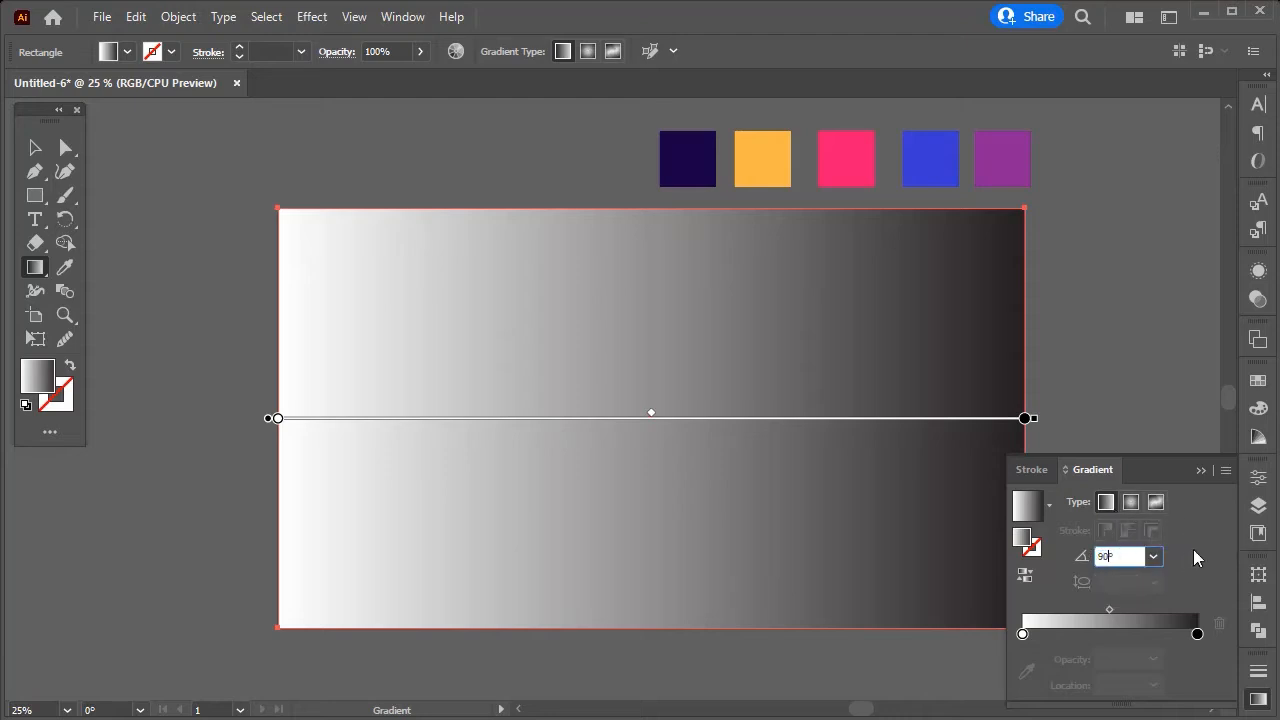
pyautogui.press('Return')
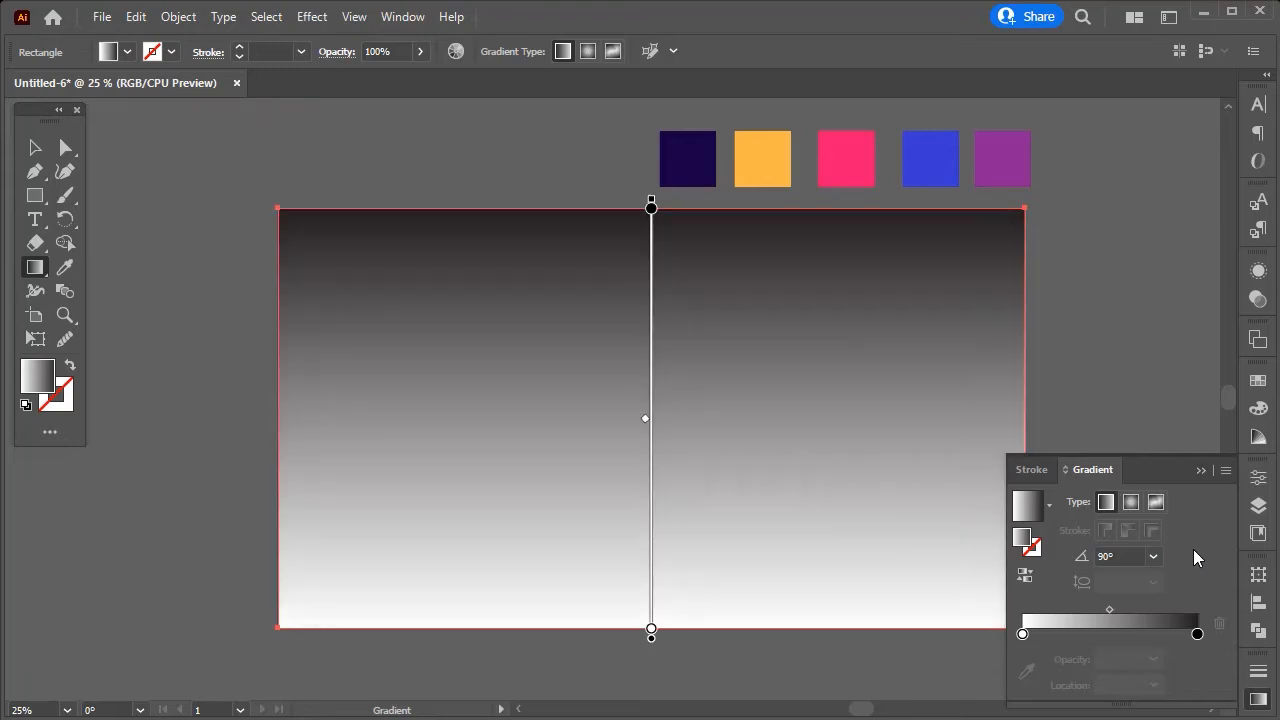
# Colour the gradient's upper end stop with the palette's blue and its lower end stop with the black swatch.
pyautogui.doubleClick(1198, 634)
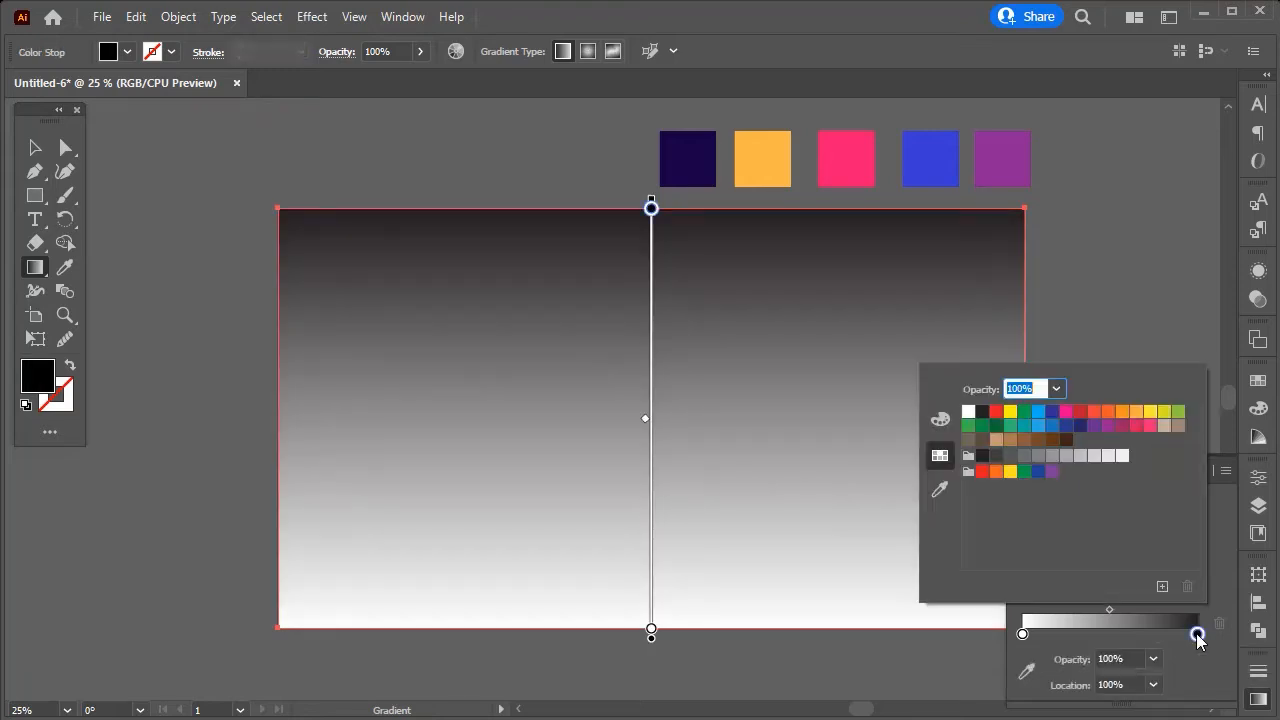
pyautogui.click(932, 490)
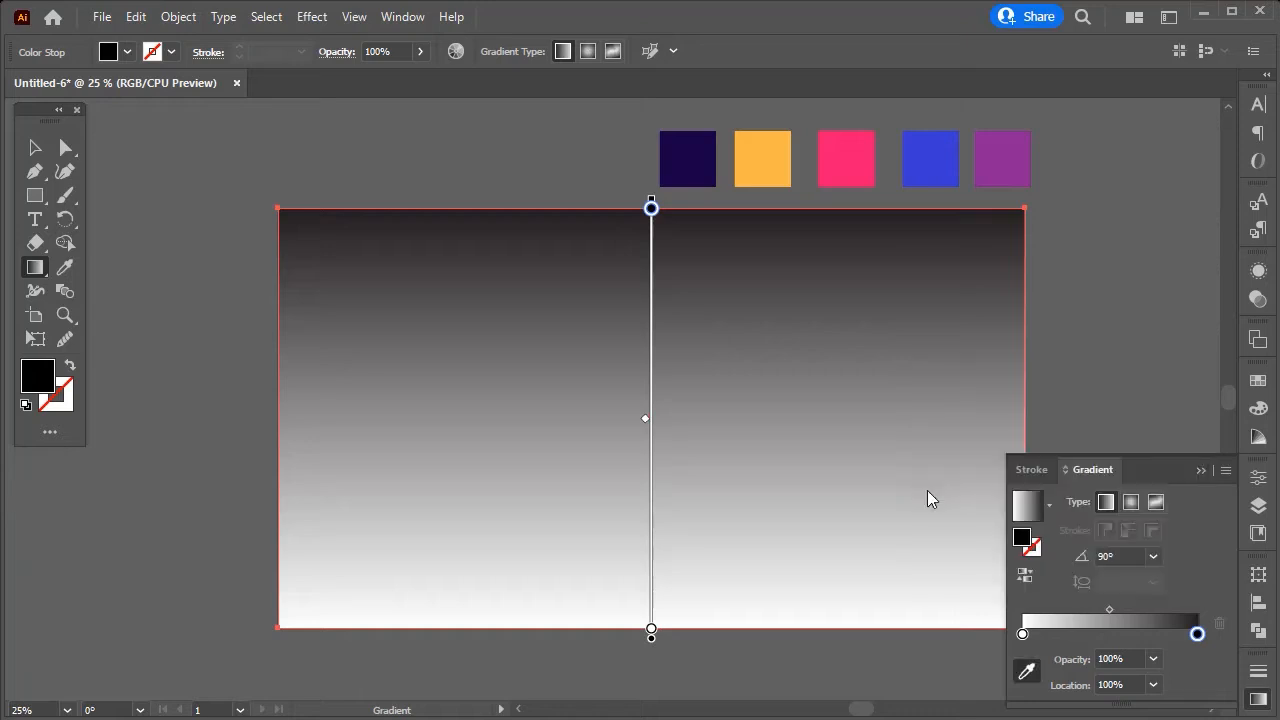
pyautogui.click(949, 157)
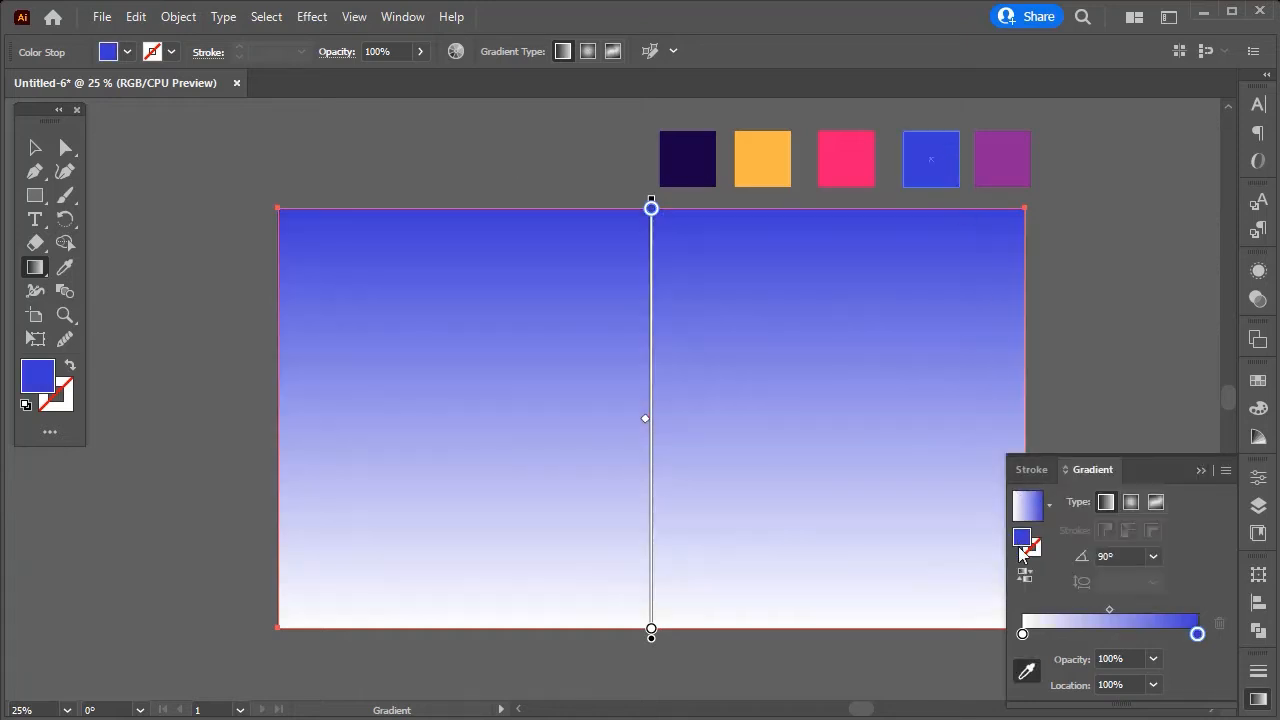
pyautogui.doubleClick(1022, 634)
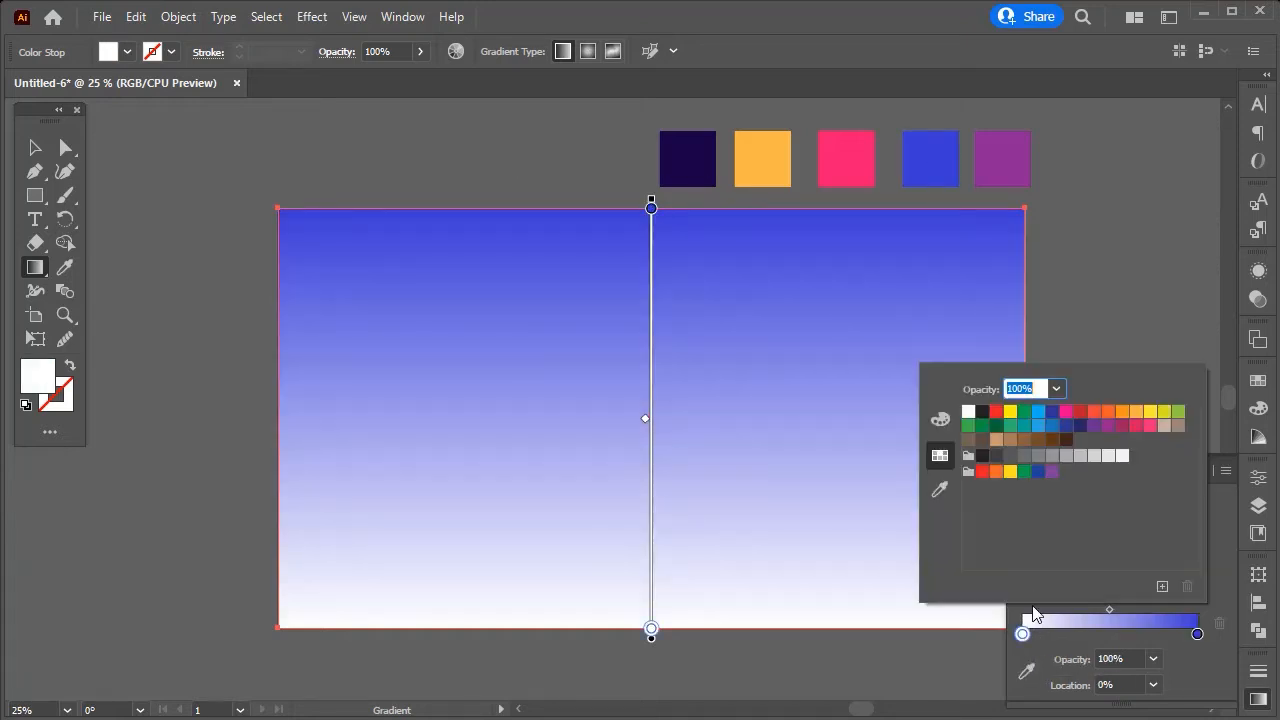
pyautogui.click(981, 421)
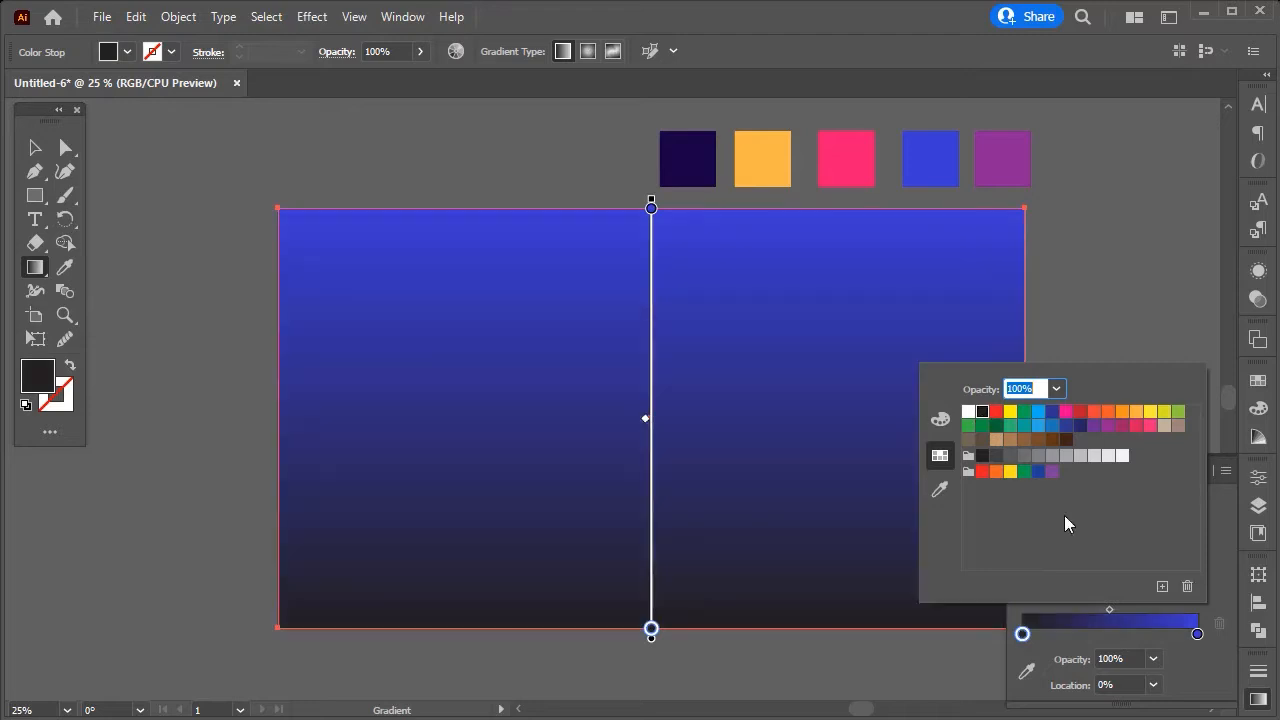
# Add a middle gradient stop at about 54% and colour it with the palette's purple square.
pyautogui.click(1166, 634)
pyautogui.moveTo(1166, 634); pyautogui.dragTo(1117, 636)
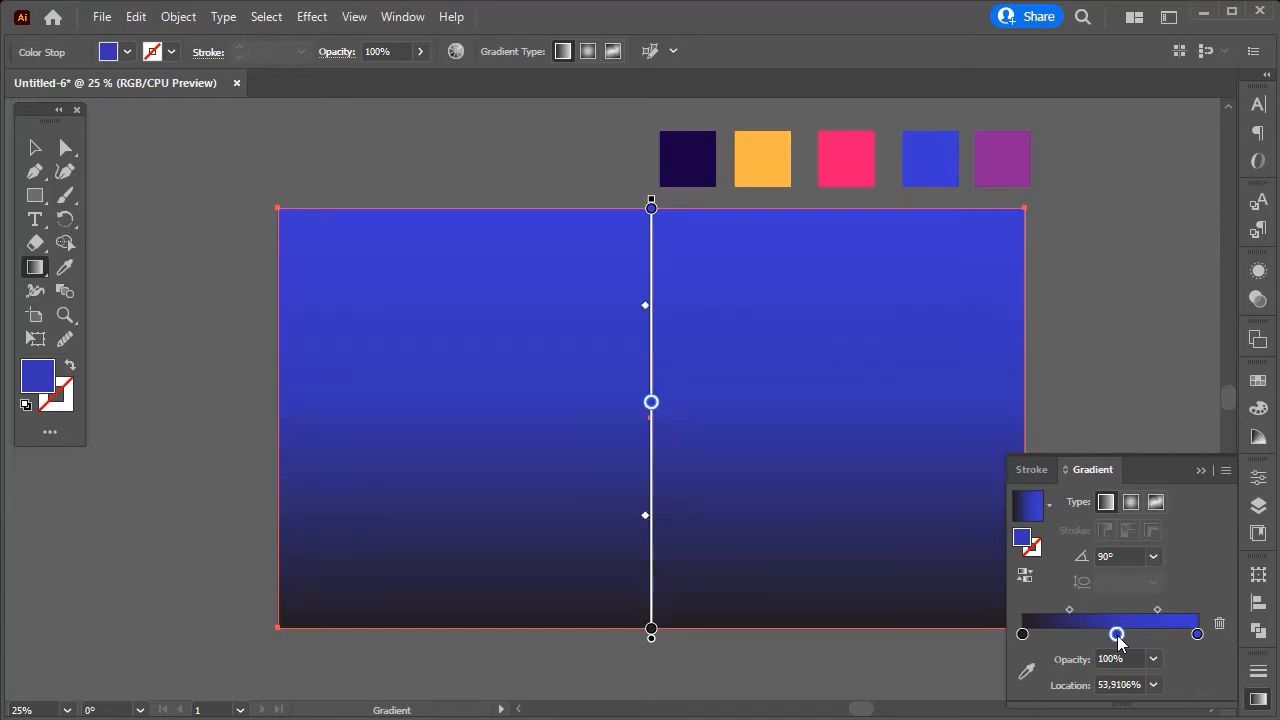
pyautogui.doubleClick(1117, 635)
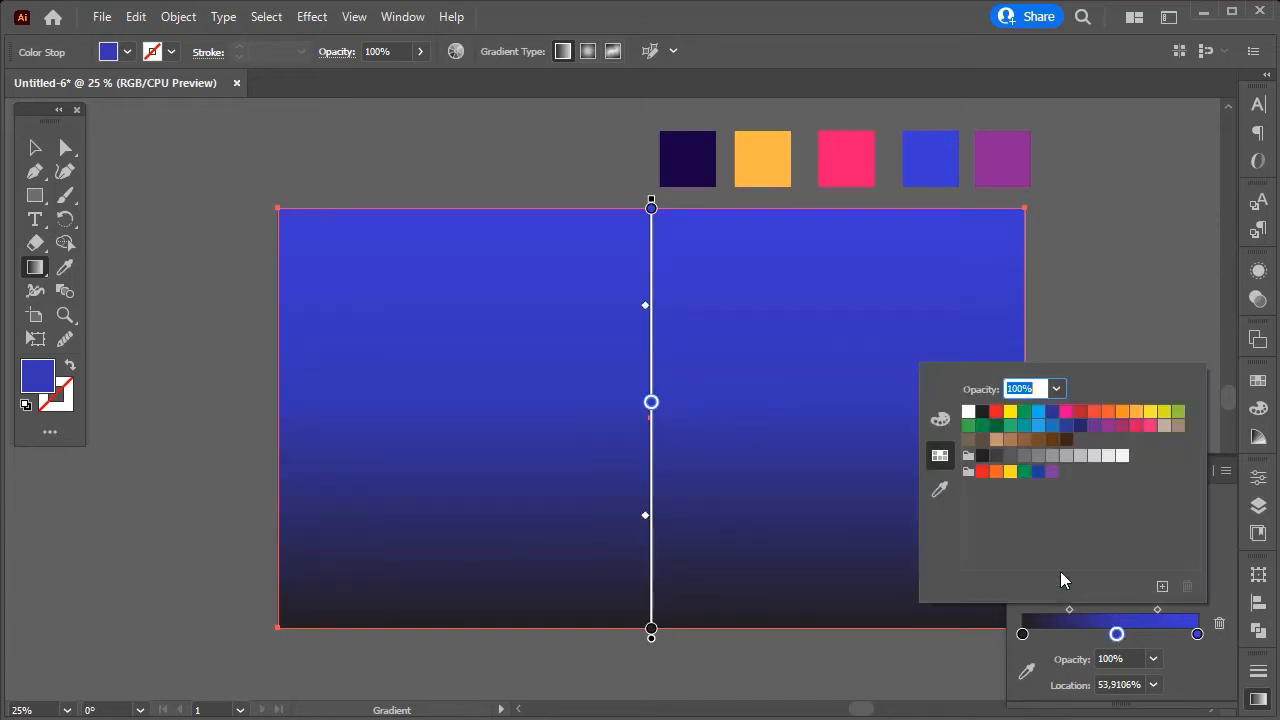
pyautogui.click(942, 489)
pyautogui.click(1005, 145)
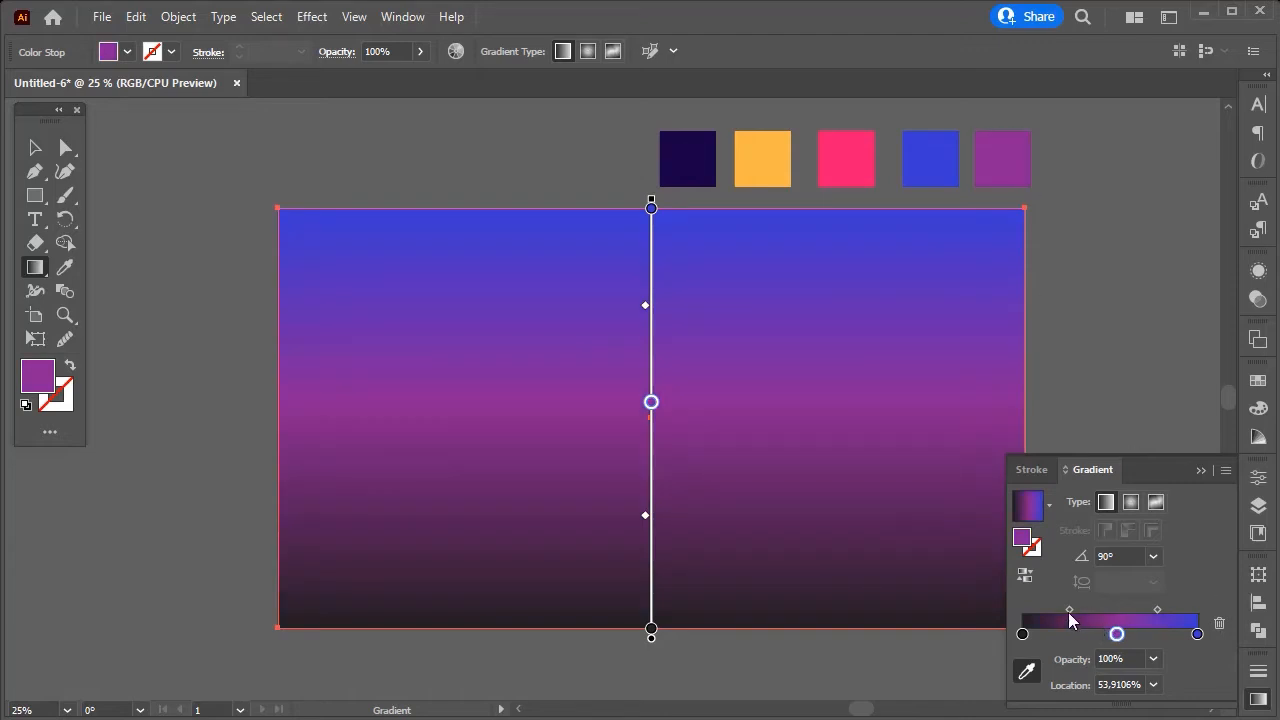
# Shift the black-purple midpoint towards purple, move the purple stop to about 57%, and finish editing the gradient.
pyautogui.moveTo(1070, 610); pyautogui.dragTo(1123, 639)
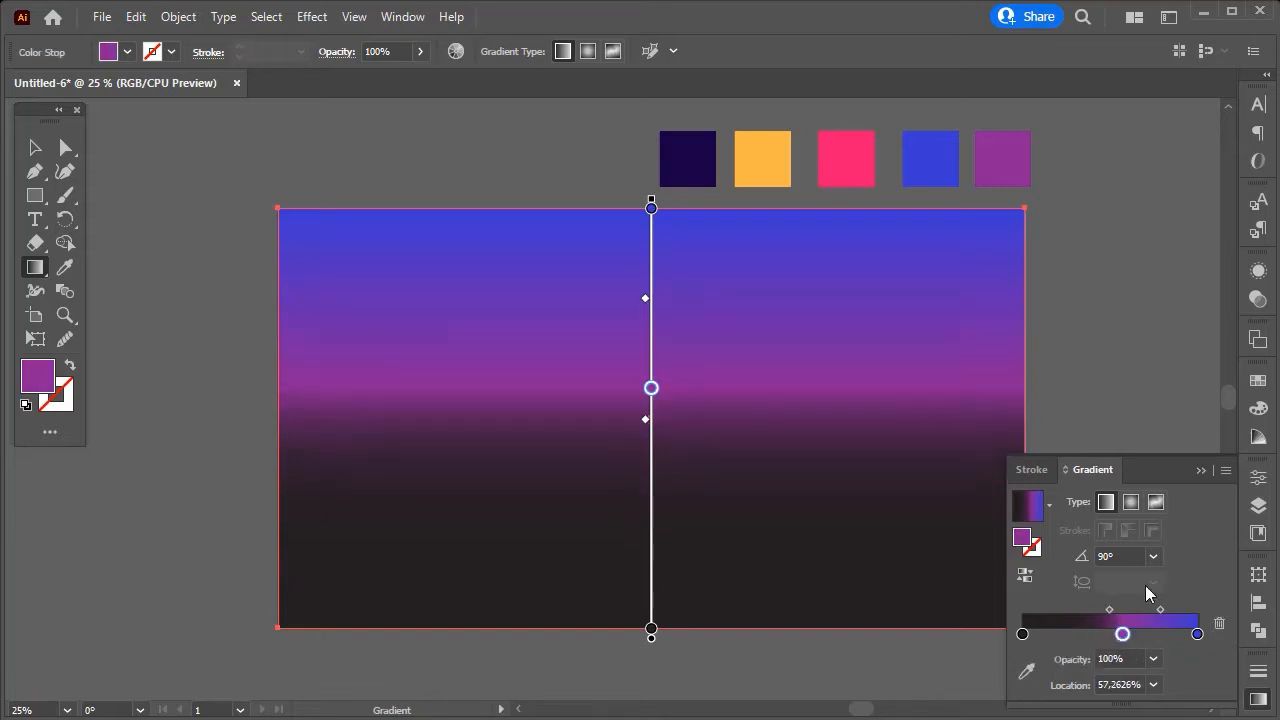
pyautogui.click(1199, 471)
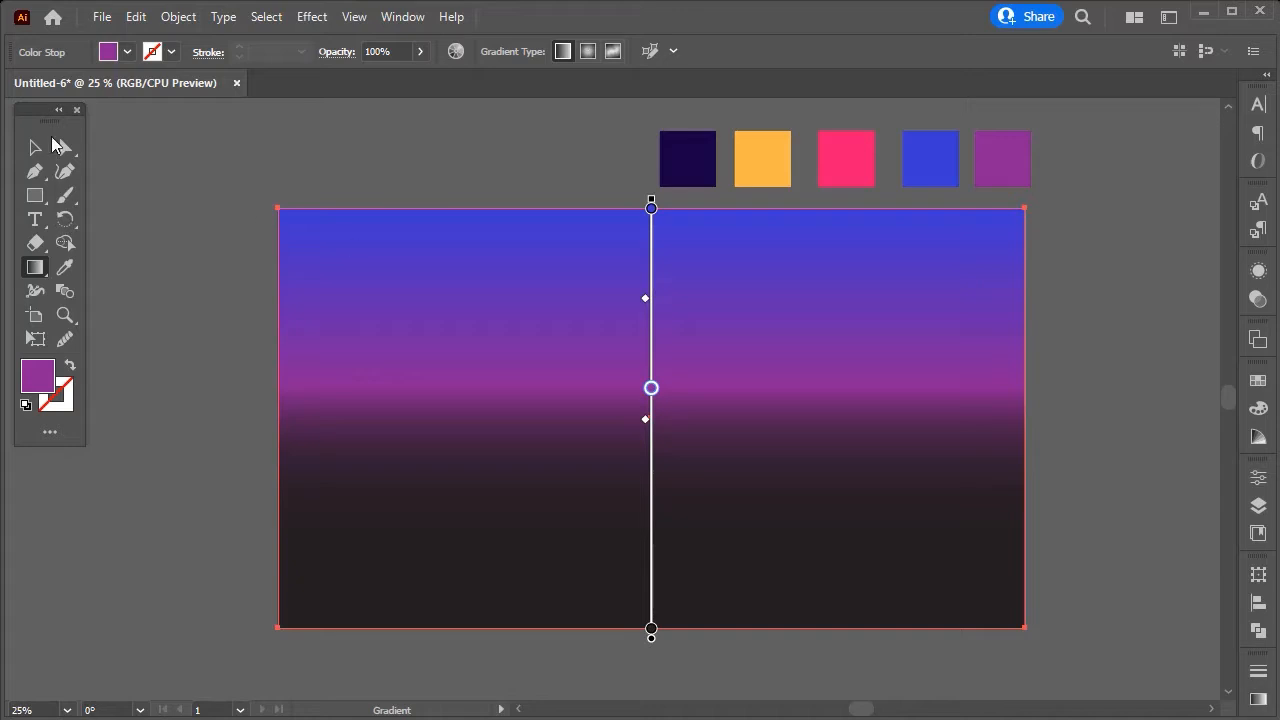
pyautogui.click(35, 147)
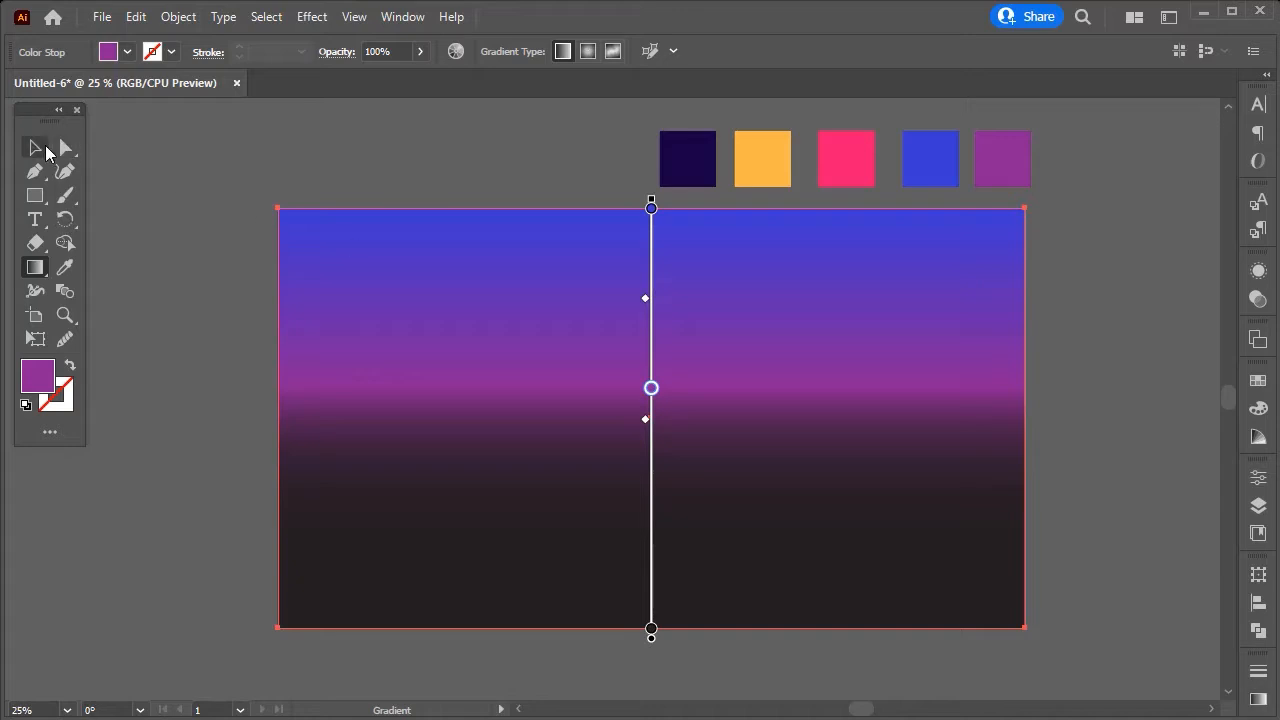
# Add a new layer above BG, name it Grid, and target it for the next artwork.
pyautogui.click(1259, 508)
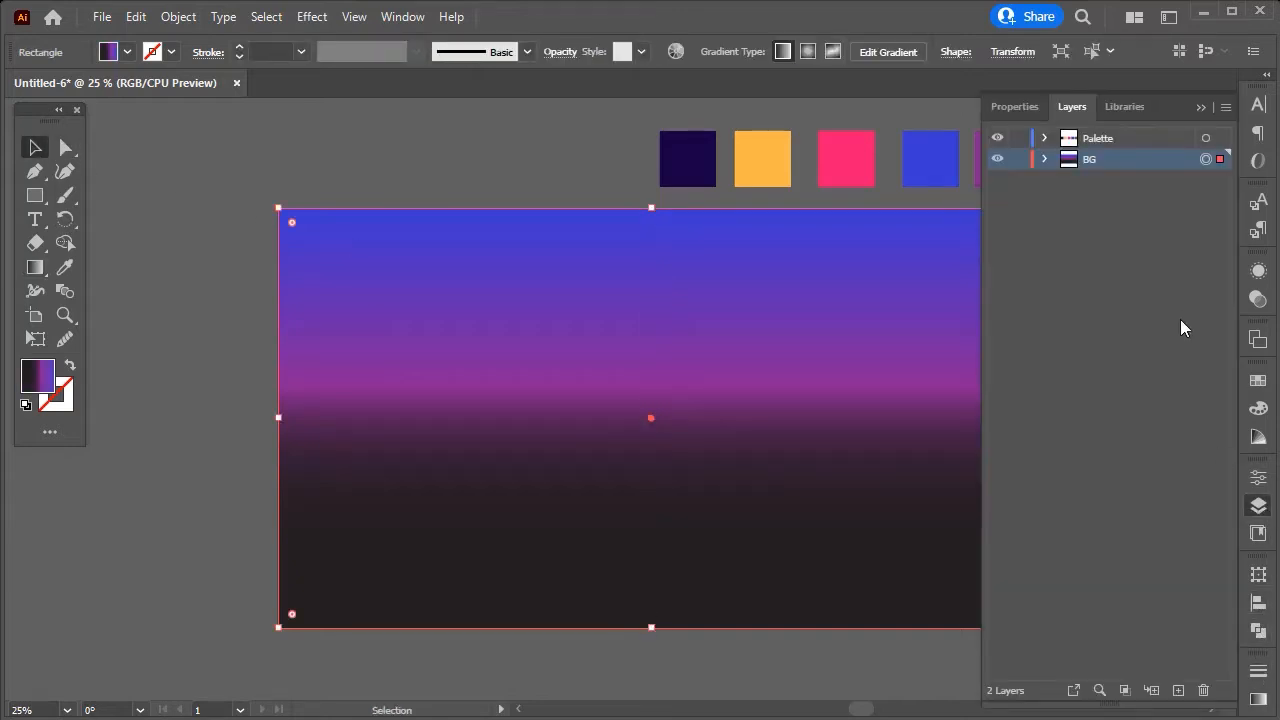
pyautogui.click(1180, 692)
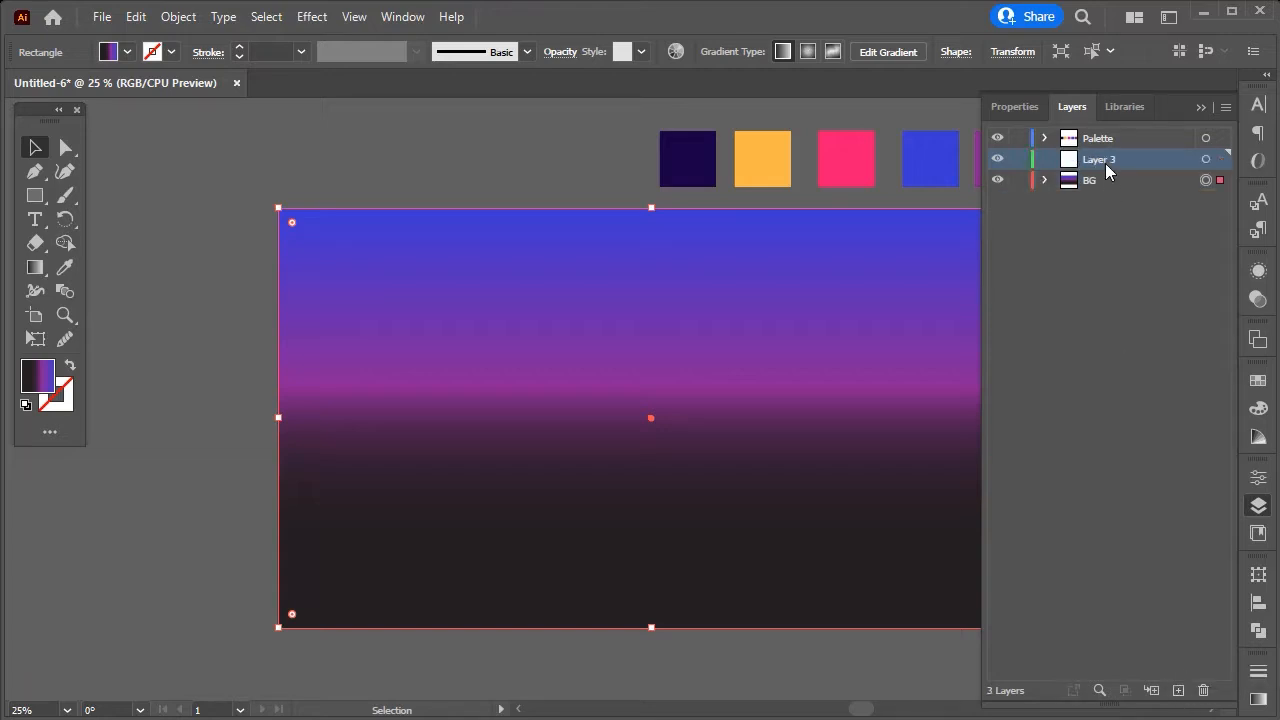
pyautogui.doubleClick(1100, 162)
pyautogui.write('Grid')
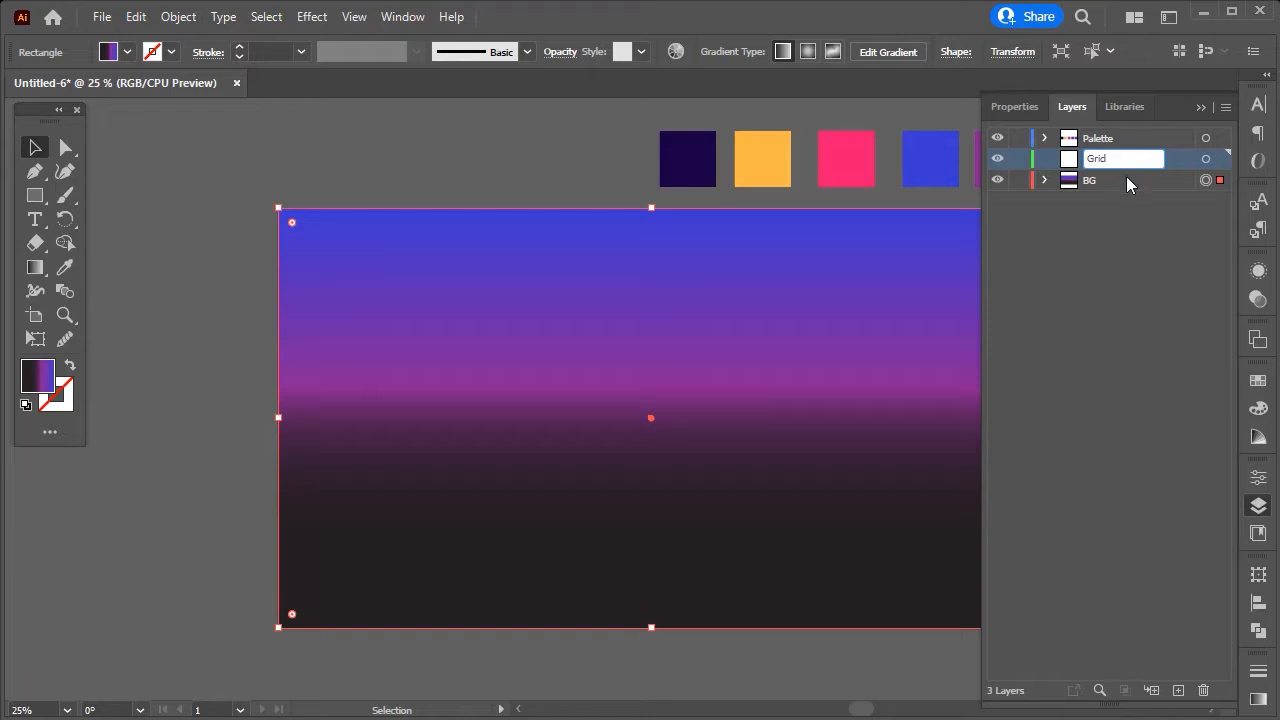
pyautogui.click(1126, 178)
pyautogui.click(1133, 160)
pyautogui.click(1206, 160)
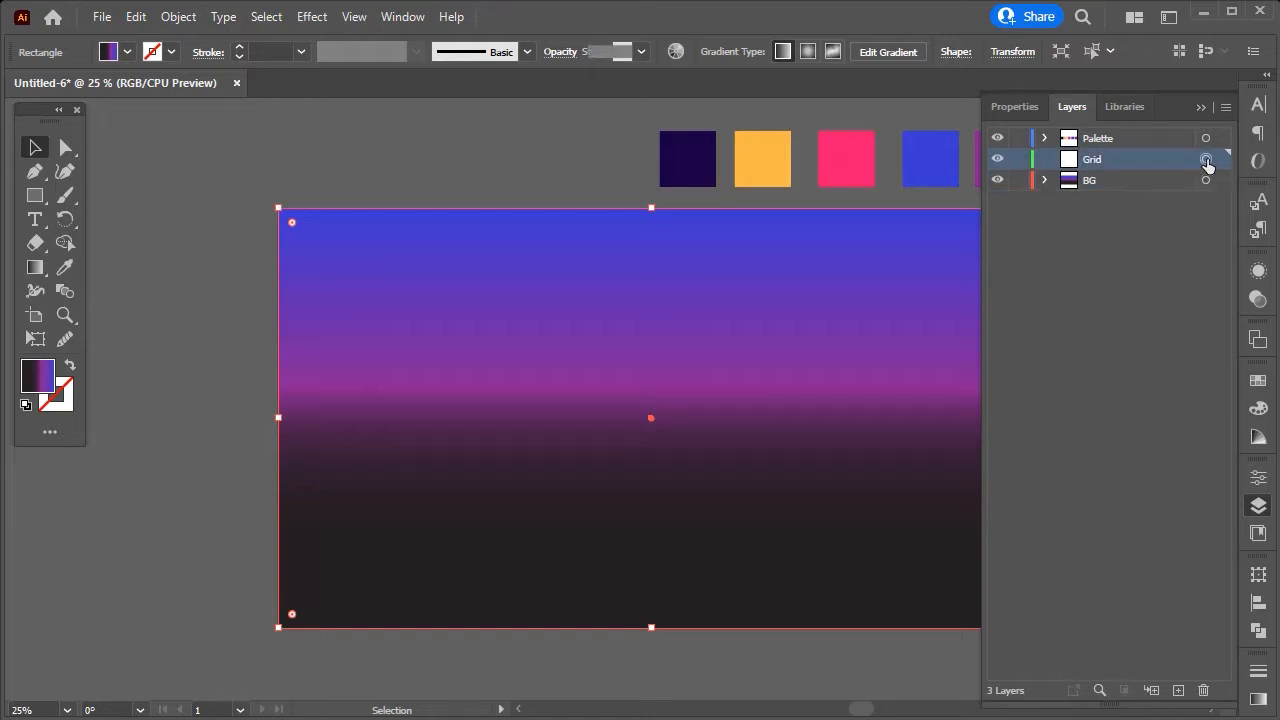
pyautogui.click(1202, 108)
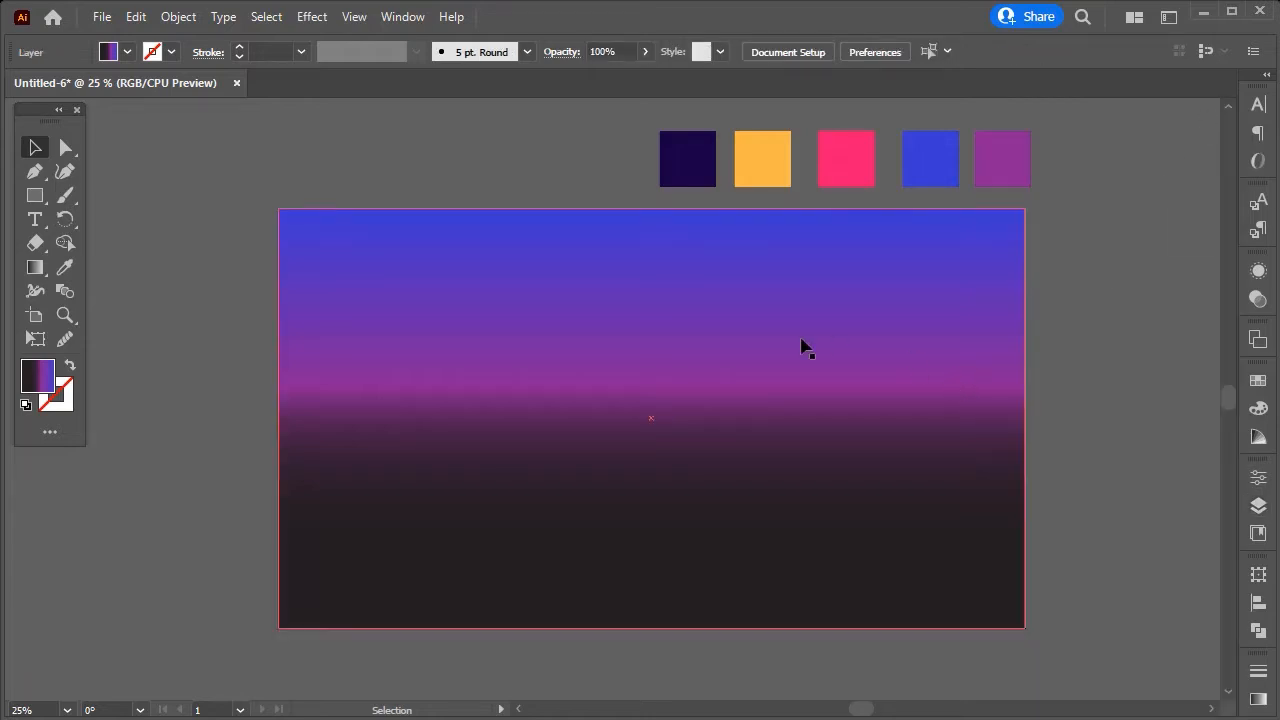
# Set the fill to None for new artwork on the Grid layer.
pyautogui.scroll(-1, 801, 340)
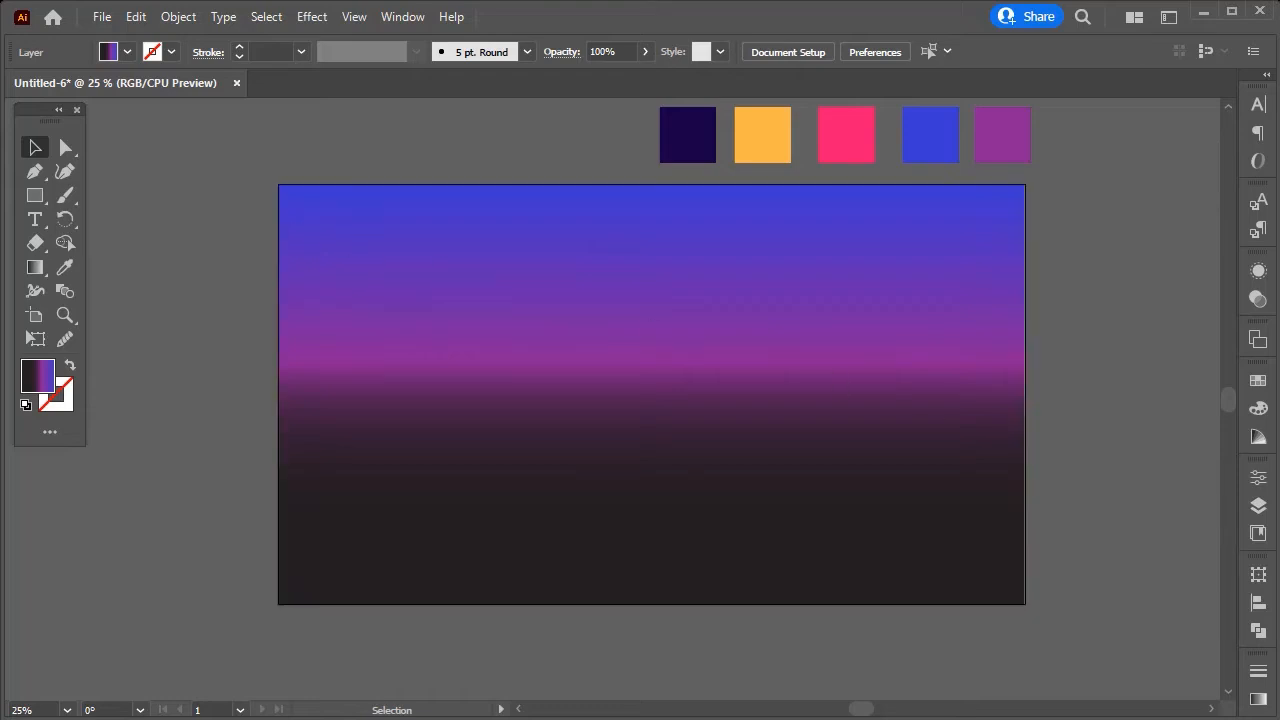
pyautogui.click(1258, 380)
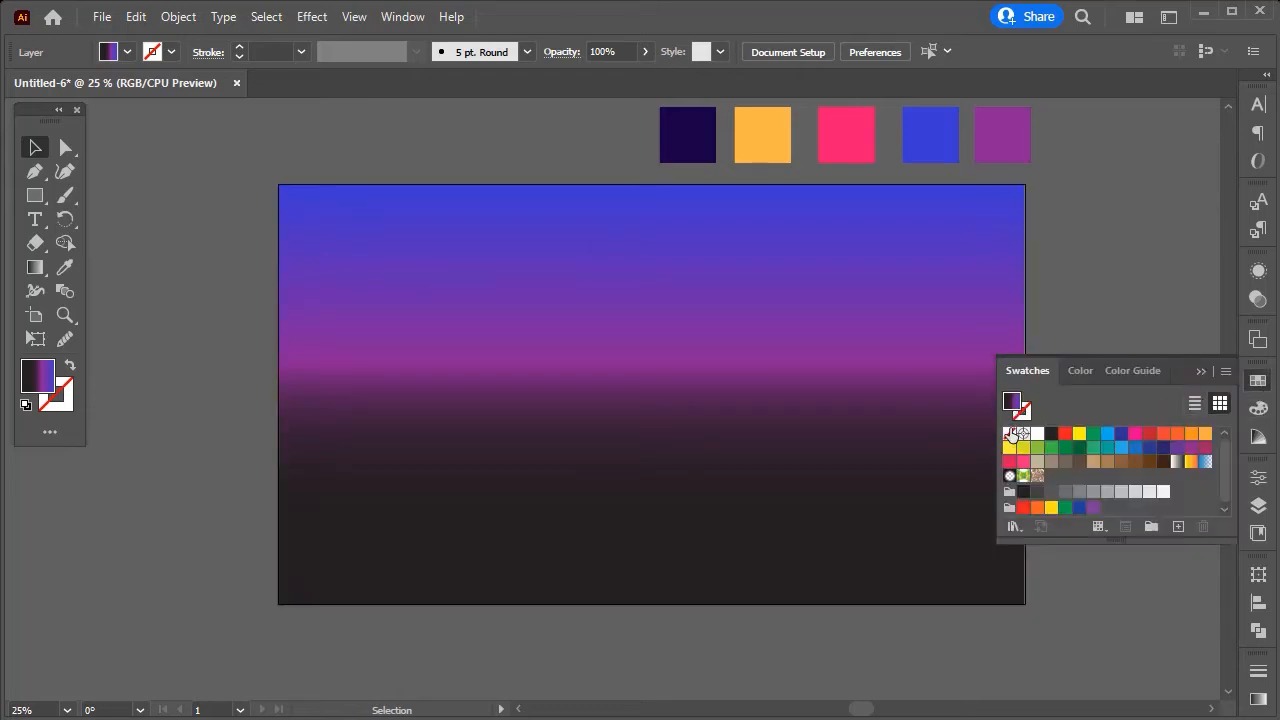
pyautogui.click(1010, 434)
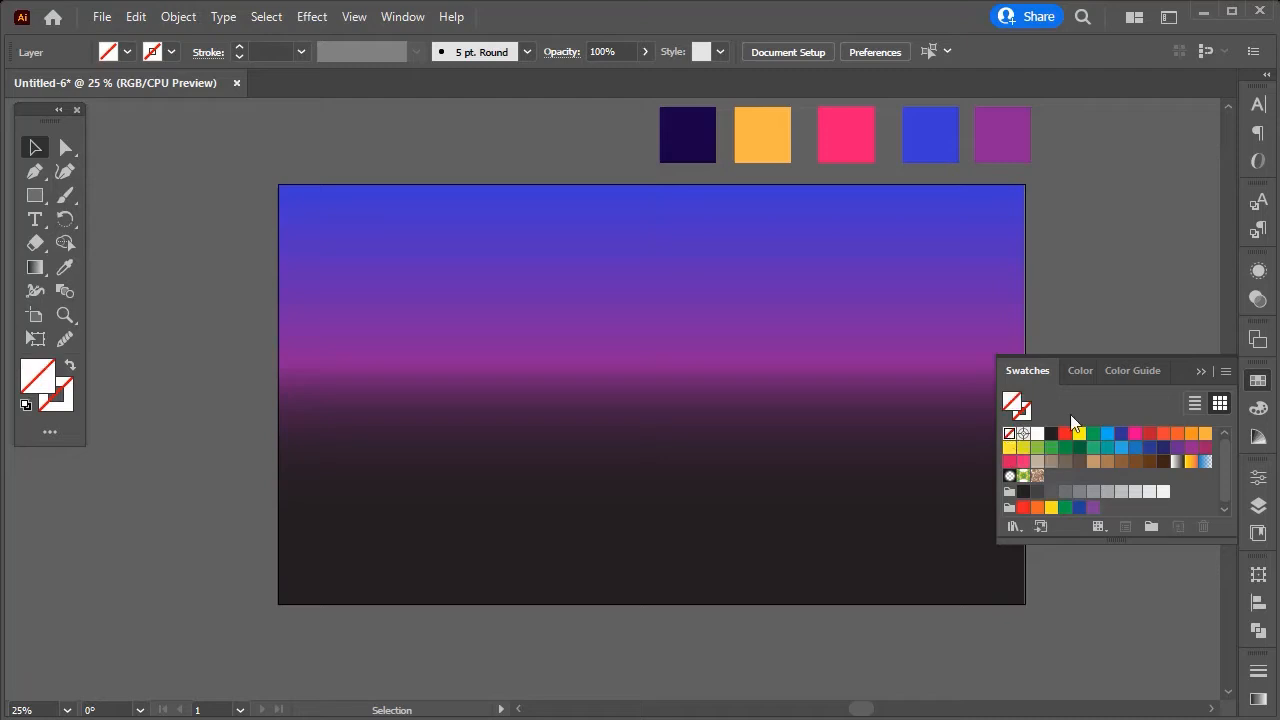
pyautogui.click(1200, 372)
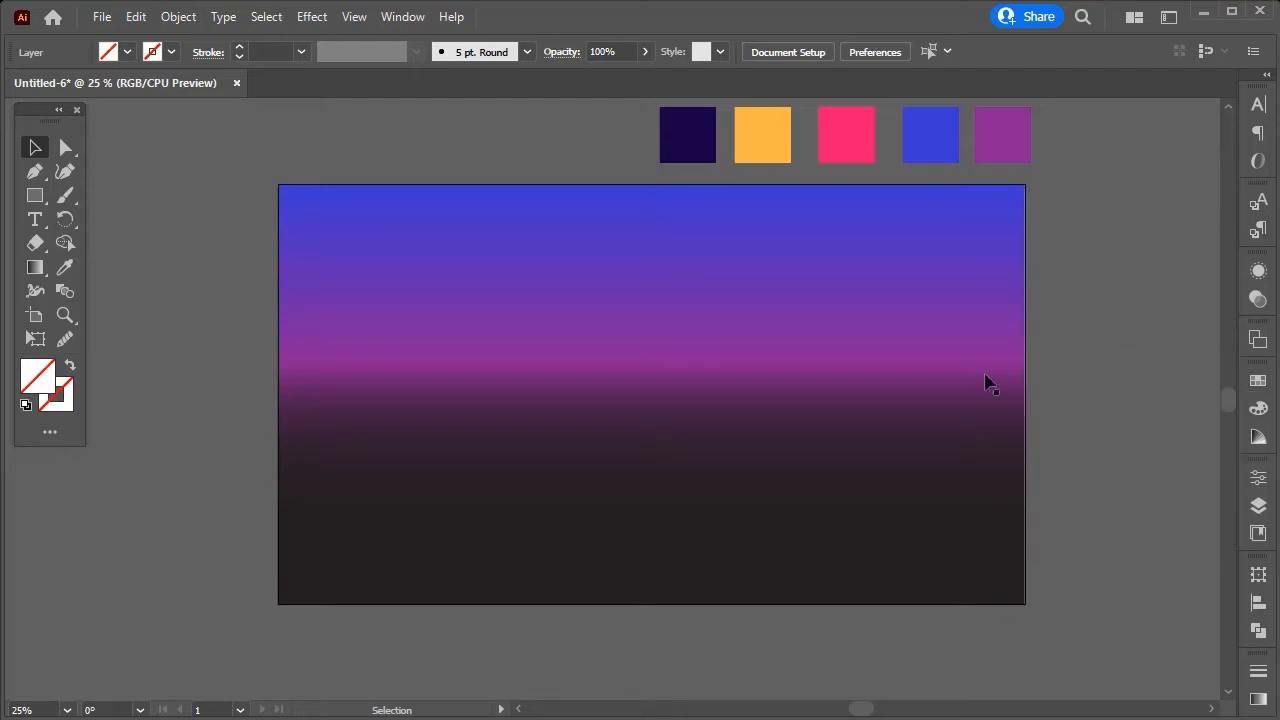
# Create a 1920 × 1080 px rectangular grid with 10 horizontal and 20 vertical dividers on the Grid layer.
pyautogui.click(57, 430)
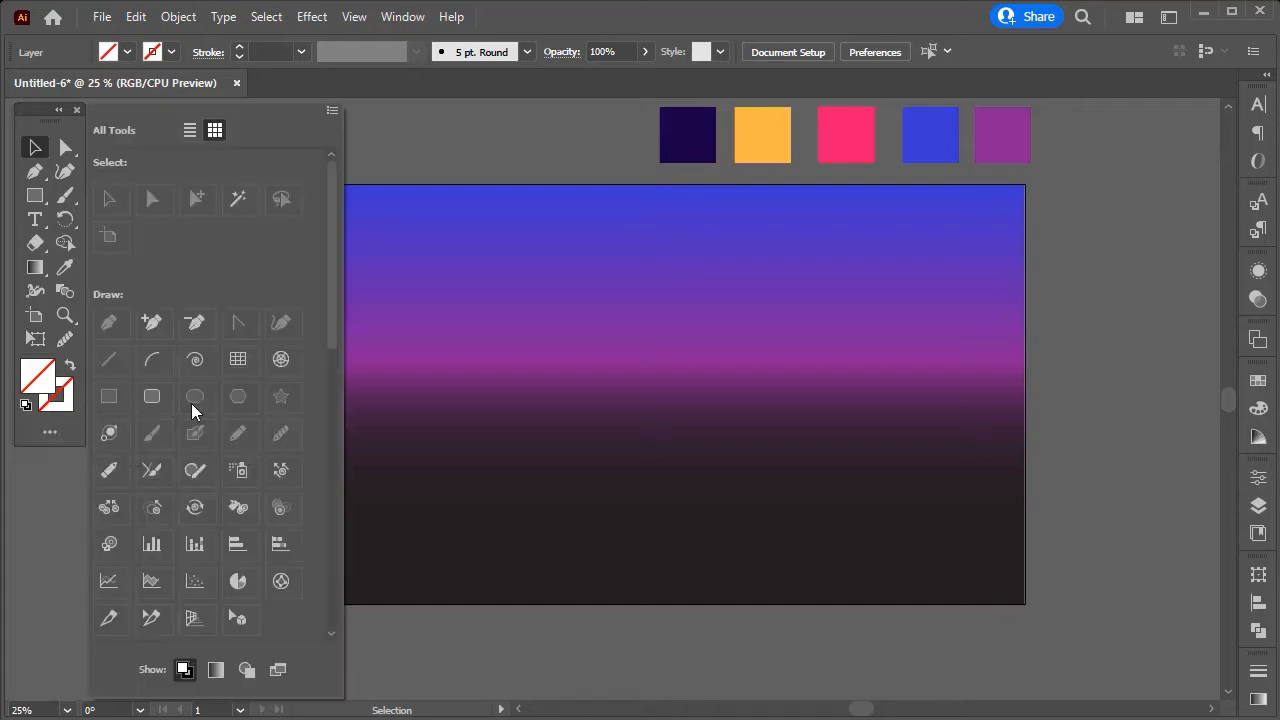
pyautogui.click(245, 358)
pyautogui.click(668, 269)
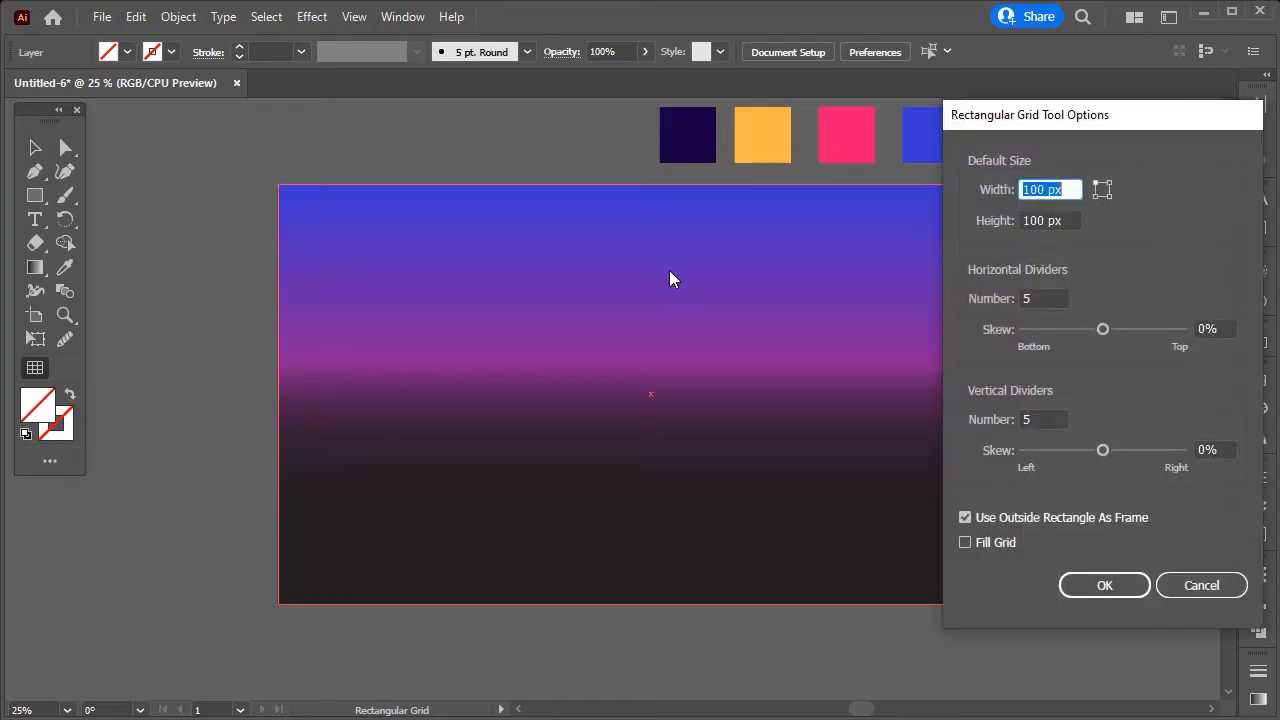
pyautogui.moveTo(1045, 185); pyautogui.dragTo(1008, 192)
pyautogui.write('192')
pyautogui.moveTo(1044, 217); pyautogui.dragTo(1005, 220)
pyautogui.write('10')
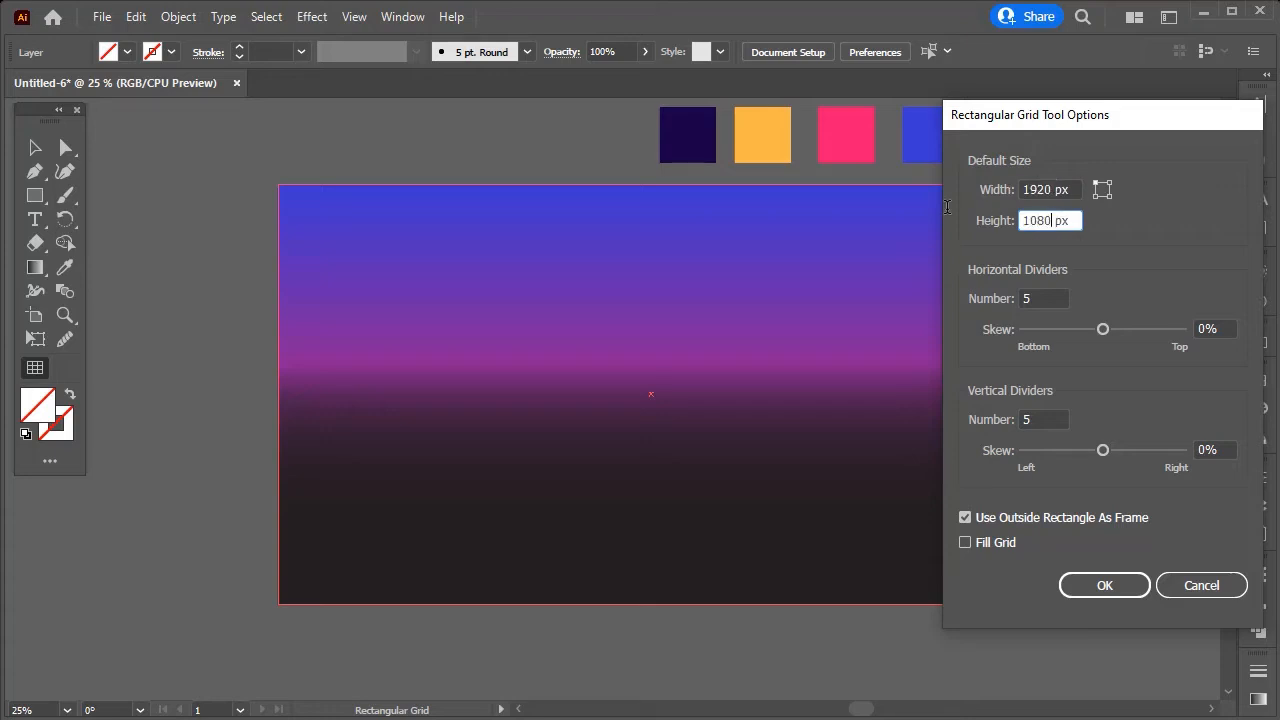
pyautogui.moveTo(1029, 293); pyautogui.dragTo(1011, 295)
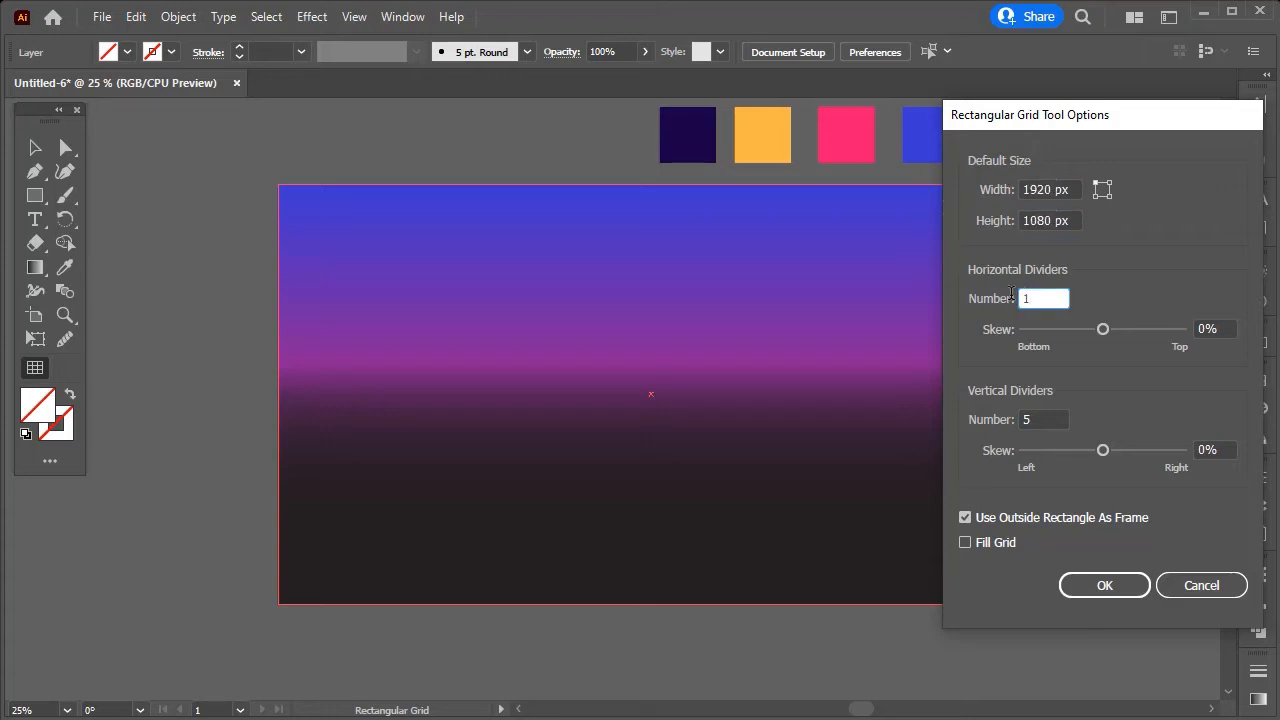
pyautogui.moveTo(1033, 419); pyautogui.dragTo(1018, 421)
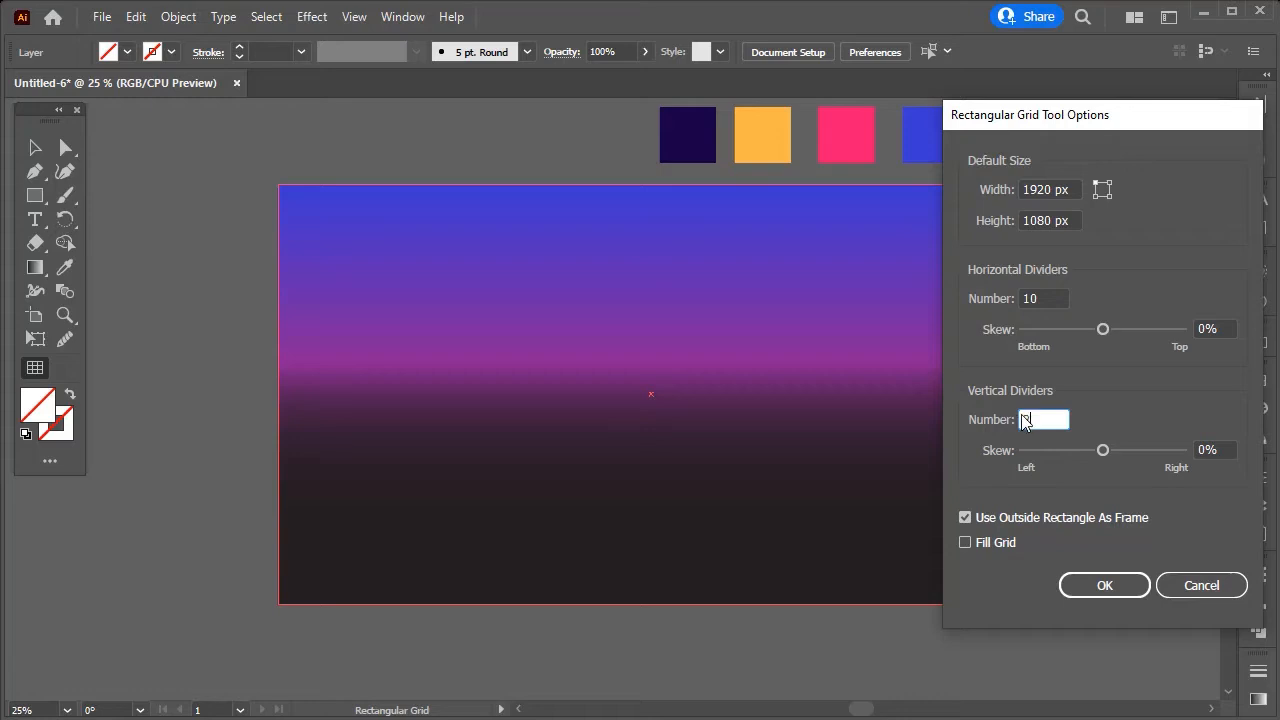
pyautogui.write('20')
pyautogui.click(1103, 588)
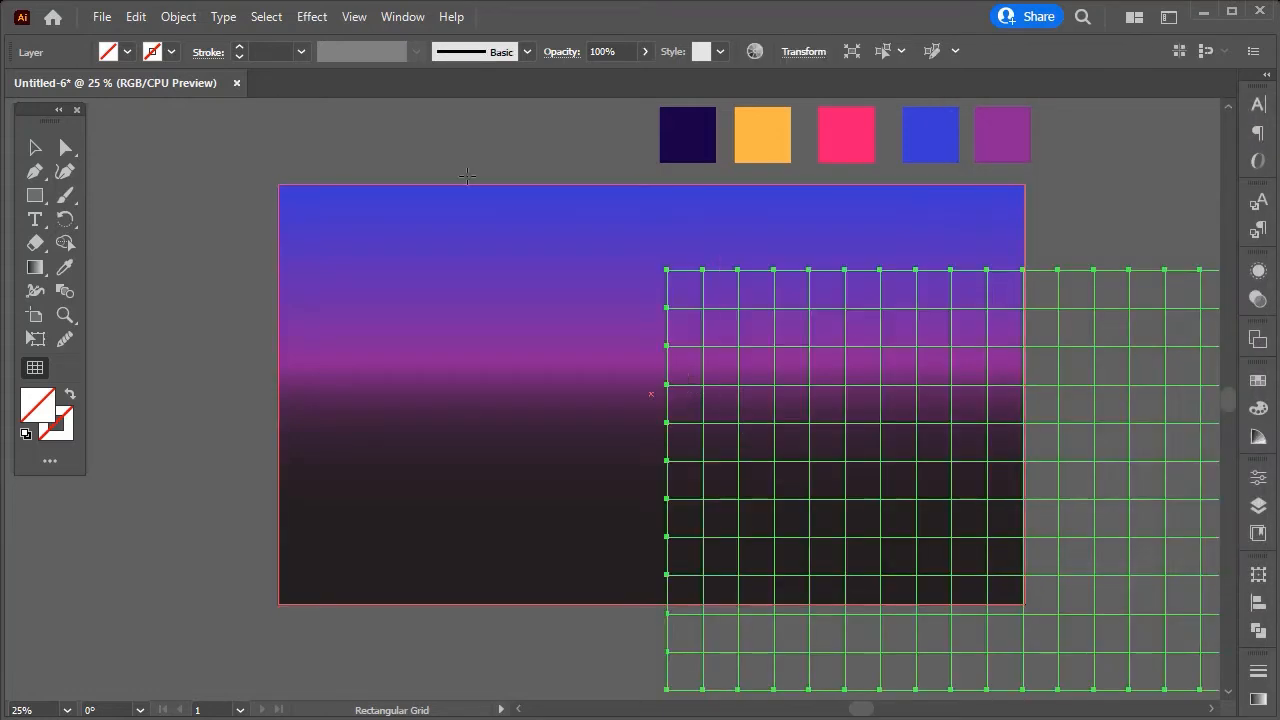
# Give the grid a 2 pt stroke and deselect it.
pyautogui.click(240, 47)
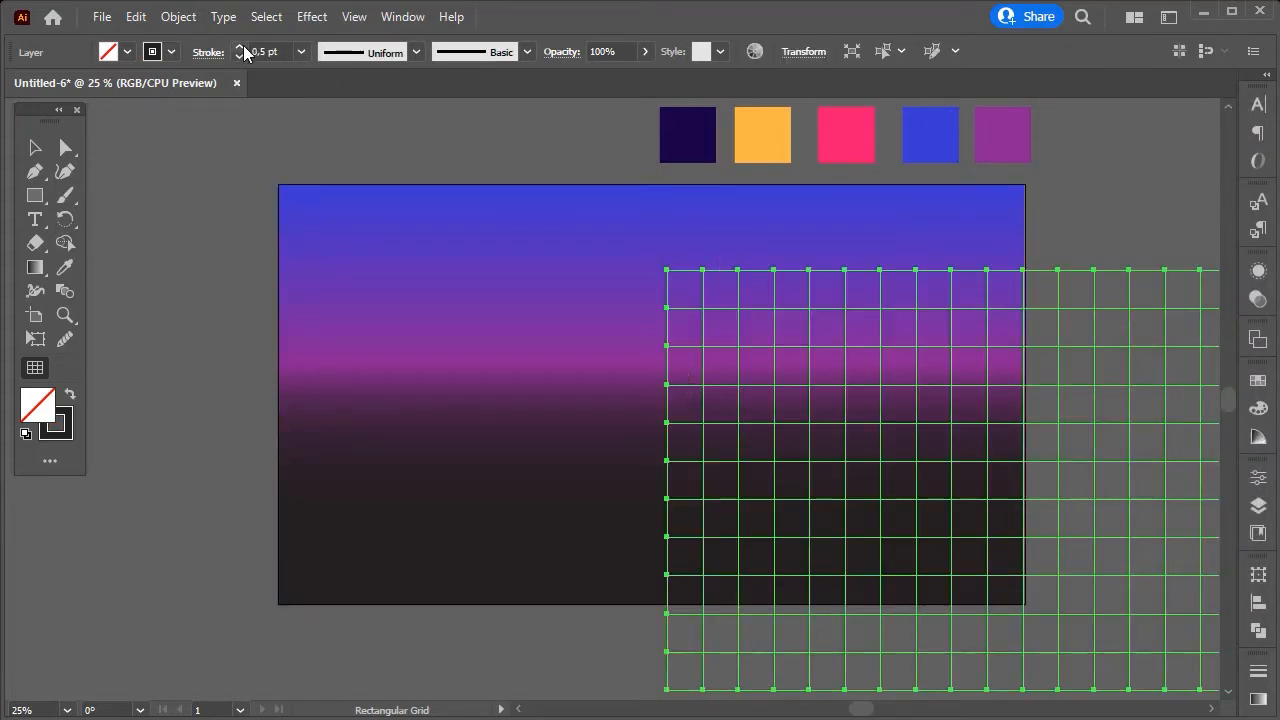
pyautogui.click(240, 46)
pyautogui.click(240, 46)
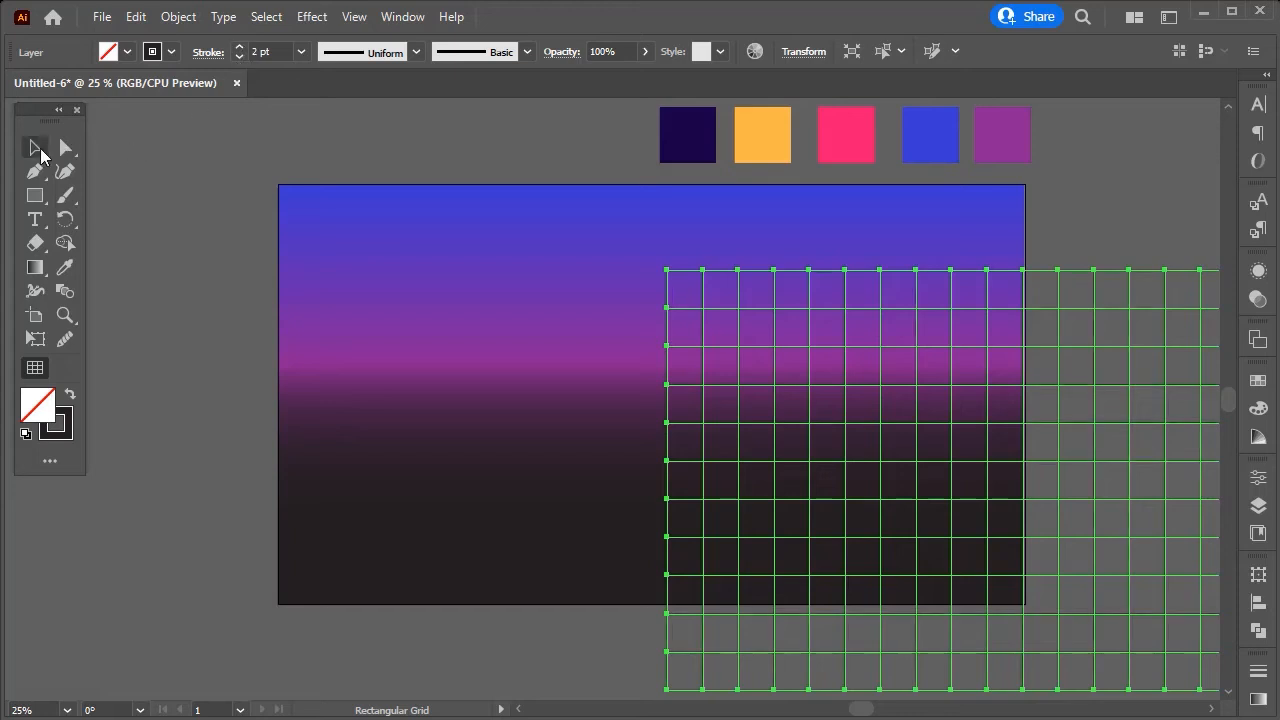
pyautogui.click(45, 150)
pyautogui.click(1131, 214)
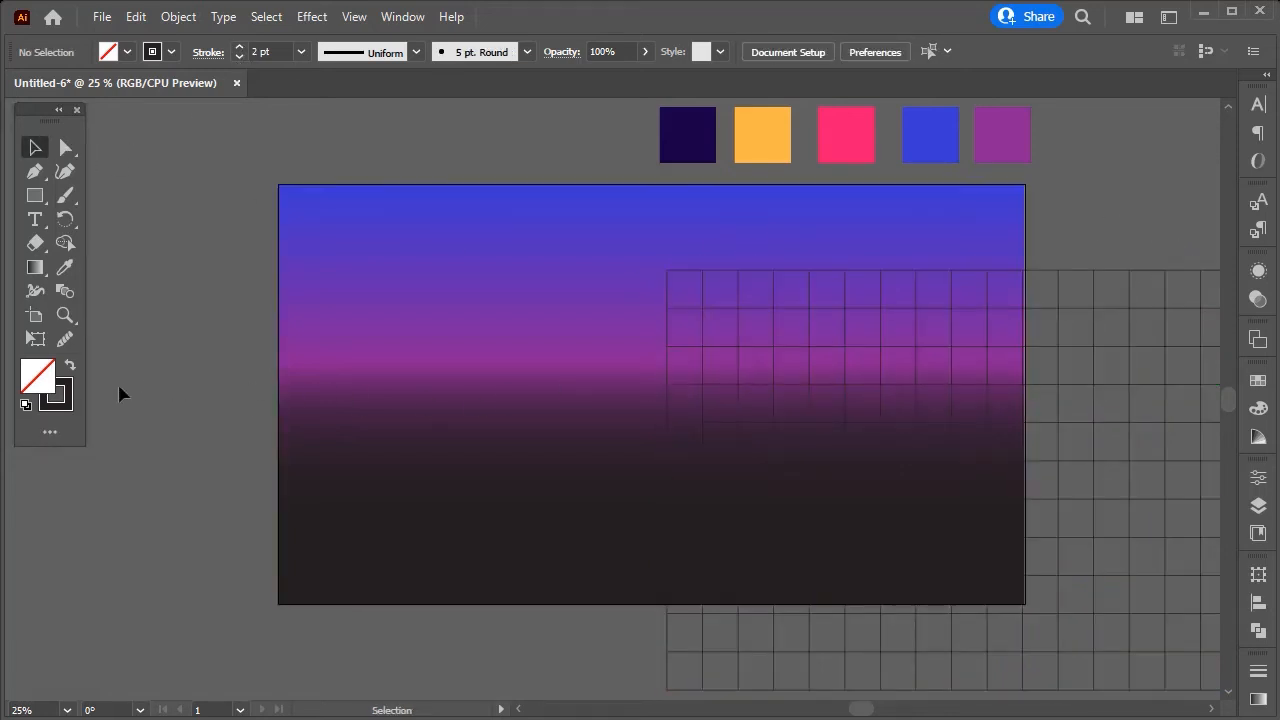
pyautogui.click(63, 402)
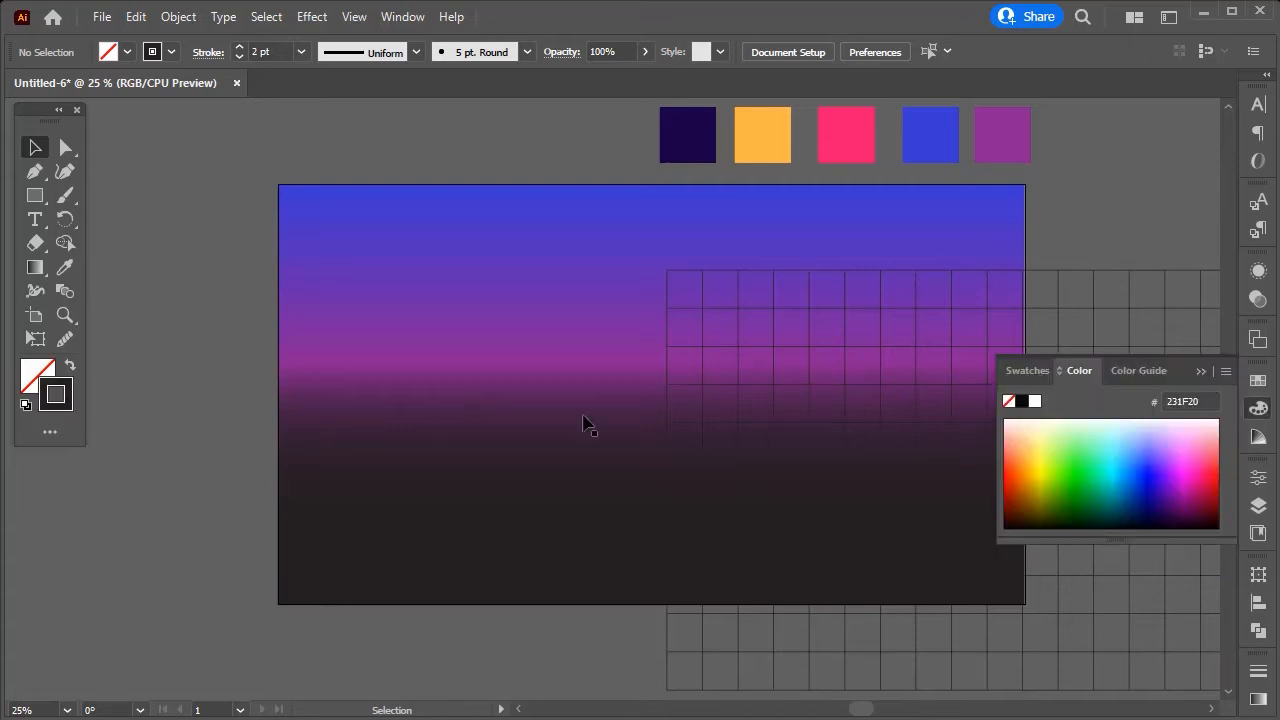
pyautogui.click(1120, 298)
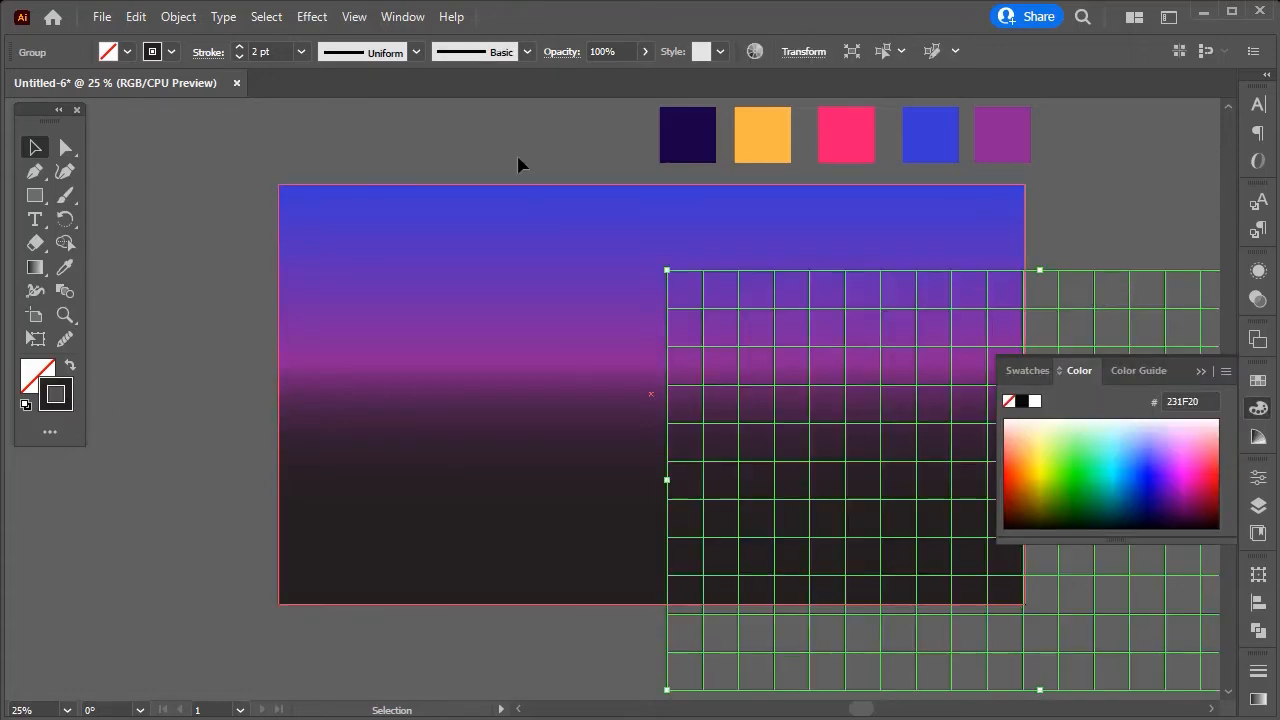
pyautogui.click(527, 124)
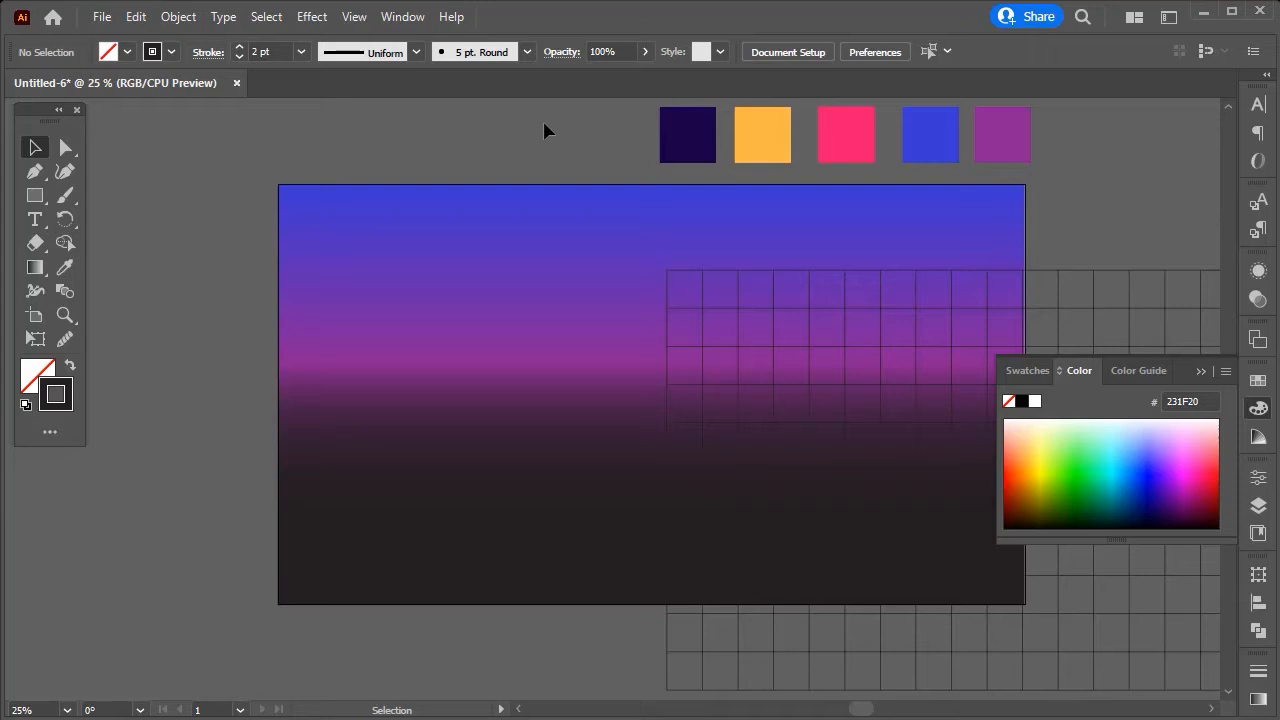
# Copy the hex code 3939D3 from the palette's blue square and apply it as the grid's stroke colour.
pyautogui.click(910, 155)
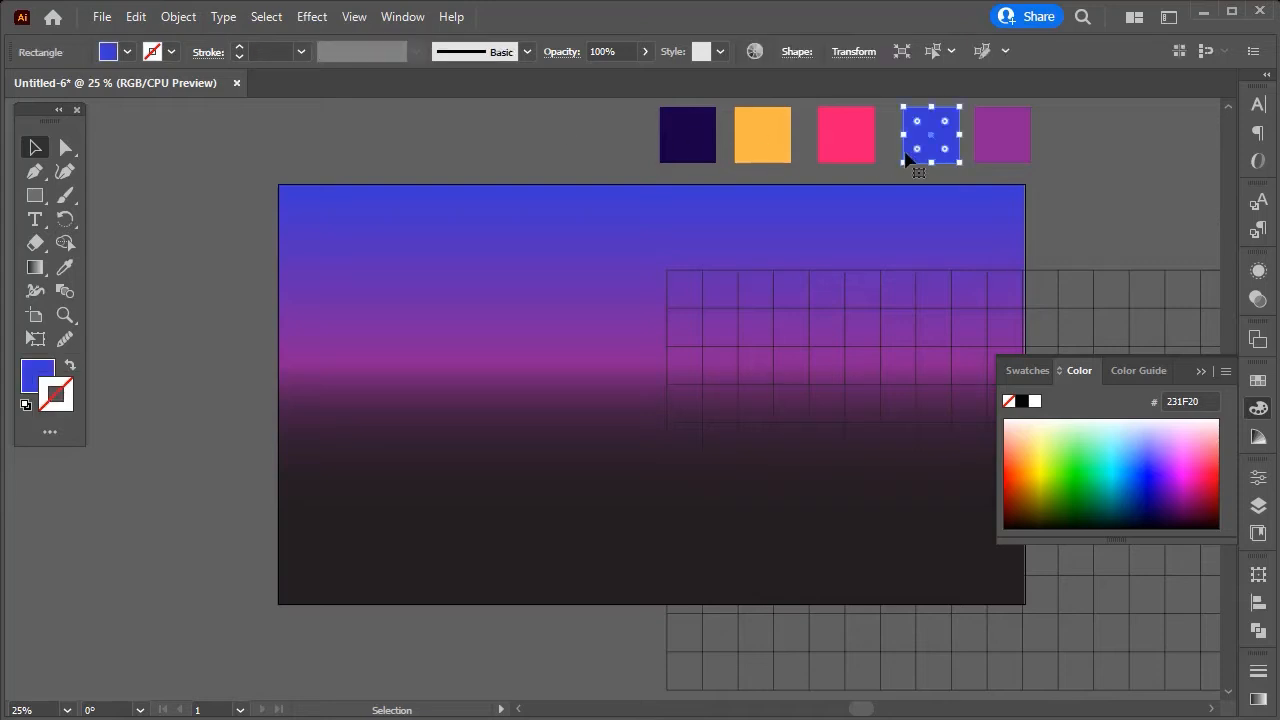
pyautogui.click(52, 376)
pyautogui.doubleClick(52, 376)
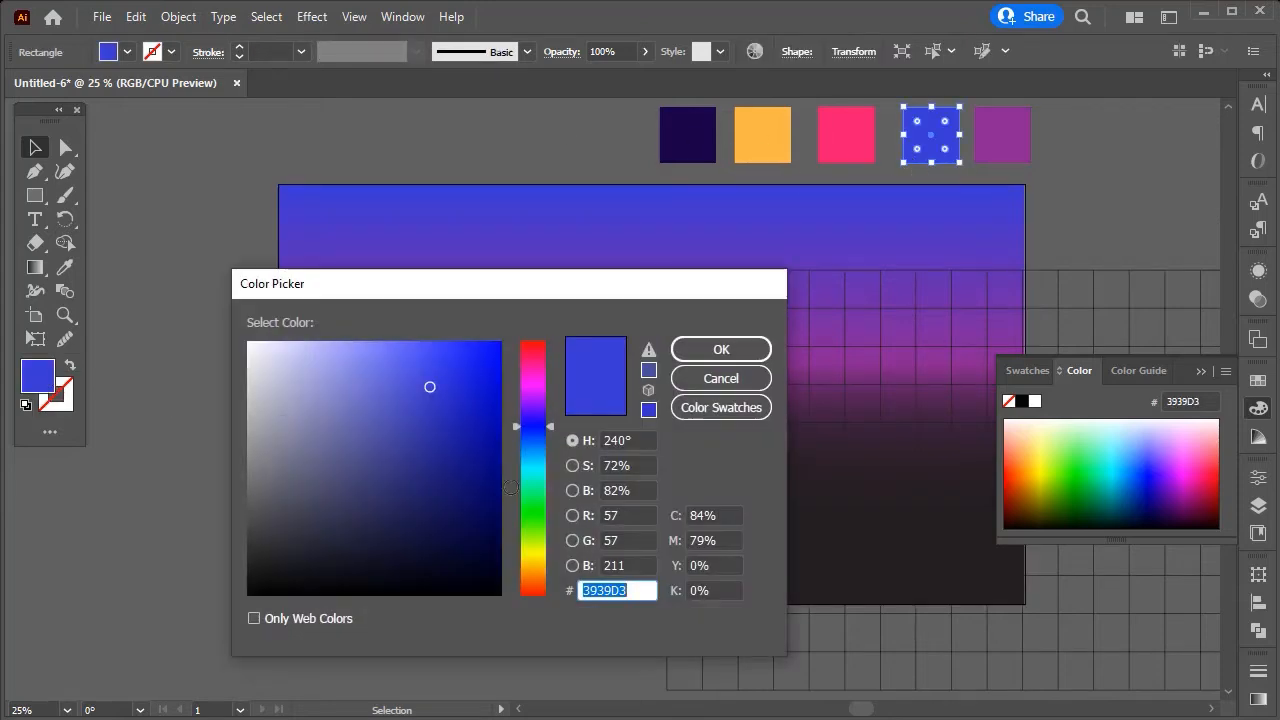
pyautogui.click(716, 349)
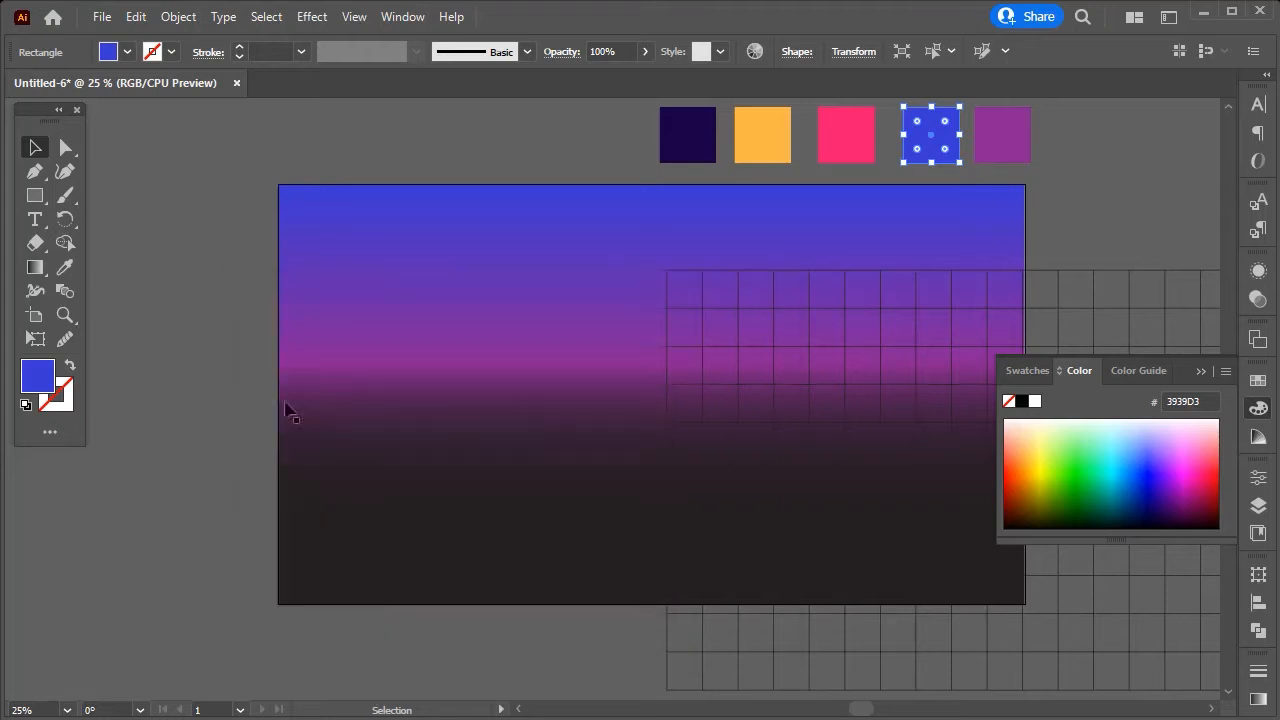
pyautogui.click(1129, 292)
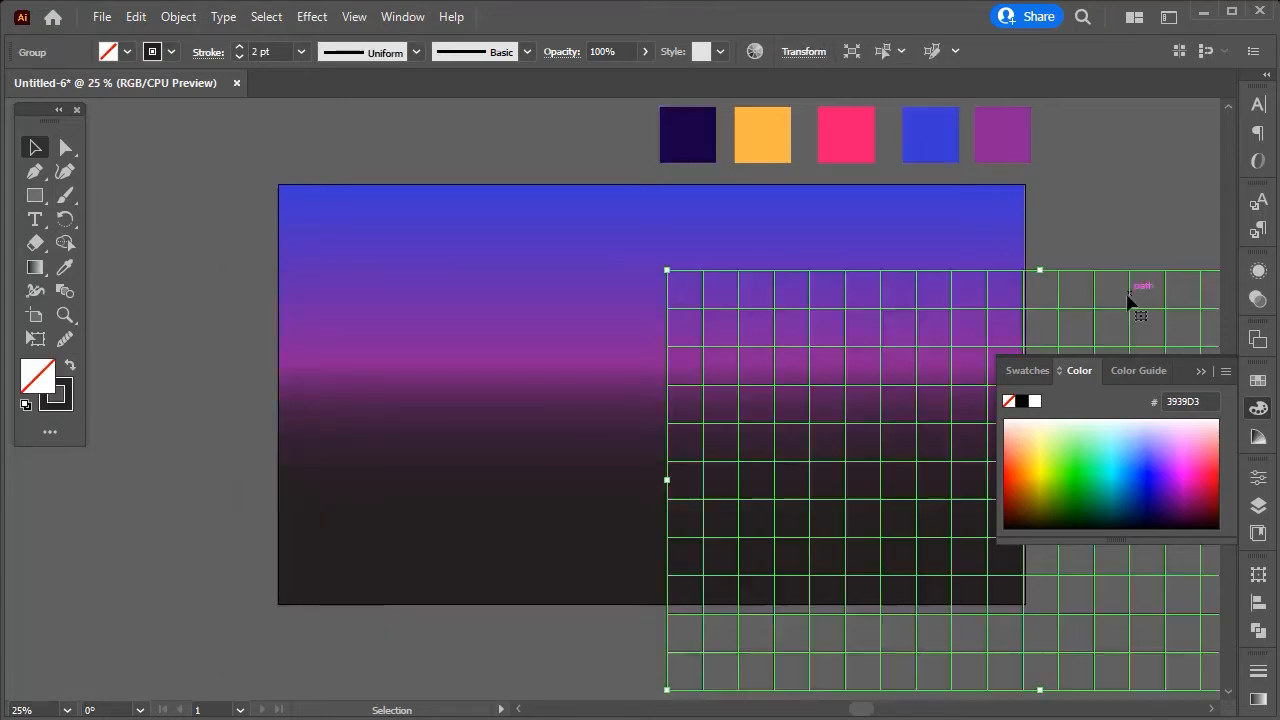
pyautogui.click(60, 400)
pyautogui.doubleClick(60, 394)
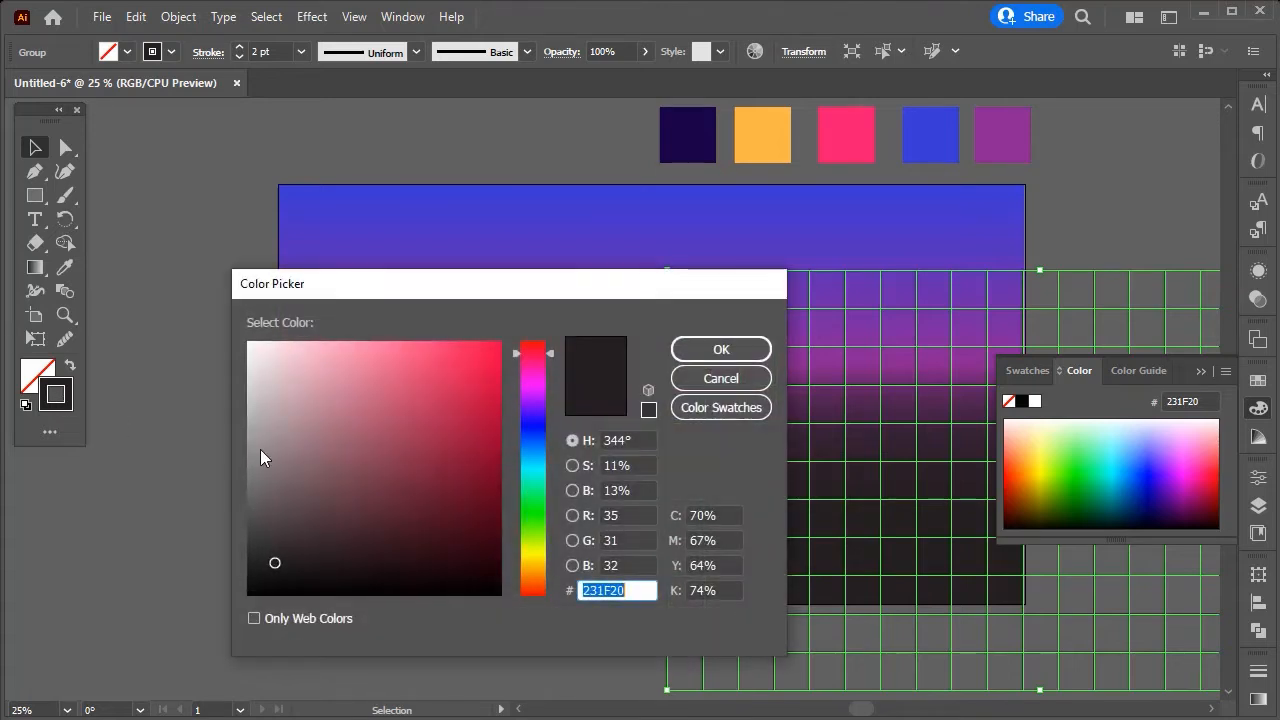
pyautogui.click(720, 351)
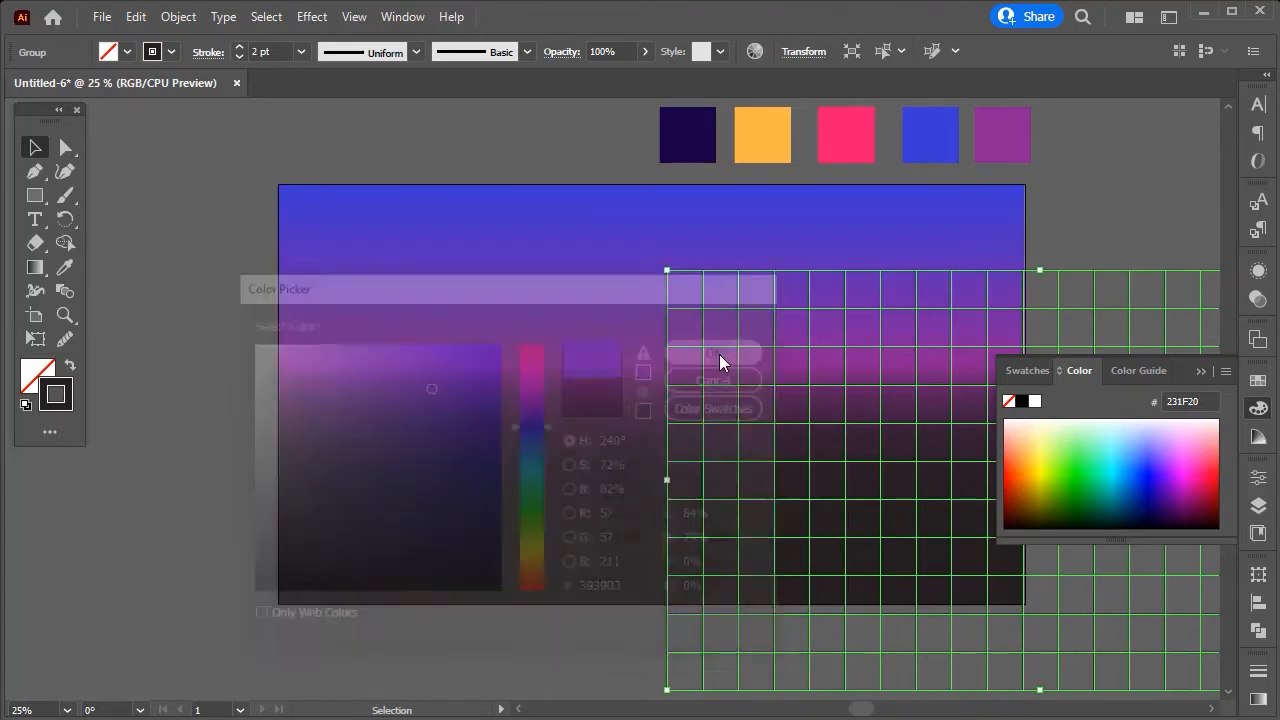
pyautogui.click(1197, 371)
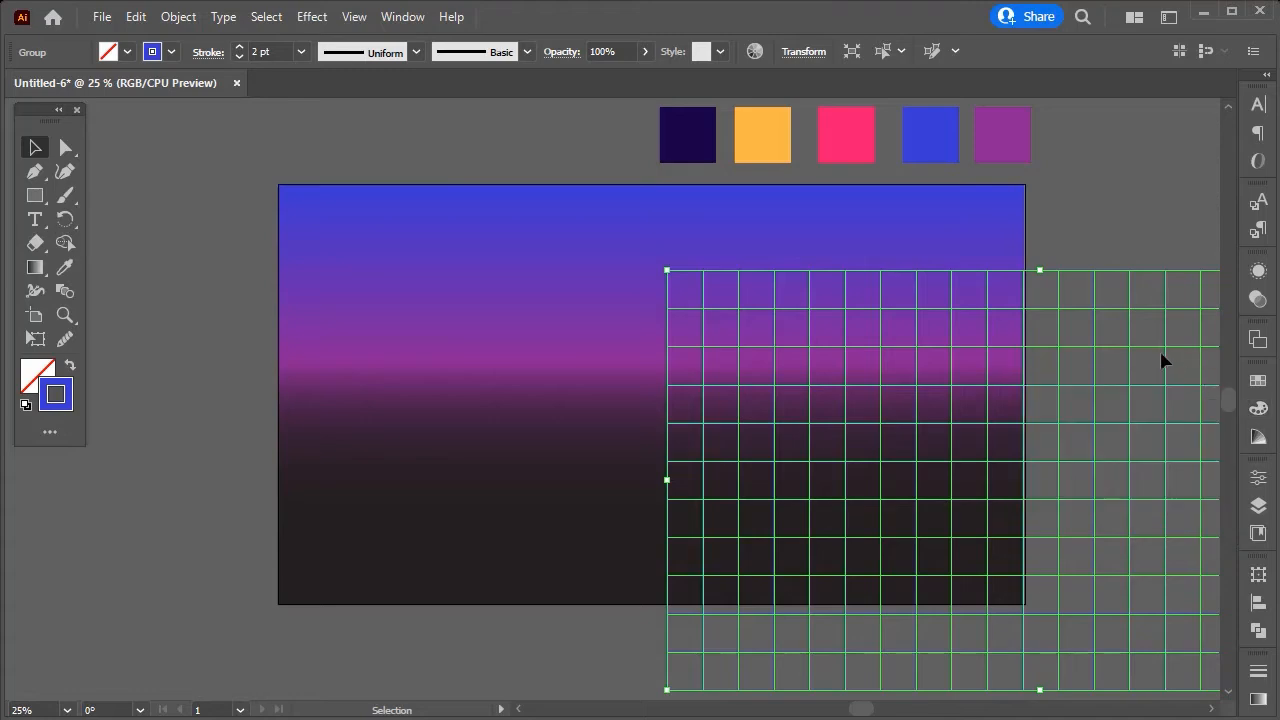
# Move the grid so its upper-left corner snaps exactly to the upper-left corner of the artboard.
pyautogui.moveTo(1060, 298); pyautogui.dragTo(668, 222)
pyautogui.hotkey('ctrl', '+')
pyautogui.hotkey('ctrl', '+')
pyautogui.hotkey('ctrl', '+')
pyautogui.hotkey('ctrl', '+')
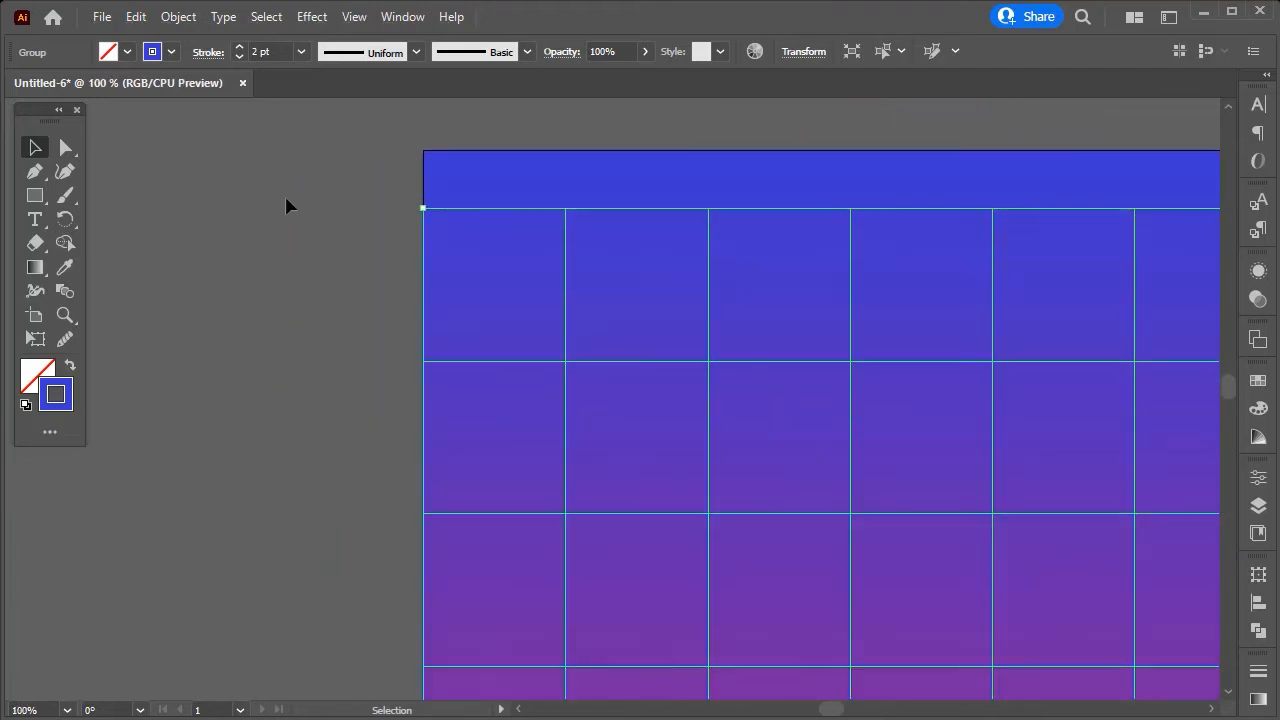
pyautogui.scroll(3, 451, 140)
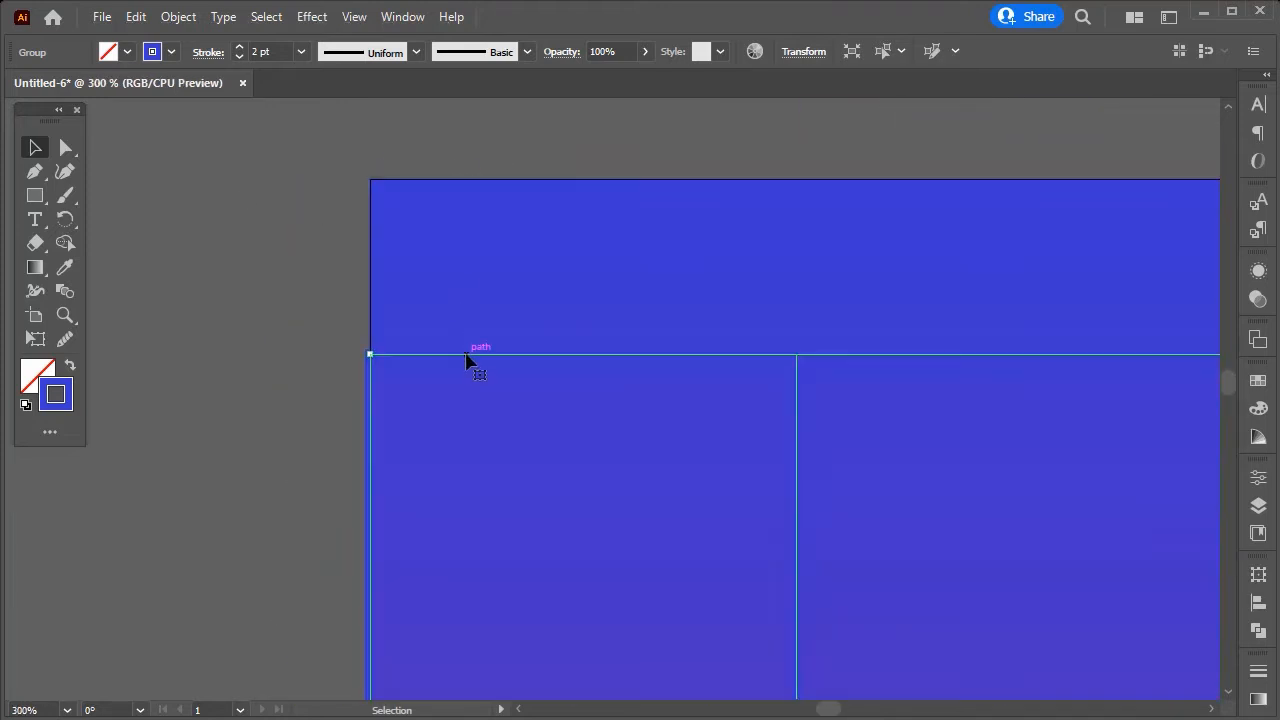
pyautogui.moveTo(466, 355); pyautogui.dragTo(468, 189)
# Distort the grid in perspective with Free Transform, pulling both upper corners inward by about three grid cells.
pyautogui.scroll(-4, 382, 242)
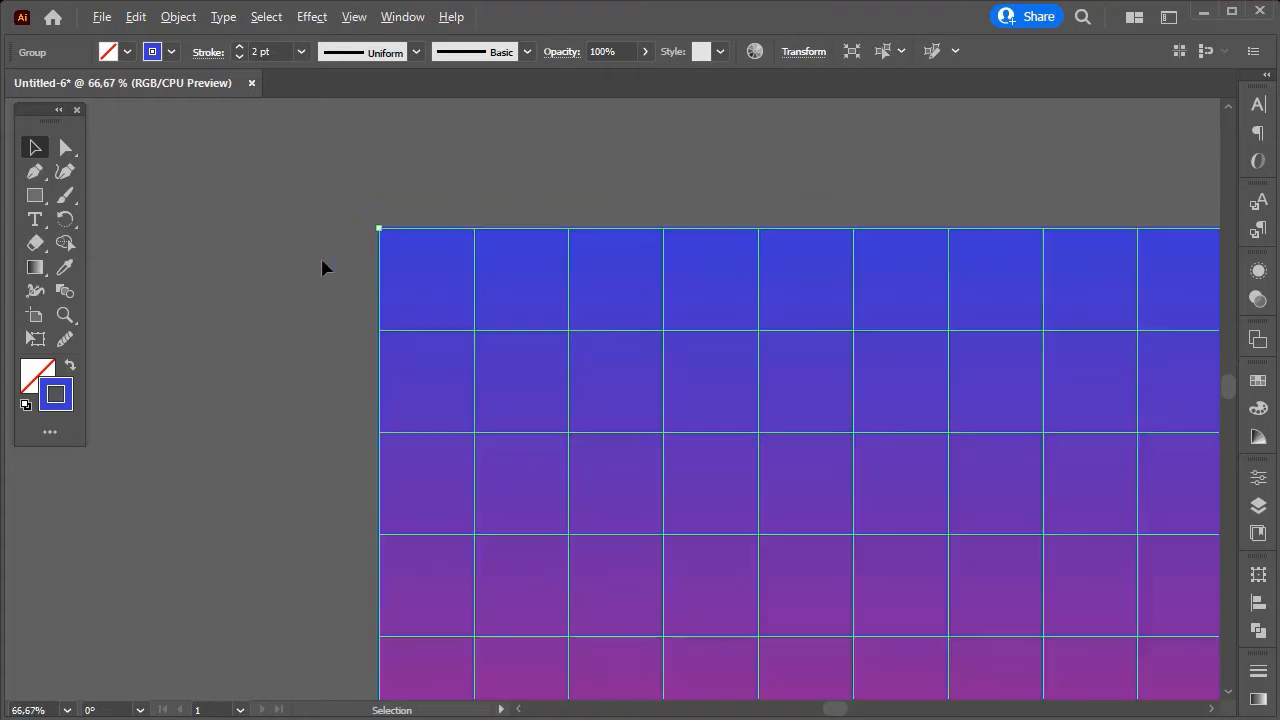
pyautogui.scroll(-3, 321, 257)
pyautogui.scroll(-1, 319, 257)
pyautogui.scroll(-1, 243, 269)
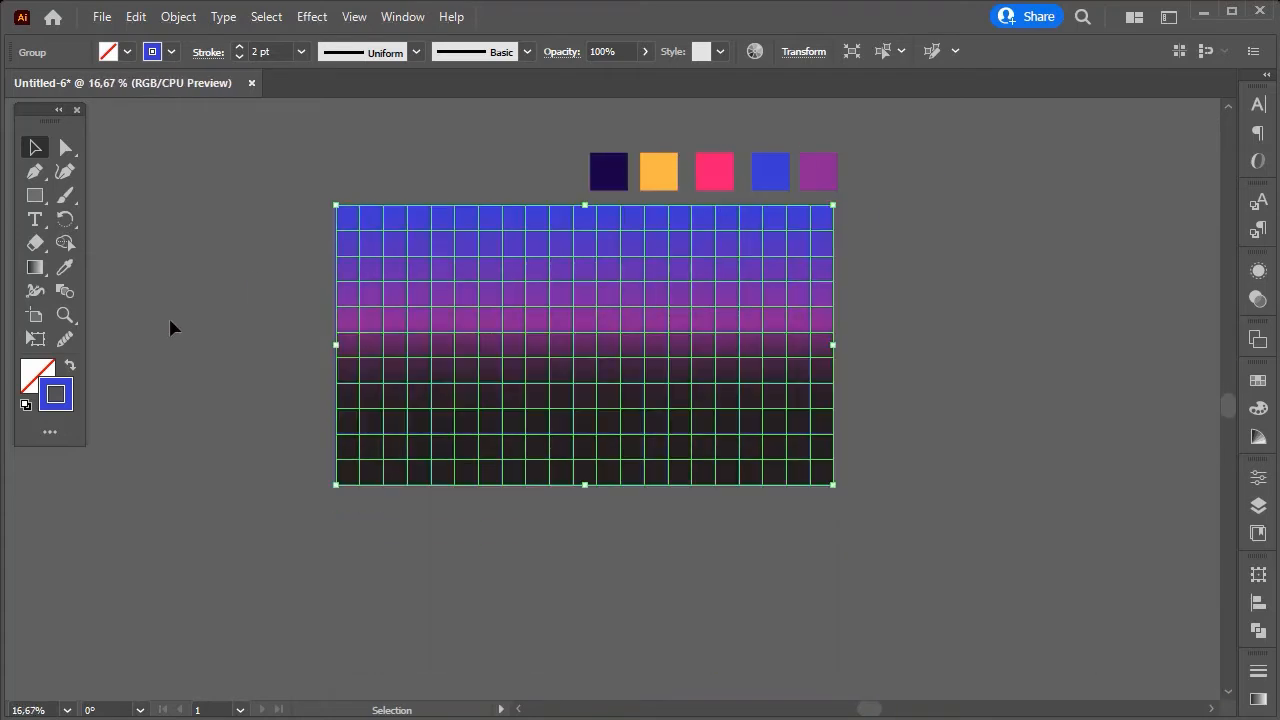
pyautogui.scroll(1, 168, 315)
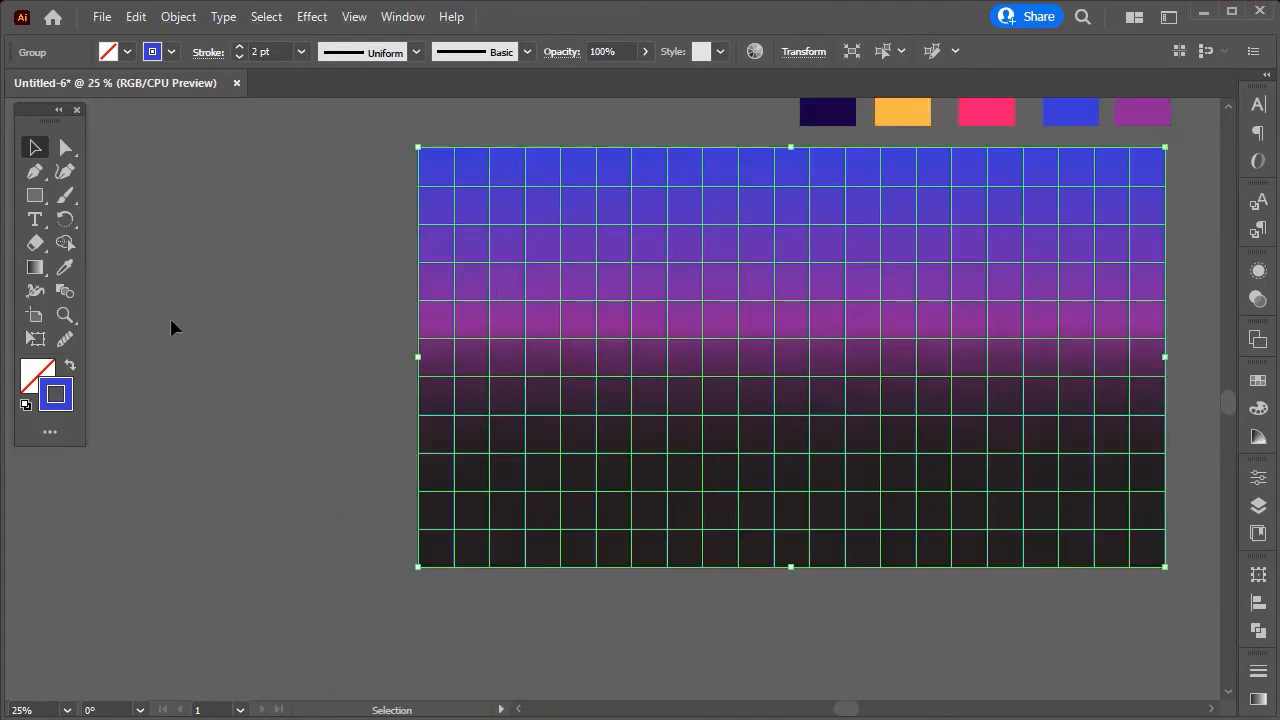
pyautogui.click(34, 341)
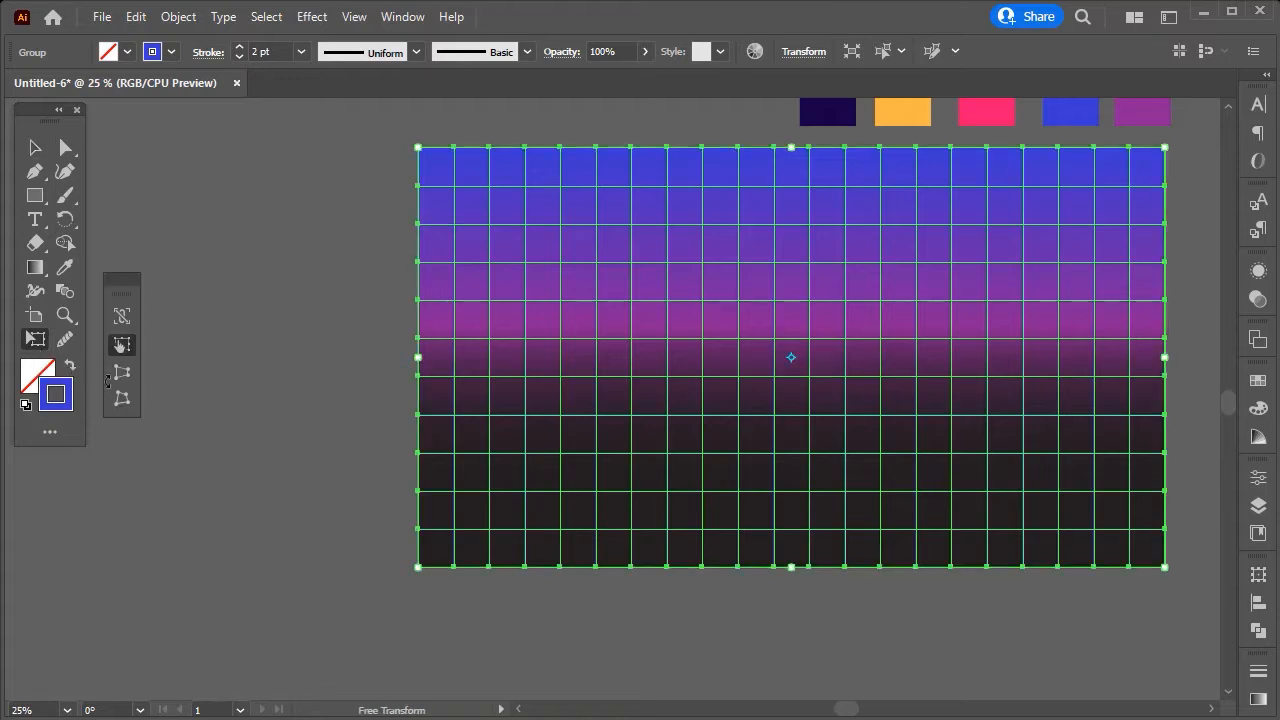
pyautogui.click(122, 372)
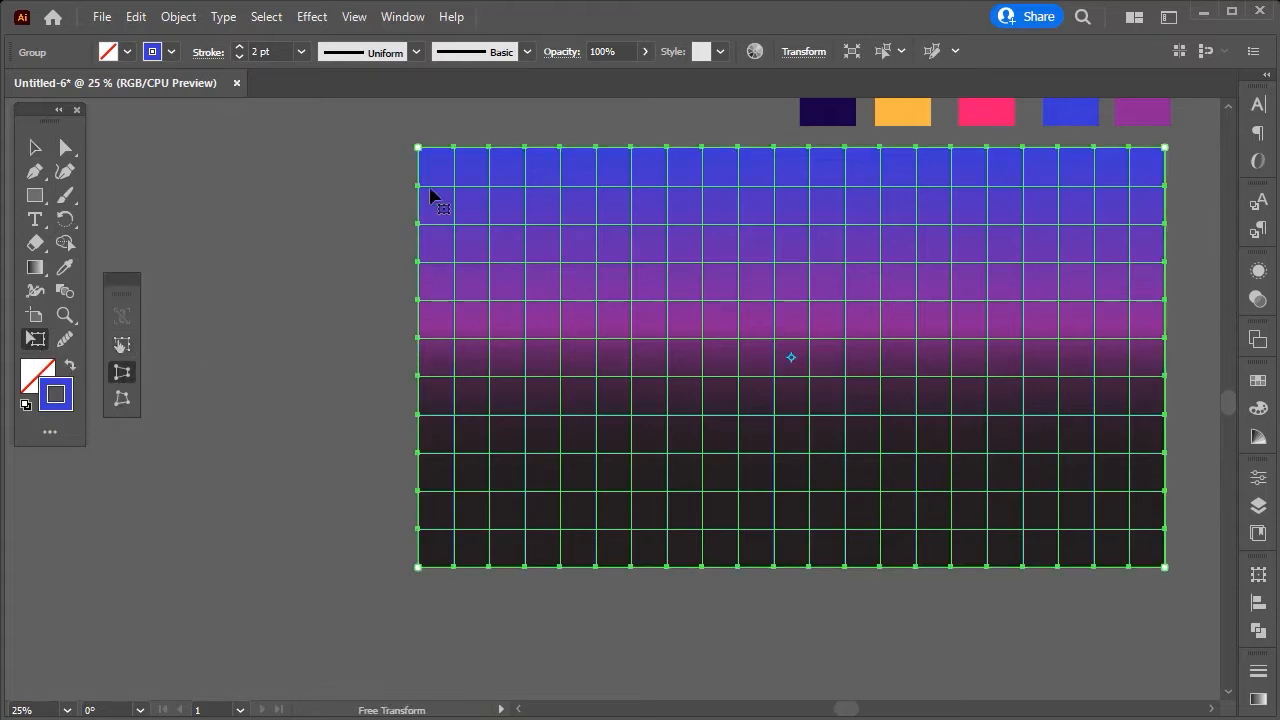
pyautogui.moveTo(418, 148); pyautogui.dragTo(529, 149)
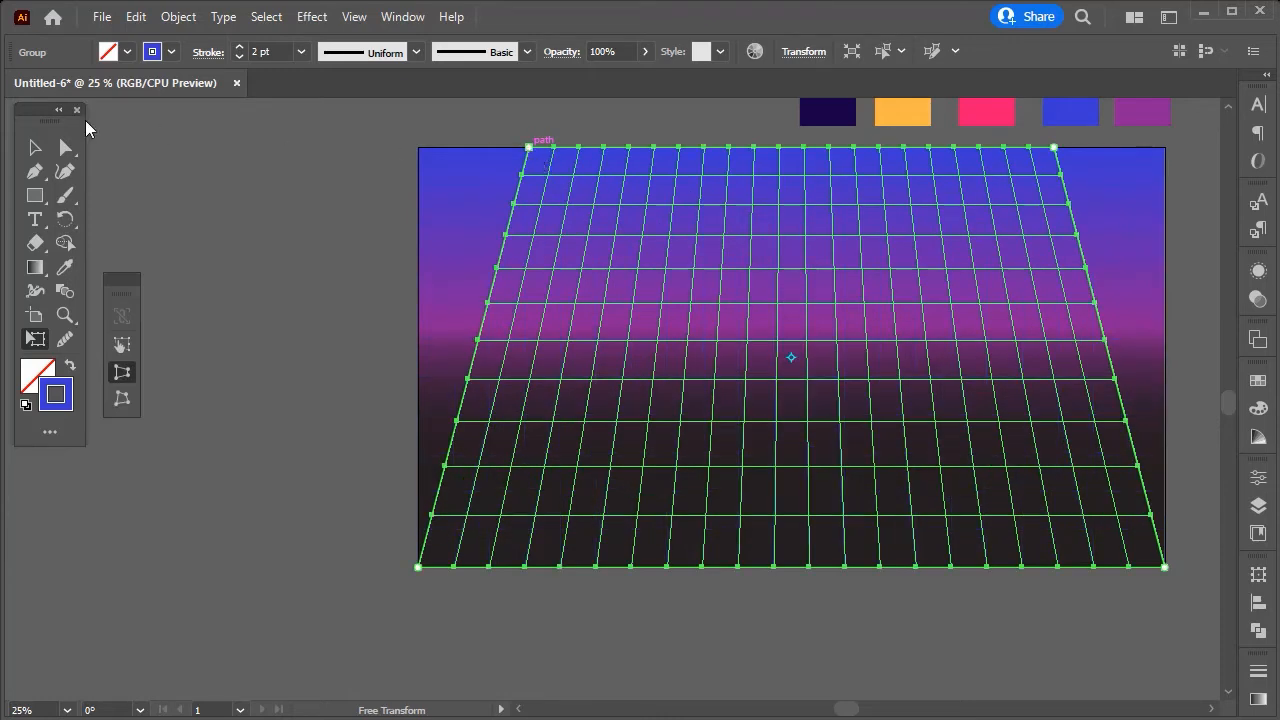
pyautogui.click(36, 147)
# Squash the perspective grid vertically from its upper edge so it covers only about the lower 40% of the artboard.
pyautogui.moveTo(256, 253); pyautogui.dragTo(254, 229)
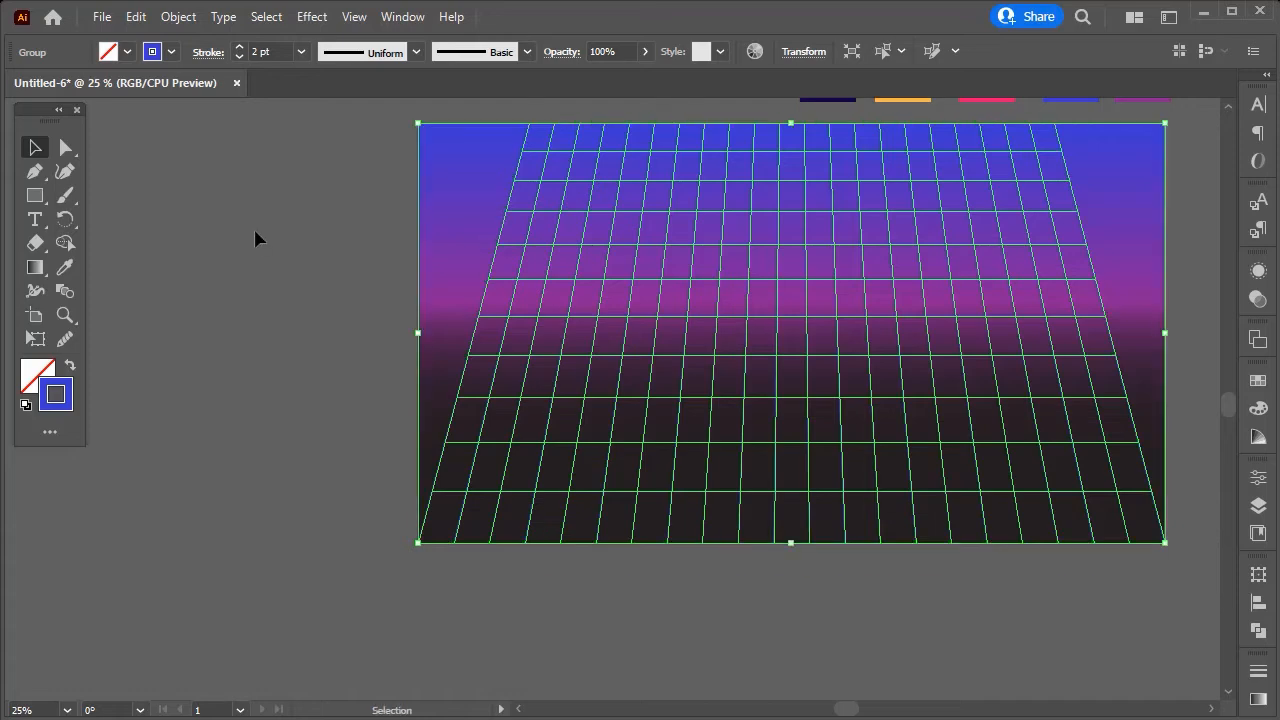
pyautogui.hotkey('ctrl', '-')
pyautogui.scroll(1, 253, 230)
pyautogui.click(279, 231)
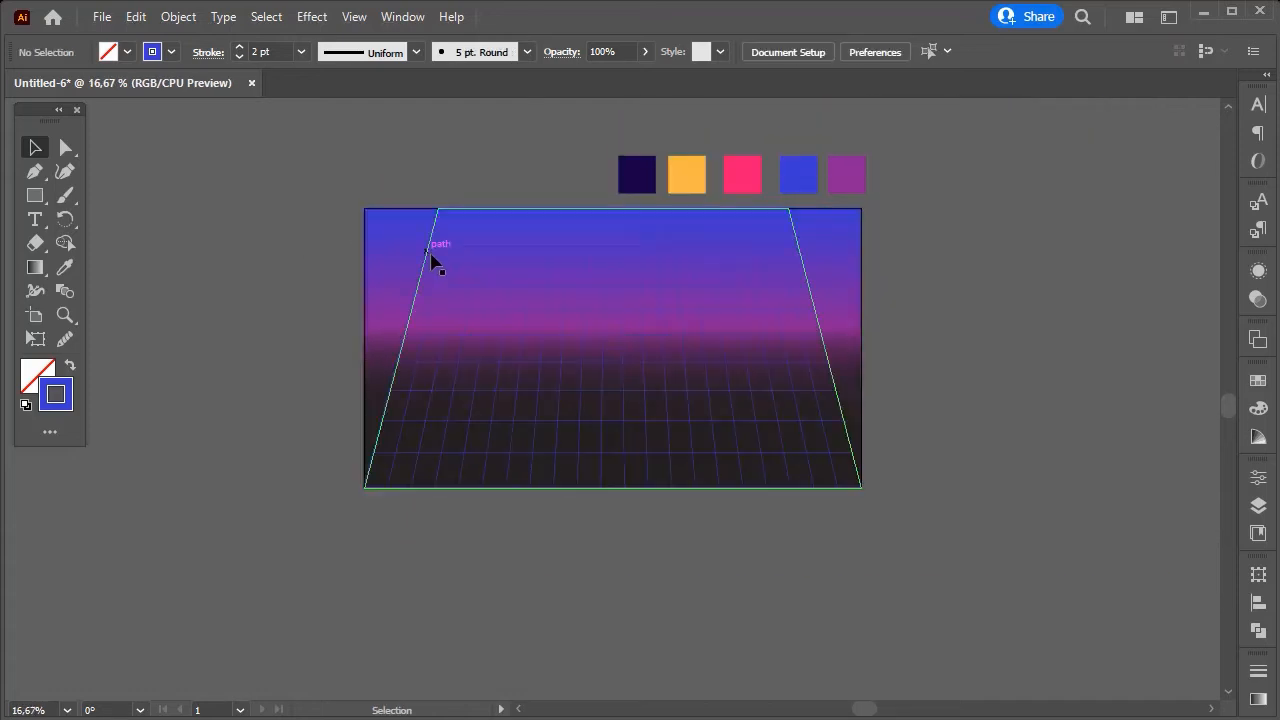
pyautogui.click(425, 260)
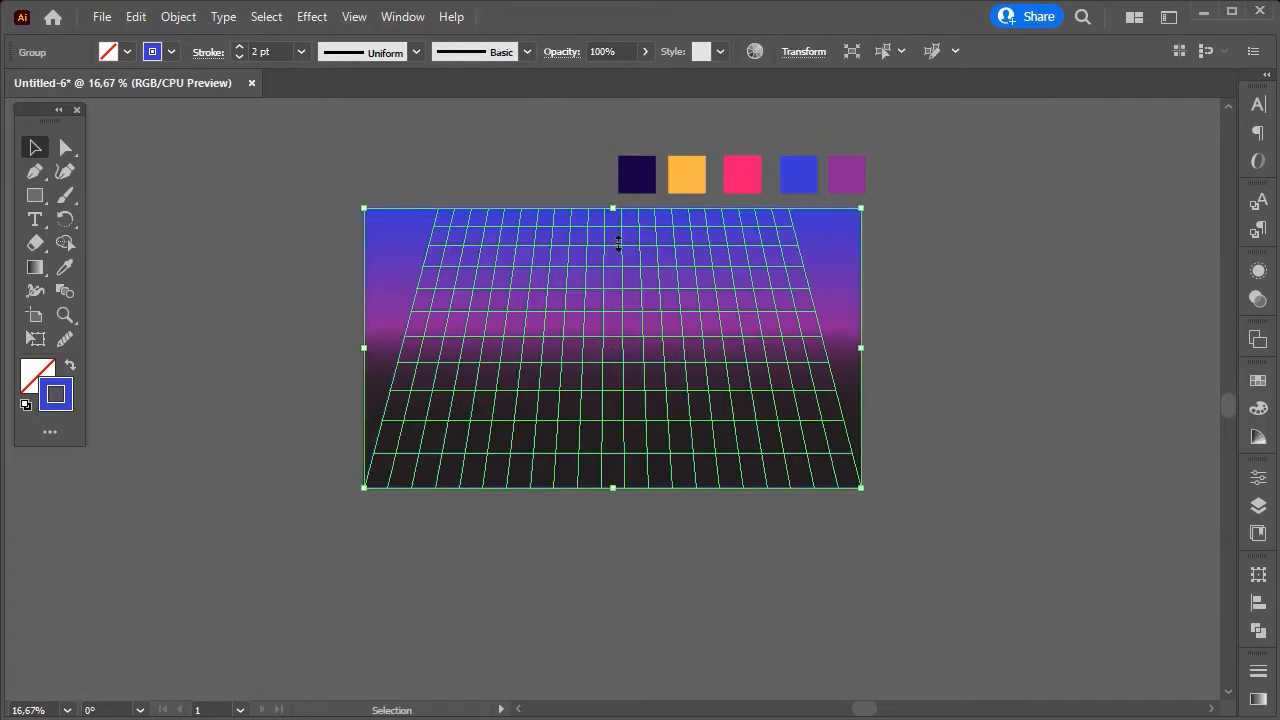
pyautogui.moveTo(624, 209); pyautogui.dragTo(632, 376)
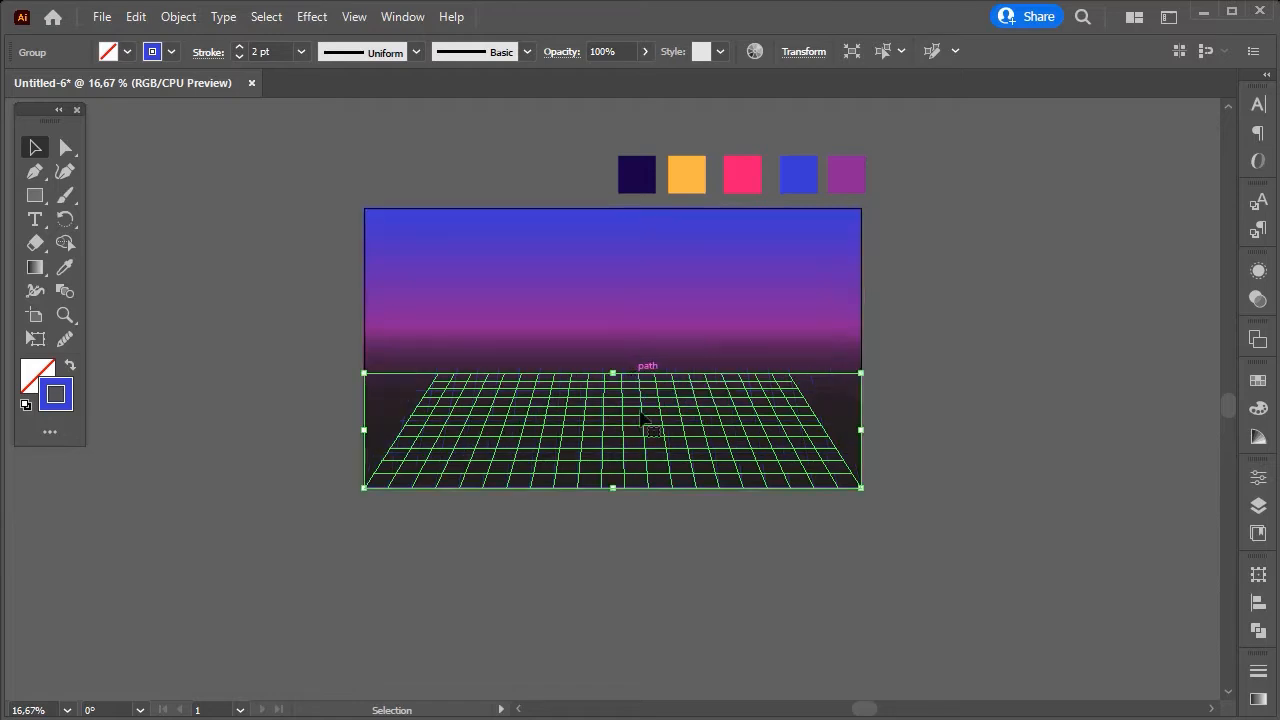
# Widen the grid symmetrically from its centre until its narrow far edge slightly exceeds the artboard's width, then deselect it.
pyautogui.scroll(1, 639, 491)
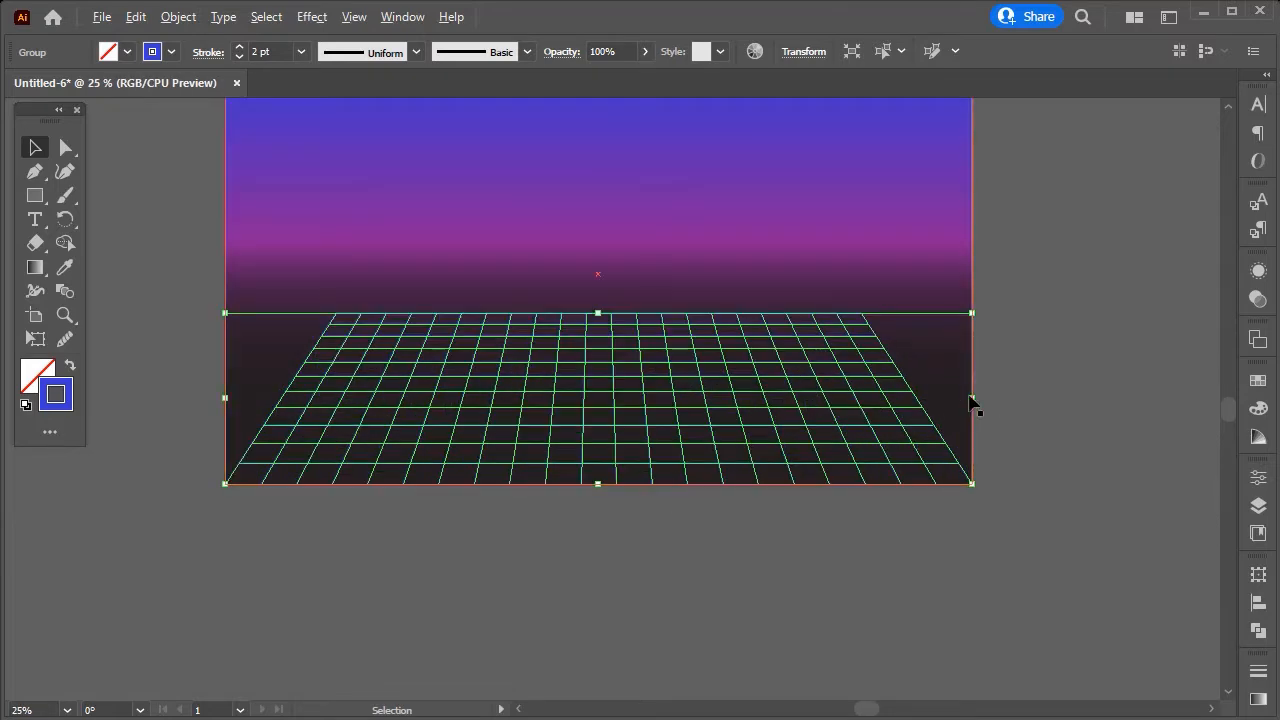
pyautogui.moveTo(973, 398); pyautogui.dragTo(1140, 400)
pyautogui.scroll(2, 964, 519)
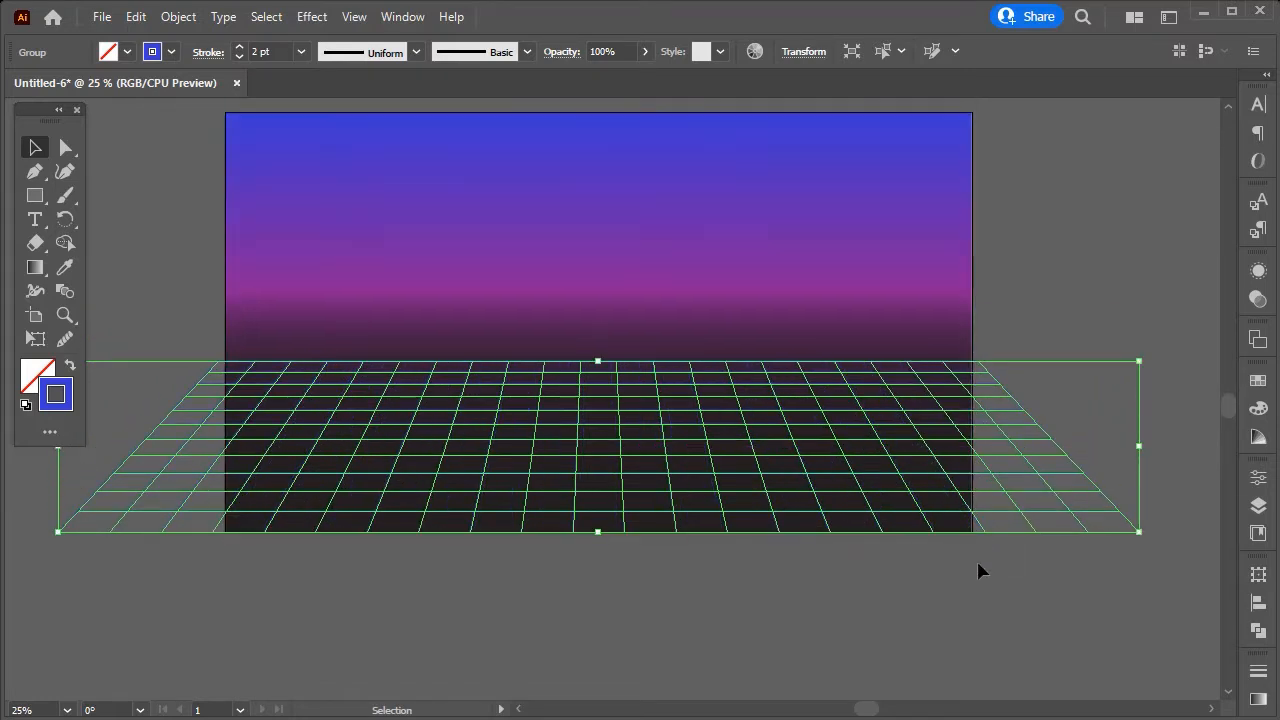
pyautogui.click(980, 562)
pyautogui.scroll(1, 975, 595)
pyautogui.scroll(-1, 965, 605)
pyautogui.scroll(-2, 960, 602)
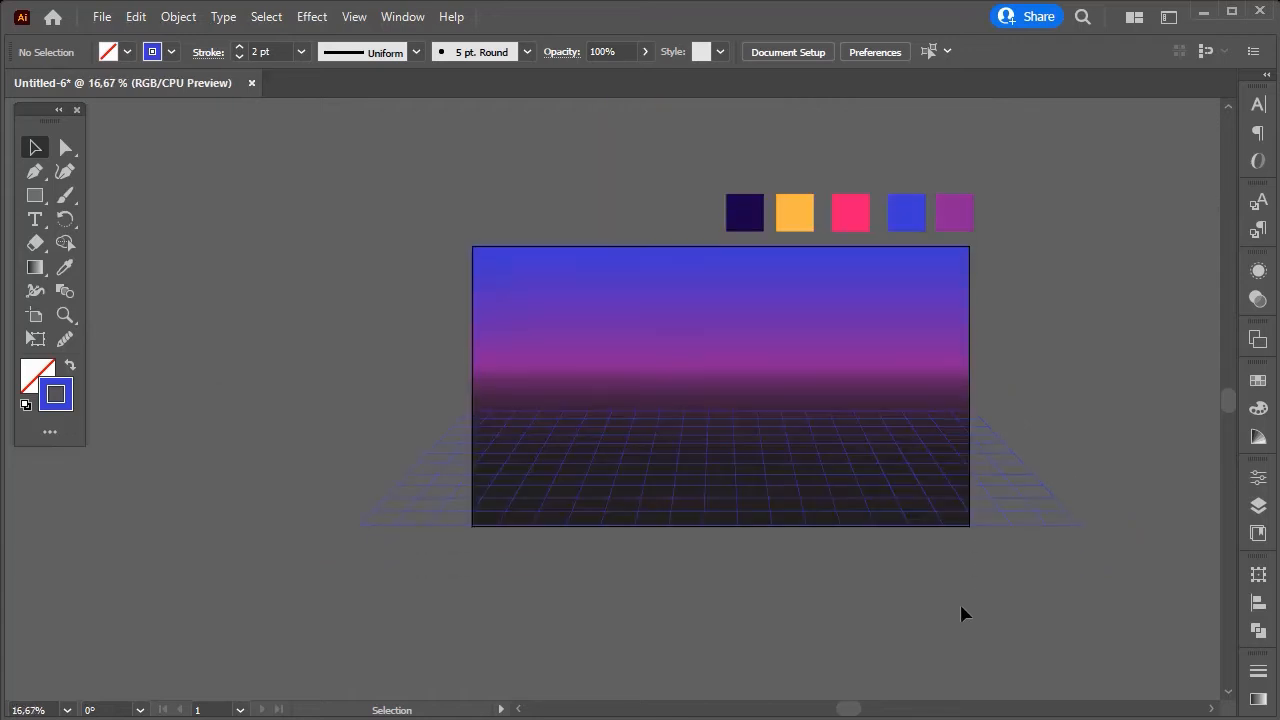
pyautogui.moveTo(963, 563); pyautogui.dragTo(956, 558)
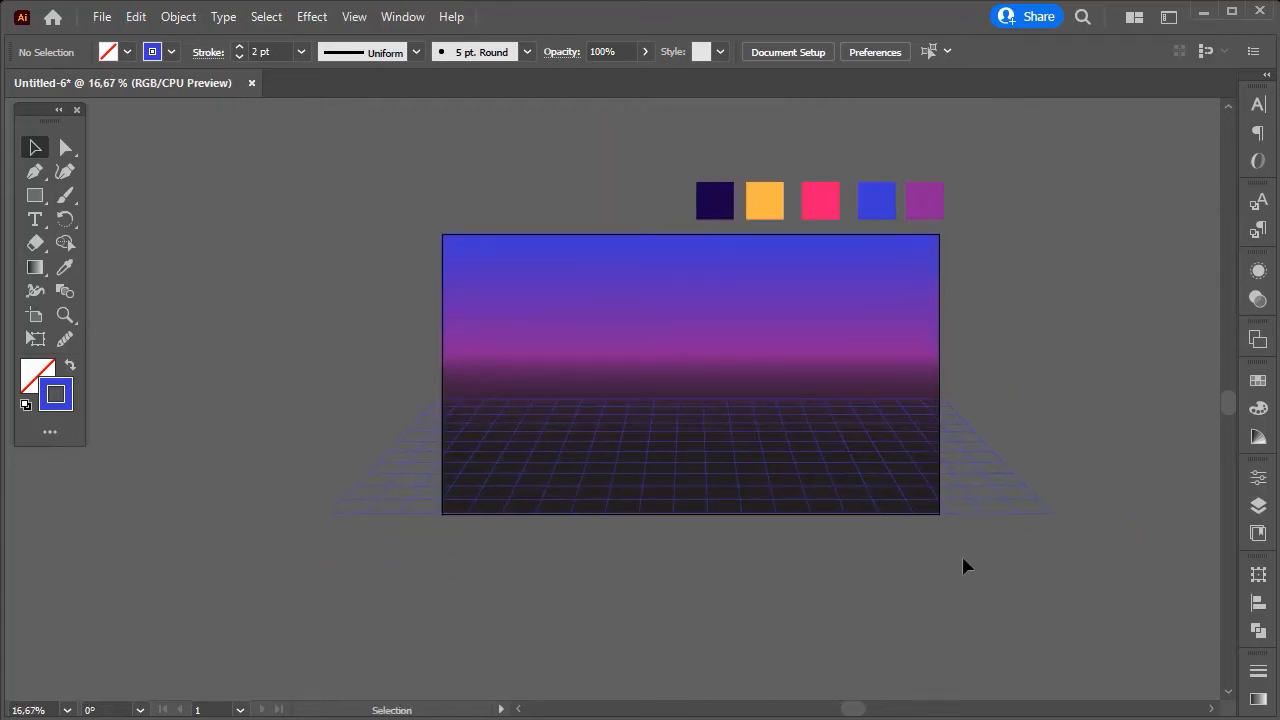
# Duplicate the perspective grid group in place within the Grid layer.
pyautogui.click(1055, 514)
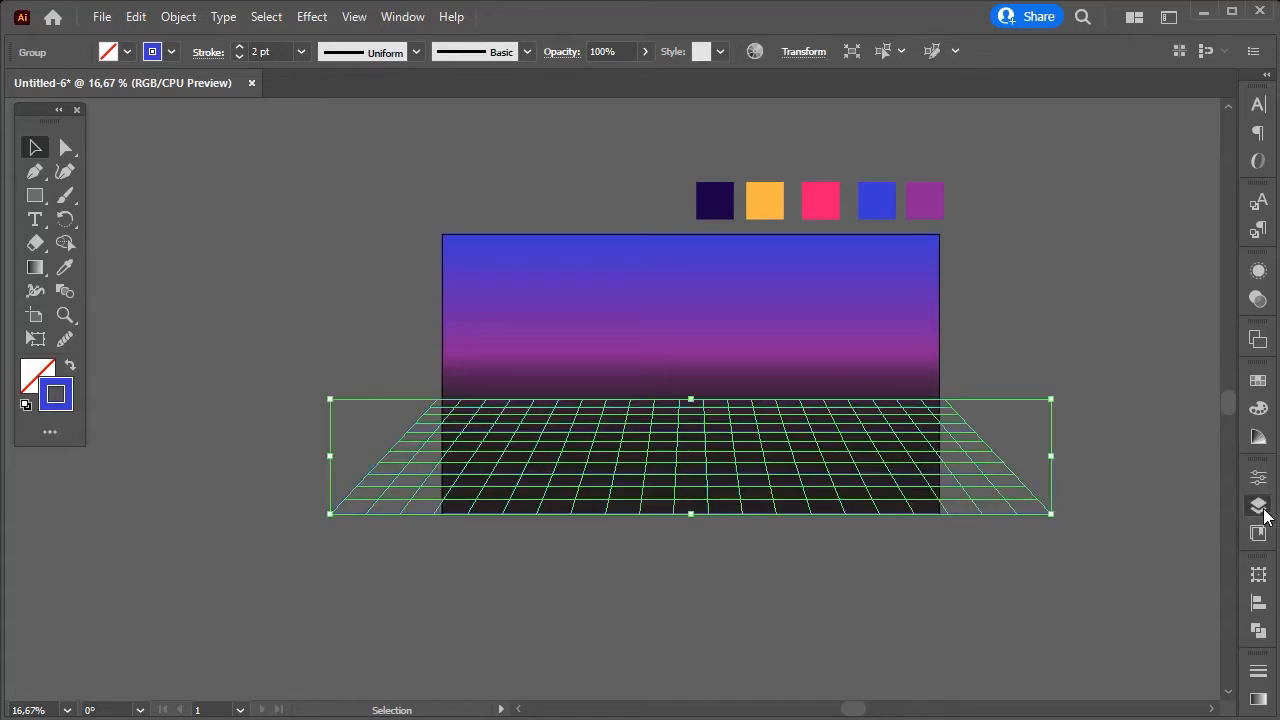
pyautogui.click(1258, 506)
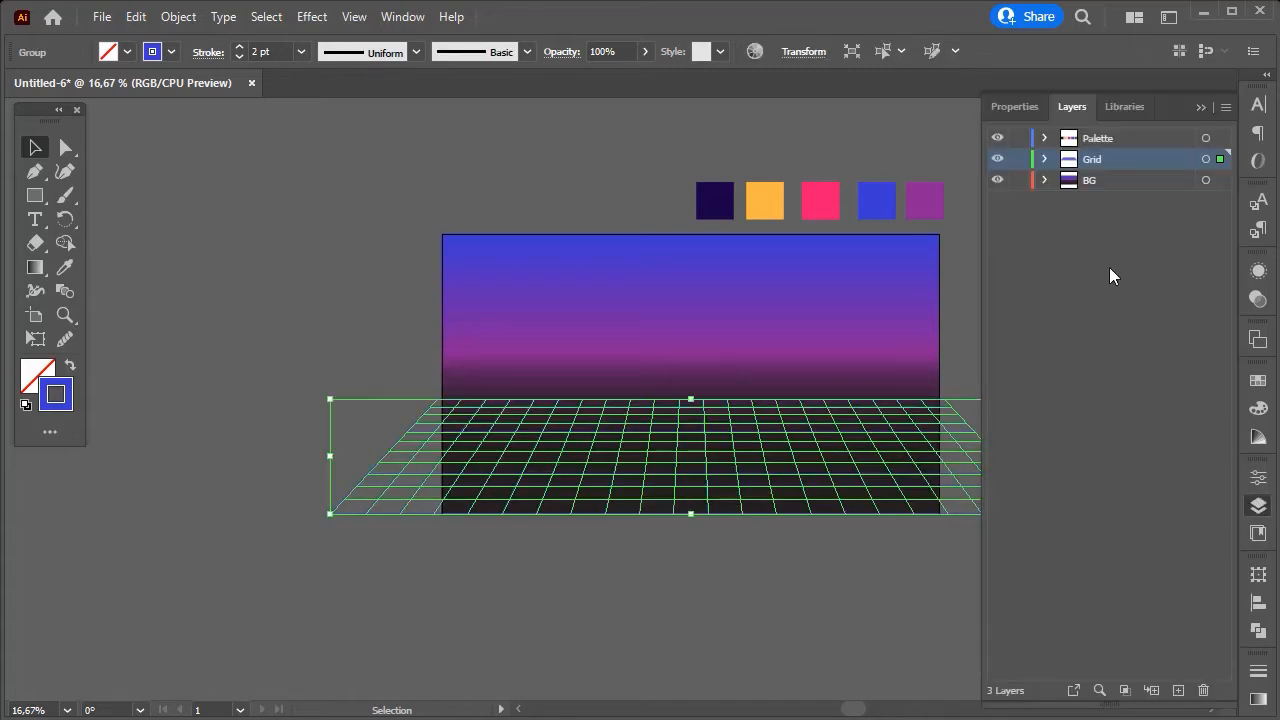
pyautogui.click(1045, 159)
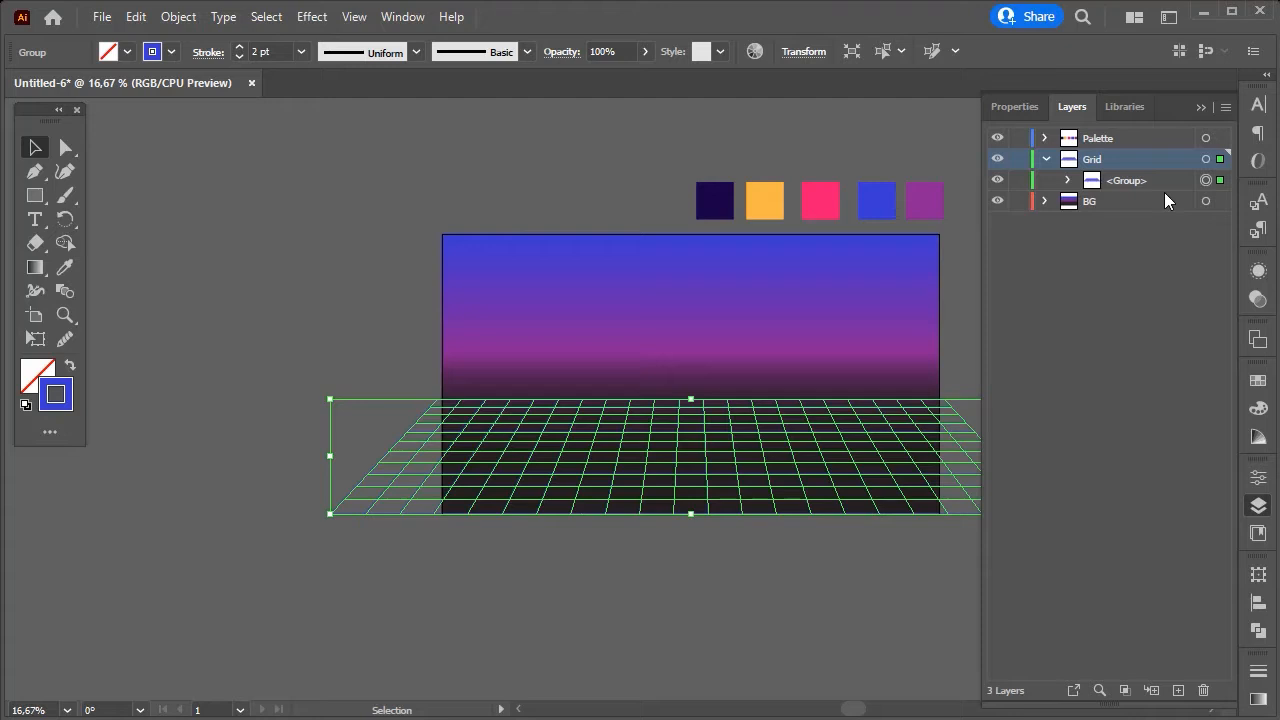
pyautogui.hotkey('ctrl', 'c')
pyautogui.hotkey('ctrl', 'f')
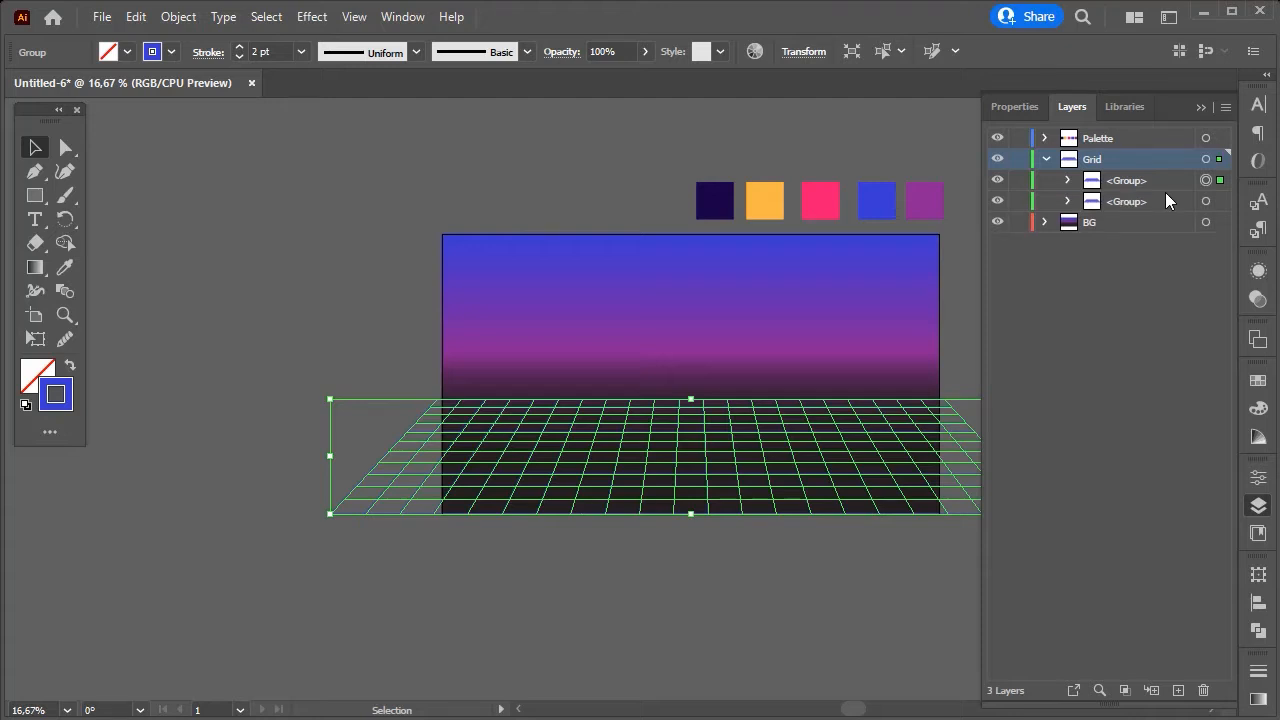
# Apply a Gaussian Blur with a 6-pixel radius to the lower grid copy, then deselect it.
pyautogui.click(1221, 205)
pyautogui.click(312, 18)
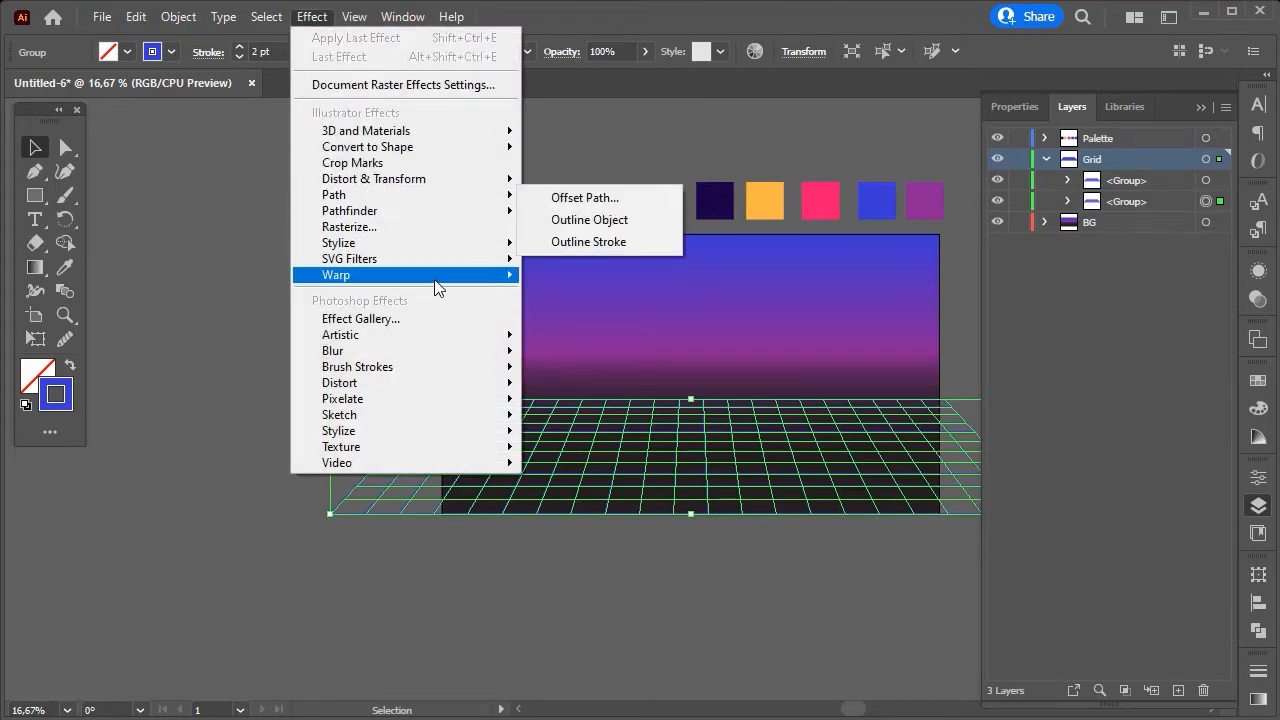
pyautogui.moveTo(466, 351)
pyautogui.click(578, 352)
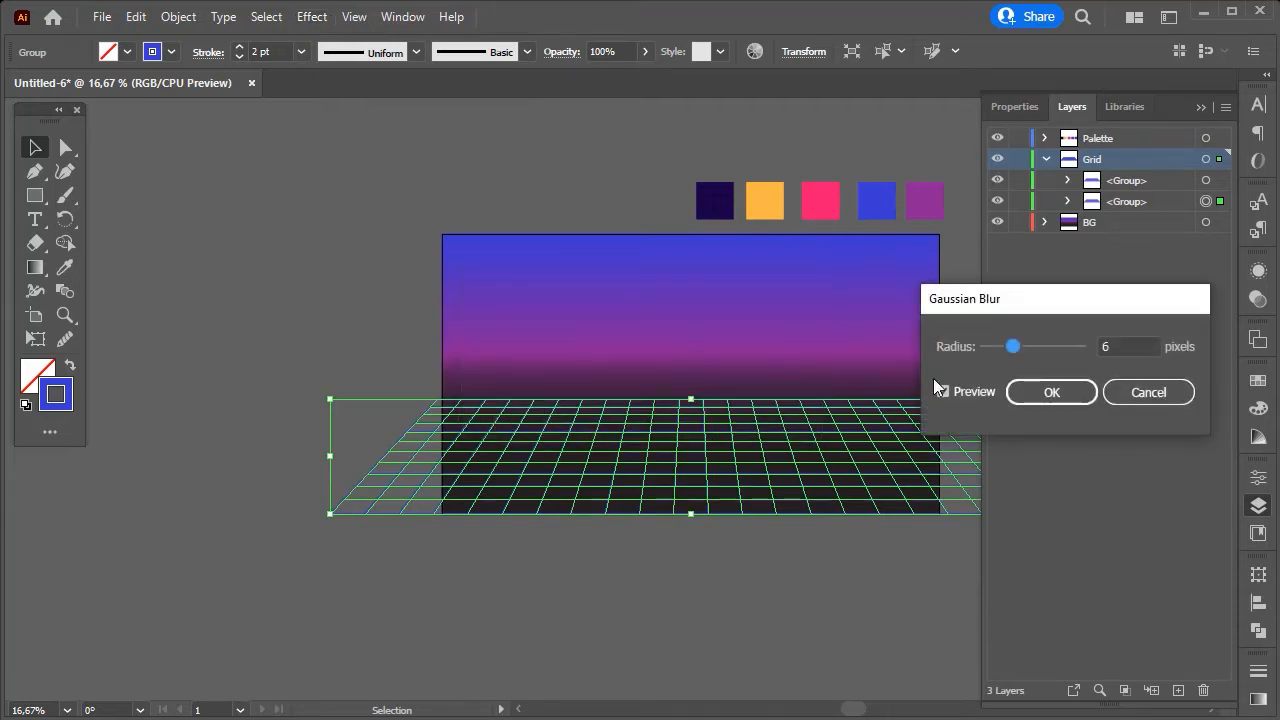
pyautogui.click(1040, 396)
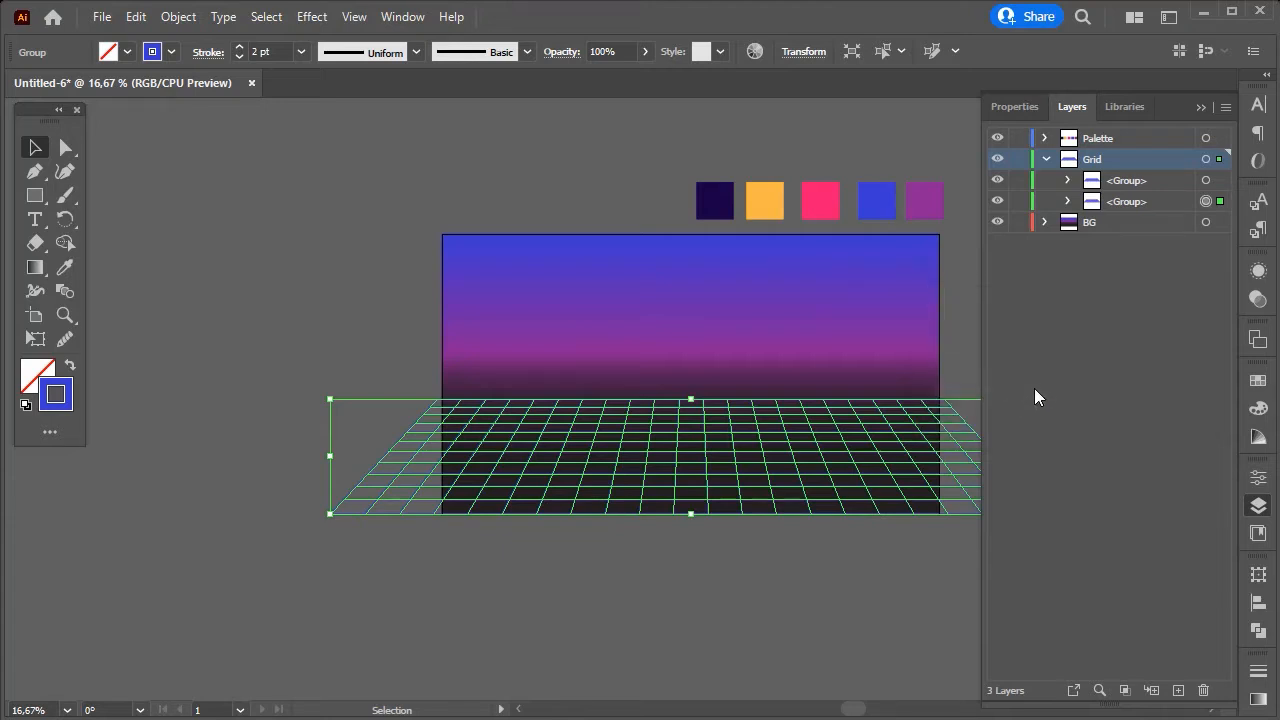
pyautogui.click(1046, 160)
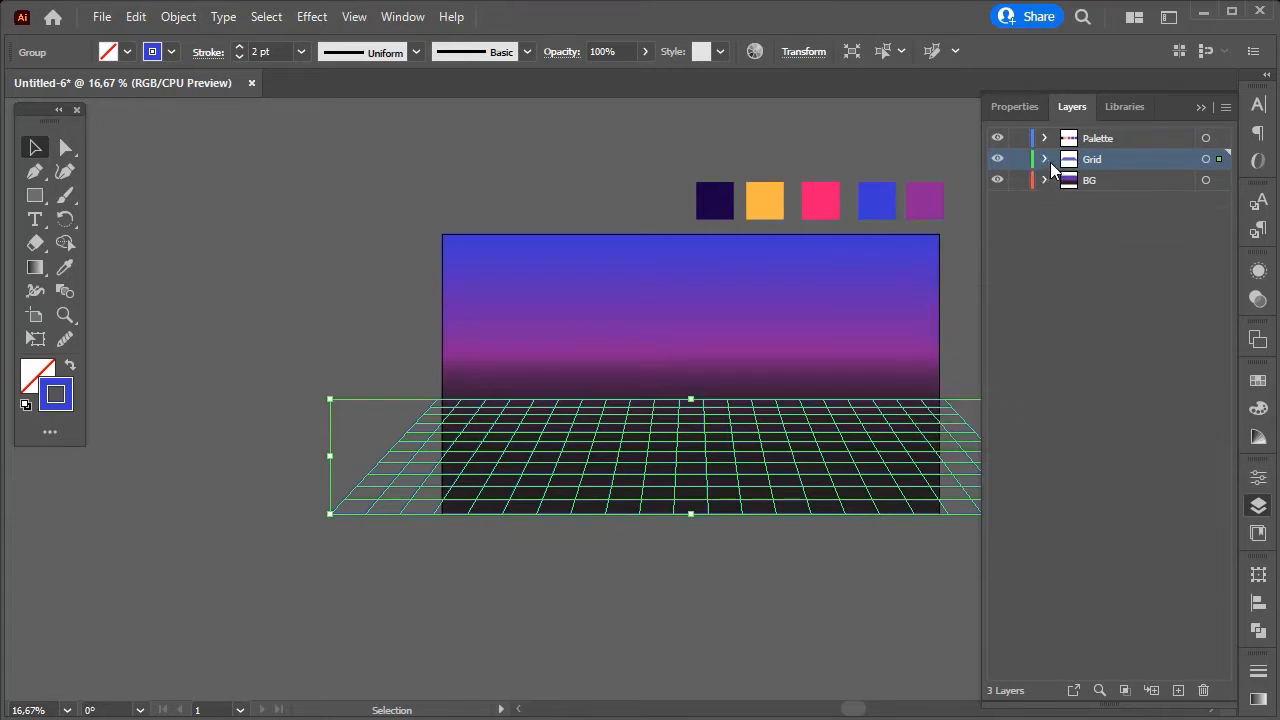
pyautogui.click(896, 566)
pyautogui.scroll(-2, 840, 569)
# Draw a white rectangle without stroke across the artboard's full width, covering the grid from its far edge to the artboard's lower edge.
pyautogui.hscroll(2, 840, 569)
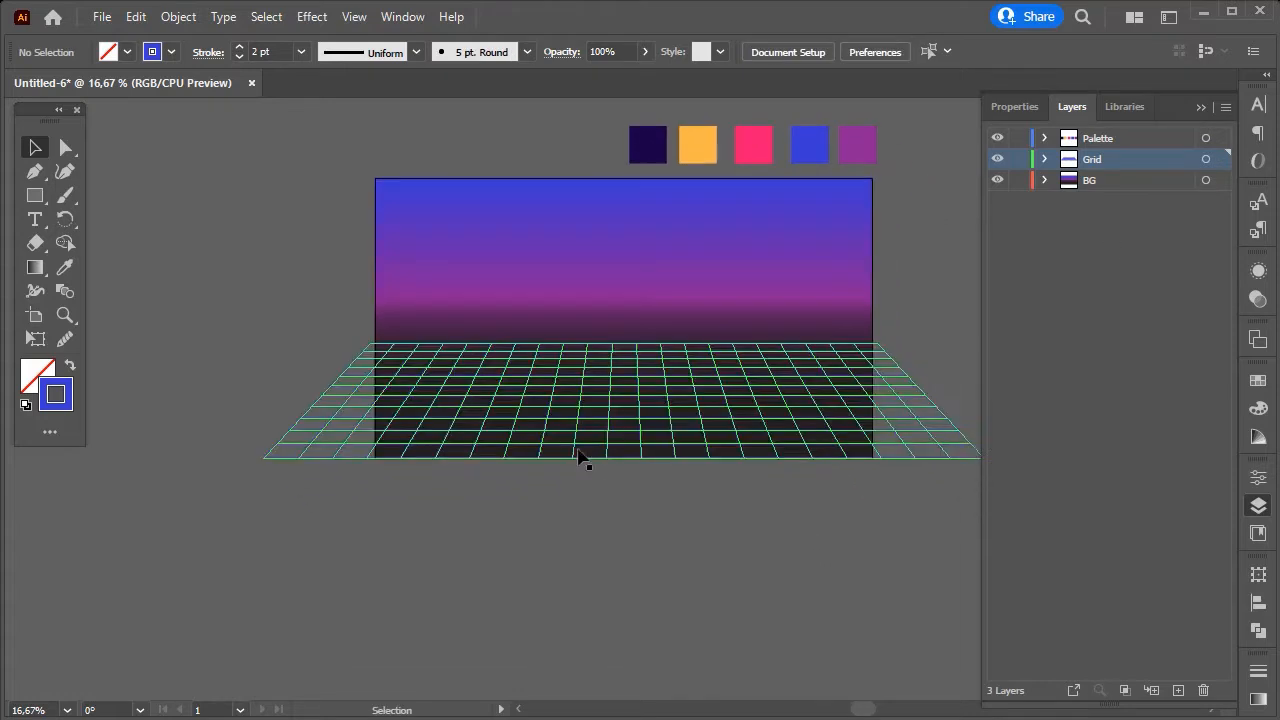
pyautogui.click(35, 195)
pyautogui.click(1250, 410)
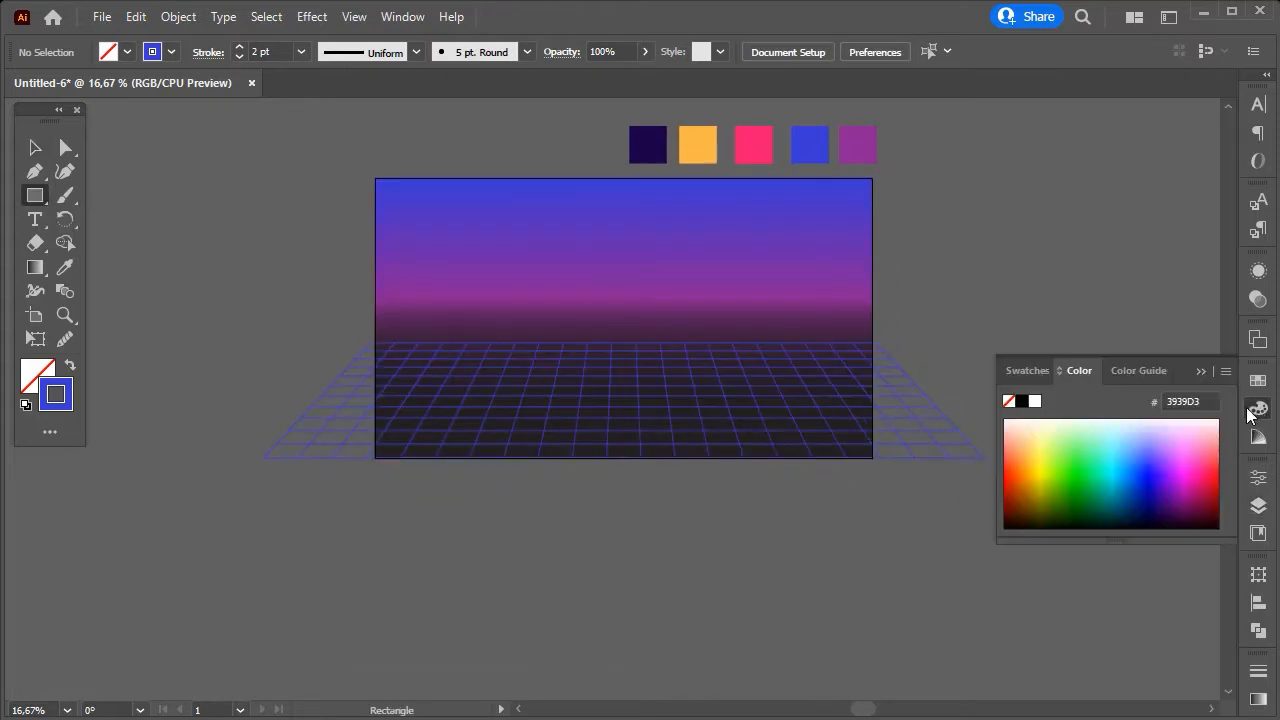
pyautogui.click(1008, 400)
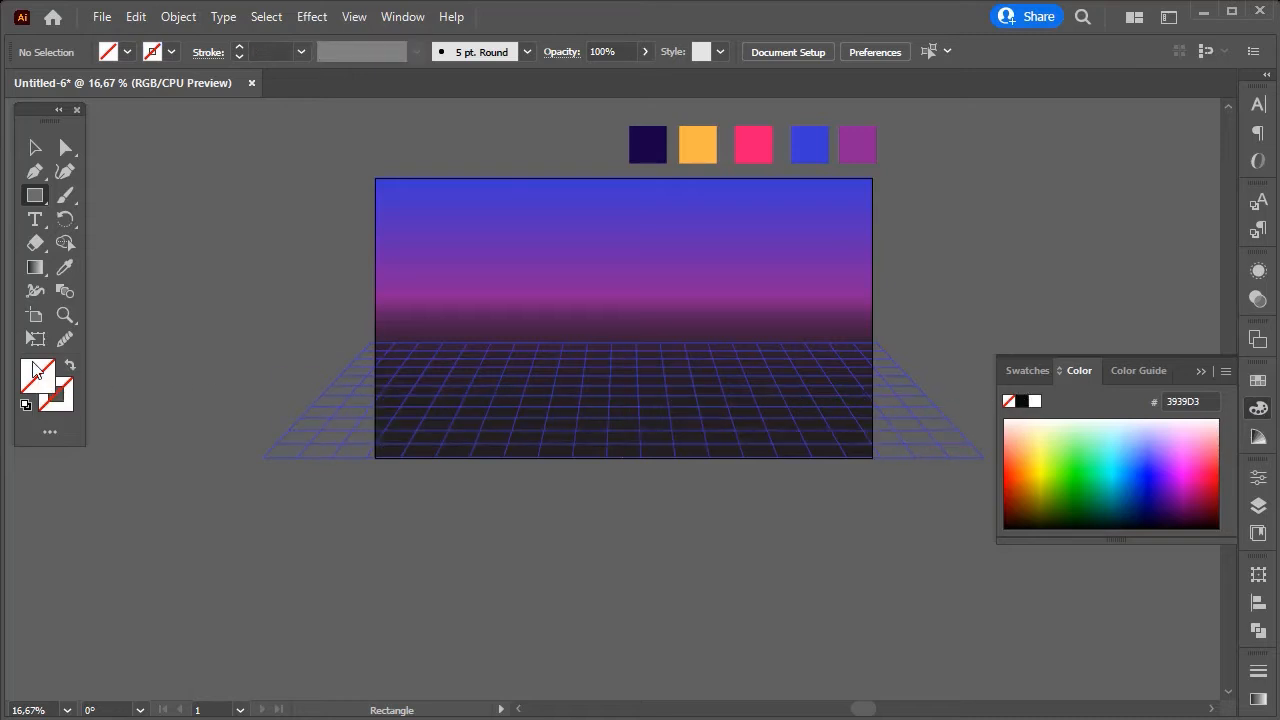
pyautogui.click(1035, 403)
pyautogui.scroll(1, 757, 366)
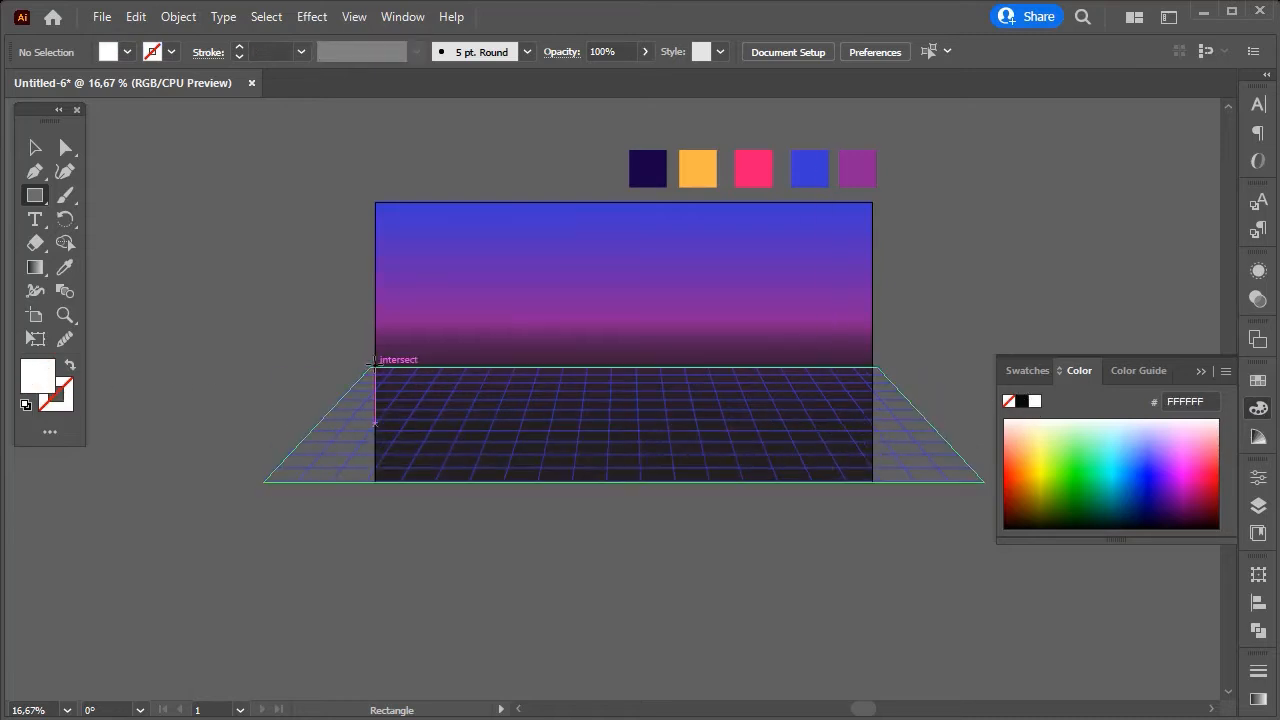
pyautogui.moveTo(376, 368)
pyautogui.mouseDown()
pyautogui.moveTo(812, 536)
pyautogui.moveTo(872, 481)
pyautogui.mouseUp()
# Set the white rectangle's width to 1920 px and align it exactly with the artboard's side edges.
pyautogui.click(879, 51)
pyautogui.press('Tab')
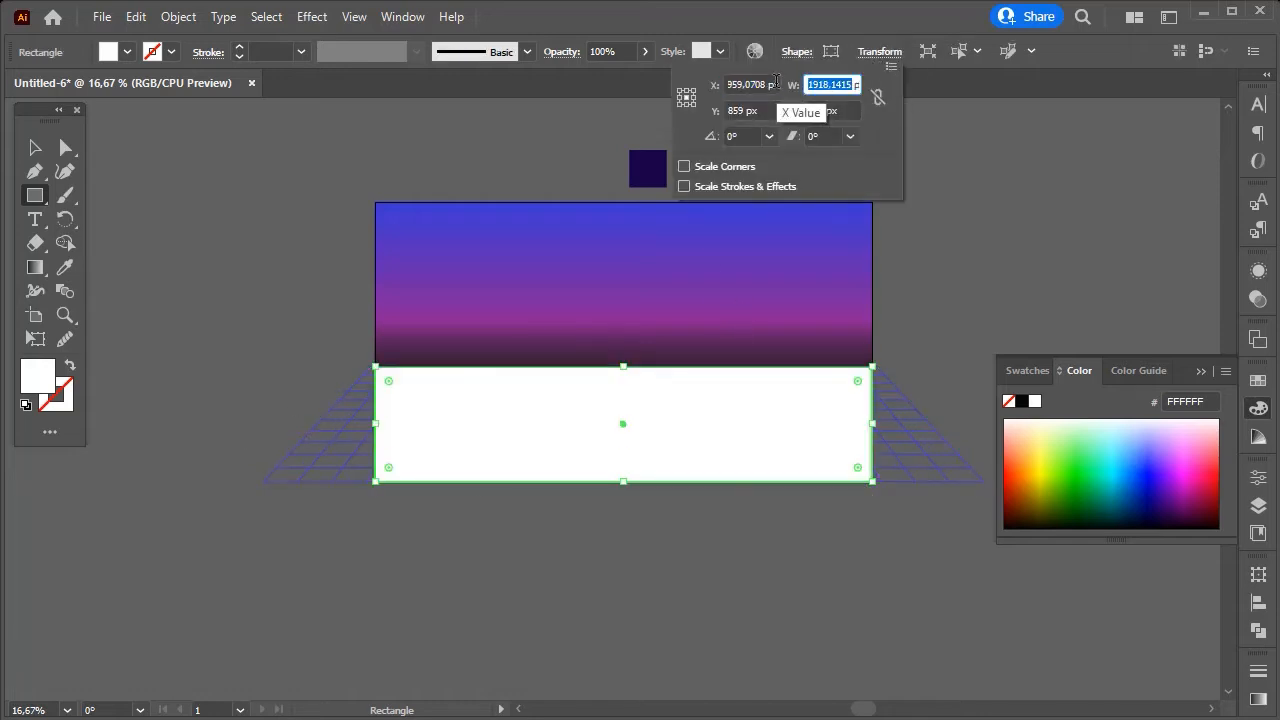
pyautogui.write('1920')
pyautogui.press('Return')
pyautogui.click(35, 149)
pyautogui.scroll(4, 318, 386)
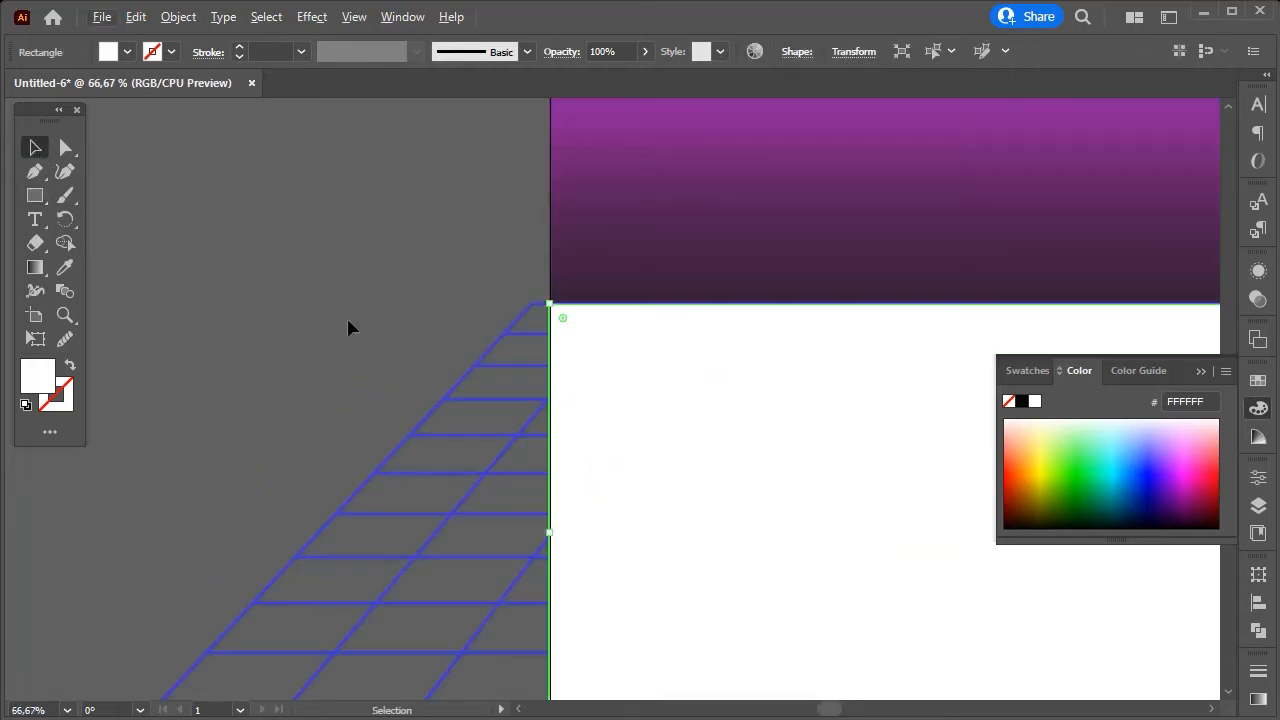
pyautogui.click(347, 322)
pyautogui.scroll(3, 570, 340)
pyautogui.click(548, 340)
# Clip the perspective grid to the white rectangle with a clipping mask, then deselect the result.
pyautogui.scroll(-7, 314, 306)
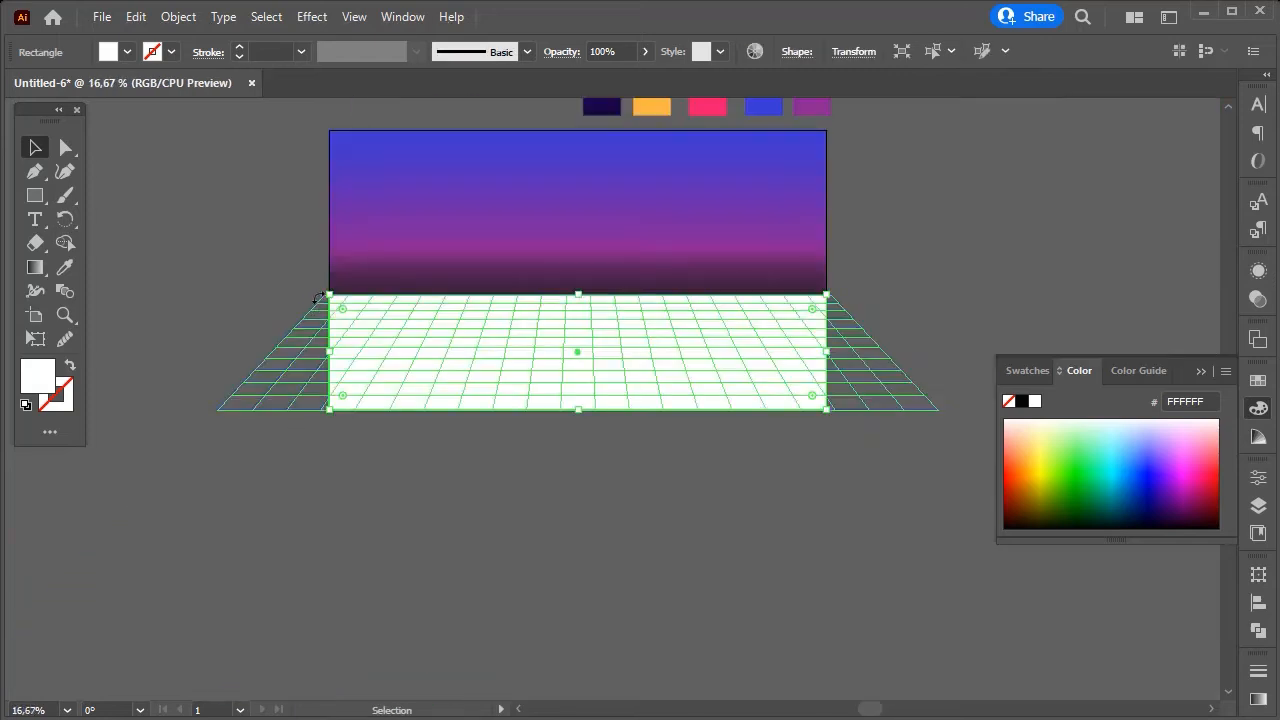
pyautogui.scroll(1, 272, 390)
pyautogui.keyDown('shift'); pyautogui.click(240, 432); pyautogui.keyUp('shift')
pyautogui.rightClick(400, 384)
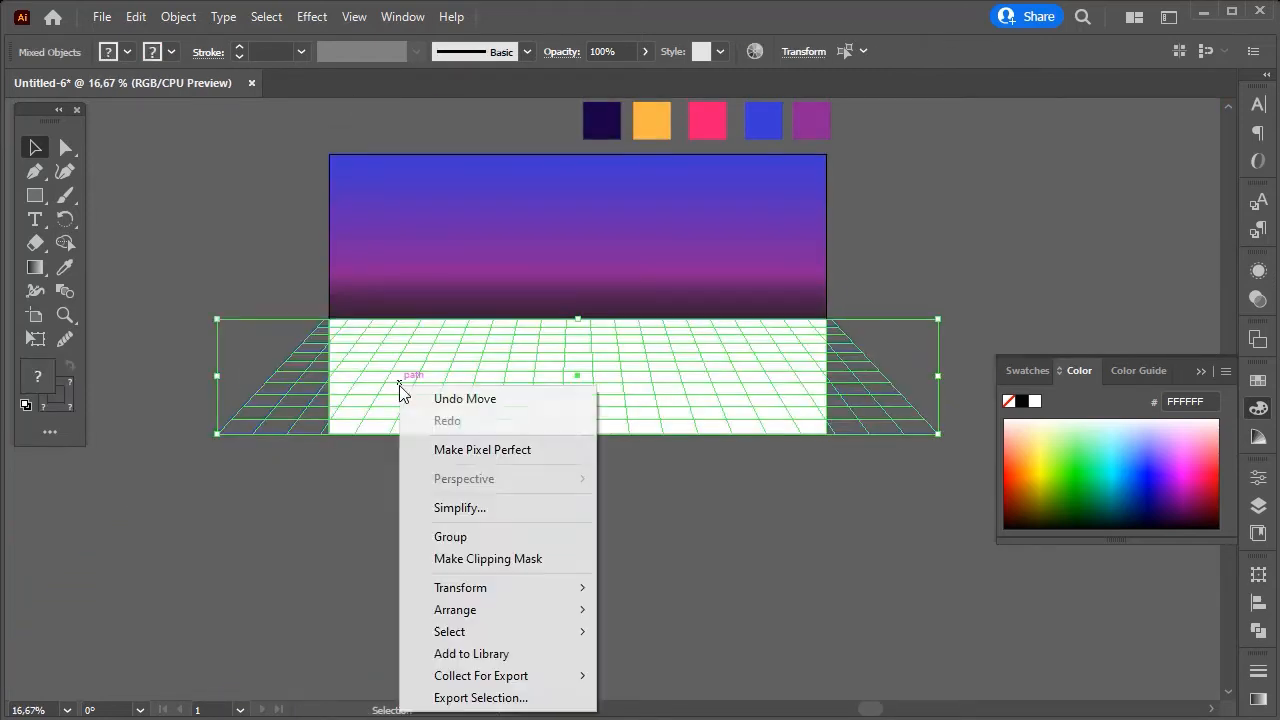
pyautogui.click(530, 558)
pyautogui.click(474, 543)
pyautogui.scroll(1, 474, 543)
pyautogui.scroll(1, 257, 451)
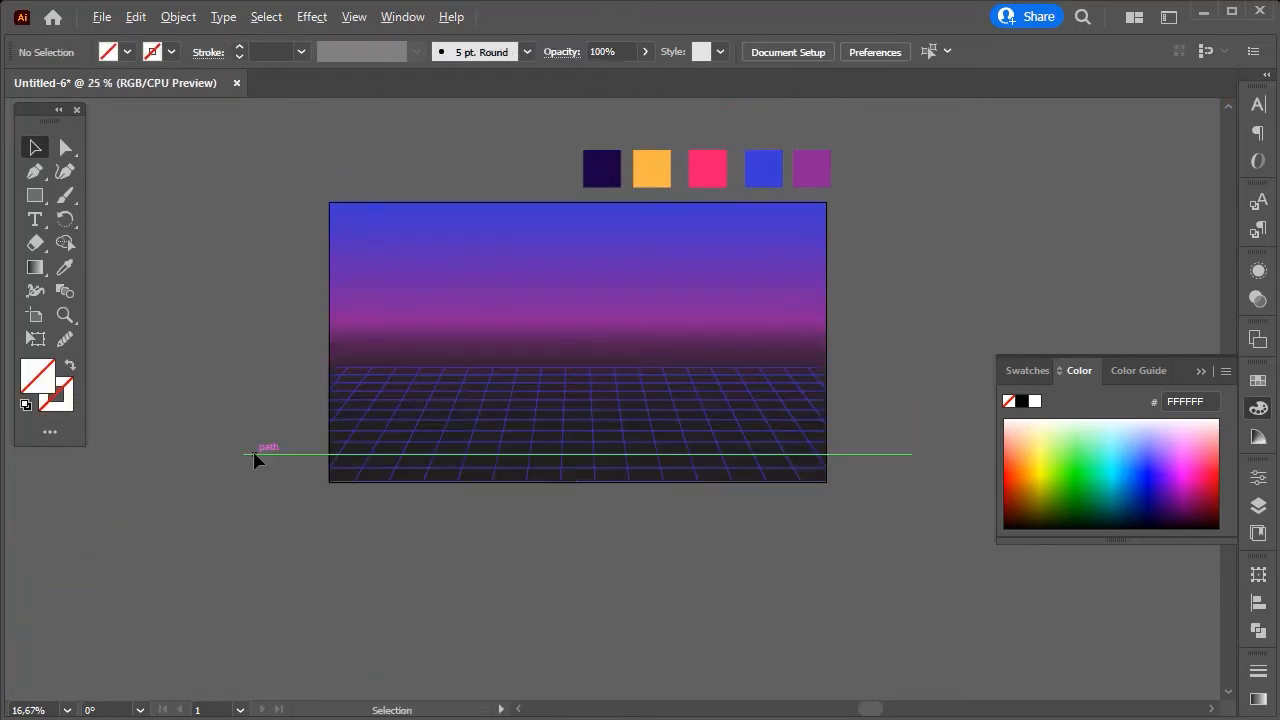
pyautogui.scroll(1, 254, 455)
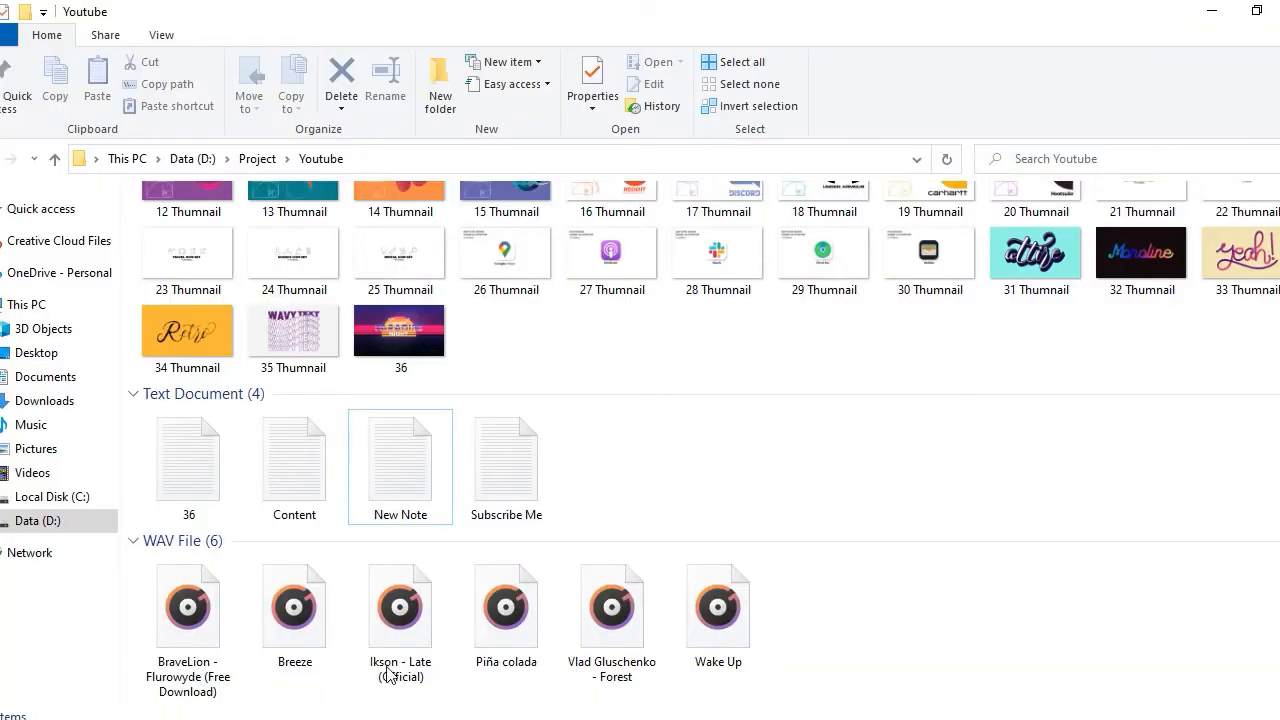
# Switch to File Explorer and place the Pexels starry-sky photo from the Downloads folder into the Illustrator document.
pyautogui.click(70, 402)
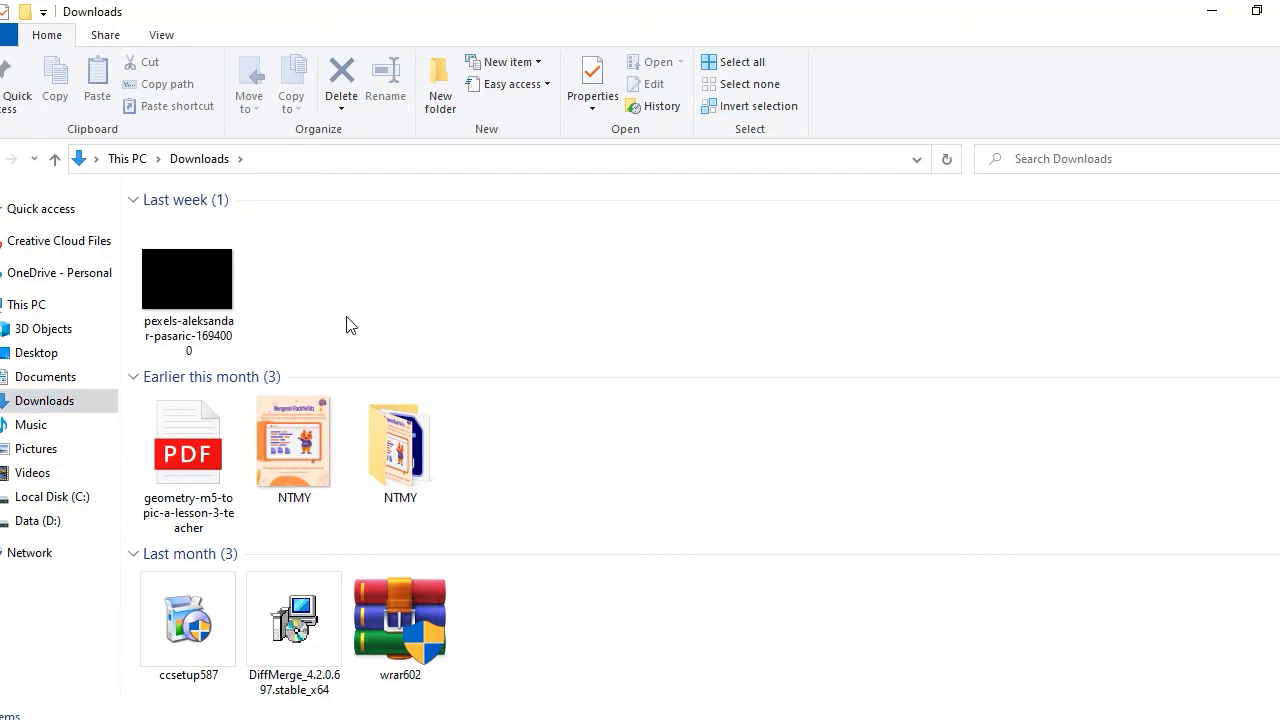
pyautogui.click(204, 312)
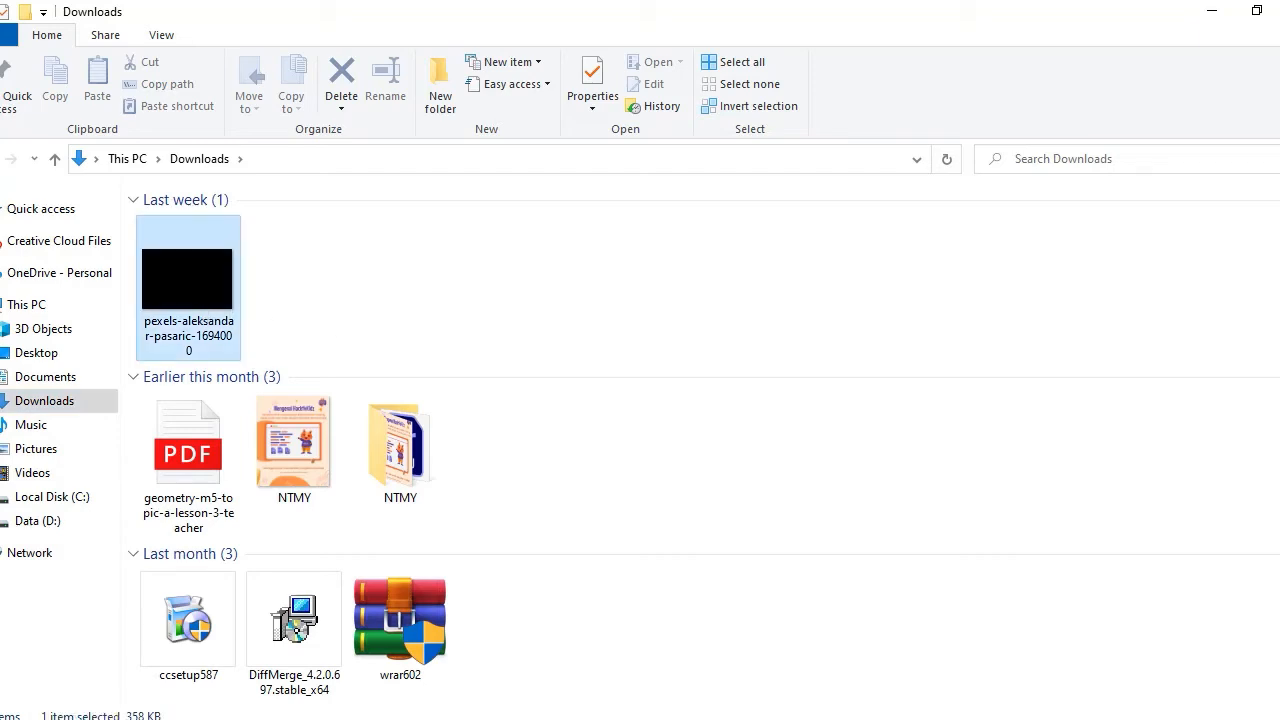
pyautogui.moveTo(210, 300); pyautogui.dragTo(397, 455)
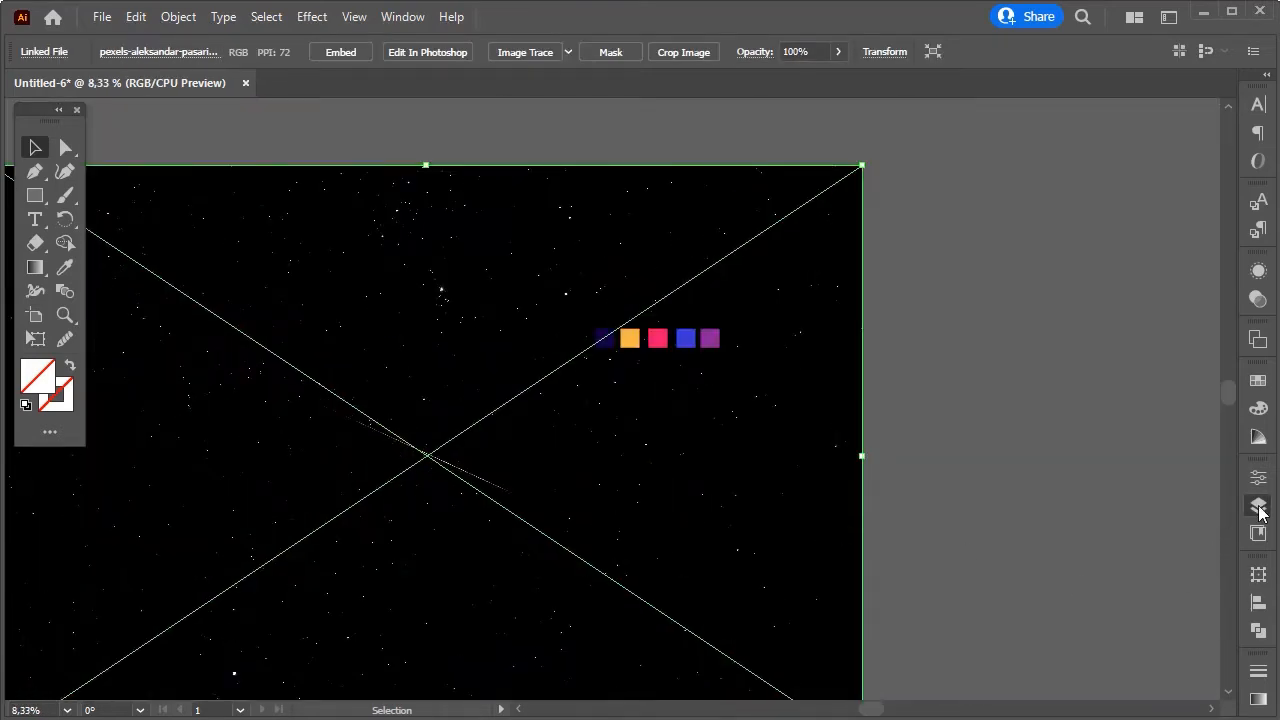
# Create a layer named Star above the Grid layer and move the starry-sky photo onto it.
pyautogui.click(1258, 506)
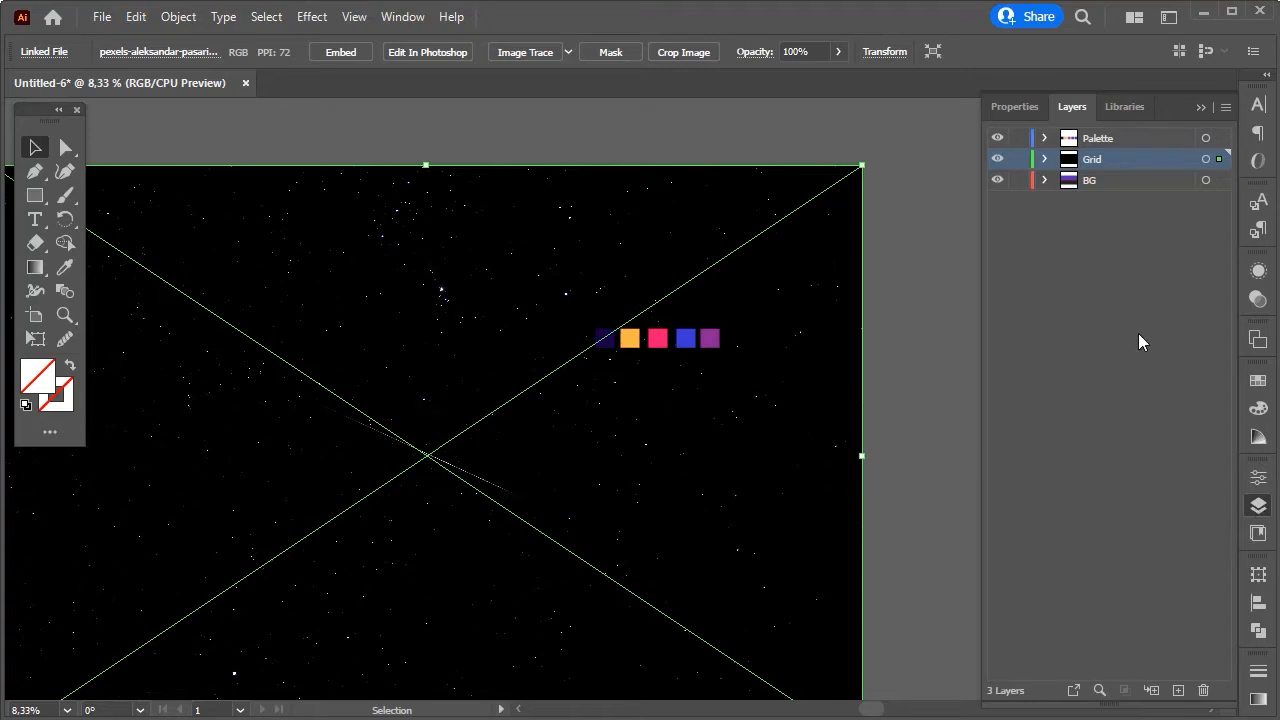
pyautogui.click(1177, 690)
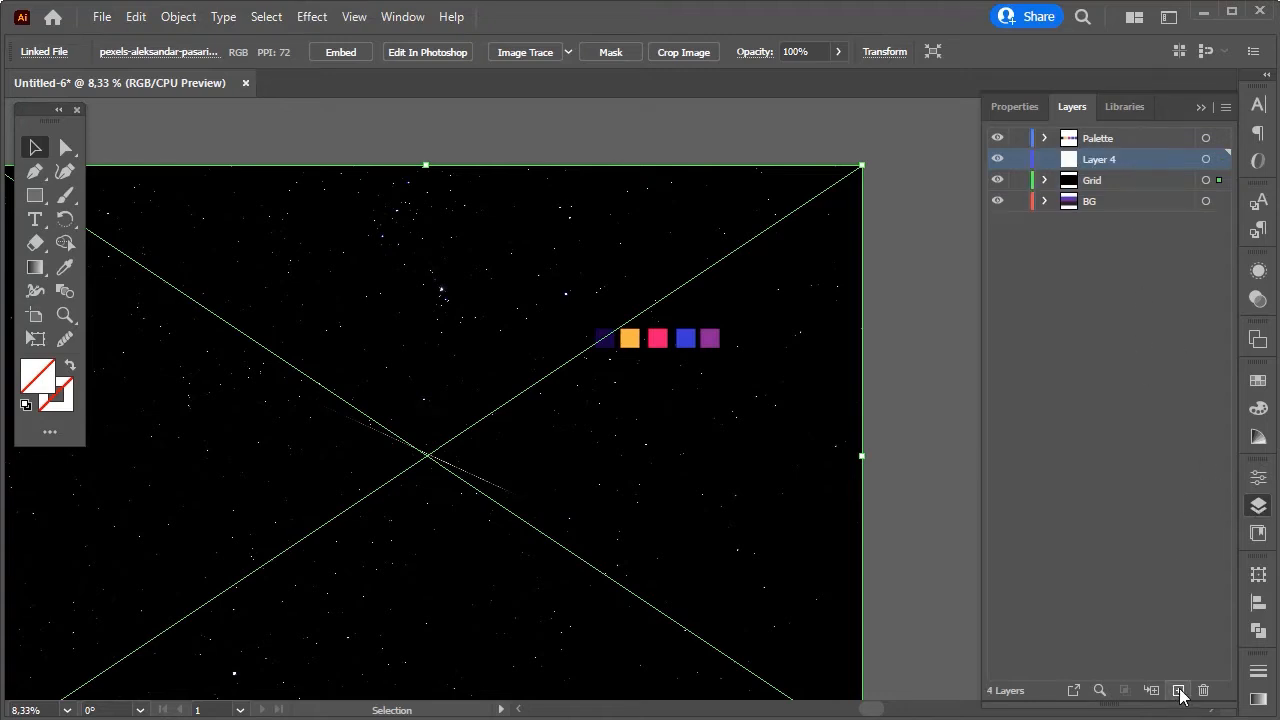
pyautogui.doubleClick(1104, 160)
pyautogui.write('Star')
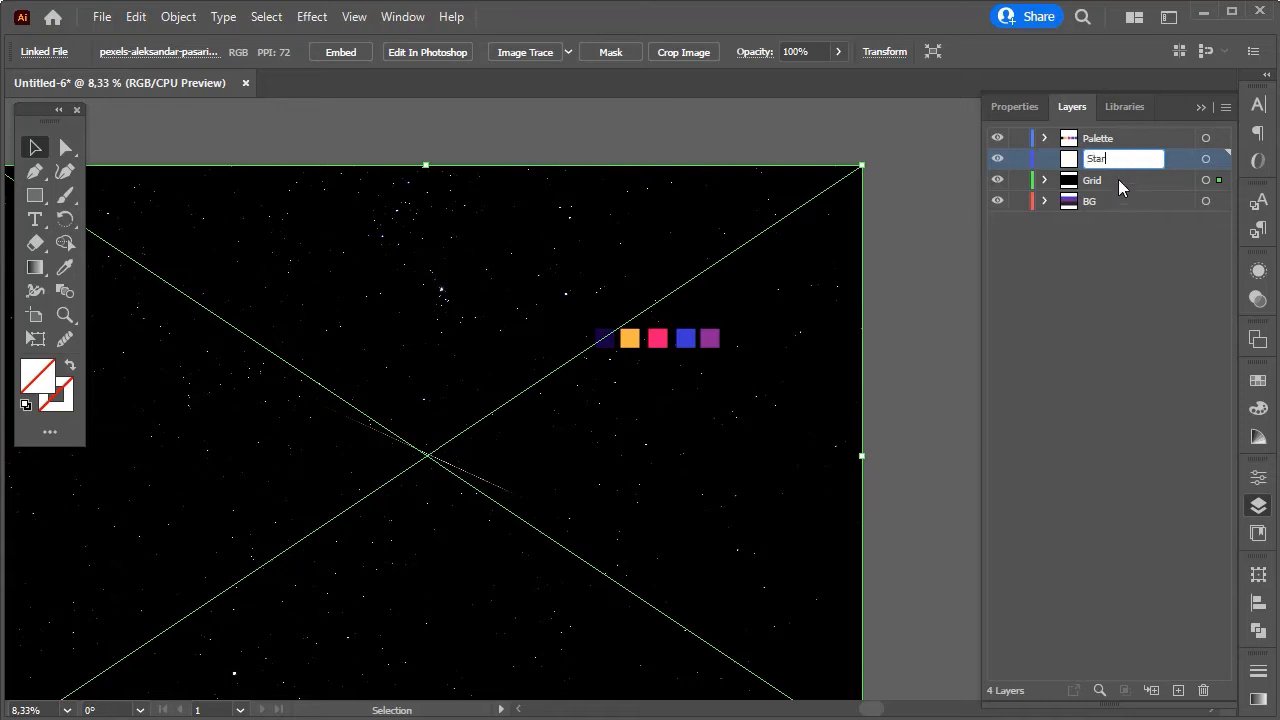
pyautogui.click(1118, 179)
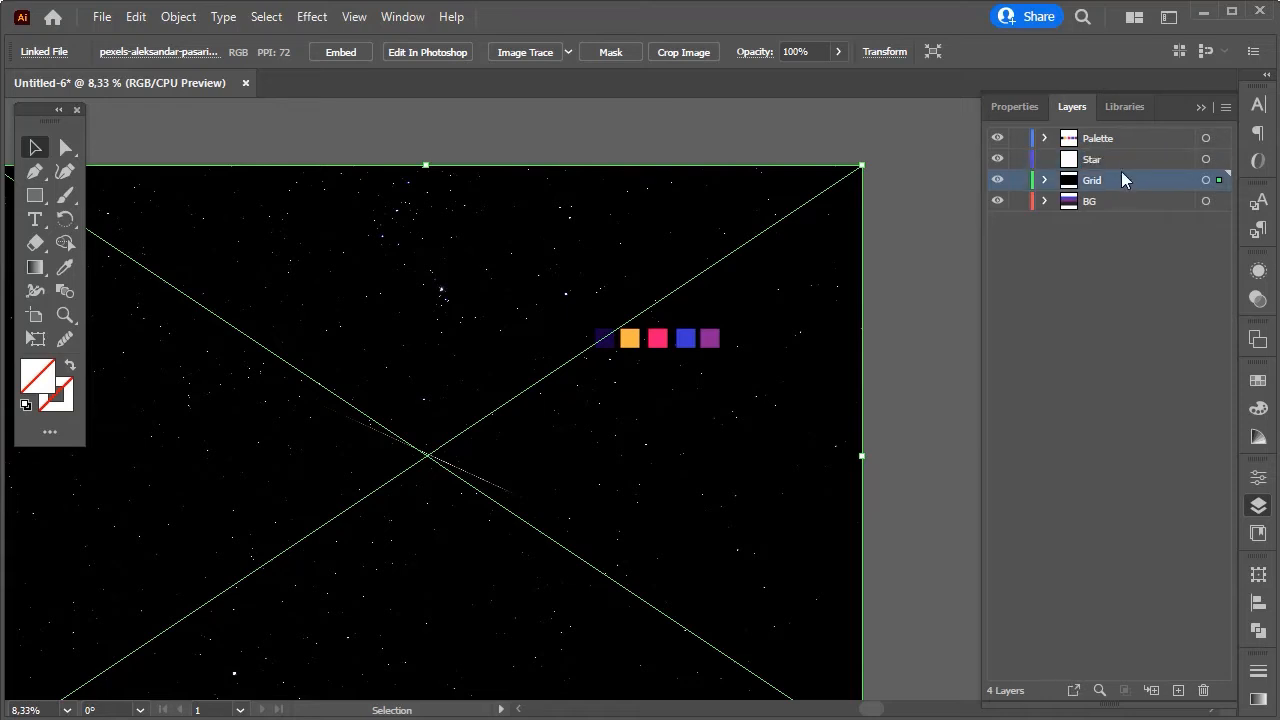
pyautogui.moveTo(1221, 179); pyautogui.dragTo(1220, 160)
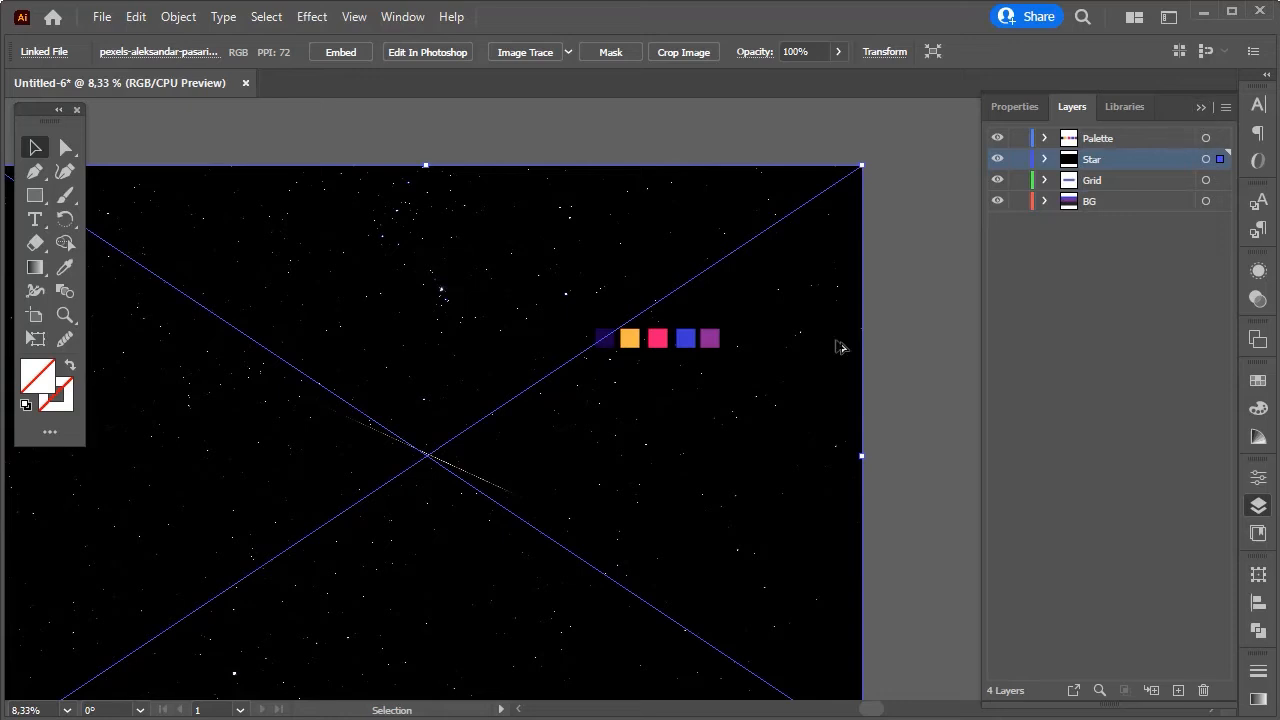
# Scale the starry-sky photo down proportionally until it is slightly larger than the artboard, and position it over the scene.
pyautogui.scroll(-2, 834, 337)
pyautogui.scroll(3, 357, 360)
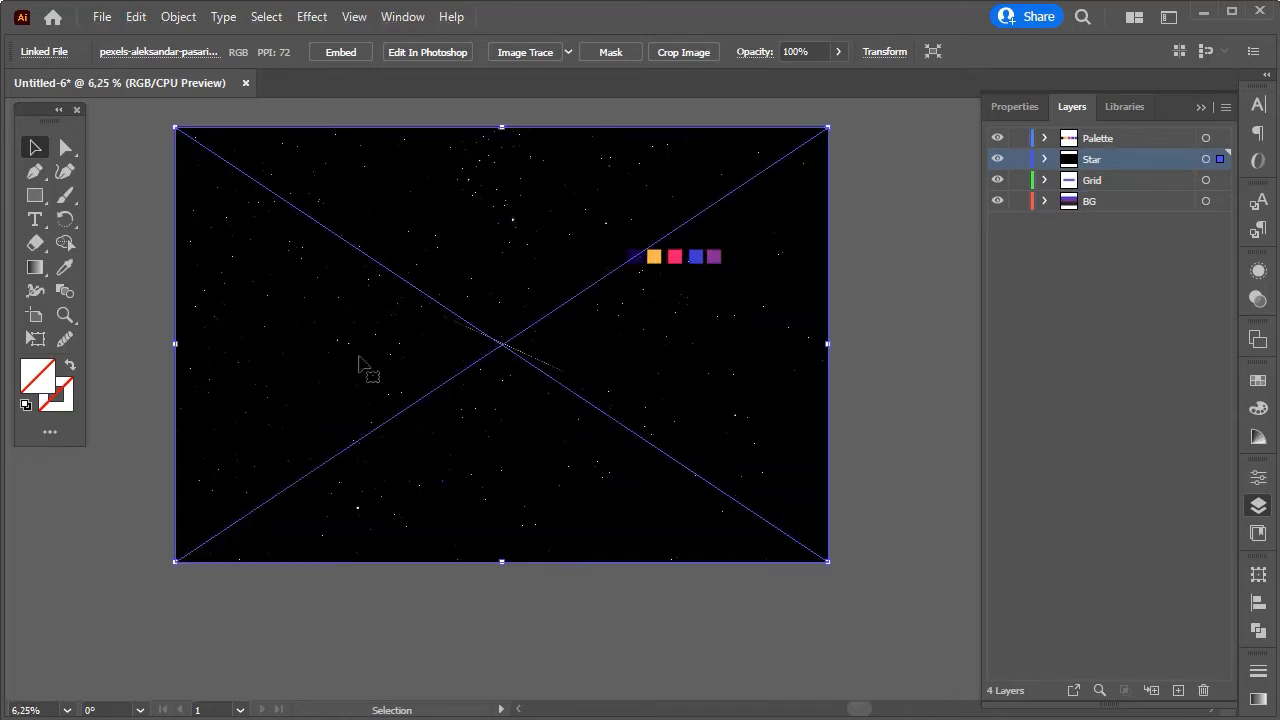
pyautogui.moveTo(176, 176); pyautogui.dragTo(455, 376)
pyautogui.moveTo(710, 502); pyautogui.dragTo(690, 407)
pyautogui.scroll(1, 690, 407)
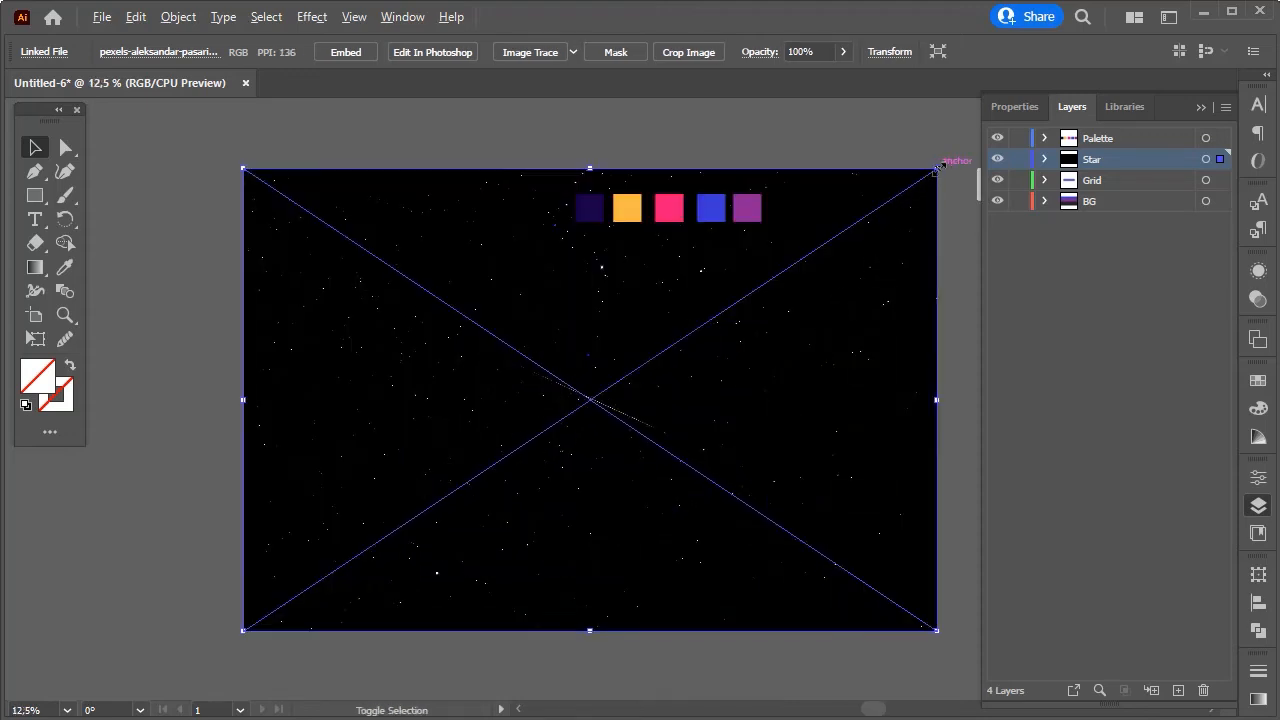
pyautogui.moveTo(937, 168); pyautogui.dragTo(851, 248)
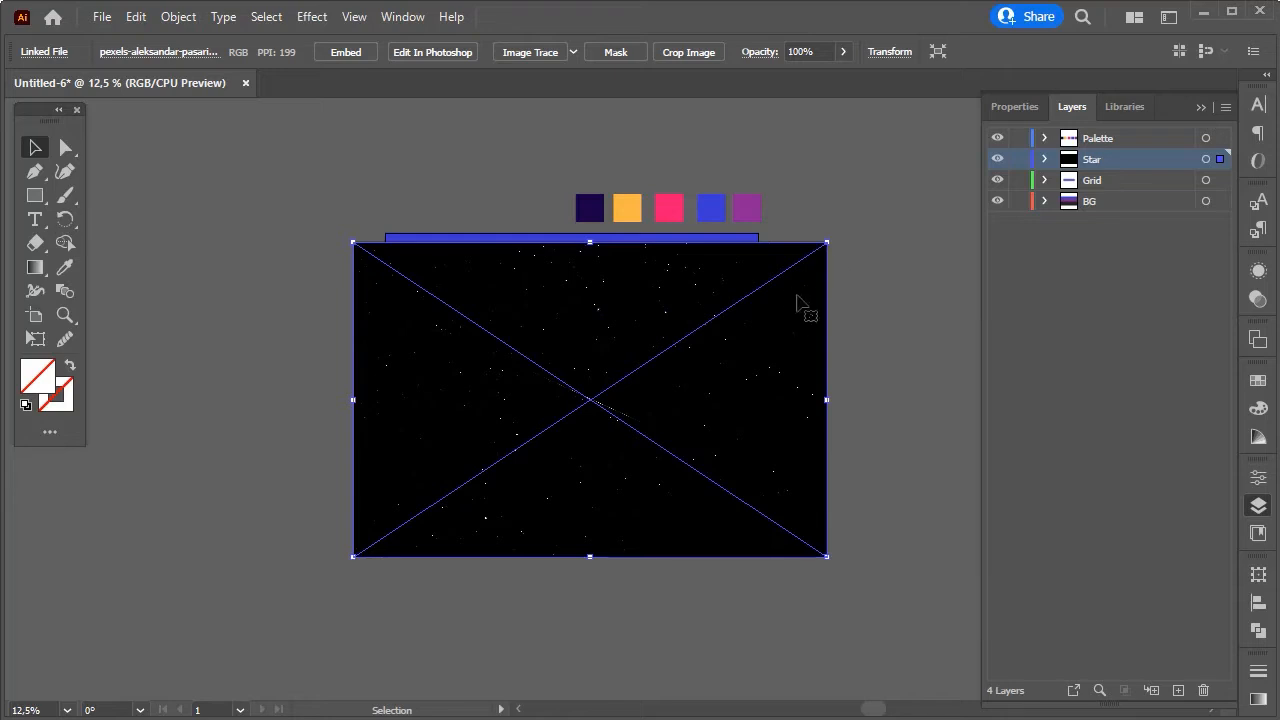
pyautogui.moveTo(806, 300)
pyautogui.mouseDown()
pyautogui.moveTo(791, 277)
pyautogui.moveTo(808, 290)
pyautogui.mouseUp()
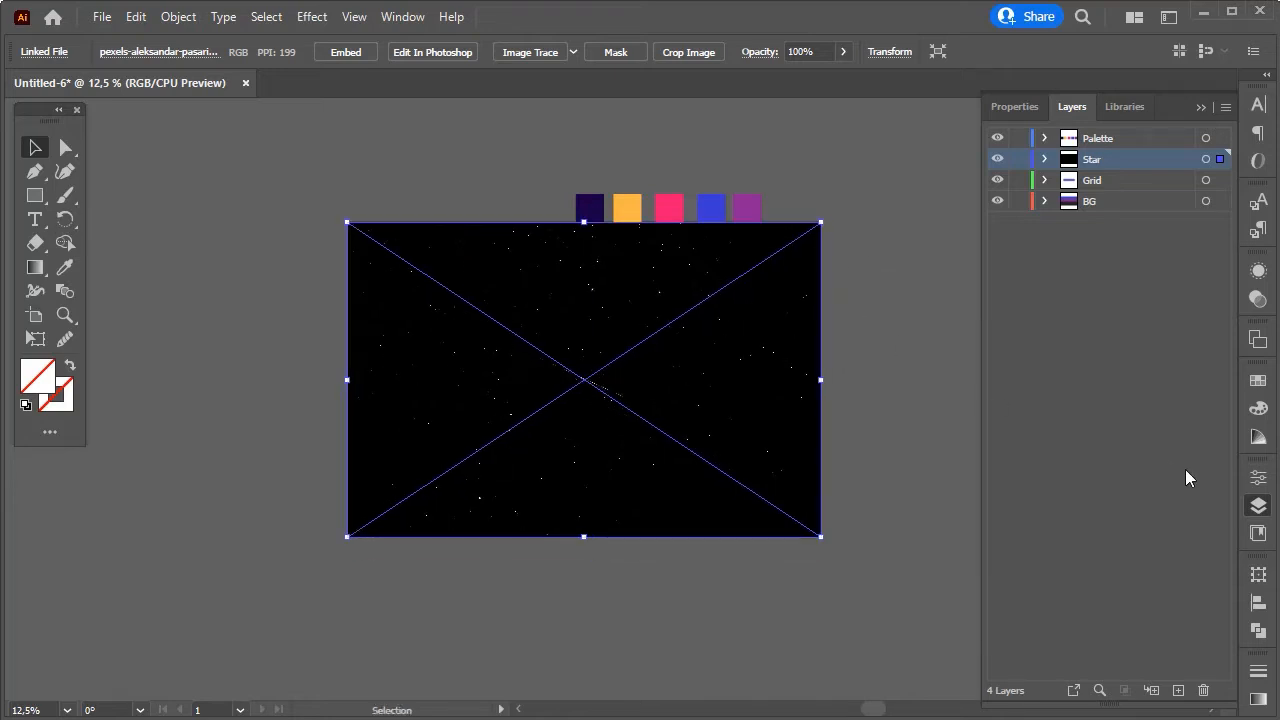
# Set the starry-sky photo's blending mode to Lighten.
pyautogui.click(1258, 507)
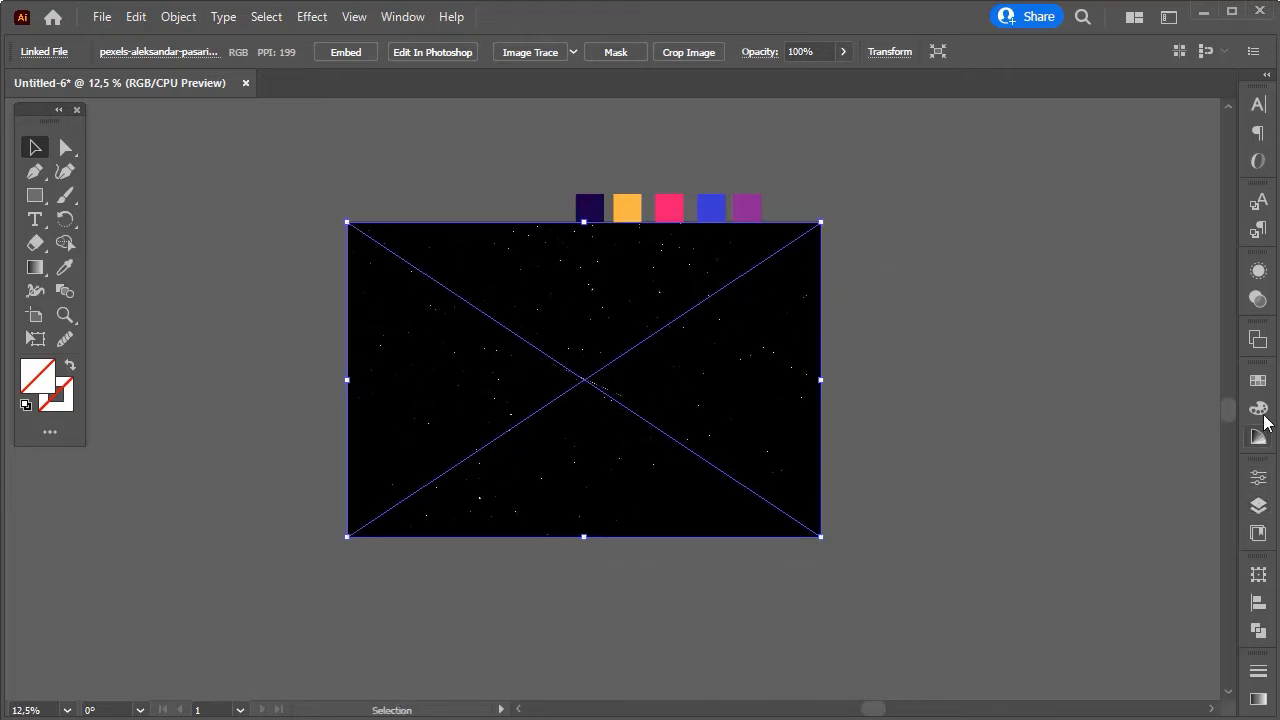
pyautogui.click(1258, 299)
pyautogui.click(1097, 294)
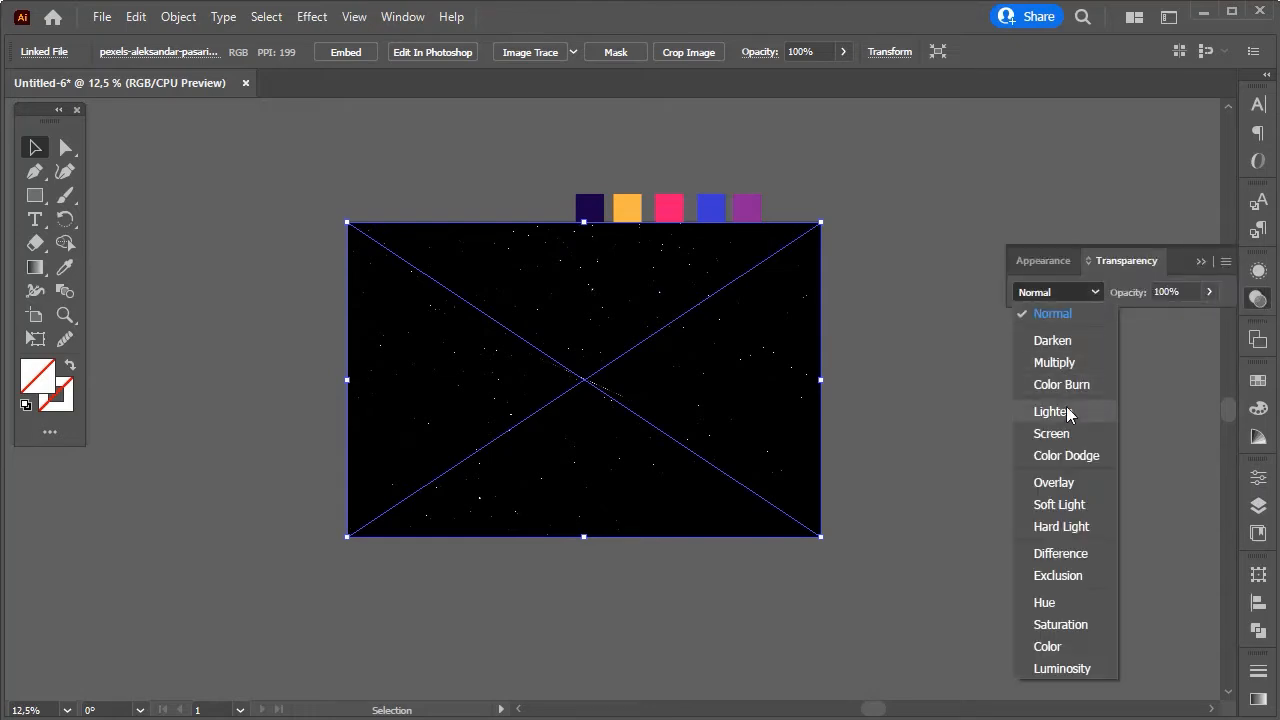
pyautogui.click(1052, 411)
# Shrink the starry-sky photo slightly more and centre it horizontally over the artboard, still covering the whole scene.
pyautogui.scroll(-1, 400, 402)
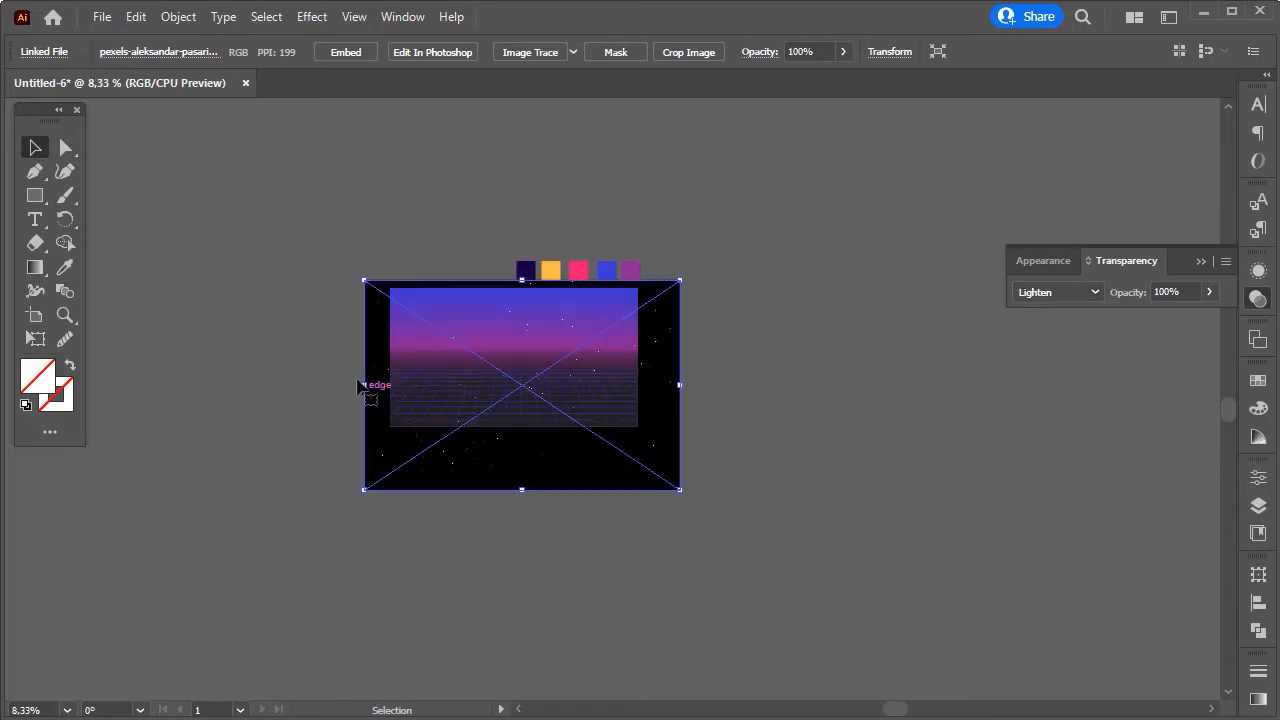
pyautogui.scroll(2, 360, 363)
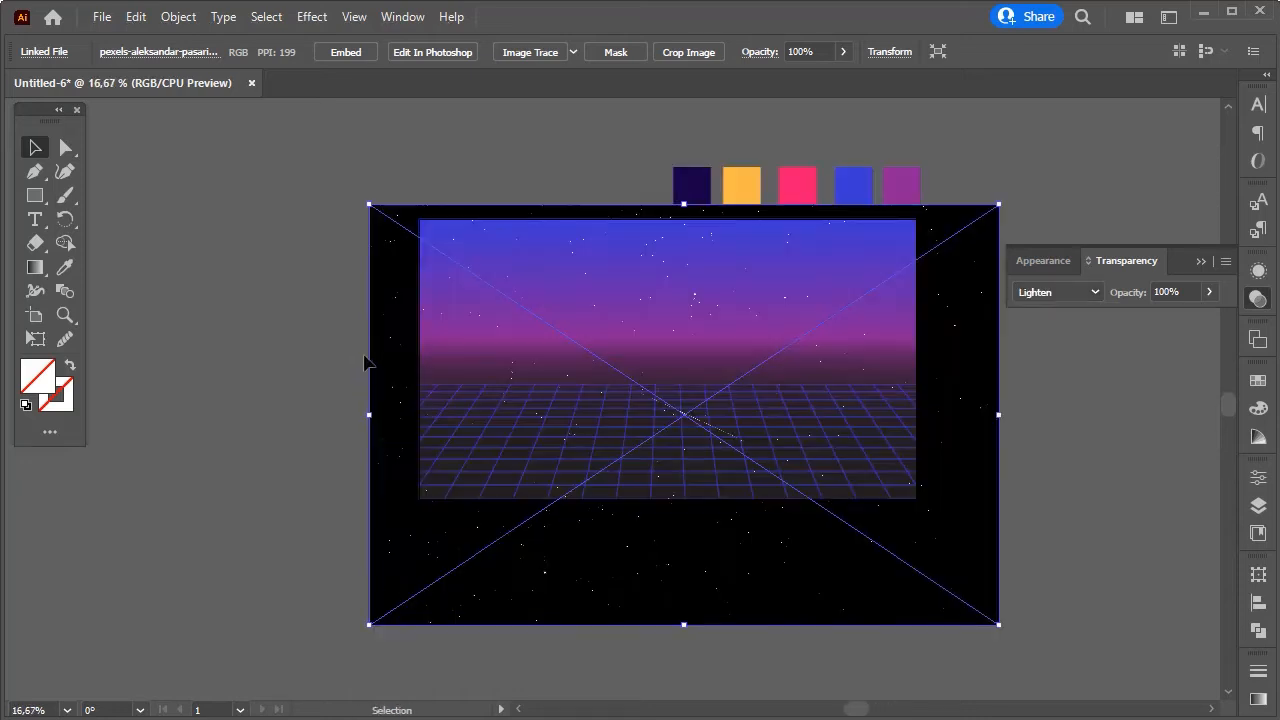
pyautogui.moveTo(937, 612); pyautogui.dragTo(877, 578)
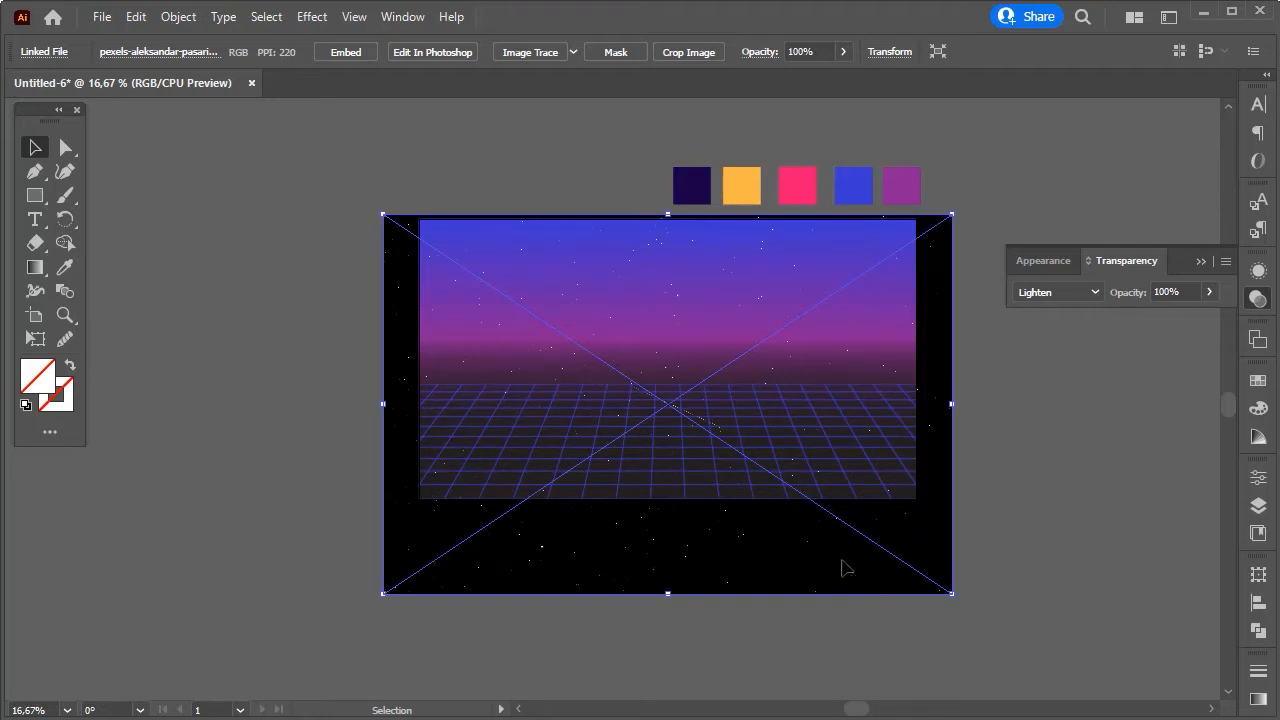
# Shift the starry-sky photo slightly to the right, keeping the whole artboard covered.
pyautogui.moveTo(843, 568); pyautogui.dragTo(845, 566)
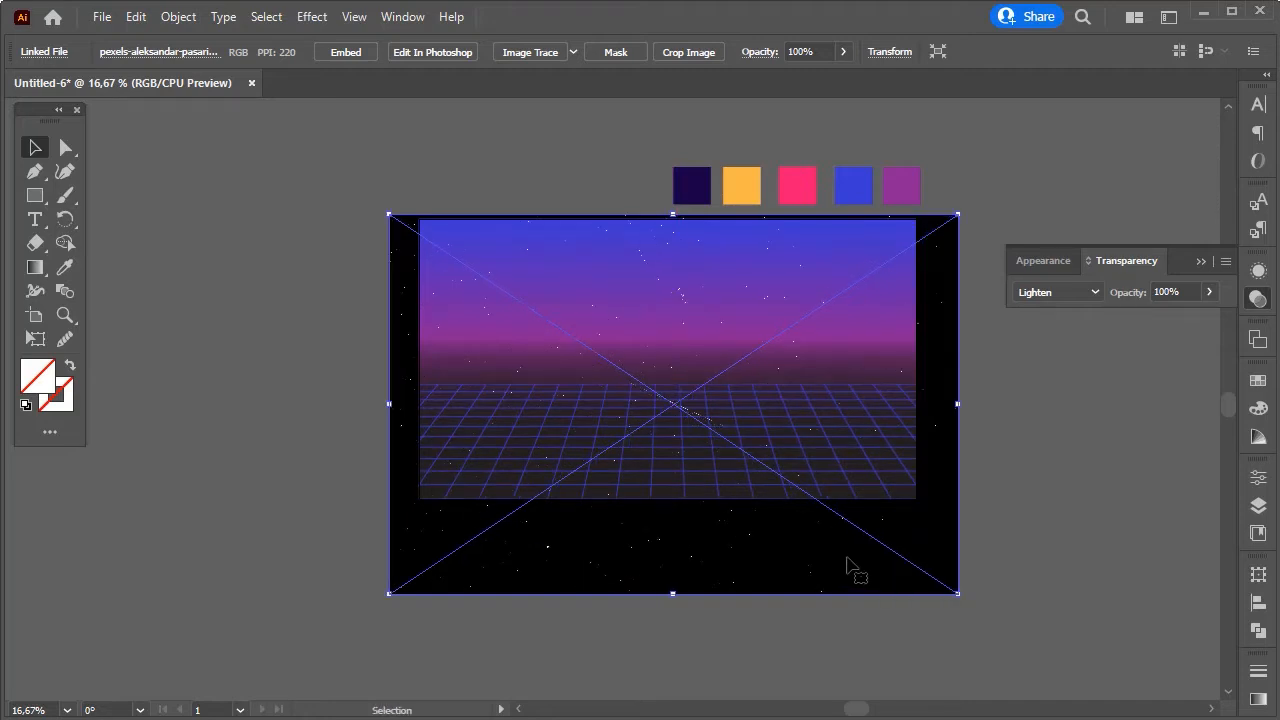
pyautogui.click(1200, 264)
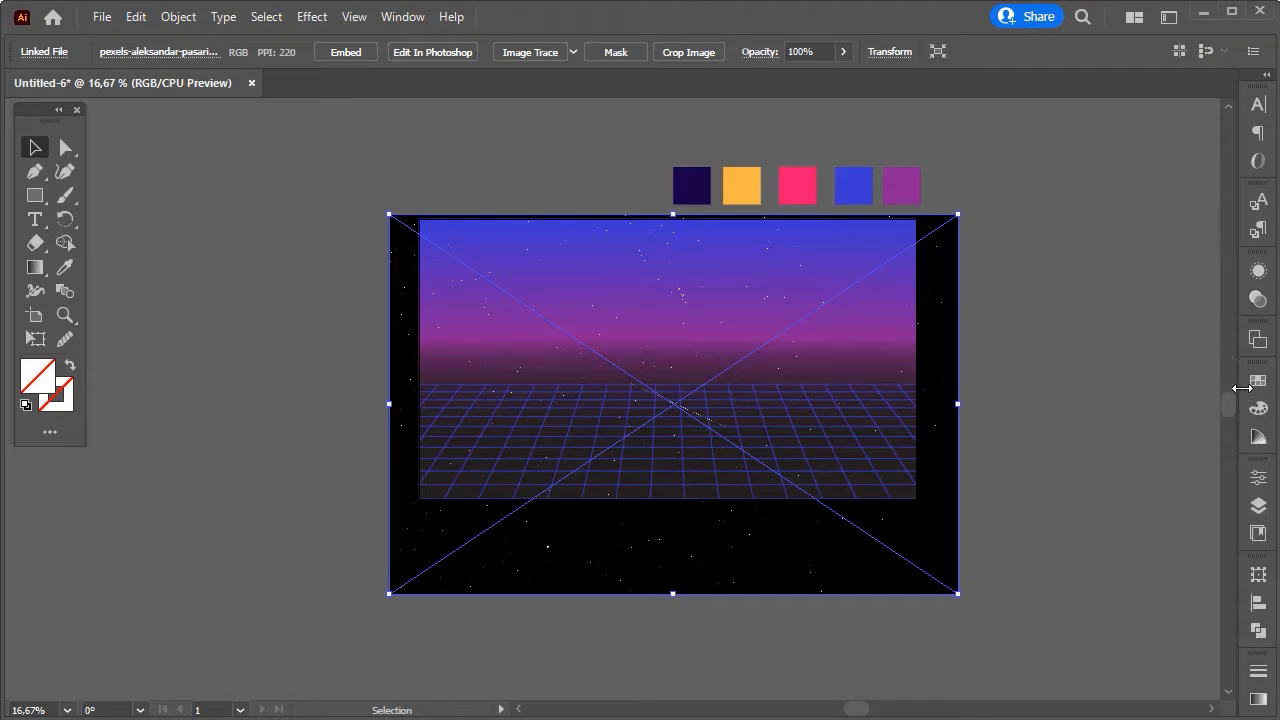
# Draw a white rectangle without a stroke on the Star layer, spanning the artboard's full width from its top edge to the horizon.
pyautogui.click(1258, 507)
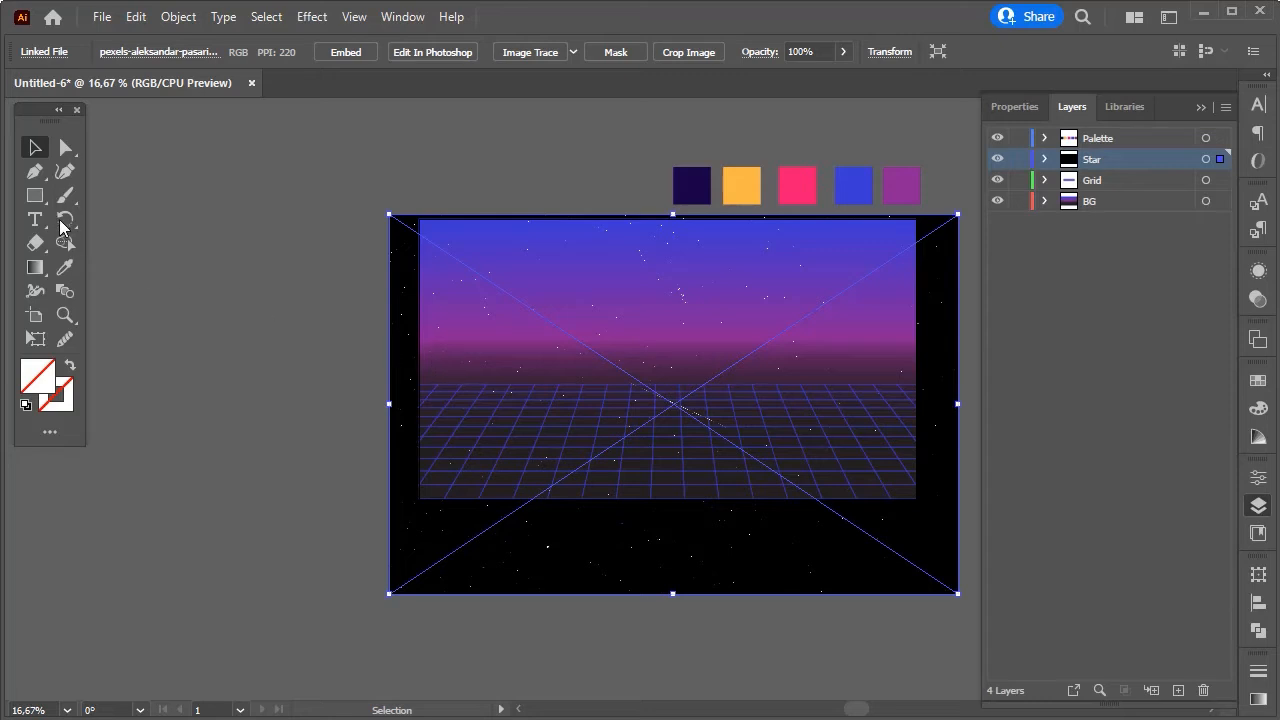
pyautogui.click(38, 197)
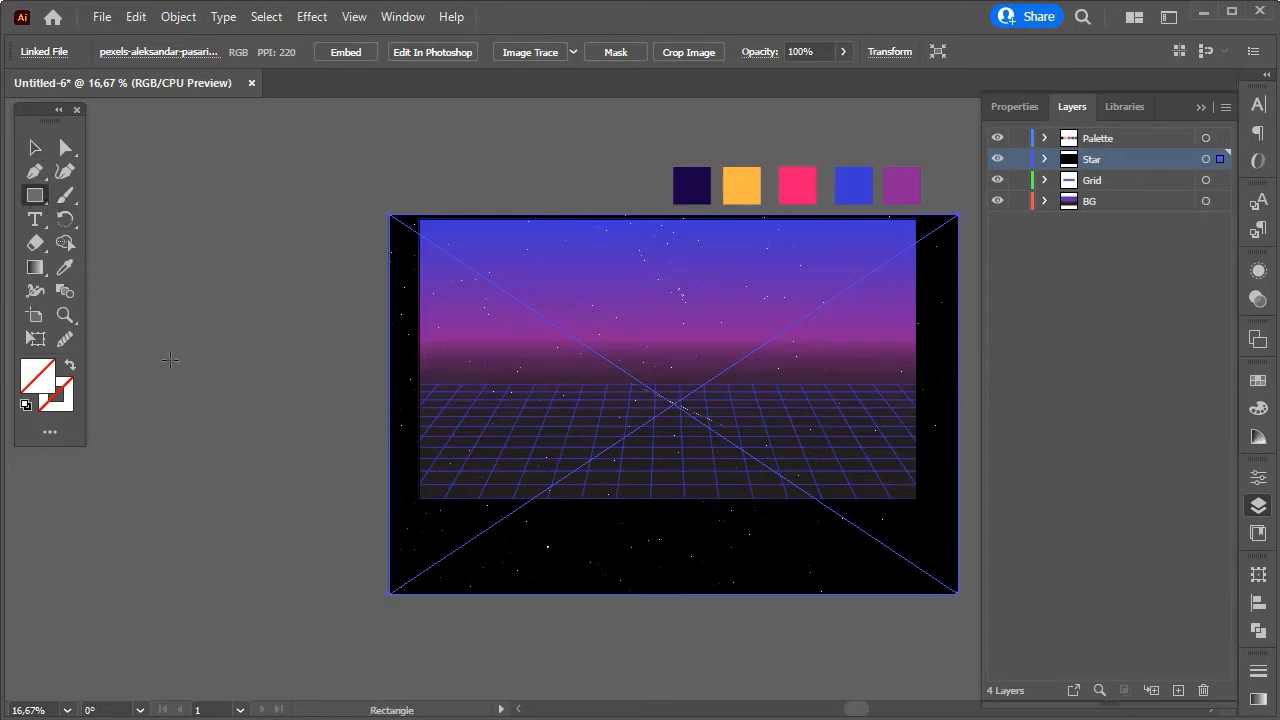
pyautogui.click(1257, 404)
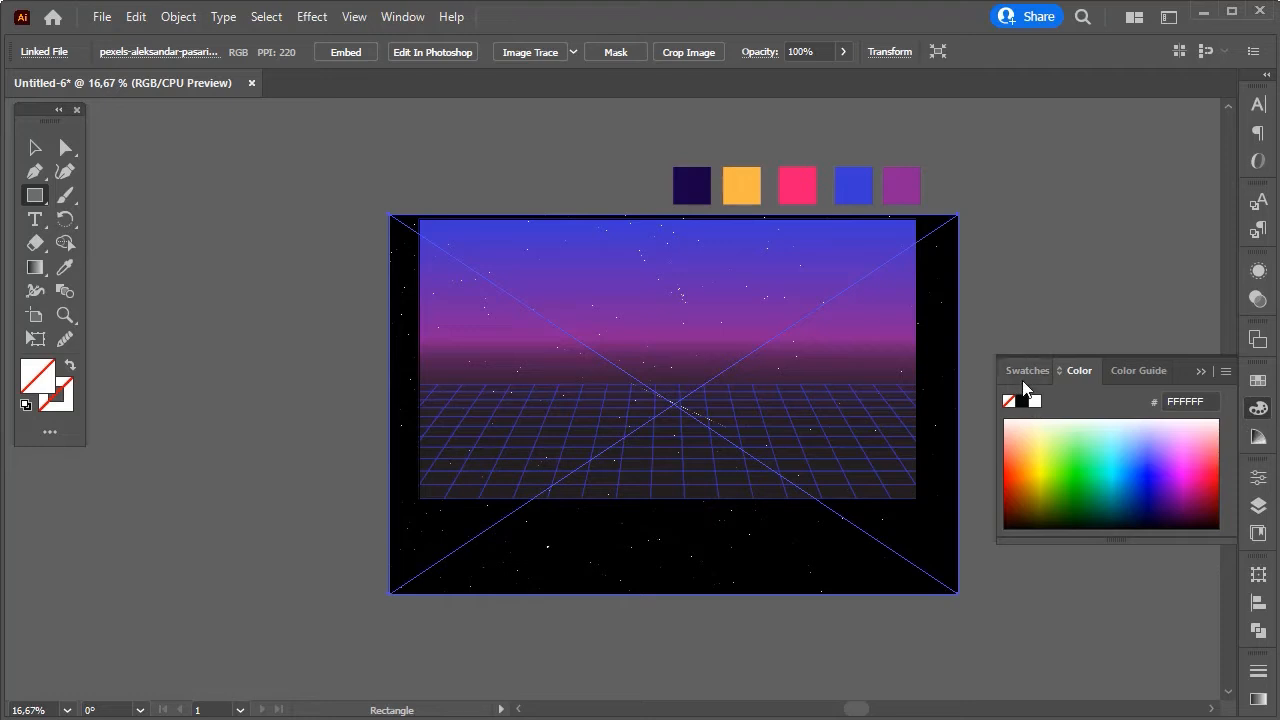
pyautogui.click(1028, 373)
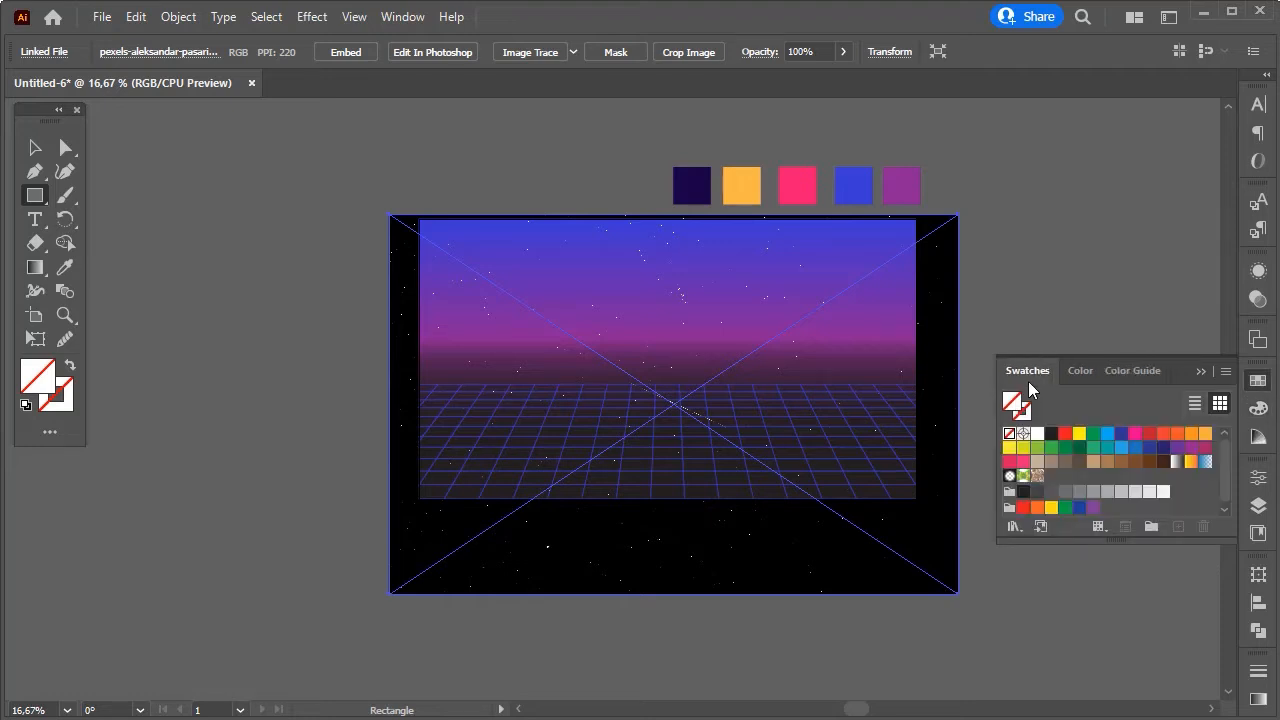
pyautogui.click(1037, 434)
pyautogui.scroll(1, 827, 270)
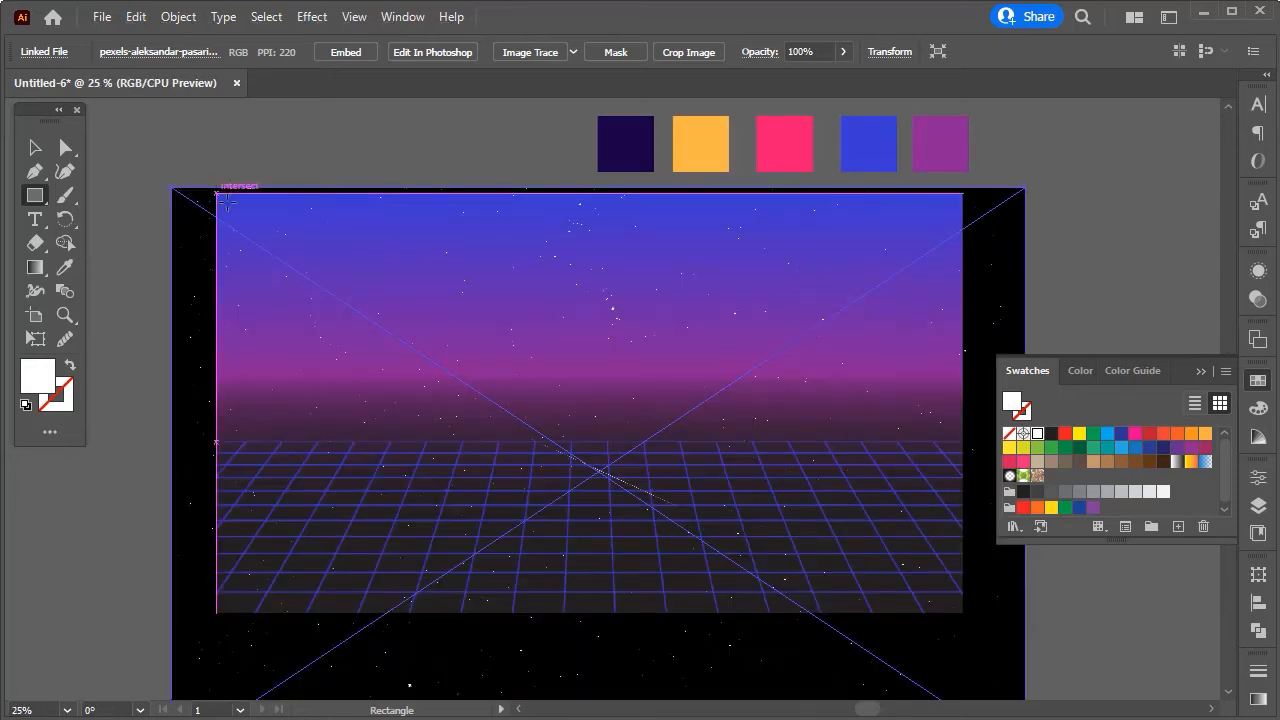
pyautogui.moveTo(217, 194); pyautogui.dragTo(962, 440)
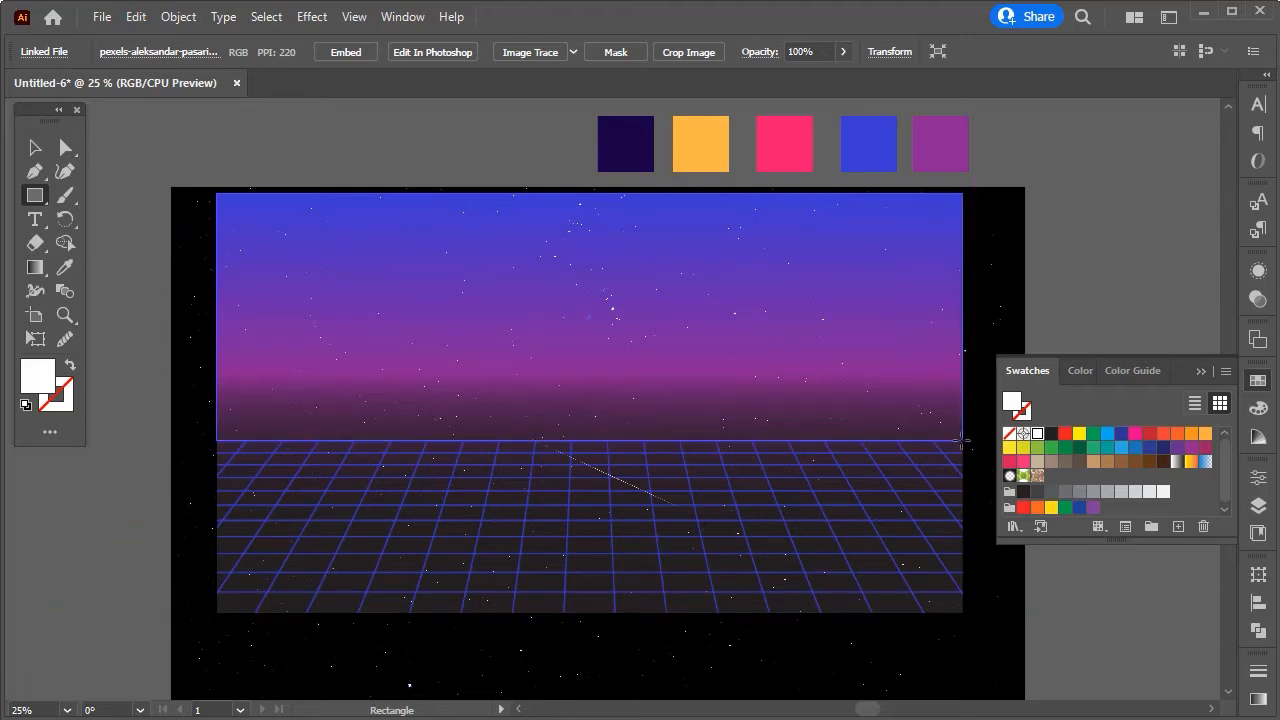
pyautogui.press('v')
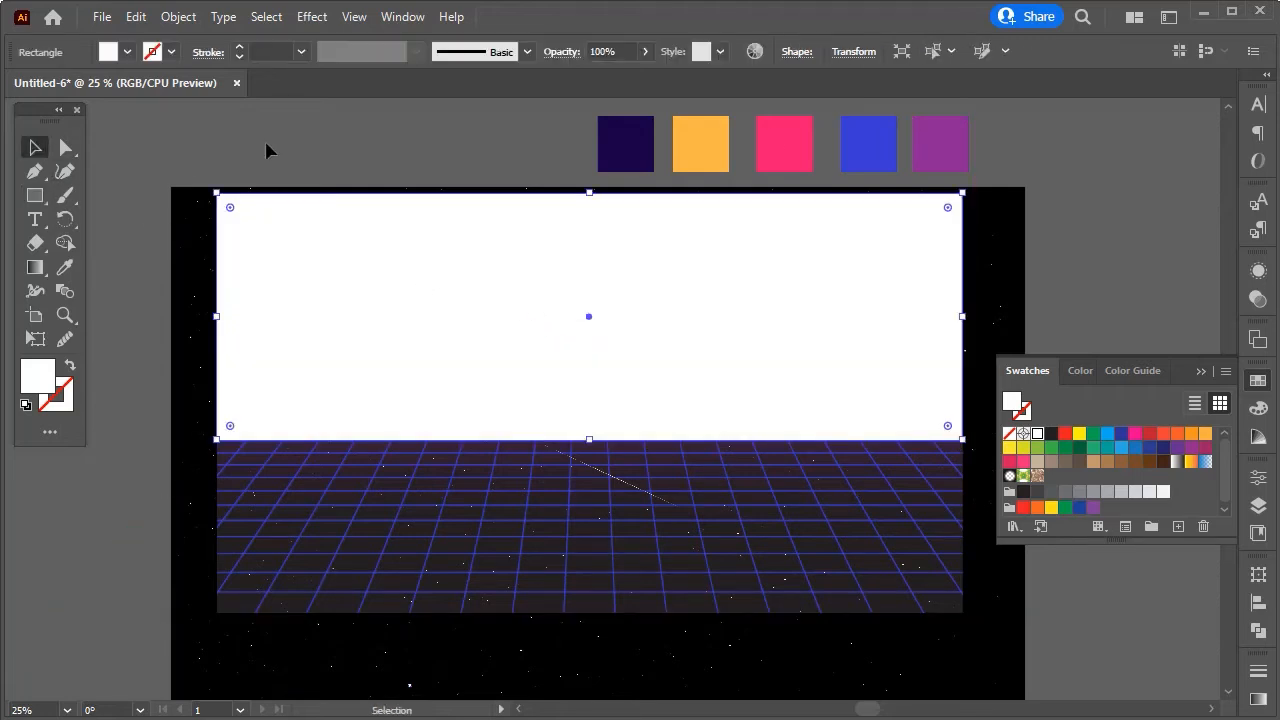
# Clip the starry-sky photo to the sky area by making a clipping mask with the white rectangle.
pyautogui.click(862, 54)
pyautogui.moveTo(828, 86); pyautogui.dragTo(780, 86)
pyautogui.write('1920')
pyautogui.press('Return')
pyautogui.scroll(-3, 356, 320)
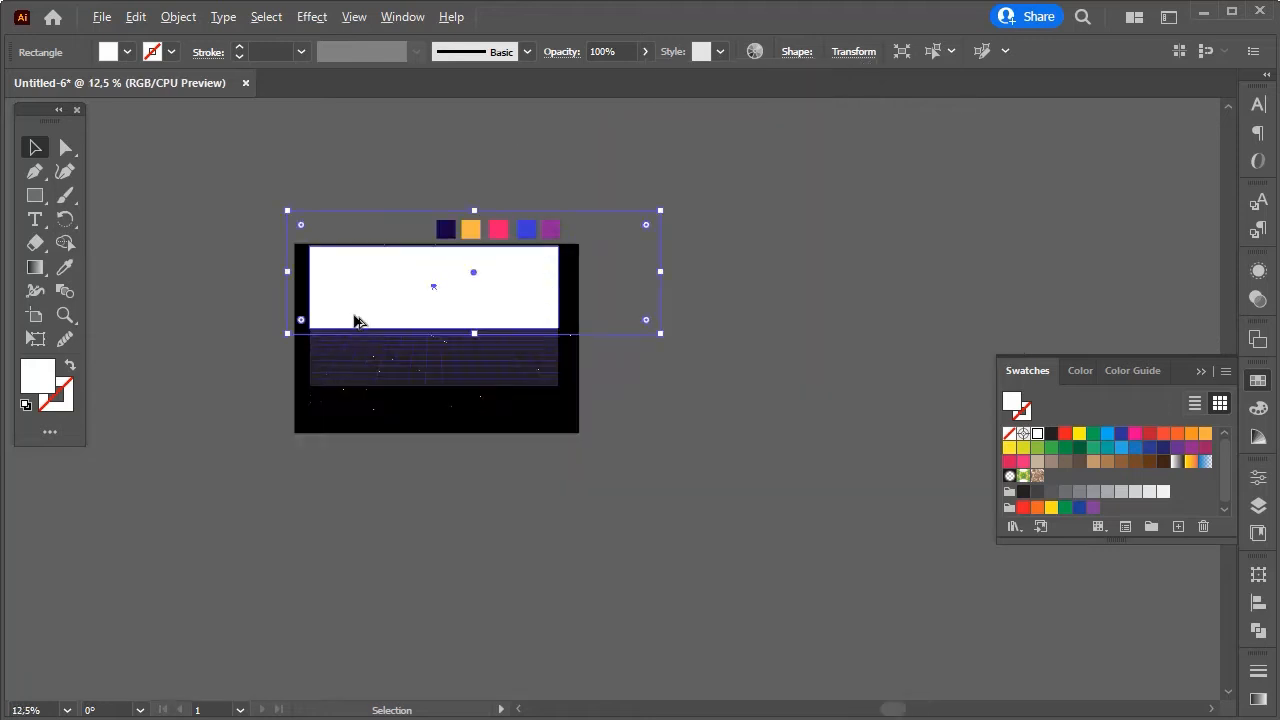
pyautogui.scroll(1, 356, 320)
pyautogui.keyDown('shift'); pyautogui.click(802, 391); pyautogui.keyUp('shift')
pyautogui.rightClick(641, 323)
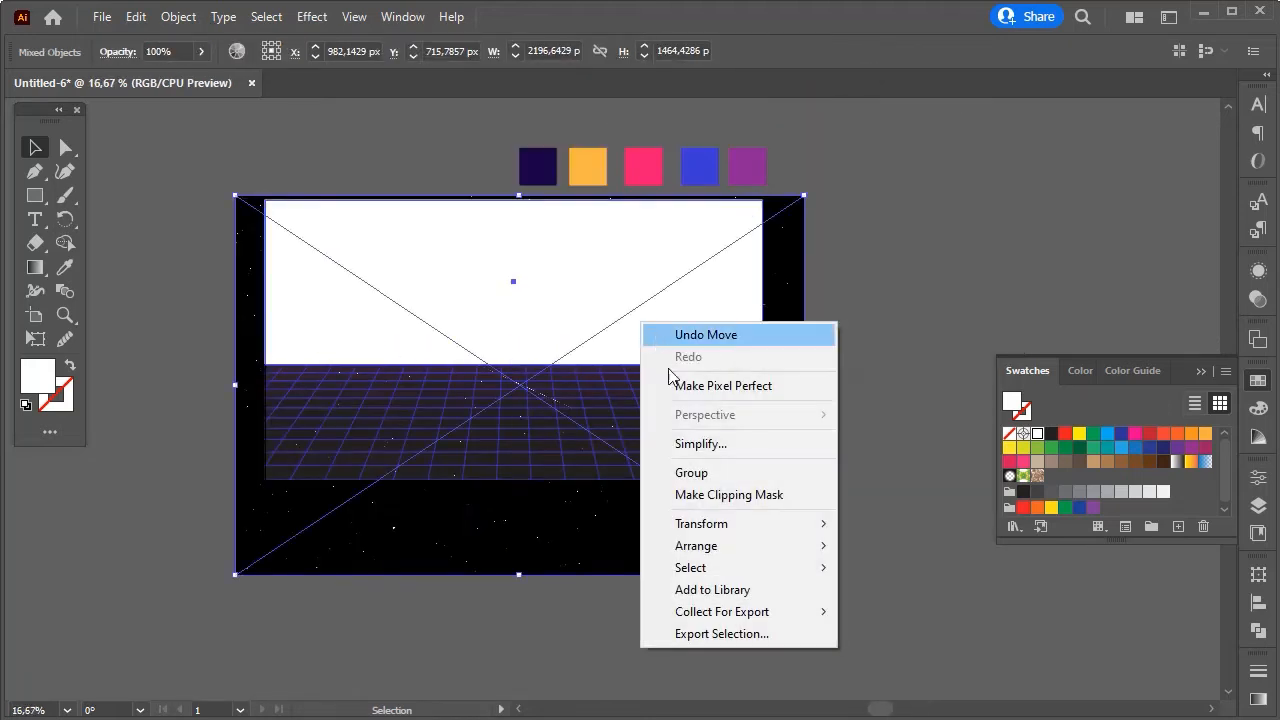
pyautogui.click(729, 494)
pyautogui.click(815, 496)
pyautogui.scroll(1, 380, 480)
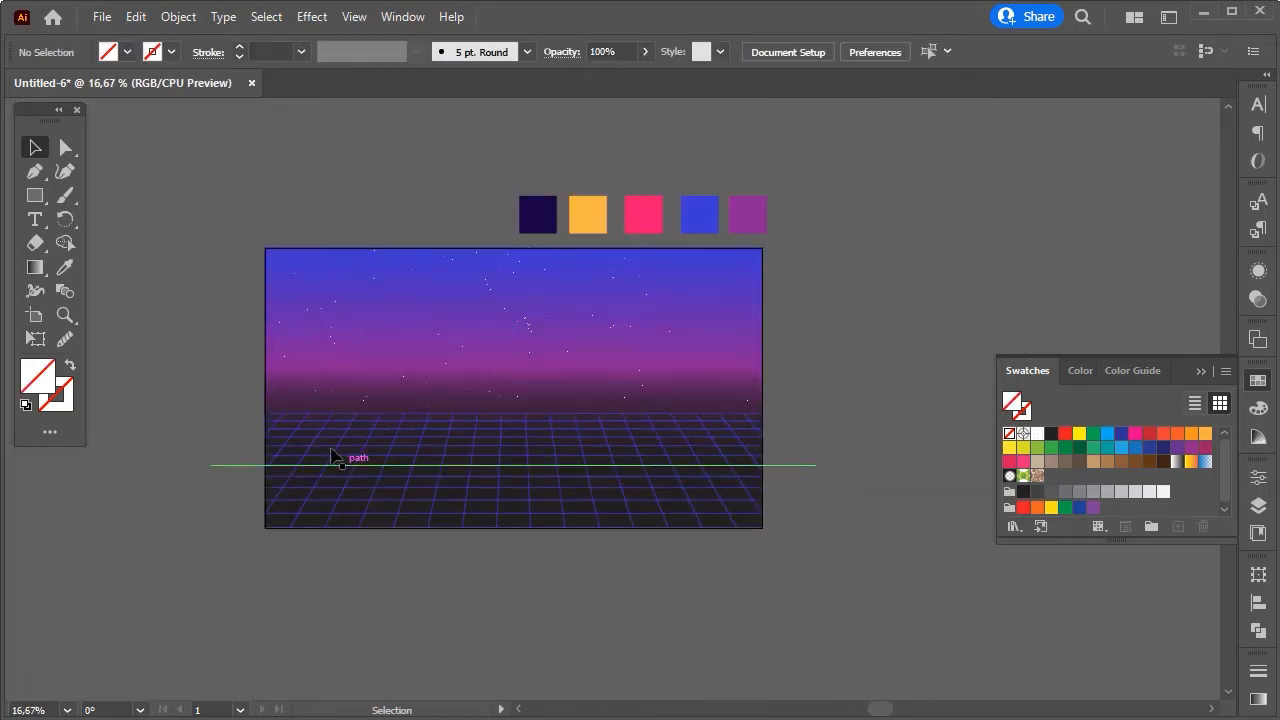
pyautogui.scroll(2, 335, 460)
pyautogui.scroll(1, 371, 466)
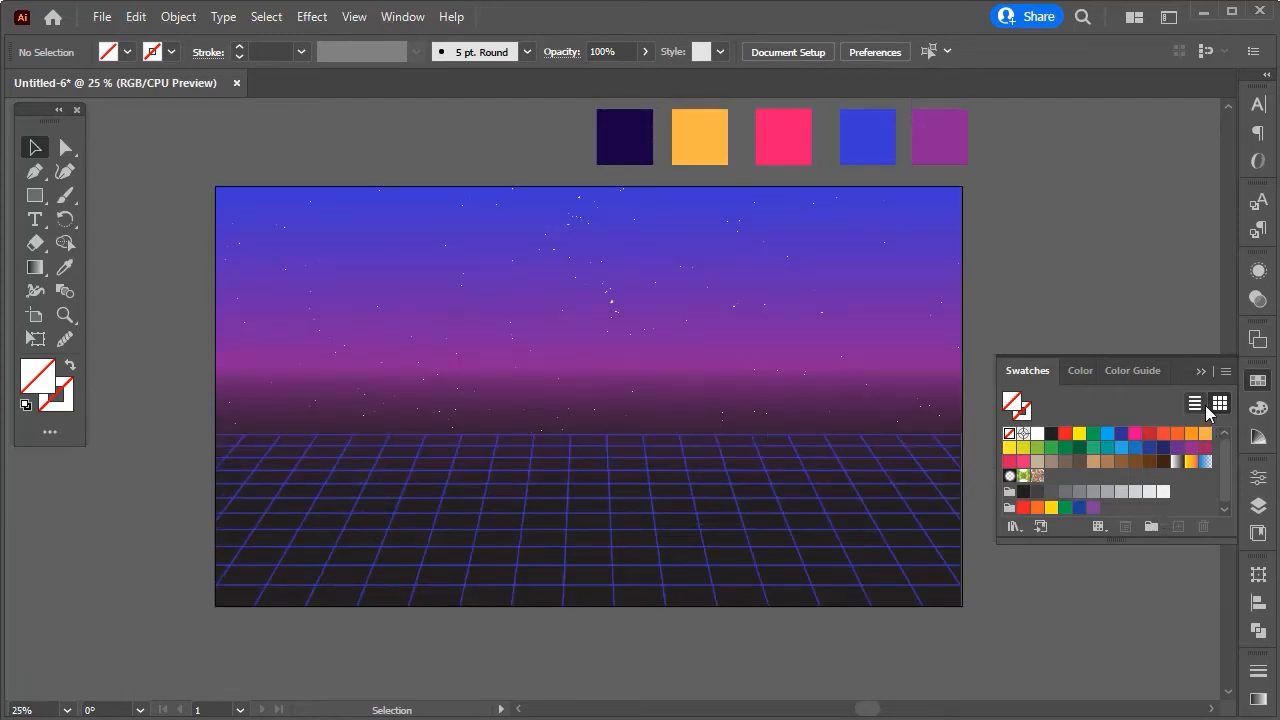
pyautogui.click(1200, 373)
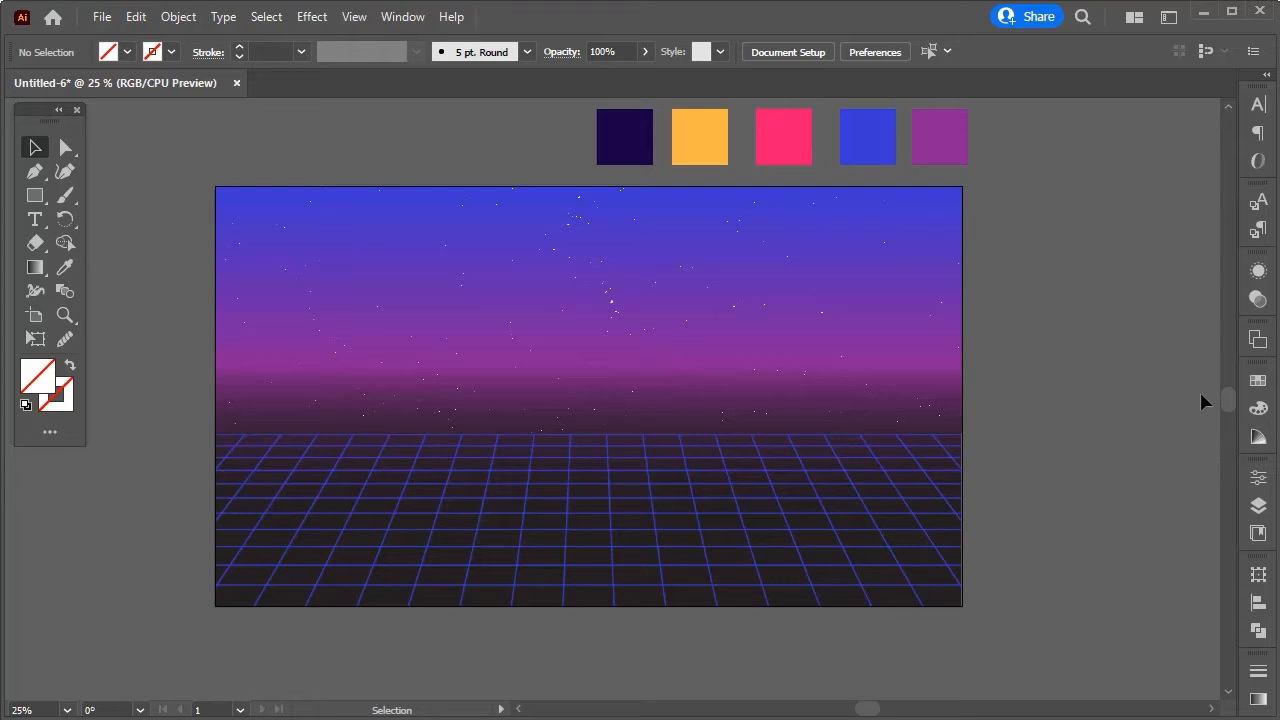
# Create a layer named Moon above the Star layer.
pyautogui.click(1259, 506)
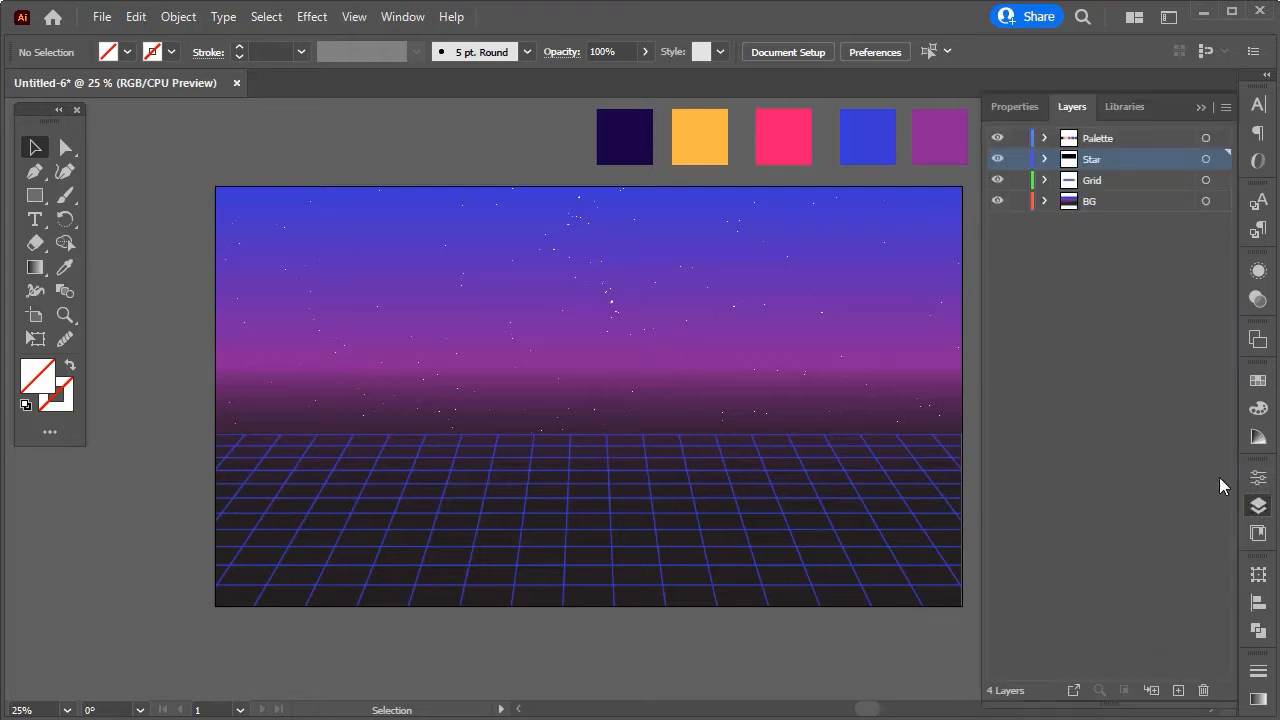
pyautogui.click(1178, 690)
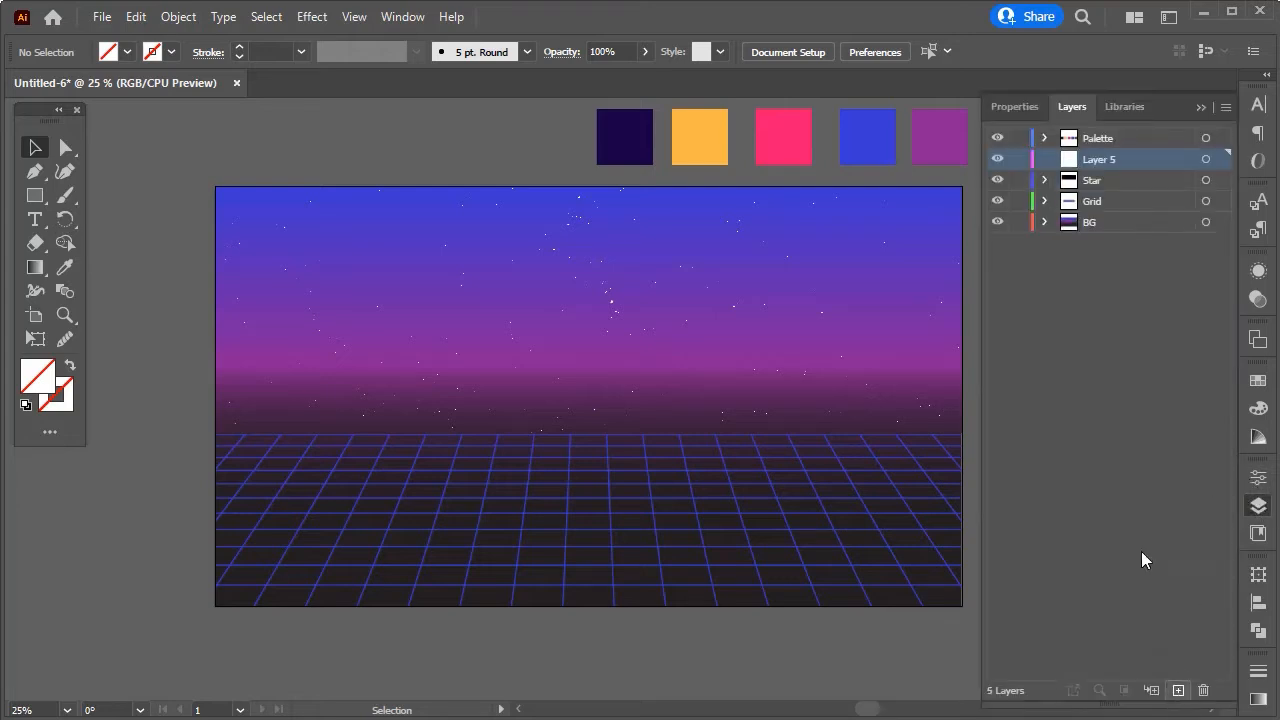
pyautogui.doubleClick(1097, 162)
pyautogui.write('Moon')
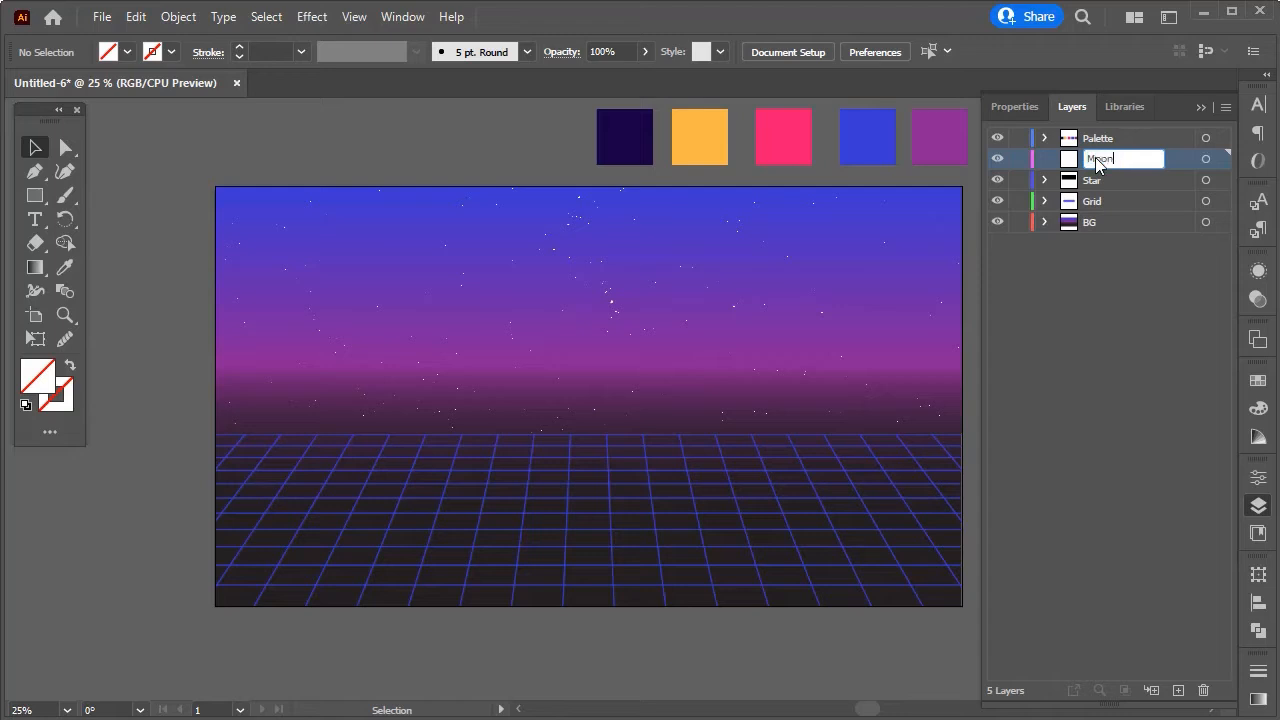
pyautogui.click(1199, 106)
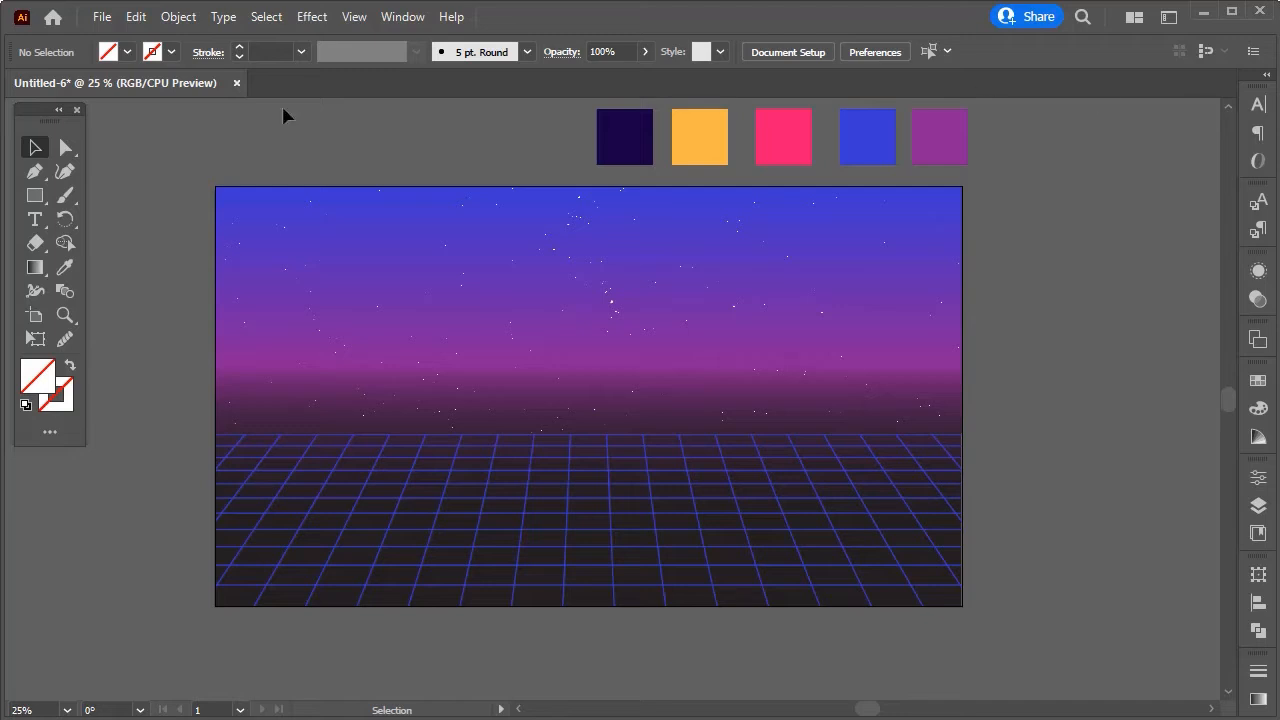
# Draw a large circle centred on the horizon line on the Moon layer and fill it with the palette's orange using the Eyedropper.
pyautogui.click(34, 195)
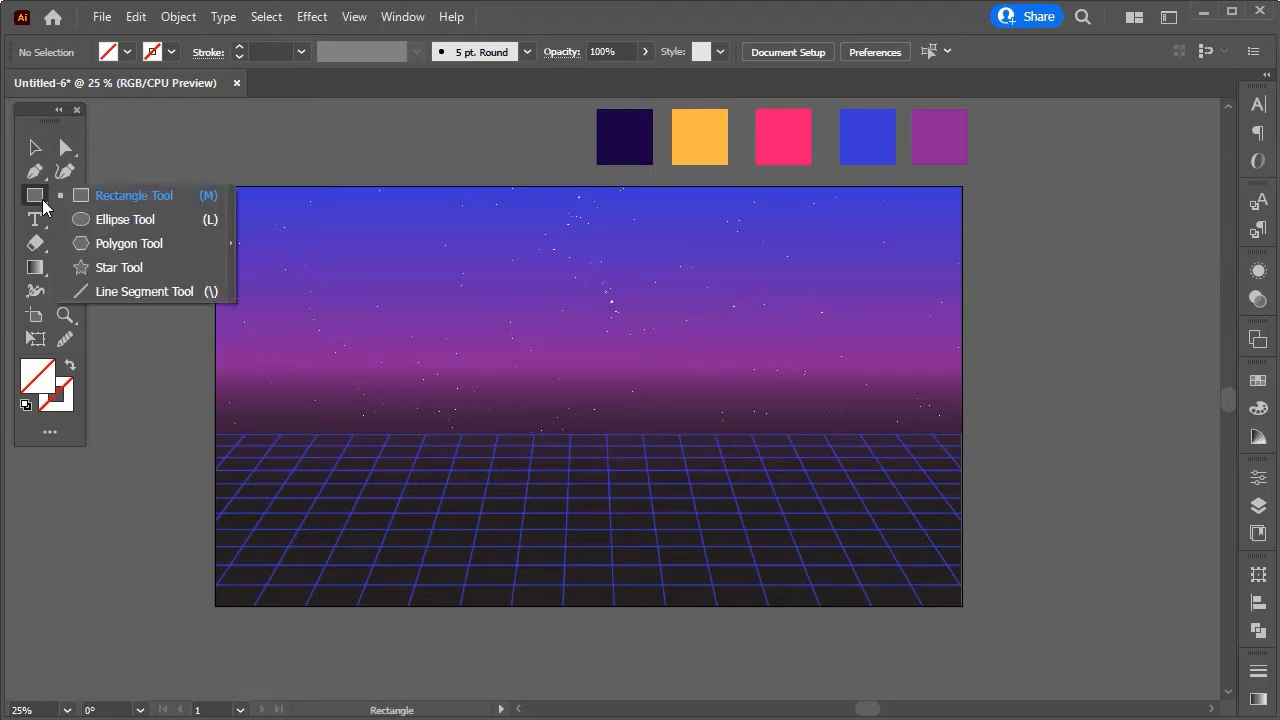
pyautogui.click(125, 221)
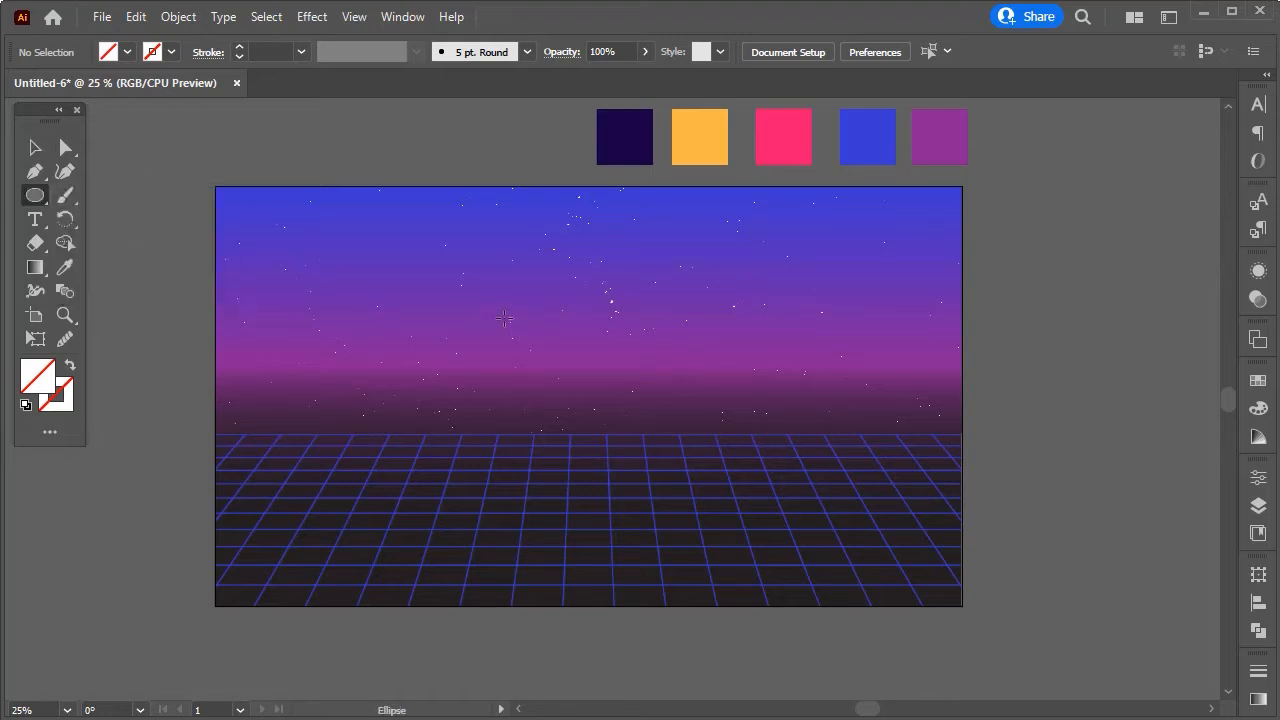
pyautogui.moveTo(675, 432)
pyautogui.mouseDown()
pyautogui.moveTo(849, 503)
pyautogui.moveTo(820, 502)
pyautogui.mouseUp()
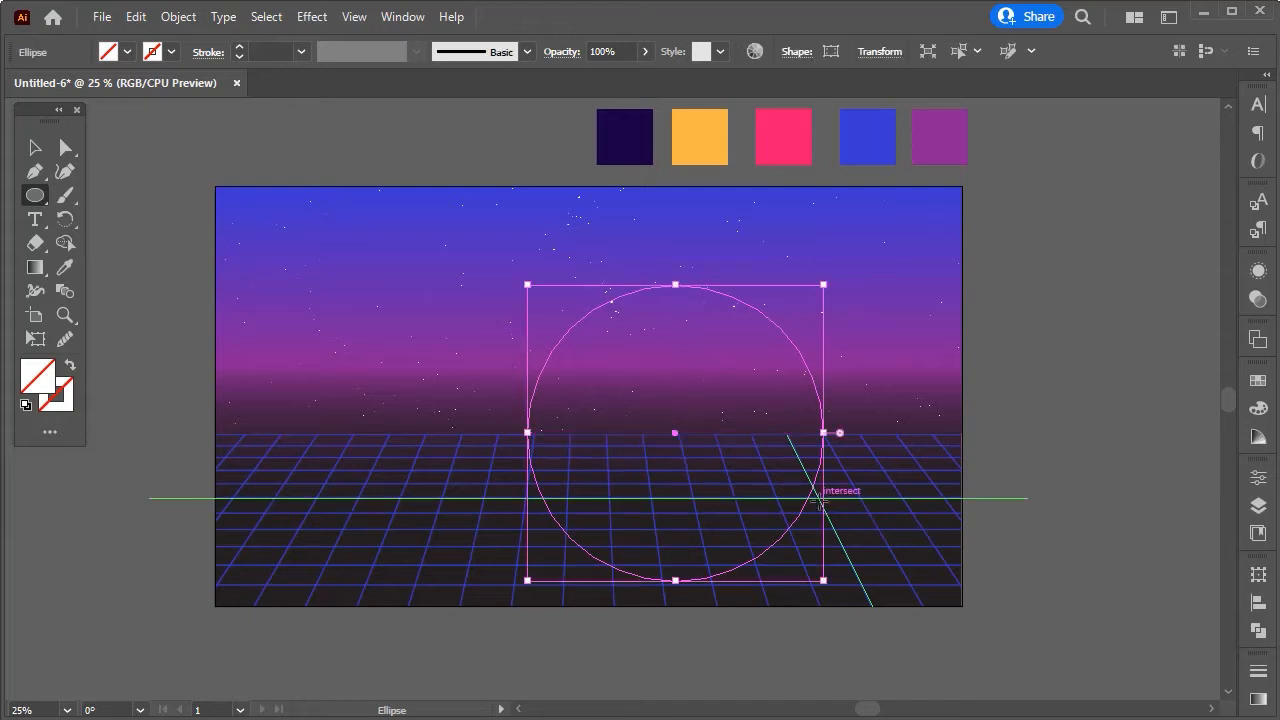
pyautogui.doubleClick(43, 380)
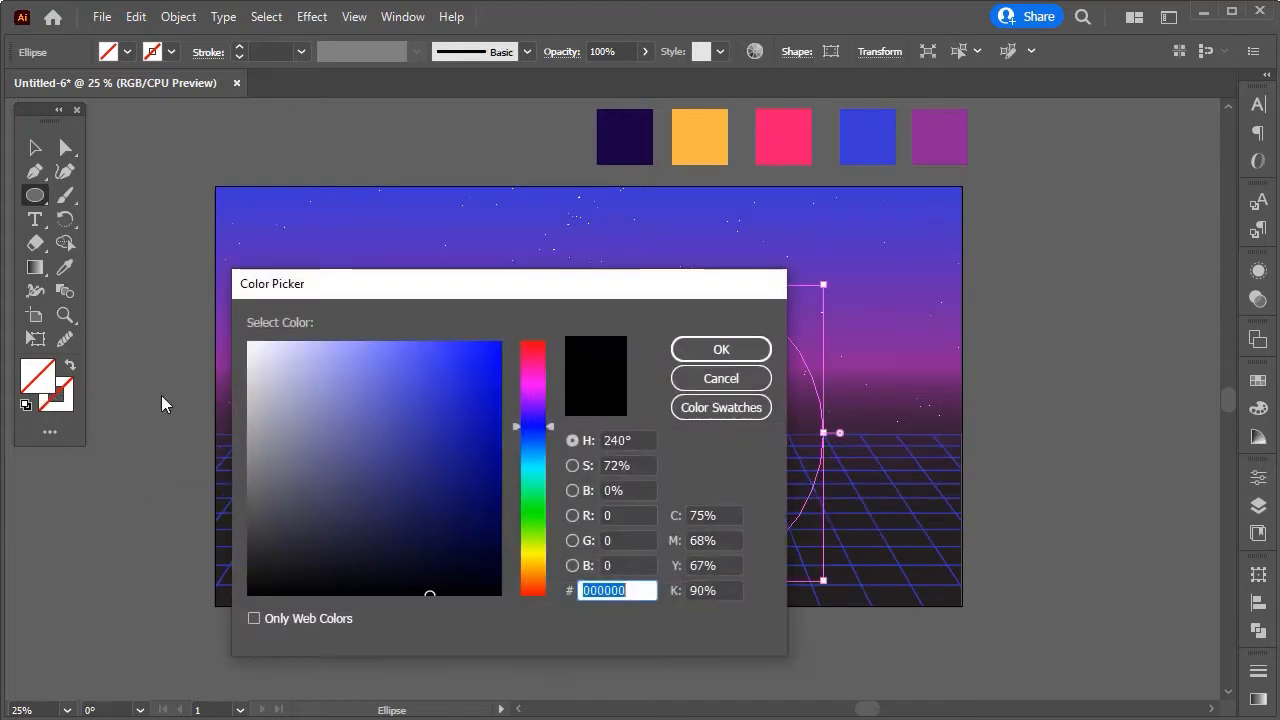
pyautogui.click(736, 384)
pyautogui.click(62, 276)
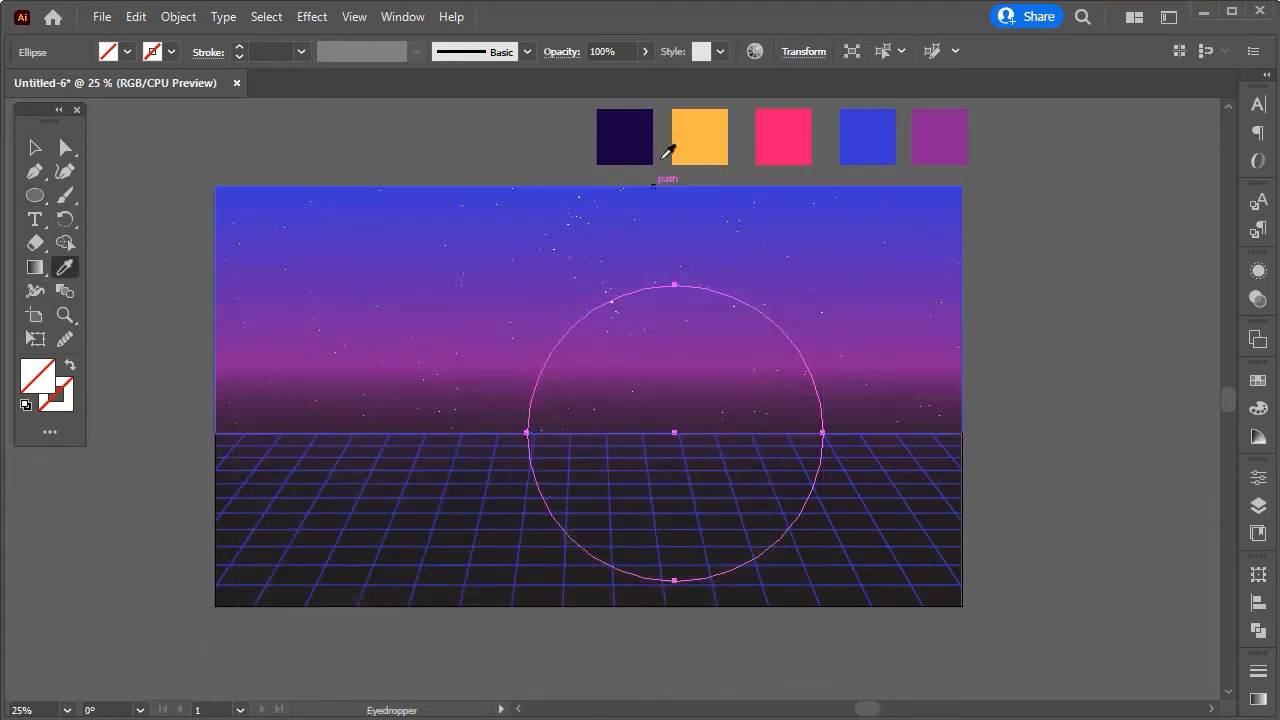
pyautogui.click(690, 135)
pyautogui.click(35, 147)
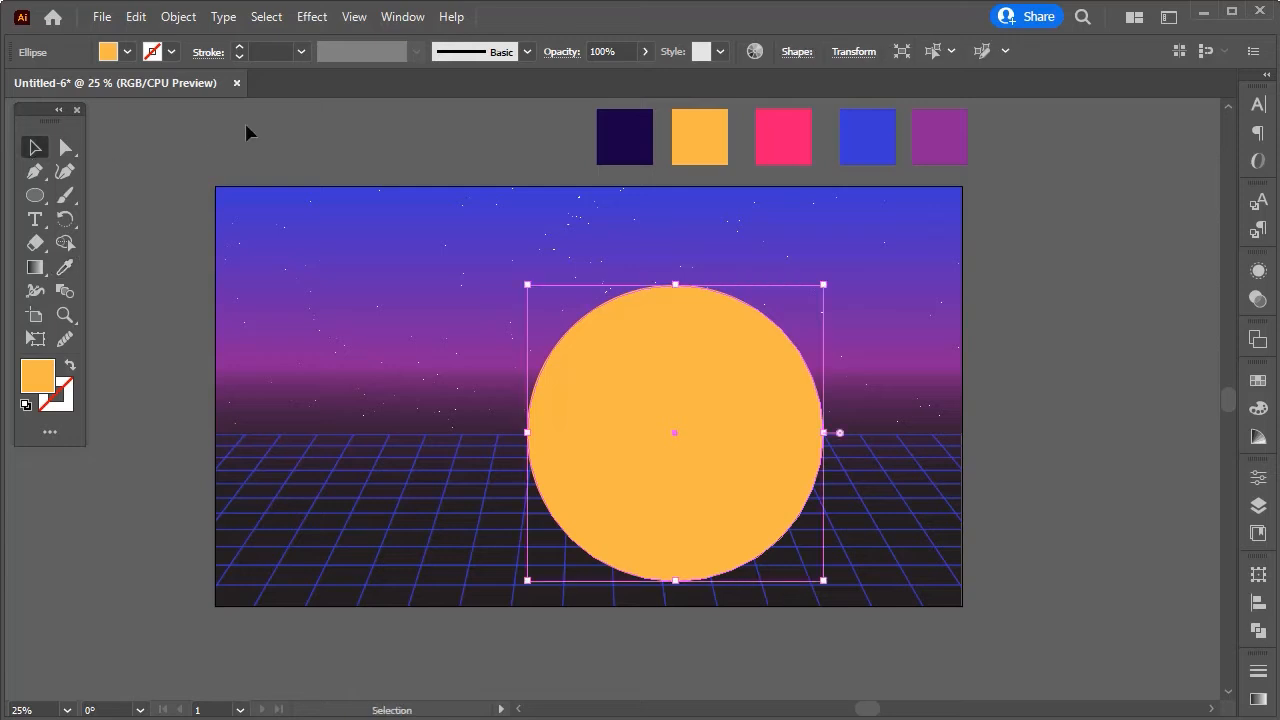
# Raise the orange circle so most of it sits above the horizon and centre it horizontally on the artboard.
pyautogui.click(526, 317)
pyautogui.moveTo(660, 463); pyautogui.dragTo(596, 424)
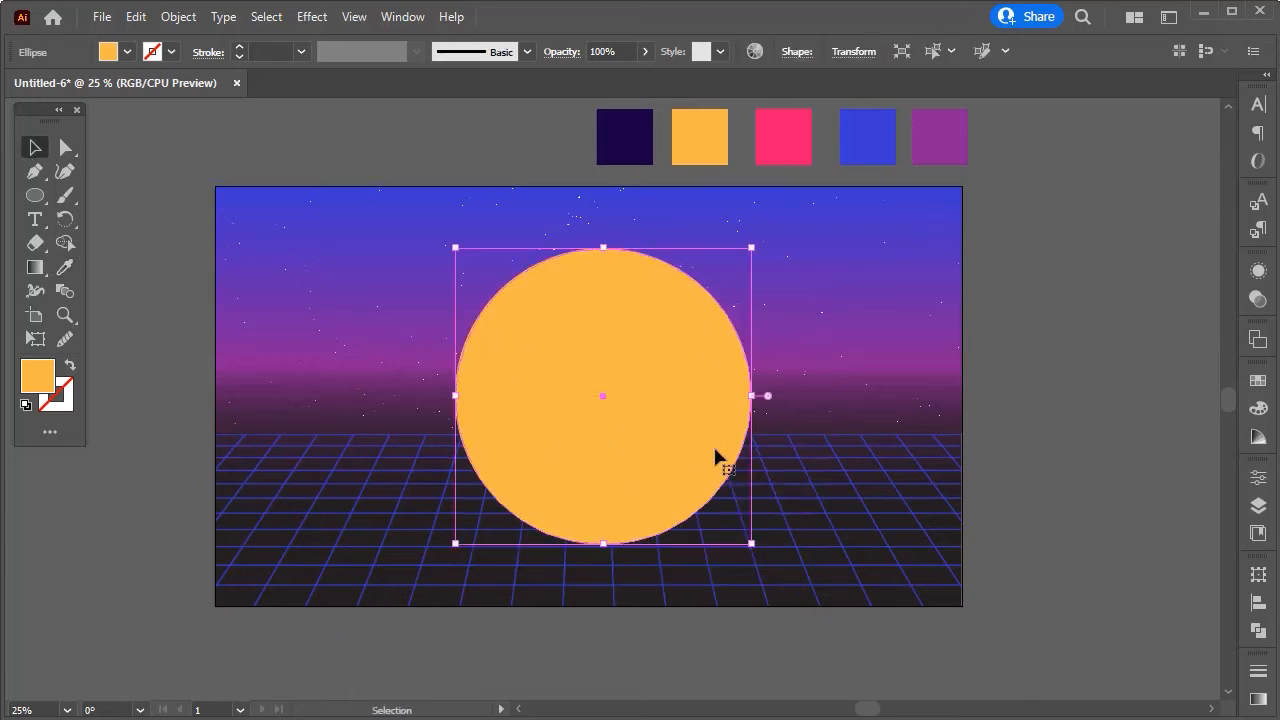
pyautogui.click(1258, 602)
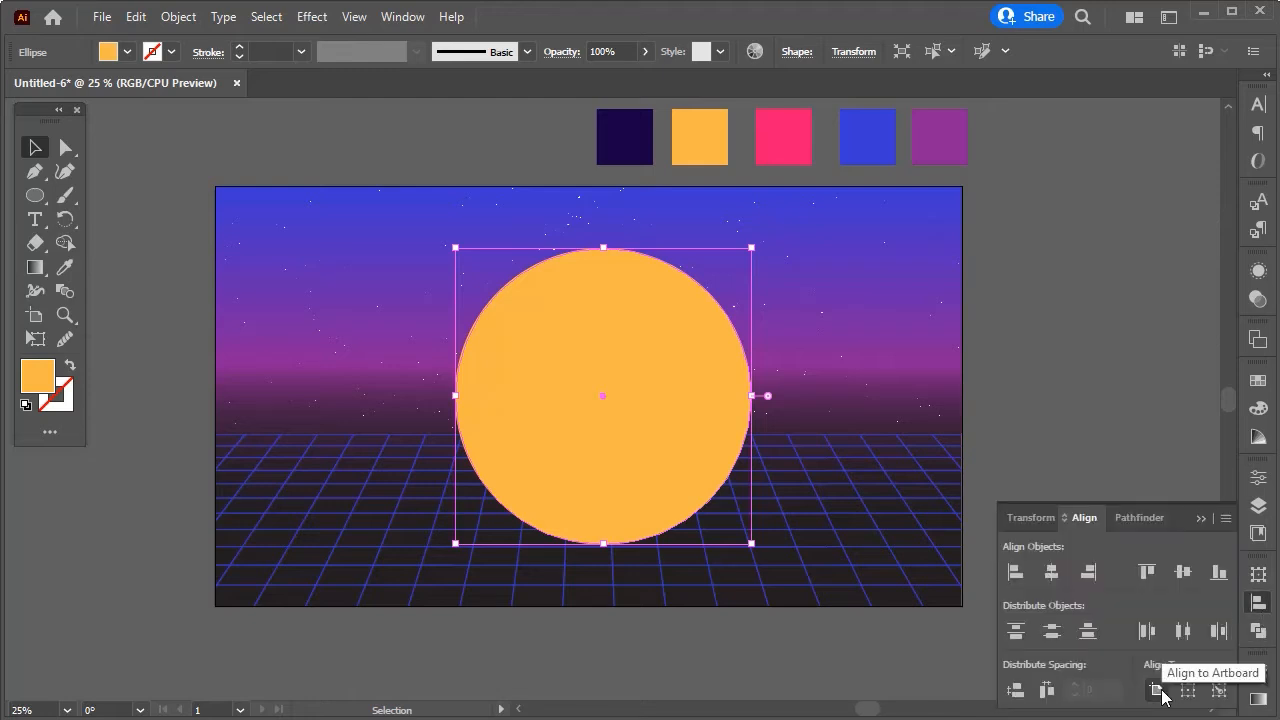
pyautogui.click(1162, 690)
pyautogui.click(1051, 572)
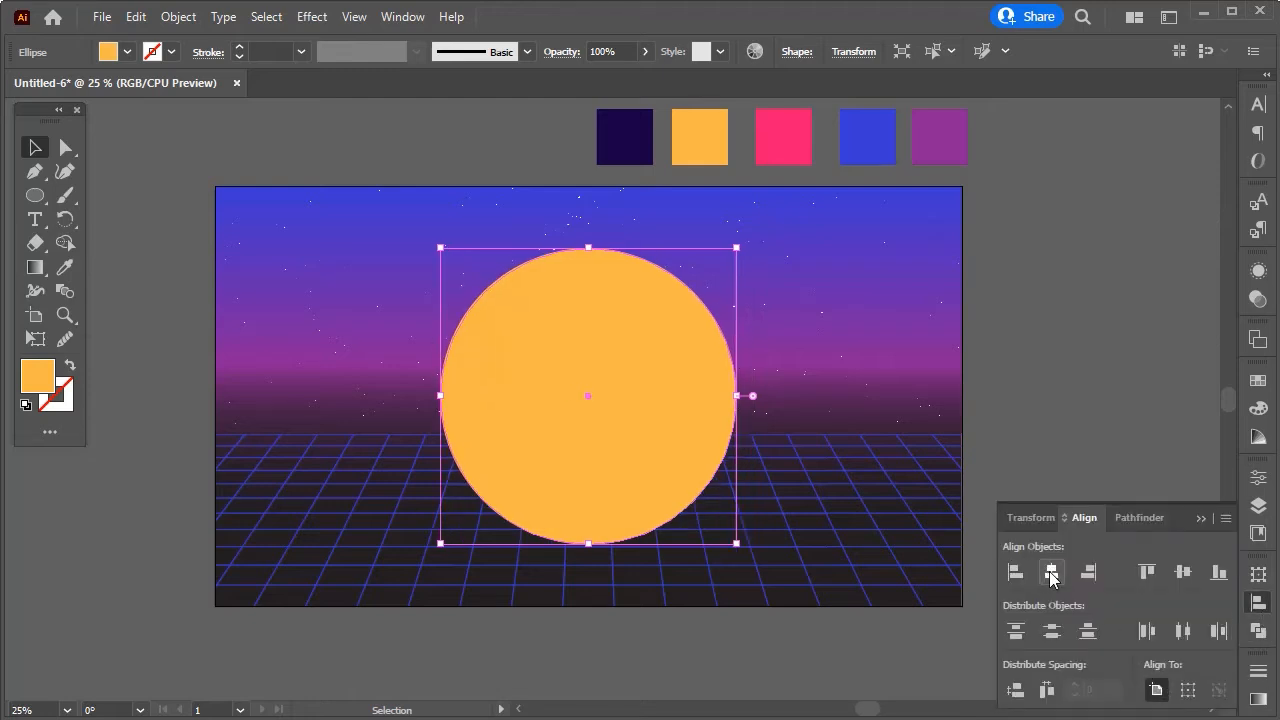
pyautogui.click(1201, 518)
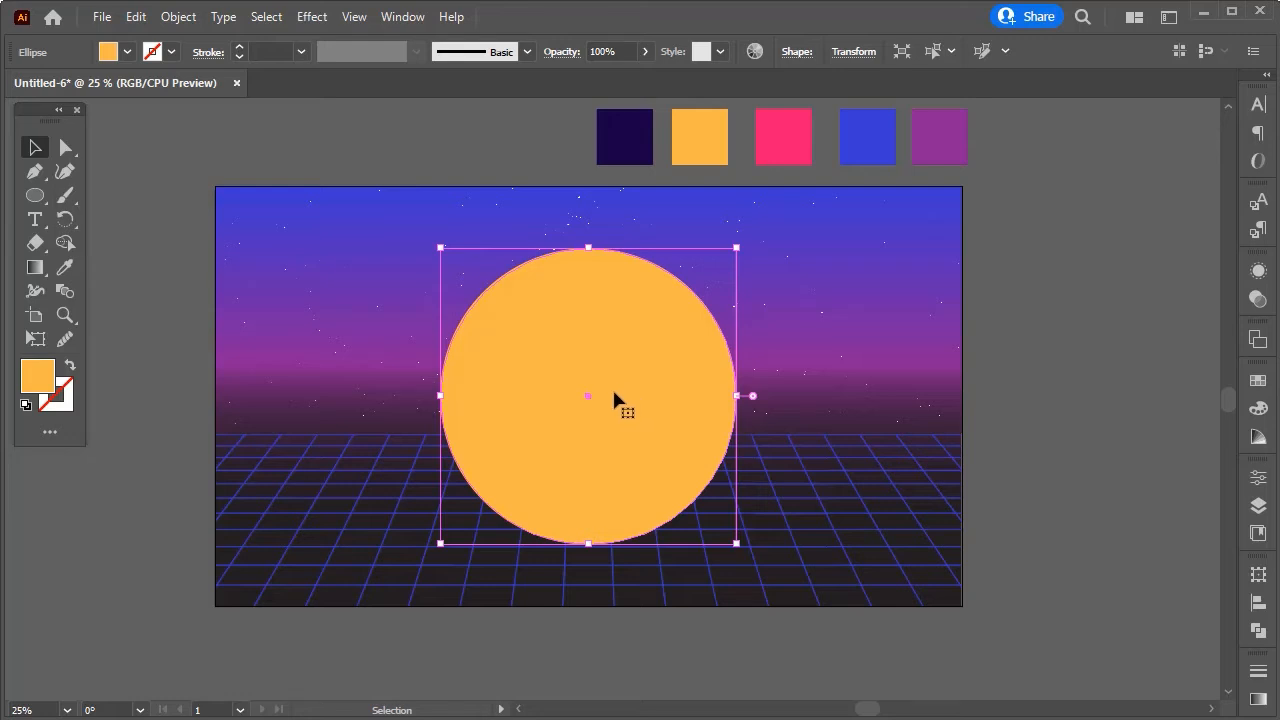
# Draw a rectangle wider than the circle, from the horizon down to the artboard's bottom edge, covering the circle's lower part.
pyautogui.scroll(-1, 458, 410)
pyautogui.click(35, 195)
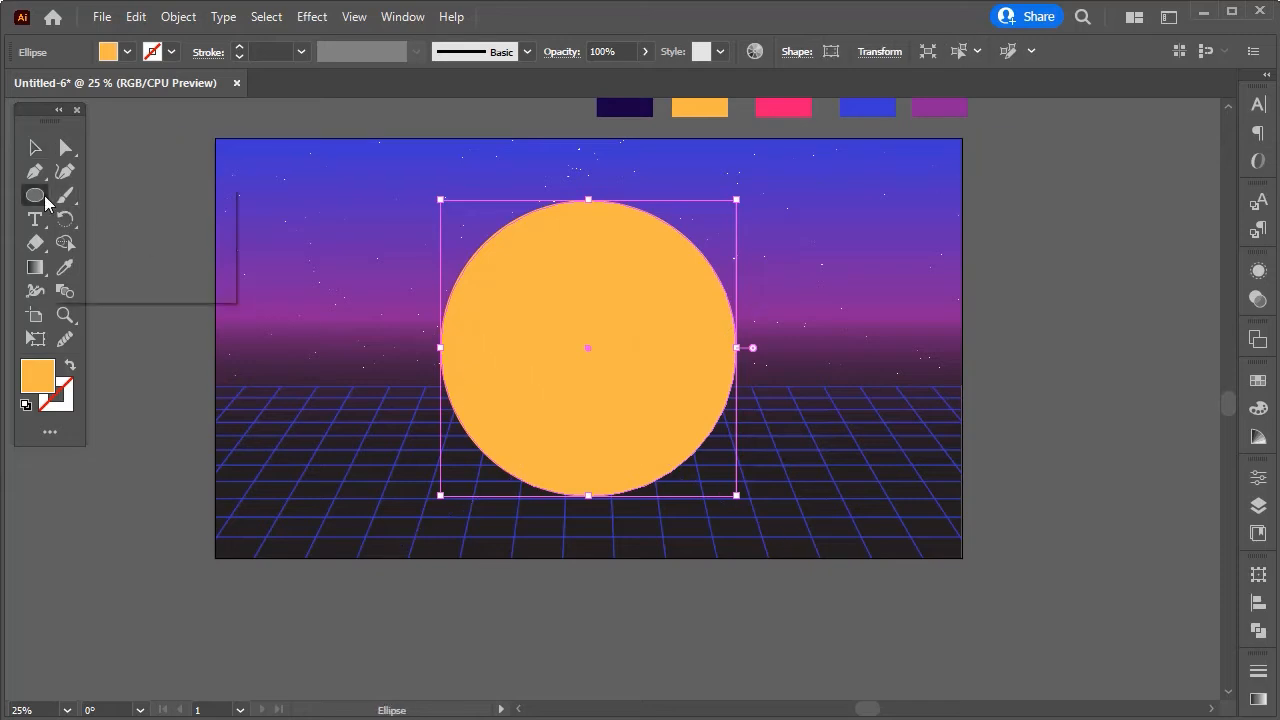
pyautogui.moveTo(45, 203); pyautogui.dragTo(120, 191)
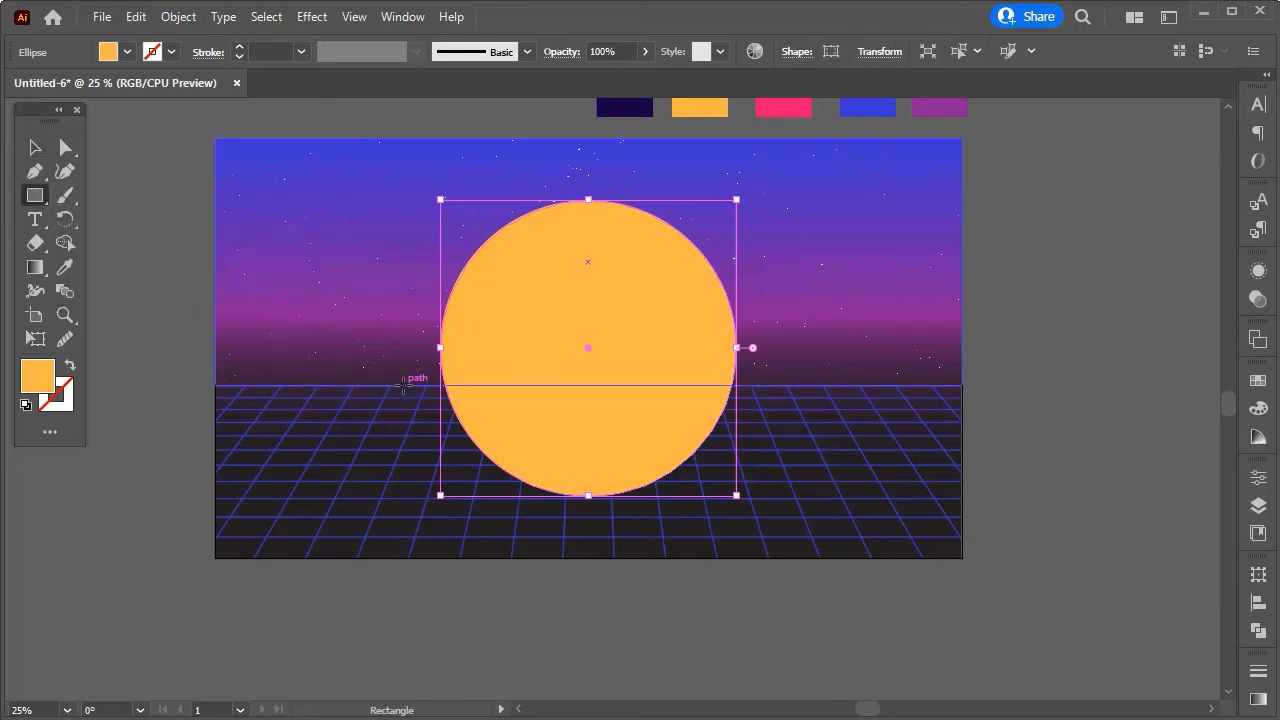
pyautogui.moveTo(403, 385); pyautogui.dragTo(818, 557)
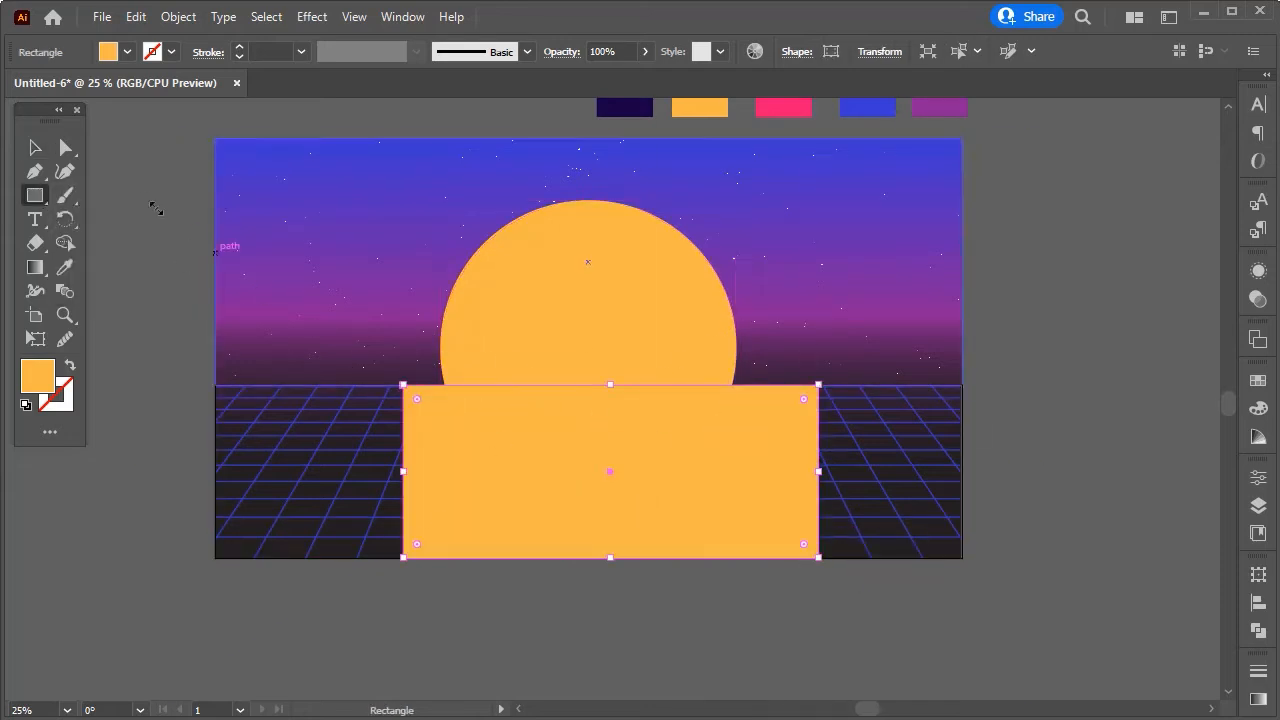
# Split the orange circle and the rectangle into separate pieces with Pathfinder Divide.
pyautogui.click(33, 150)
pyautogui.keyDown('shift'); pyautogui.click(584, 310); pyautogui.keyUp('shift')
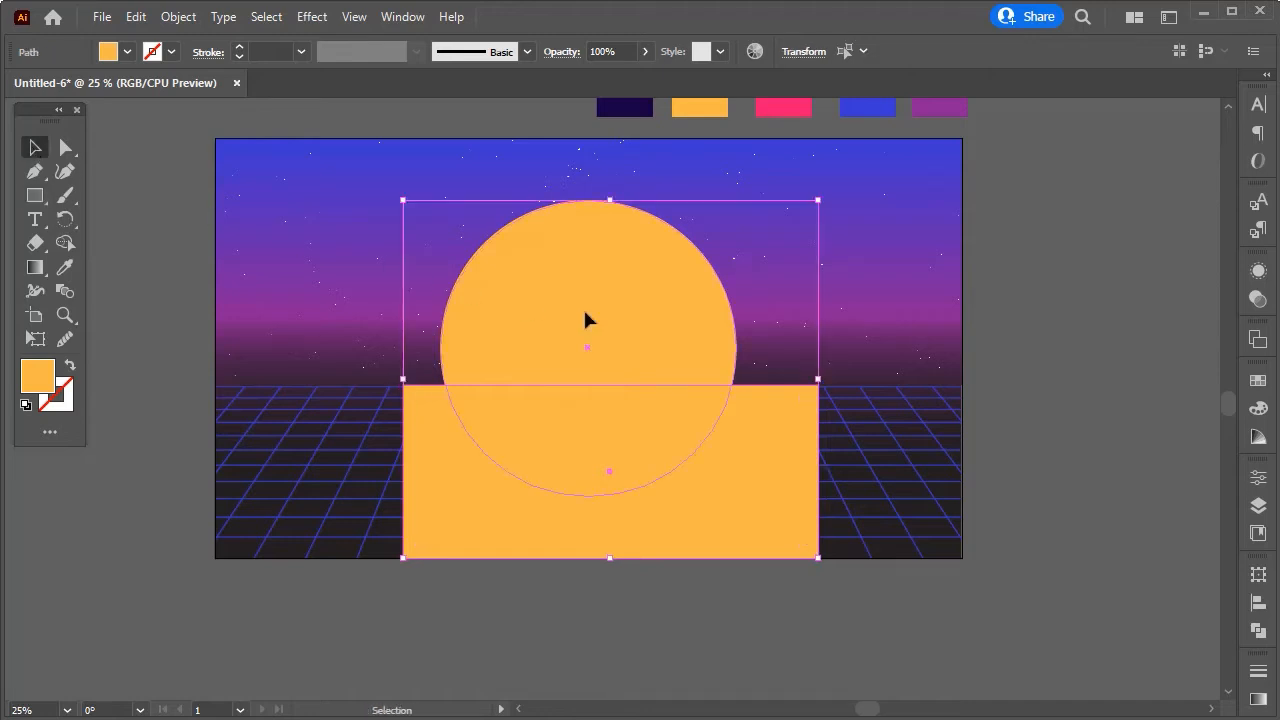
pyautogui.rightClick(586, 313)
pyautogui.click(612, 300)
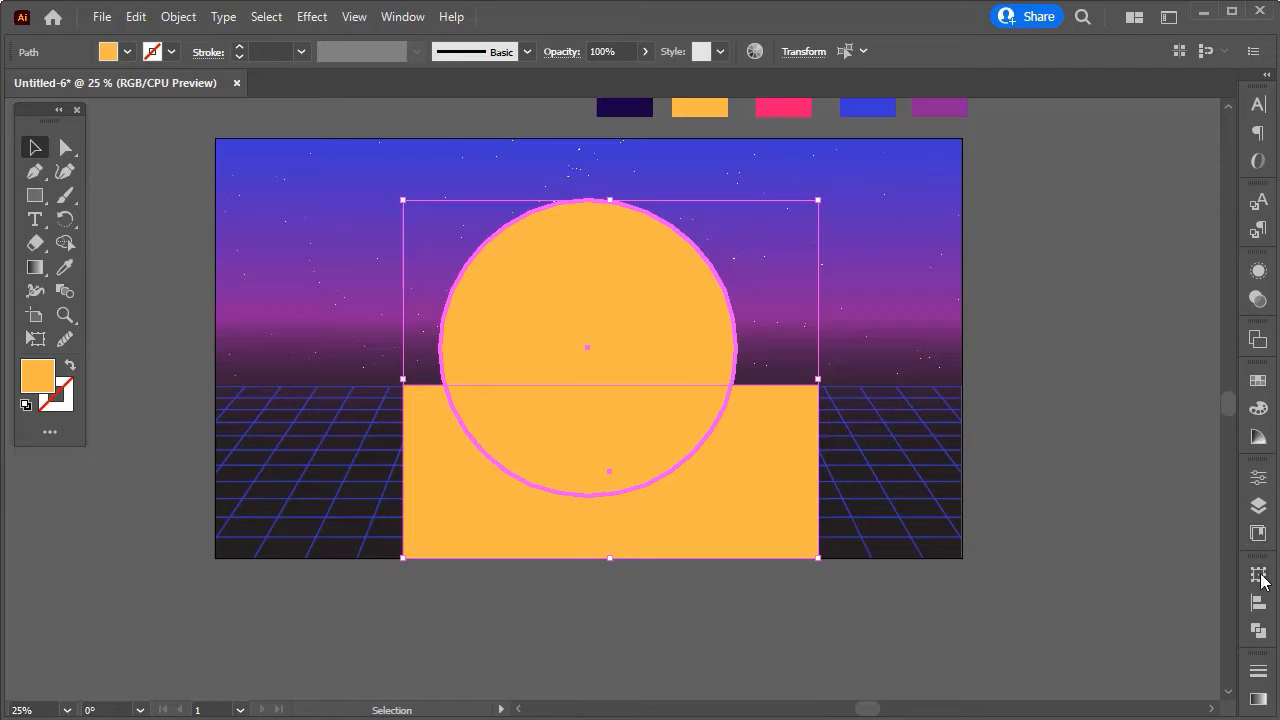
pyautogui.click(1259, 631)
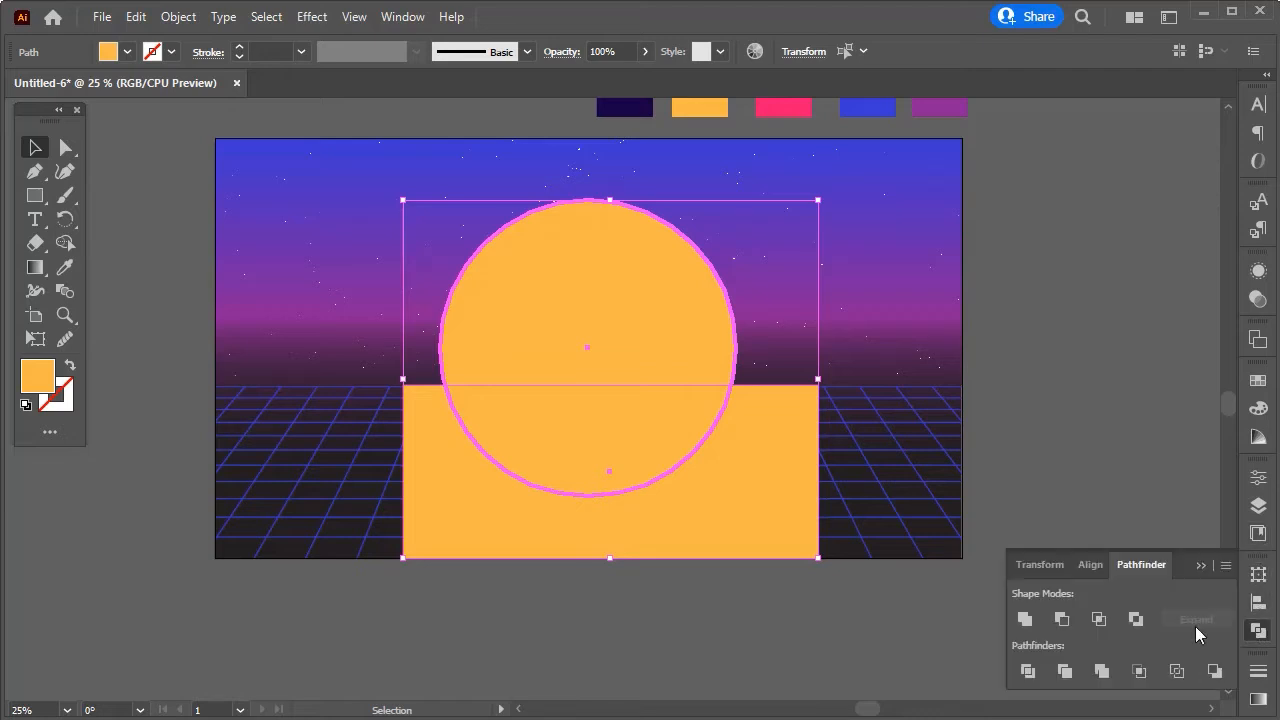
pyautogui.click(1027, 671)
pyautogui.click(1201, 565)
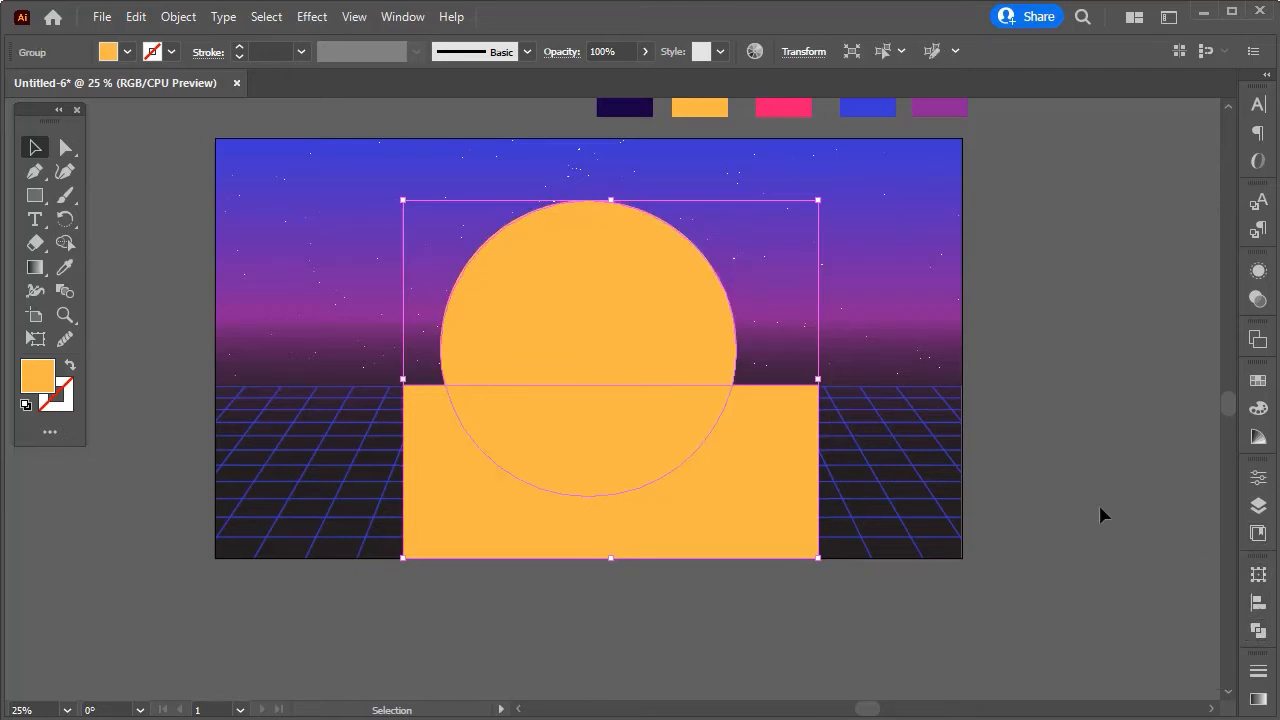
# Ungroup the divided shapes and delete the circle's part below the horizon together with the rest of the rectangle.
pyautogui.rightClick(633, 344)
pyautogui.click(667, 510)
pyautogui.click(1052, 474)
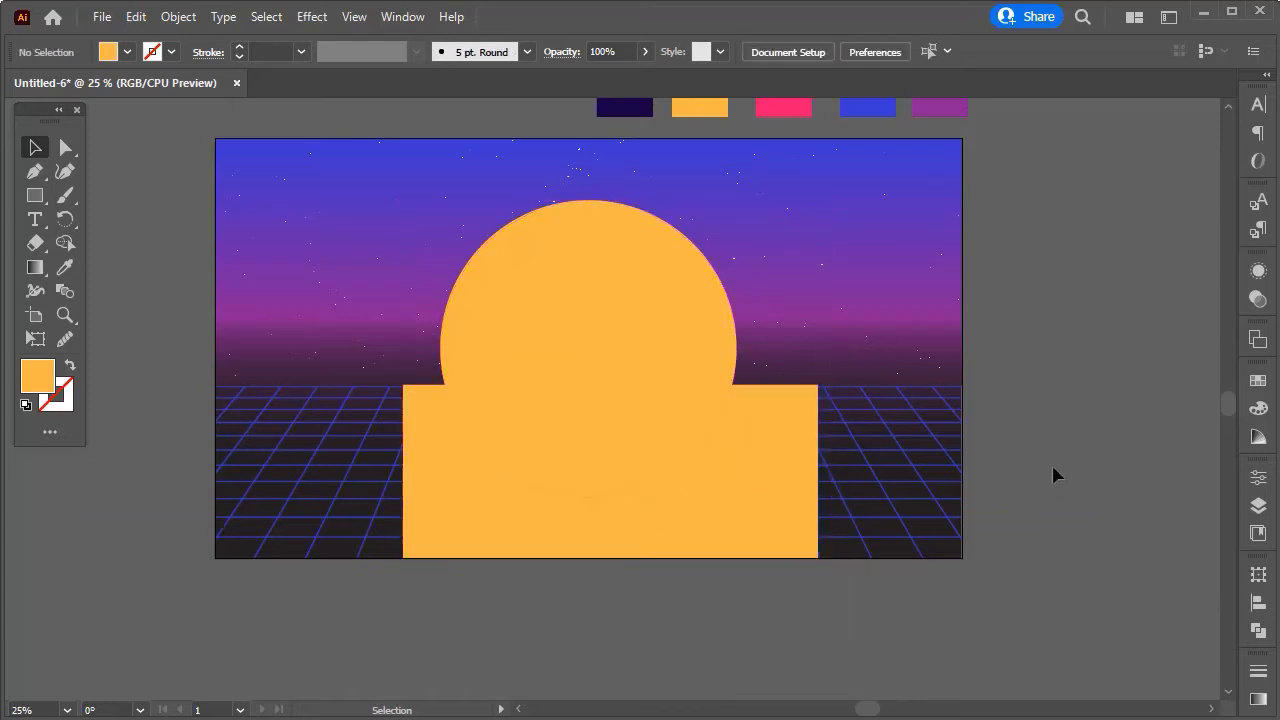
pyautogui.click(572, 459)
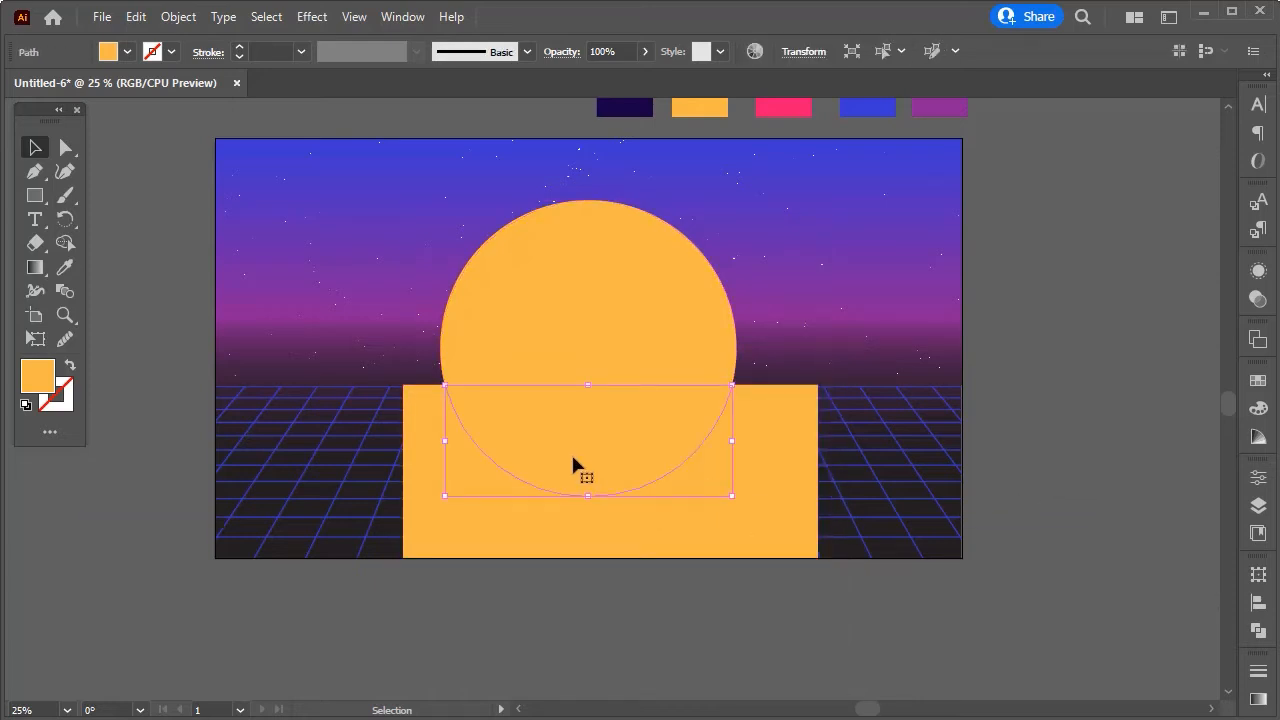
pyautogui.press('Delete')
pyautogui.click(664, 487)
pyautogui.press('Delete')
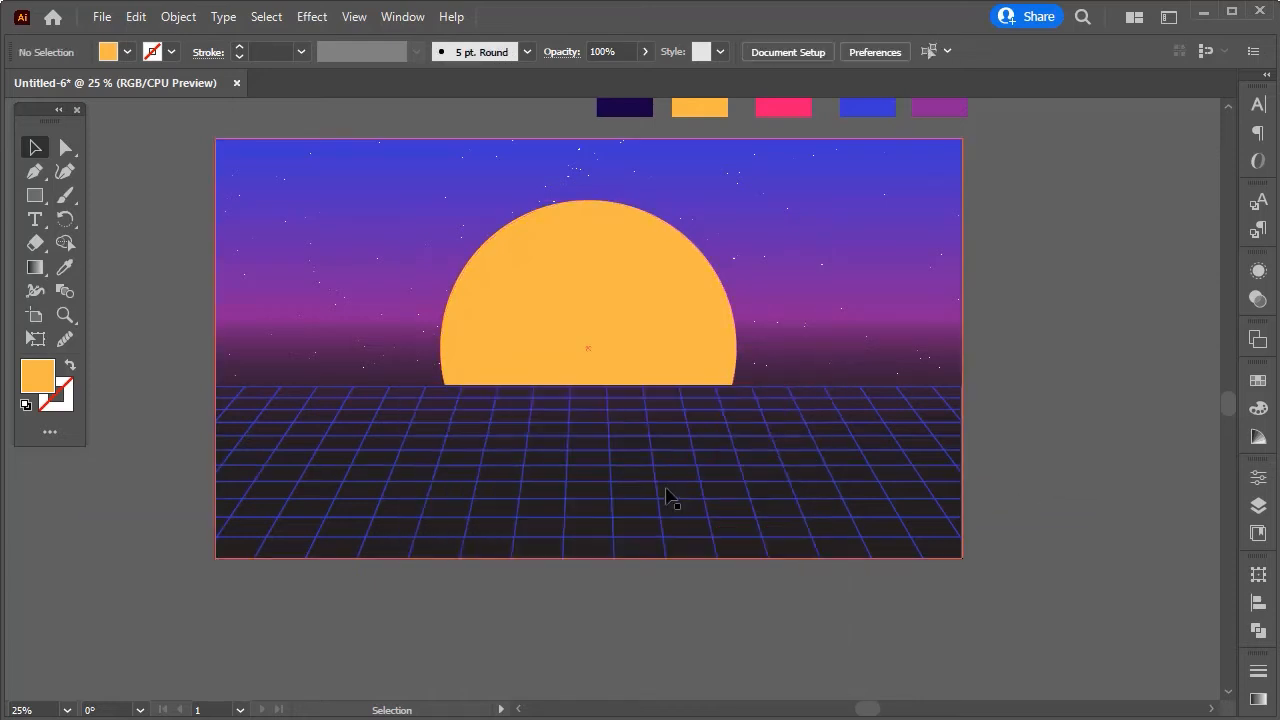
# Scale the orange moon down slightly about its centre and lower it so its flat edge sits on the horizon.
pyautogui.scroll(2, 670, 490)
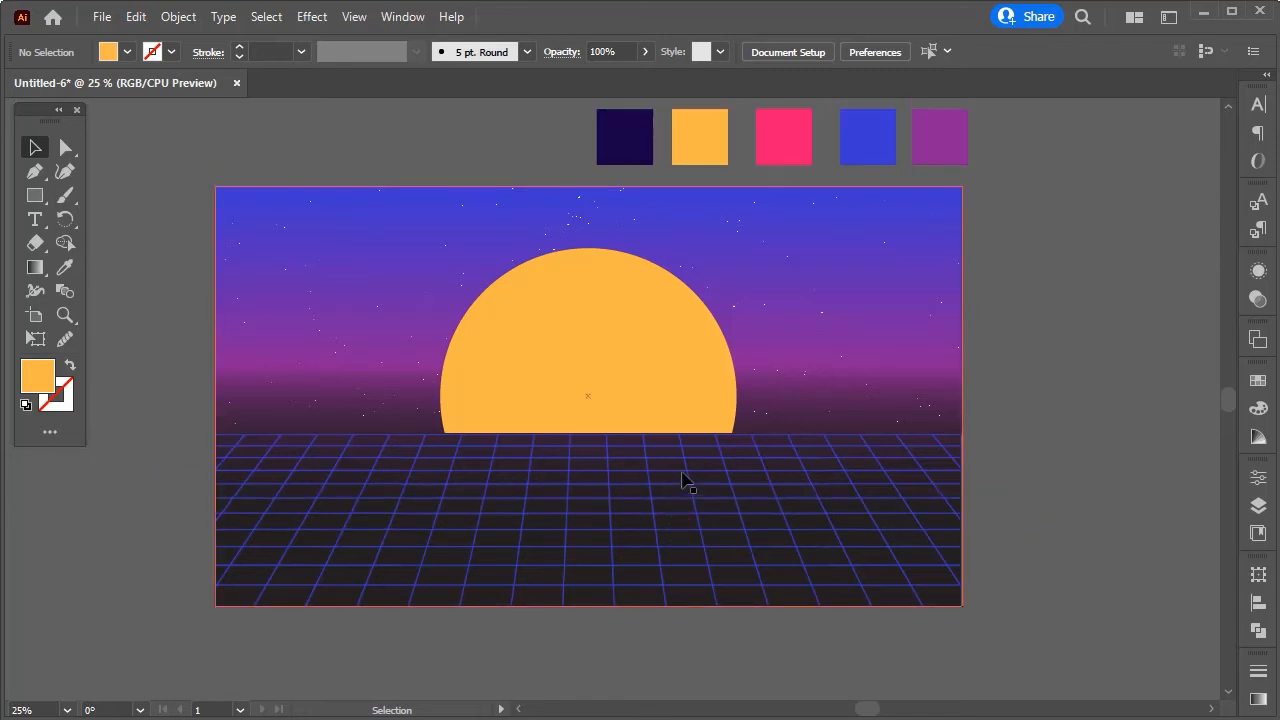
pyautogui.scroll(-1, 688, 455)
pyautogui.scroll(-1, 688, 457)
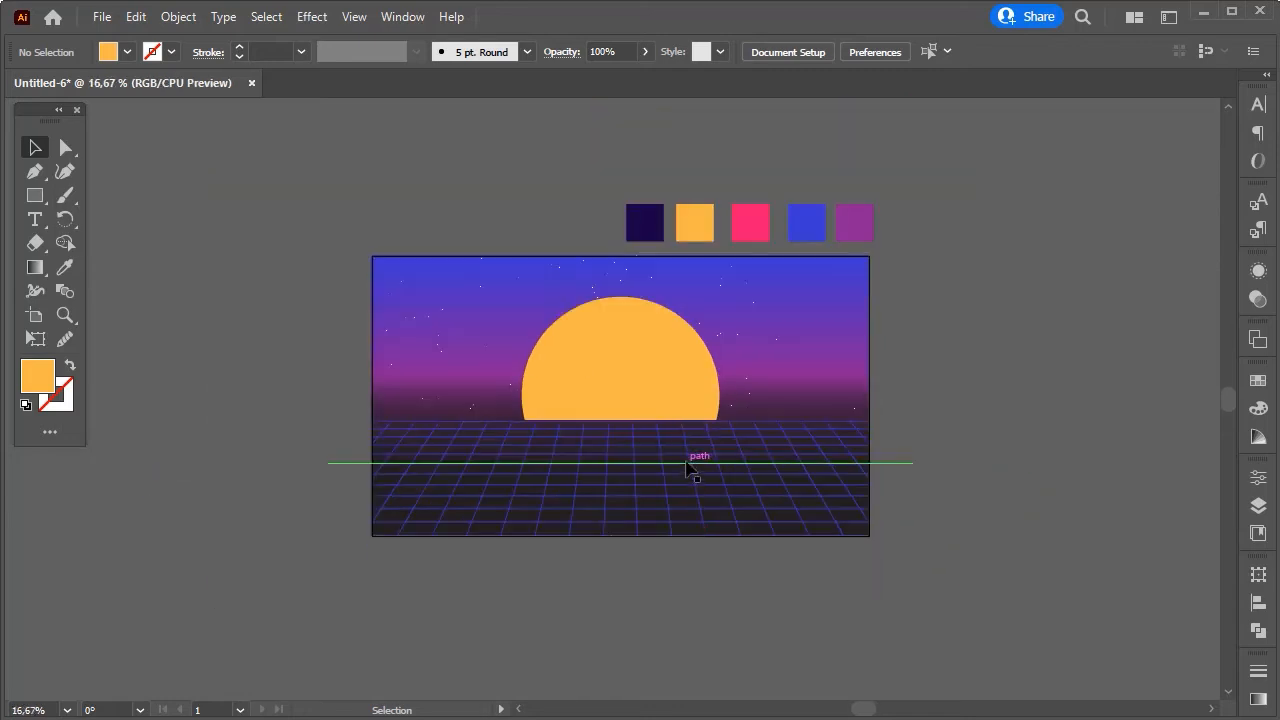
pyautogui.click(640, 386)
pyautogui.scroll(1, 640, 374)
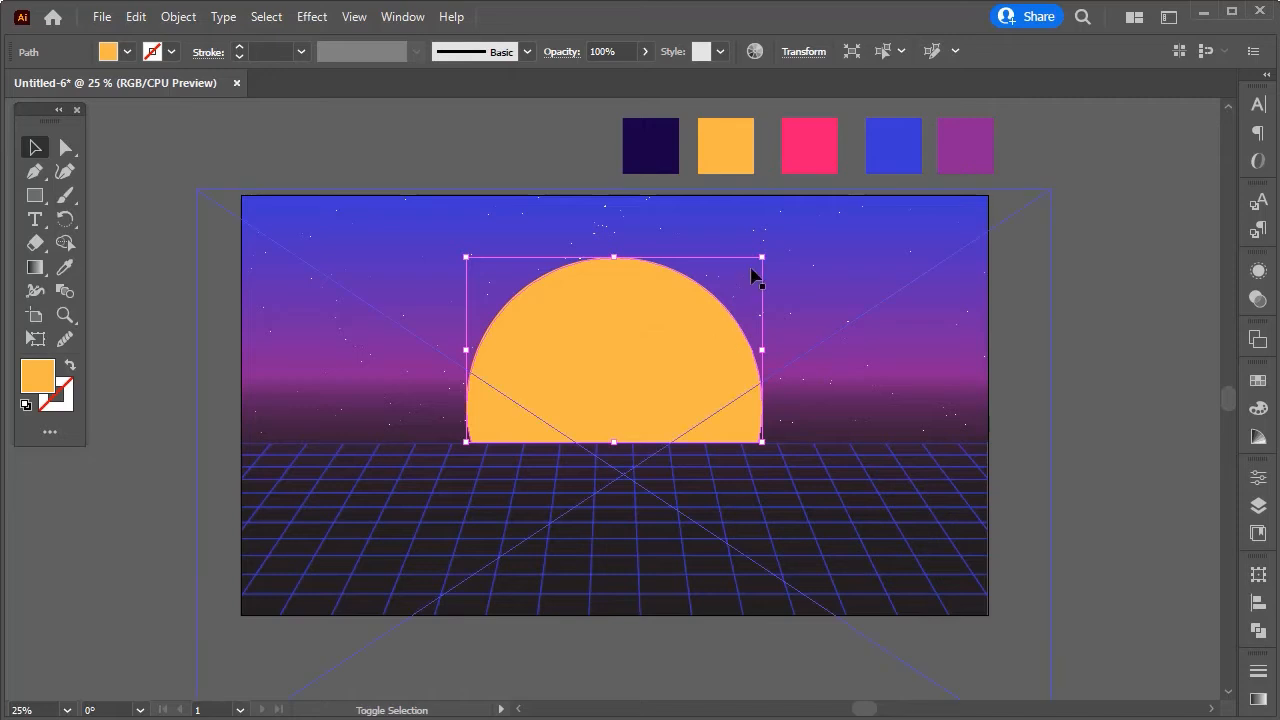
pyautogui.moveTo(762, 258); pyautogui.dragTo(752, 265)
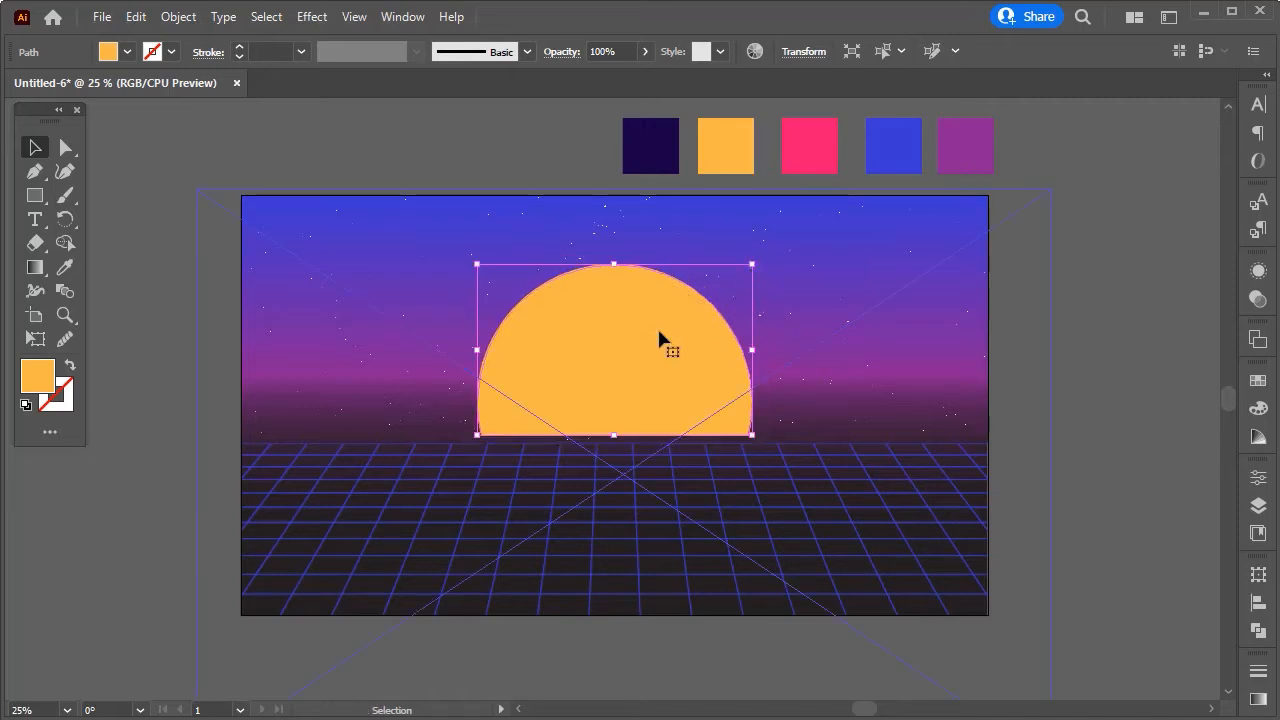
pyautogui.moveTo(648, 358); pyautogui.dragTo(646, 362)
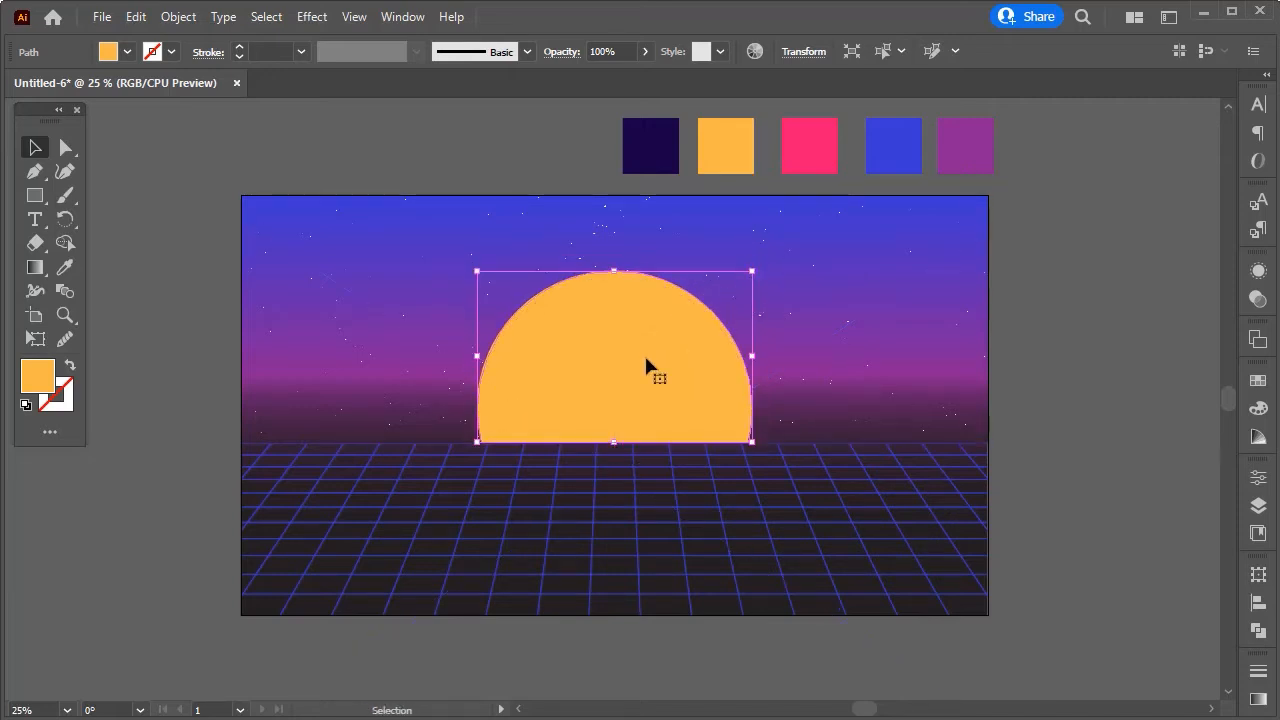
pyautogui.scroll(-1, 712, 367)
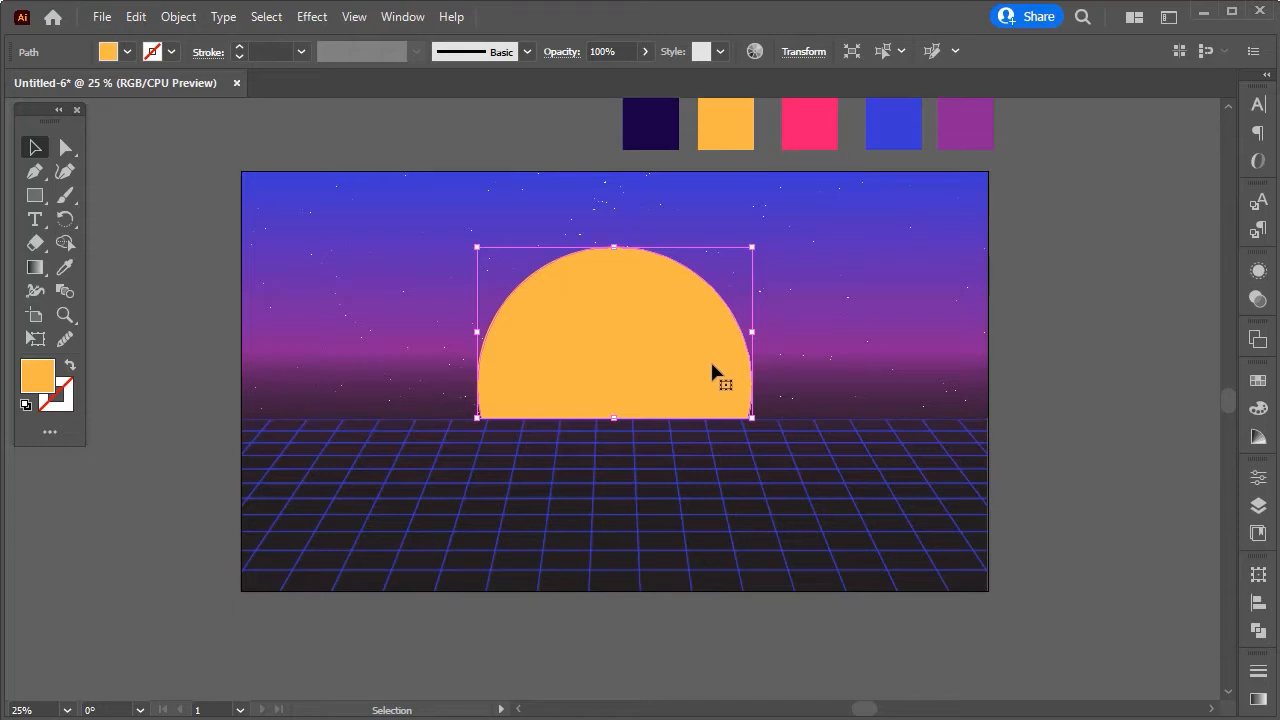
pyautogui.click(1112, 412)
# Draw a thin horizontal bar wider than the moon across its lower part and place it just above the horizon.
pyautogui.scroll(-1, 1106, 414)
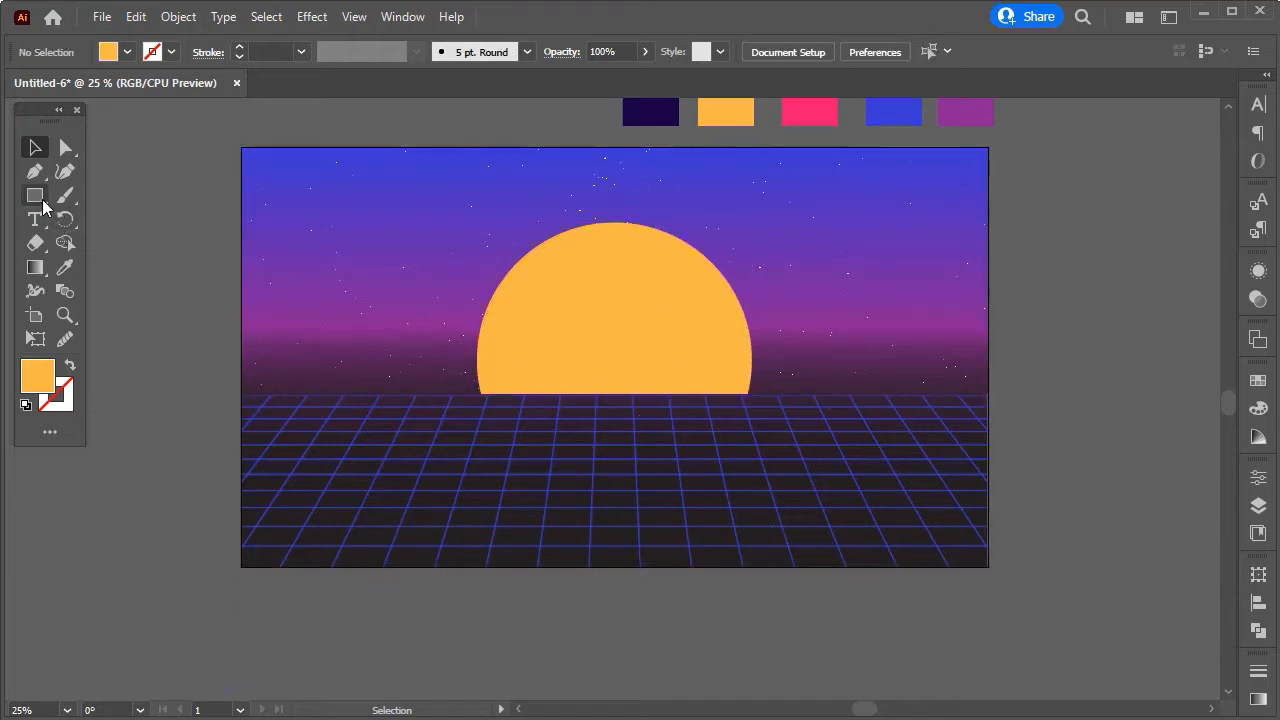
pyautogui.click(40, 198)
pyautogui.scroll(-1, 320, 348)
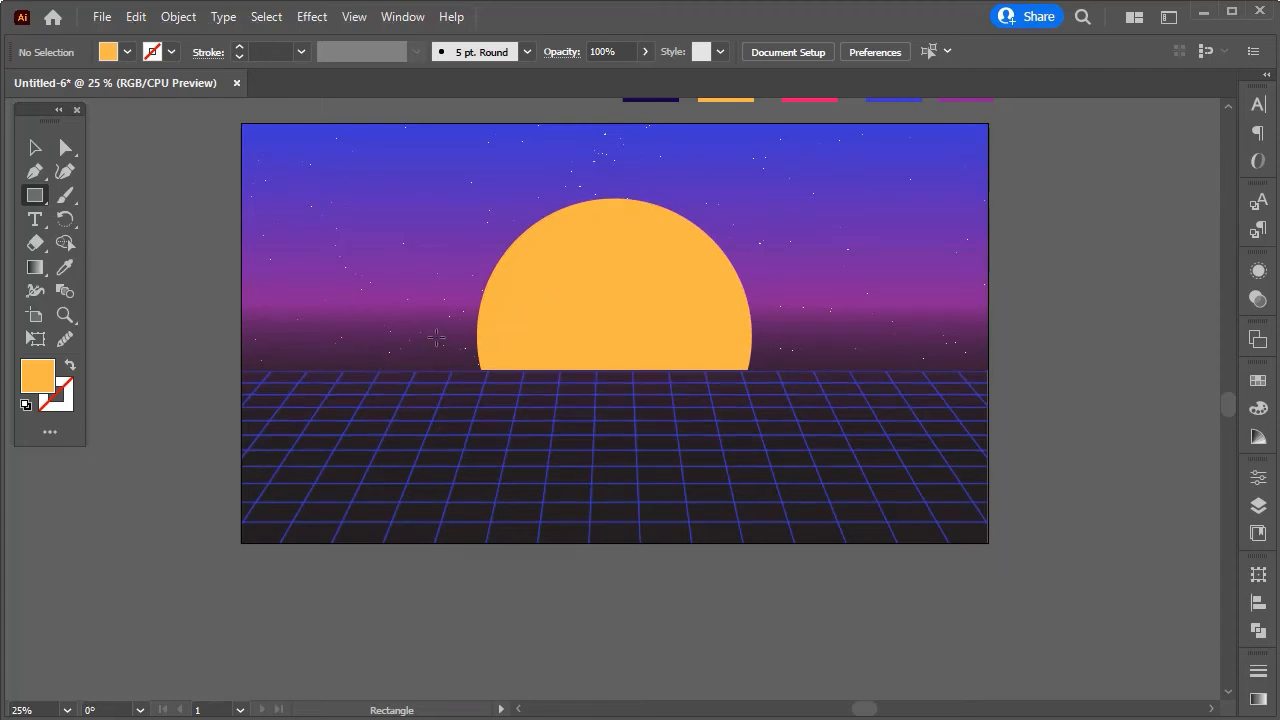
pyautogui.moveTo(442, 334); pyautogui.dragTo(781, 346)
pyautogui.scroll(1, 511, 346)
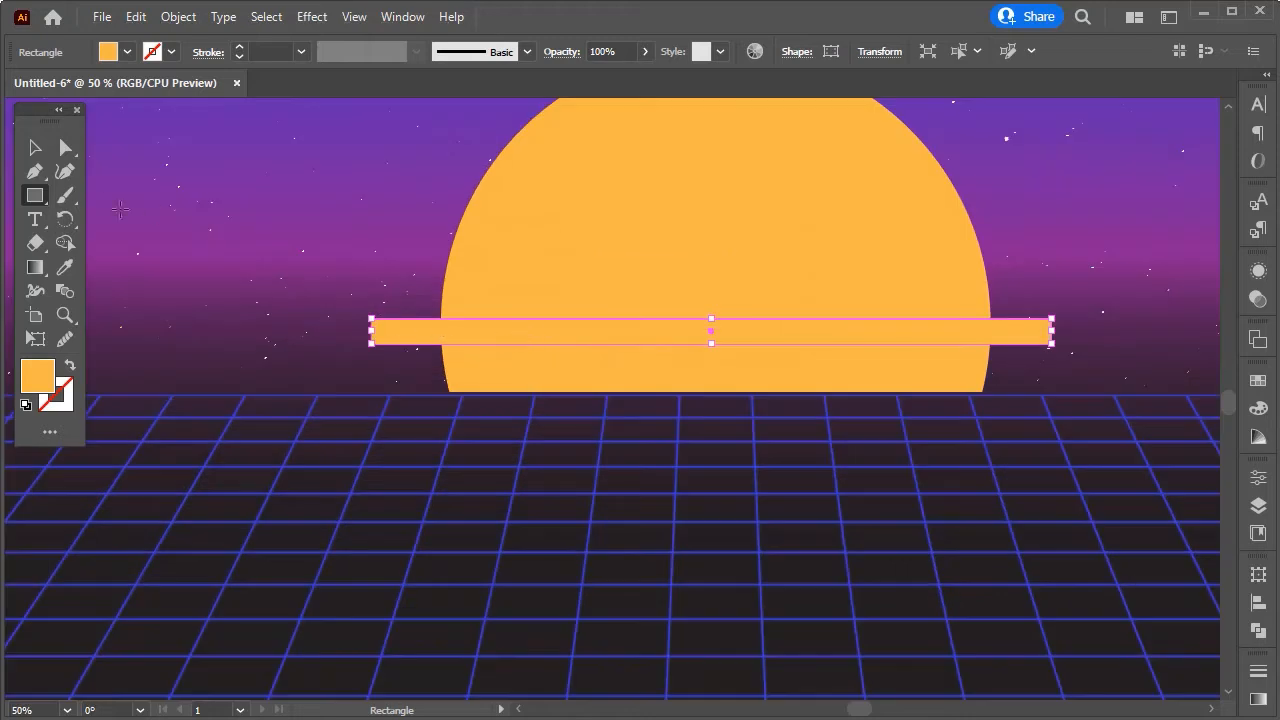
pyautogui.click(36, 149)
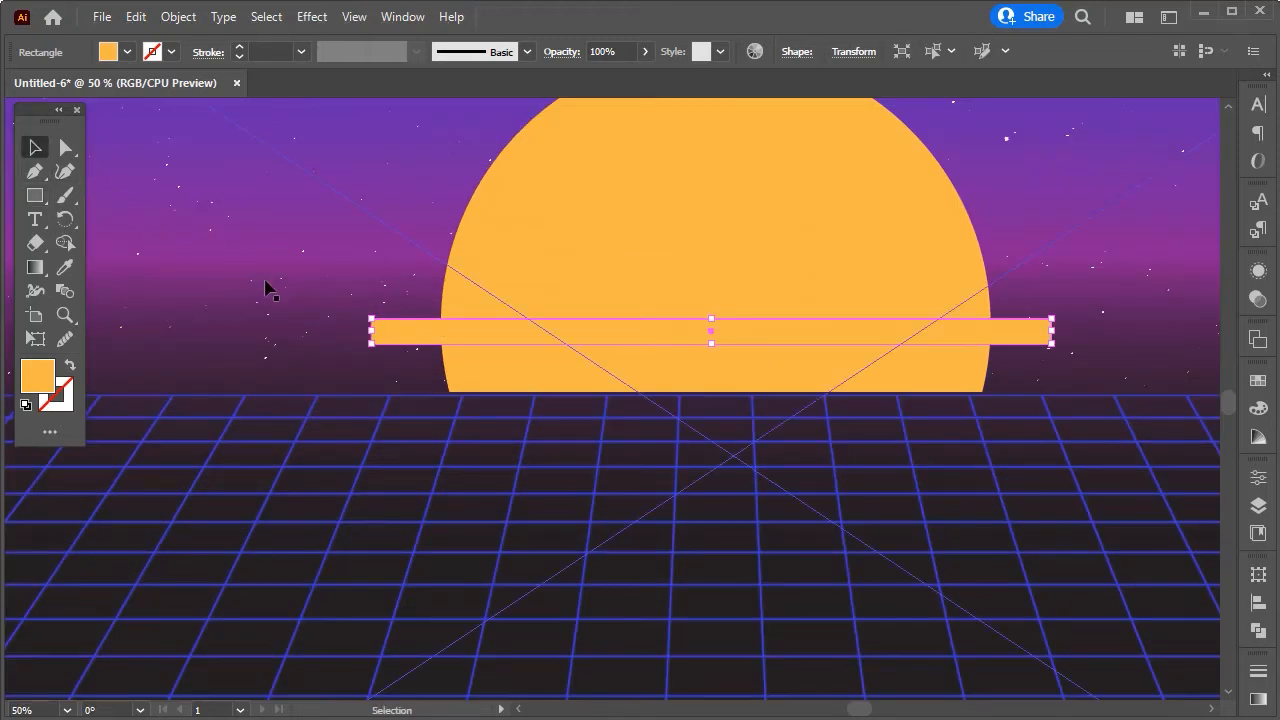
pyautogui.moveTo(397, 338); pyautogui.dragTo(402, 361)
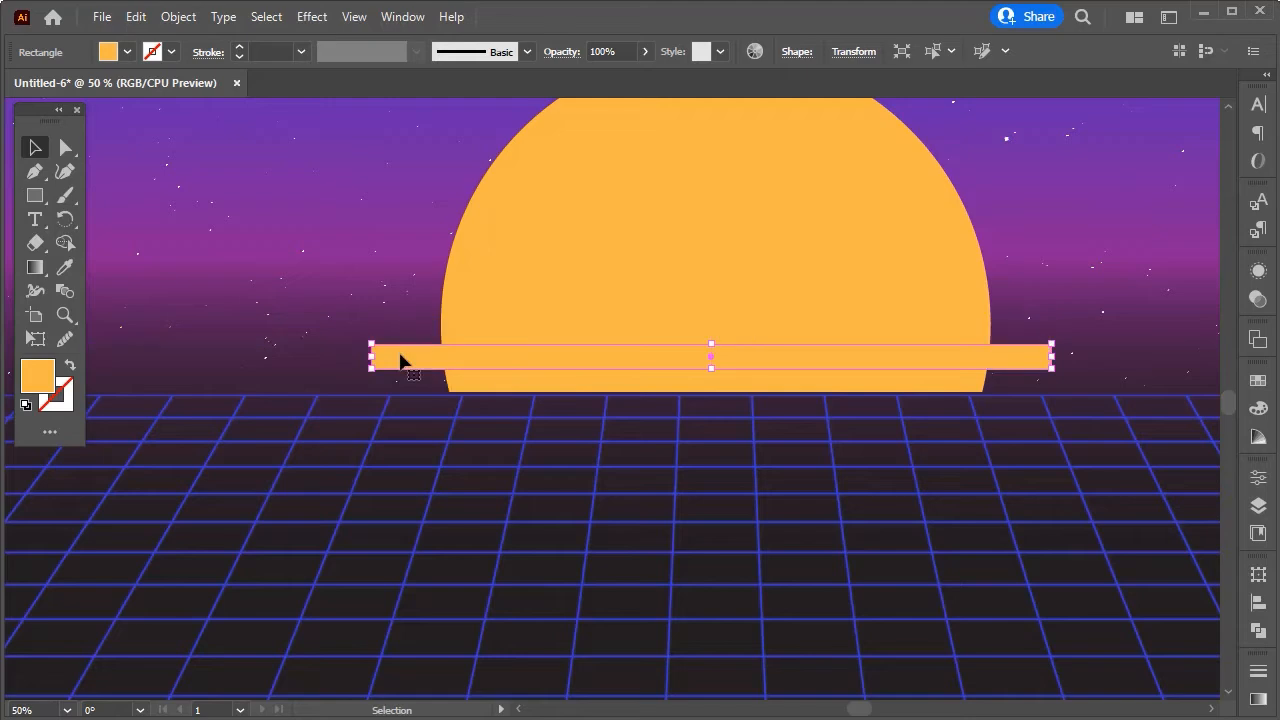
# Duplicate the bar in place twice, stacking the copies above the original with even gaps across the moon.
pyautogui.click(137, 18)
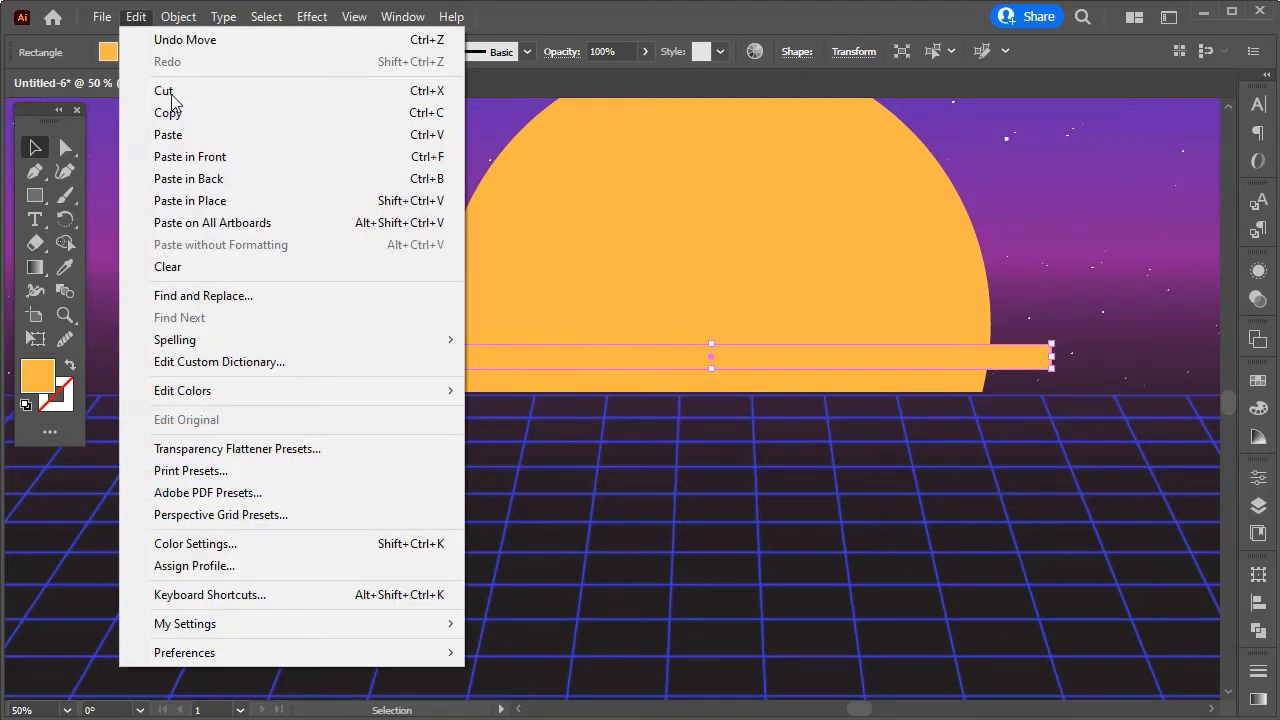
pyautogui.click(222, 116)
pyautogui.click(140, 18)
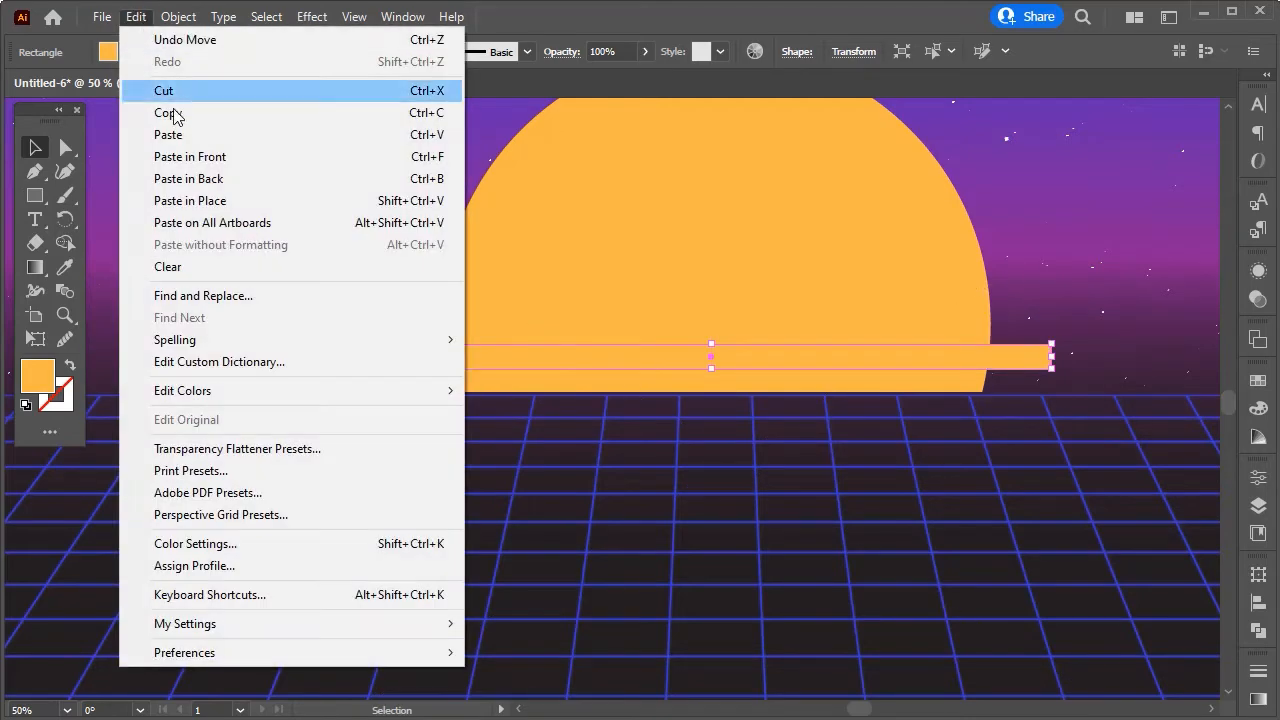
pyautogui.click(276, 201)
pyautogui.moveTo(400, 357); pyautogui.dragTo(399, 316)
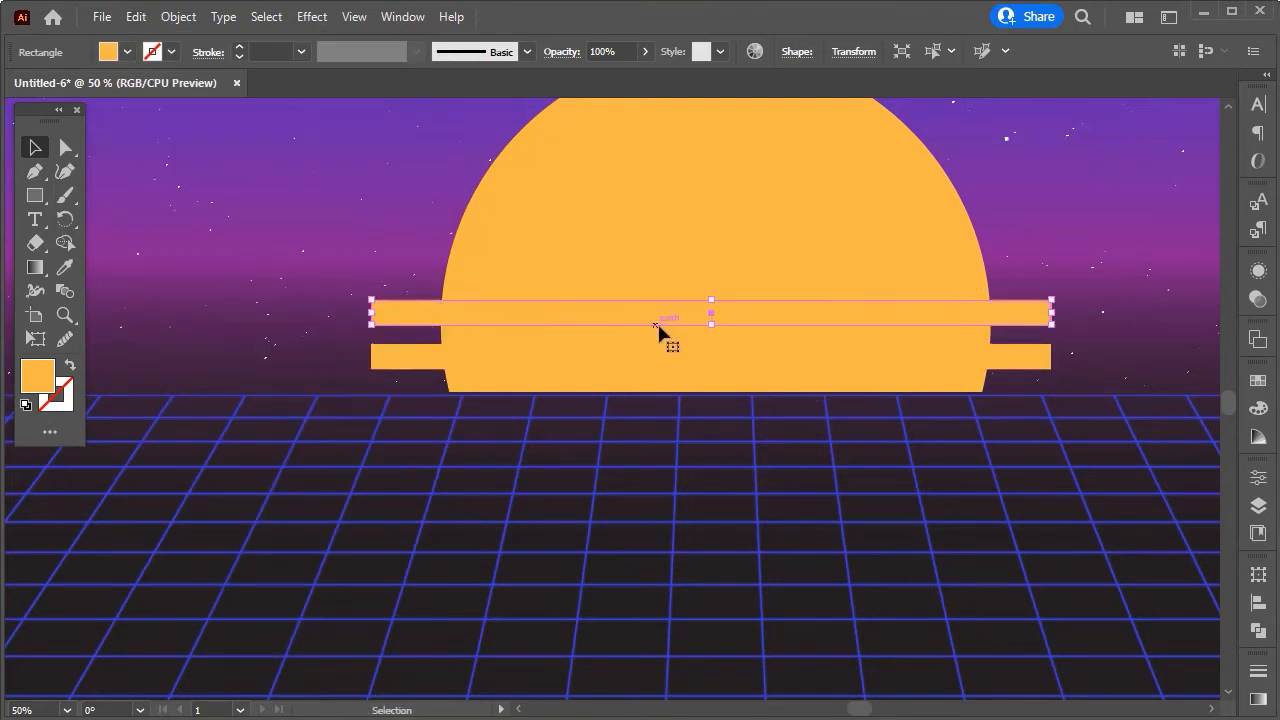
pyautogui.moveTo(675, 318); pyautogui.dragTo(675, 274)
# Reduce the height of the middle and upper bars from their top edges, making both thinner than the lowest bar.
pyautogui.scroll(1, 413, 295)
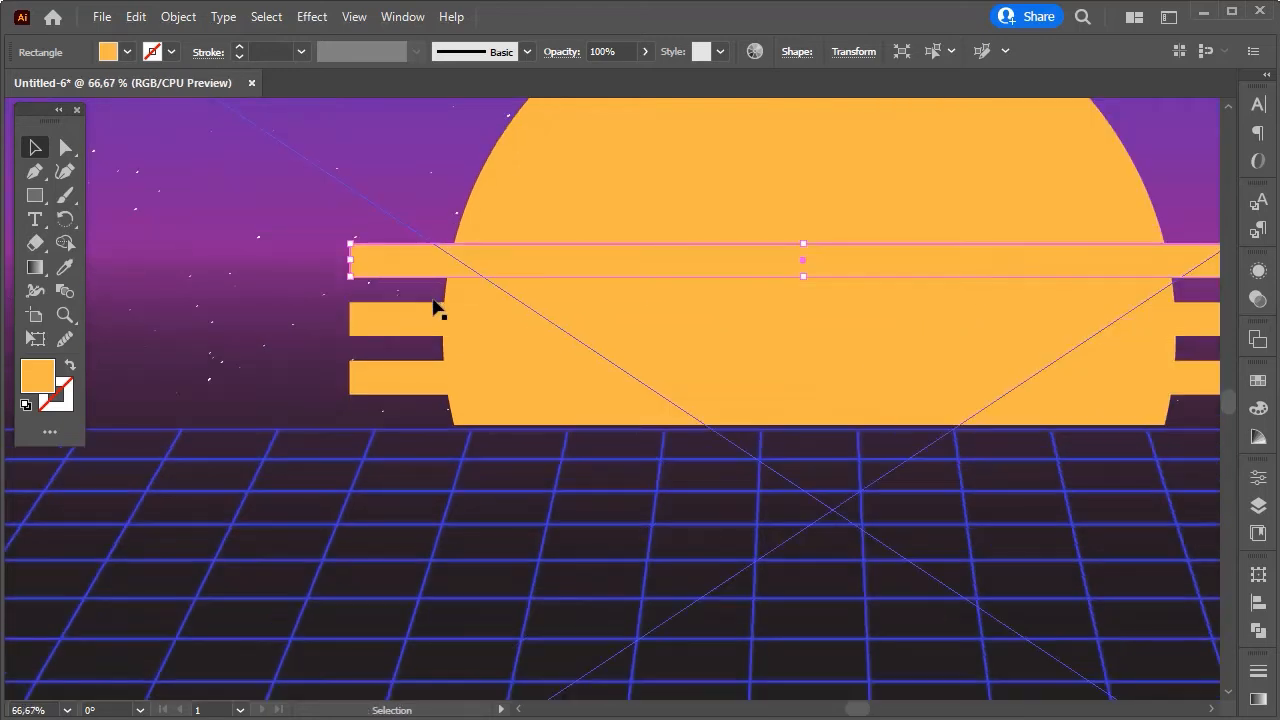
pyautogui.scroll(1, 440, 310)
pyautogui.click(429, 349)
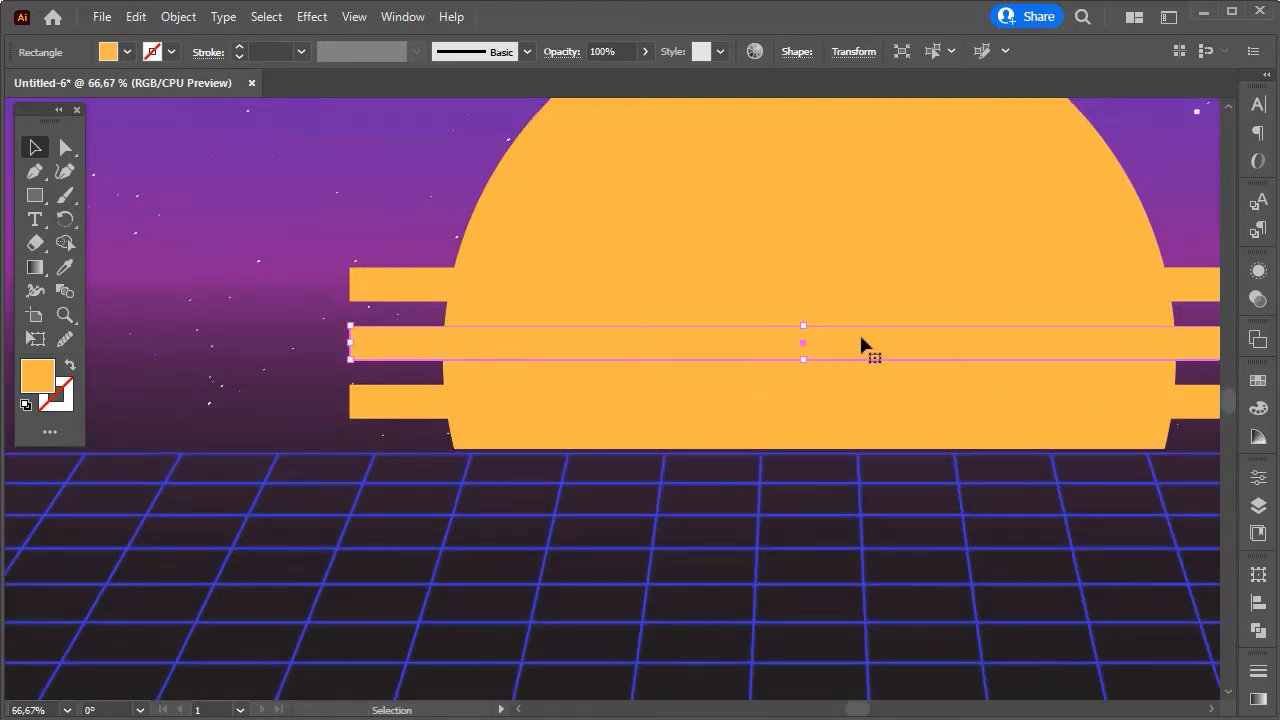
pyautogui.moveTo(807, 325); pyautogui.dragTo(806, 337)
pyautogui.click(460, 287)
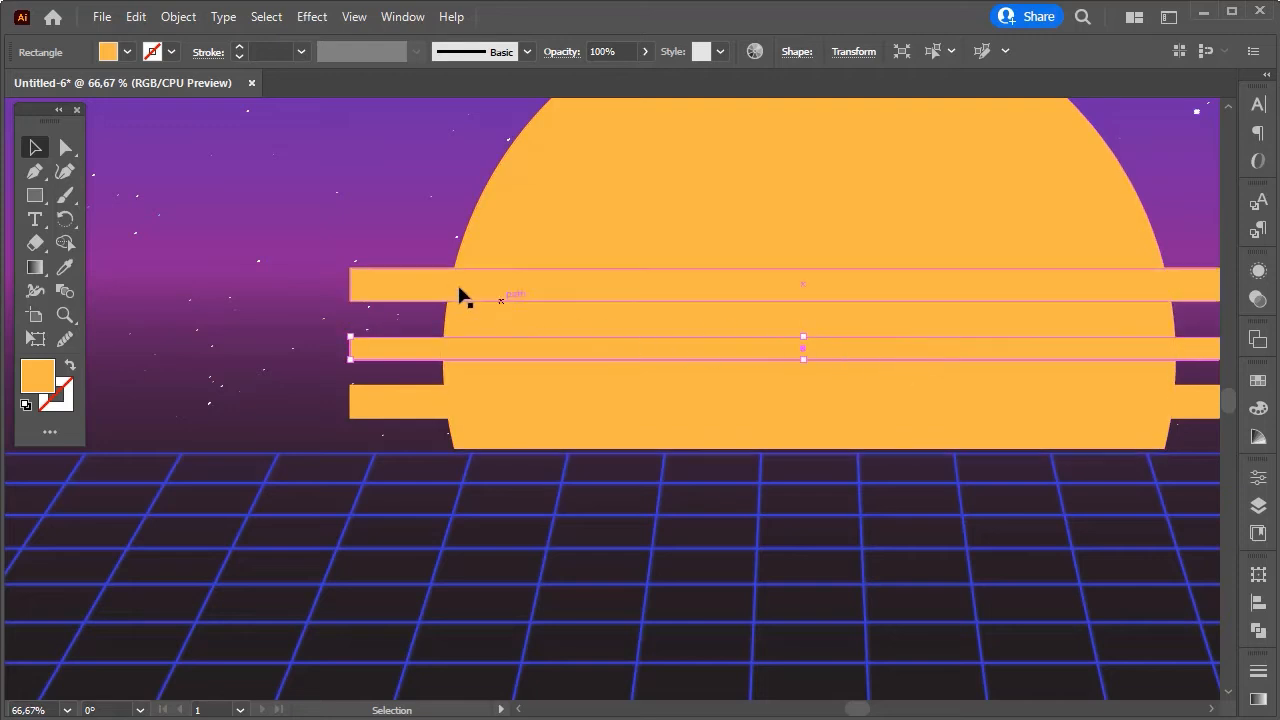
pyautogui.moveTo(806, 267); pyautogui.dragTo(803, 280)
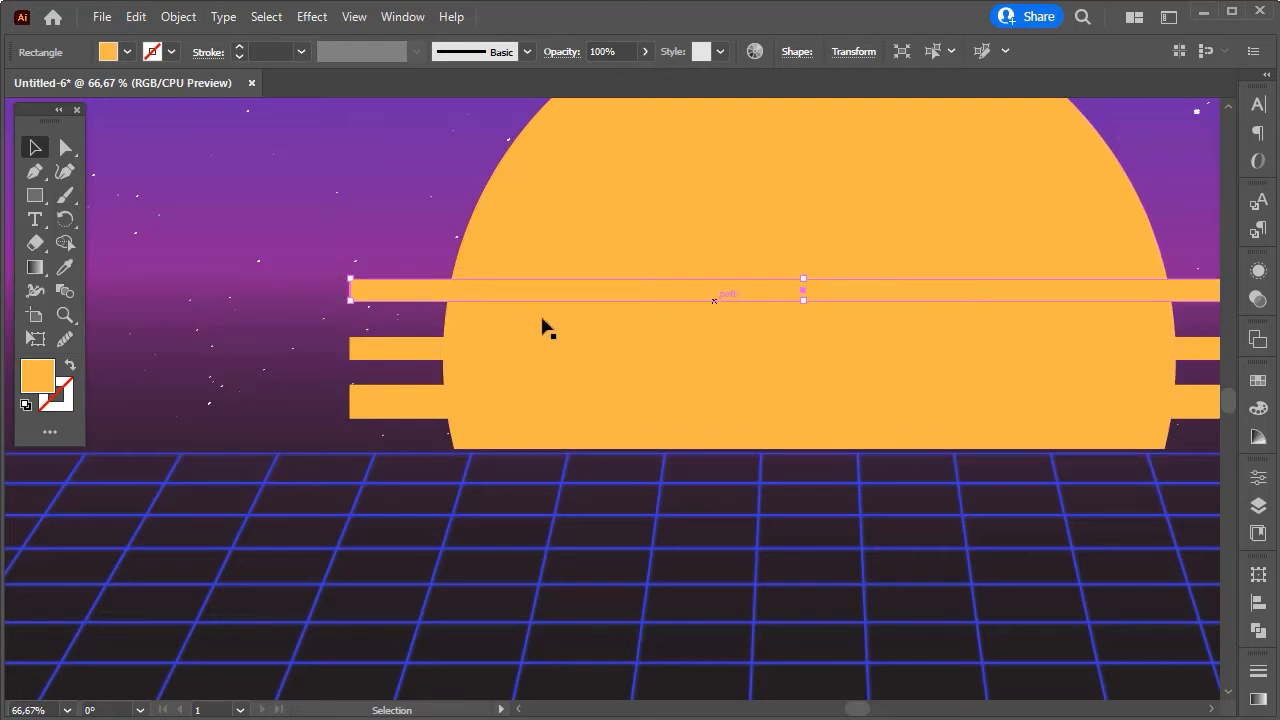
# Adjust the vertical positions of the three bars, lowering each so the gaps between them narrow towards the top.
pyautogui.moveTo(414, 294); pyautogui.dragTo(417, 317)
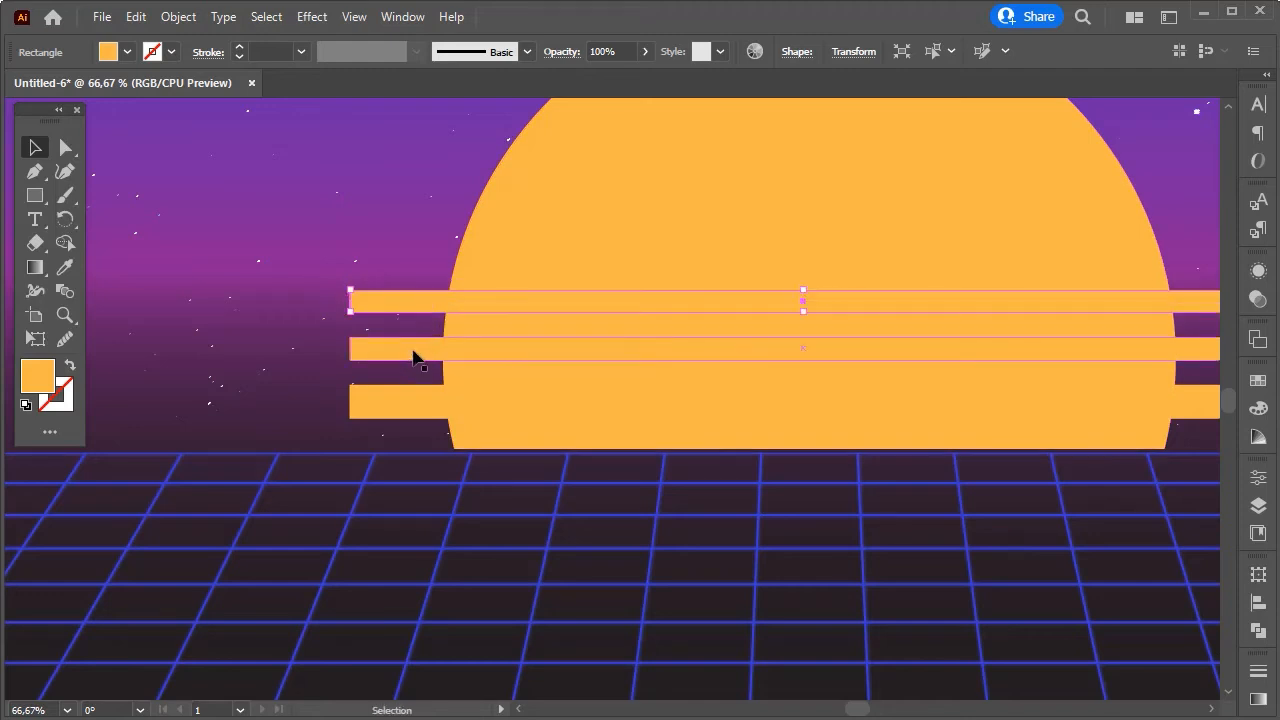
pyautogui.moveTo(414, 405); pyautogui.dragTo(417, 410)
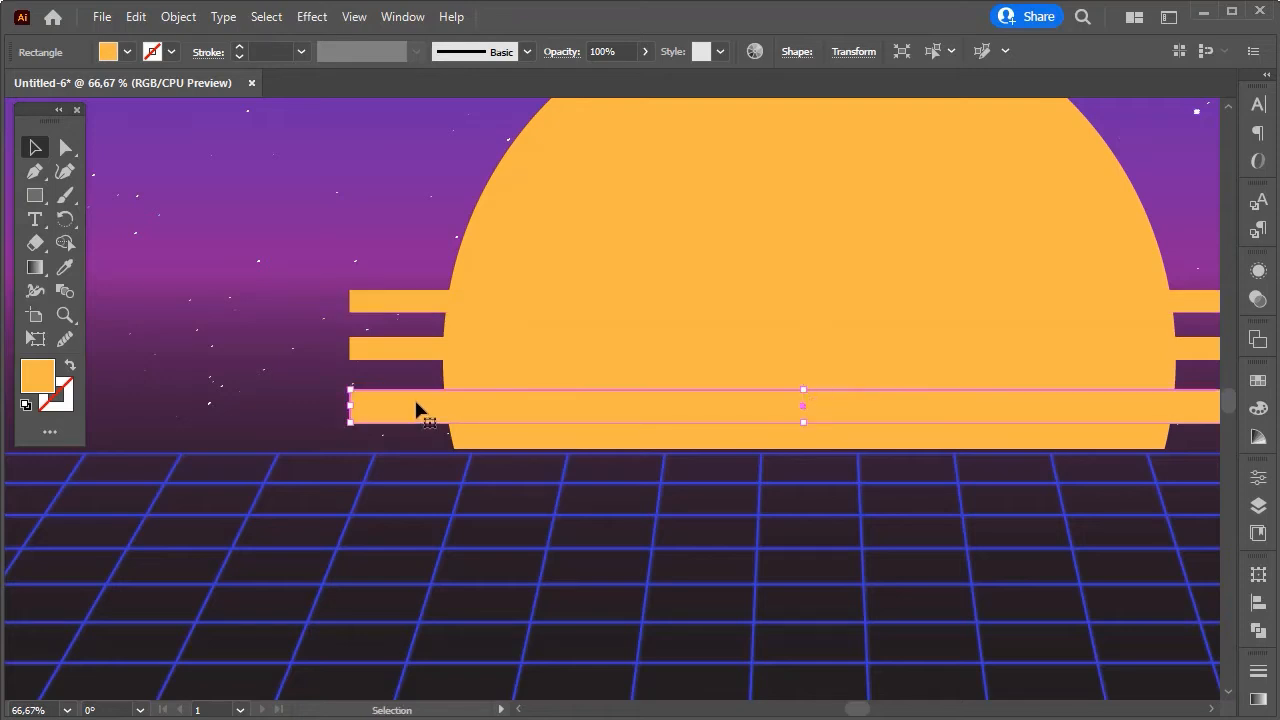
pyautogui.moveTo(413, 349); pyautogui.dragTo(414, 353)
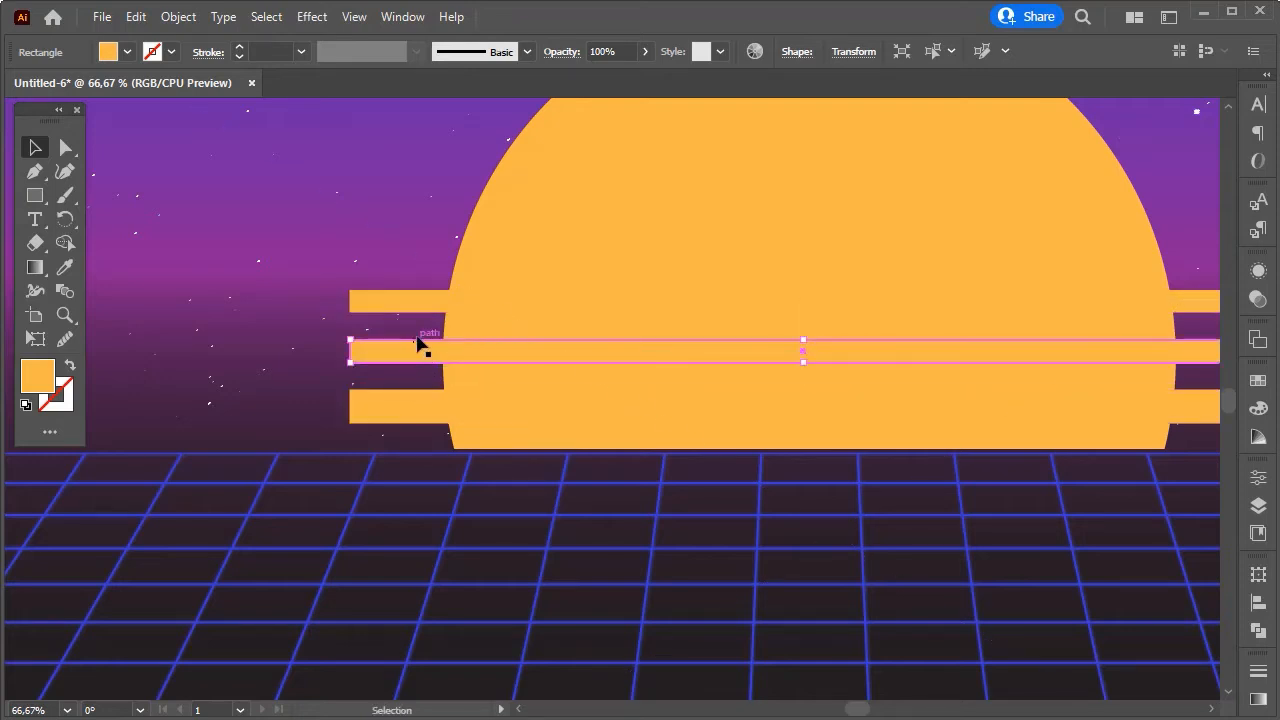
pyautogui.moveTo(414, 300); pyautogui.dragTo(414, 308)
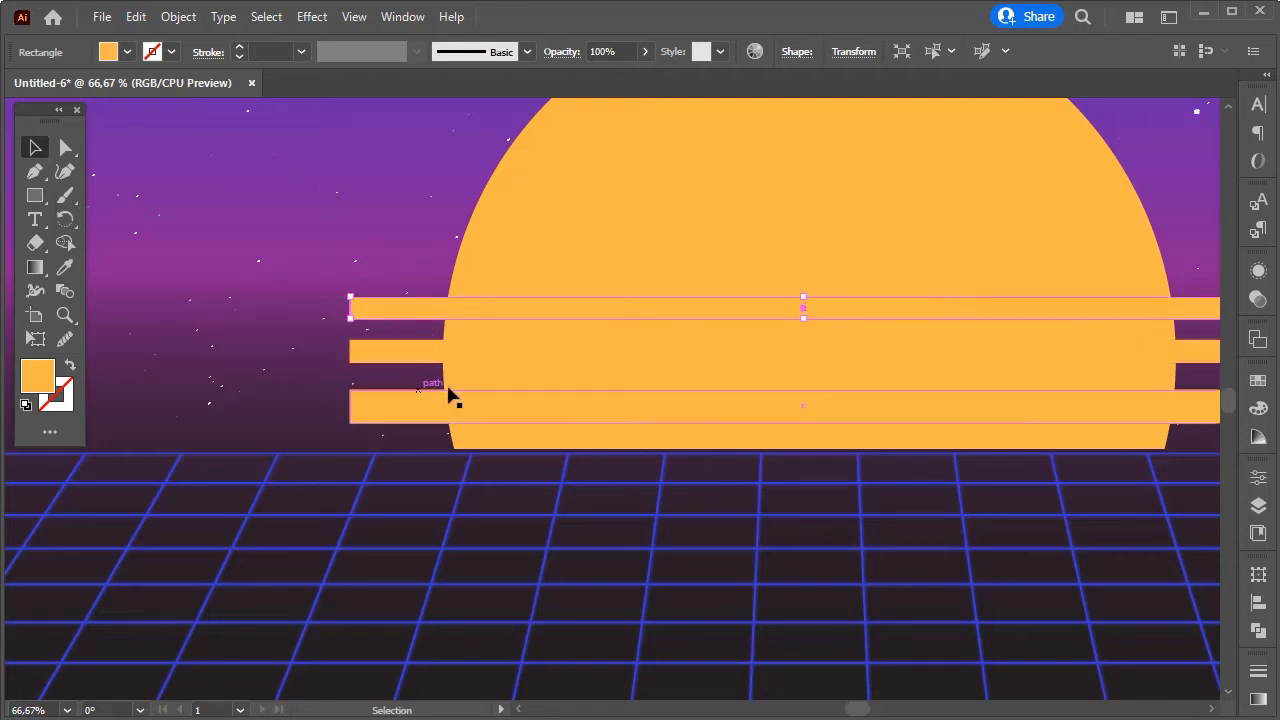
# Split the moon along the three bars with Pathfinder Divide.
pyautogui.click(428, 408)
pyautogui.keyDown('shift'); pyautogui.click(408, 350); pyautogui.keyUp('shift')
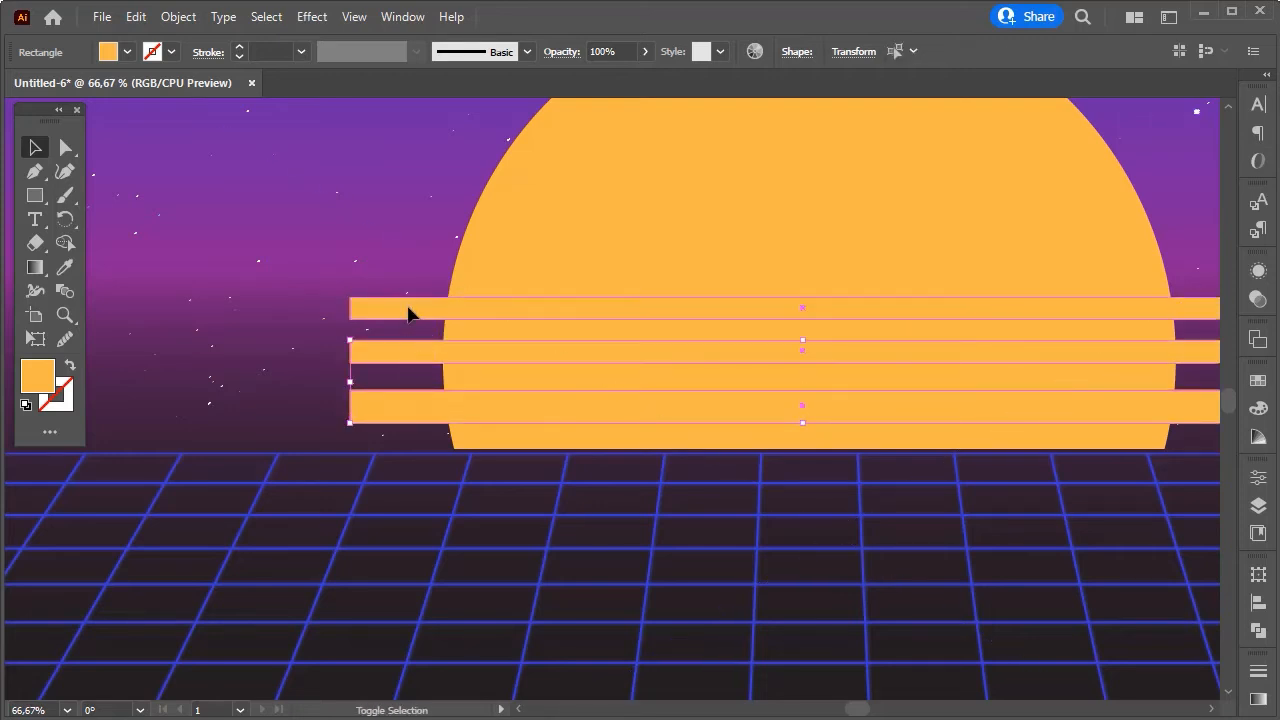
pyautogui.keyDown('shift'); pyautogui.click(597, 274); pyautogui.keyUp('shift')
pyautogui.keyDown('alt'); pyautogui.scroll(-2, 586, 300); pyautogui.keyUp('alt')
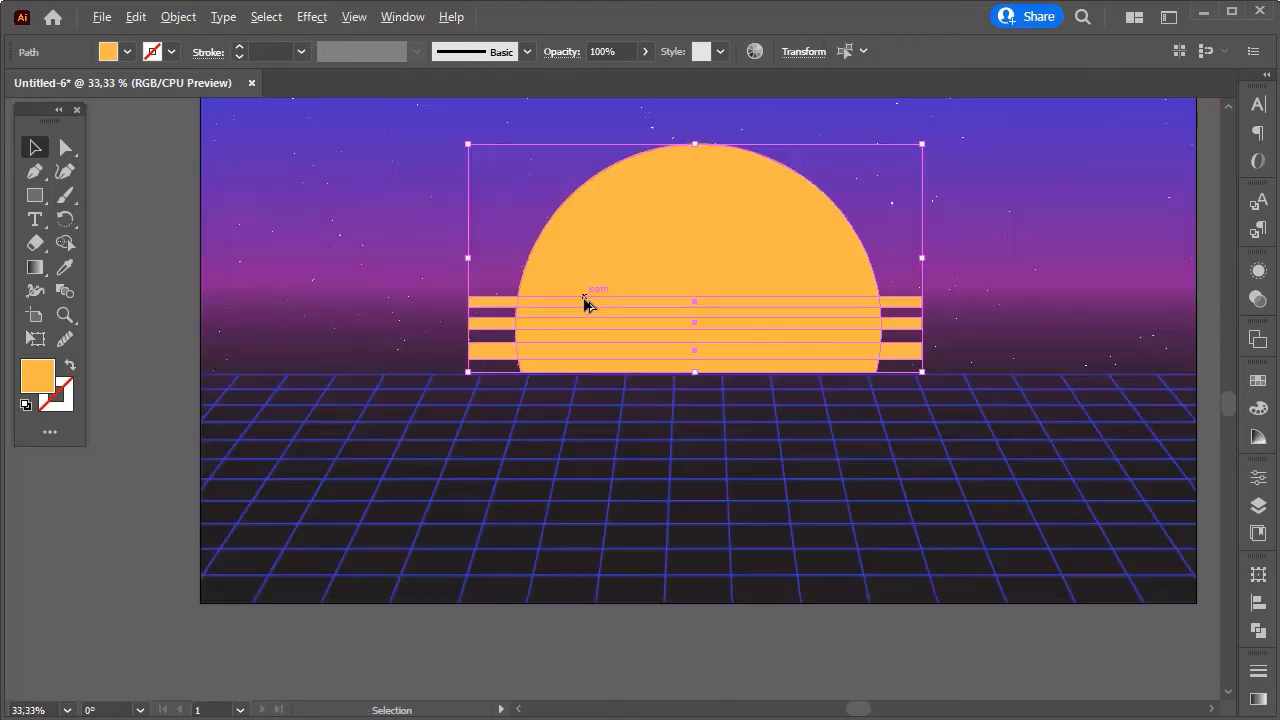
pyautogui.click(1262, 627)
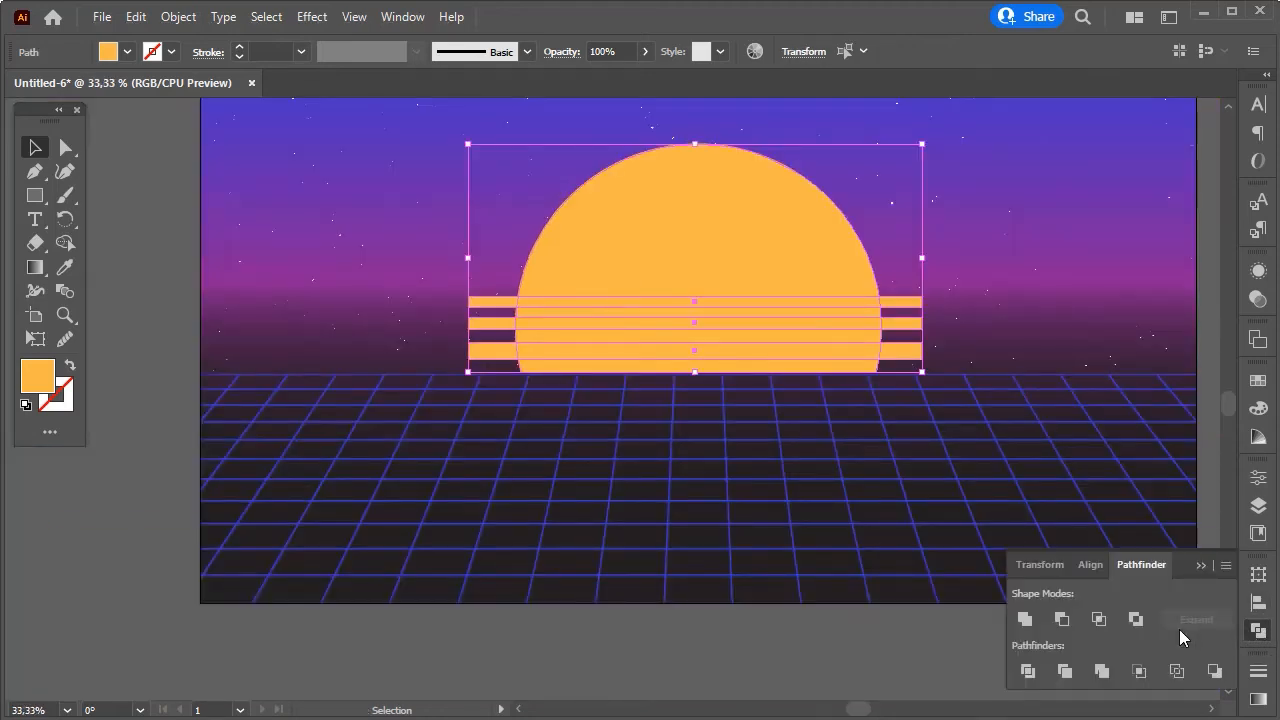
pyautogui.click(1037, 672)
pyautogui.click(1197, 565)
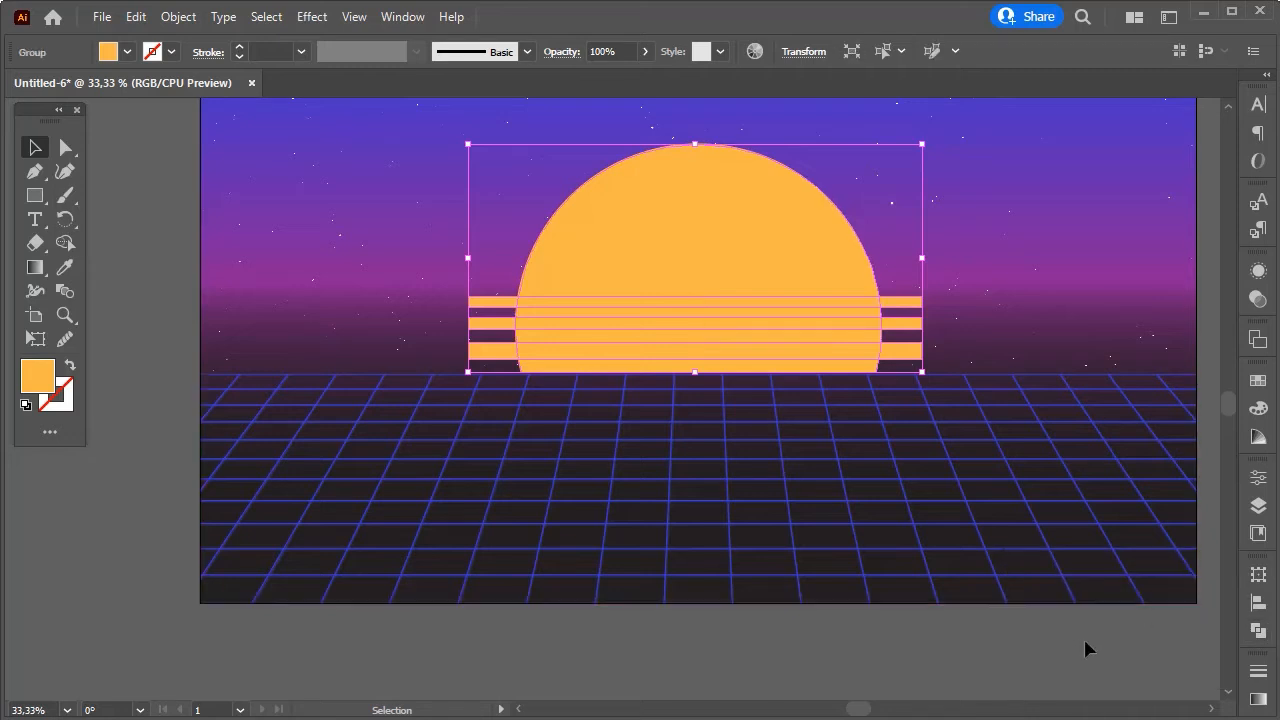
# Ungroup the divided moon and bar pieces.
pyautogui.click(697, 405)
pyautogui.click(494, 309)
pyautogui.rightClick(583, 299)
pyautogui.click(641, 464)
pyautogui.click(832, 627)
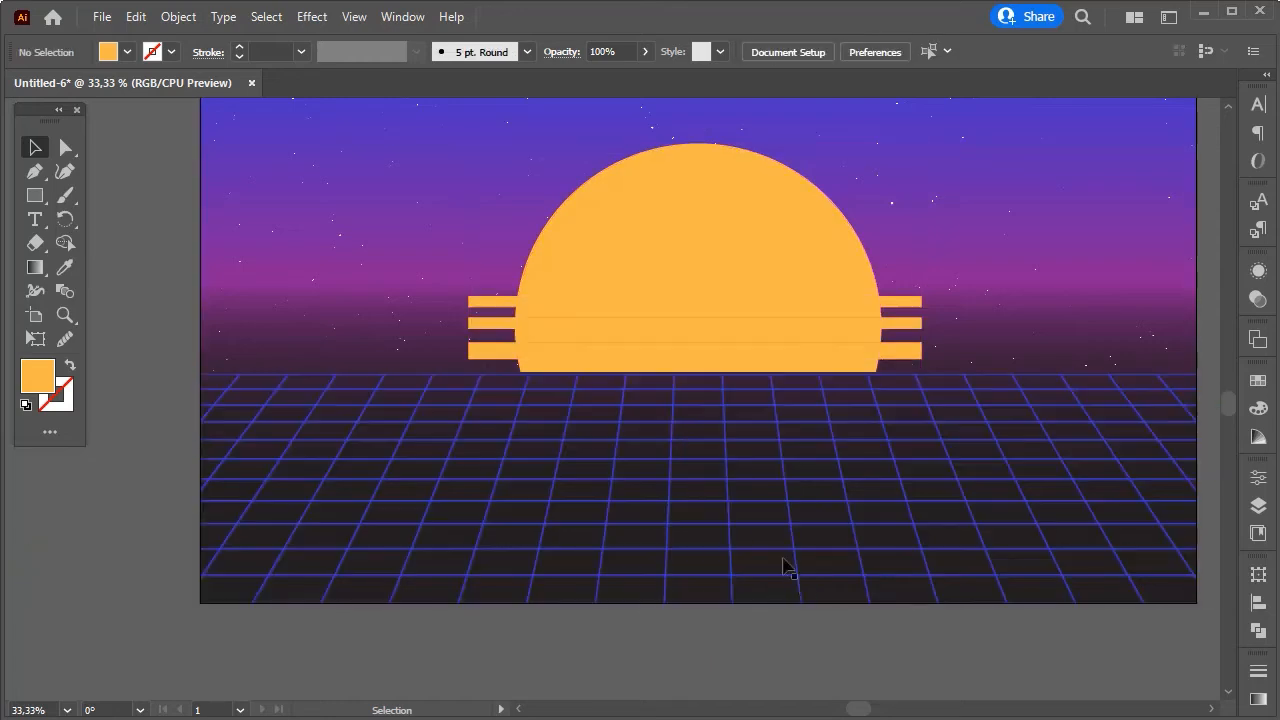
# Delete all pieces of the three bars, inside the moon and on both sides, to leave horizontal gaps in it.
pyautogui.click(477, 302)
pyautogui.keyDown('shift'); pyautogui.click(560, 312); pyautogui.keyUp('shift')
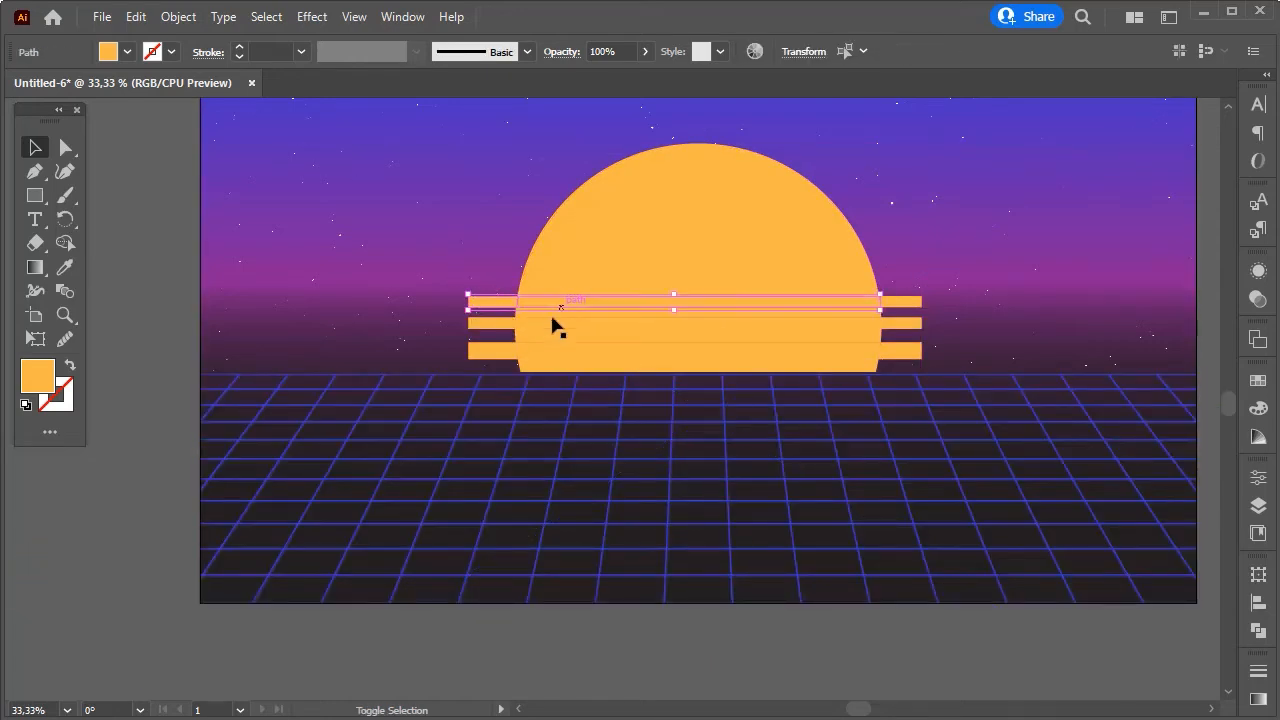
pyautogui.keyDown('shift'); pyautogui.click(489, 324); pyautogui.keyUp('shift')
pyautogui.keyDown('shift'); pyautogui.click(493, 352); pyautogui.keyUp('shift')
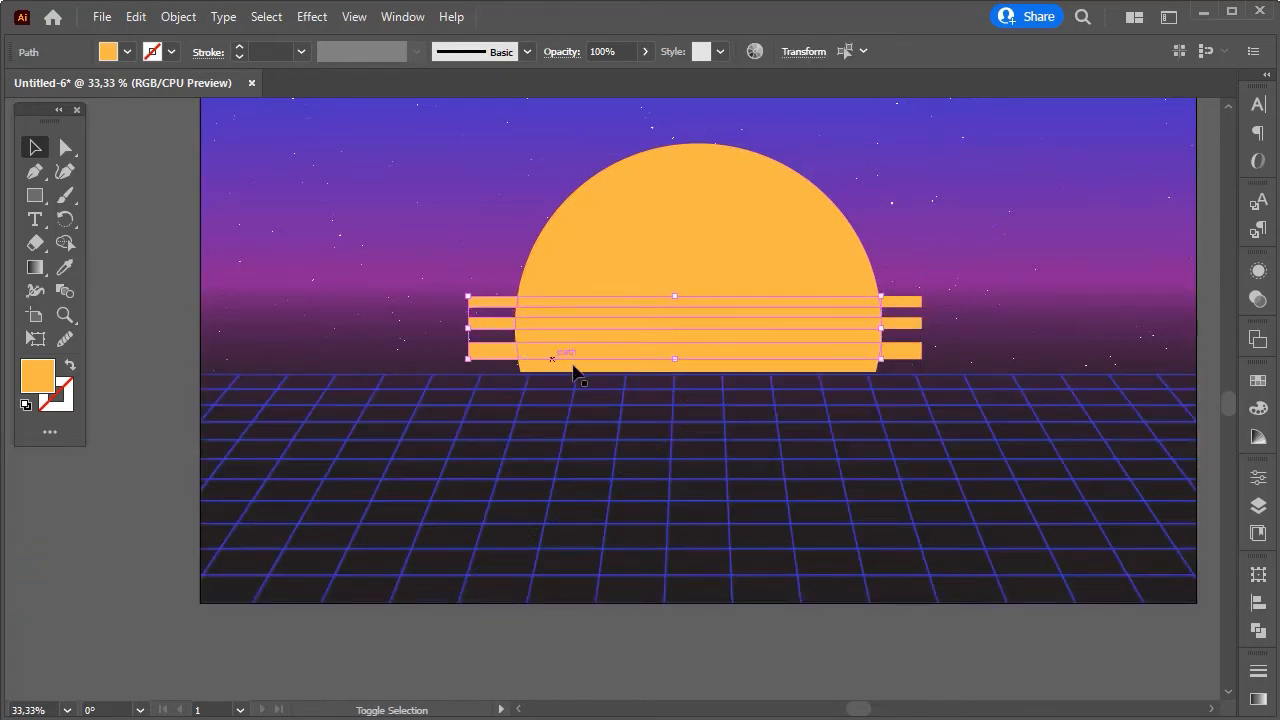
pyautogui.keyDown('shift'); pyautogui.click(914, 352); pyautogui.keyUp('shift')
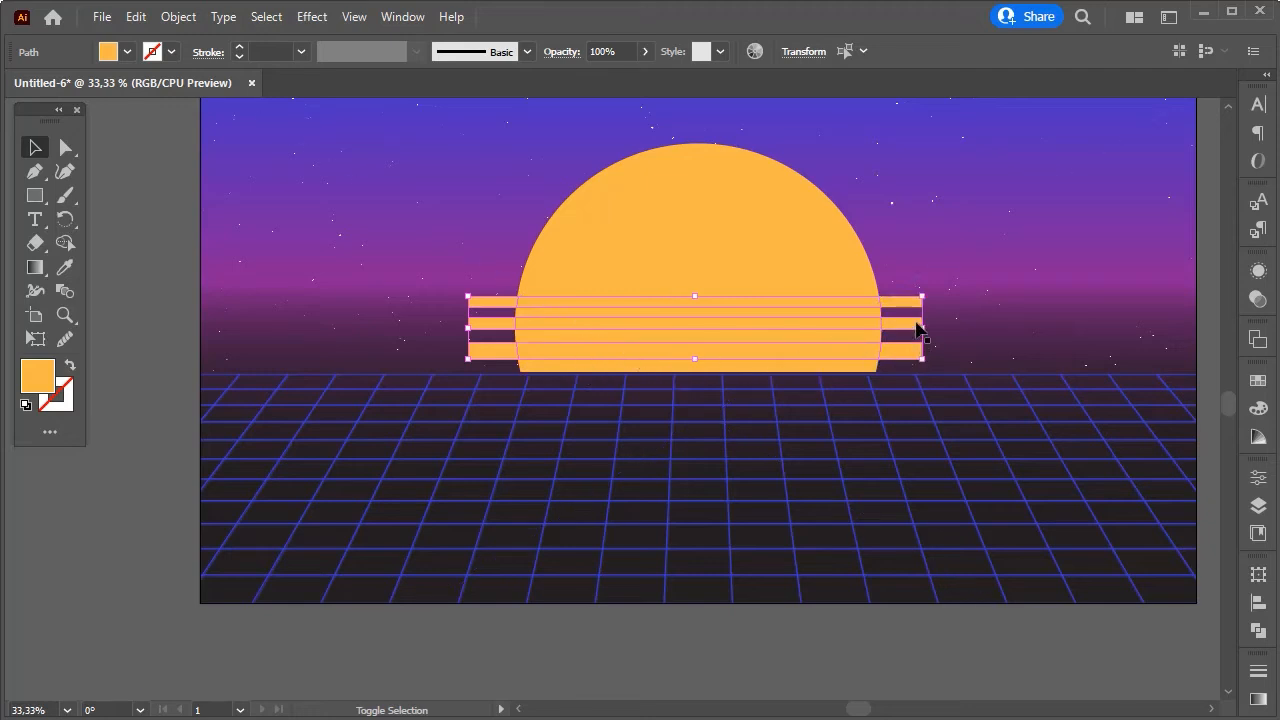
pyautogui.press('Delete')
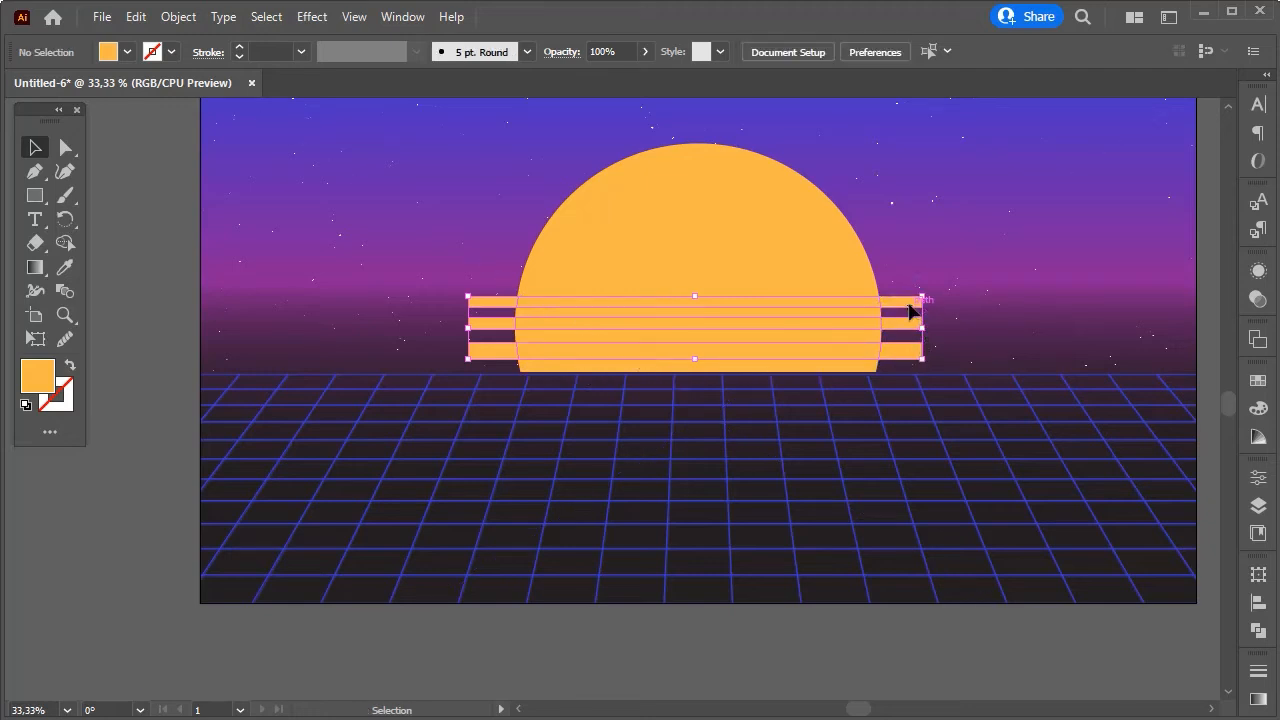
pyautogui.scroll(3, 630, 456)
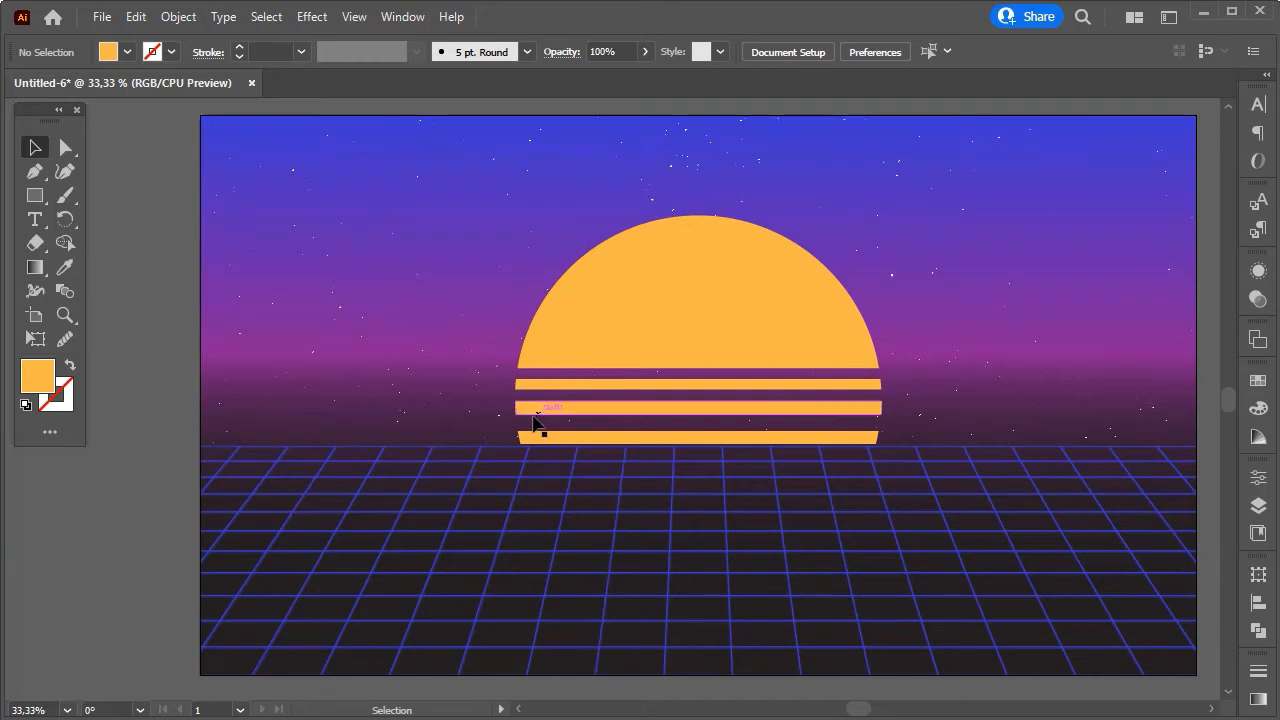
# Fill the moon's large upper piece with a linear gradient using the Gradient tool.
pyautogui.scroll(-1, 534, 418)
pyautogui.scroll(-1, 532, 414)
pyautogui.click(640, 315)
pyautogui.scroll(1, 1152, 514)
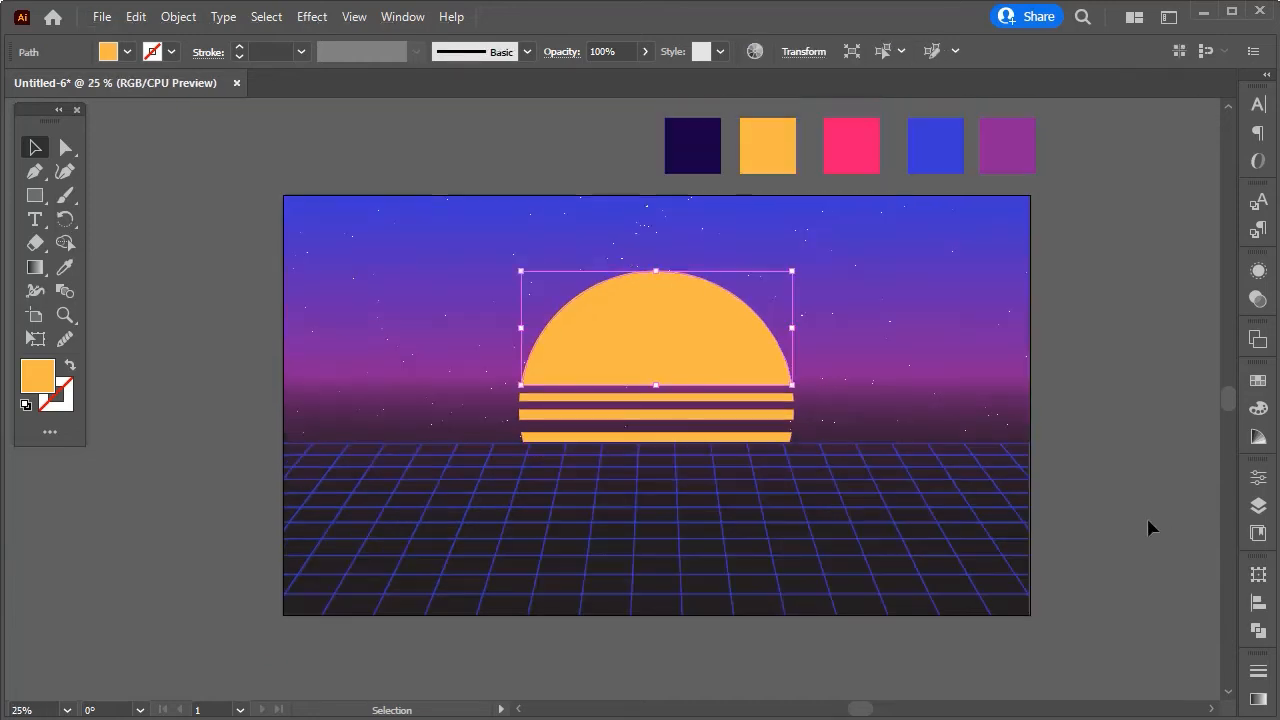
pyautogui.click(35, 267)
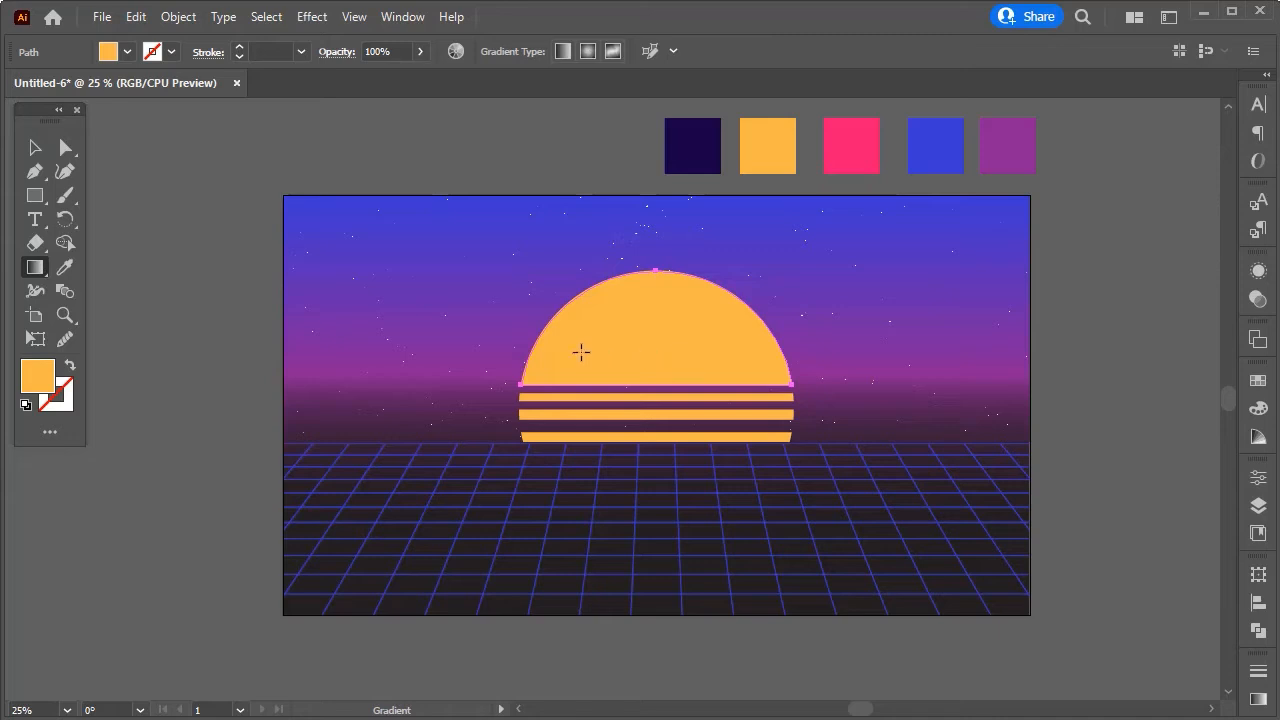
pyautogui.click(665, 347)
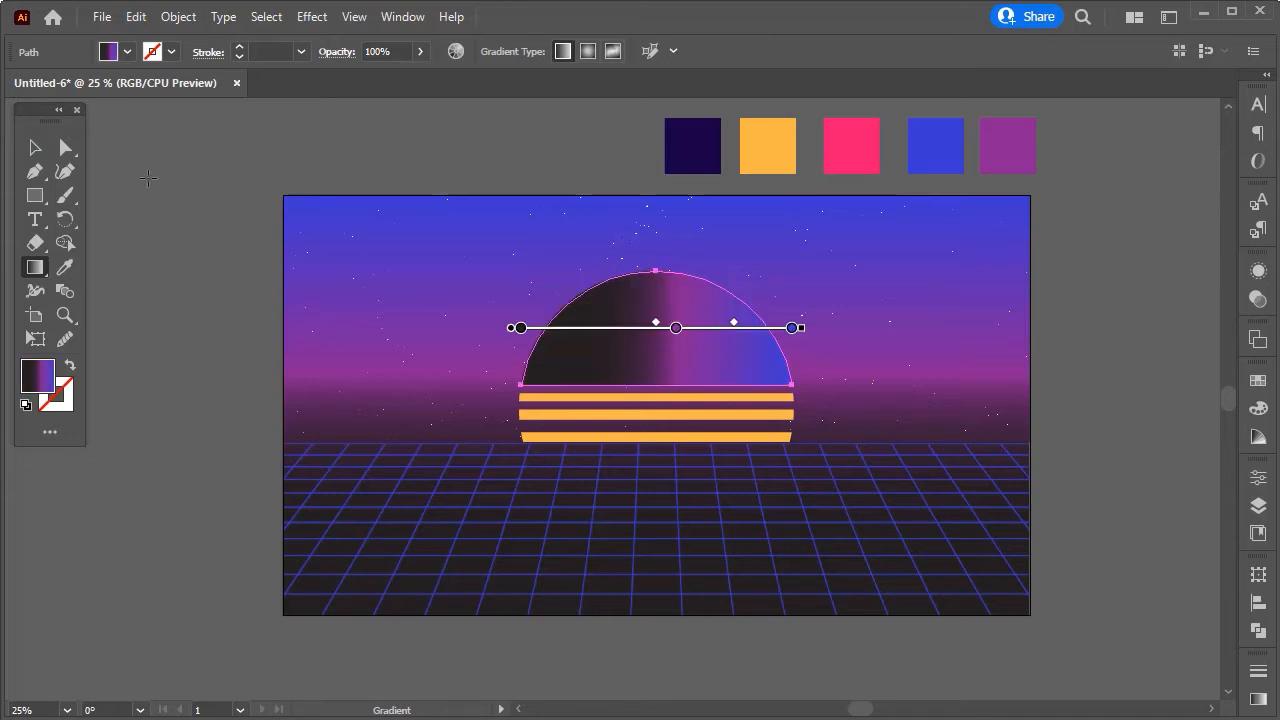
pyautogui.click(35, 147)
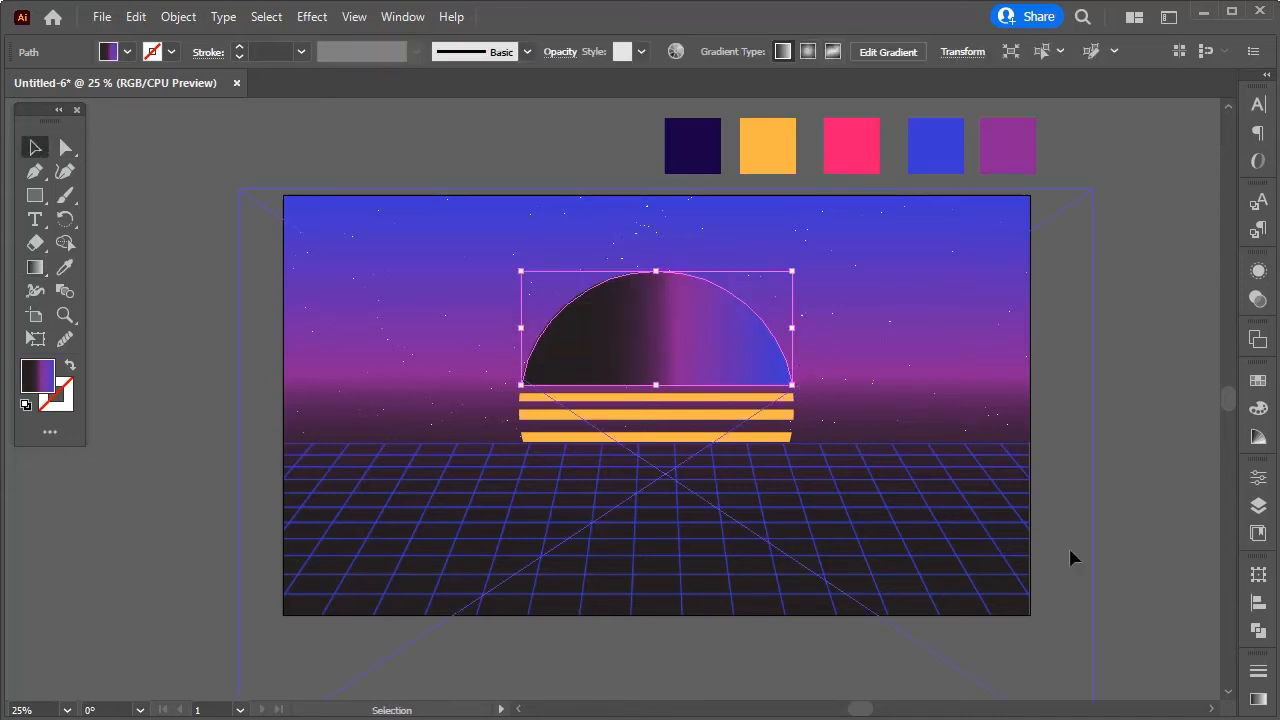
# Delete the purple middle stop from the upper moon piece's gradient and set the gradient angle to 90°.
pyautogui.click(1258, 699)
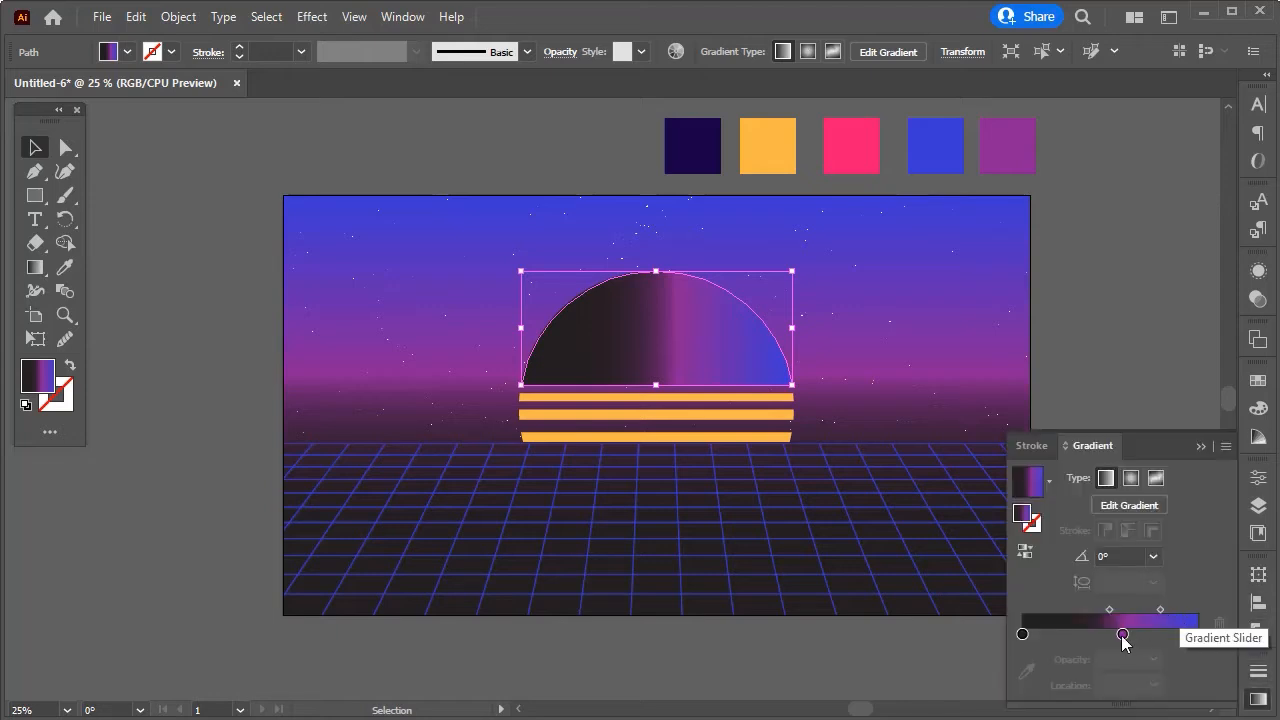
pyautogui.moveTo(1123, 640); pyautogui.dragTo(1113, 637)
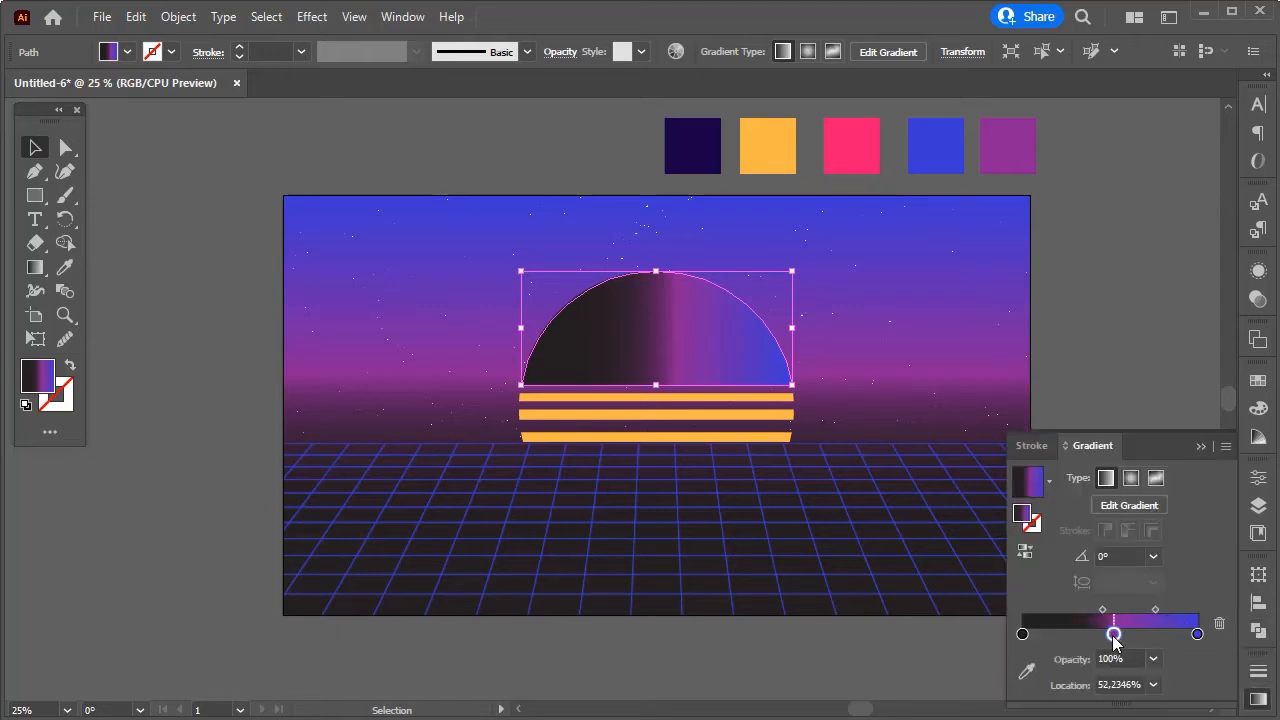
pyautogui.click(1222, 625)
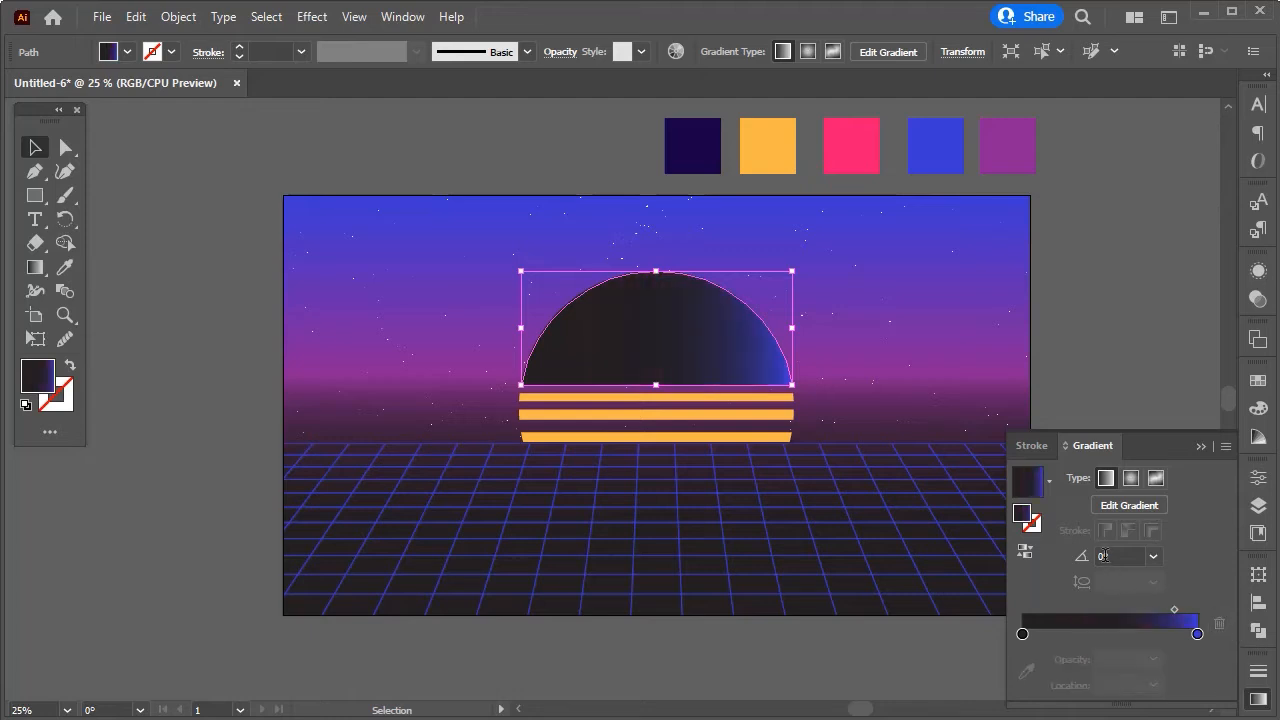
pyautogui.click(1101, 556)
pyautogui.write('90')
pyautogui.press('Return')
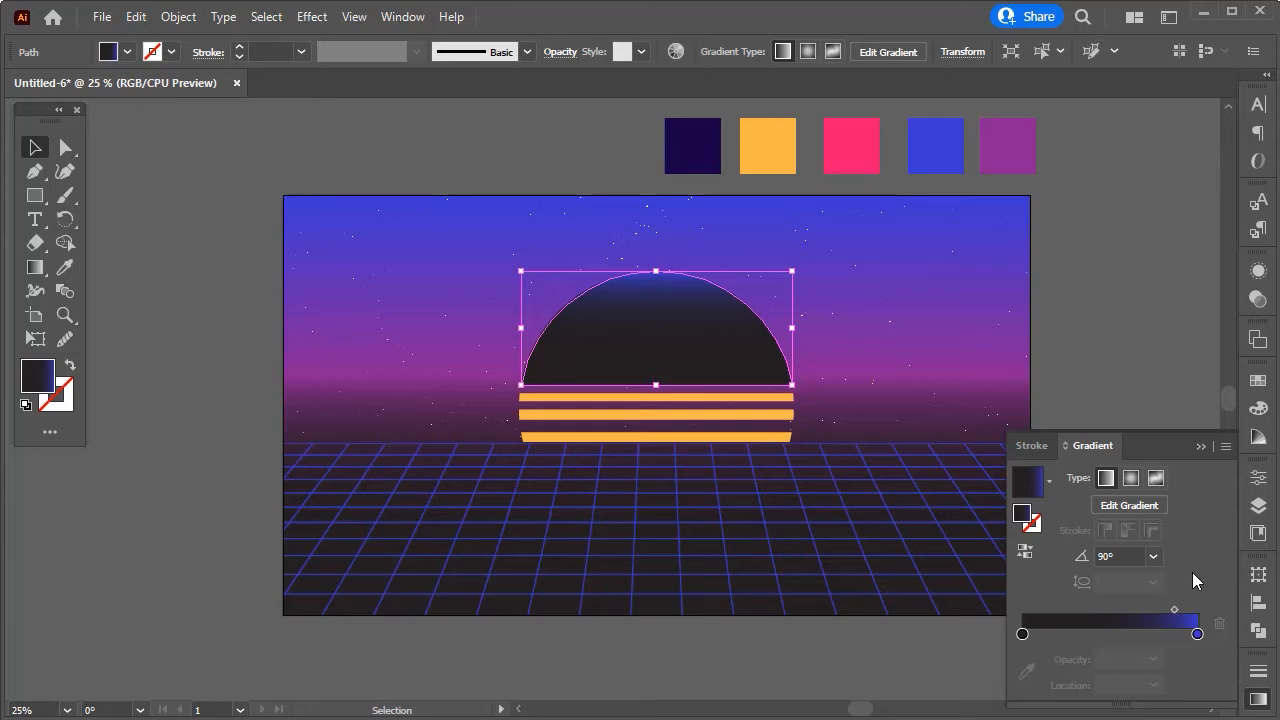
# Recolour the gradient's end stop with the pink palette swatch and its start stop with the orange swatch, sampling both colours.
pyautogui.doubleClick(1198, 634)
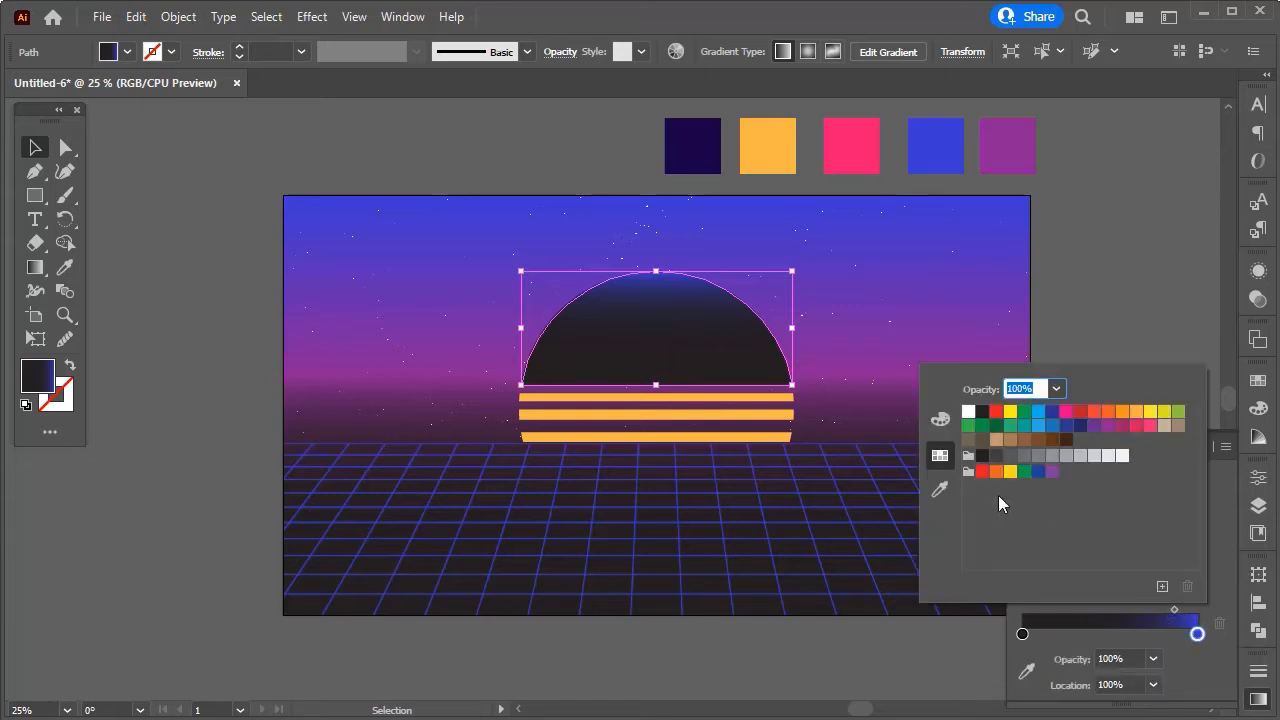
pyautogui.click(939, 489)
pyautogui.click(860, 148)
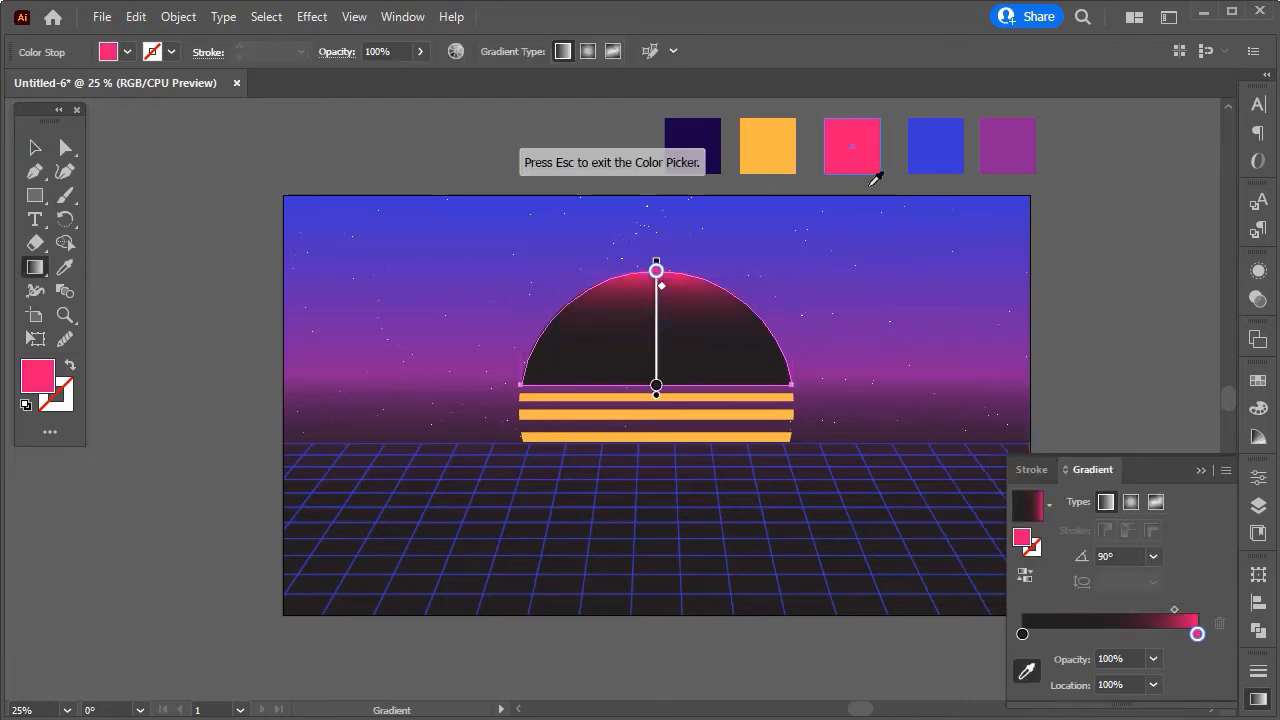
pyautogui.click(1022, 634)
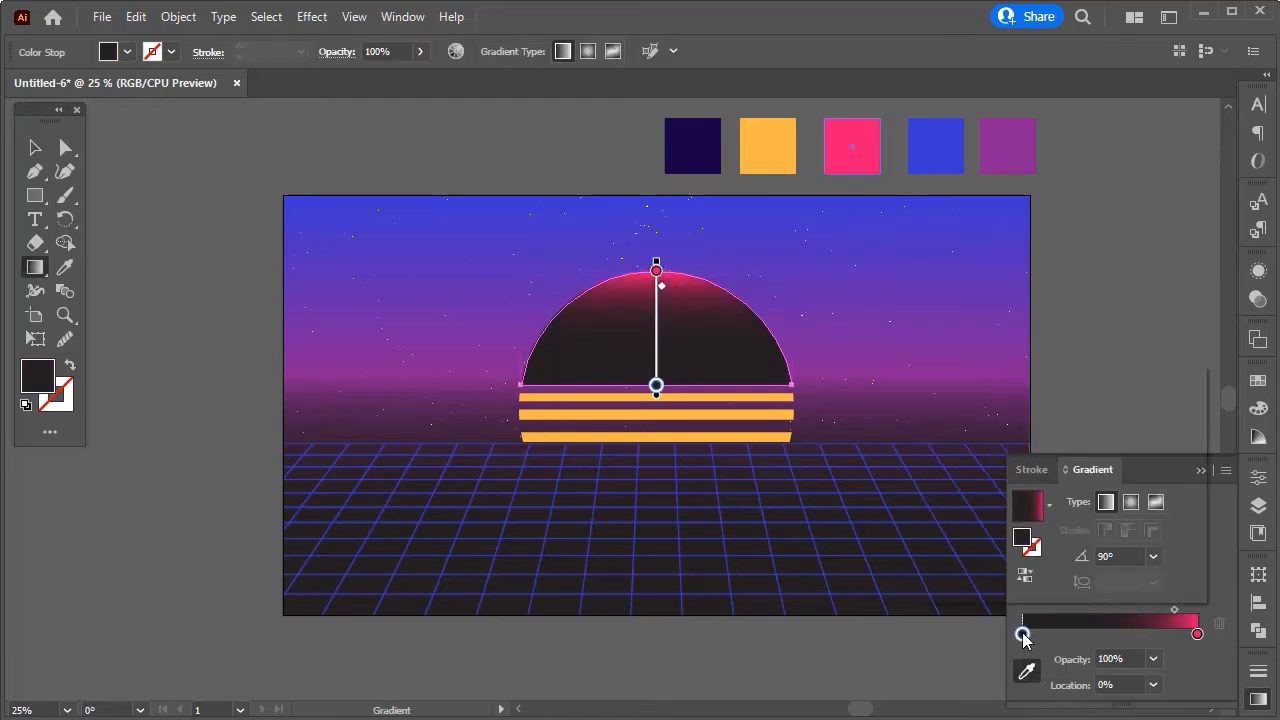
pyautogui.doubleClick(1022, 634)
pyautogui.click(939, 489)
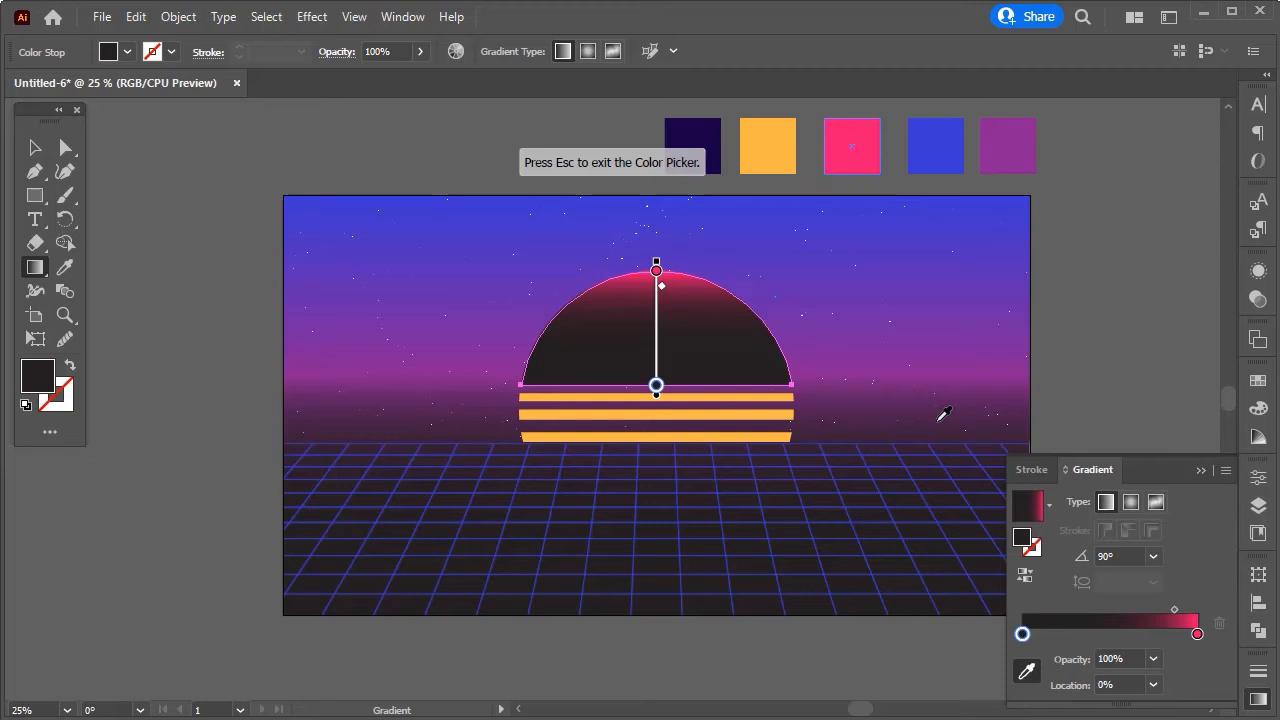
pyautogui.click(768, 146)
pyautogui.press('Escape')
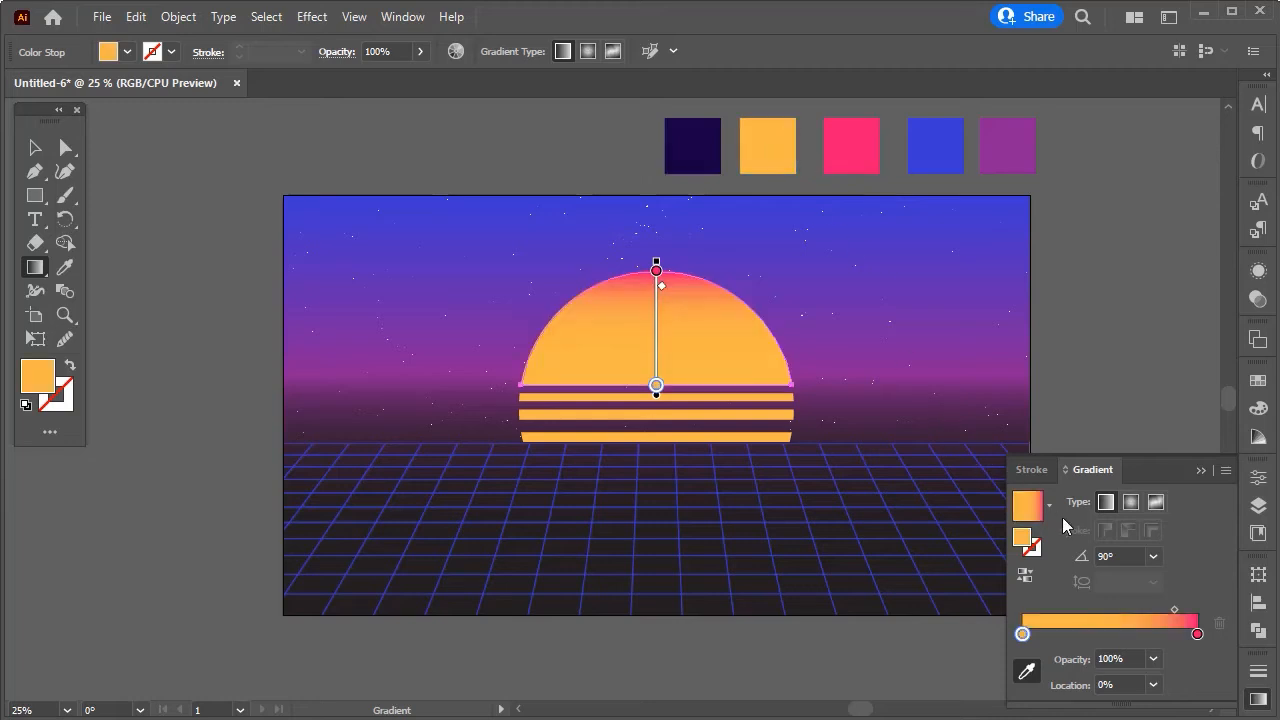
# Nudge the midpoint between the orange and pink stops to a location of about 86.44%.
pyautogui.click(1175, 612)
pyautogui.click(1174, 612)
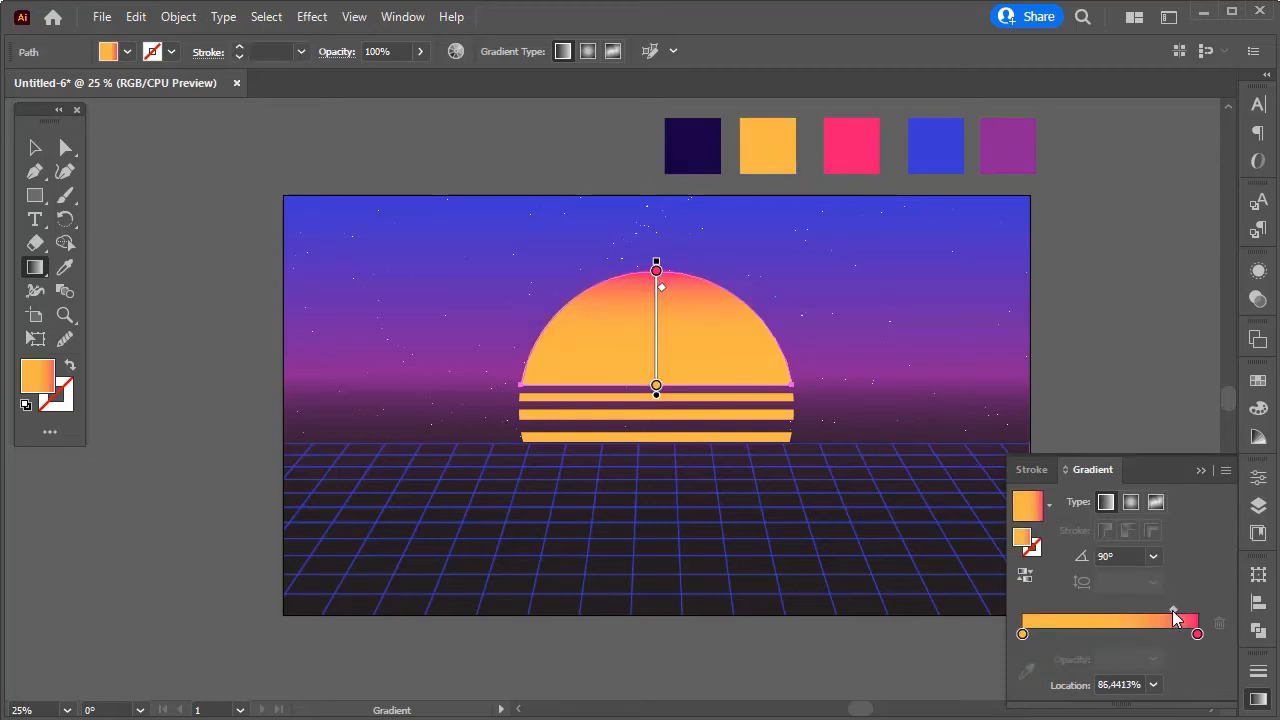
pyautogui.click(1201, 470)
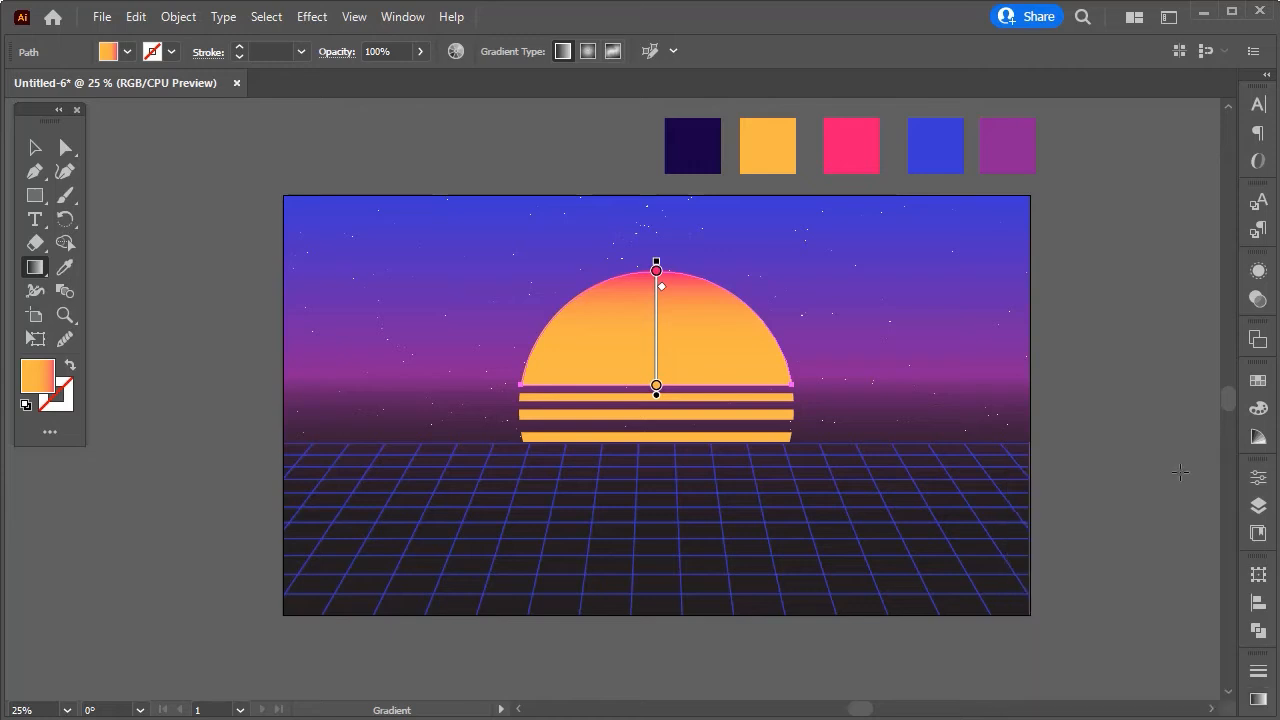
# Group the moon's upper piece with the three orange stripes below it.
pyautogui.click(65, 147)
pyautogui.click(35, 147)
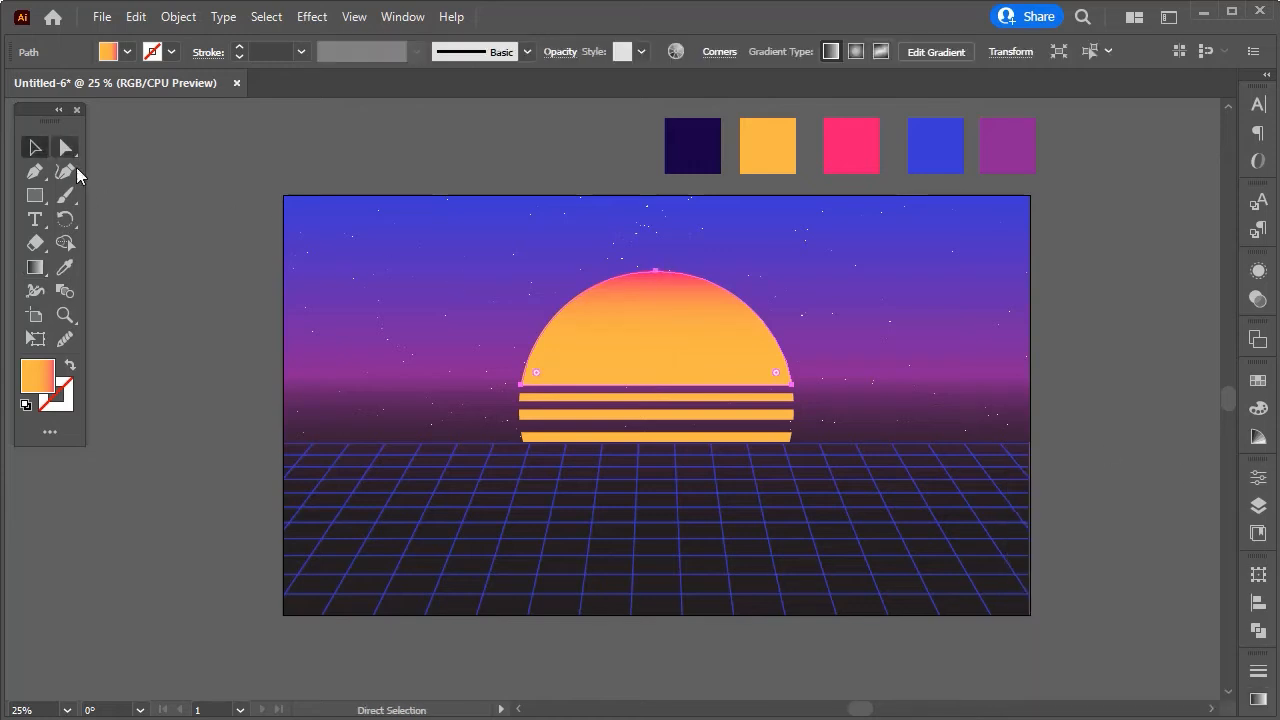
pyautogui.click(167, 224)
pyautogui.click(656, 319)
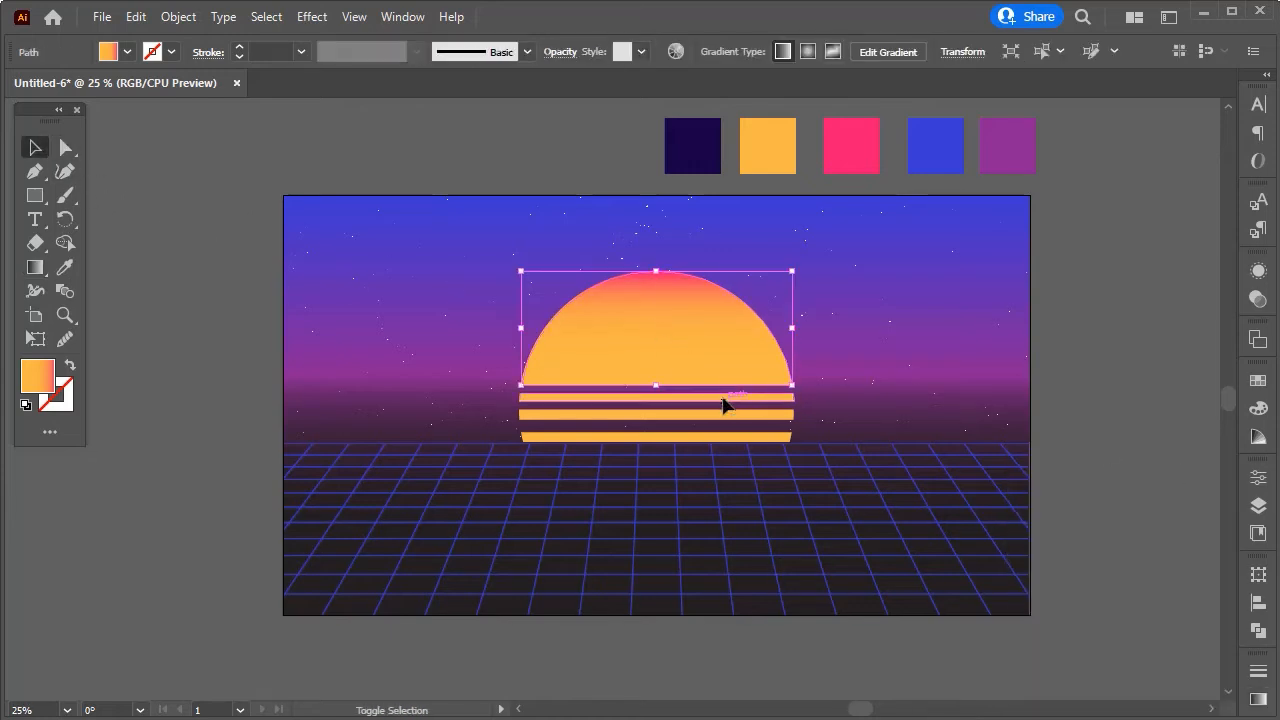
pyautogui.keyDown('shift'); pyautogui.click(726, 397); pyautogui.keyUp('shift')
pyautogui.keyDown('shift'); pyautogui.click(744, 416); pyautogui.keyUp('shift')
pyautogui.keyDown('shift'); pyautogui.click(752, 436); pyautogui.keyUp('shift')
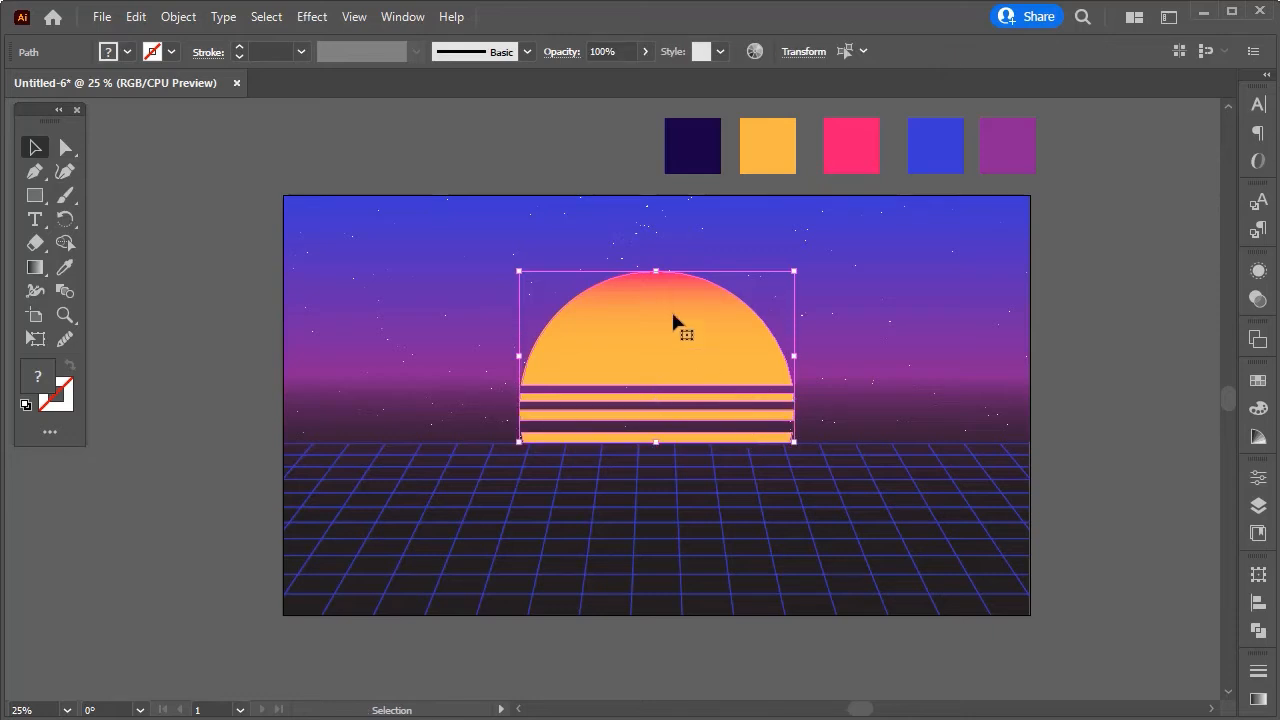
pyautogui.rightClick(672, 312)
pyautogui.click(742, 435)
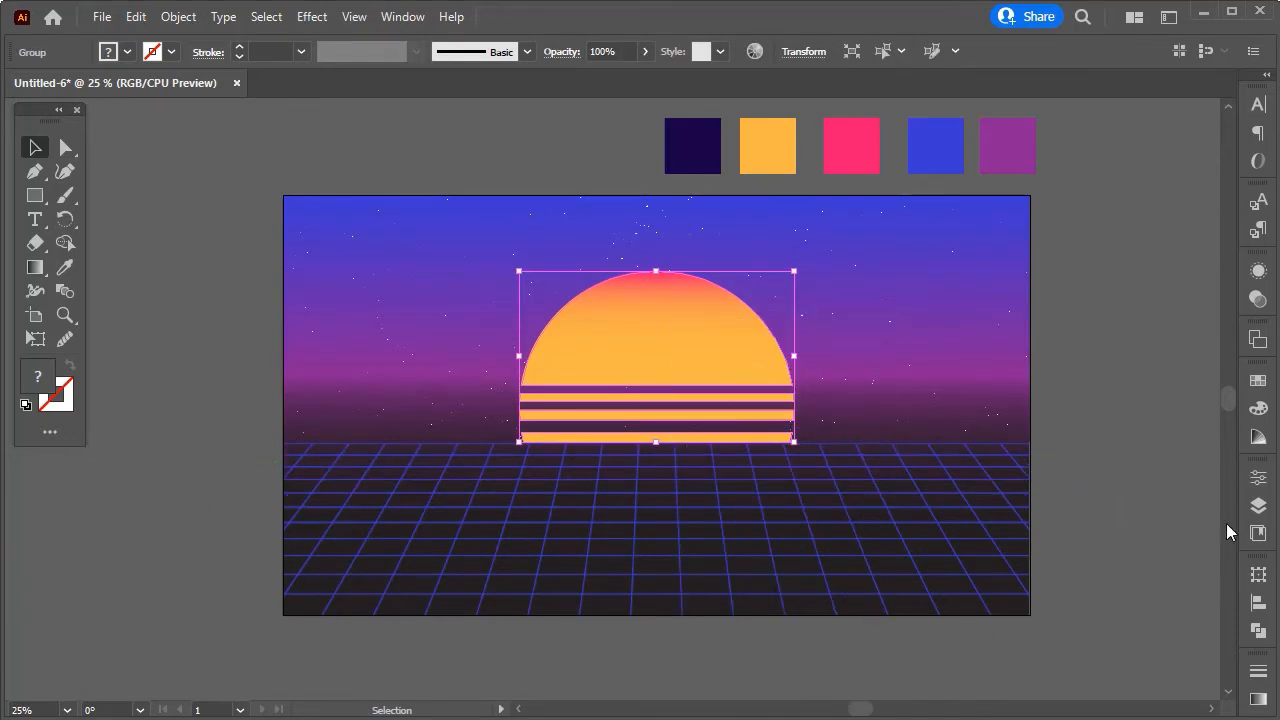
# Duplicate the moon group in place, directly in front of the original in the Moon layer.
pyautogui.click(1258, 506)
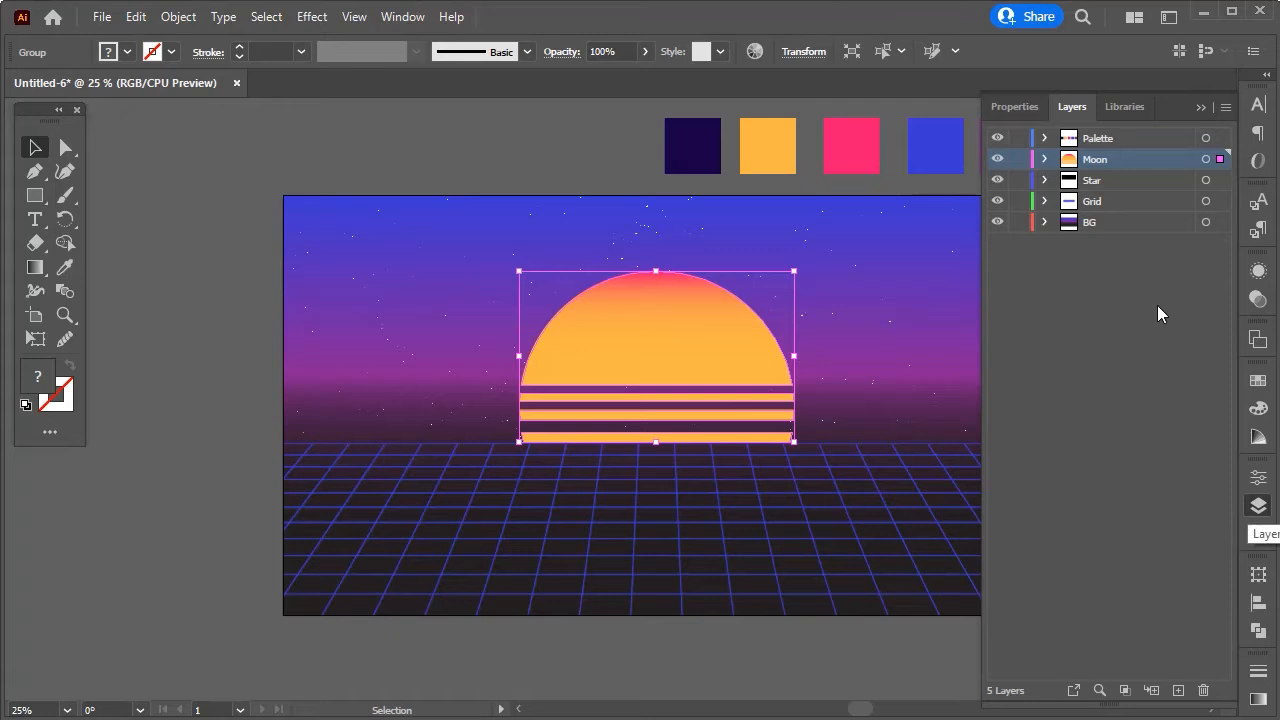
pyautogui.click(1045, 160)
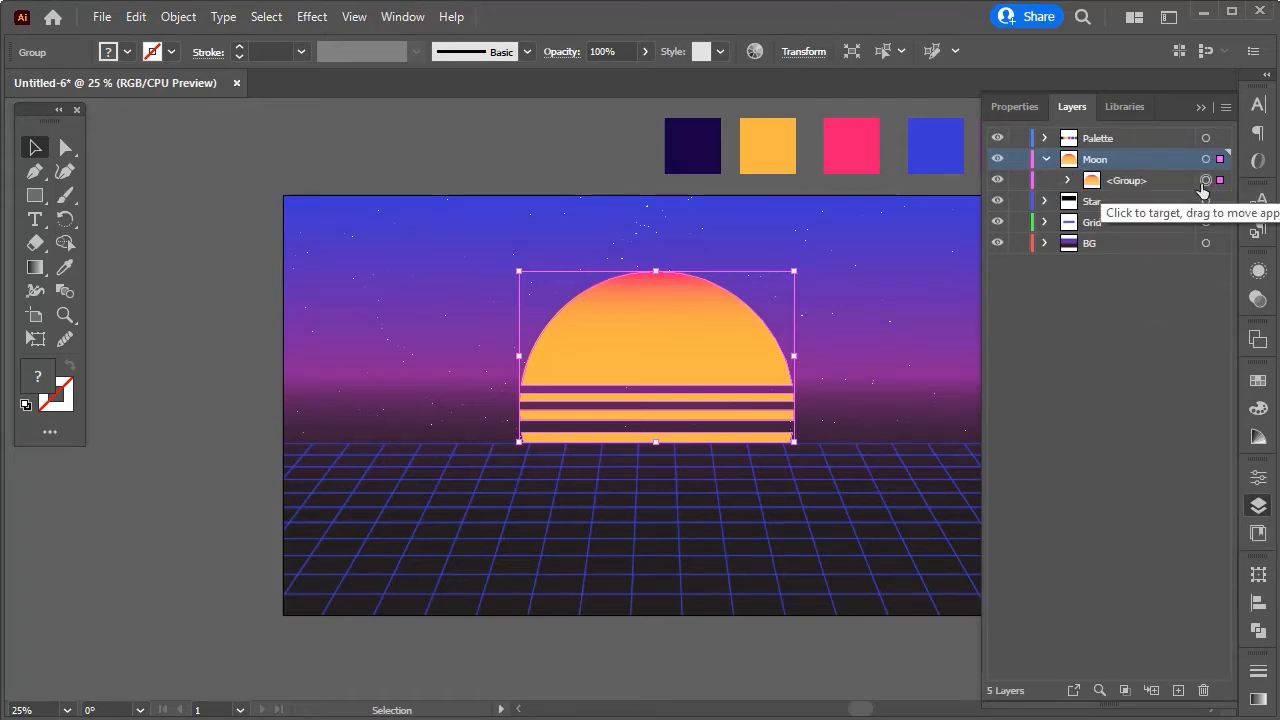
pyautogui.hotkey('ctrl', 'f')
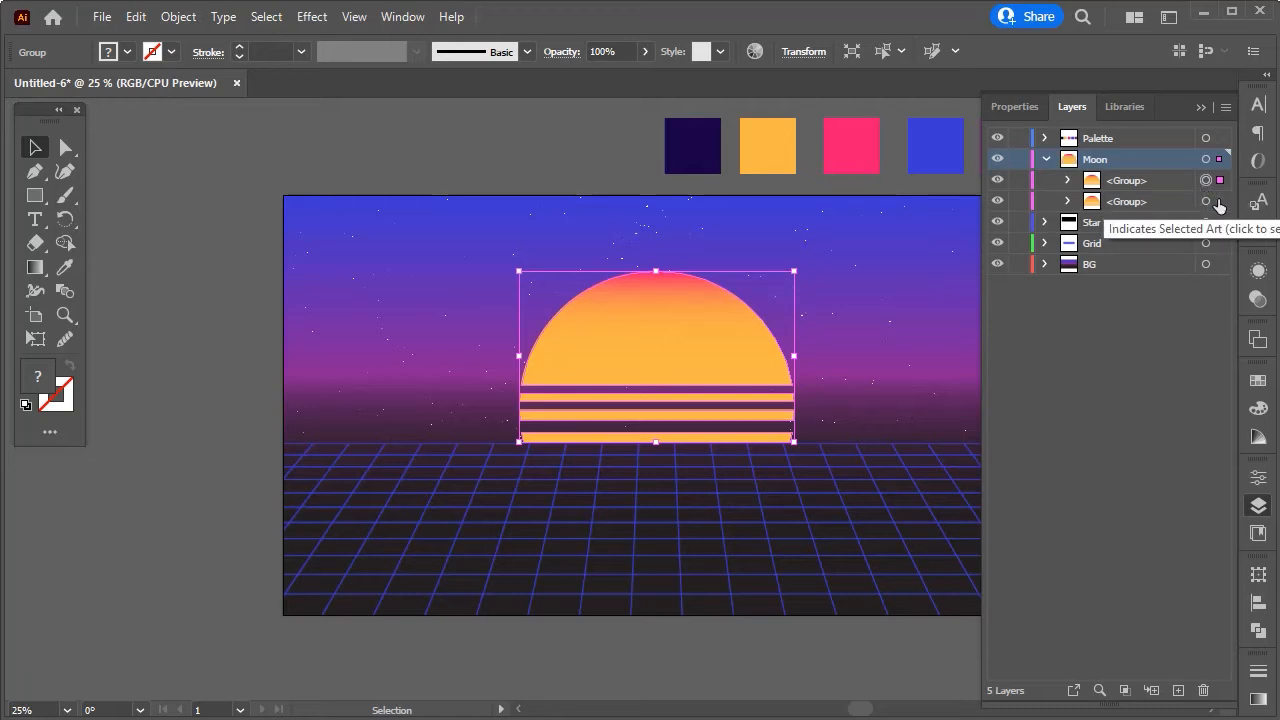
# Apply a Gaussian Blur with a radius of 8 pixels to the lower of the two moon groups.
pyautogui.click(1219, 204)
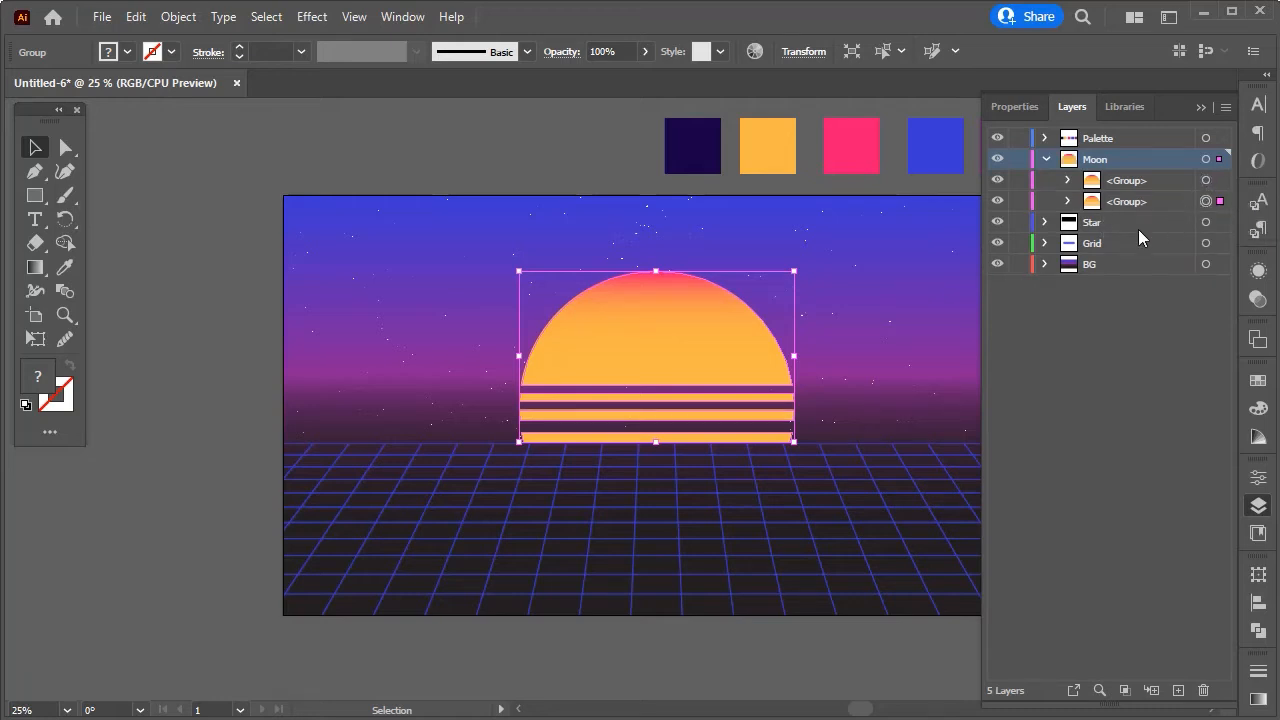
pyautogui.click(314, 17)
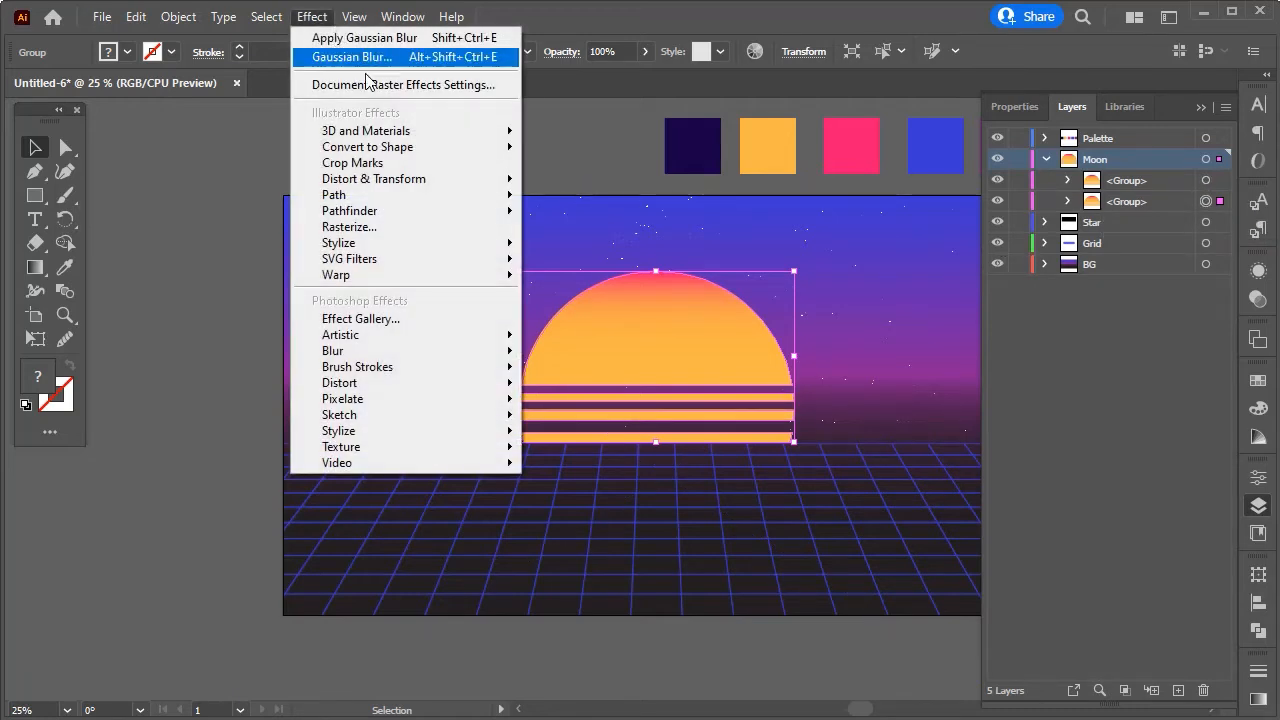
pyautogui.moveTo(484, 357)
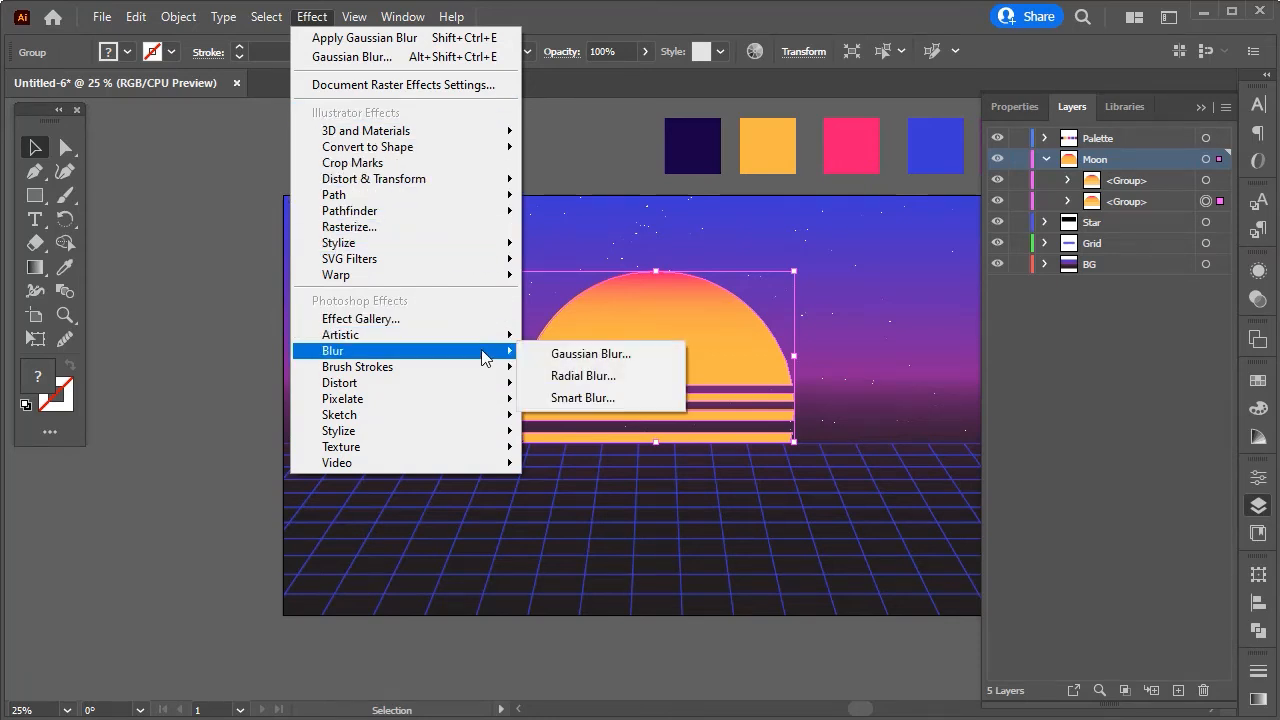
pyautogui.click(560, 355)
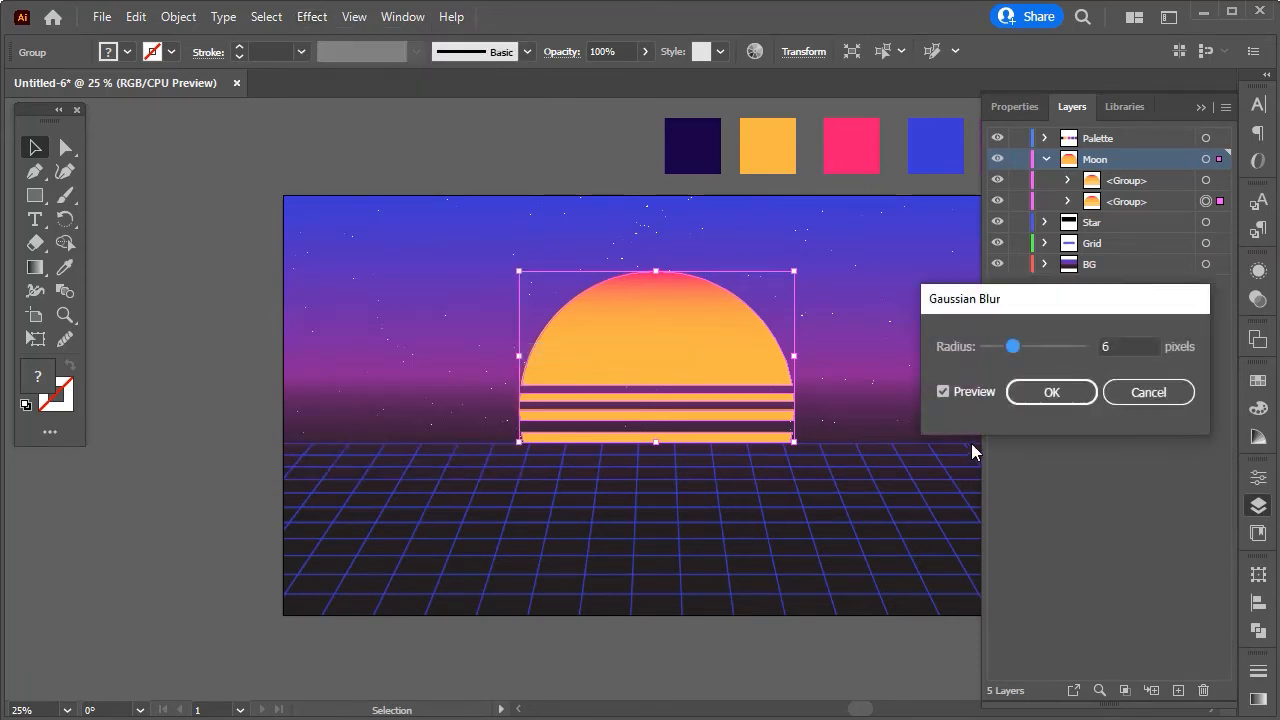
pyautogui.click(1024, 346)
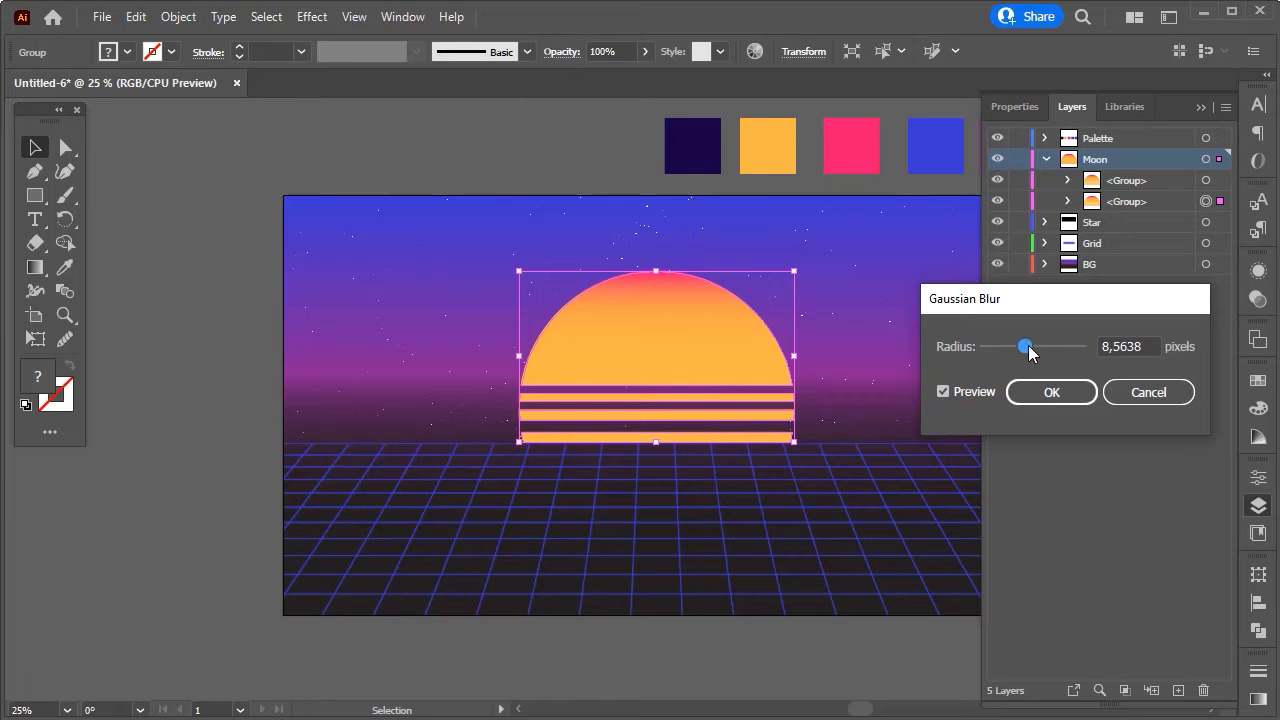
pyautogui.moveTo(1146, 346); pyautogui.dragTo(1088, 349)
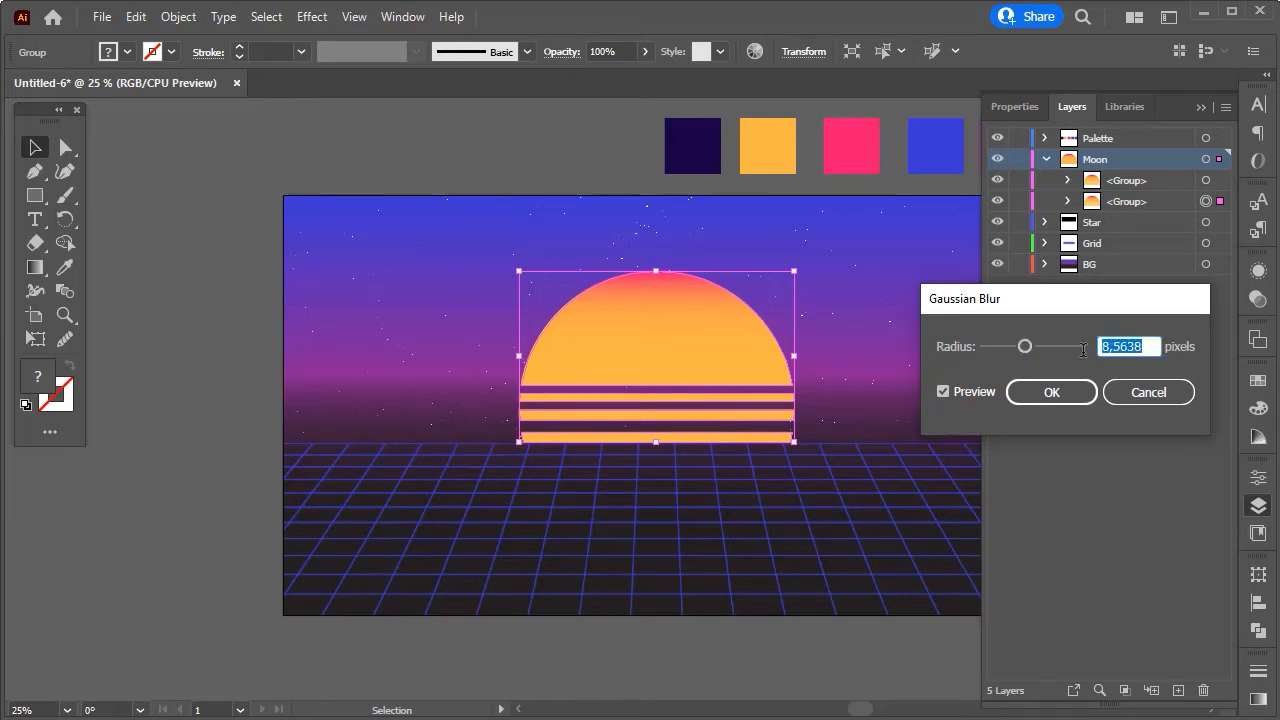
pyautogui.write('8')
pyautogui.click(1074, 388)
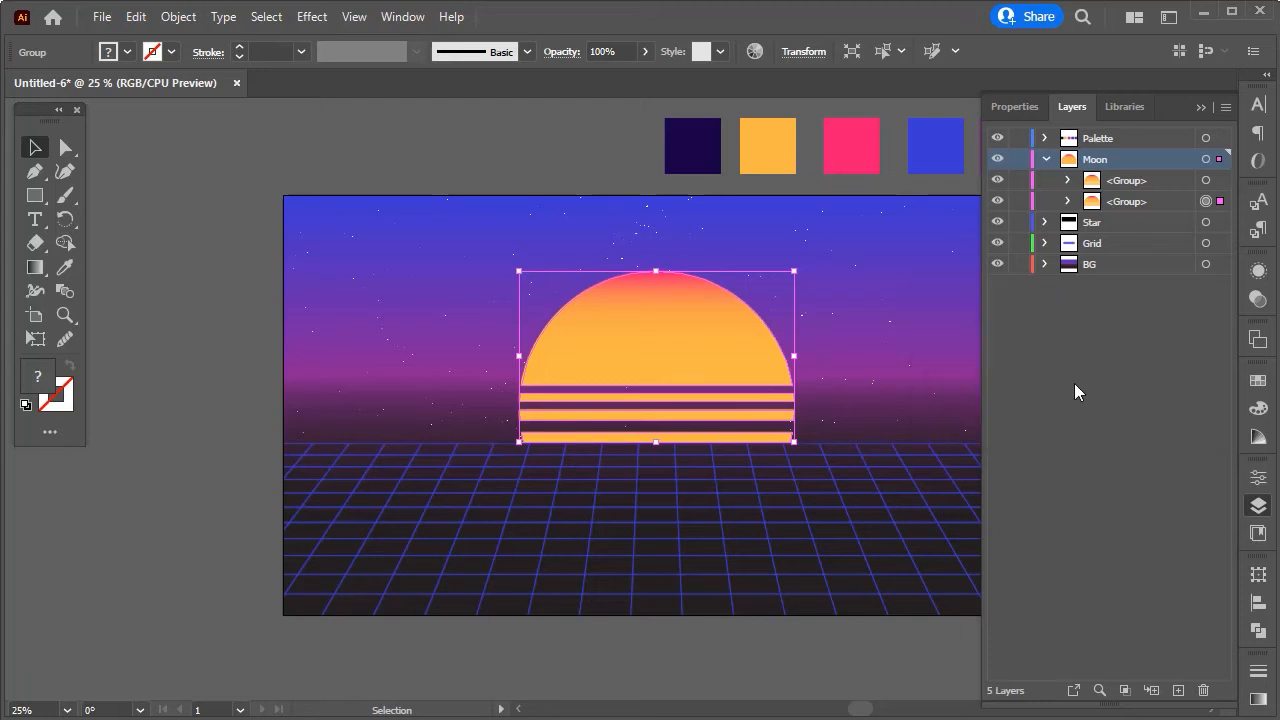
# Create a new layer above the Moon layer and name it Horizon.
pyautogui.click(1046, 159)
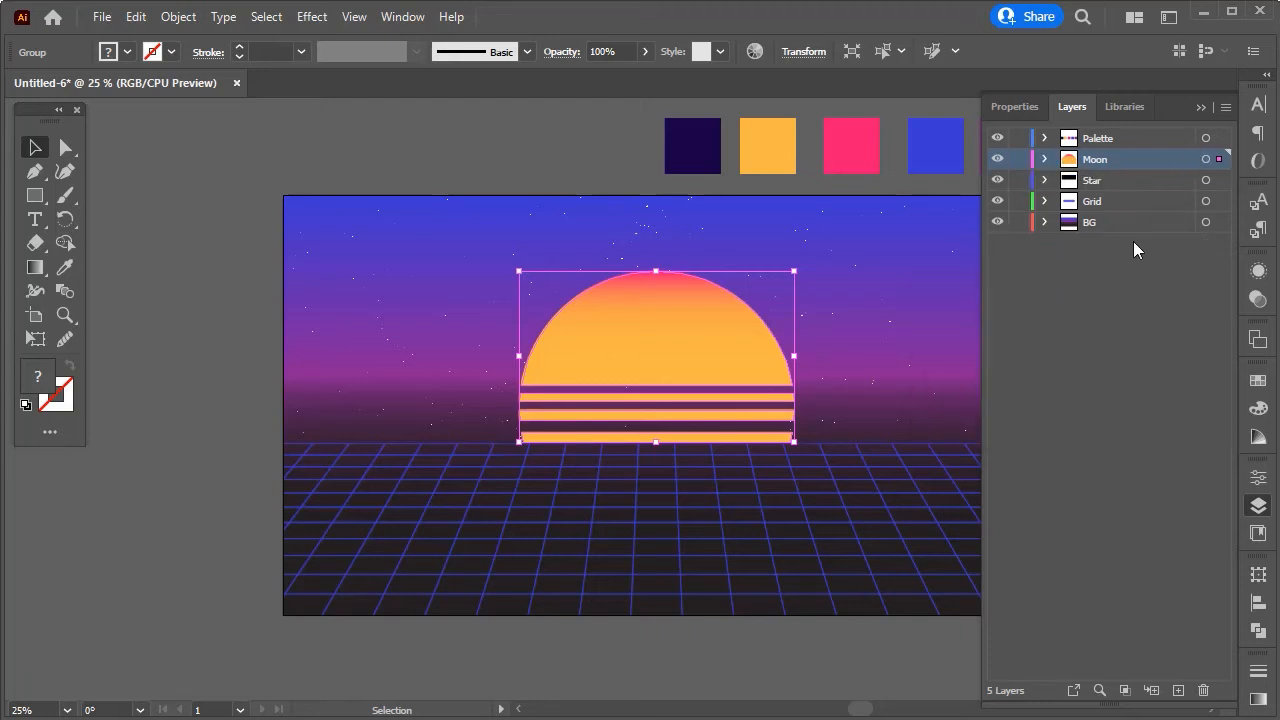
pyautogui.click(1178, 690)
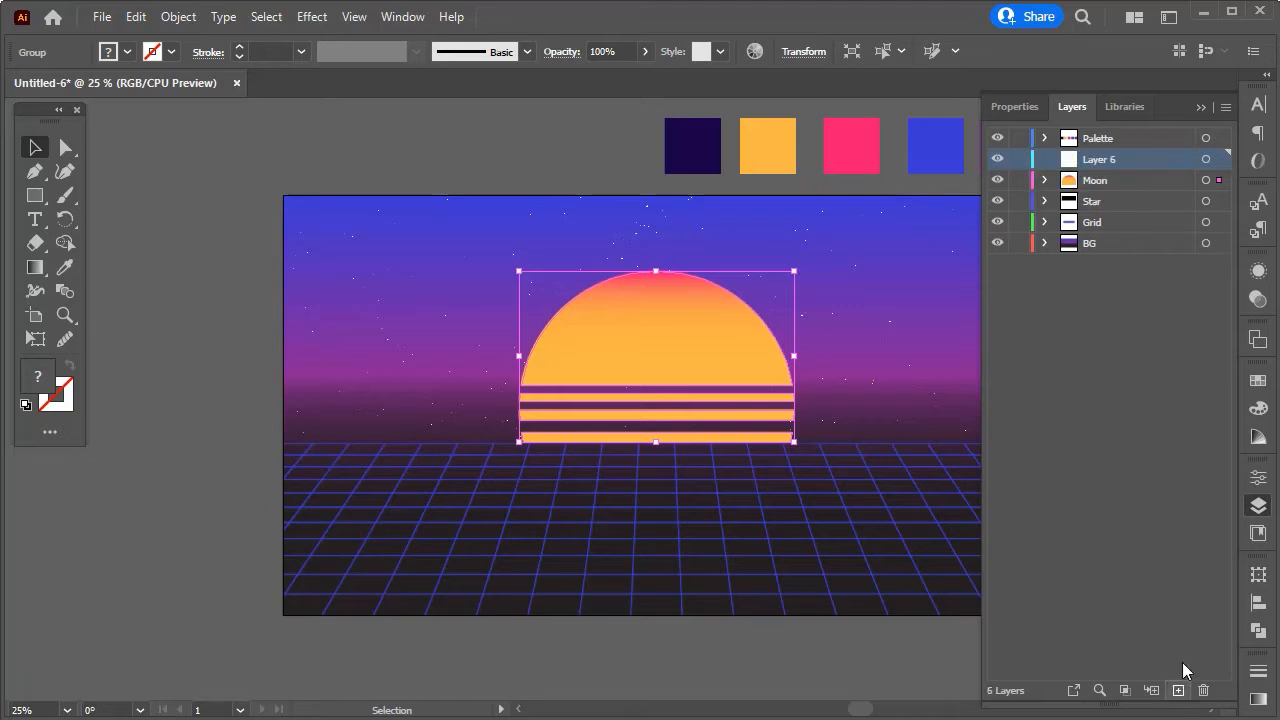
pyautogui.doubleClick(1100, 160)
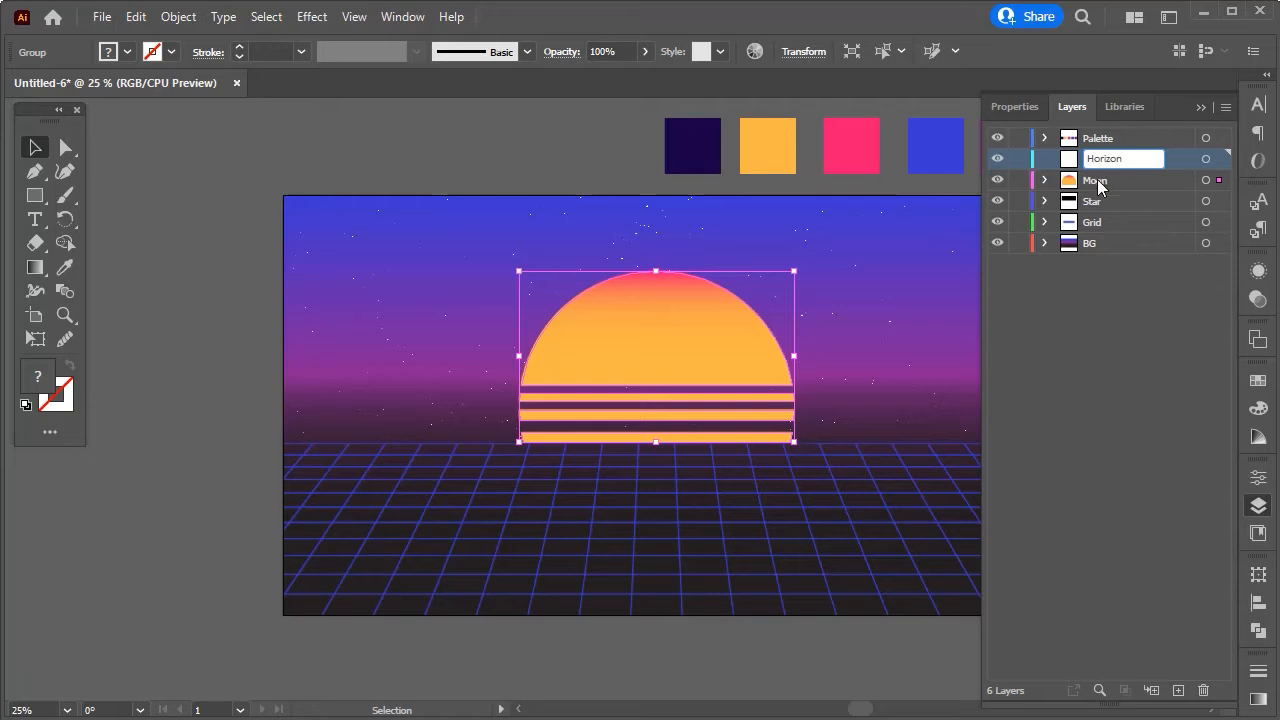
pyautogui.press('Return')
pyautogui.moveTo(1107, 176); pyautogui.dragTo(1202, 165)
pyautogui.click(1201, 108)
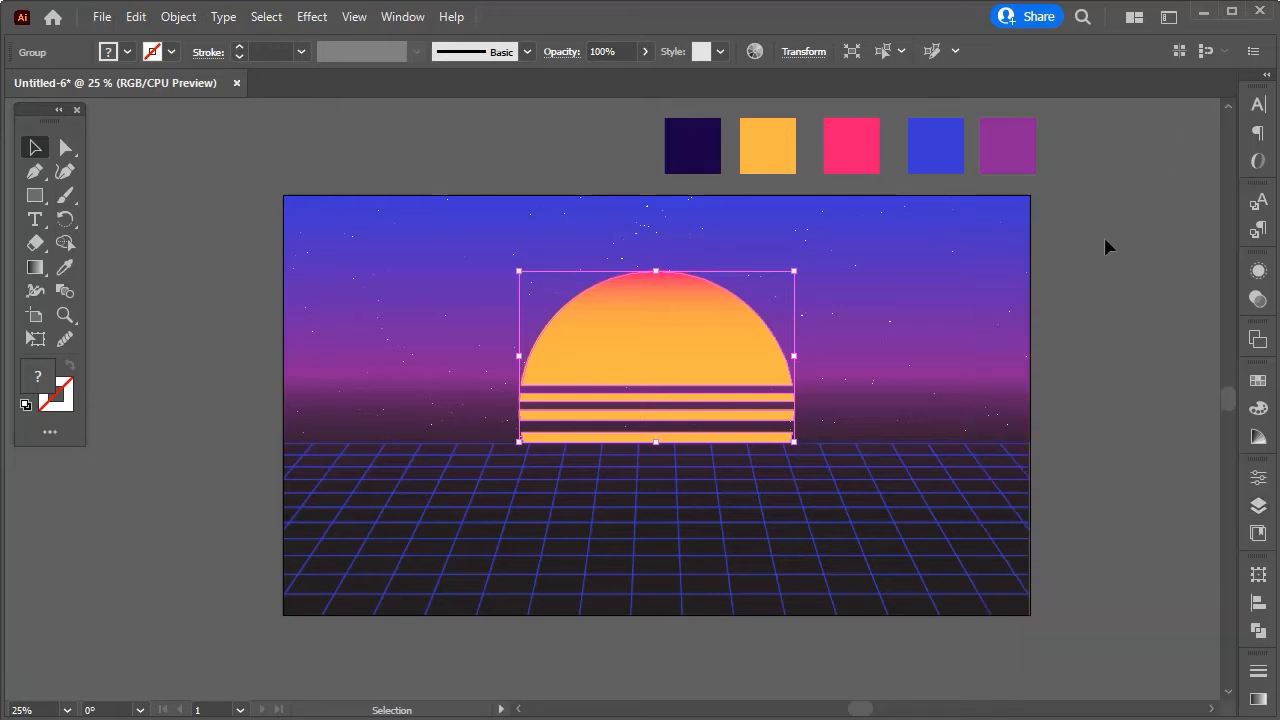
# Draw a thin horizontal rectangle spanning the full artboard width, with its lower edge level with the bottom of the moon's upper piece.
pyautogui.scroll(-1, 1102, 242)
pyautogui.click(1062, 248)
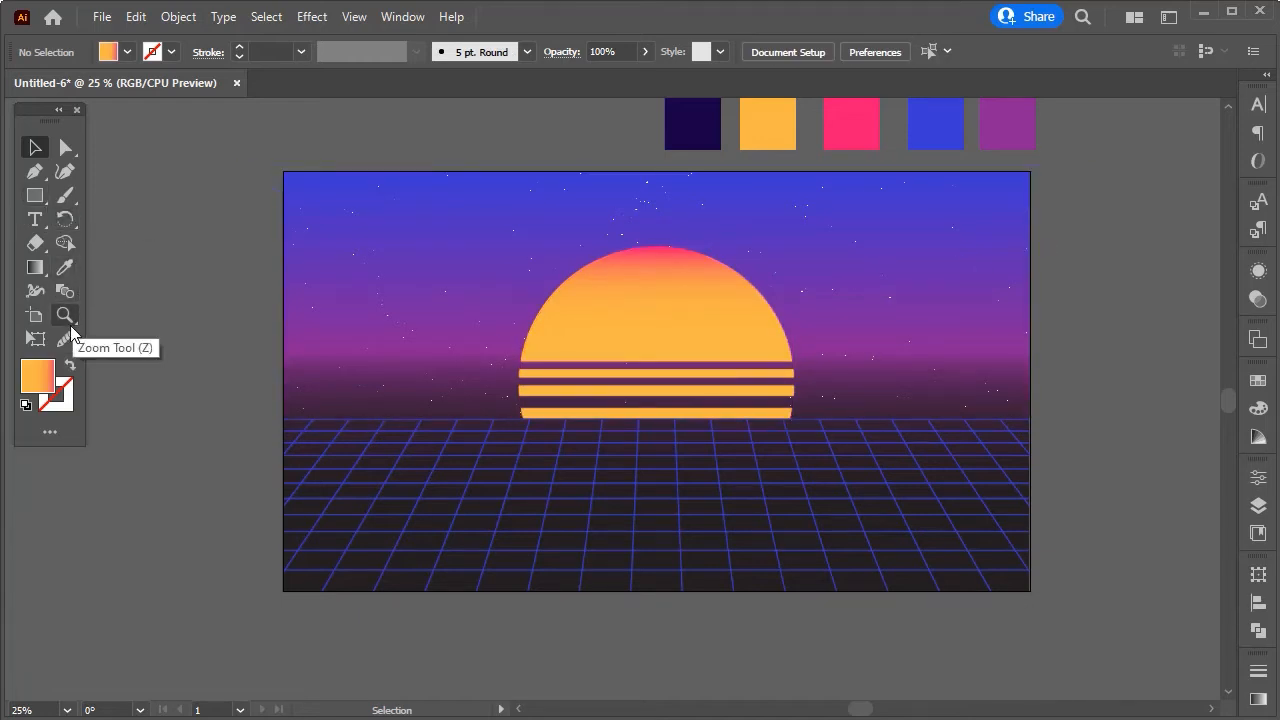
pyautogui.scroll(2, 167, 297)
pyautogui.click(35, 198)
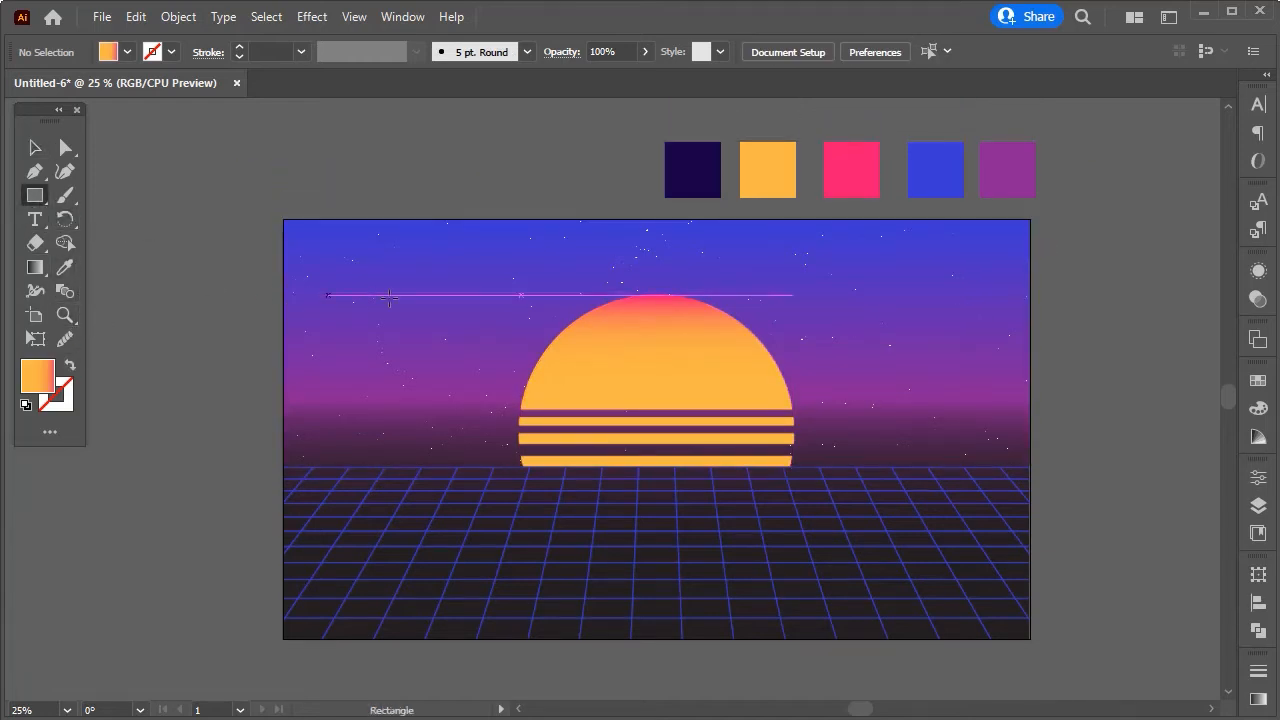
pyautogui.scroll(-1, 372, 297)
pyautogui.moveTo(284, 344); pyautogui.dragTo(1031, 384)
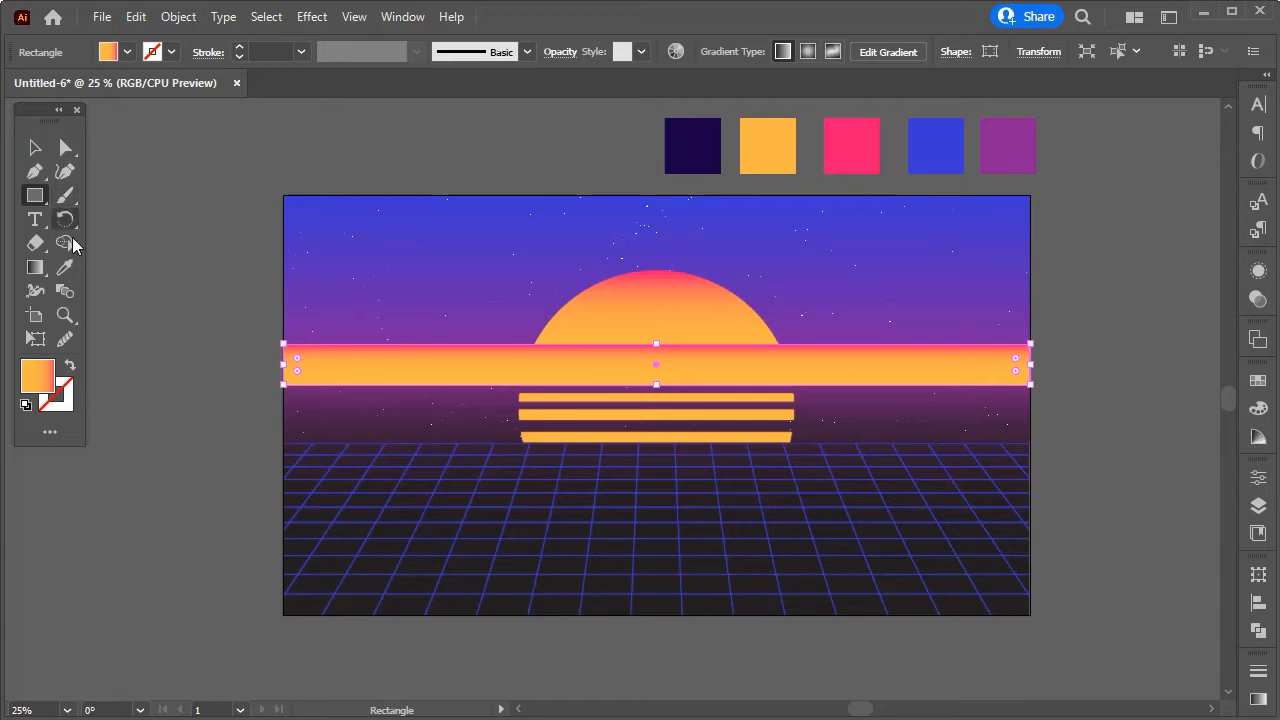
# Fill the new rectangle with the pink sampled from the palette swatch.
pyautogui.click(65, 267)
pyautogui.click(849, 151)
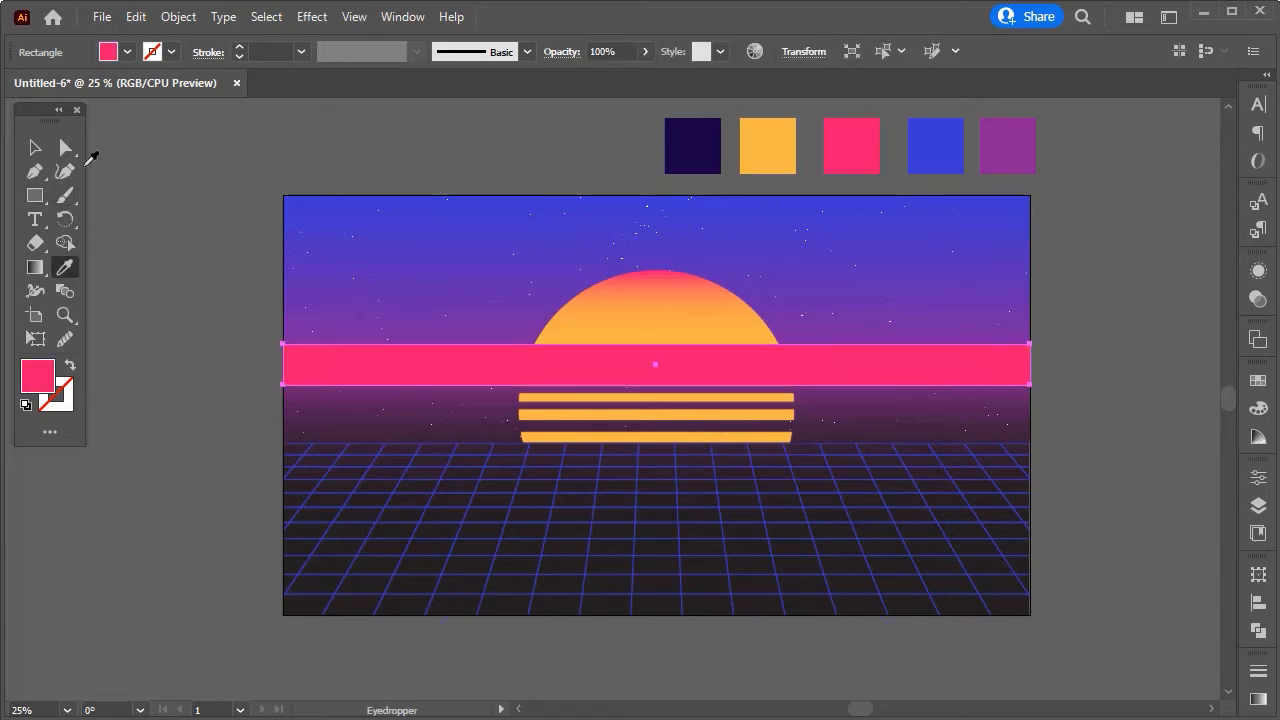
pyautogui.click(34, 147)
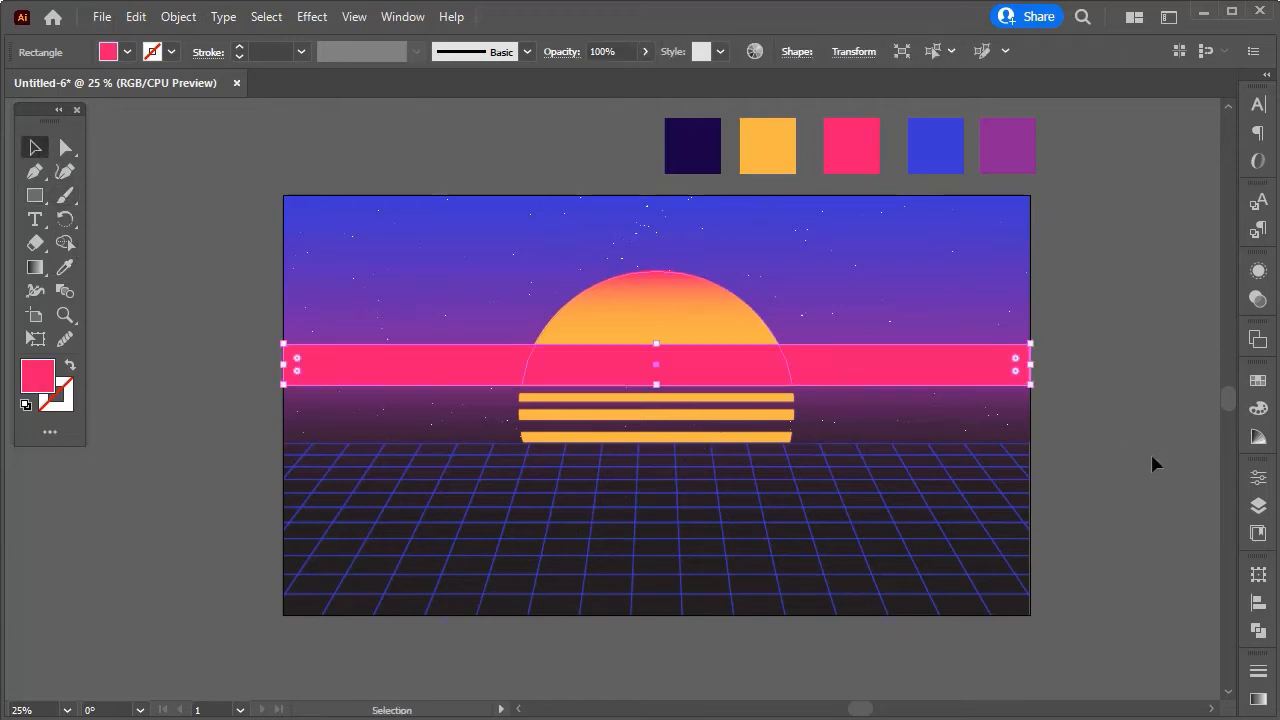
# Move the pink rectangle from the Moon layer to the Horizon layer so it sits behind the moon.
pyautogui.click(1258, 507)
pyautogui.click(1117, 179)
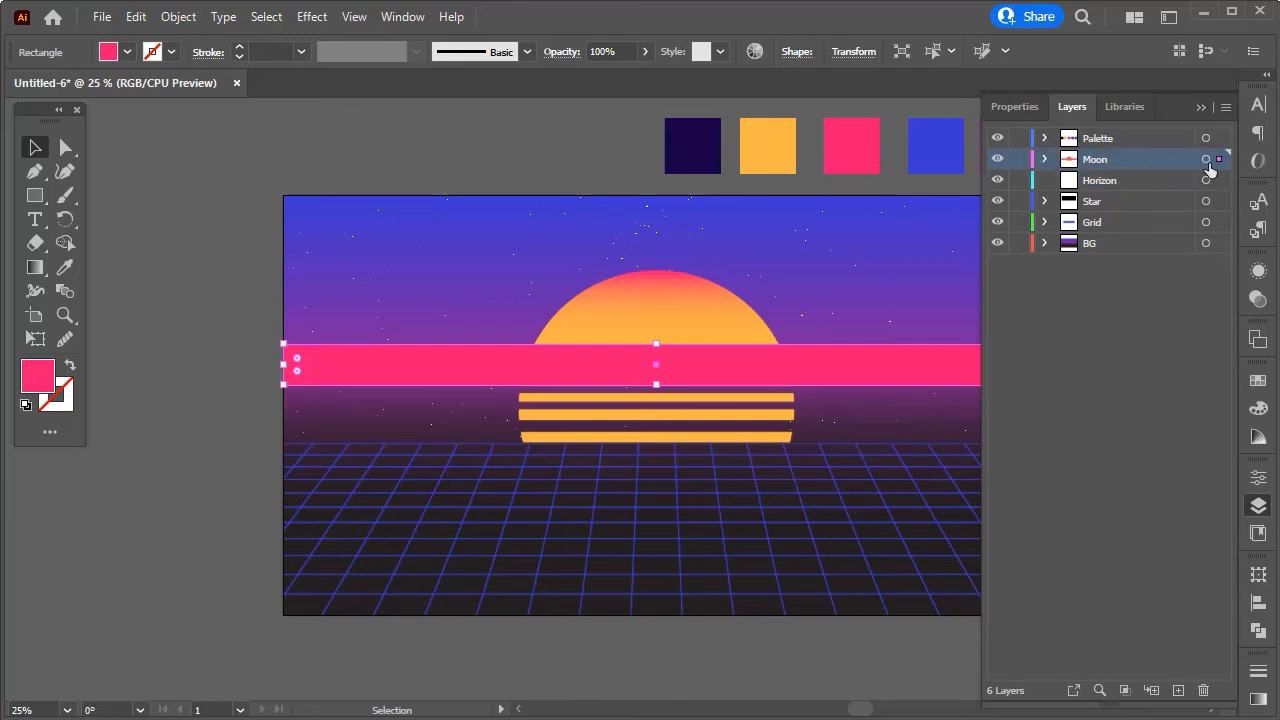
pyautogui.moveTo(1219, 159); pyautogui.dragTo(1219, 181)
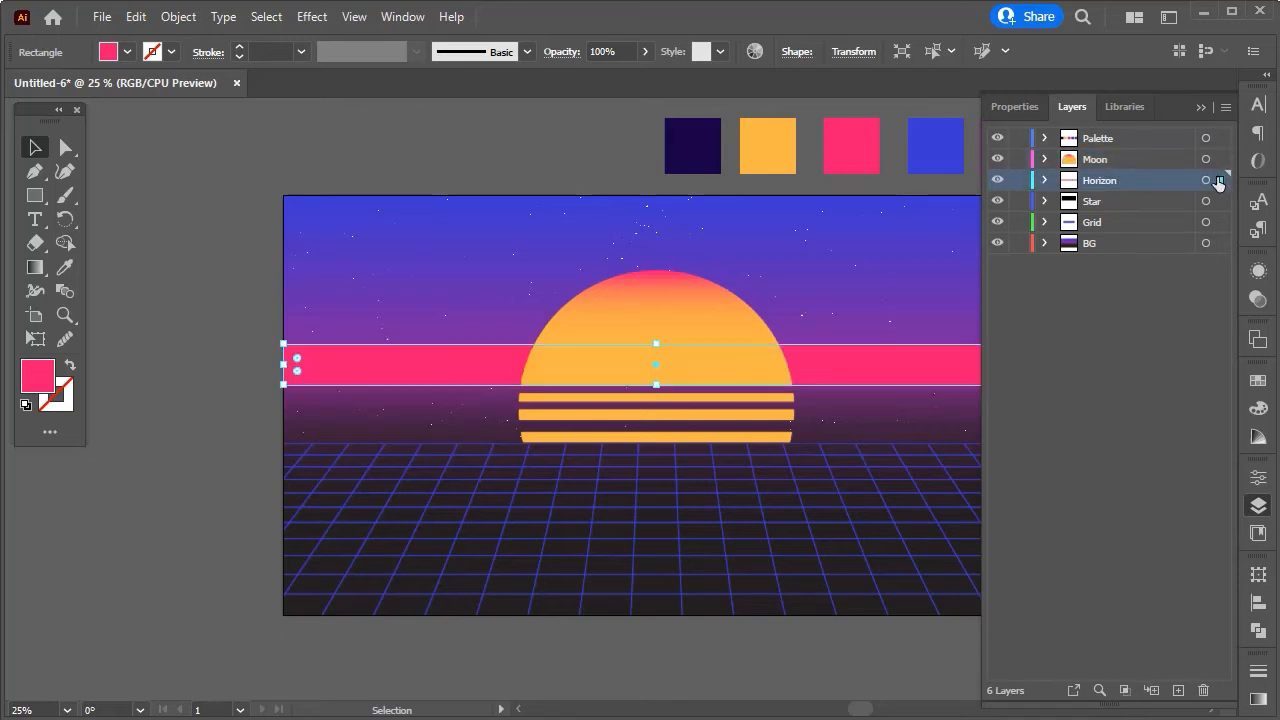
pyautogui.click(1200, 108)
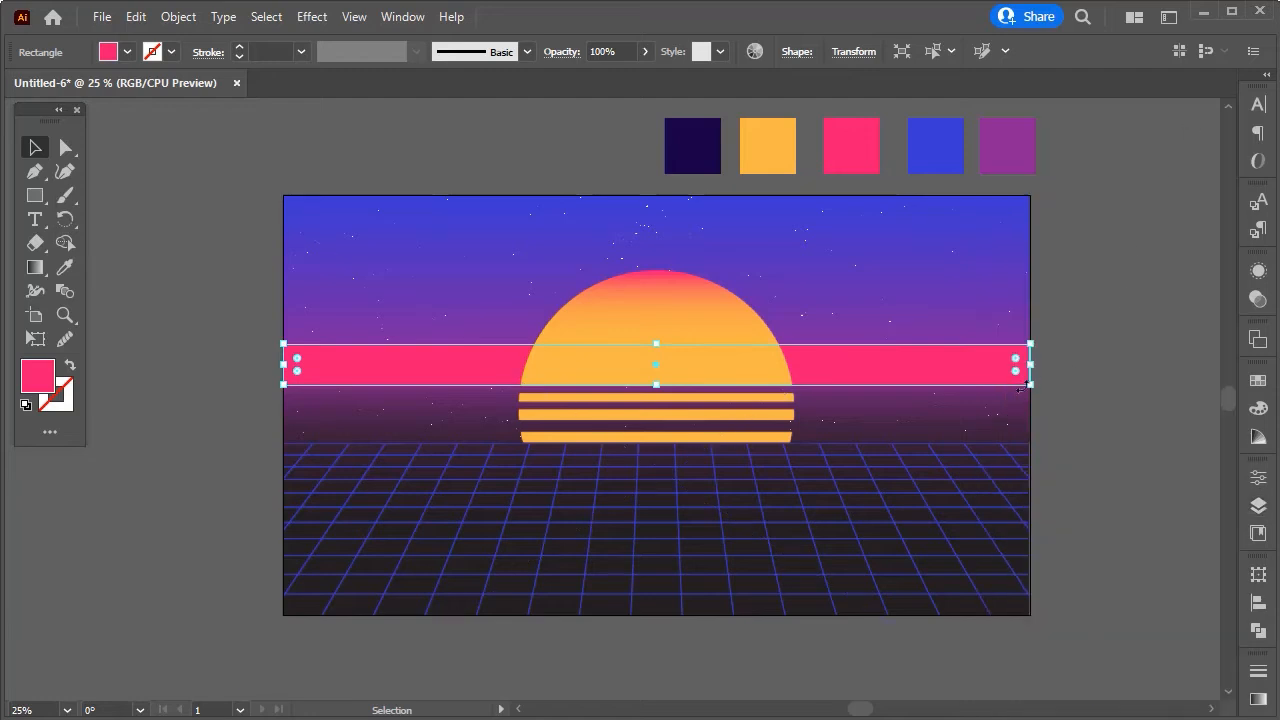
# Turn the pink bar into two stacked bands separated by a narrow gap, making the lower band slightly thinner than the upper one.
pyautogui.hotkey('ctrl', '+')
pyautogui.moveTo(656, 344); pyautogui.dragTo(656, 360)
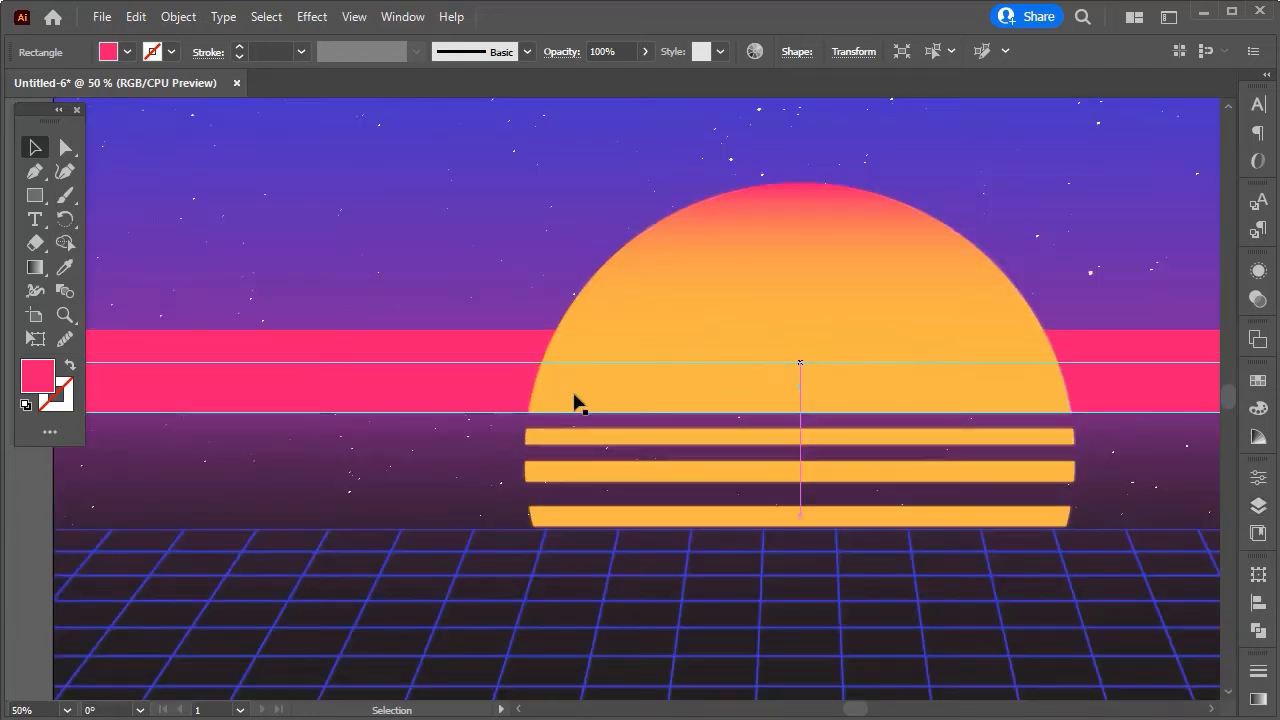
pyautogui.moveTo(446, 390)
pyautogui.mouseDown()
pyautogui.moveTo(450, 352)
pyautogui.moveTo(453, 397)
pyautogui.mouseUp()
pyautogui.moveTo(803, 361); pyautogui.dragTo(803, 373)
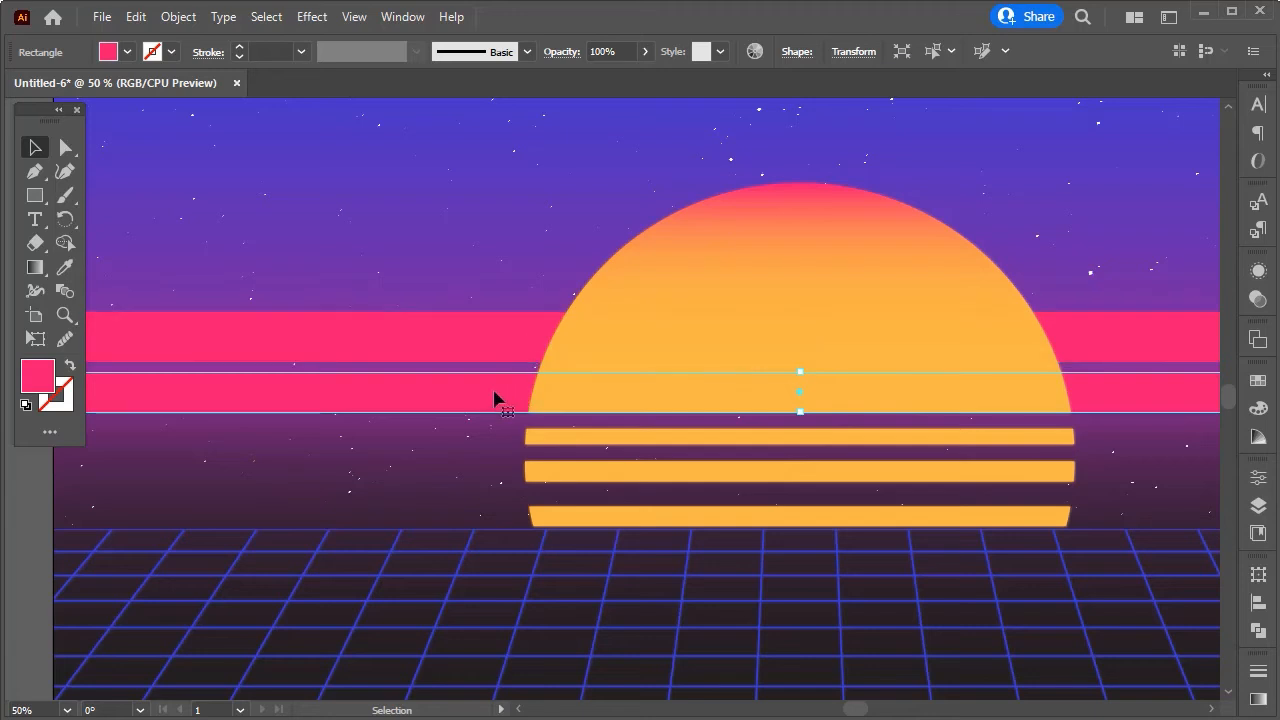
# Duplicate the lower pink band downward and align the copy's top edge with the top of the moon's first stripe.
pyautogui.moveTo(494, 398); pyautogui.dragTo(472, 476)
pyautogui.scroll(2, 443, 471)
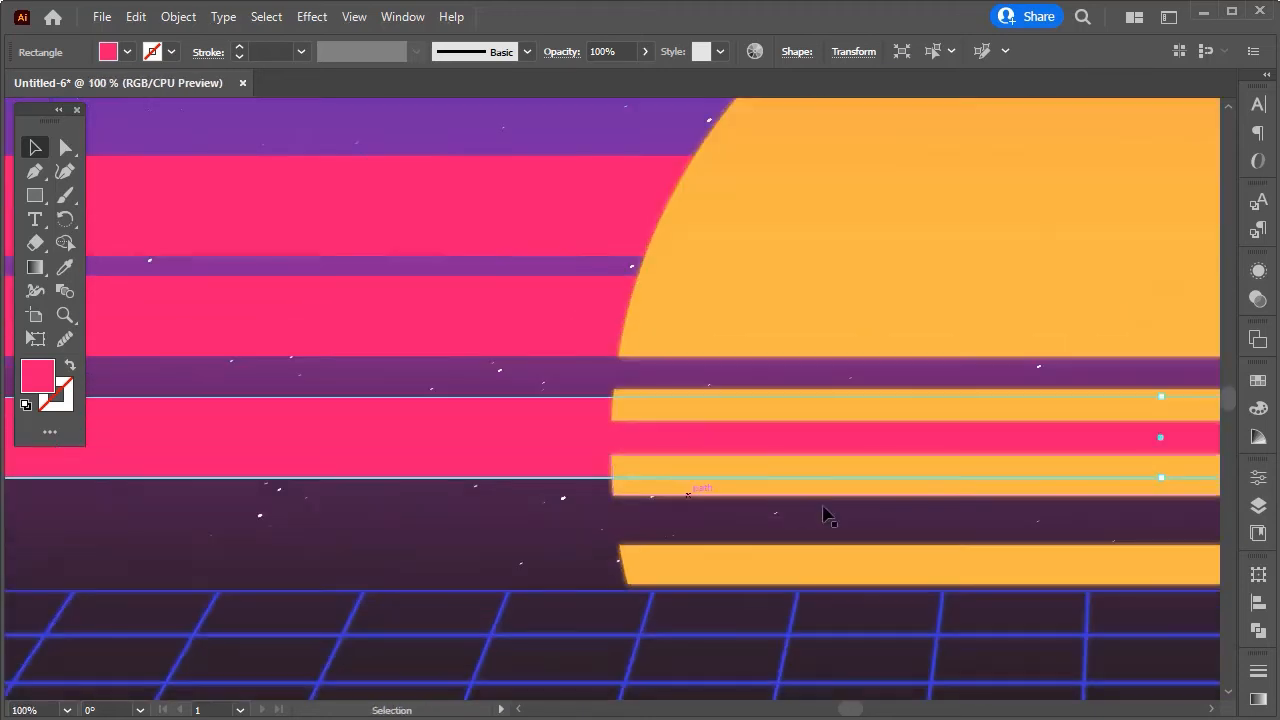
pyautogui.scroll(-1, 454, 440)
pyautogui.moveTo(924, 462); pyautogui.dragTo(929, 437)
pyautogui.scroll(3, 514, 409)
pyautogui.moveTo(600, 453); pyautogui.dragTo(599, 438)
pyautogui.scroll(-2, 483, 437)
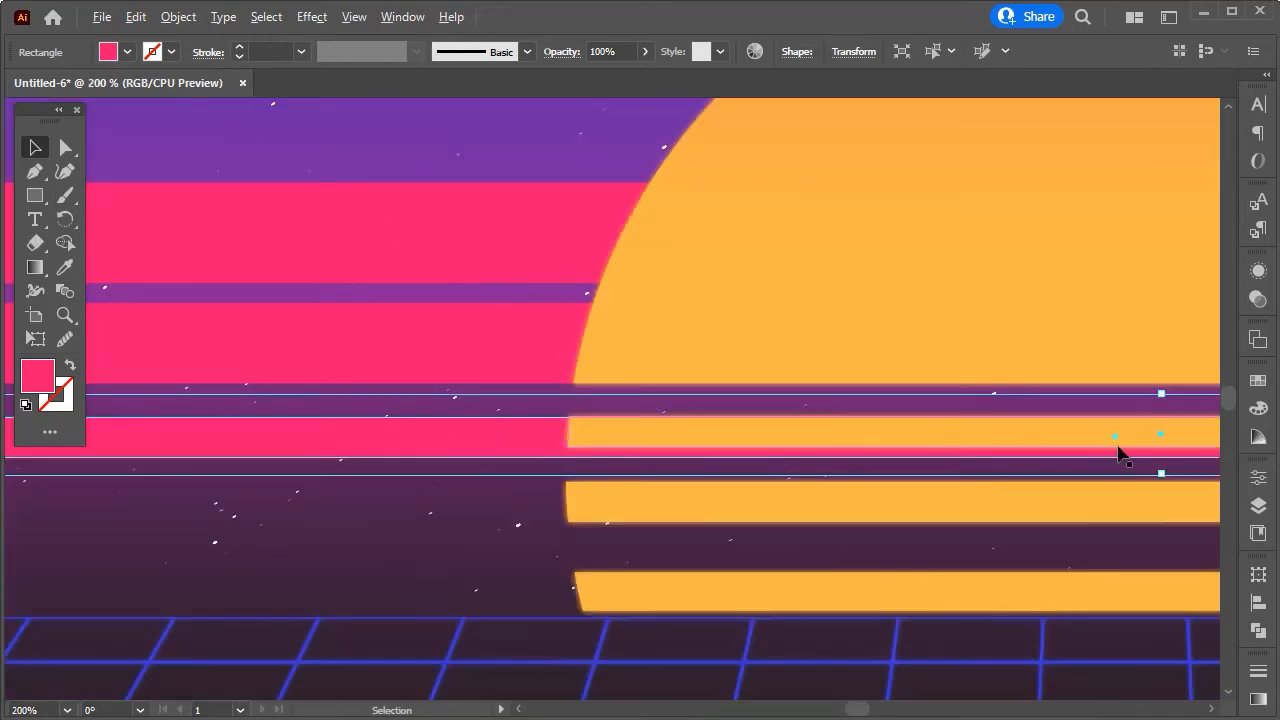
# Shorten the third pink band from below so its height matches the moon's first stripe.
pyautogui.scroll(4, 997, 468)
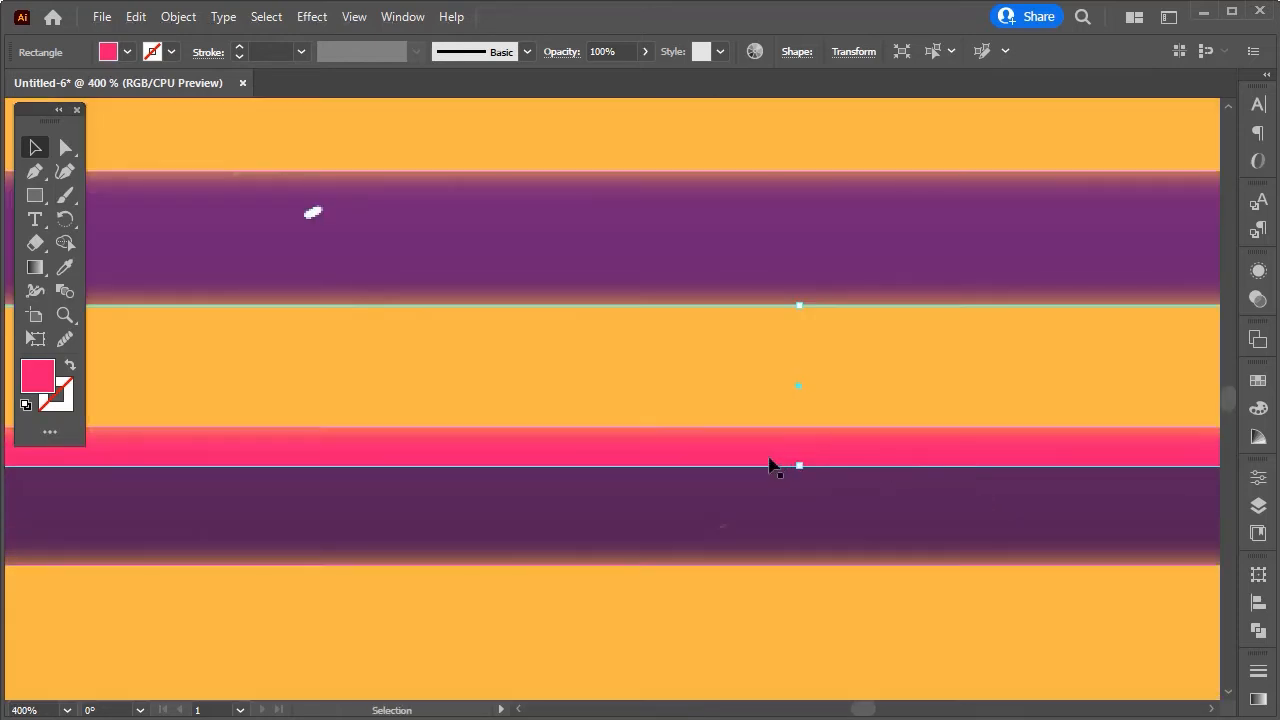
pyautogui.moveTo(799, 465); pyautogui.dragTo(811, 427)
pyautogui.scroll(-6, 904, 456)
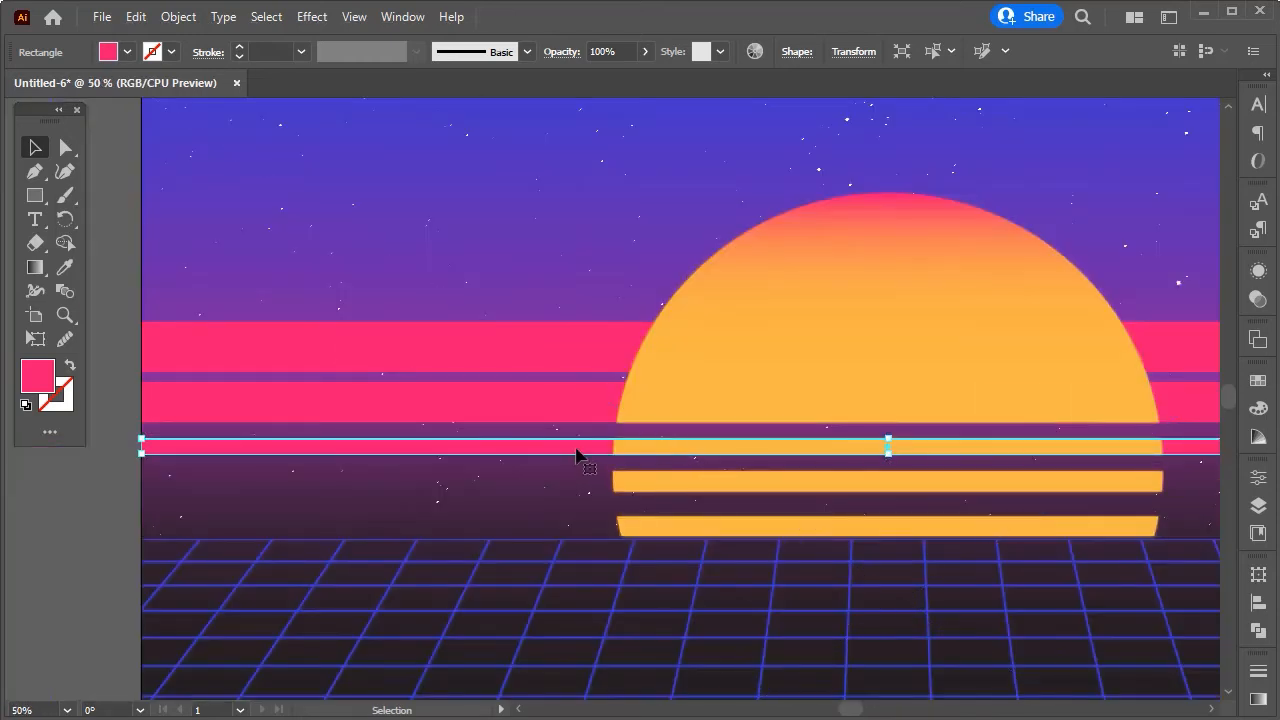
# Stretch the lowest pink horizon stripe so its edges line up with the matching orange band of the sun.
pyautogui.moveTo(576, 456); pyautogui.dragTo(608, 460)
pyautogui.scroll(1, 606, 489)
pyautogui.scroll(-3, 523, 466)
pyautogui.scroll(3, 913, 500)
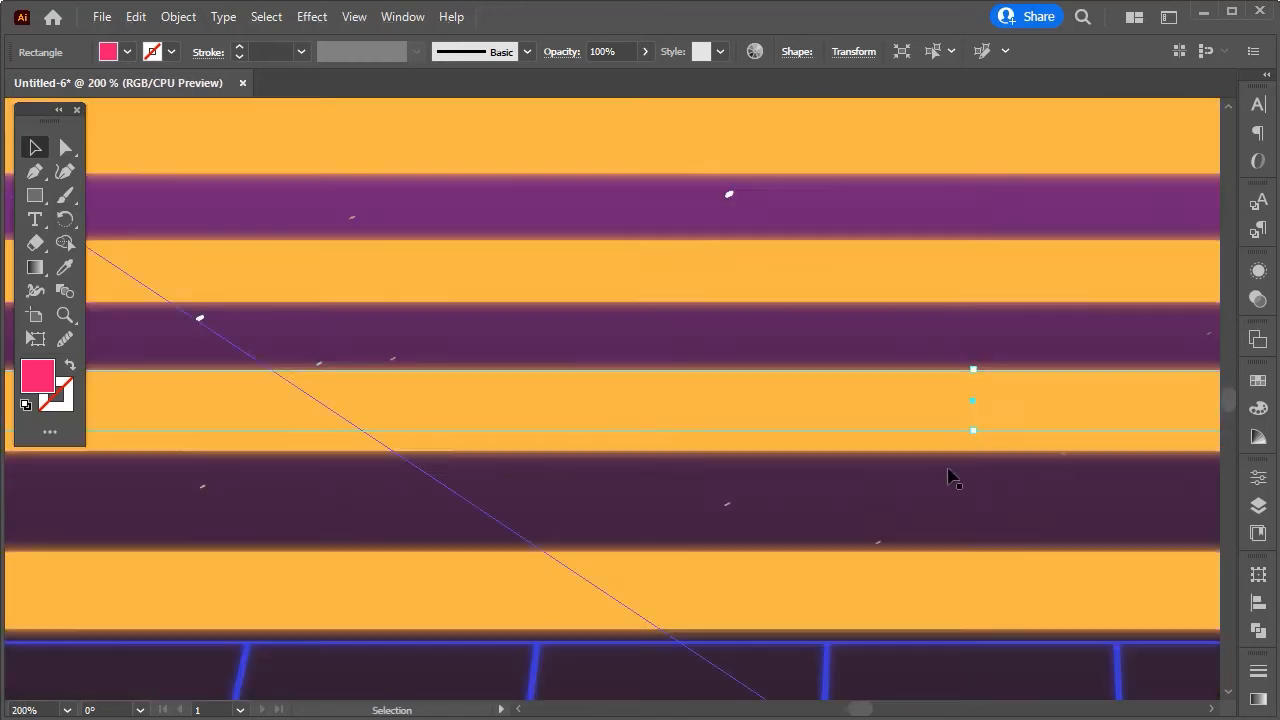
pyautogui.moveTo(977, 434); pyautogui.dragTo(975, 456)
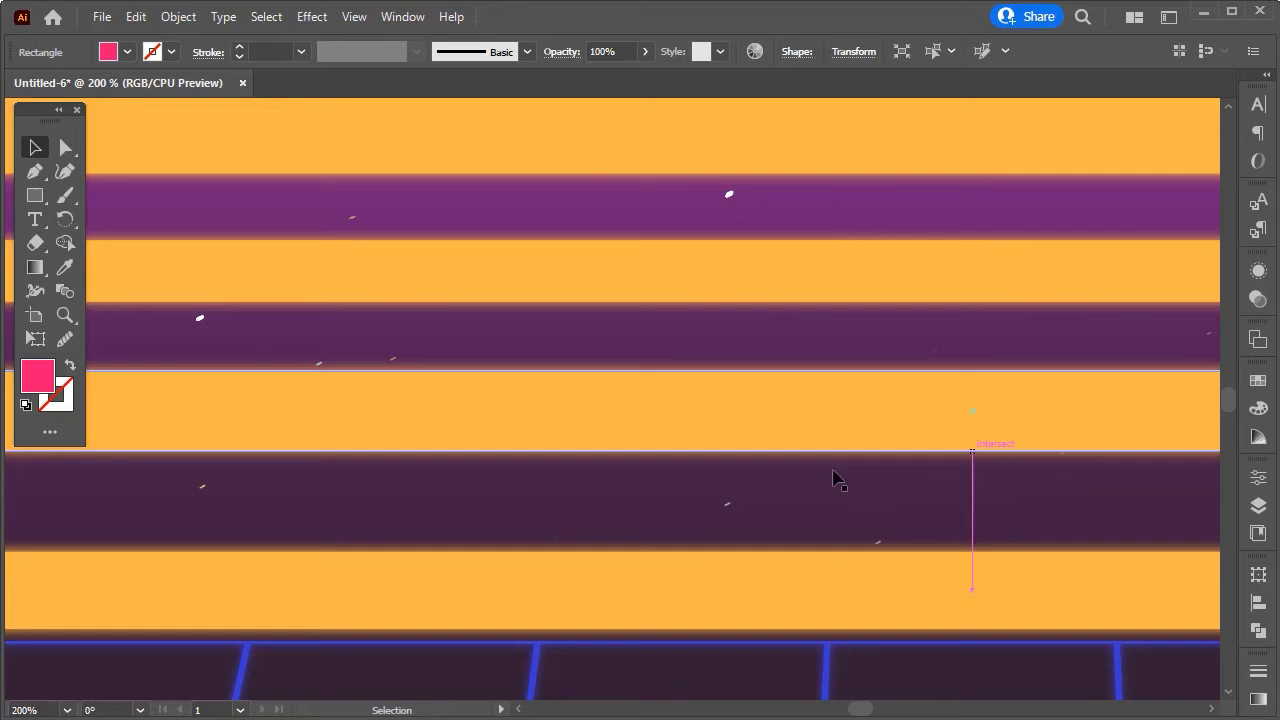
pyautogui.scroll(-4, 789, 477)
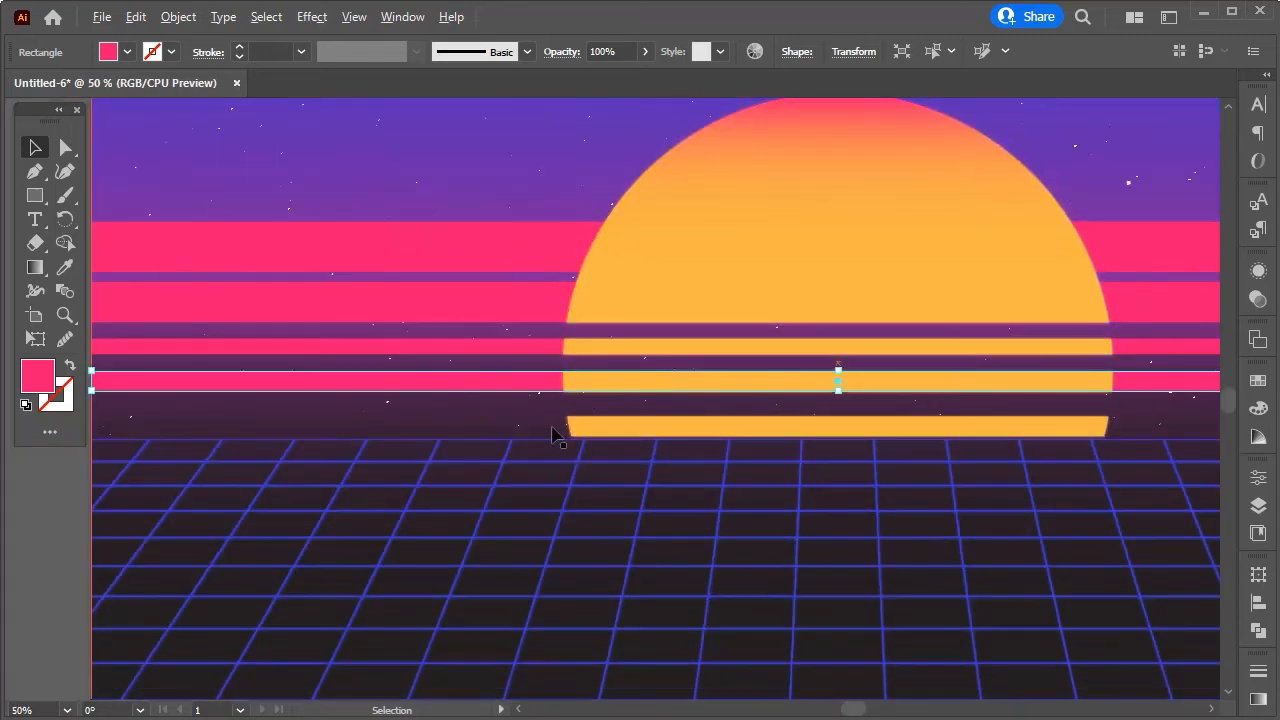
pyautogui.scroll(-1, 554, 431)
pyautogui.scroll(-1, 449, 398)
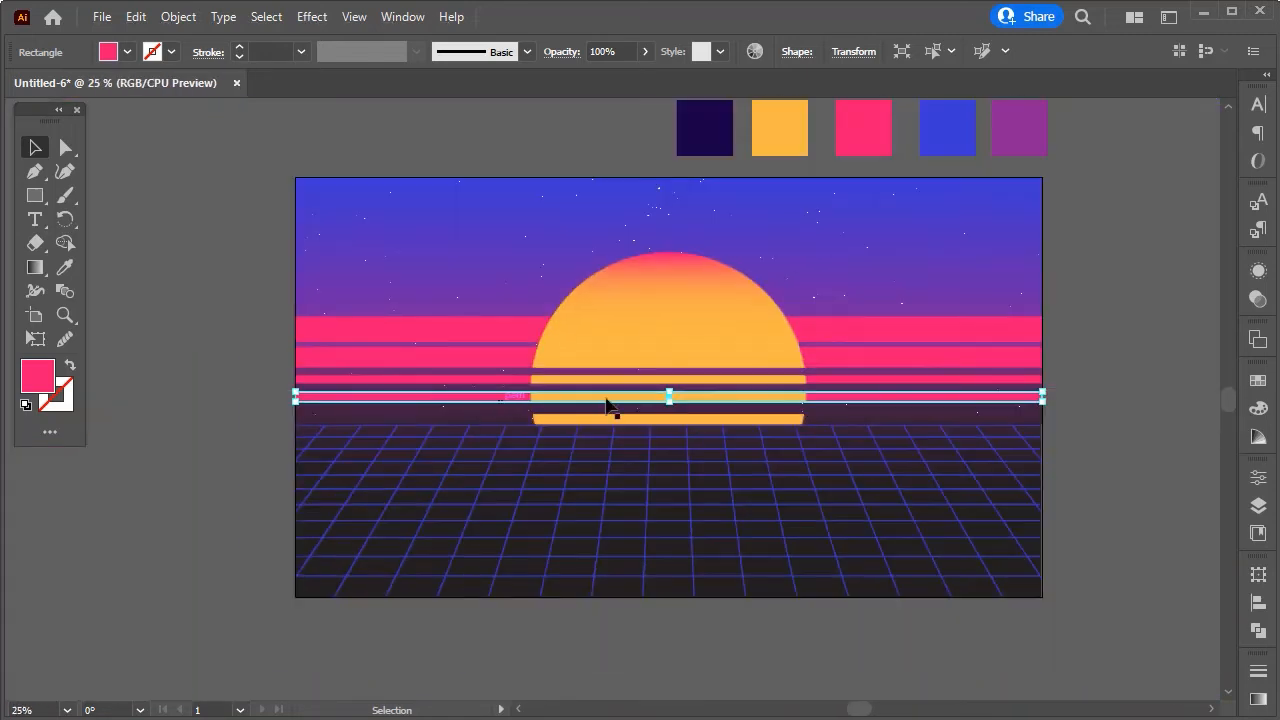
# Group the four pink horizon stripes.
pyautogui.scroll(1, 953, 374)
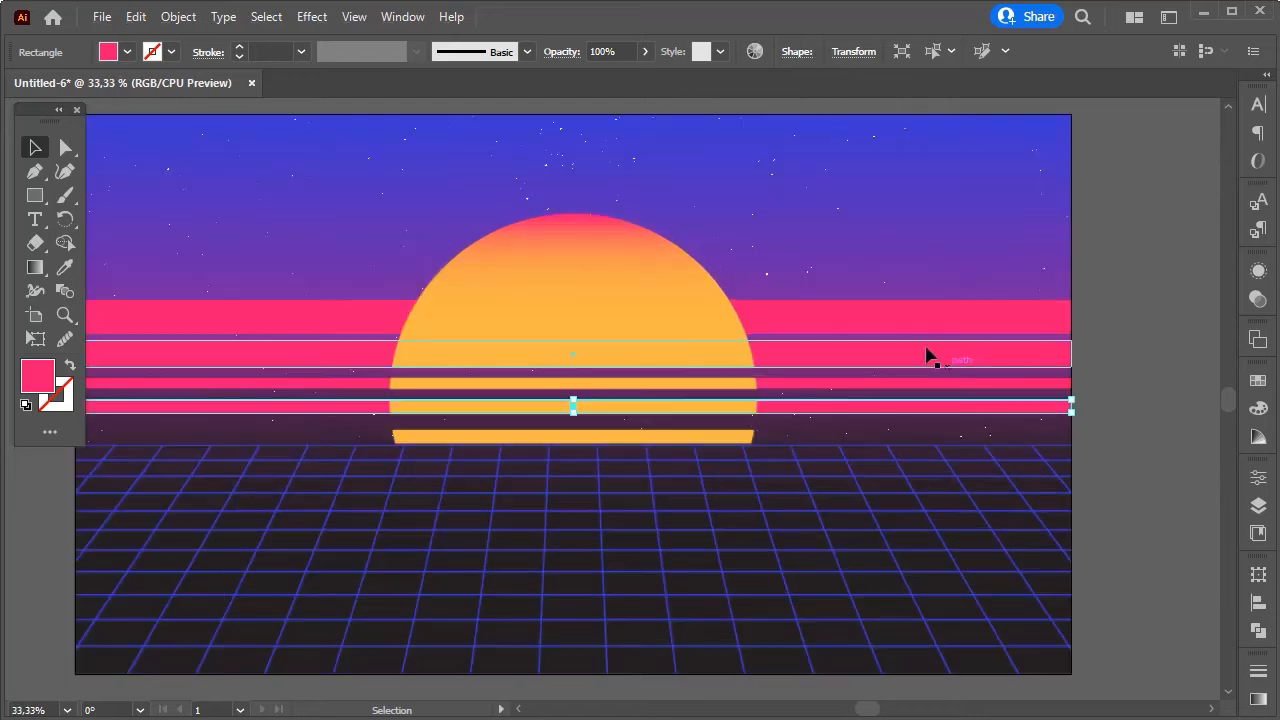
pyautogui.click(914, 334)
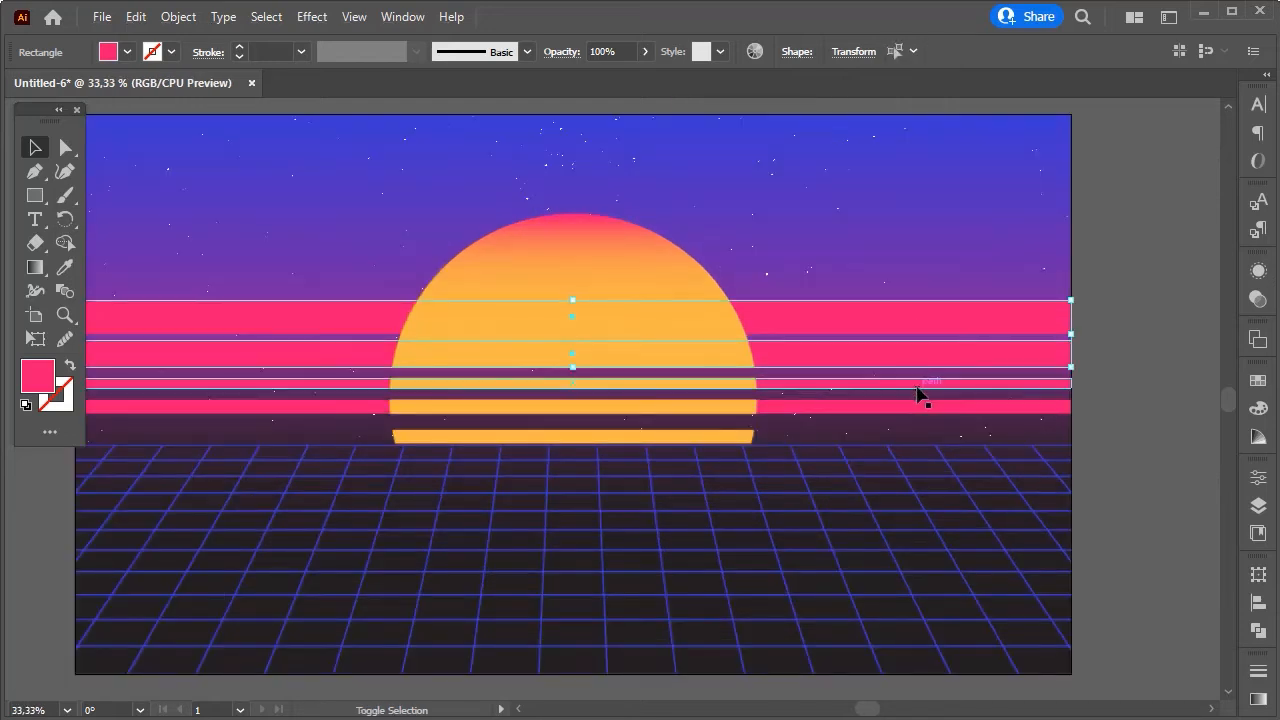
pyautogui.keyDown('shift'); pyautogui.click(917, 385); pyautogui.keyUp('shift')
pyautogui.keyDown('shift'); pyautogui.click(920, 405); pyautogui.keyUp('shift')
pyautogui.rightClick(905, 308)
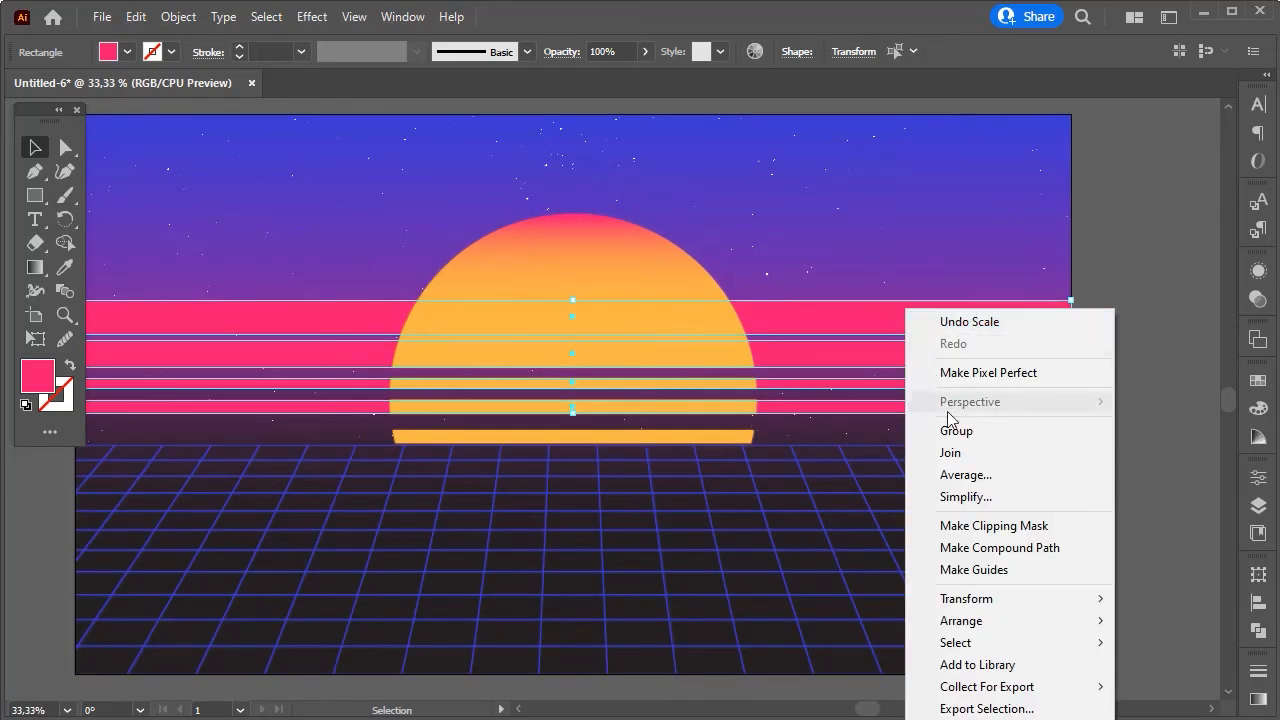
pyautogui.click(952, 432)
# Expand the Horizon layer and duplicate the stripe group in front of itself.
pyautogui.click(1262, 506)
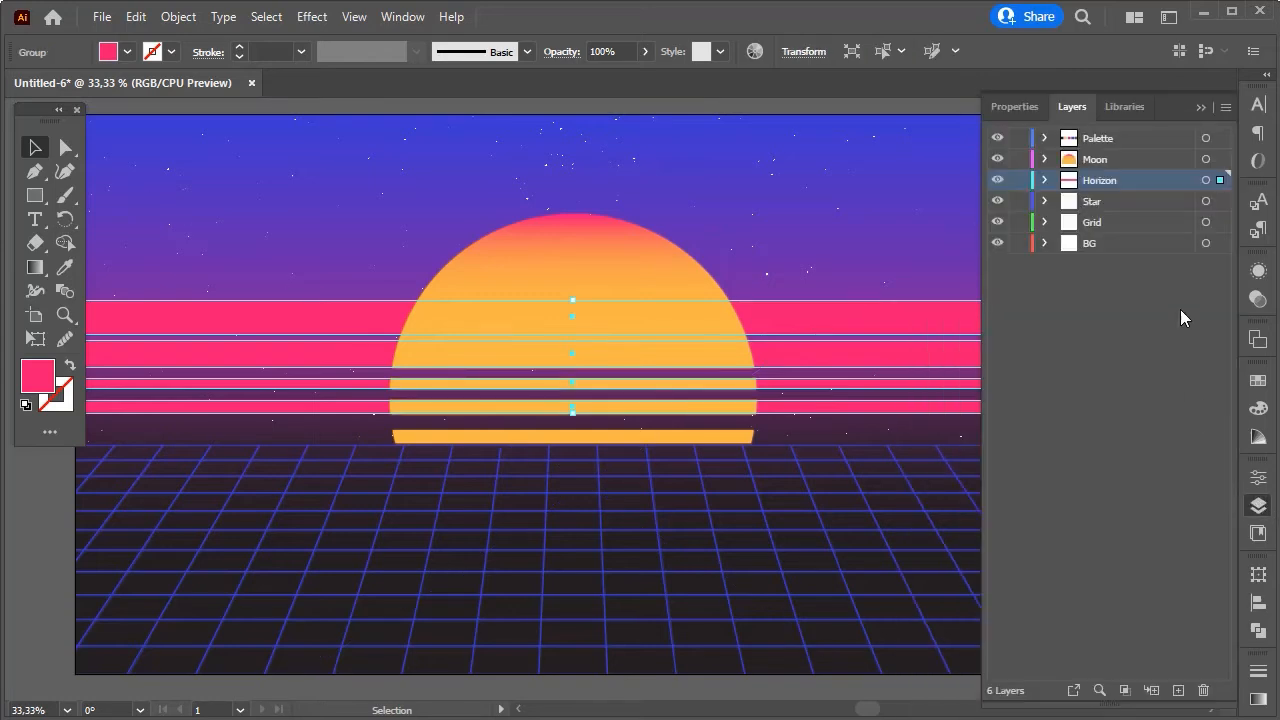
pyautogui.click(1043, 181)
pyautogui.click(1147, 201)
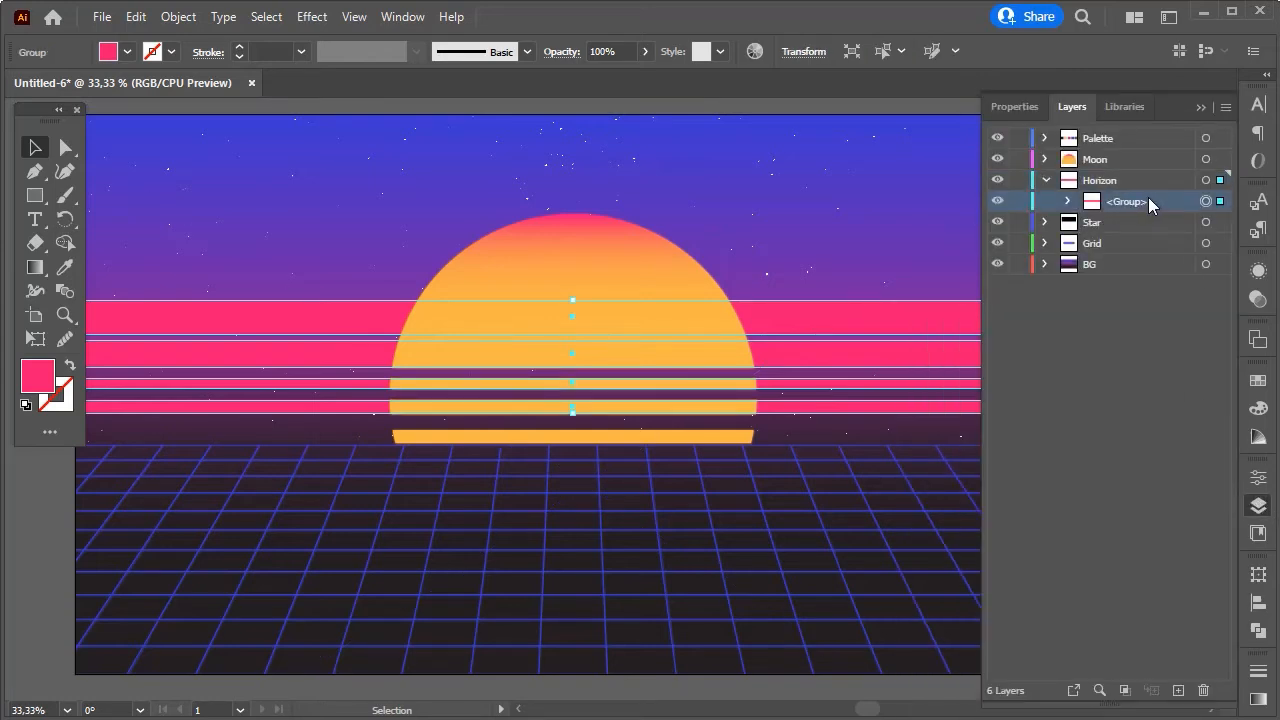
pyautogui.hotkey('ctrl', 'c')
pyautogui.hotkey('ctrl', 'f')
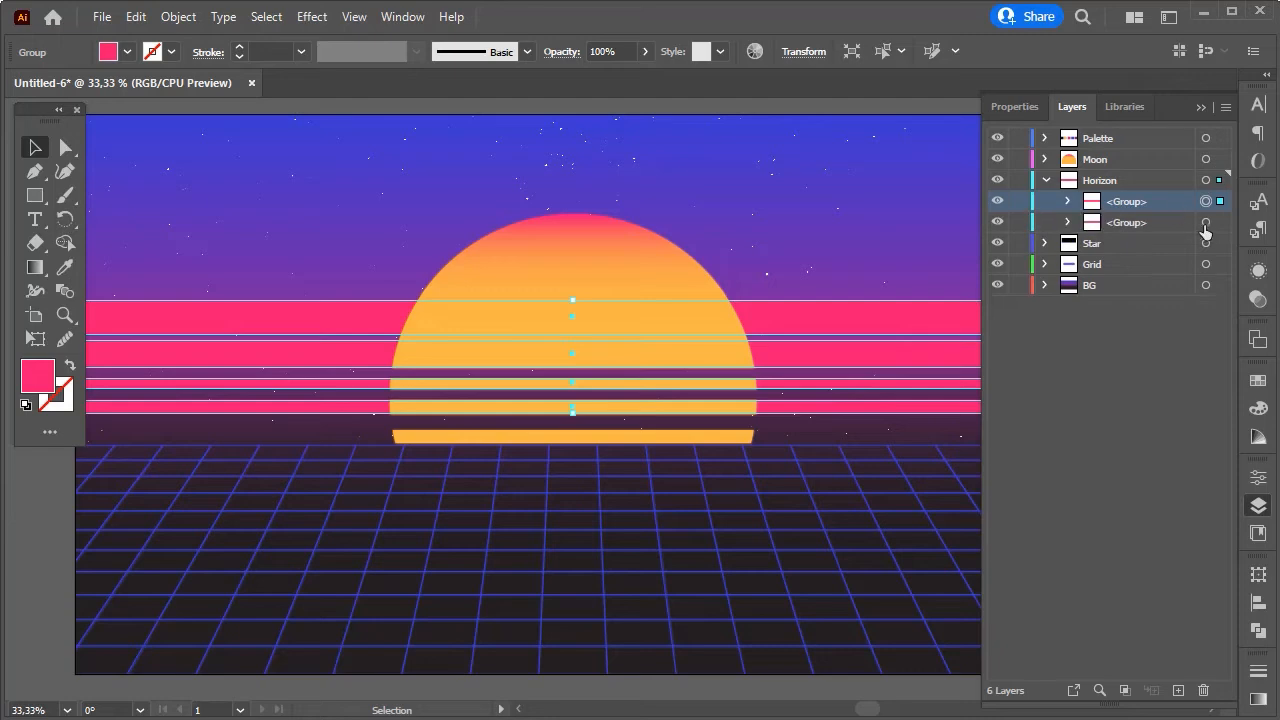
# Apply a Gaussian Blur with an 8-pixel radius to the back stripe group, then deselect it and collapse the Horizon layer.
pyautogui.click(1219, 225)
pyautogui.click(311, 17)
pyautogui.moveTo(480, 355)
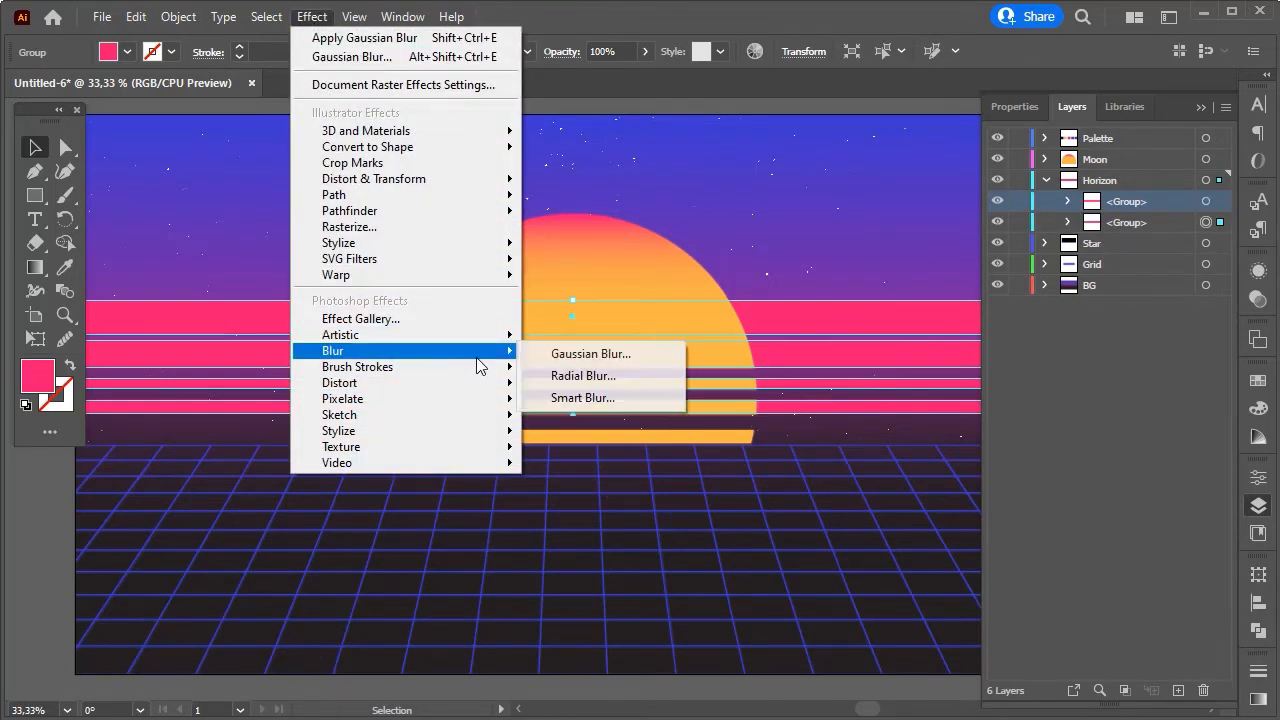
pyautogui.click(600, 355)
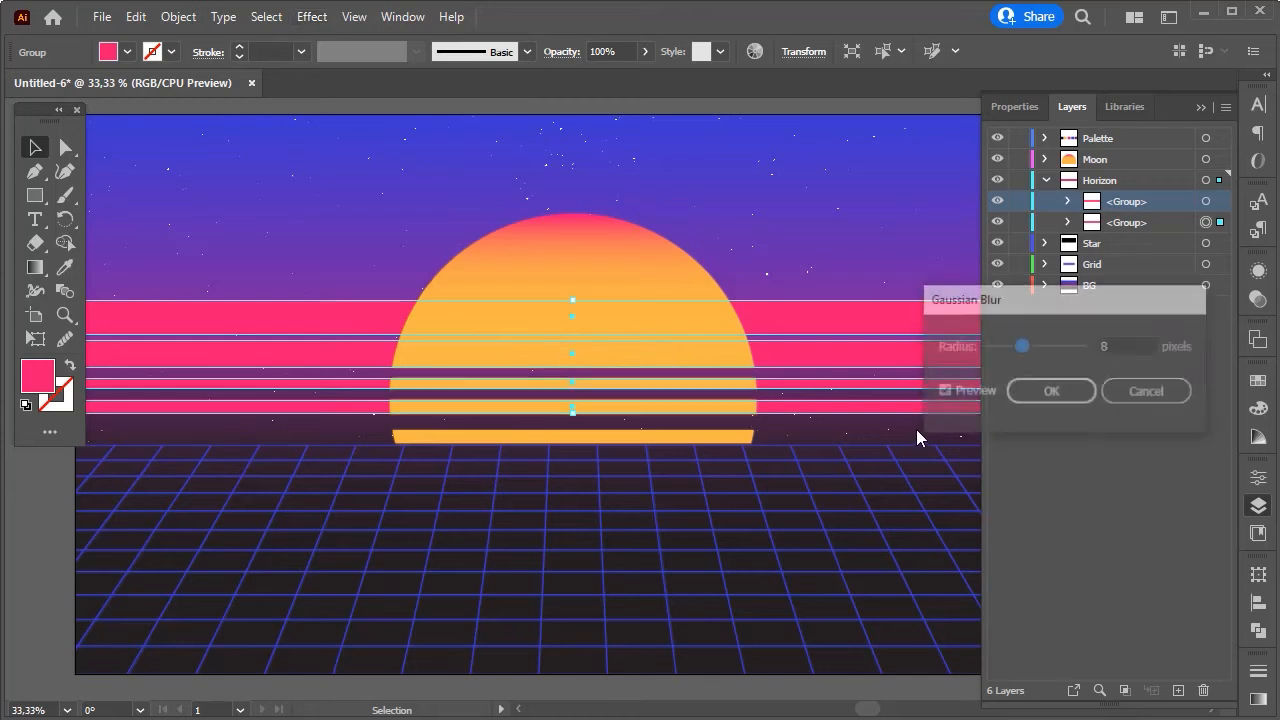
pyautogui.click(1017, 400)
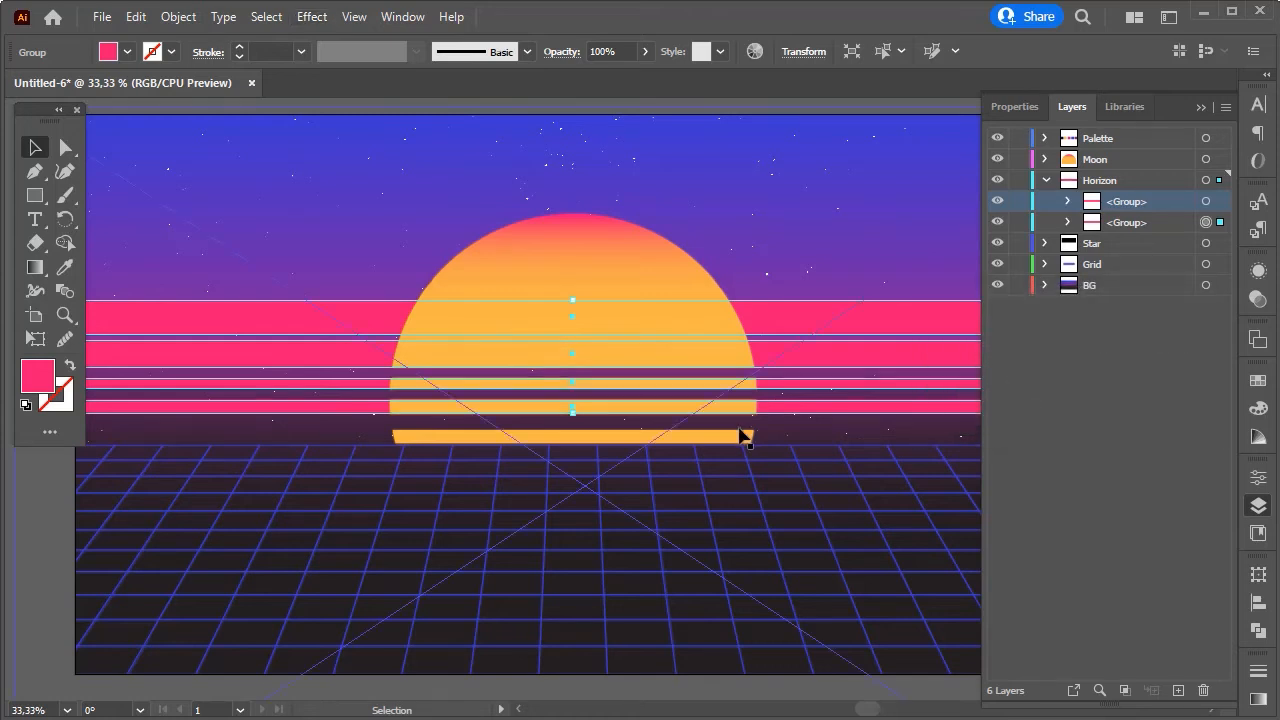
pyautogui.keyDown('alt'); pyautogui.scroll(-1, 748, 434); pyautogui.keyUp('alt')
pyautogui.scroll(-2, 740, 434)
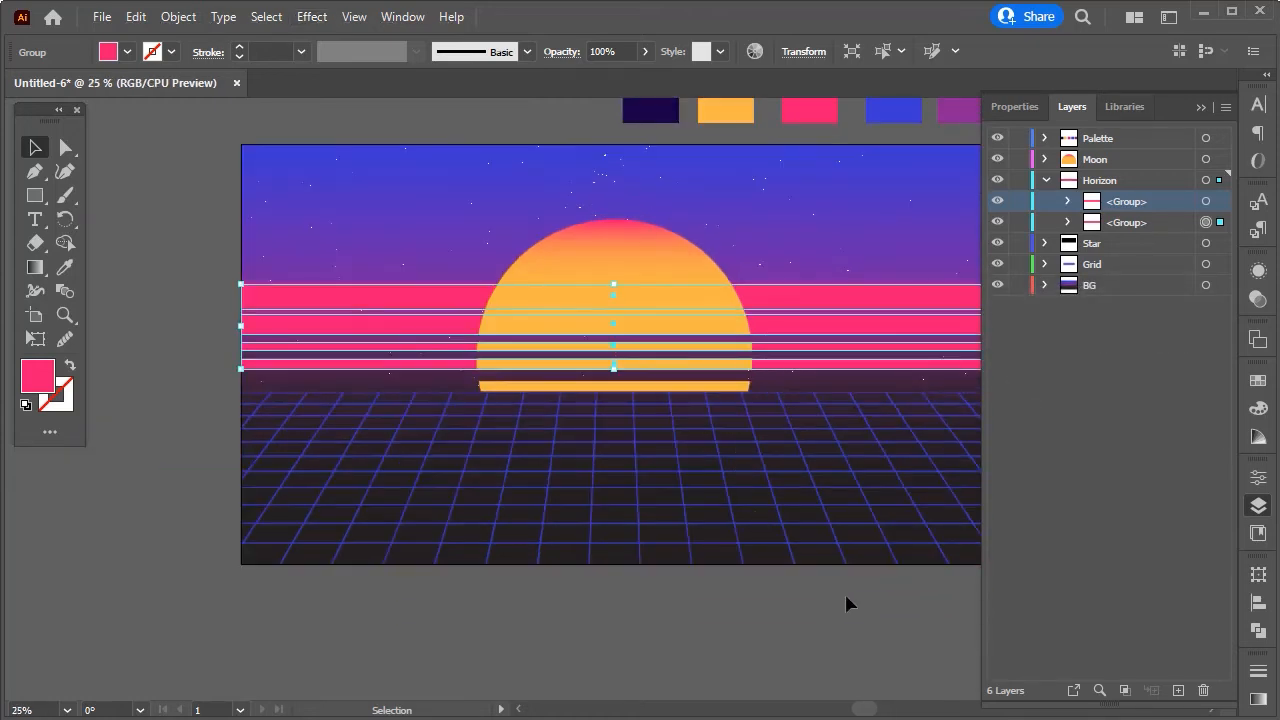
pyautogui.click(908, 607)
pyautogui.click(1044, 180)
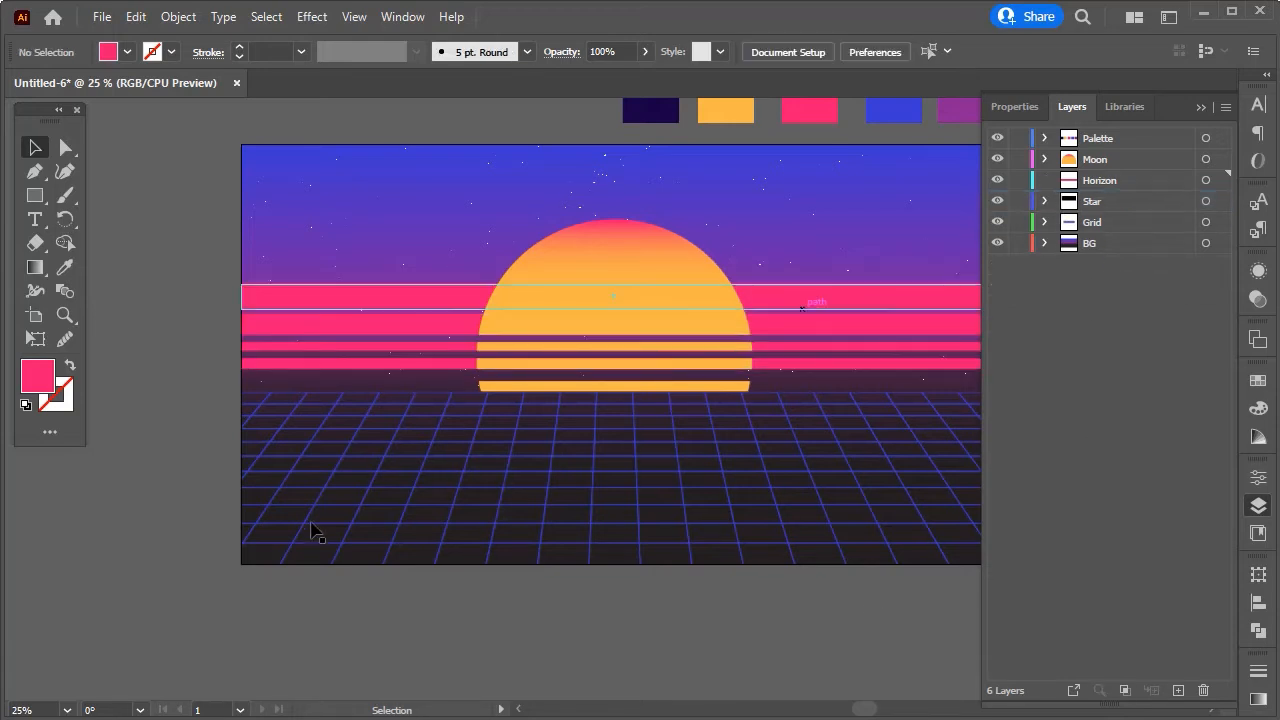
# Create a new layer directly above the Moon layer and name it Tropical.
pyautogui.keyDown('alt'); pyautogui.scroll(-1, 365, 530); pyautogui.keyUp('alt')
pyautogui.keyDown('alt'); pyautogui.scroll(1, 430, 553); pyautogui.keyUp('alt')
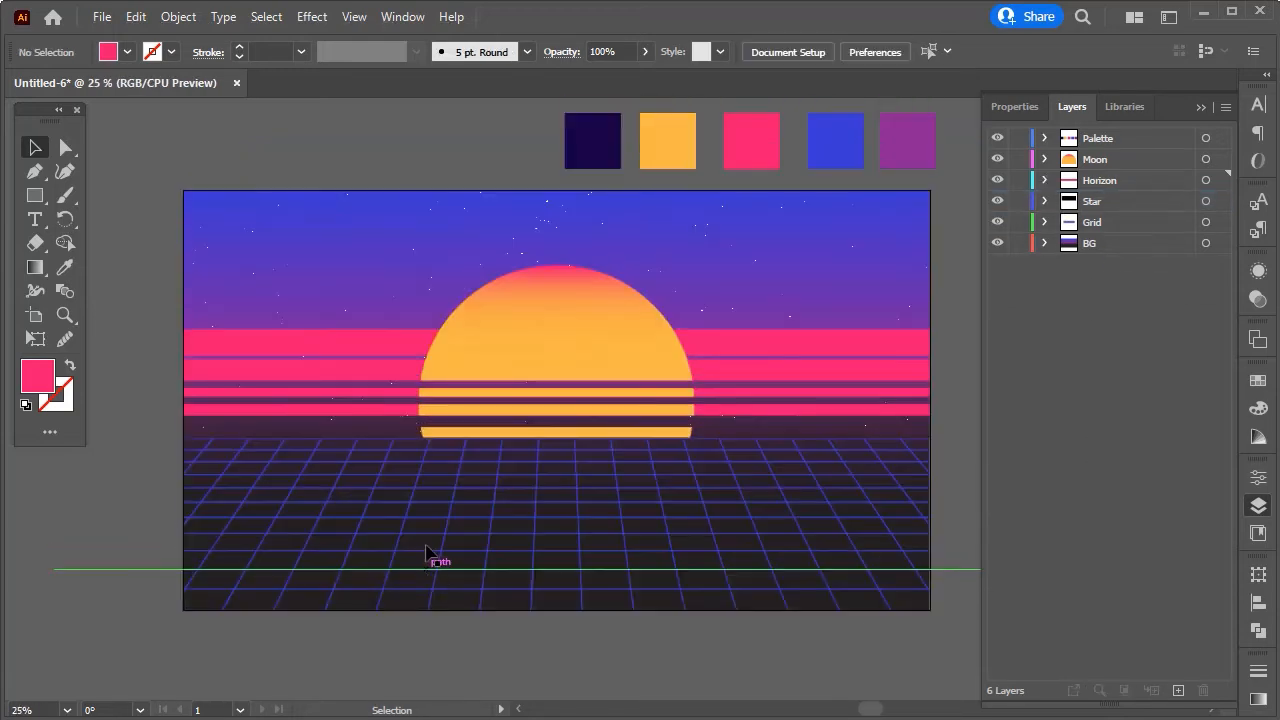
pyautogui.scroll(1, 808, 514)
pyautogui.click(1132, 159)
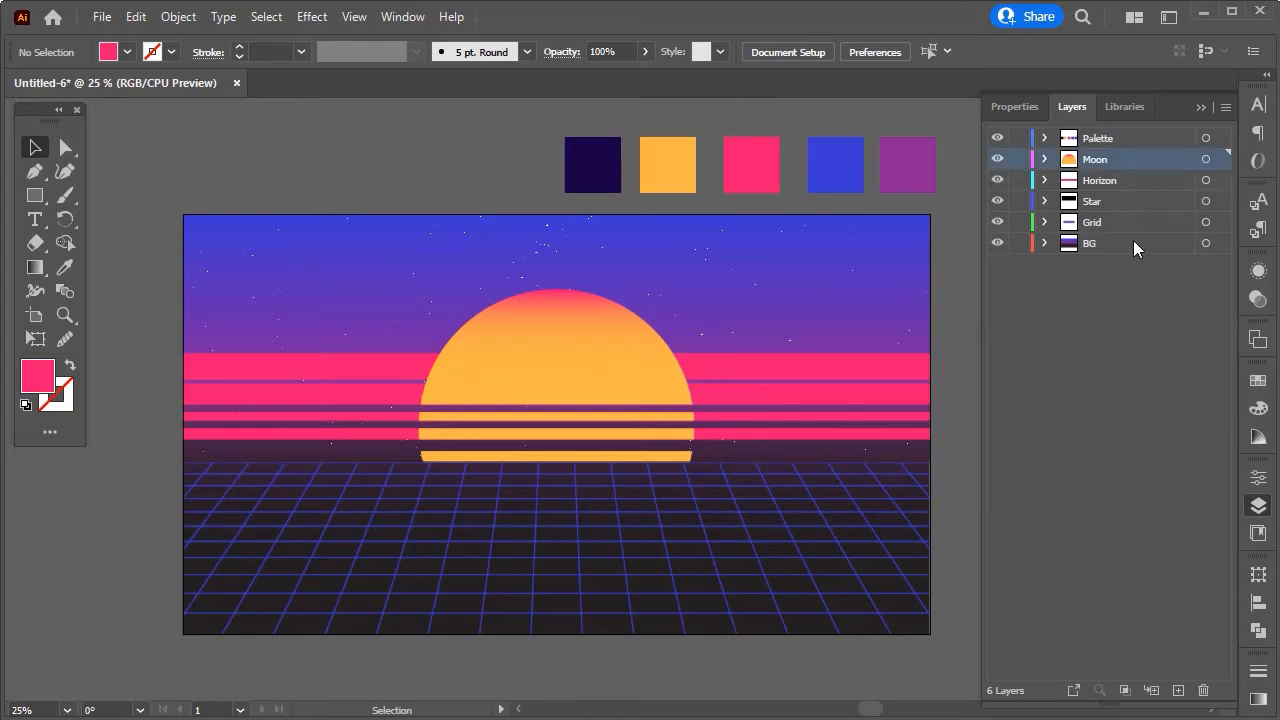
pyautogui.click(1179, 690)
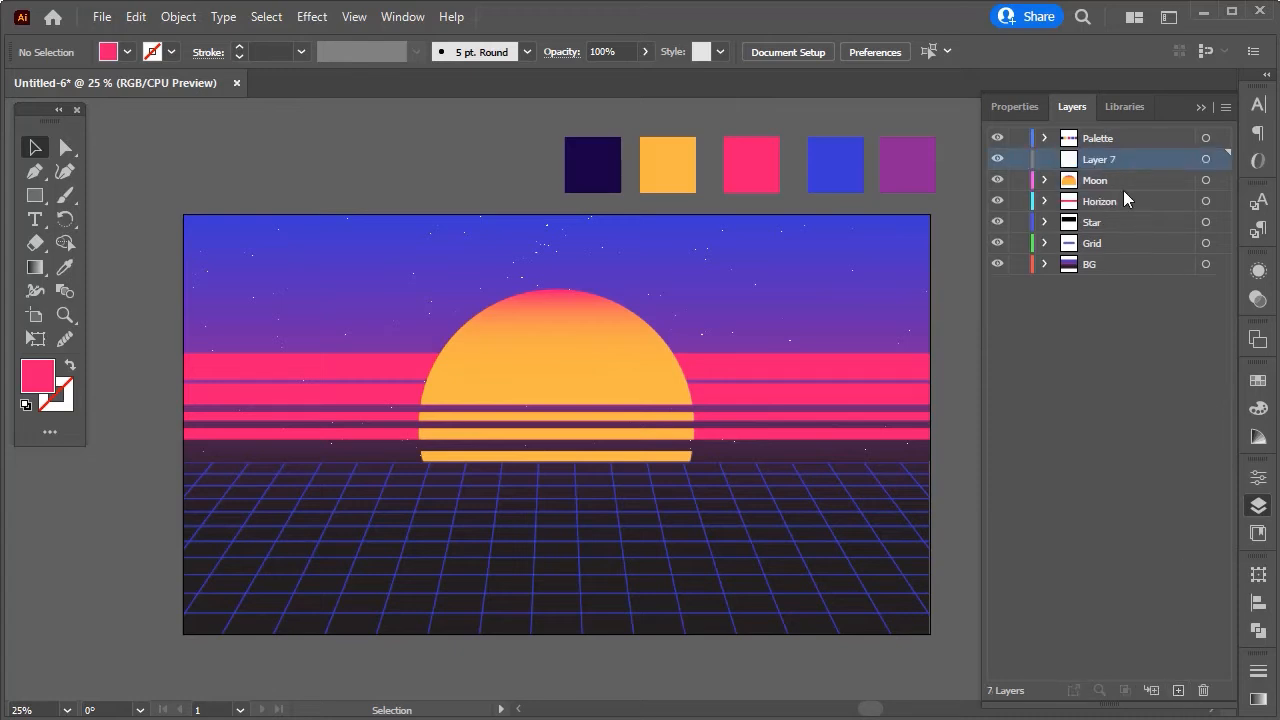
pyautogui.doubleClick(1099, 162)
pyautogui.write('Tropical')
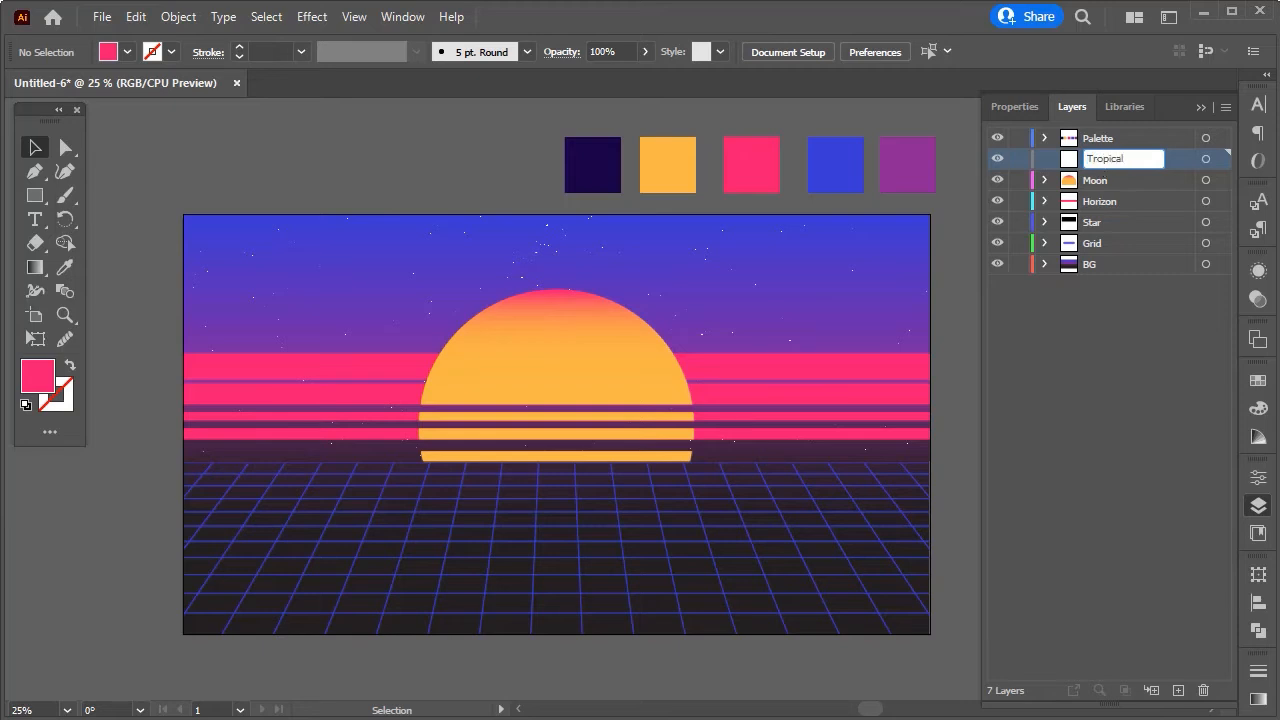
# Add a layer named Paradise between the Tropical and Moon layers.
pyautogui.click(1115, 179)
pyautogui.click(1178, 690)
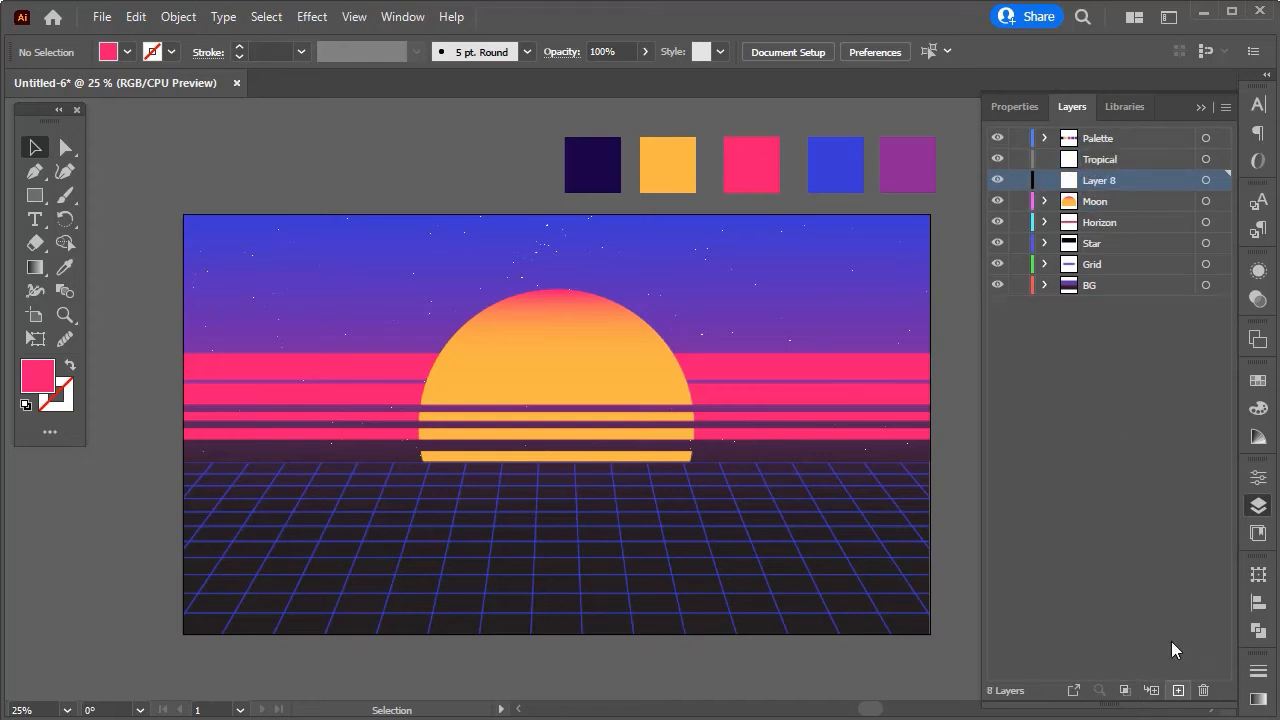
pyautogui.doubleClick(1088, 182)
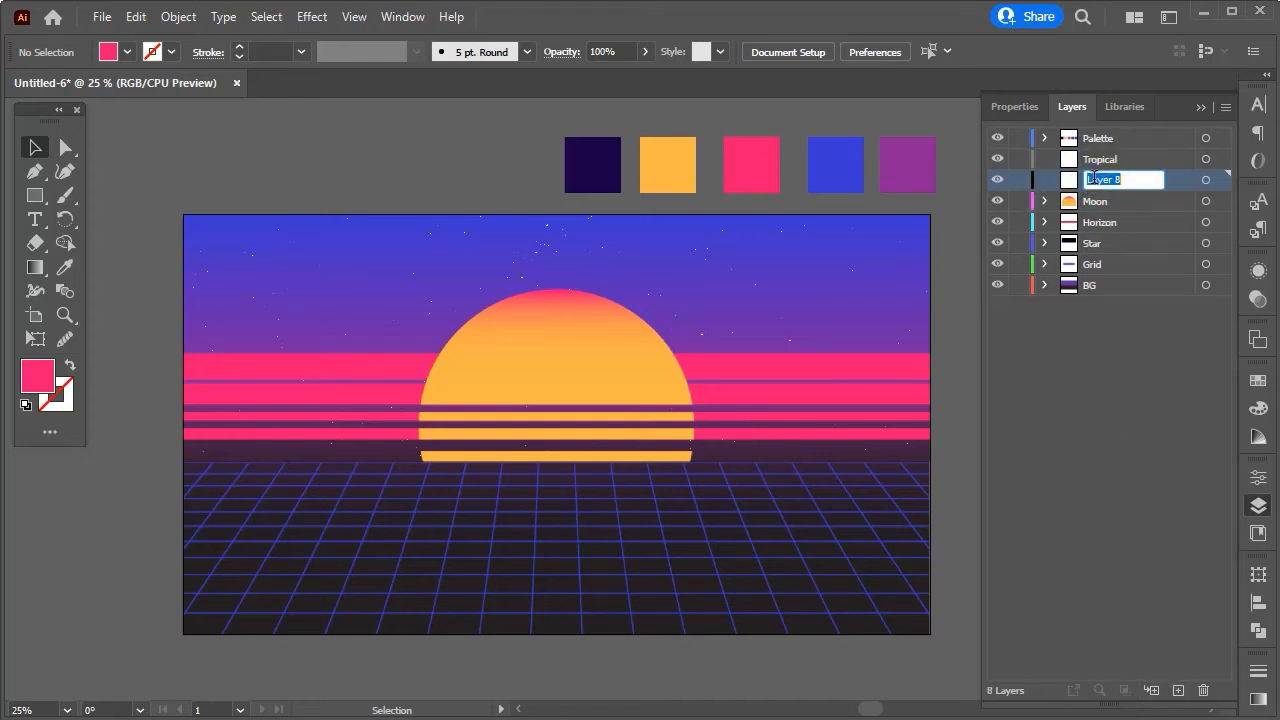
pyautogui.write('Paradise')
# Add a layer named Night between the Paradise and Moon layers.
pyautogui.click(1098, 203)
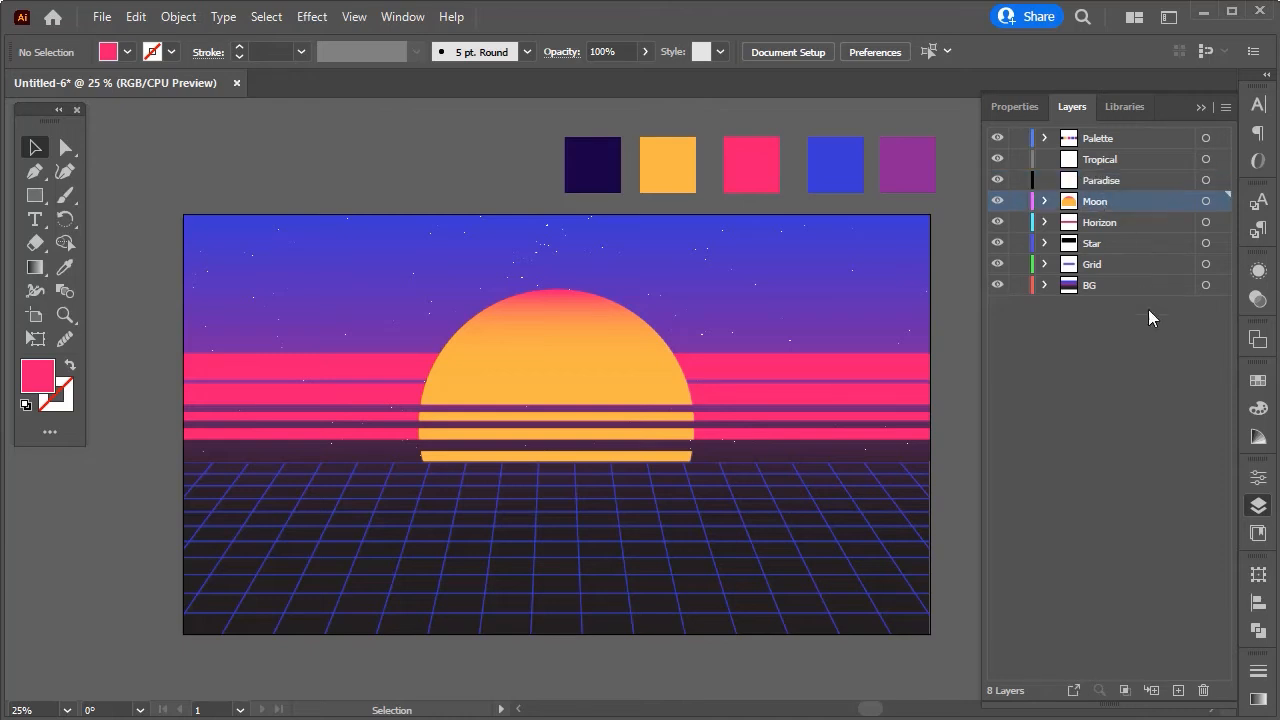
pyautogui.click(1179, 691)
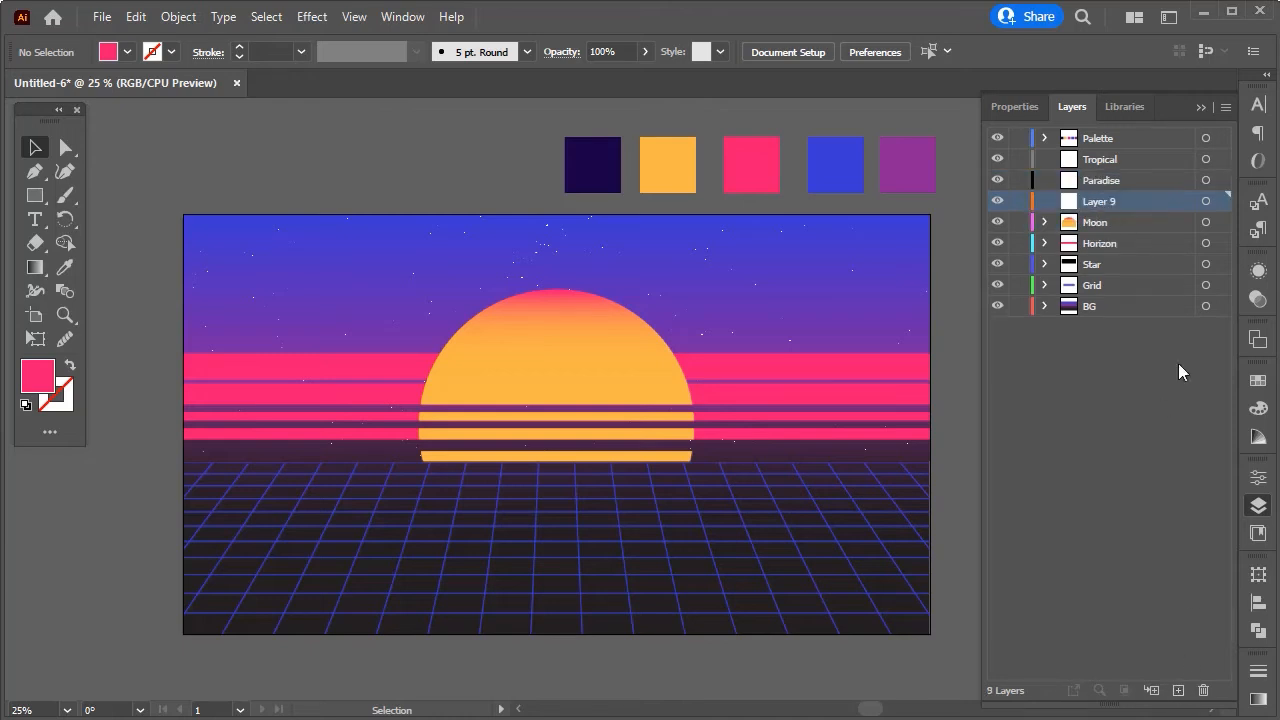
pyautogui.doubleClick(1105, 202)
pyautogui.write('Night')
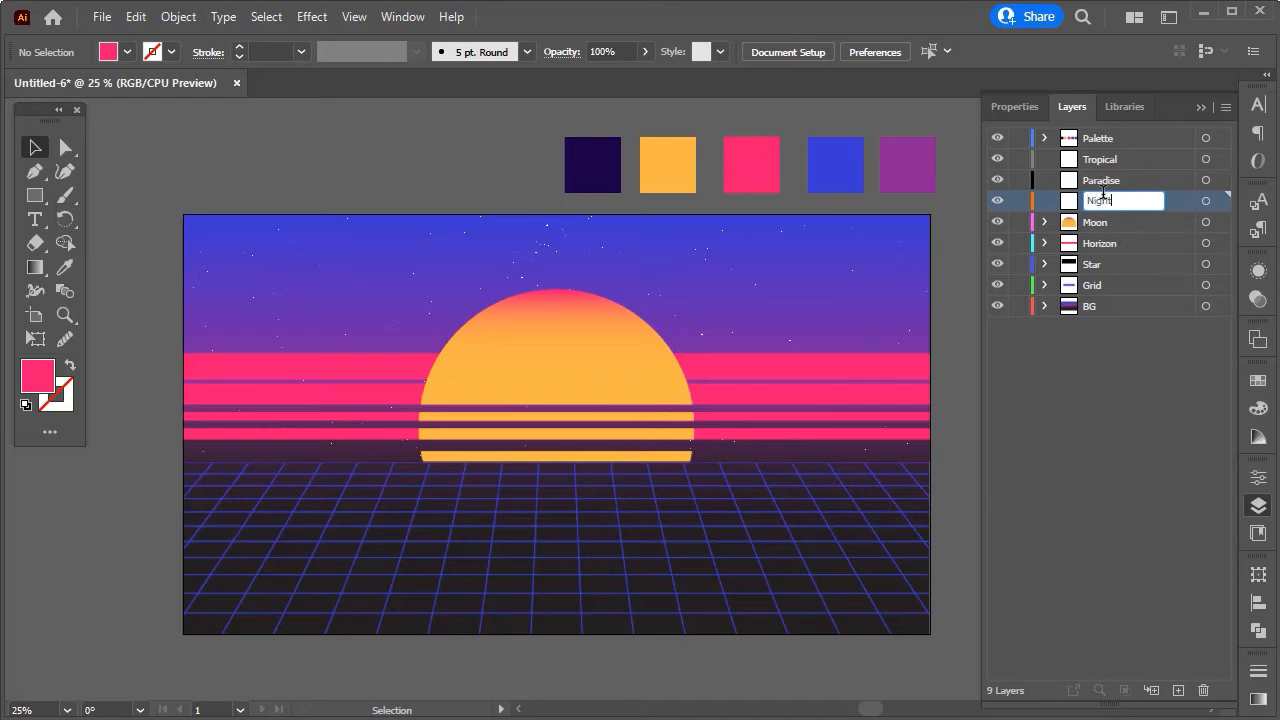
pyautogui.press('Return')
# Place the text "paradise" above the sun on the Paradise layer and scale it up to about 102 pt.
pyautogui.click(1212, 178)
pyautogui.click(1206, 160)
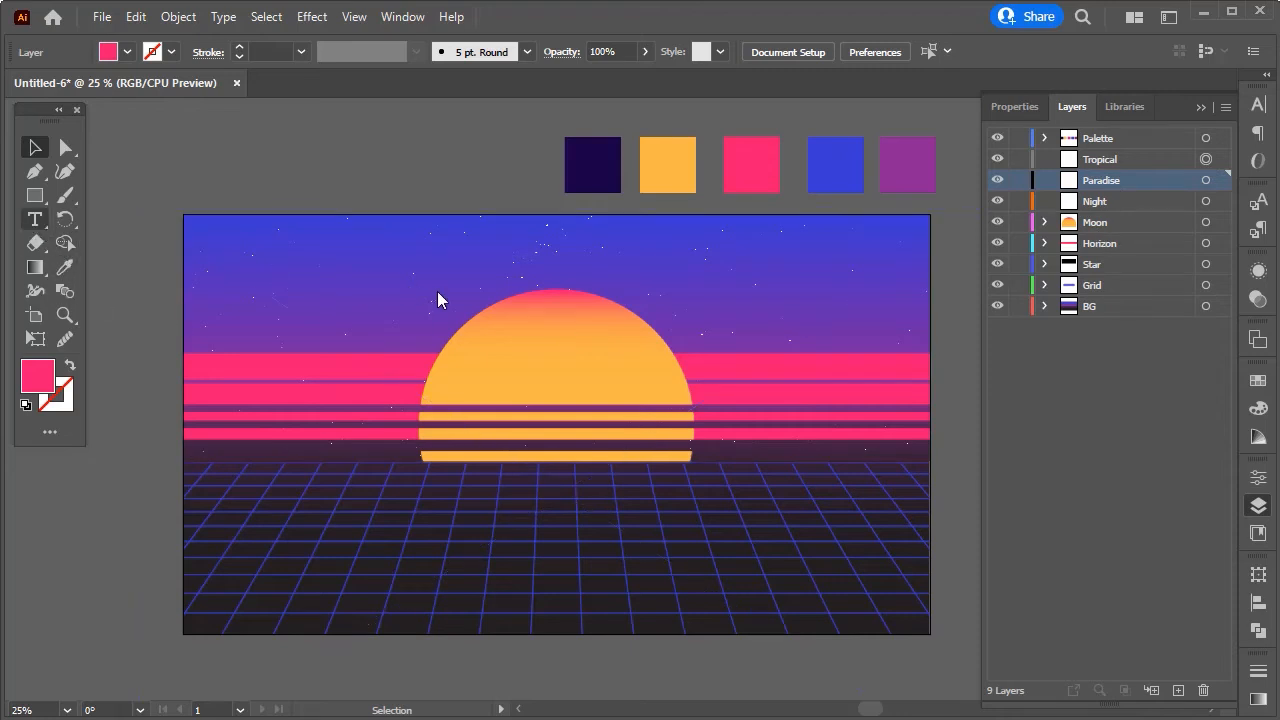
pyautogui.press('t')
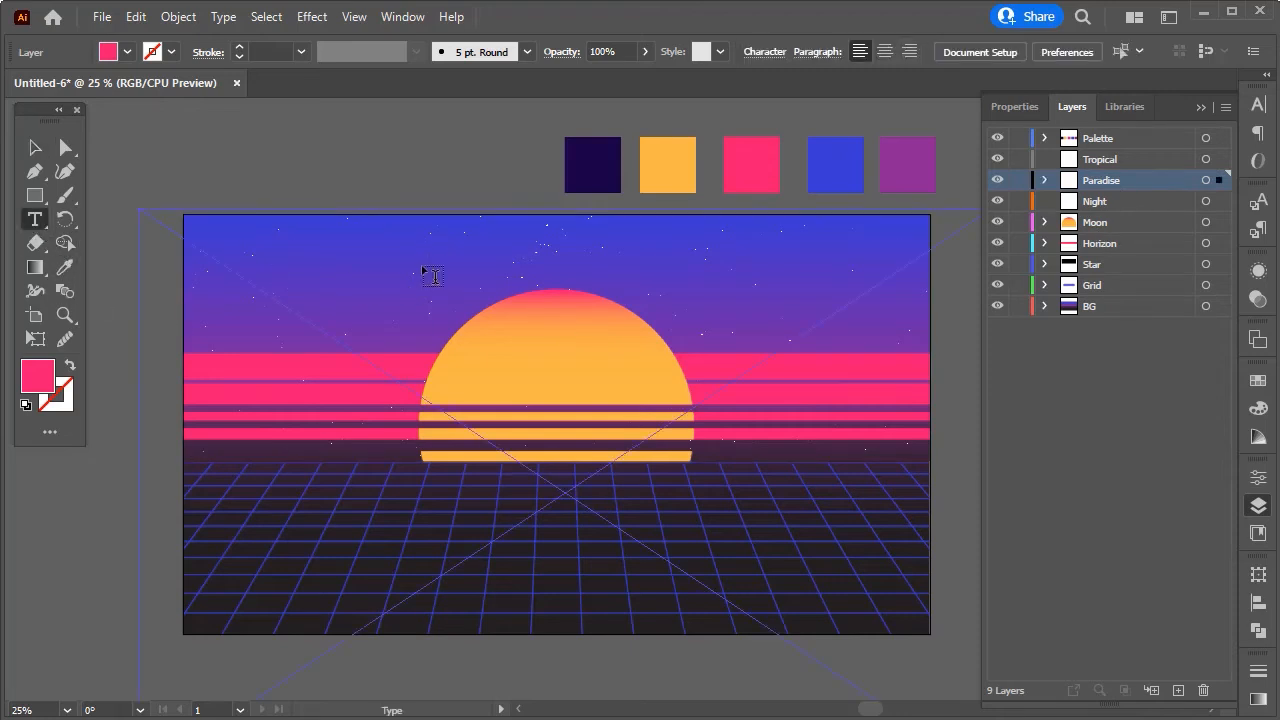
pyautogui.click(432, 273)
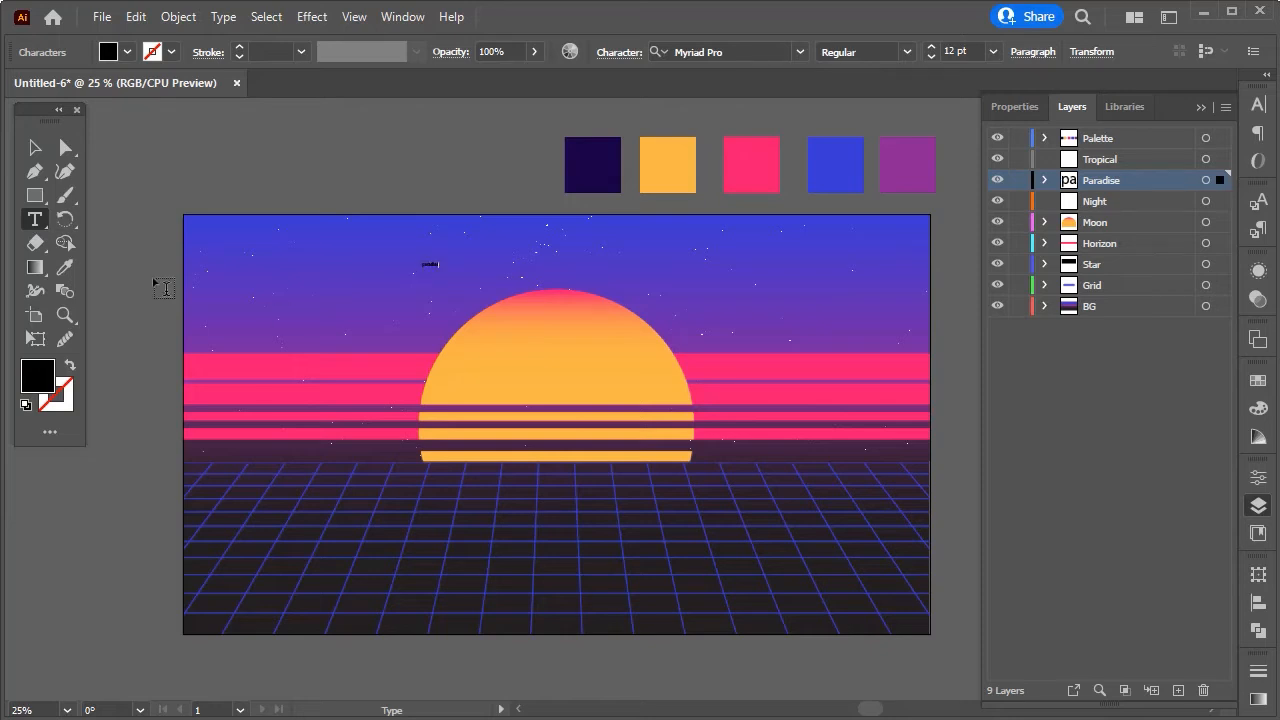
pyautogui.click(35, 147)
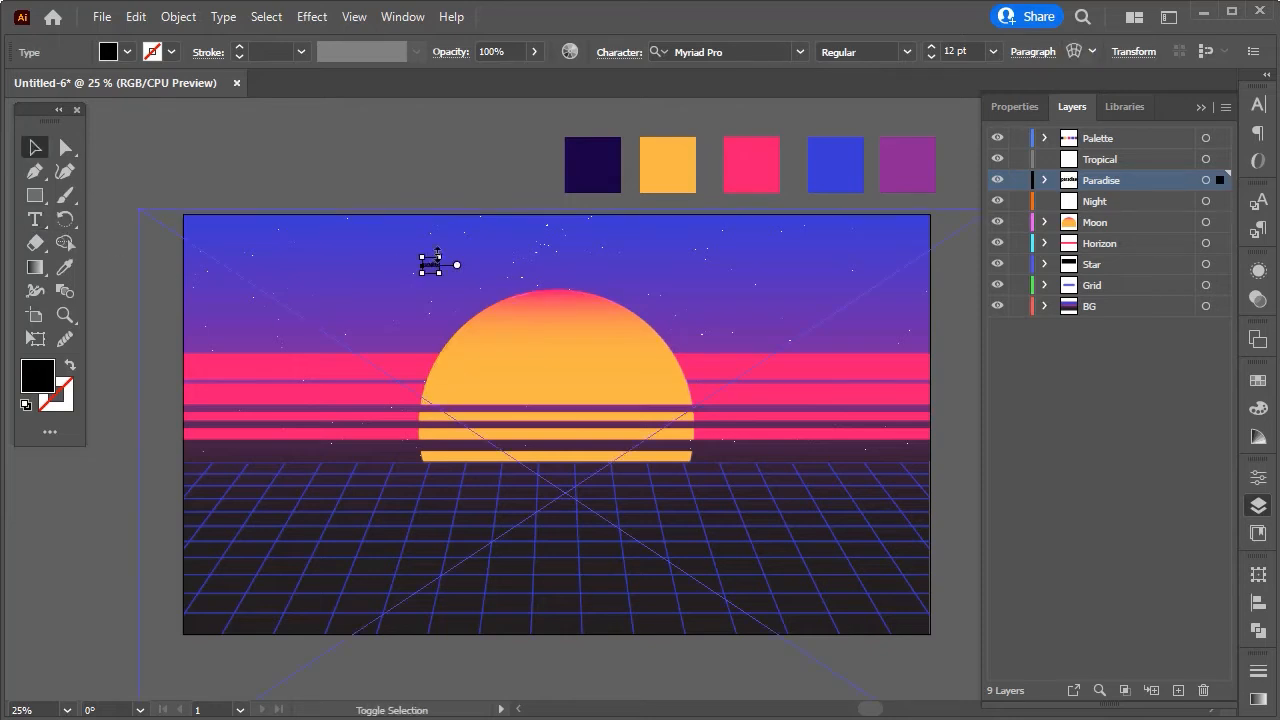
pyautogui.moveTo(441, 258); pyautogui.dragTo(834, 144)
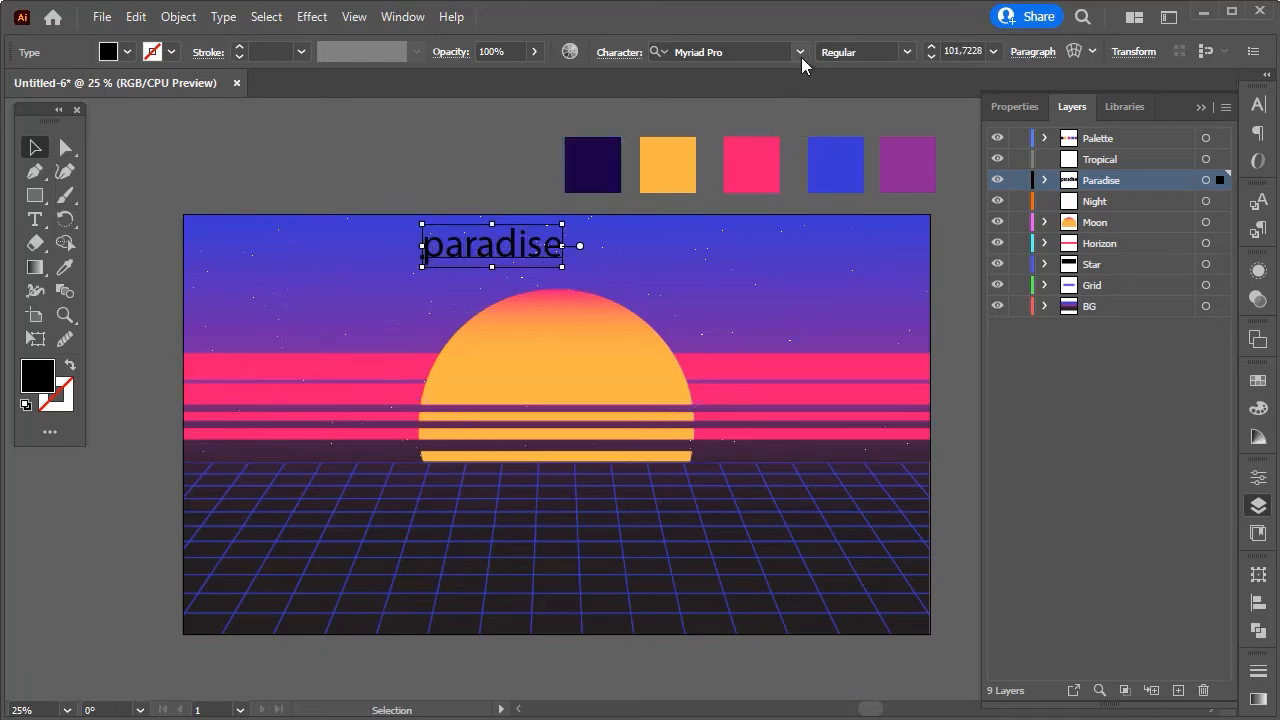
# Change the font of the "paradise" text to AXIS Extra Bold.
pyautogui.click(801, 56)
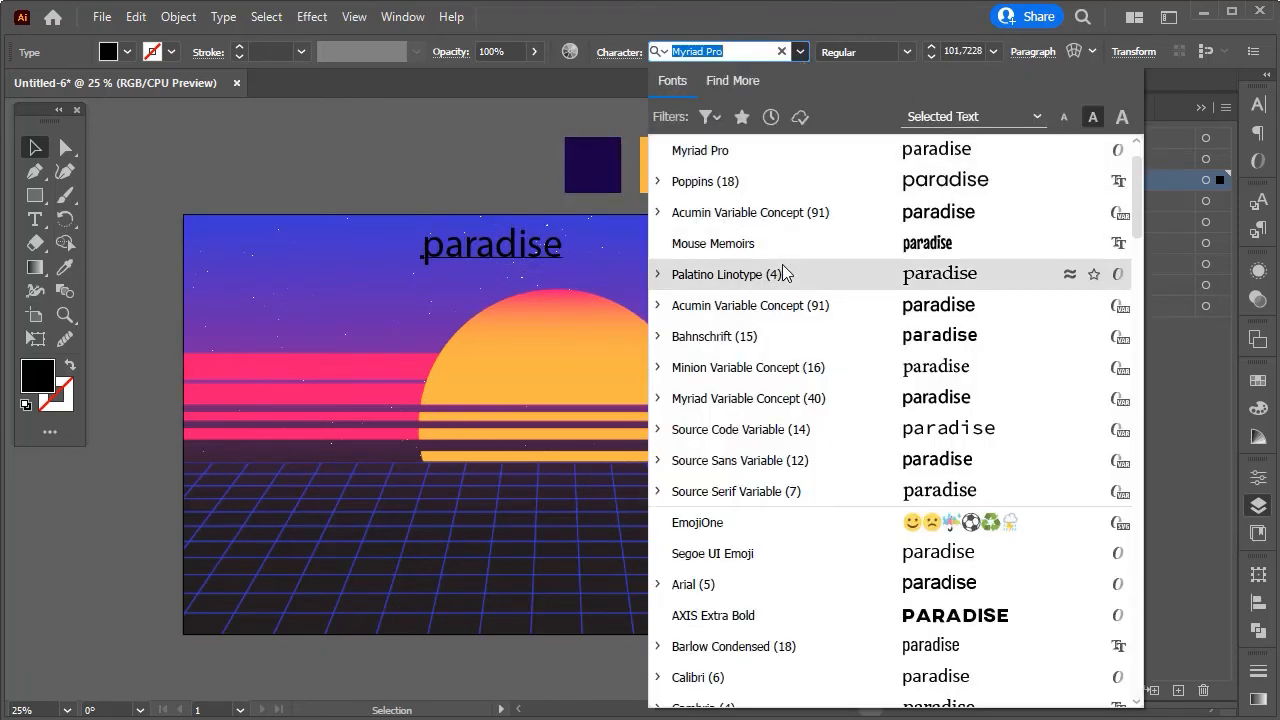
pyautogui.scroll(-2, 780, 240)
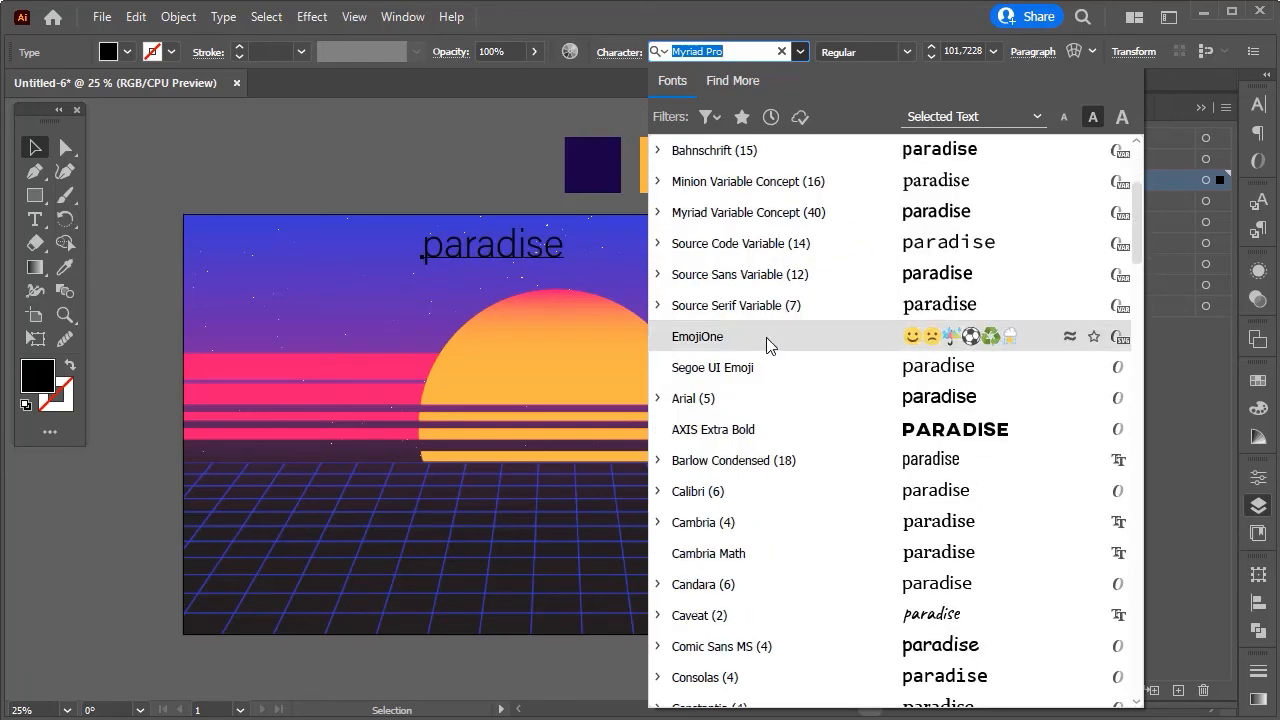
pyautogui.click(786, 431)
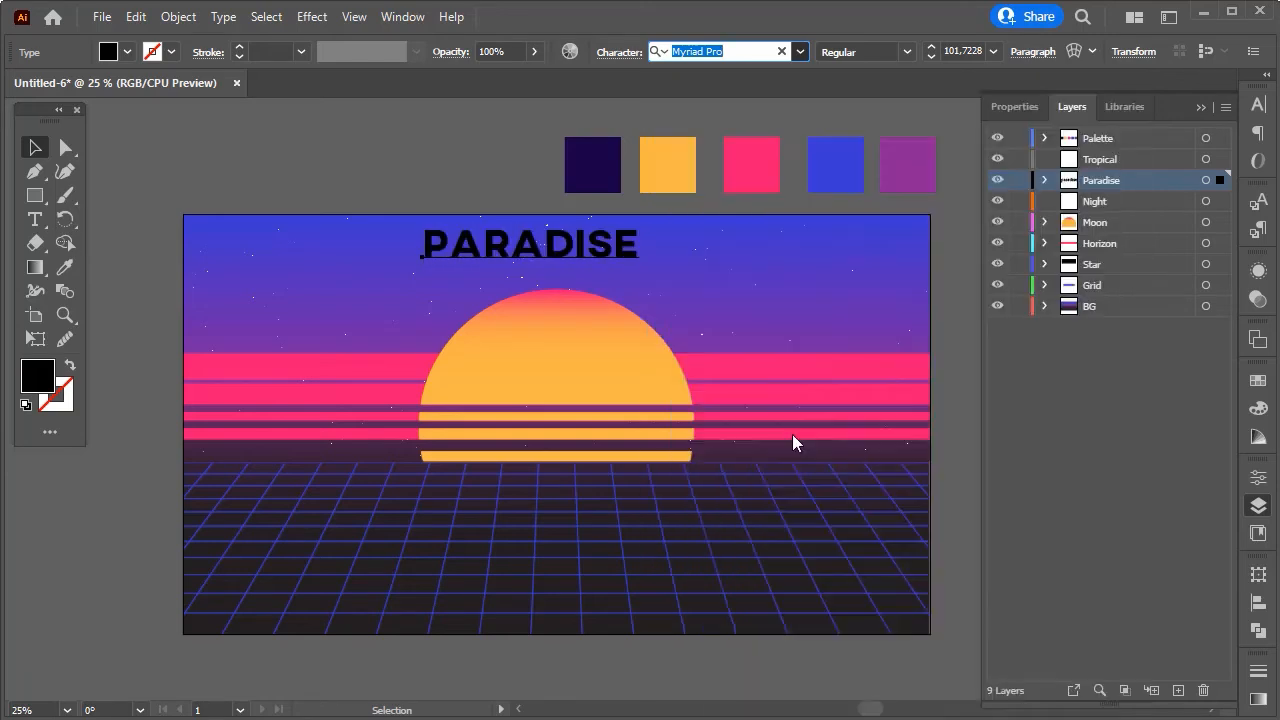
# Set the "paradise" text size to 195 pt and move the text over the lower half of the sun.
pyautogui.moveTo(641, 276); pyautogui.dragTo(728, 310)
pyautogui.moveTo(983, 51); pyautogui.dragTo(921, 47)
pyautogui.write('1')
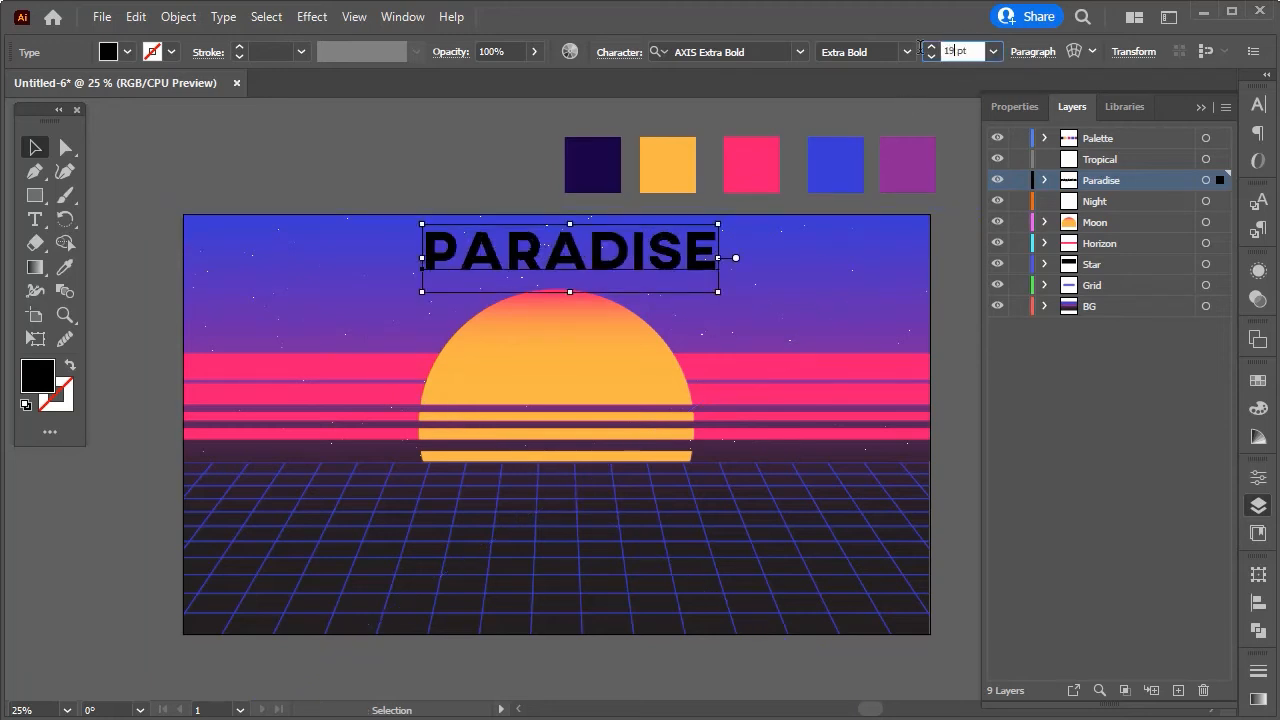
pyautogui.write('95')
pyautogui.press('Return')
pyautogui.click(945, 223)
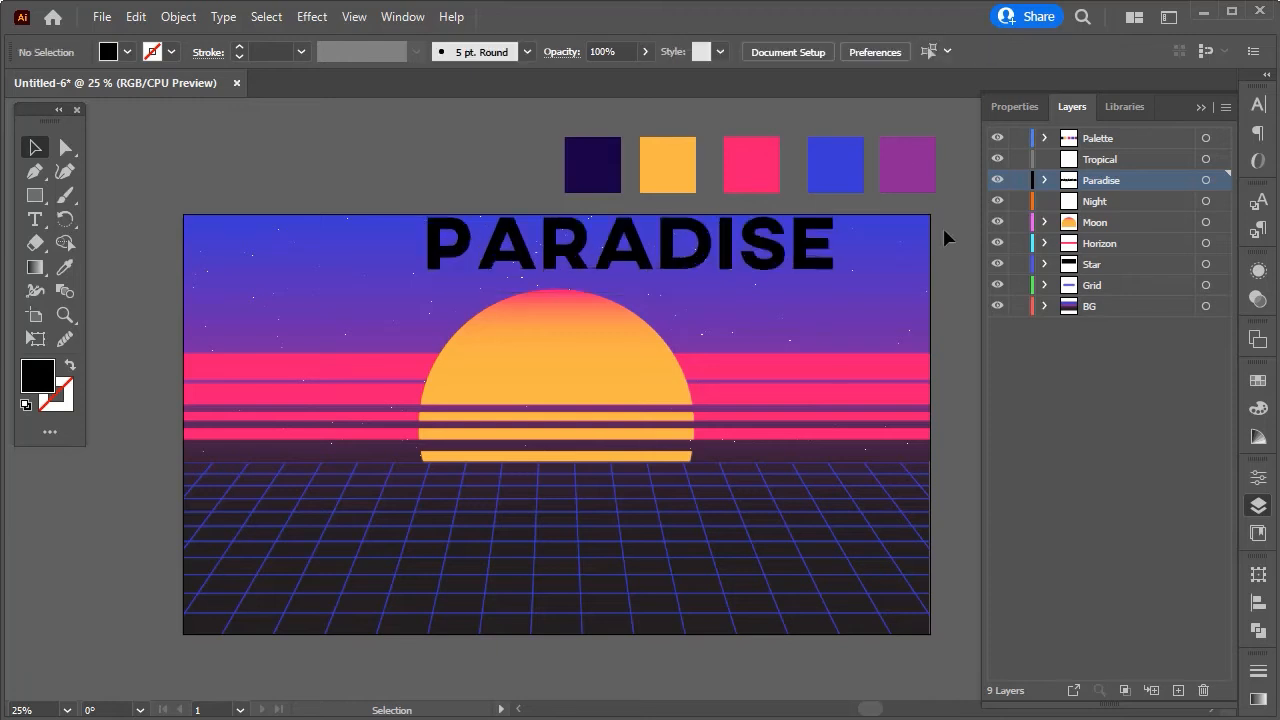
pyautogui.moveTo(718, 252); pyautogui.dragTo(655, 408)
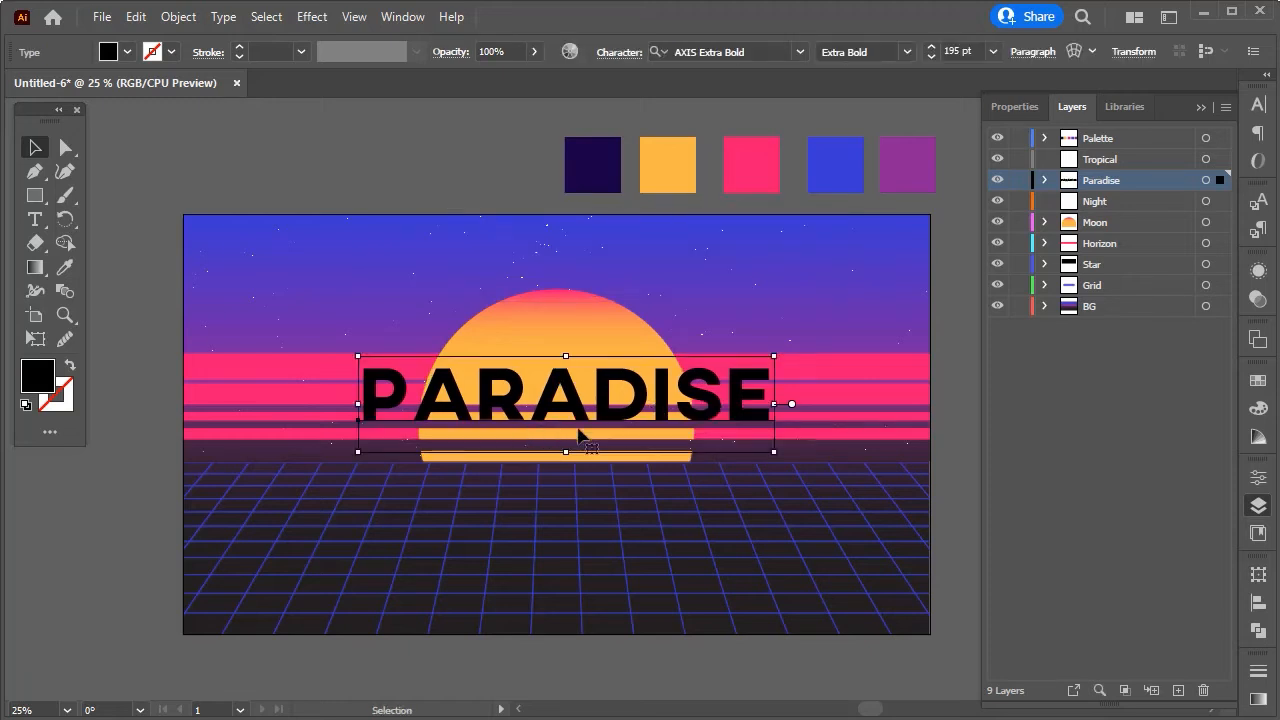
# Center the "paradise" text horizontally on the artboard and deselect it.
pyautogui.click(1261, 606)
pyautogui.click(1051, 573)
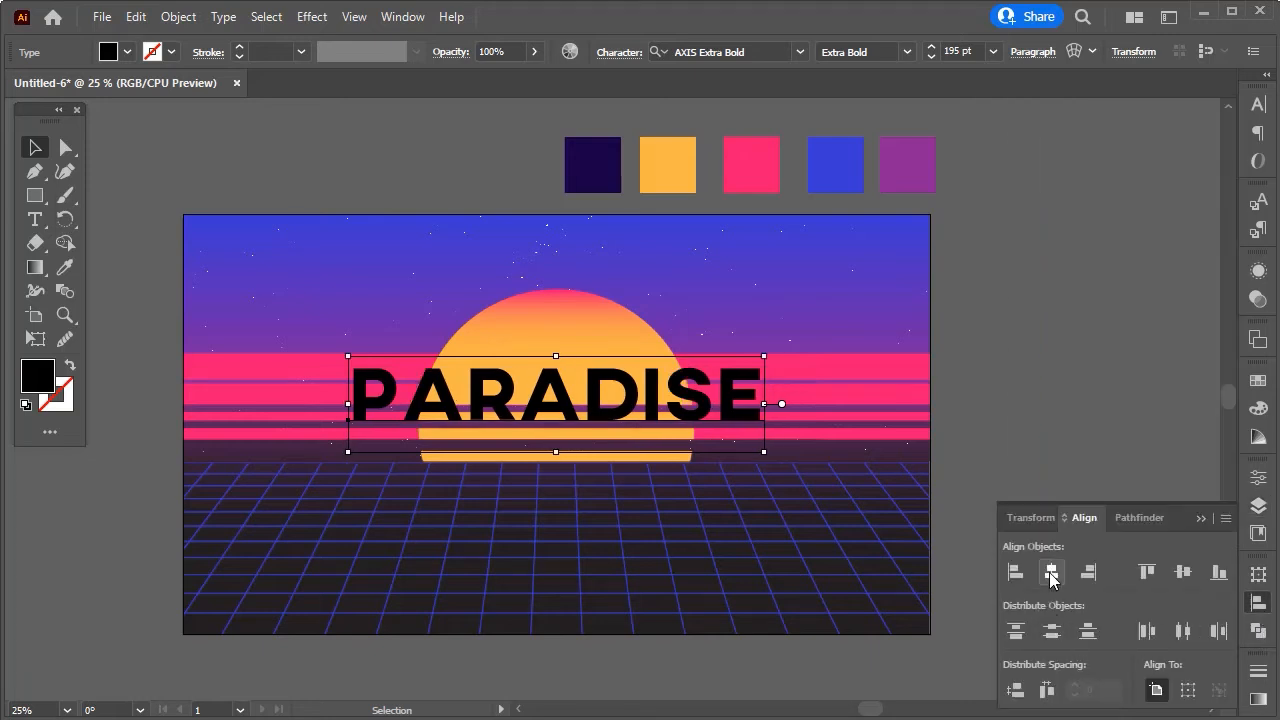
pyautogui.click(1193, 519)
pyautogui.click(1148, 510)
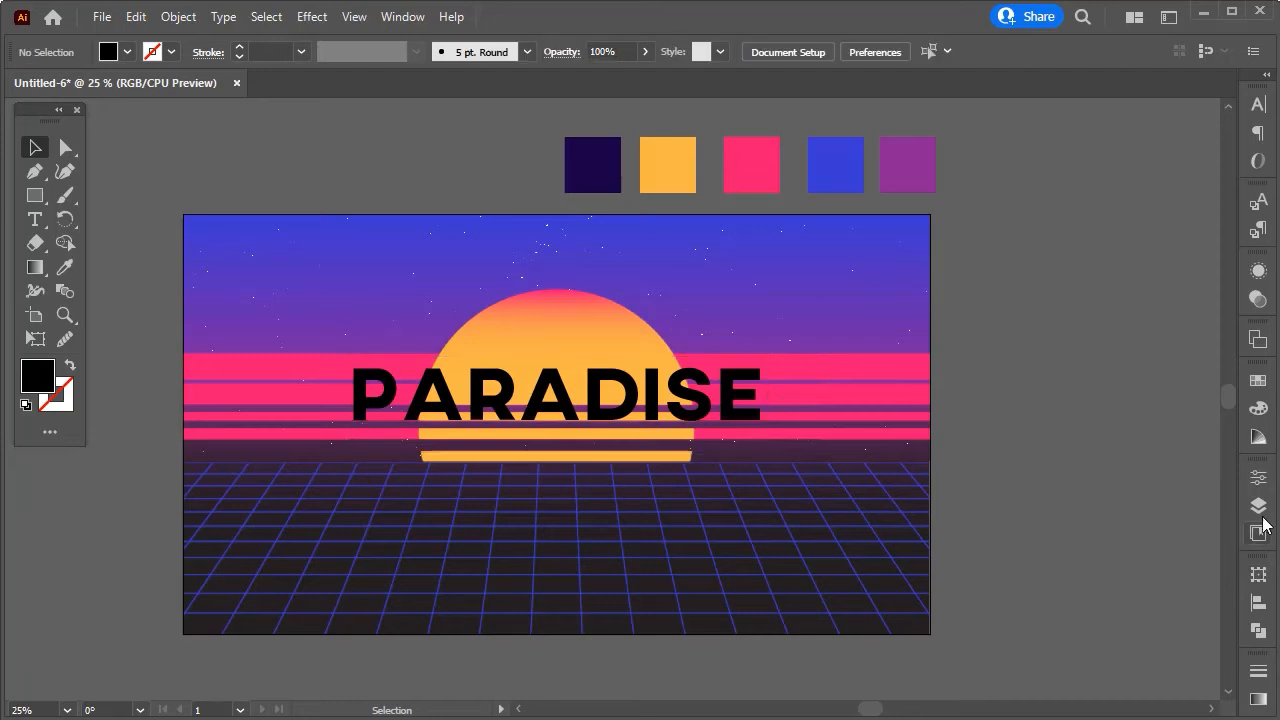
# Add a new text object reading "Tropical" across the artboard's upper edge, above the sun.
pyautogui.click(1258, 505)
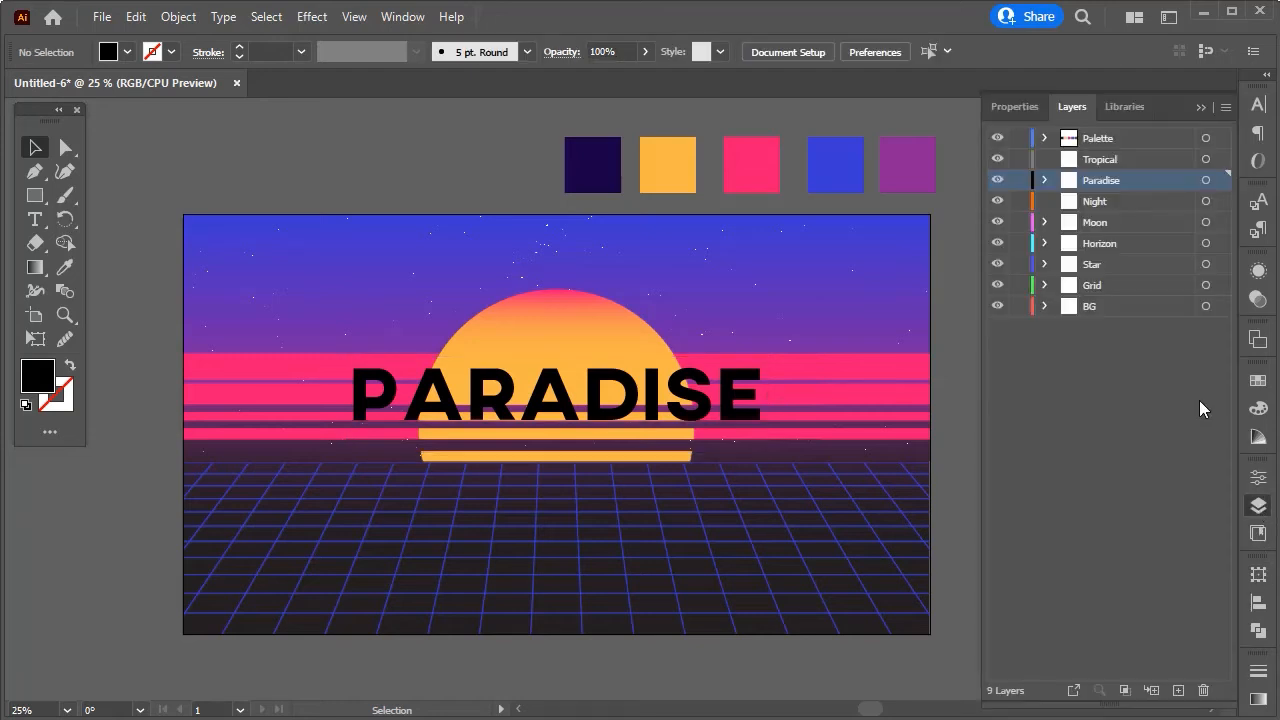
pyautogui.click(1204, 160)
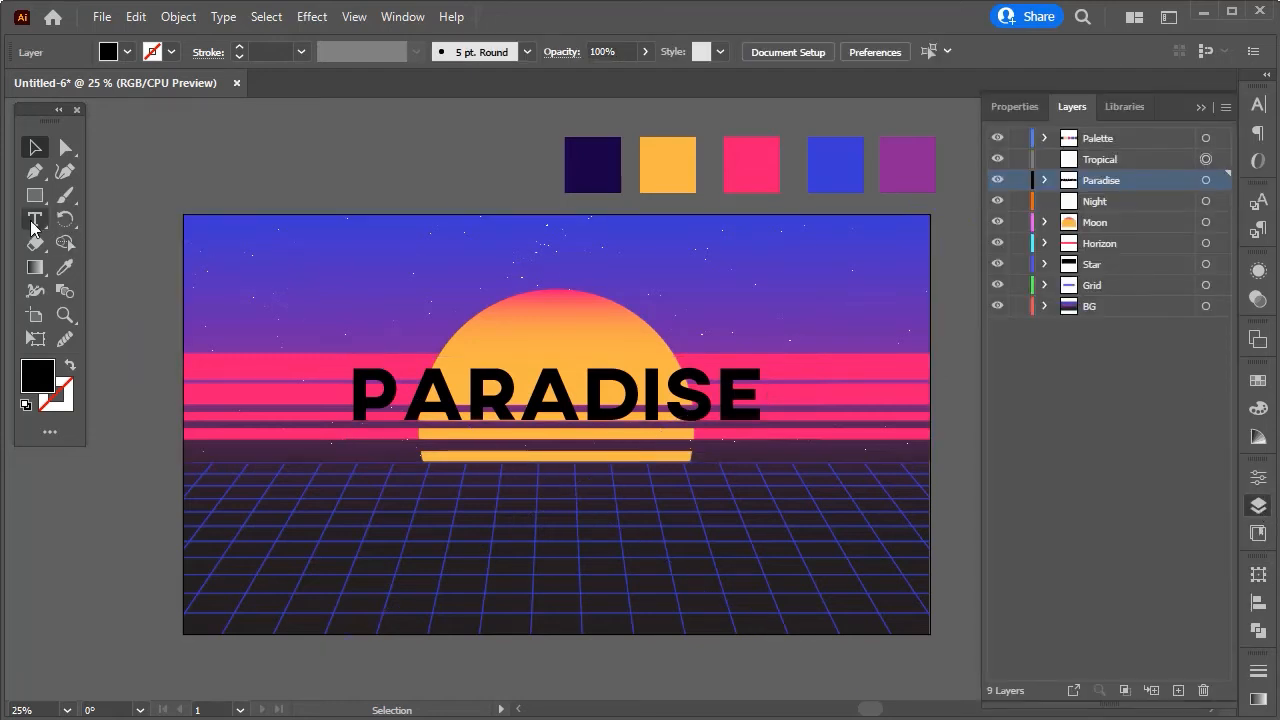
pyautogui.click(34, 219)
pyautogui.click(318, 250)
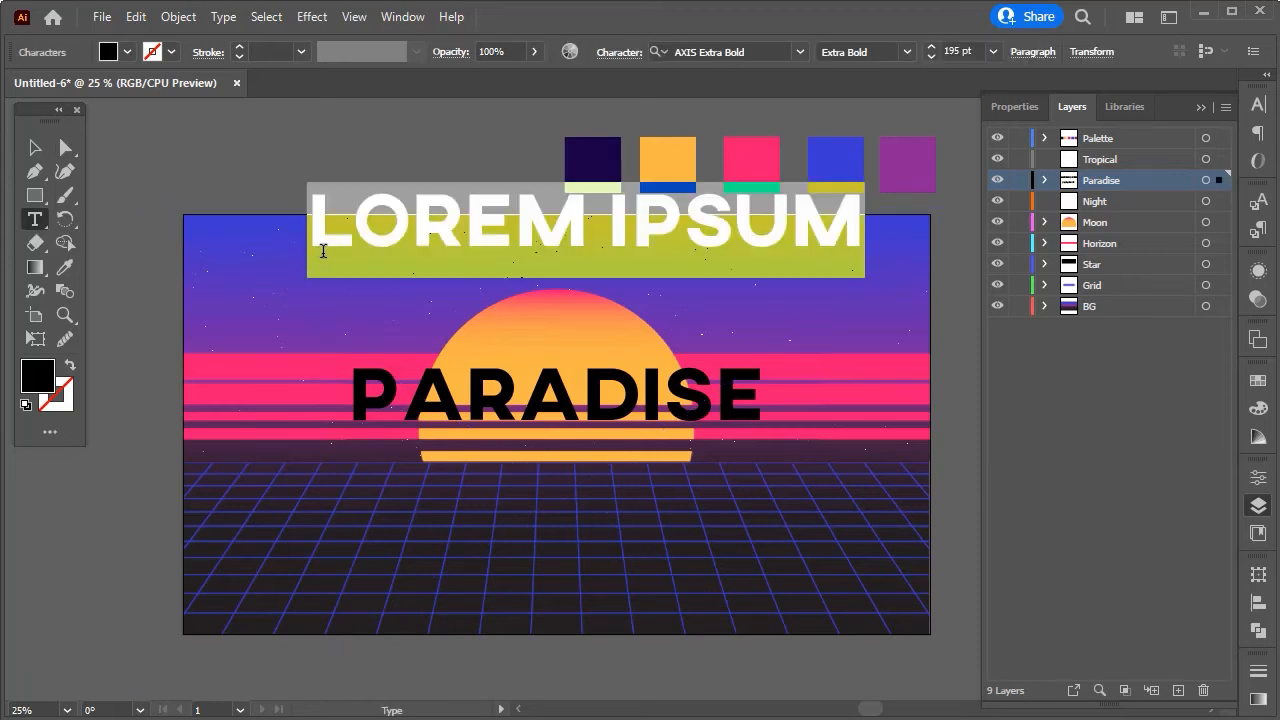
pyautogui.write('TROP')
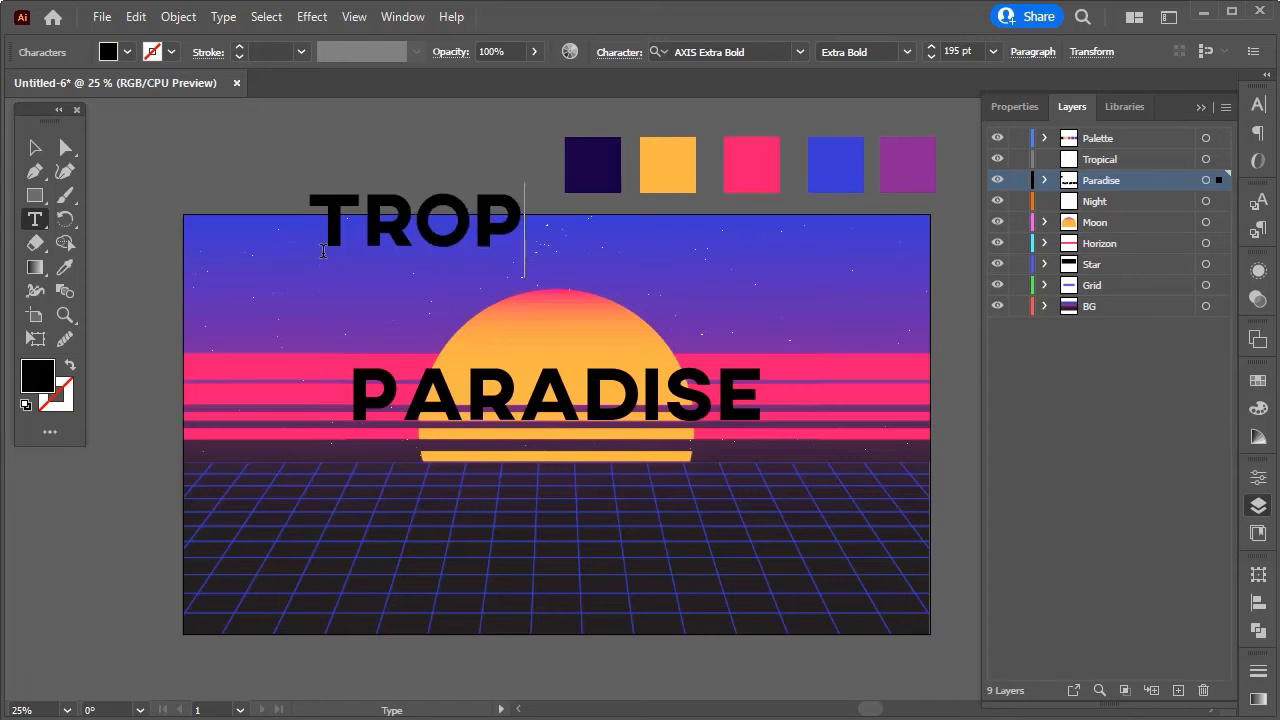
pyautogui.write('ICAL')
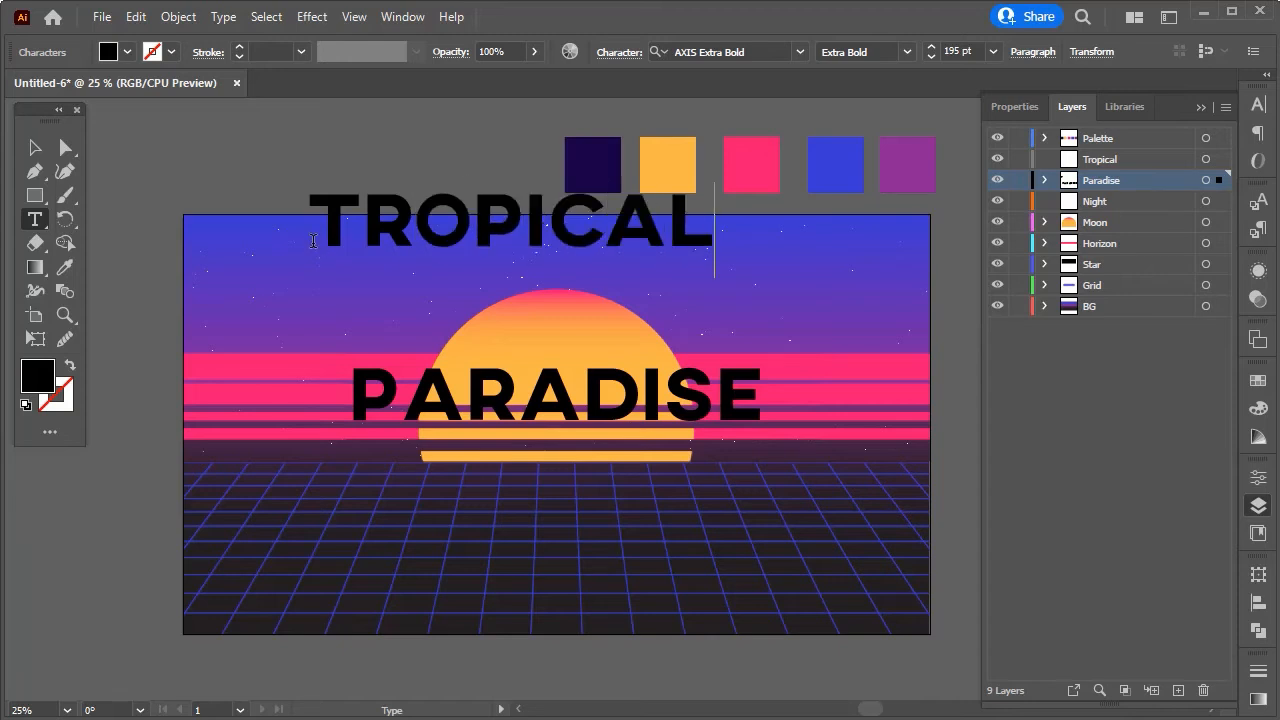
pyautogui.click(34, 147)
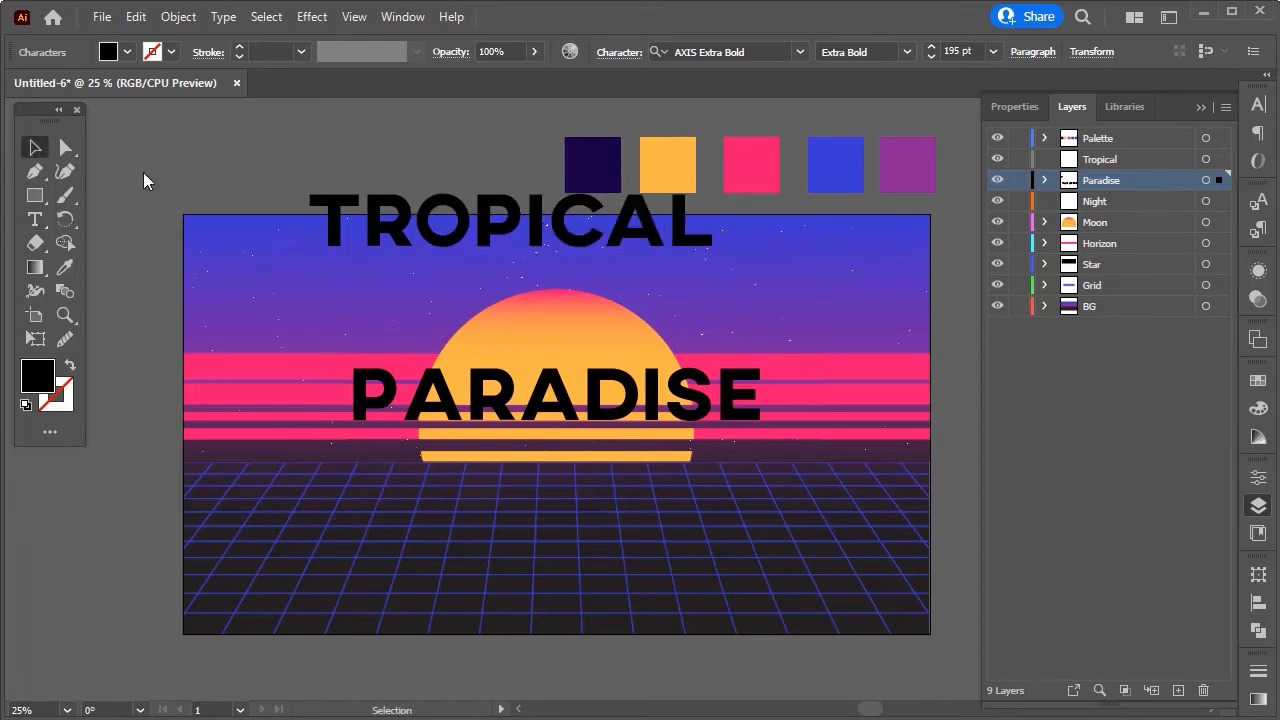
# Change the font of the "Tropical" text to Herr Von Muellerhoff Regular.
pyautogui.click(802, 57)
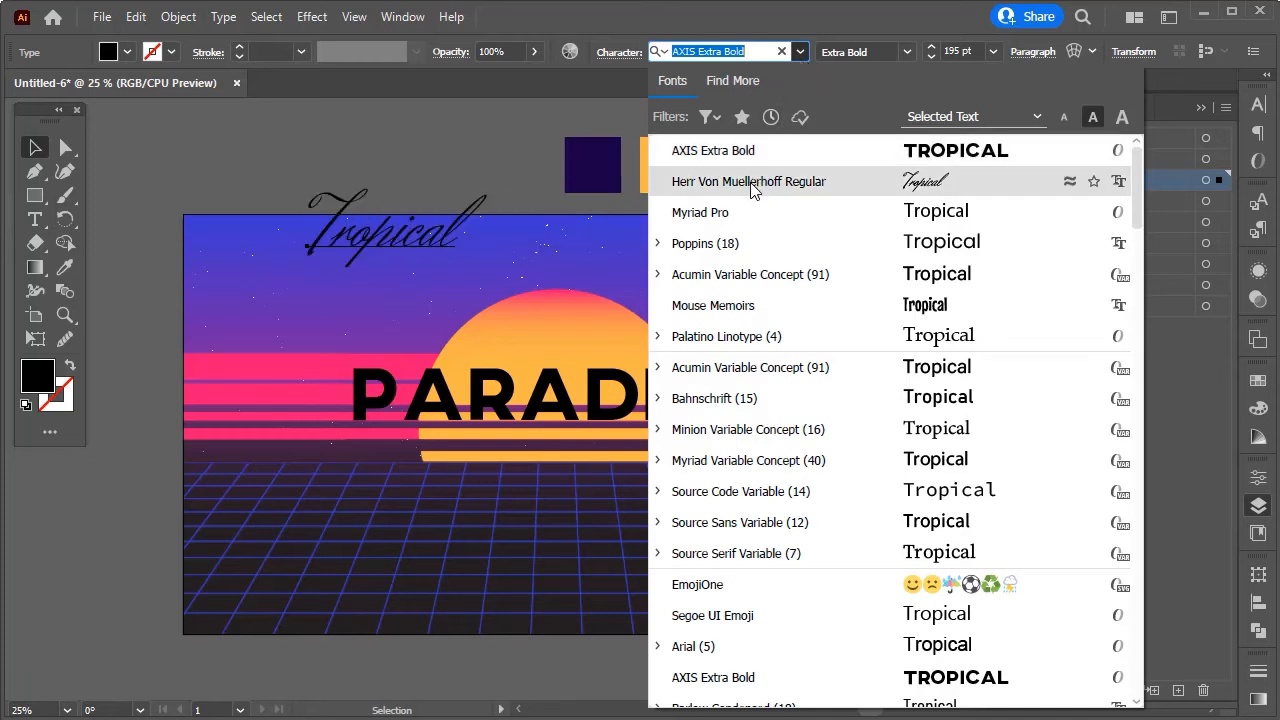
pyautogui.click(750, 184)
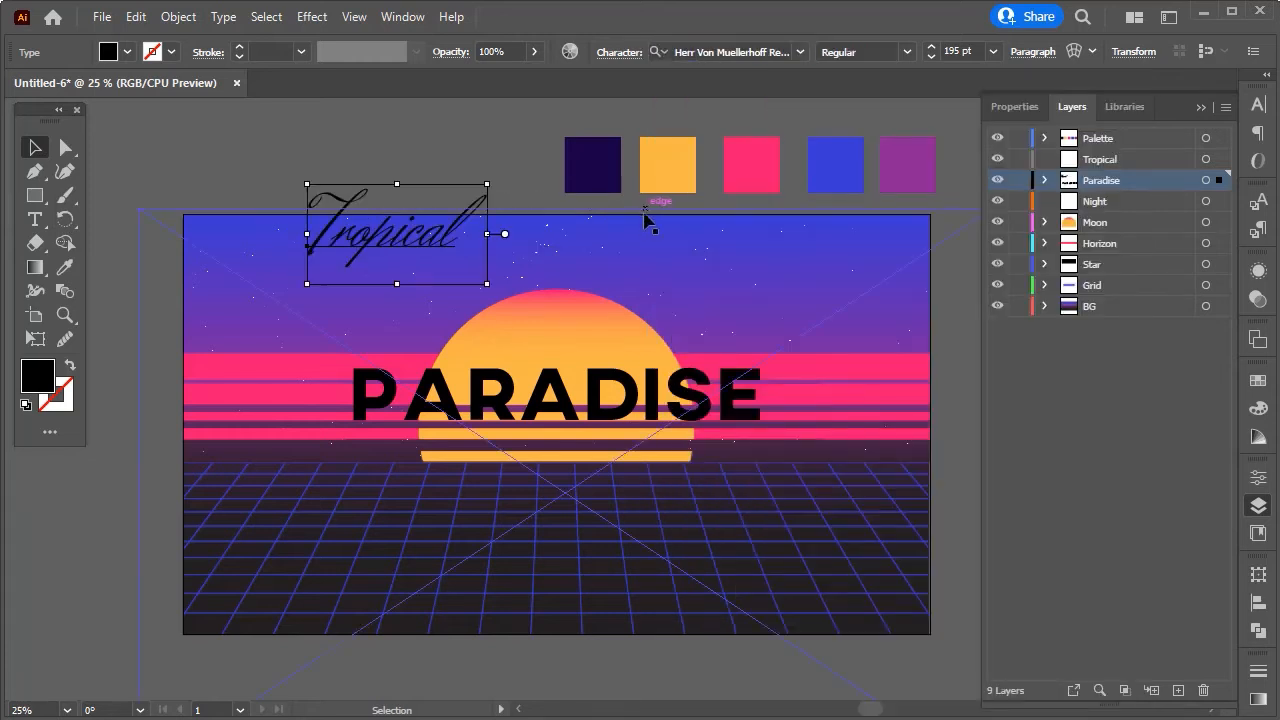
pyautogui.click(1260, 505)
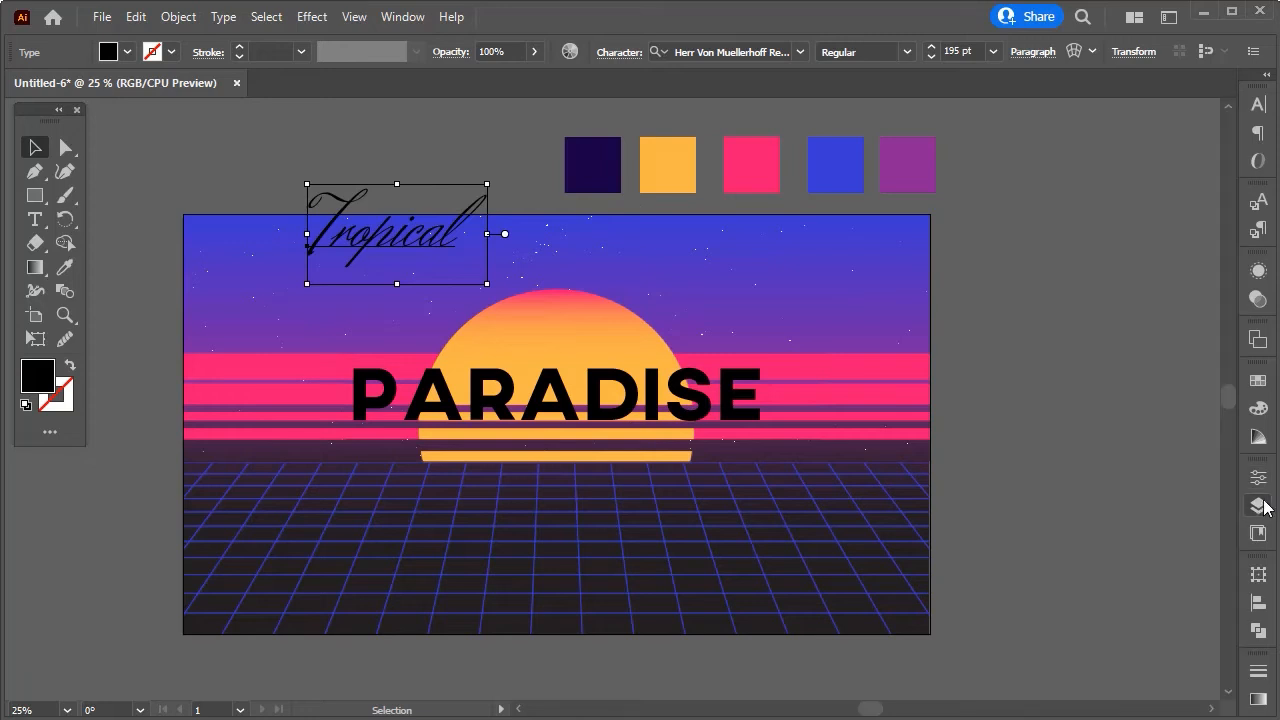
# Give the "Tropical" text a white fill and a 1 pt white stroke.
pyautogui.click(1258, 408)
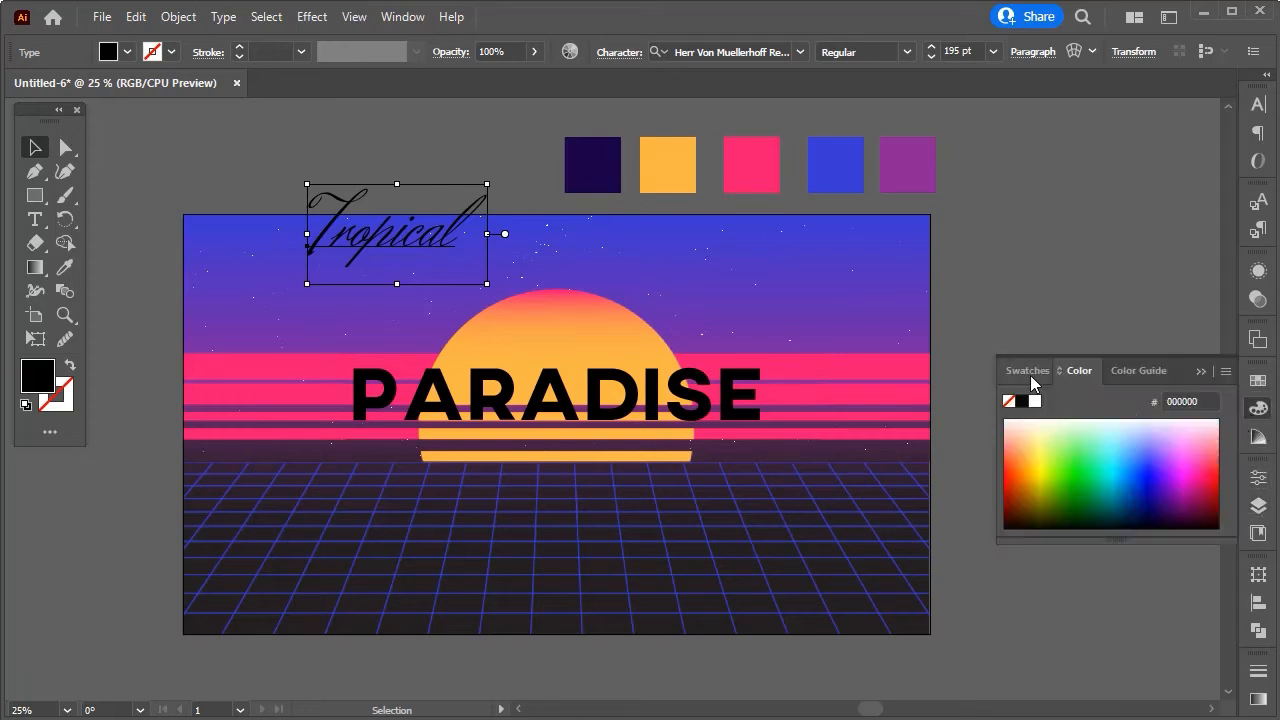
pyautogui.click(1032, 378)
pyautogui.click(1037, 436)
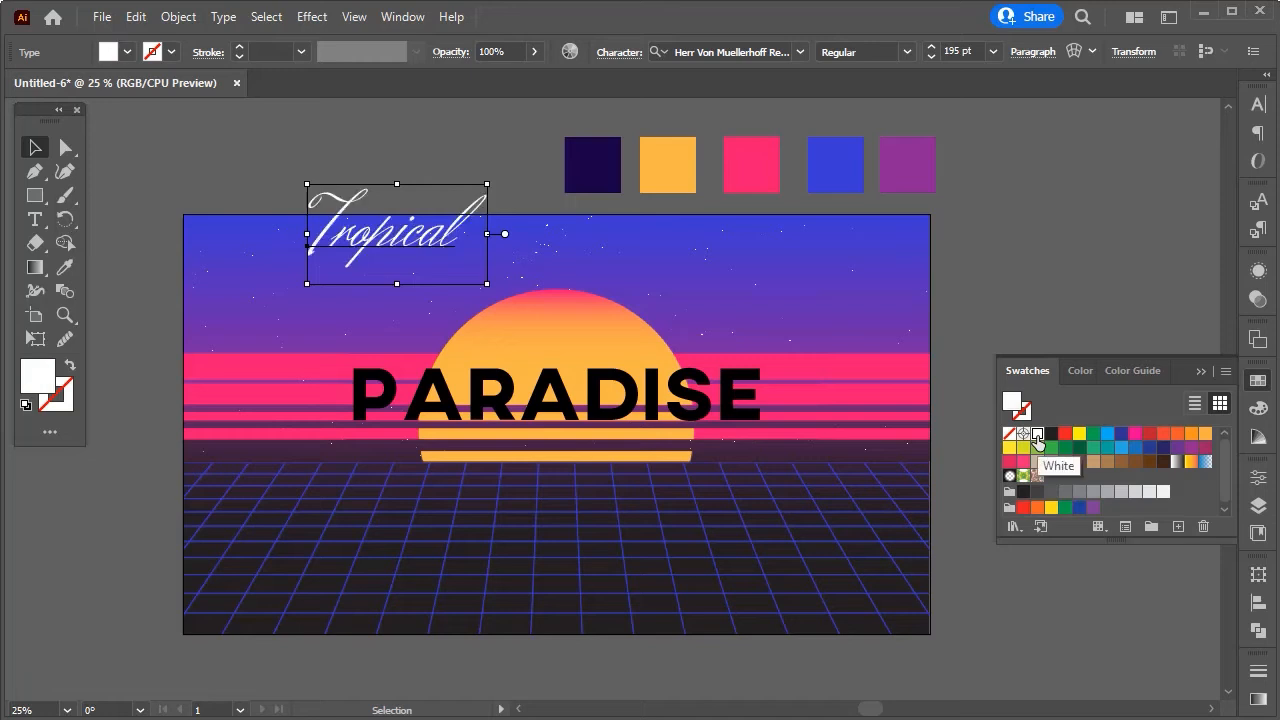
pyautogui.click(239, 46)
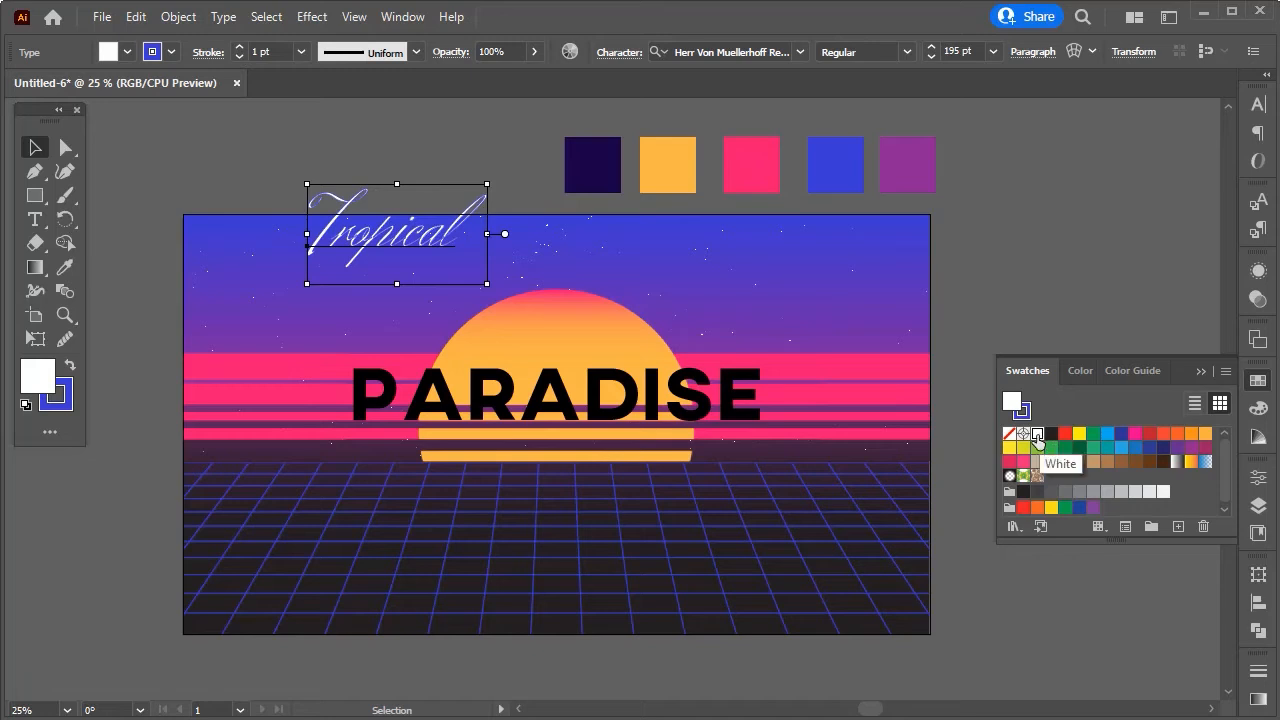
pyautogui.press('x')
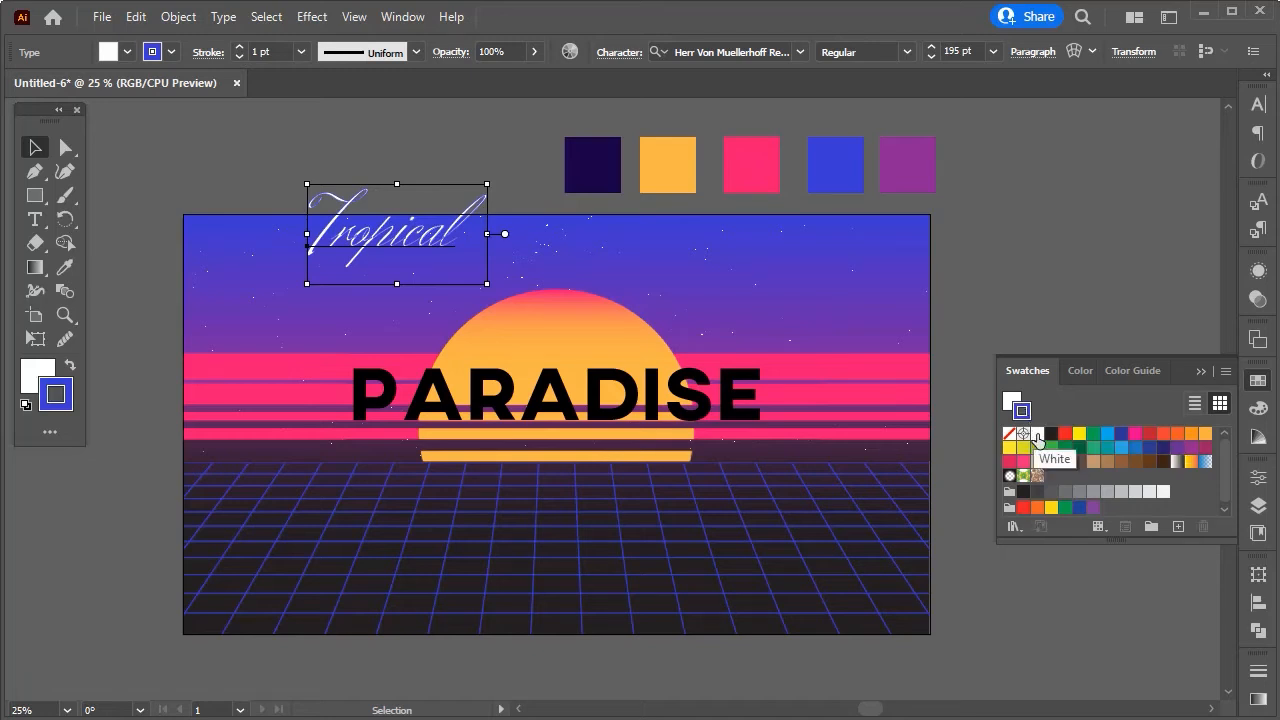
pyautogui.click(1038, 441)
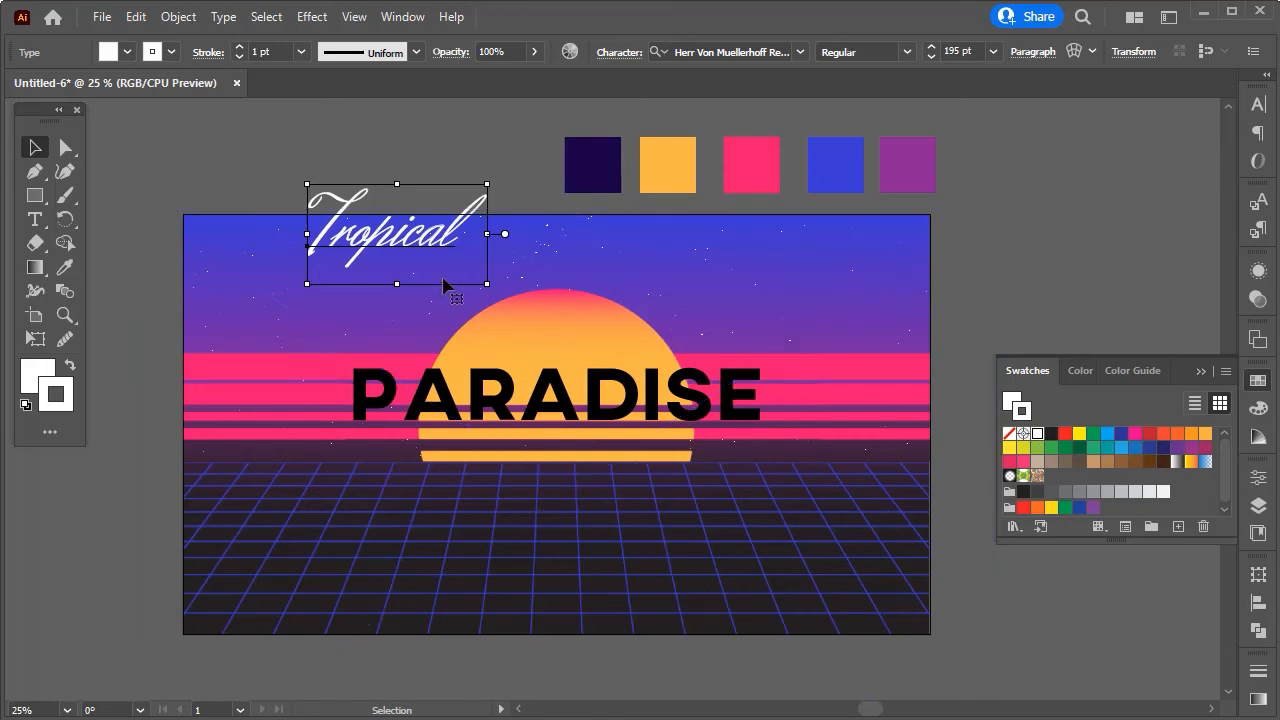
# Place the "Tropical" text horizontally centered over the sun, slightly overlapping the top of "paradise", and increase its stroke to 2 pt.
pyautogui.moveTo(444, 285); pyautogui.dragTo(606, 359)
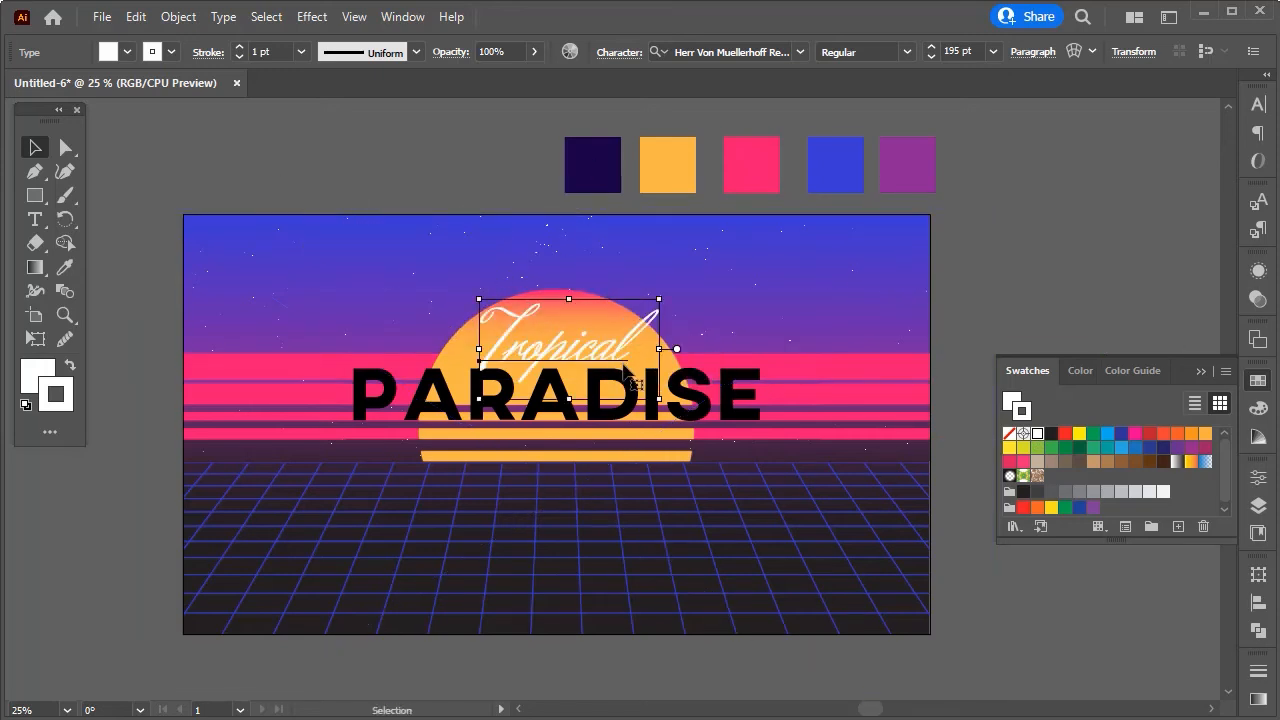
pyautogui.click(240, 47)
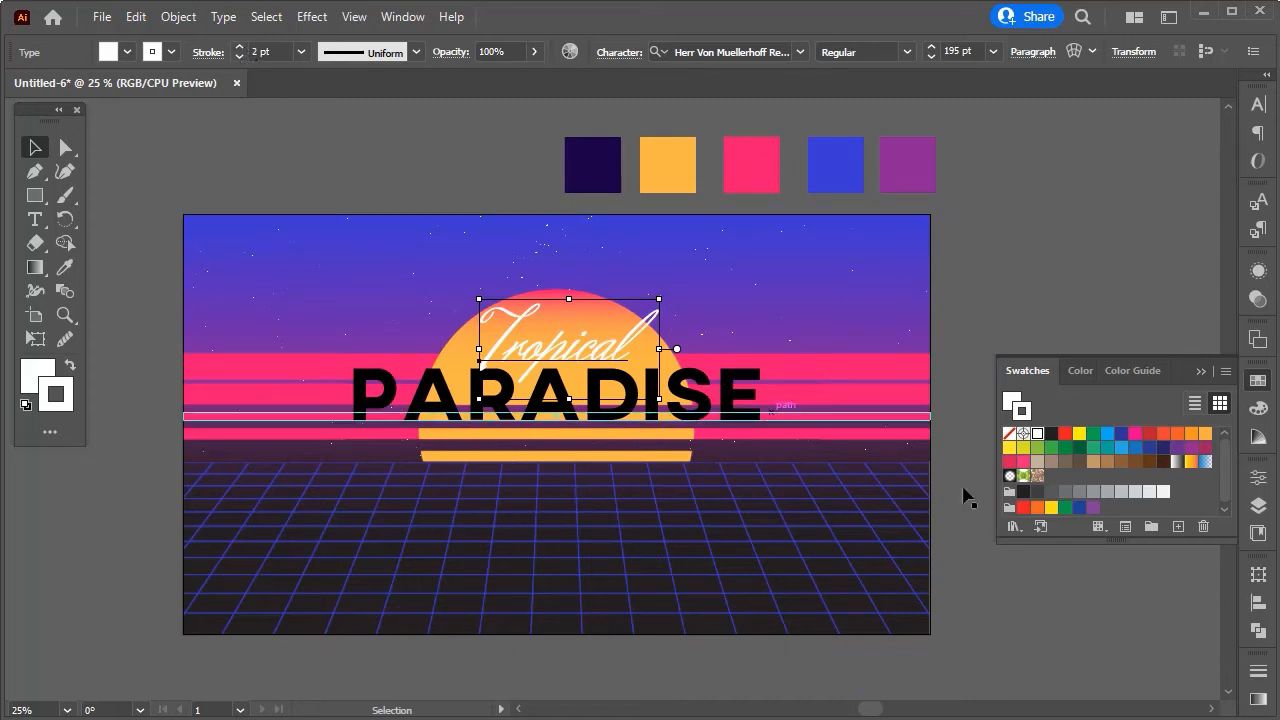
pyautogui.click(1250, 608)
pyautogui.click(1053, 573)
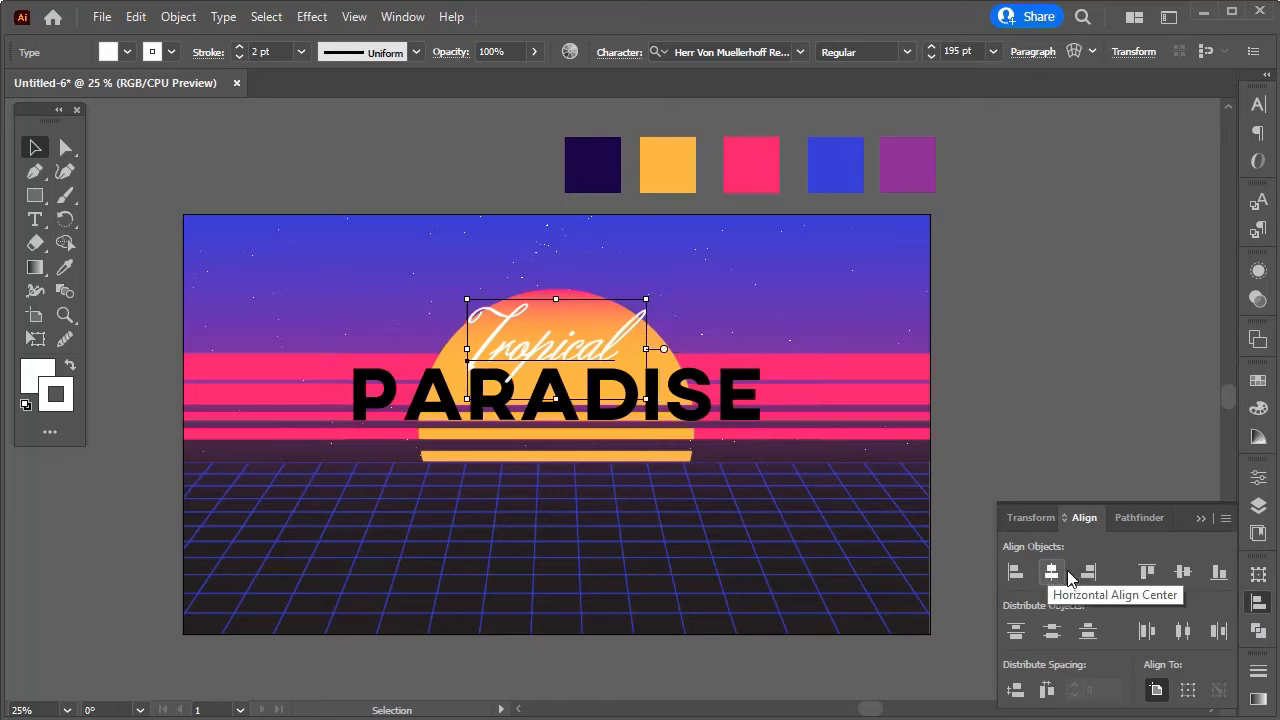
pyautogui.click(1195, 517)
pyautogui.click(1088, 494)
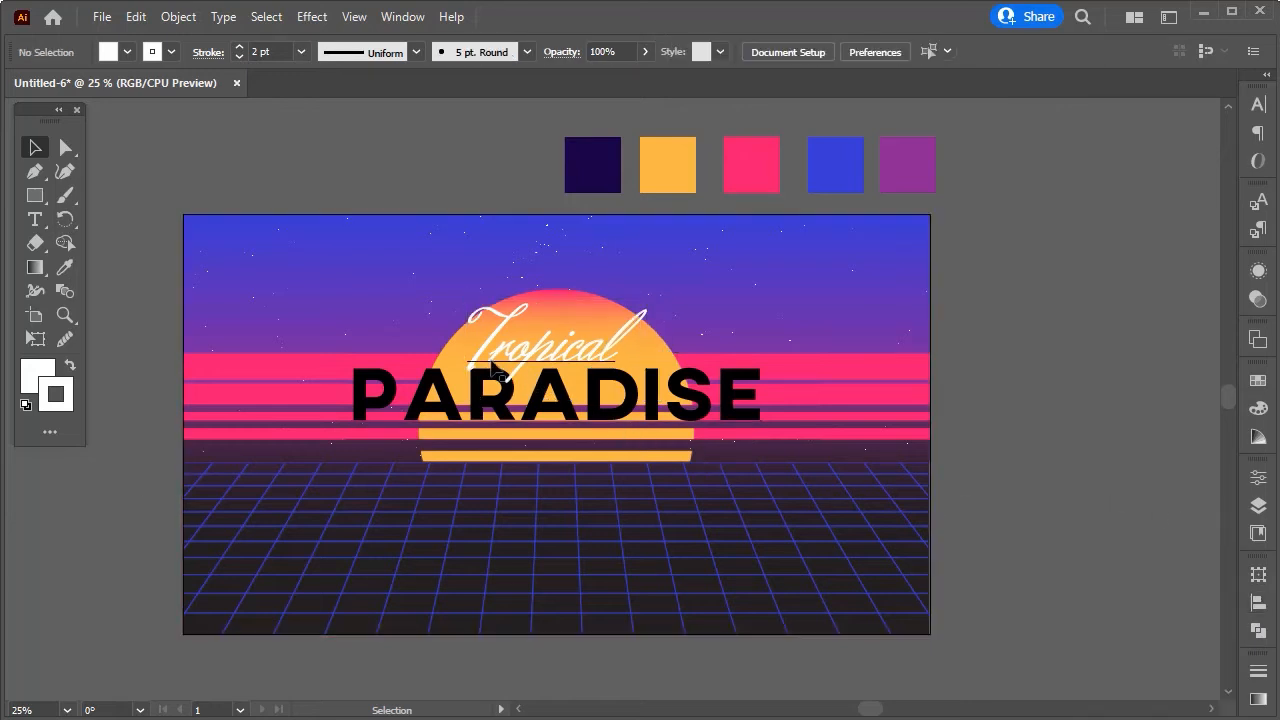
# Add a new text object reading "Night" in AXIS Extra Bold above the sun.
pyautogui.click(35, 219)
pyautogui.click(381, 262)
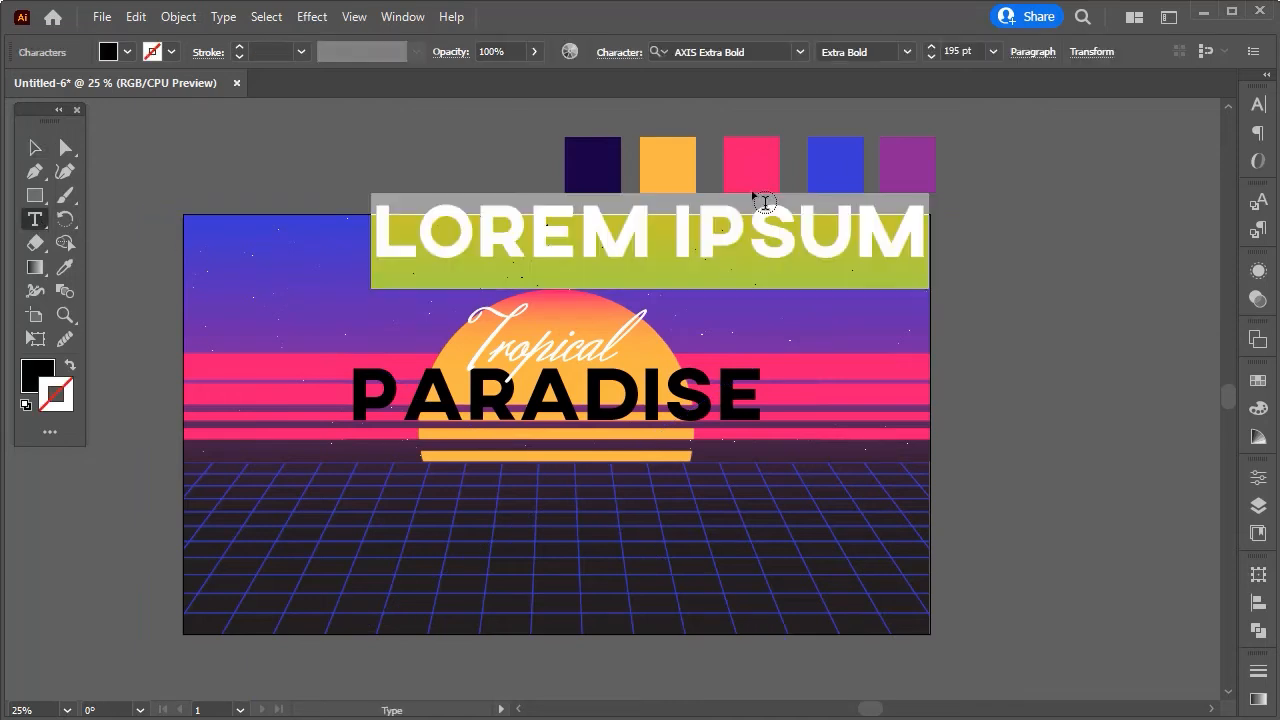
pyautogui.write('NIGHT')
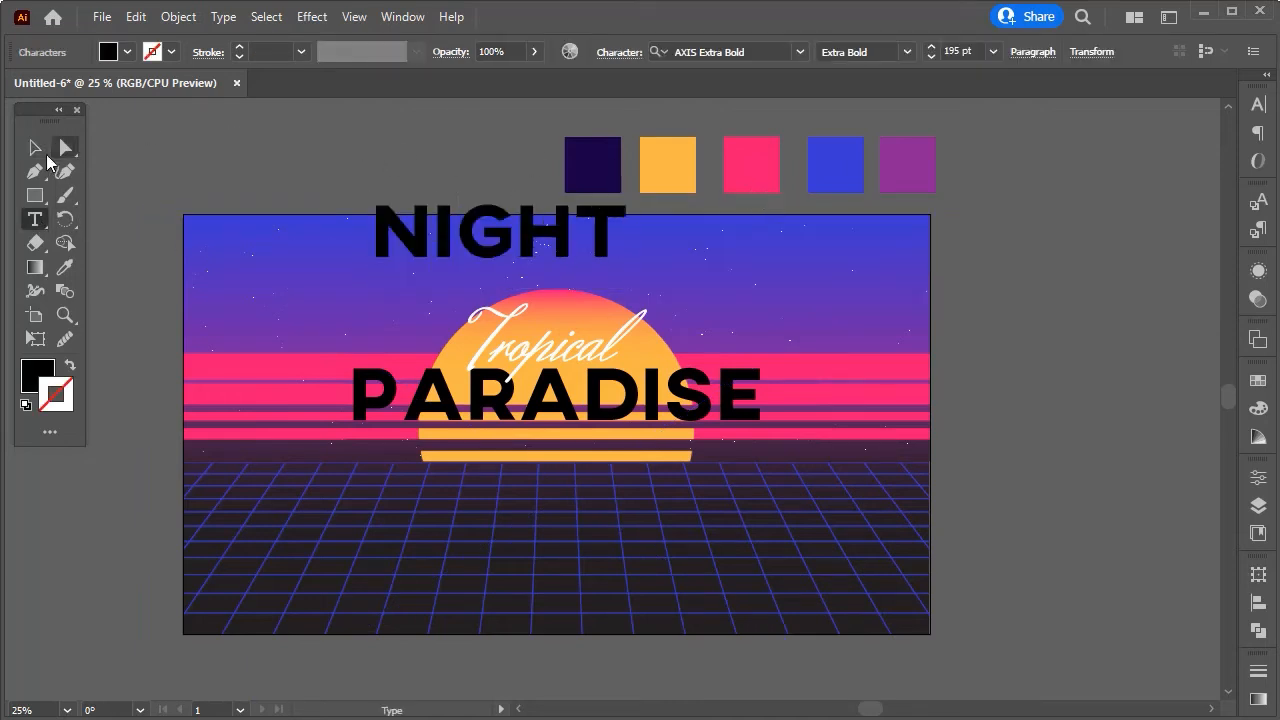
pyautogui.click(35, 147)
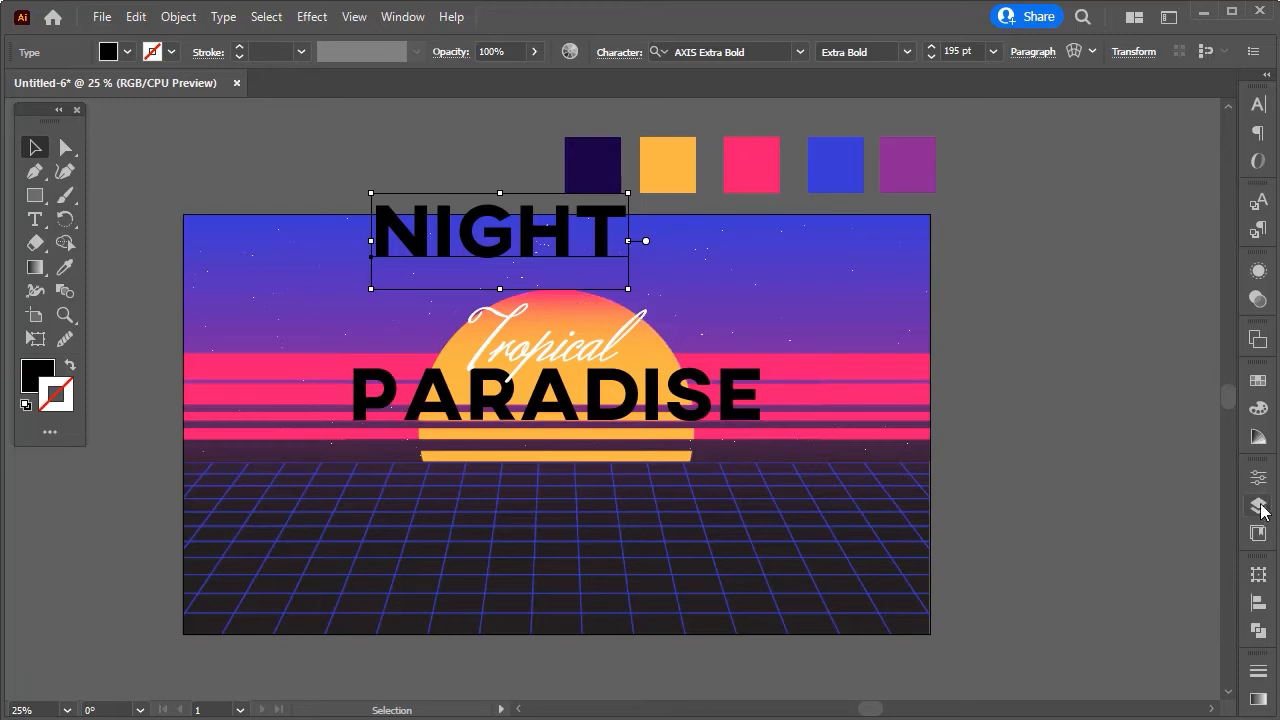
# Change the fill color of the "Night" text to white.
pyautogui.click(1258, 409)
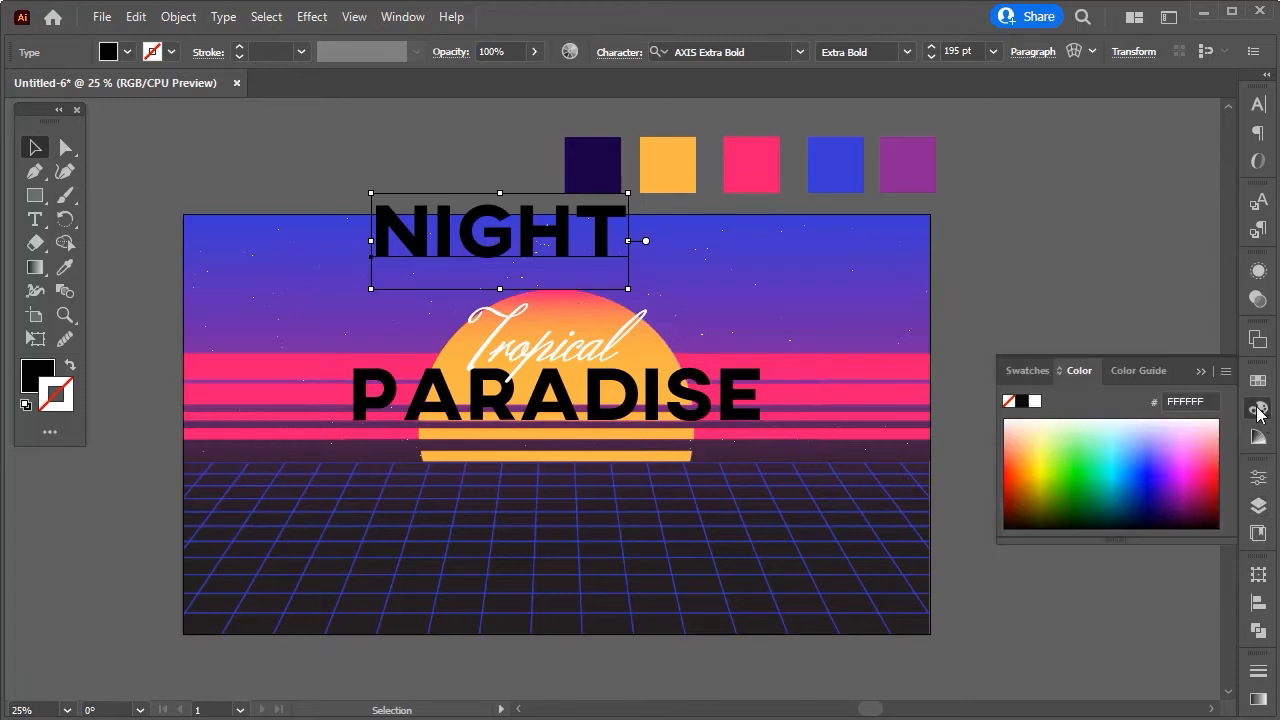
pyautogui.click(1030, 371)
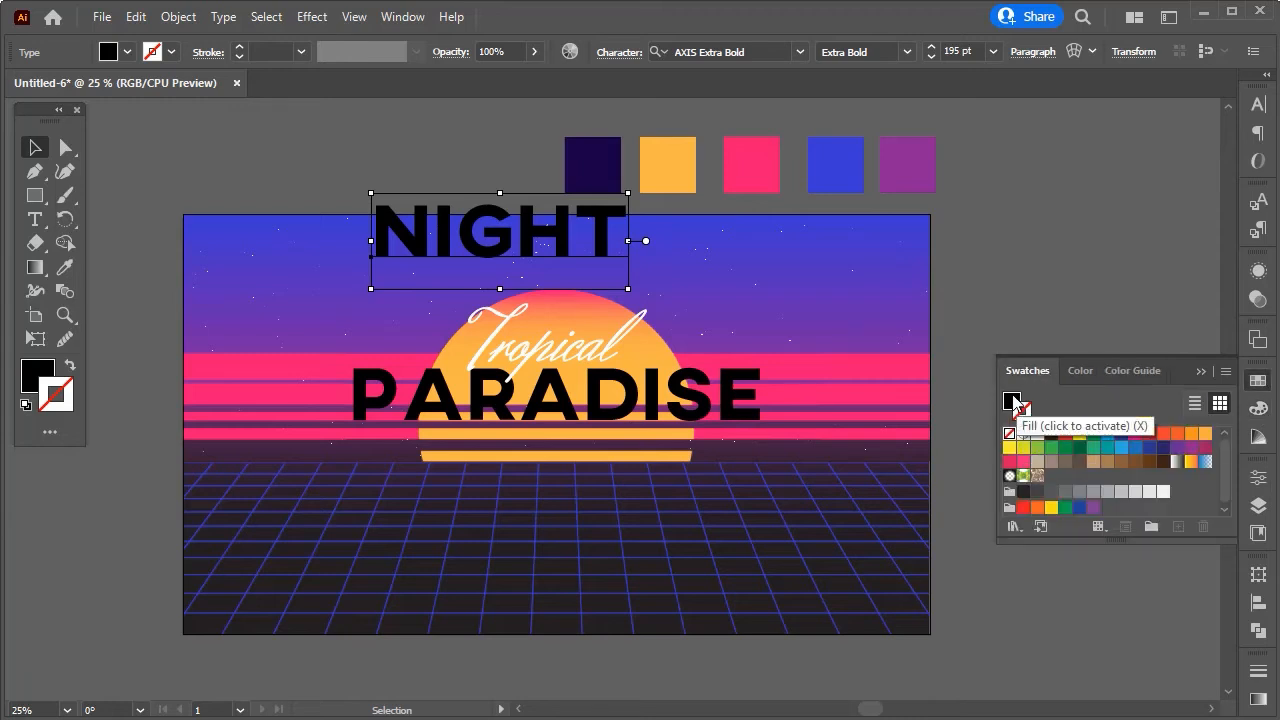
pyautogui.click(1012, 401)
pyautogui.doubleClick(1015, 404)
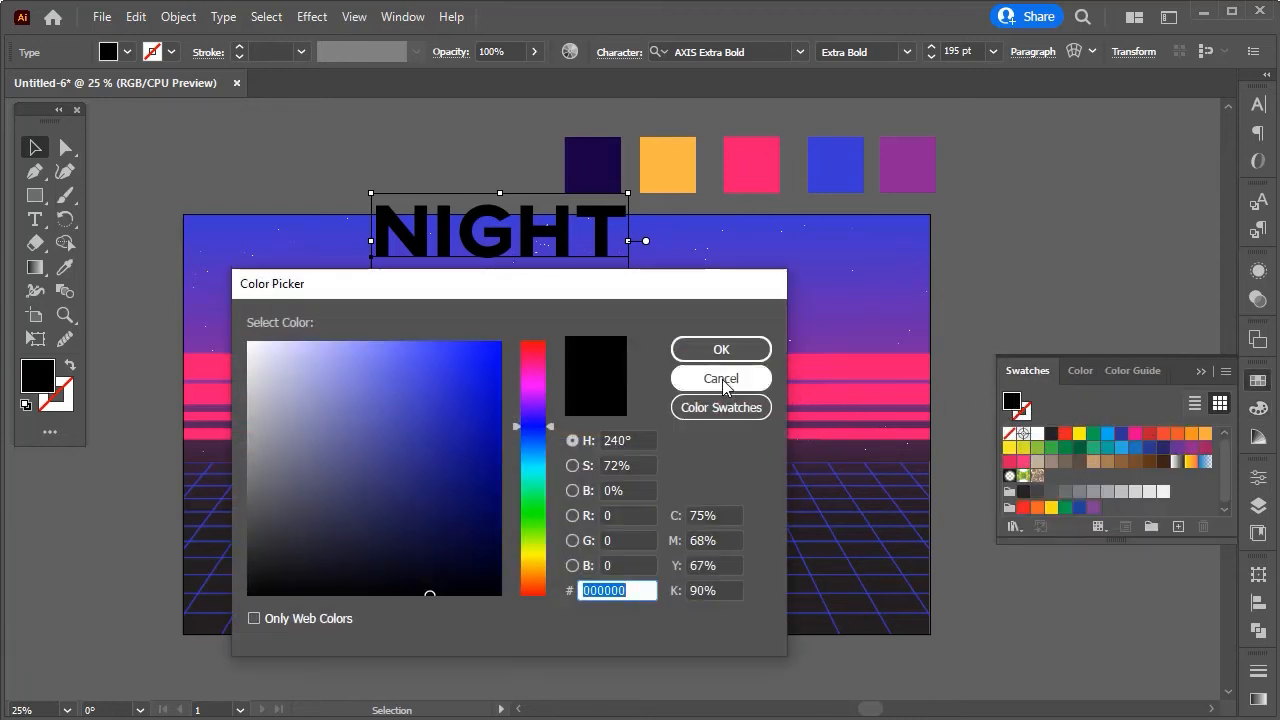
pyautogui.moveTo(317, 374); pyautogui.dragTo(224, 338)
pyautogui.click(745, 355)
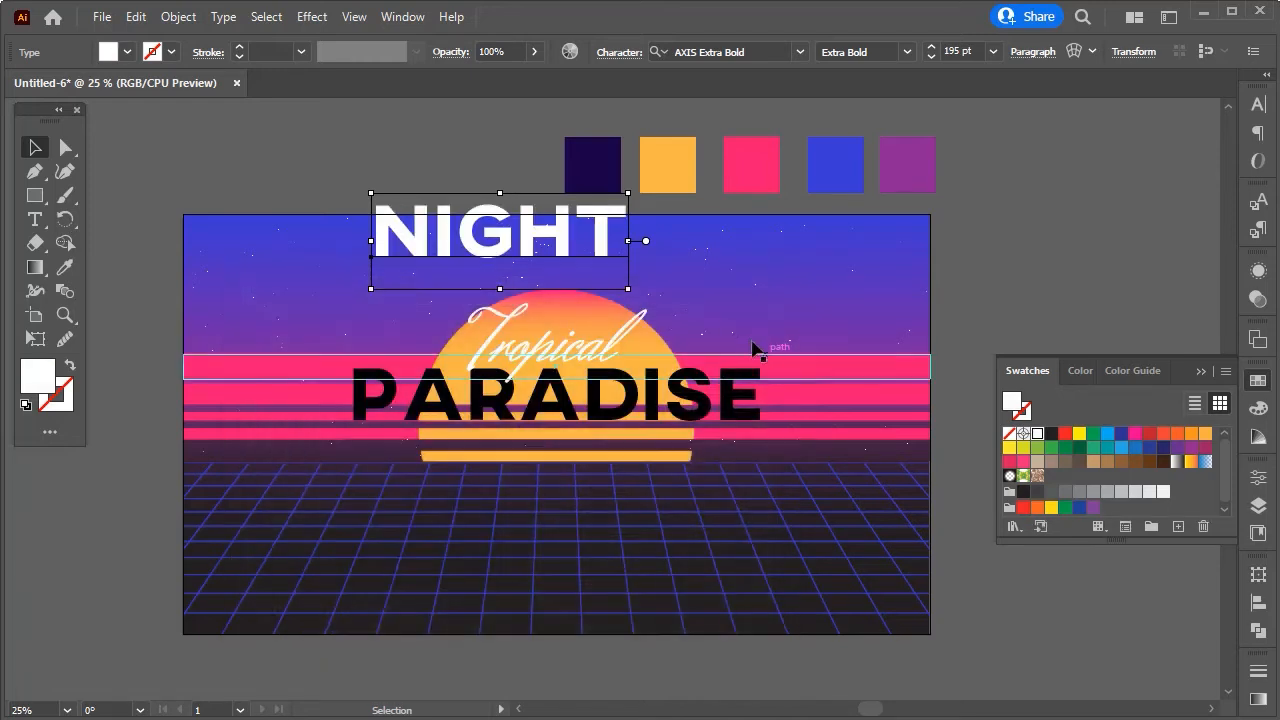
# Center the "Night" text horizontally on the artboard and set its font size to 120 pt.
pyautogui.click(1254, 612)
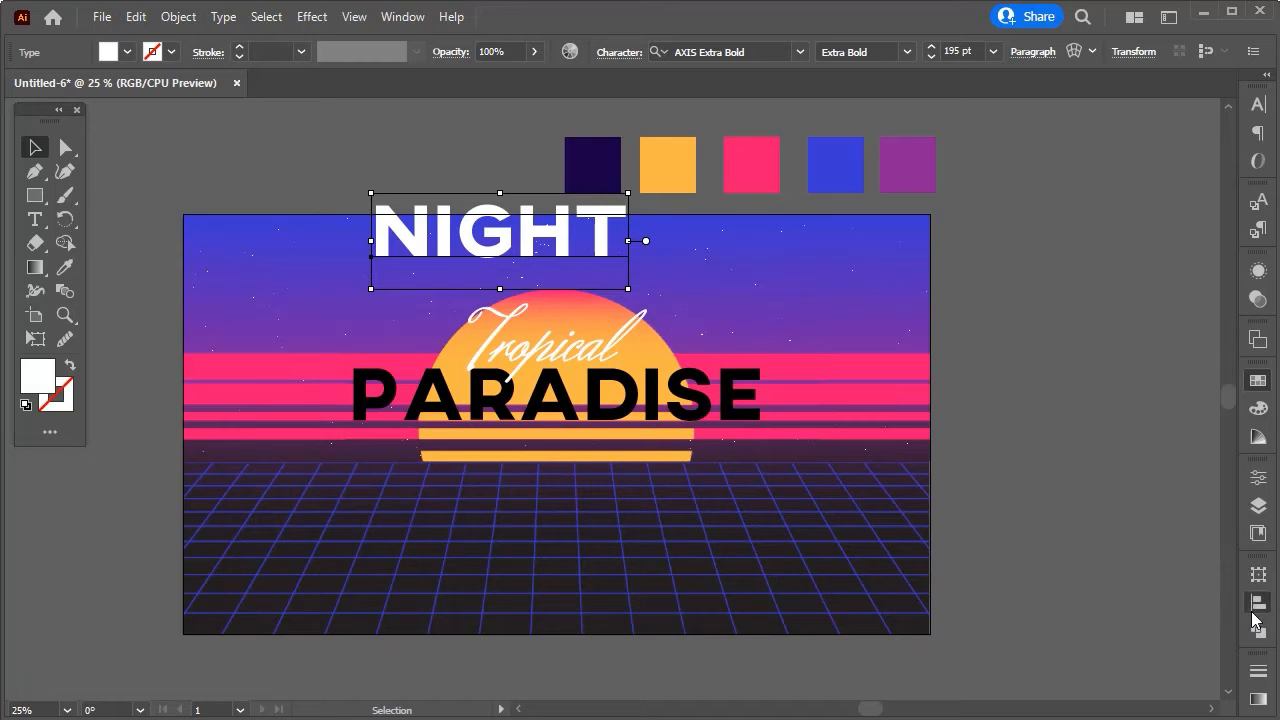
pyautogui.click(1051, 571)
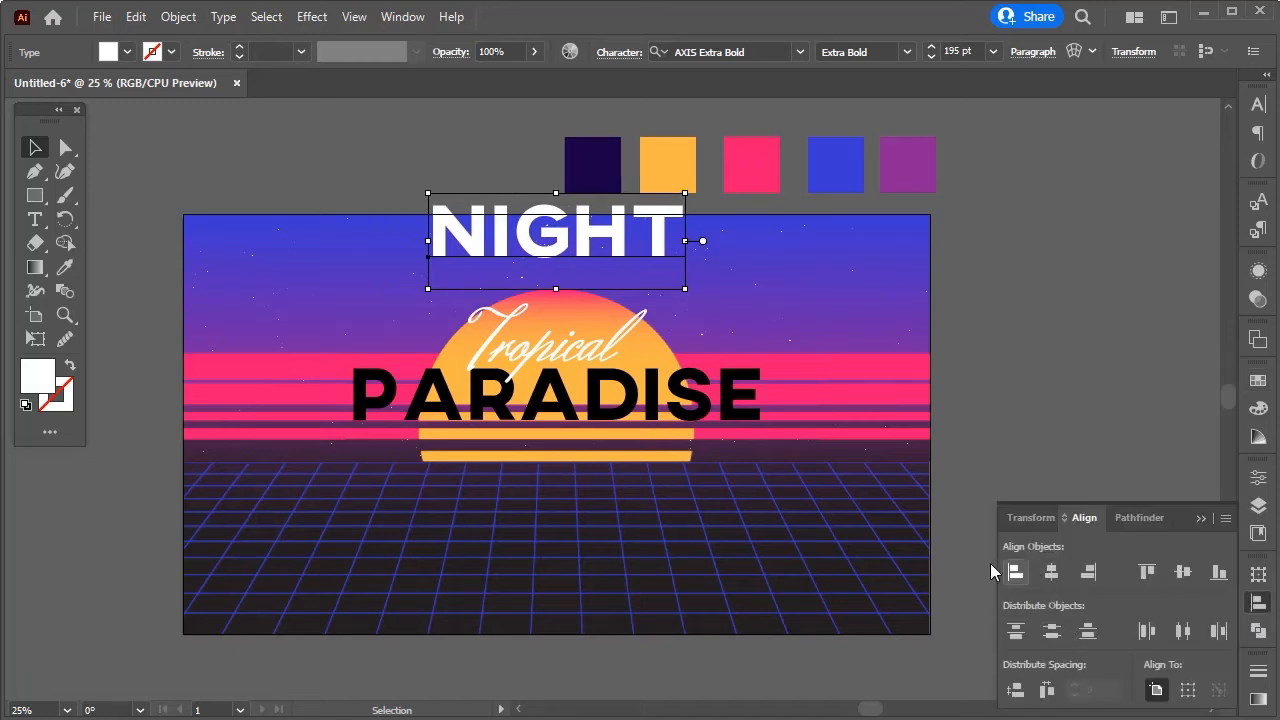
pyautogui.doubleClick(958, 50)
pyautogui.write('12')
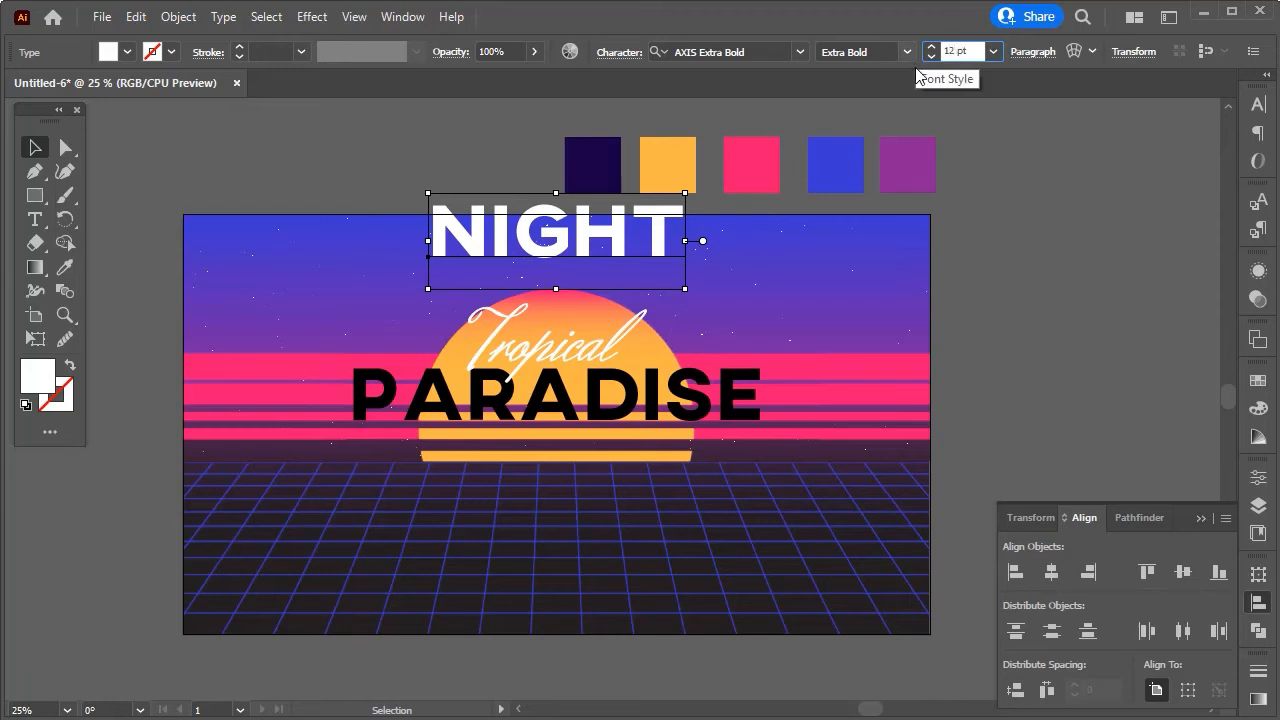
pyautogui.write('0')
pyautogui.click(988, 208)
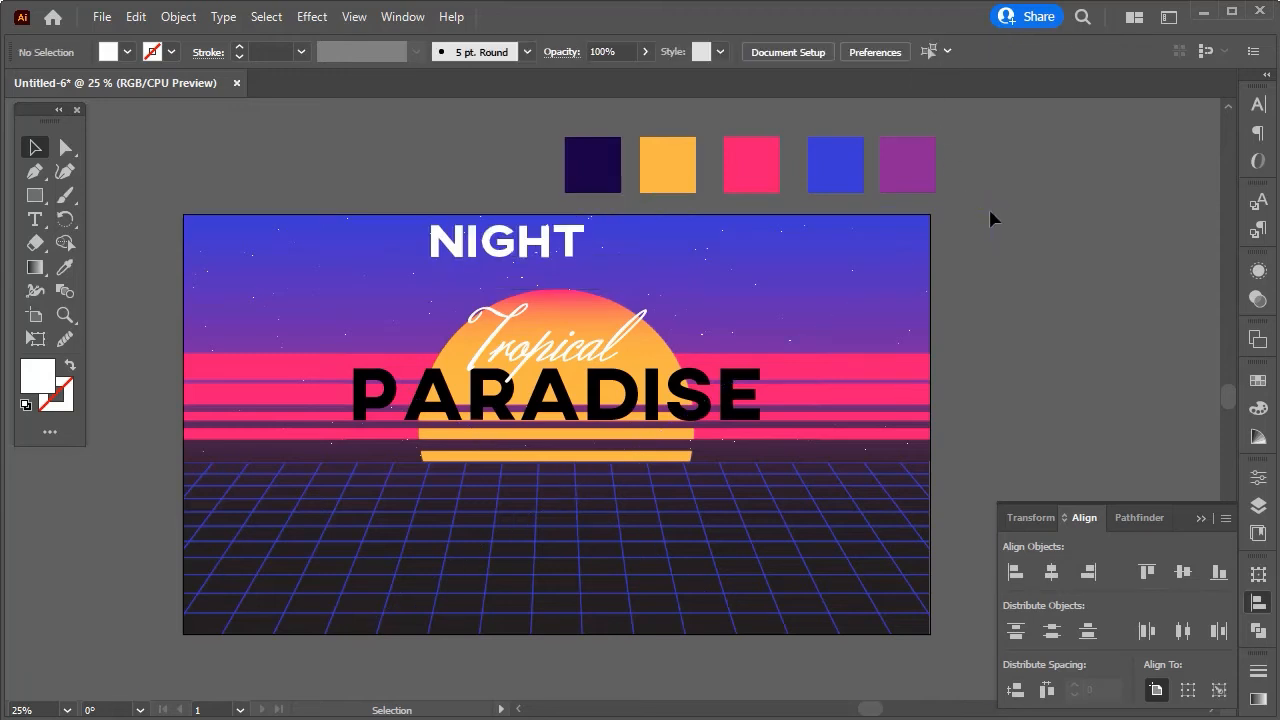
# Move the "Night" text directly below "paradise", over the sun's lower stripes, and center it horizontally on the artboard.
pyautogui.click(543, 254)
pyautogui.click(1051, 571)
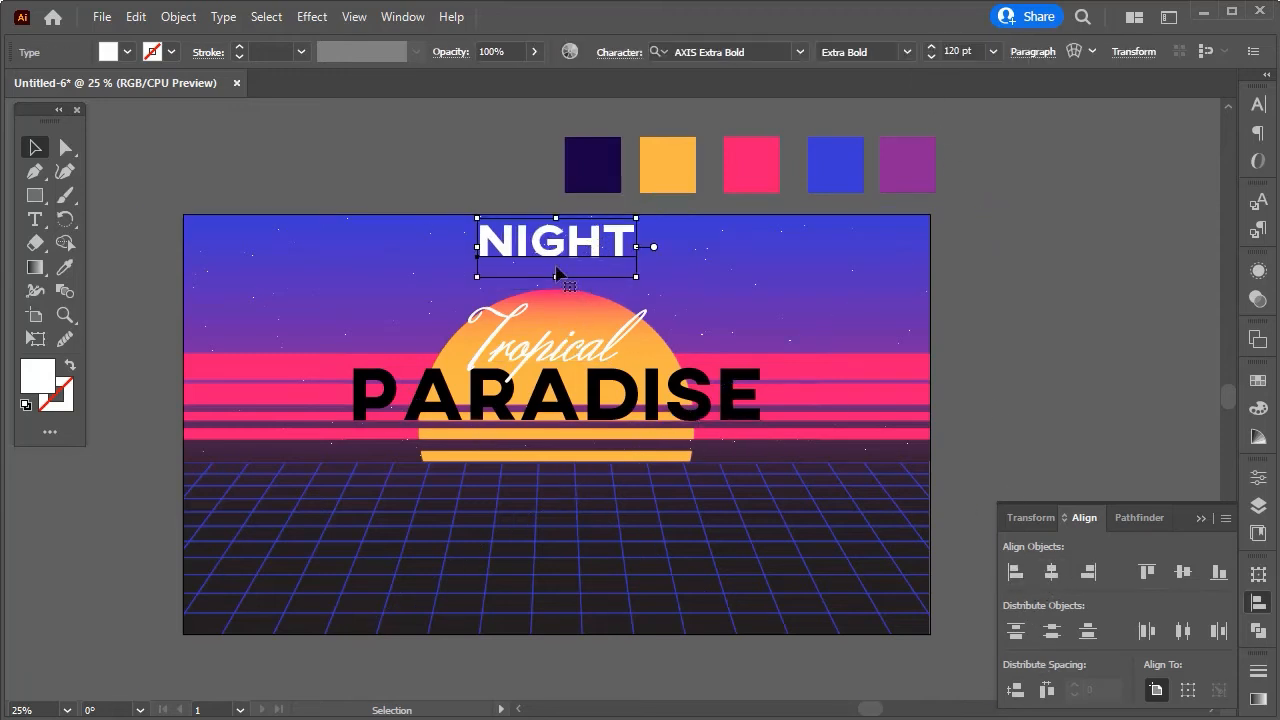
pyautogui.moveTo(557, 273); pyautogui.dragTo(608, 459)
pyautogui.scroll(4, 541, 464)
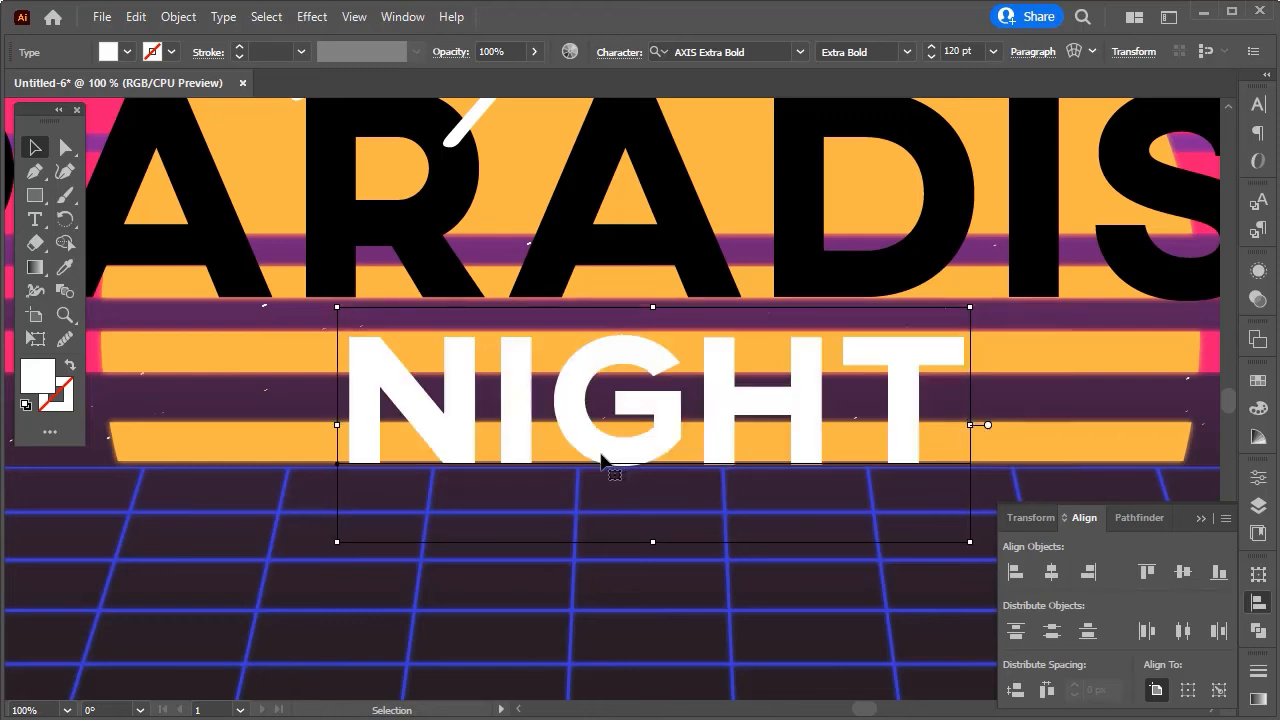
pyautogui.scroll(-2, 575, 468)
pyautogui.scroll(-1, 575, 468)
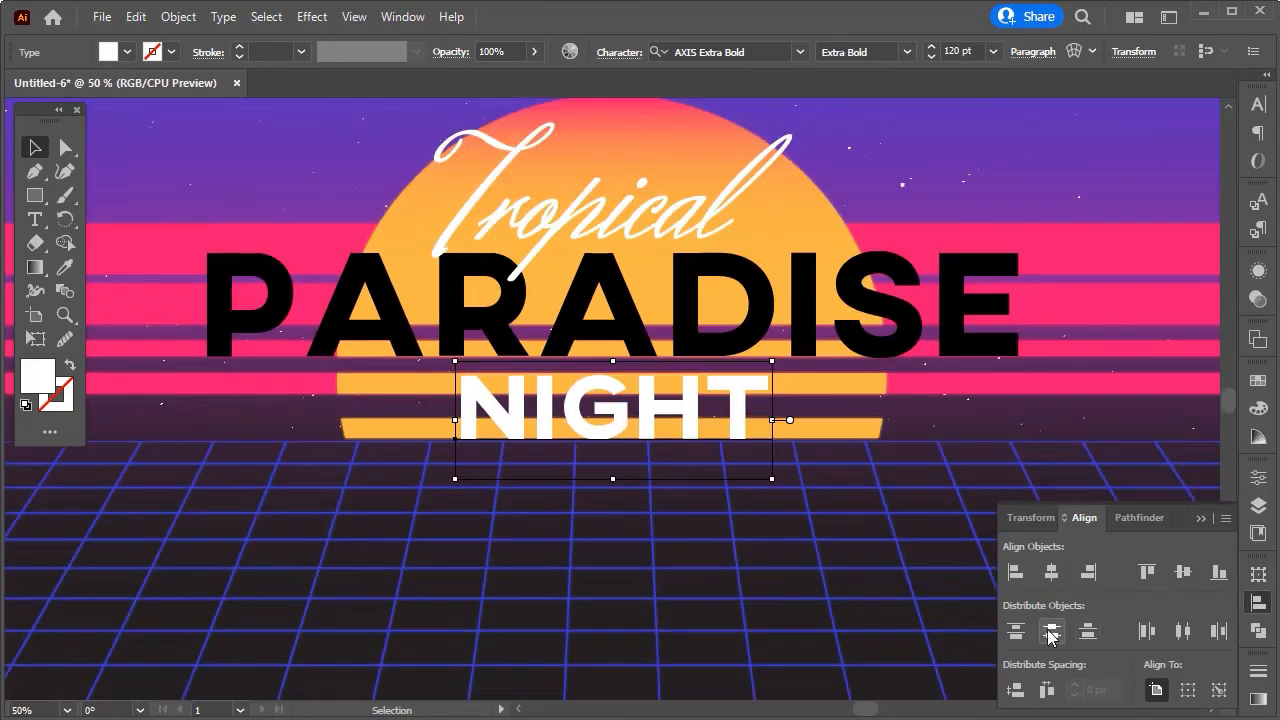
pyautogui.click(1052, 573)
pyautogui.scroll(-2, 580, 563)
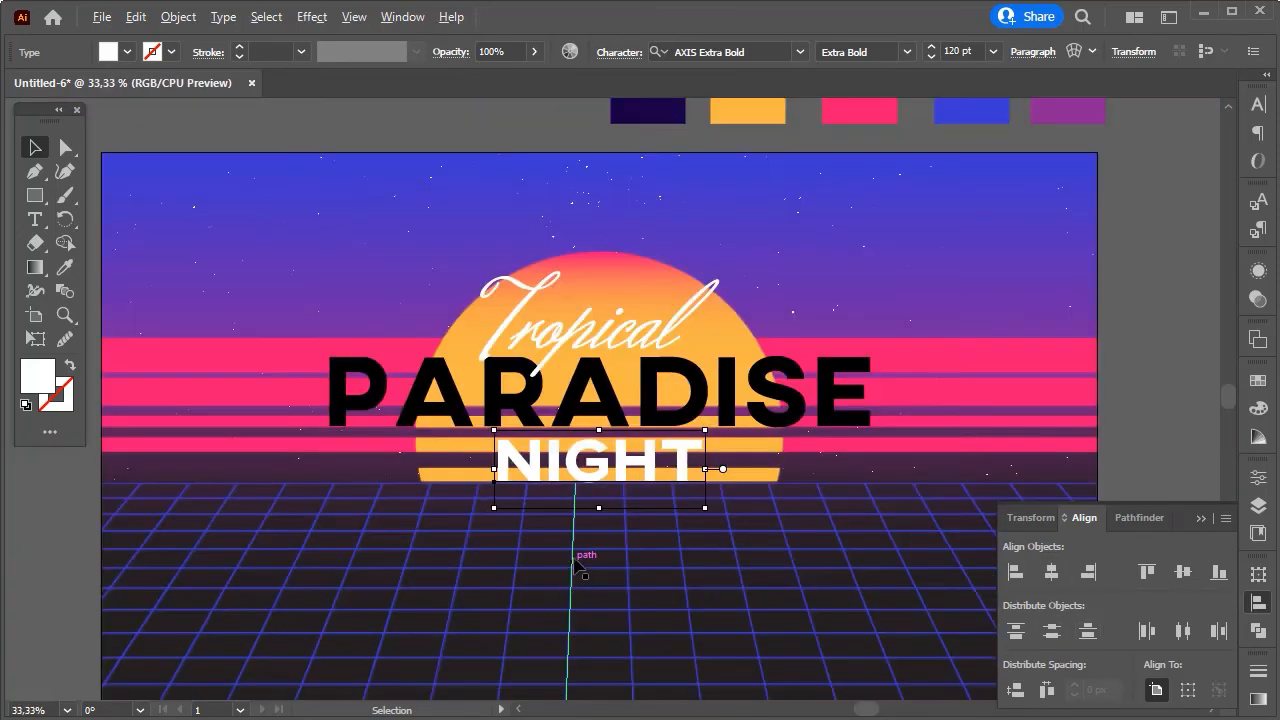
# Select the "Paradise" text and add a new fill to its appearance.
pyautogui.scroll(-1, 437, 481)
pyautogui.scroll(-1, 437, 481)
pyautogui.click(1109, 427)
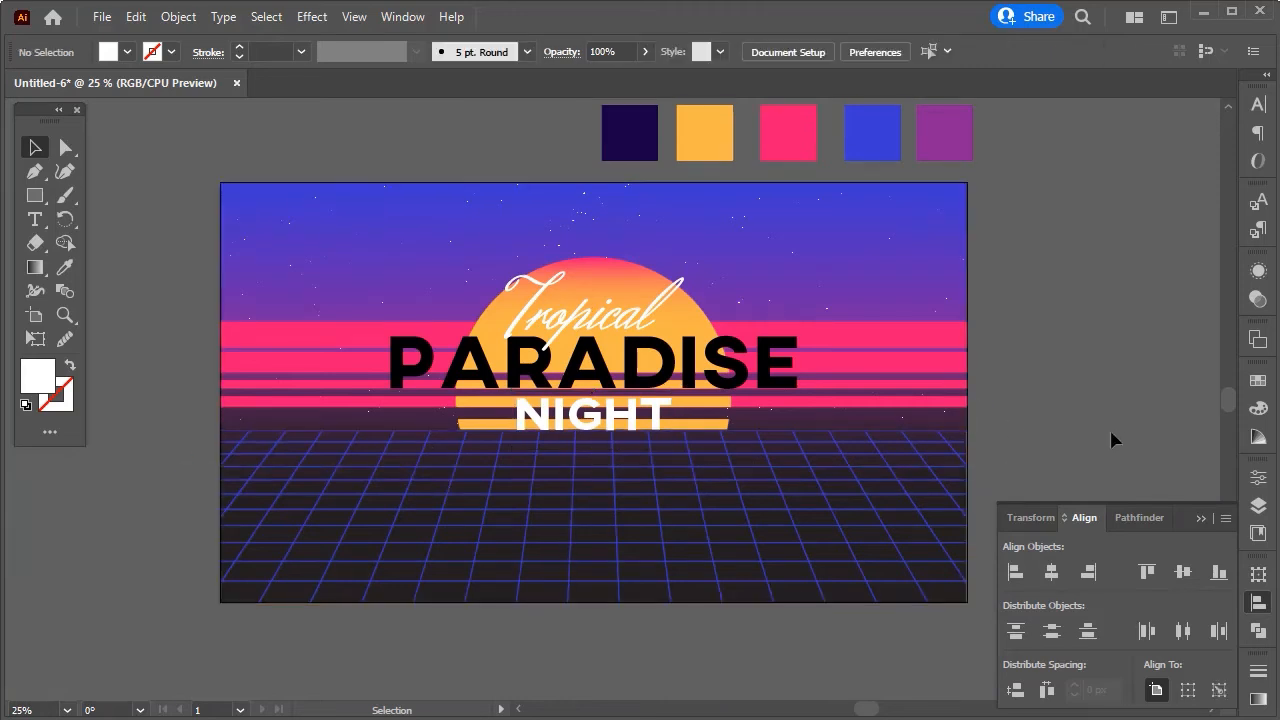
pyautogui.click(742, 372)
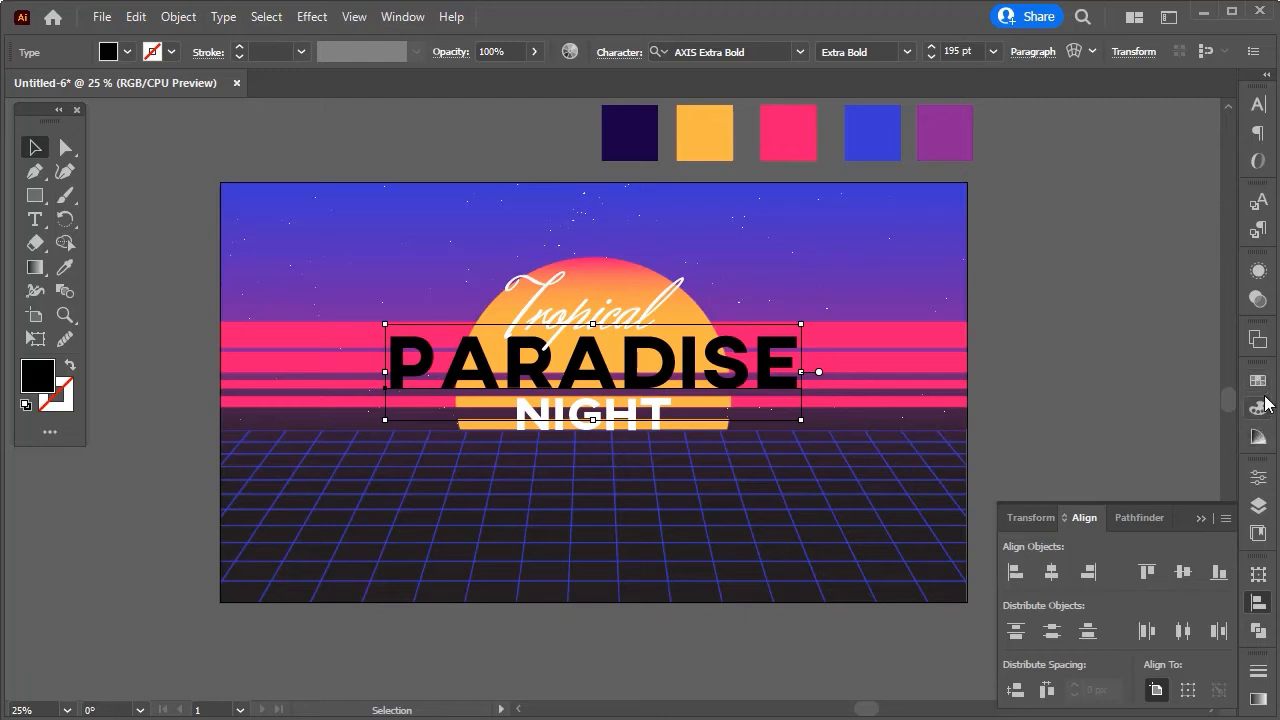
pyautogui.click(1258, 276)
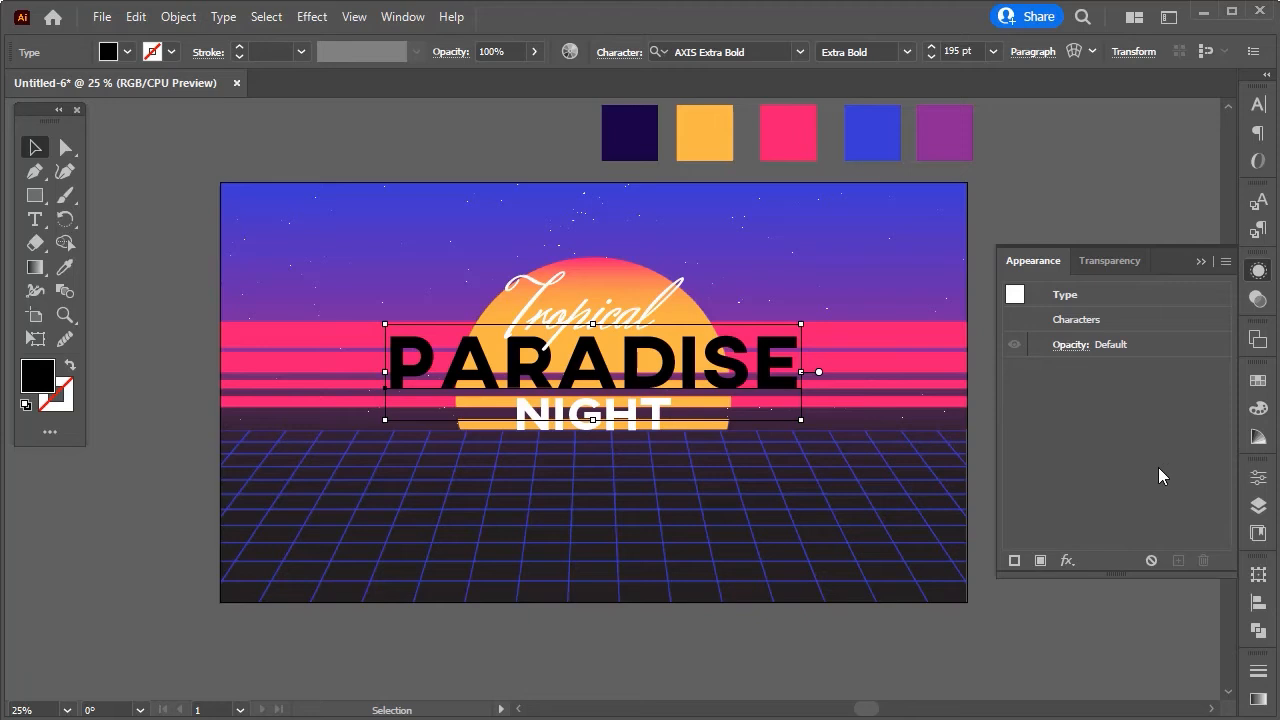
pyautogui.click(1041, 560)
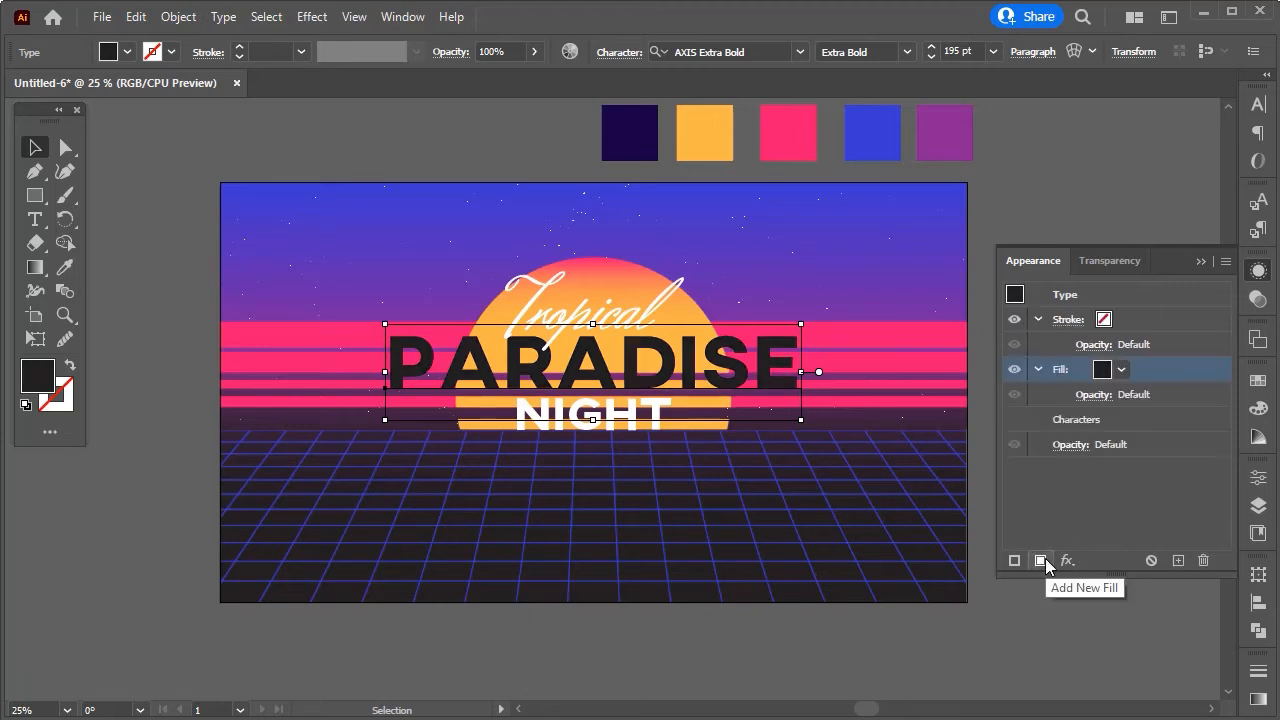
# Apply a linear gradient at 90° to the "Paradise" fill, using the White, Black preset.
pyautogui.click(1256, 698)
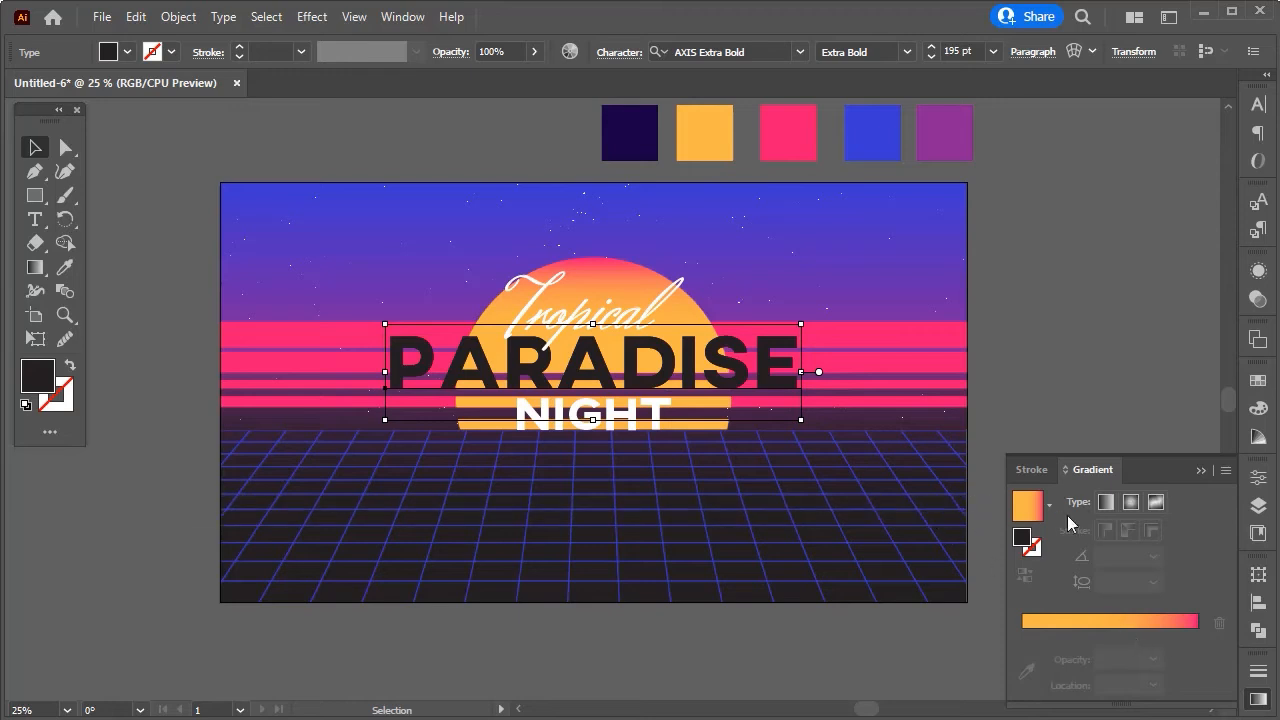
pyautogui.click(1107, 503)
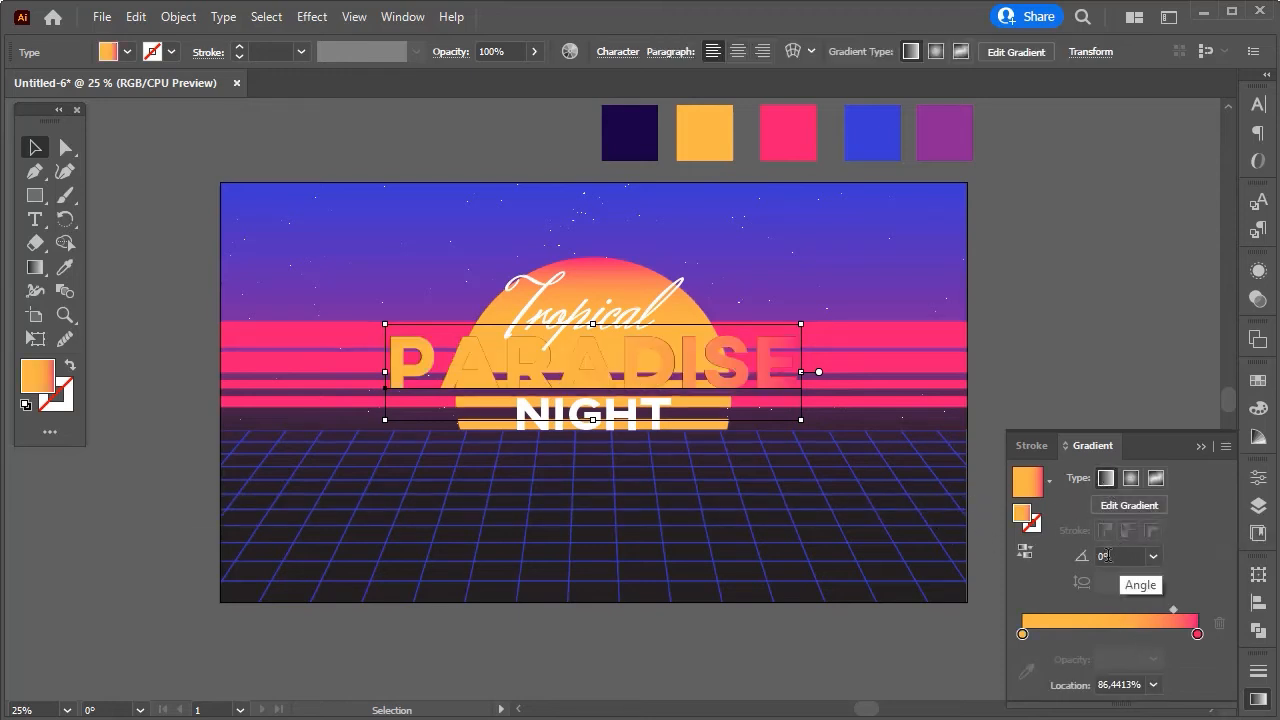
pyautogui.moveTo(1104, 556); pyautogui.dragTo(1092, 556)
pyautogui.write('90')
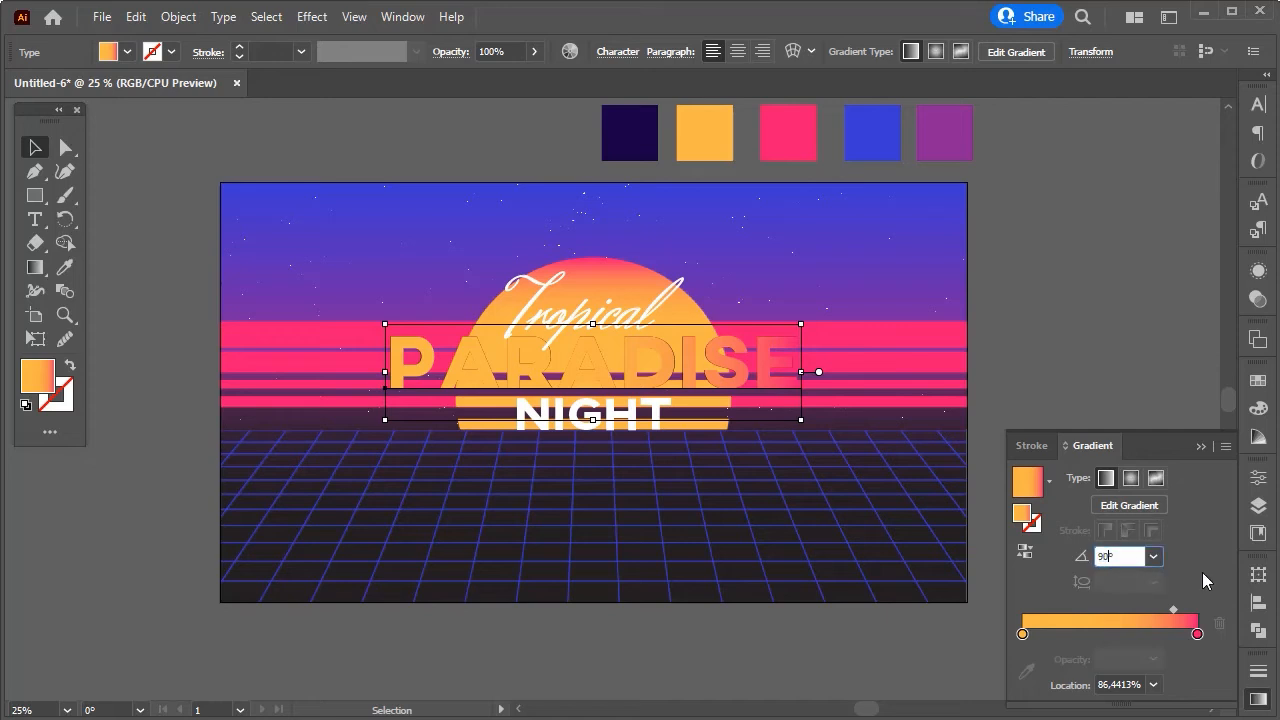
pyautogui.press('Return')
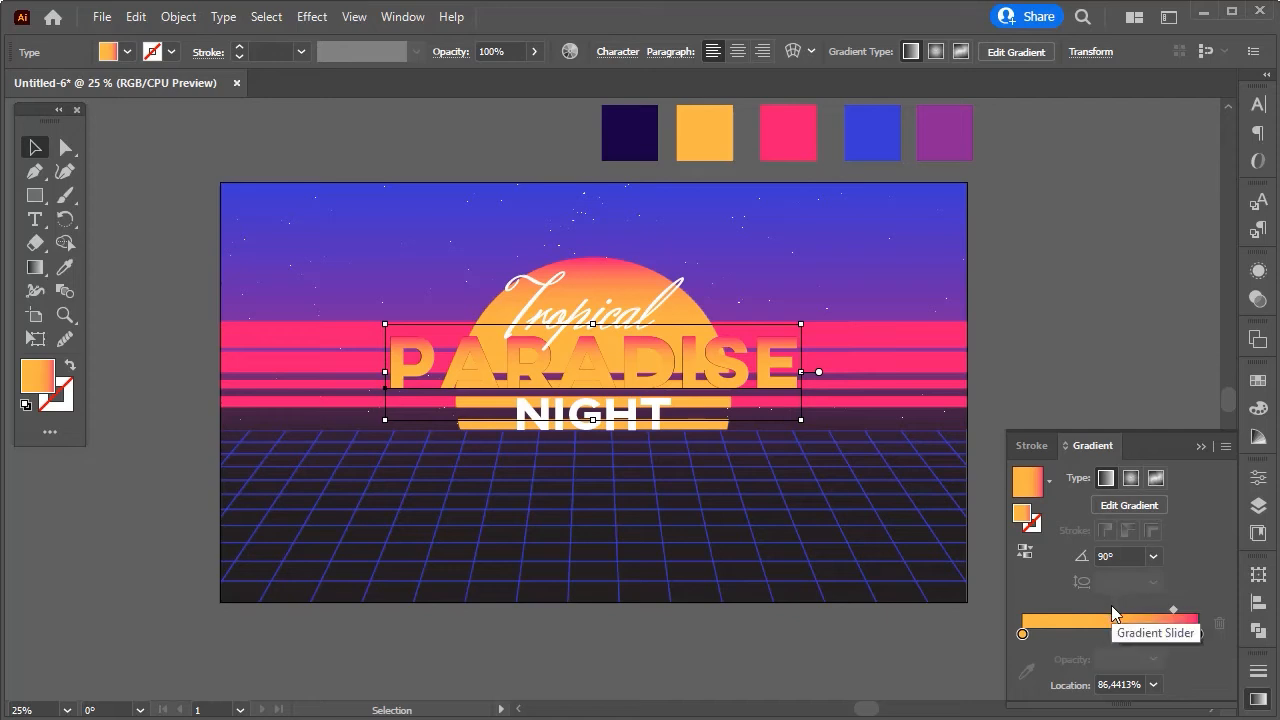
pyautogui.click(1047, 484)
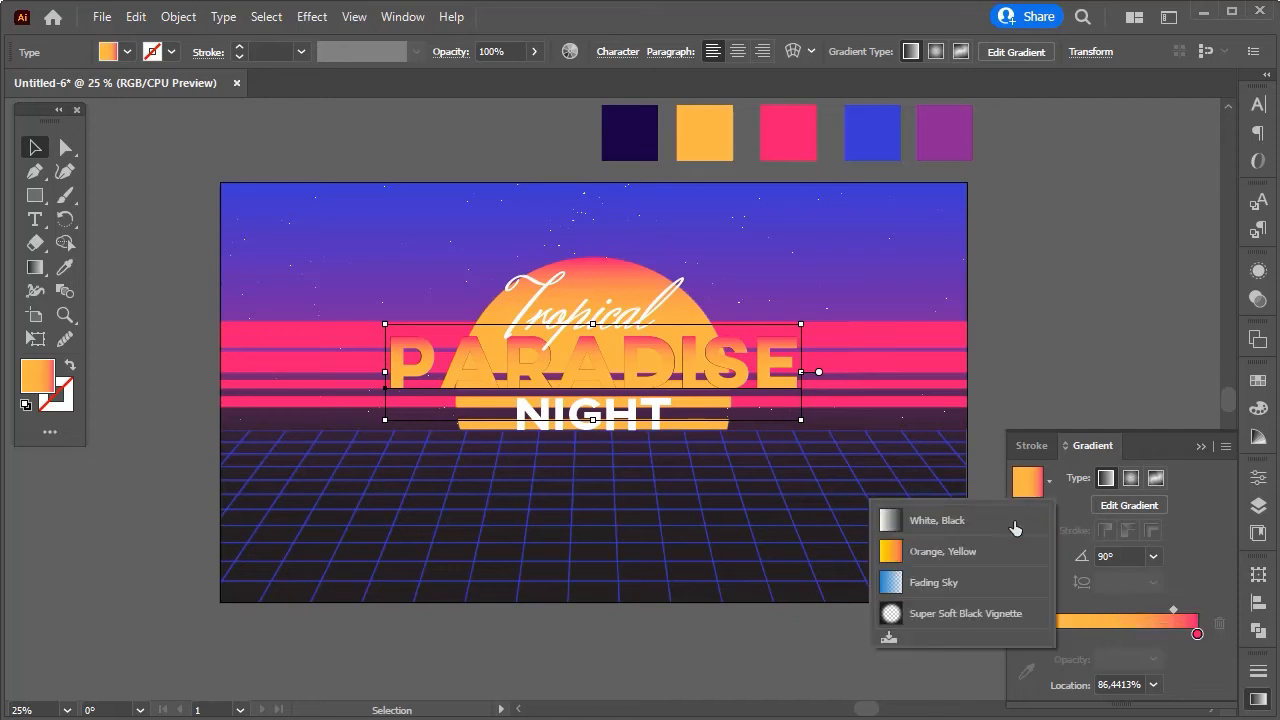
pyautogui.click(937, 520)
# Add four intermediate color stops to the "Paradise" gradient at about 34%, 48%, 68% and 82%.
pyautogui.scroll(-2, 714, 460)
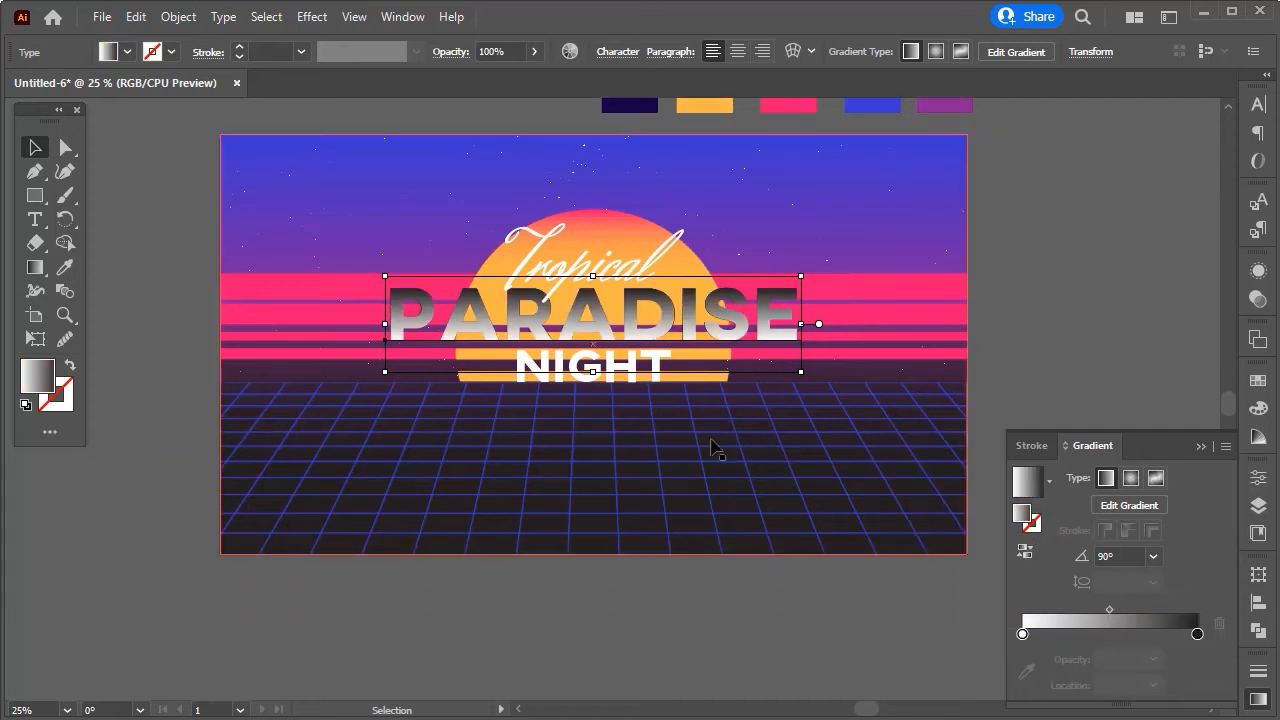
pyautogui.scroll(1, 700, 350)
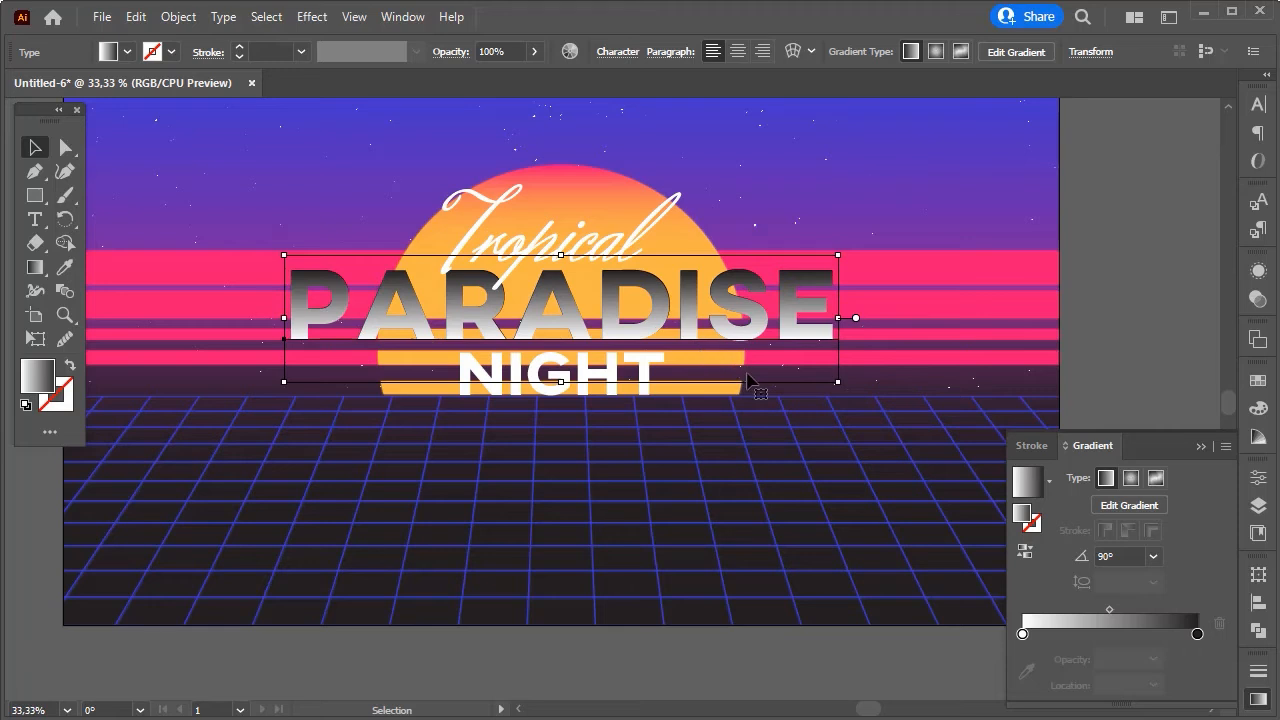
pyautogui.click(1156, 634)
pyautogui.moveTo(1155, 634); pyautogui.dragTo(1082, 634)
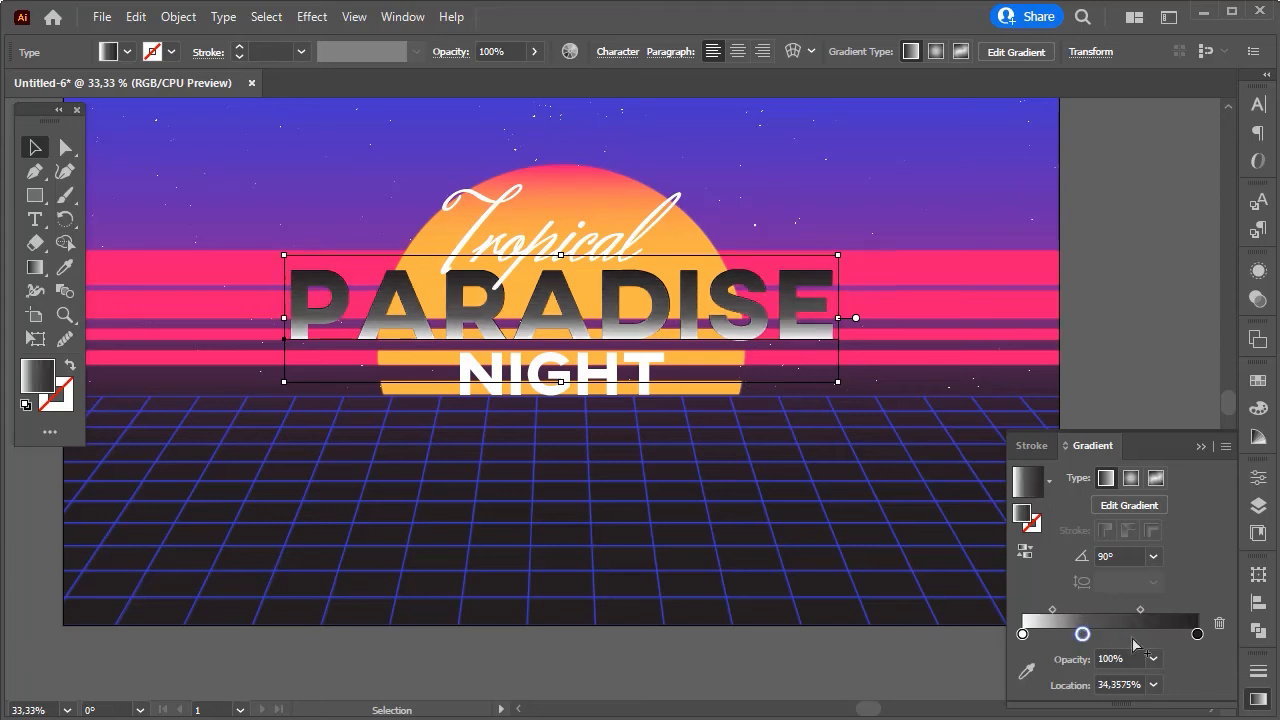
pyautogui.click(1167, 634)
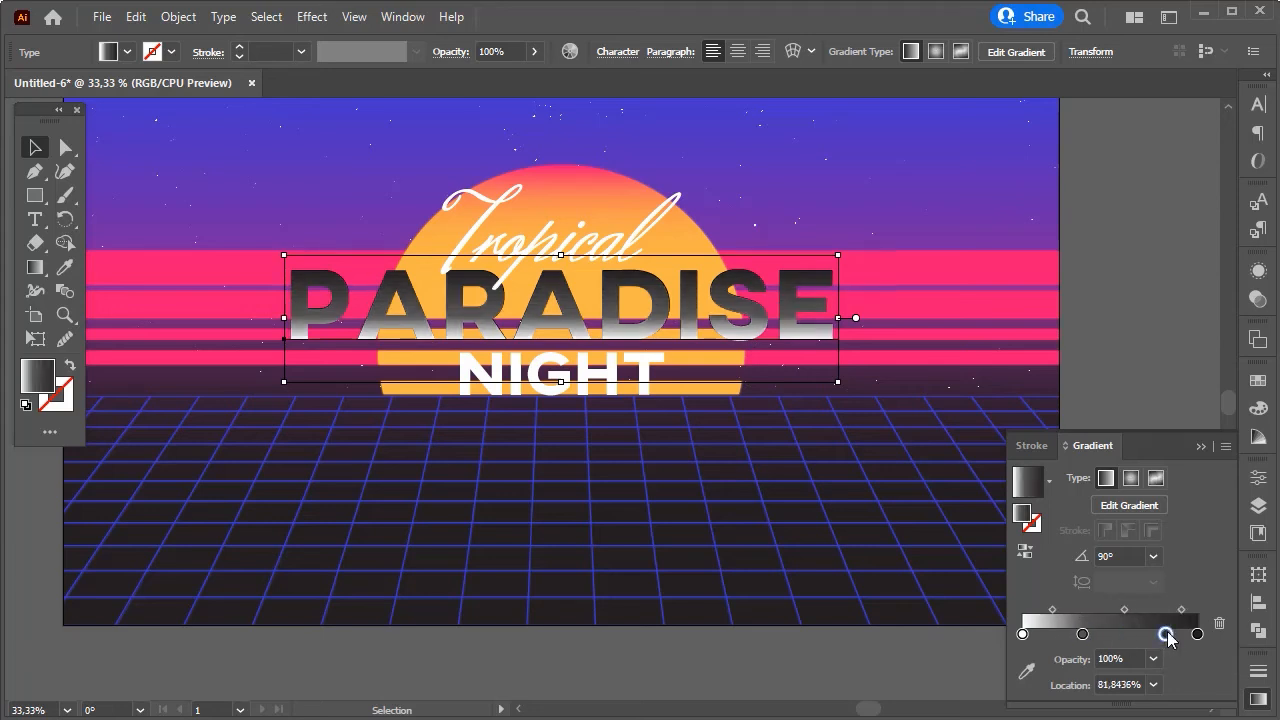
pyautogui.moveTo(1160, 634); pyautogui.dragTo(1136, 635)
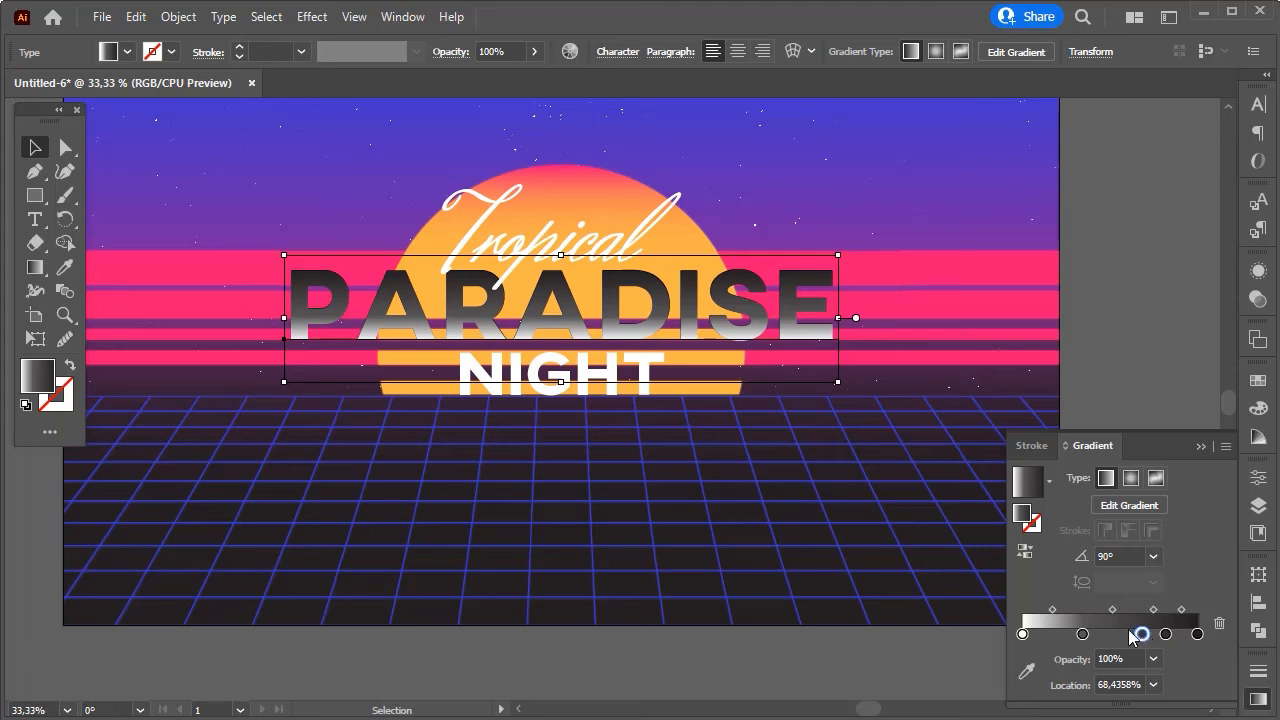
pyautogui.click(1108, 636)
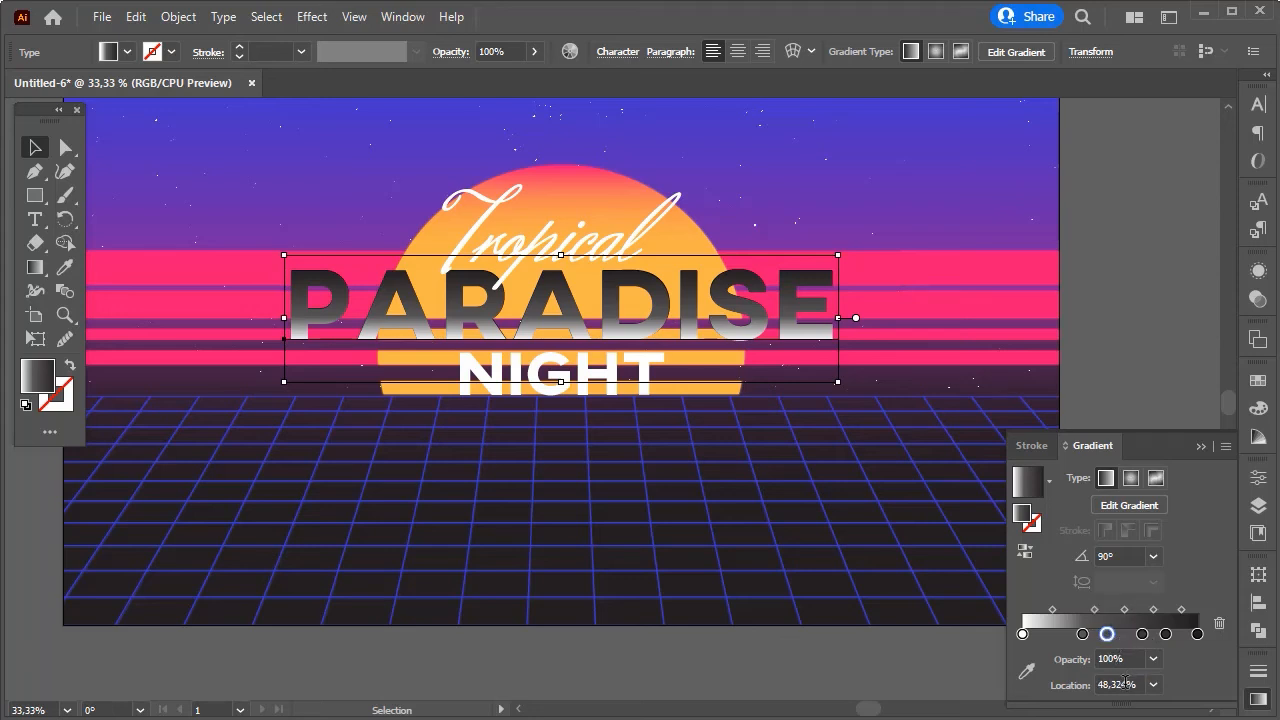
# Set the two middle gradient stops to 50% and 52%, and move their outer neighbors to about 27% and 76%.
pyautogui.moveTo(1126, 684); pyautogui.dragTo(1096, 684)
pyautogui.write('50')
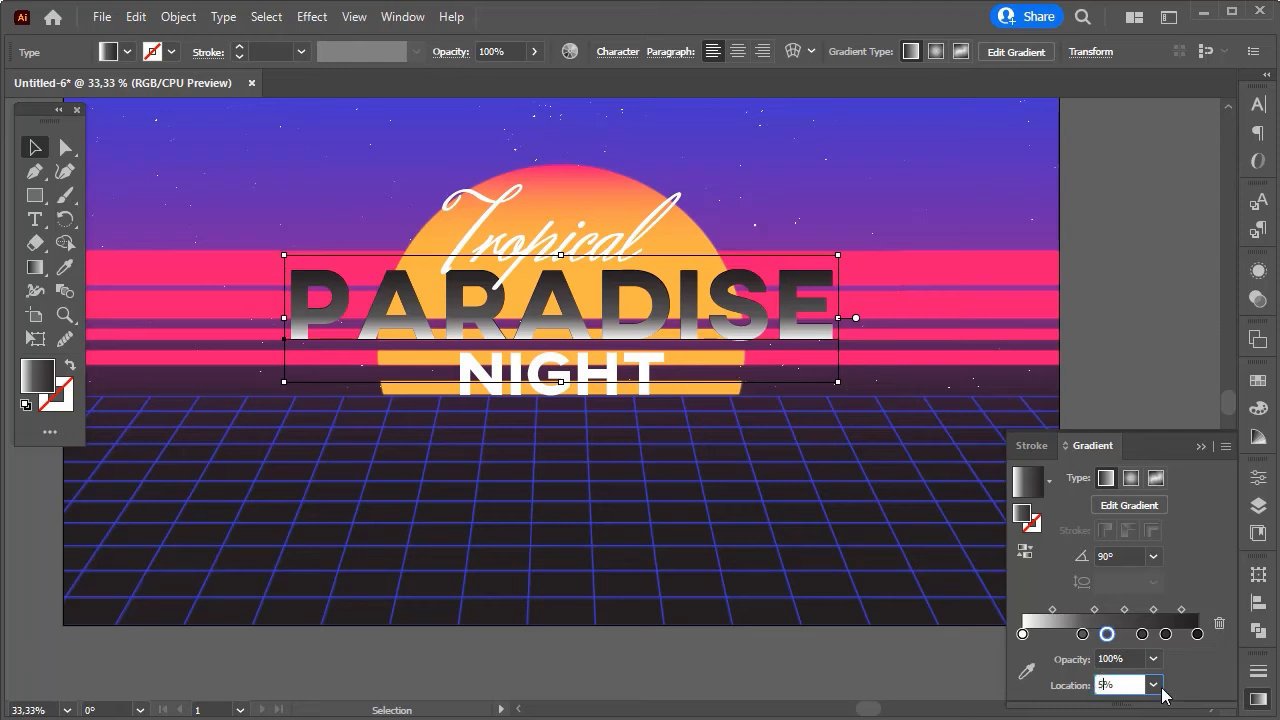
pyautogui.press('Return')
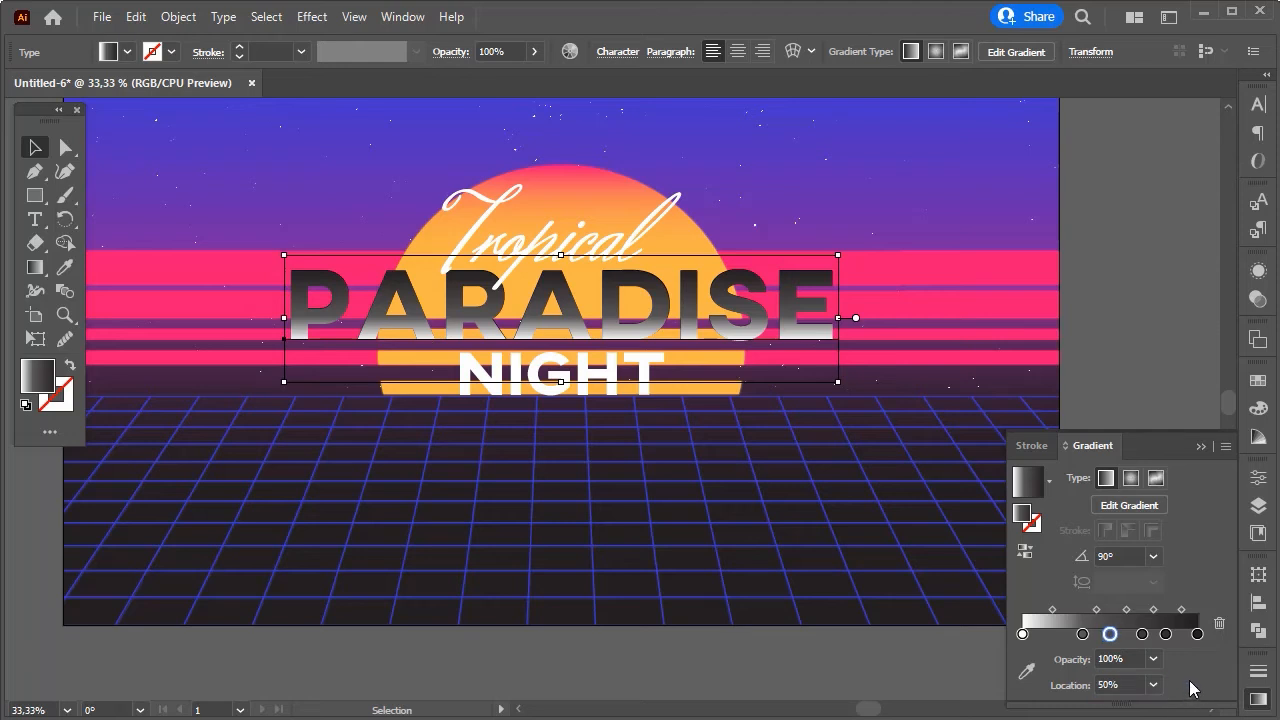
pyautogui.click(1142, 634)
pyautogui.moveTo(1134, 680); pyautogui.dragTo(1069, 680)
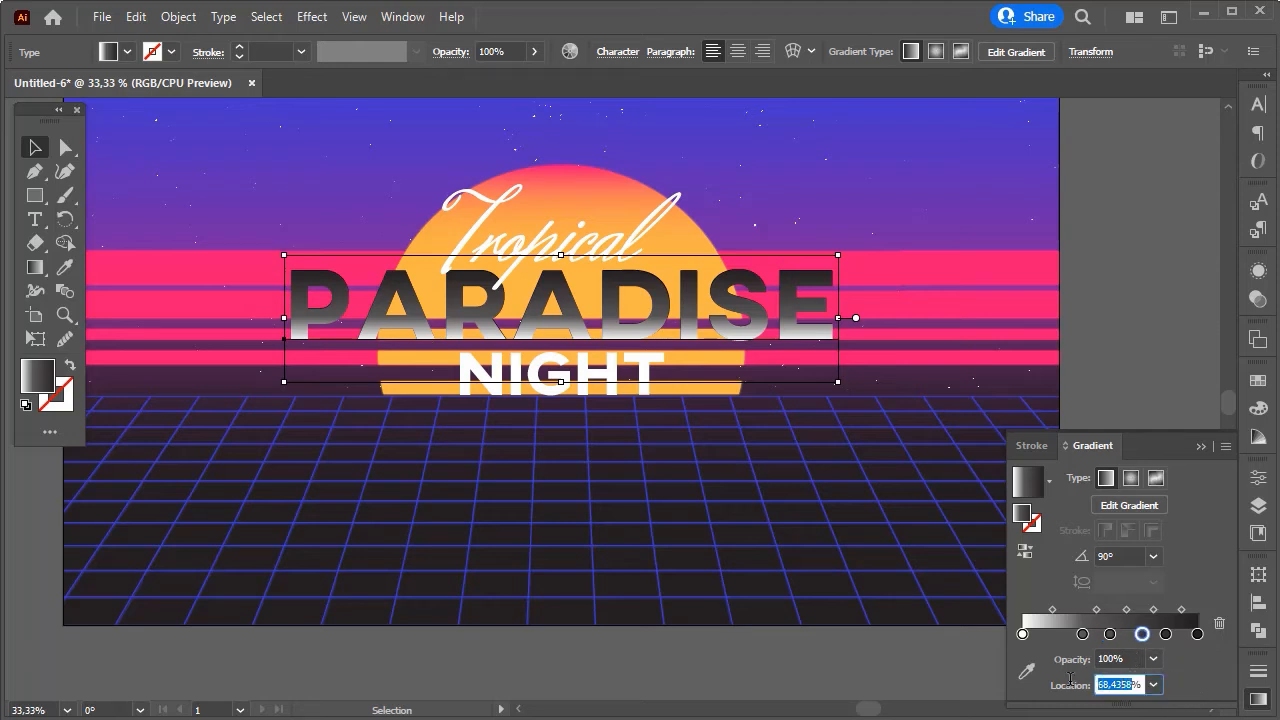
pyautogui.write('52')
pyautogui.press('Return')
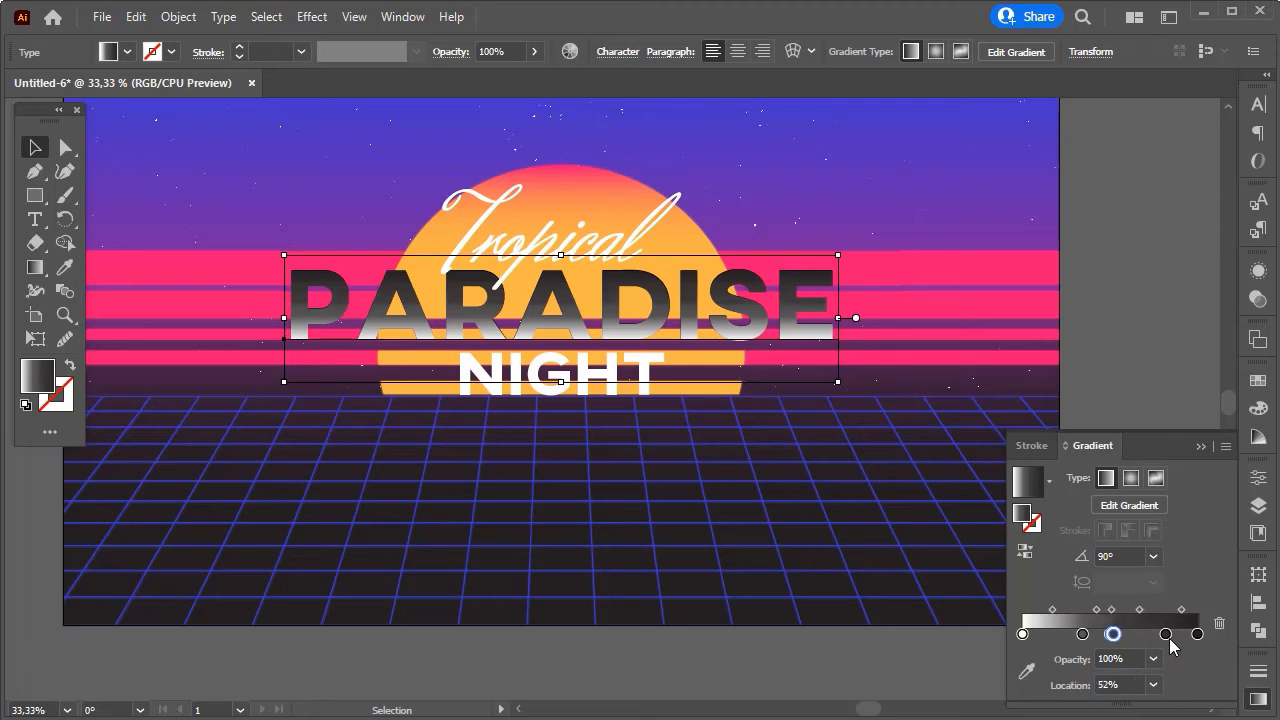
pyautogui.moveTo(1165, 634); pyautogui.dragTo(1158, 638)
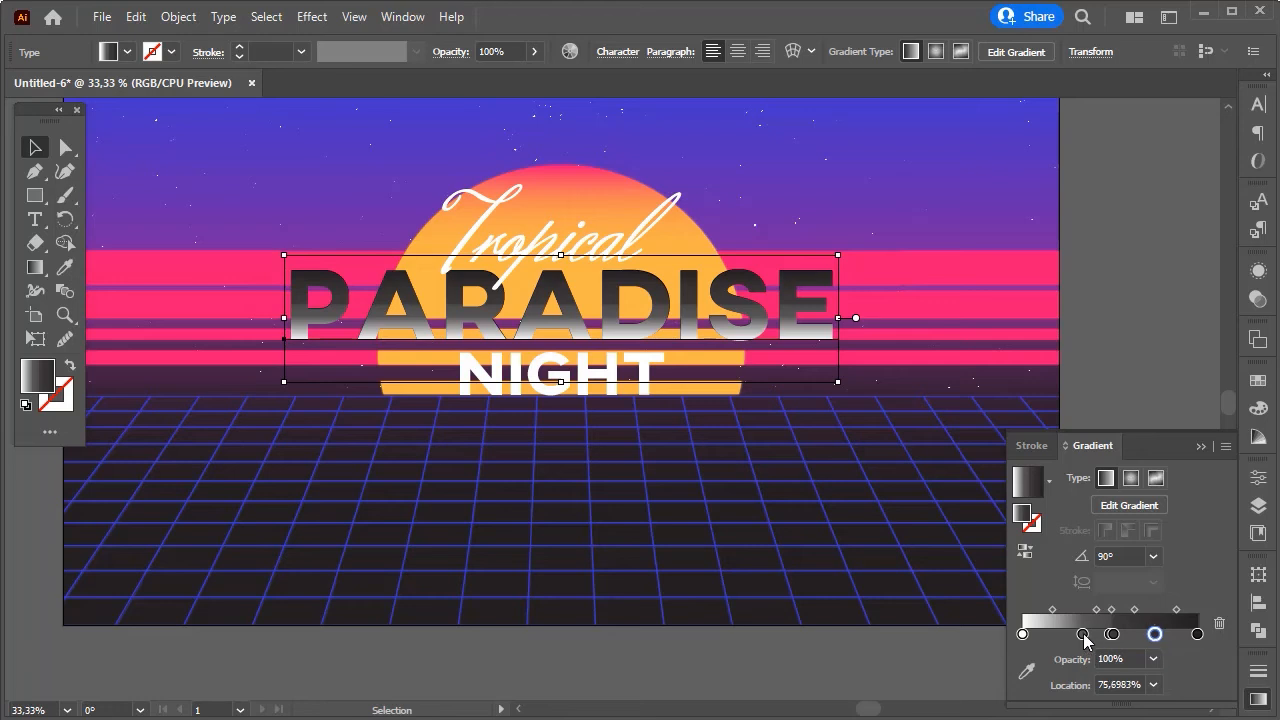
pyautogui.moveTo(1082, 634); pyautogui.dragTo(1069, 640)
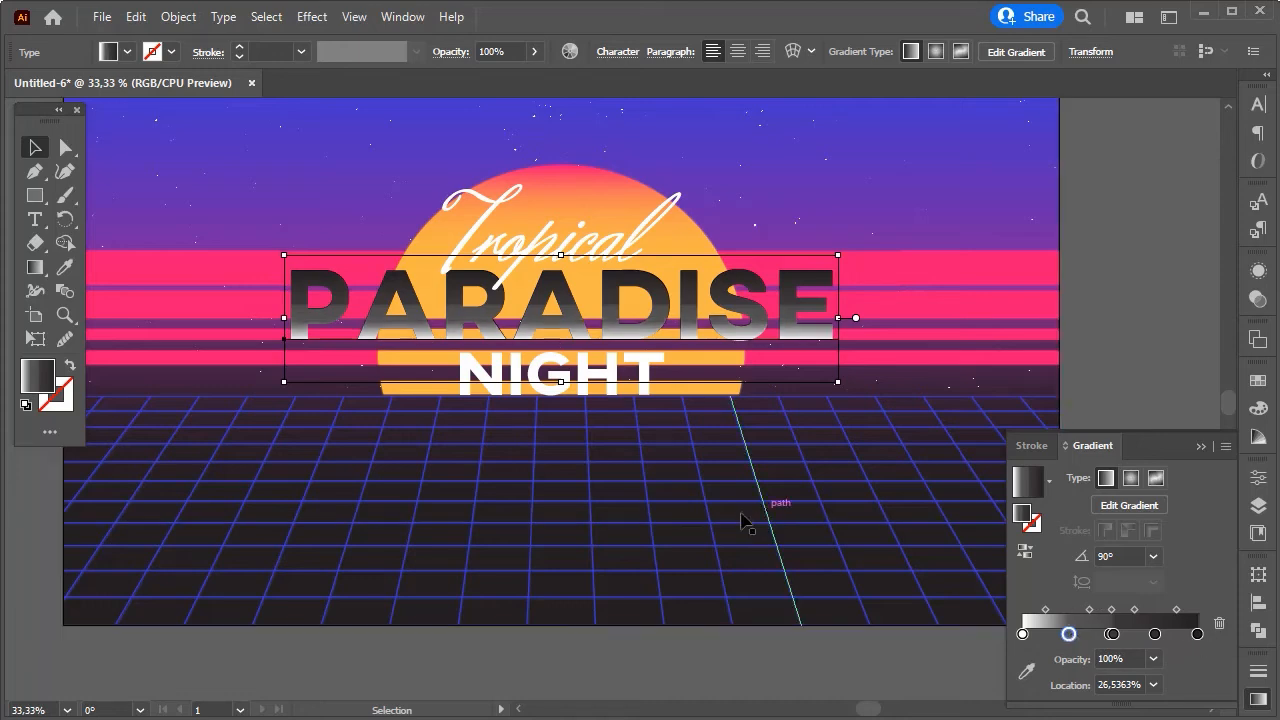
# Color the gradient's end stop at 100% with the dark navy sampled from the palette squares above the artboard.
pyautogui.scroll(-1, 603, 504)
pyautogui.scroll(1, 606, 501)
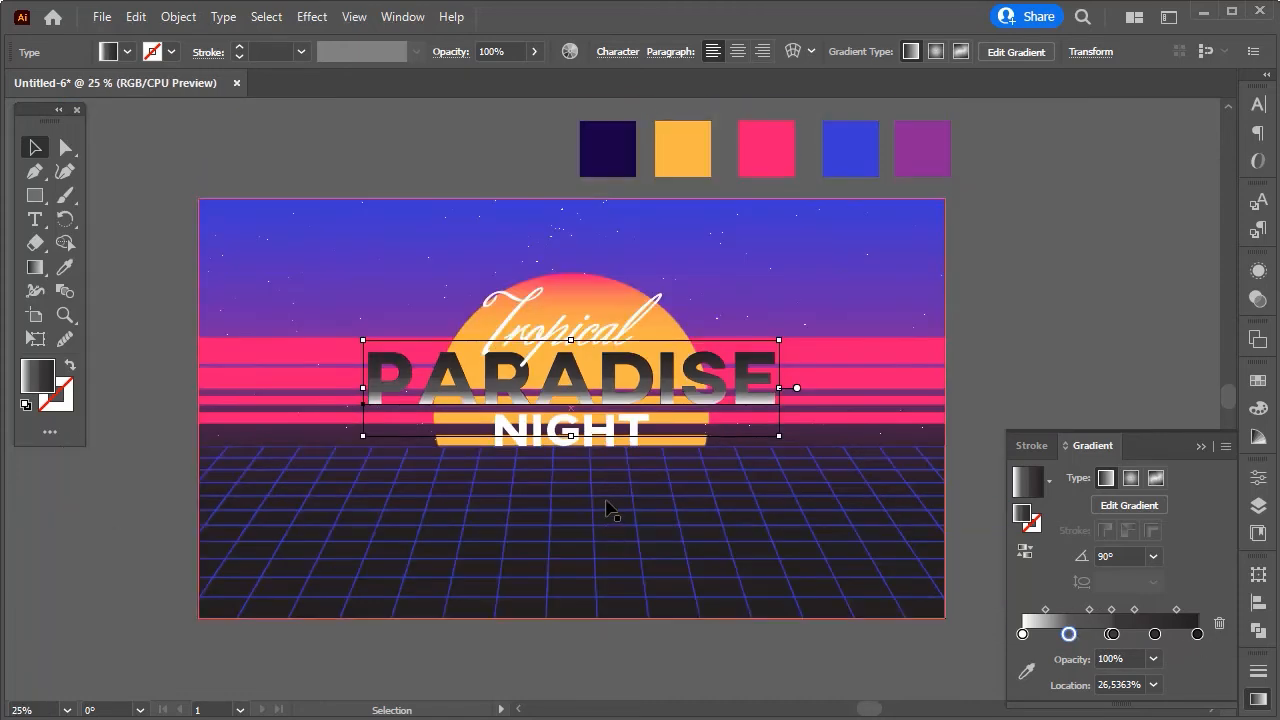
pyautogui.scroll(1, 606, 504)
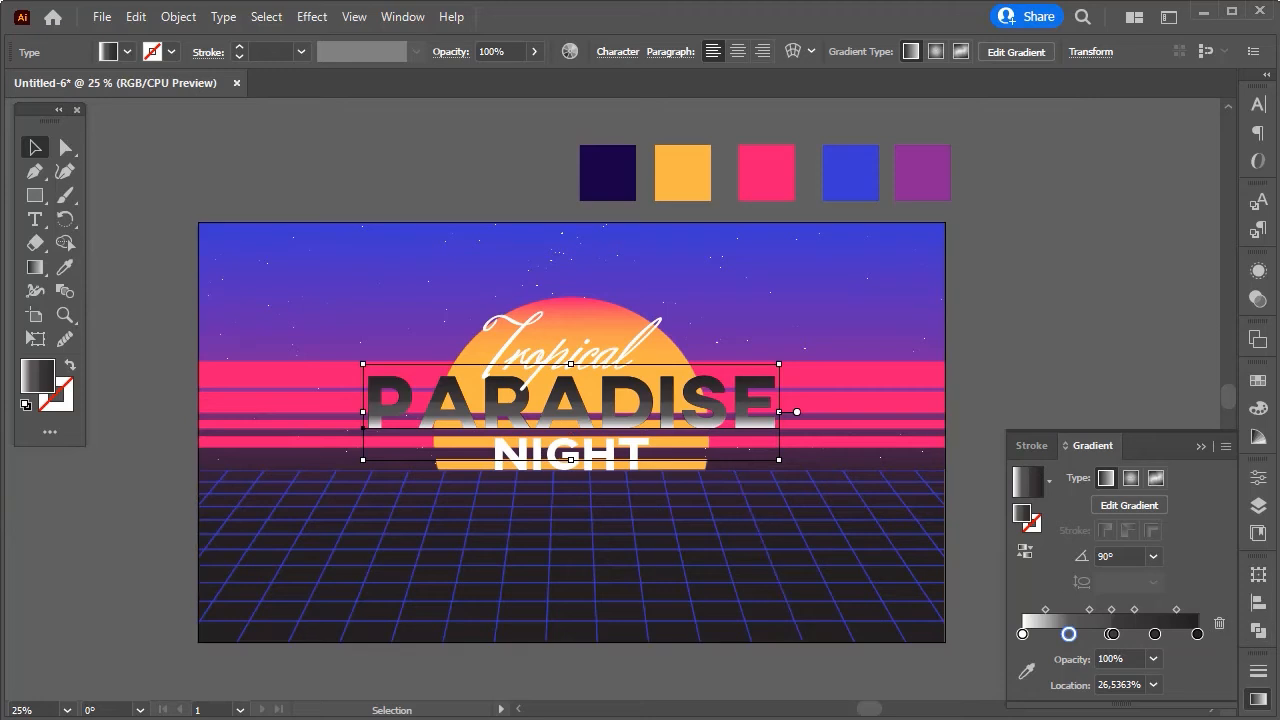
pyautogui.doubleClick(1198, 634)
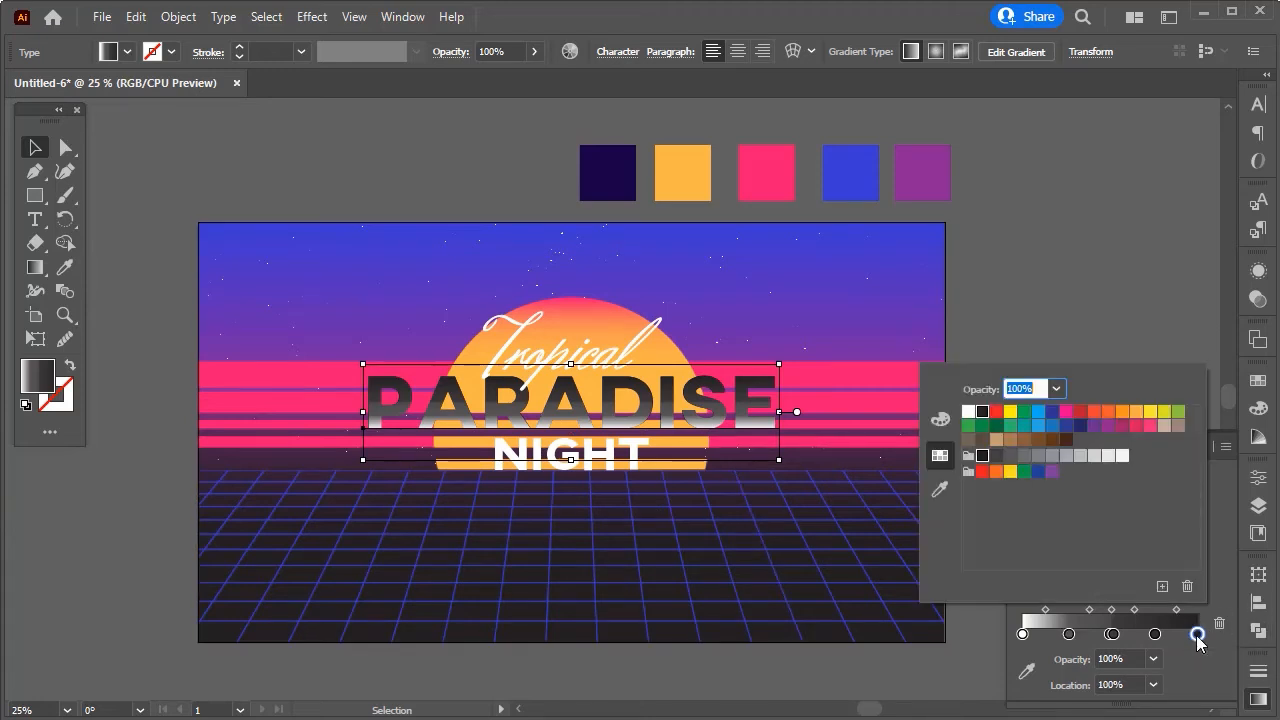
pyautogui.click(940, 490)
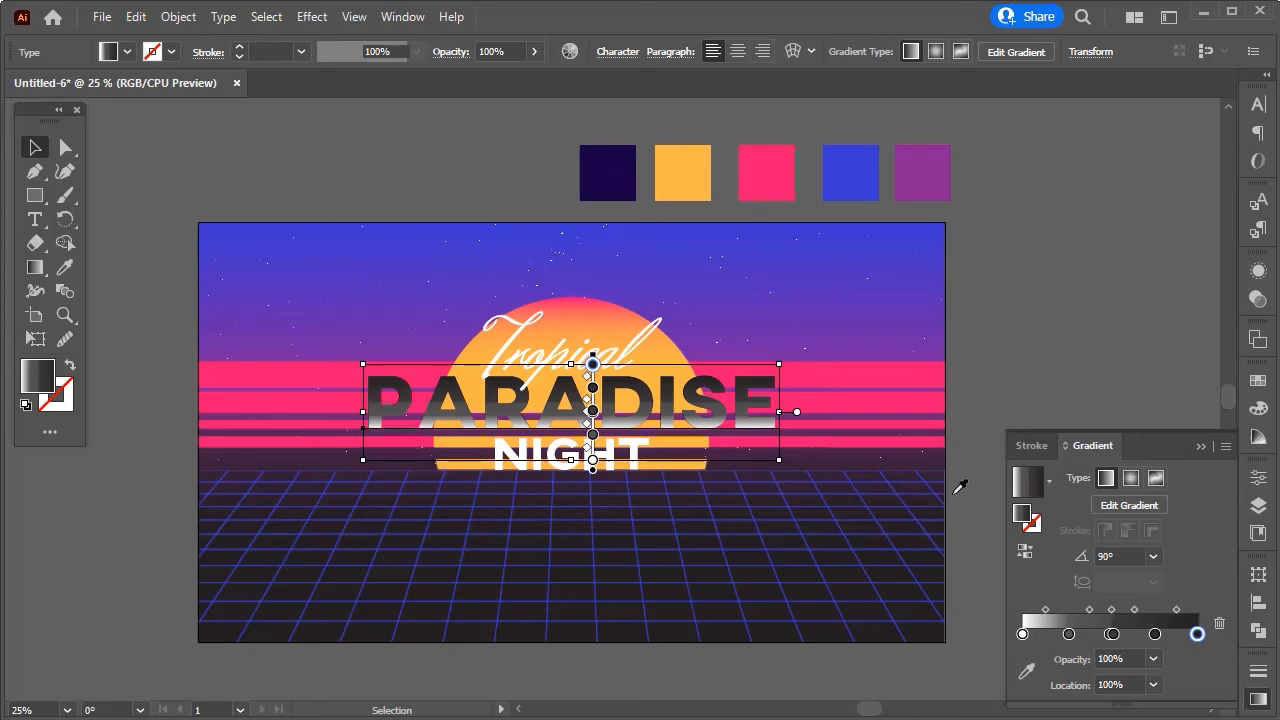
pyautogui.click(606, 166)
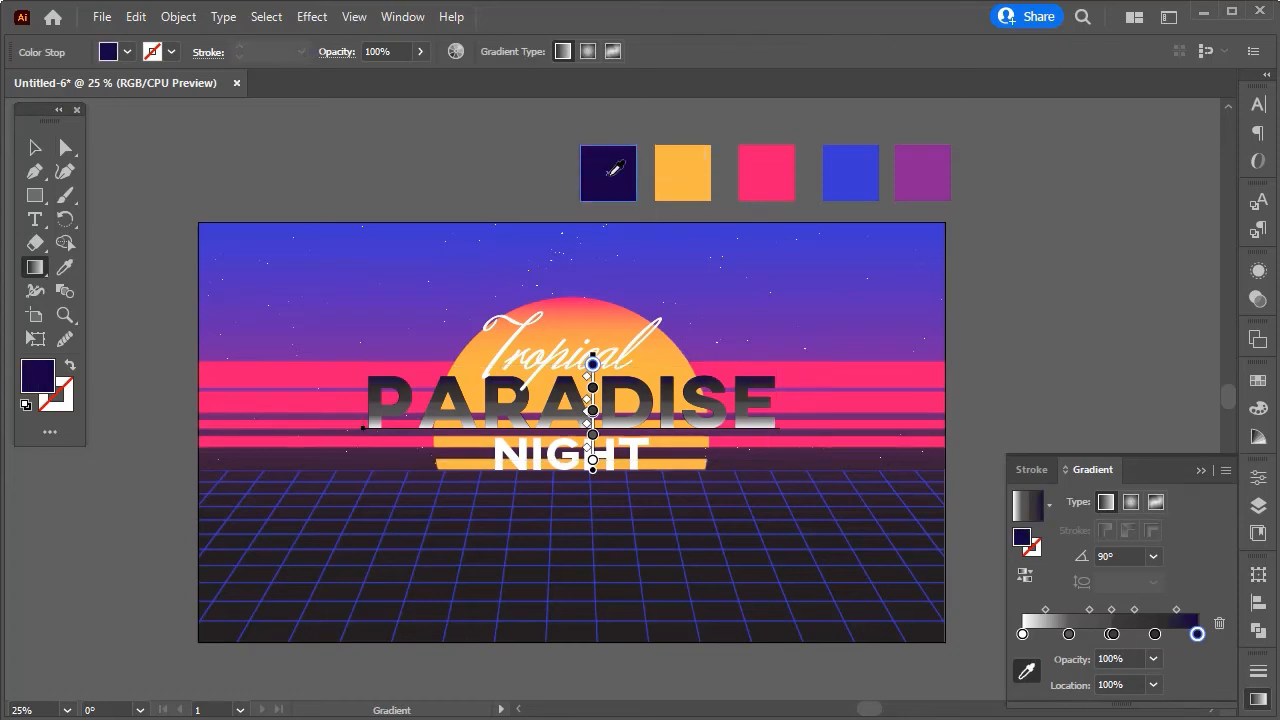
pyautogui.press('v')
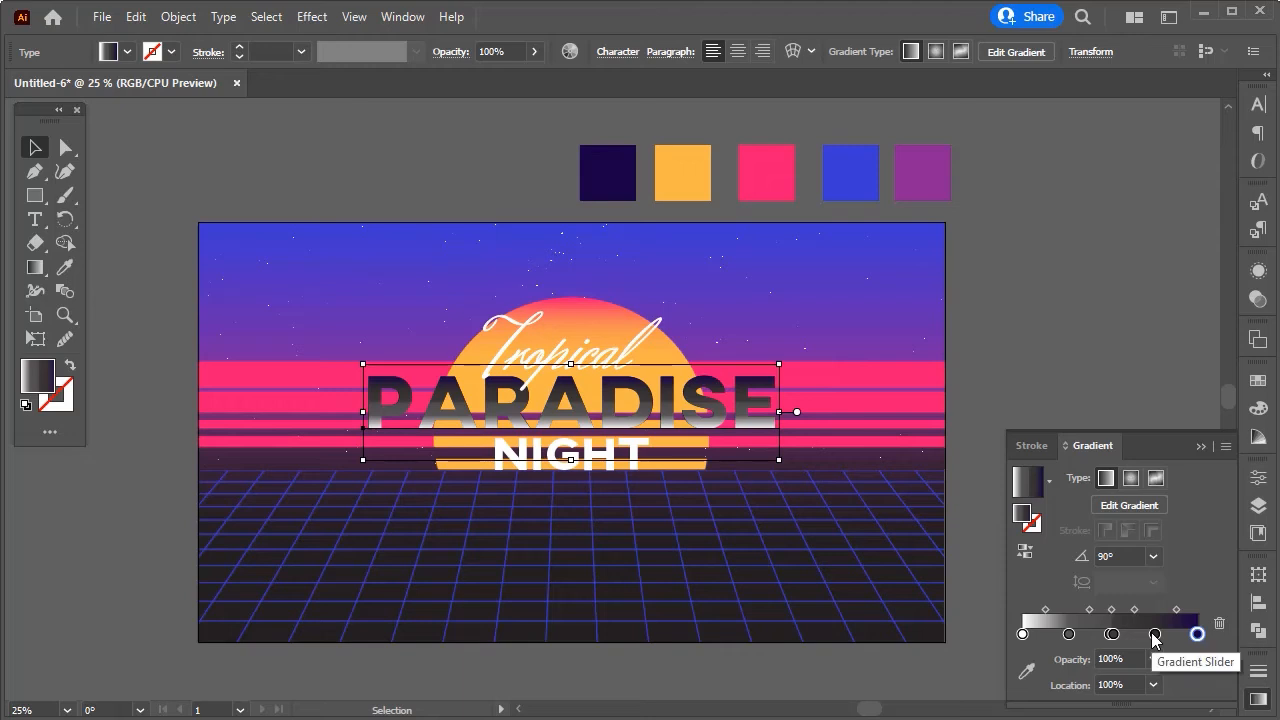
# Color the gradient stop at about 76% with the blue sampled from the palette squares.
pyautogui.doubleClick(1155, 634)
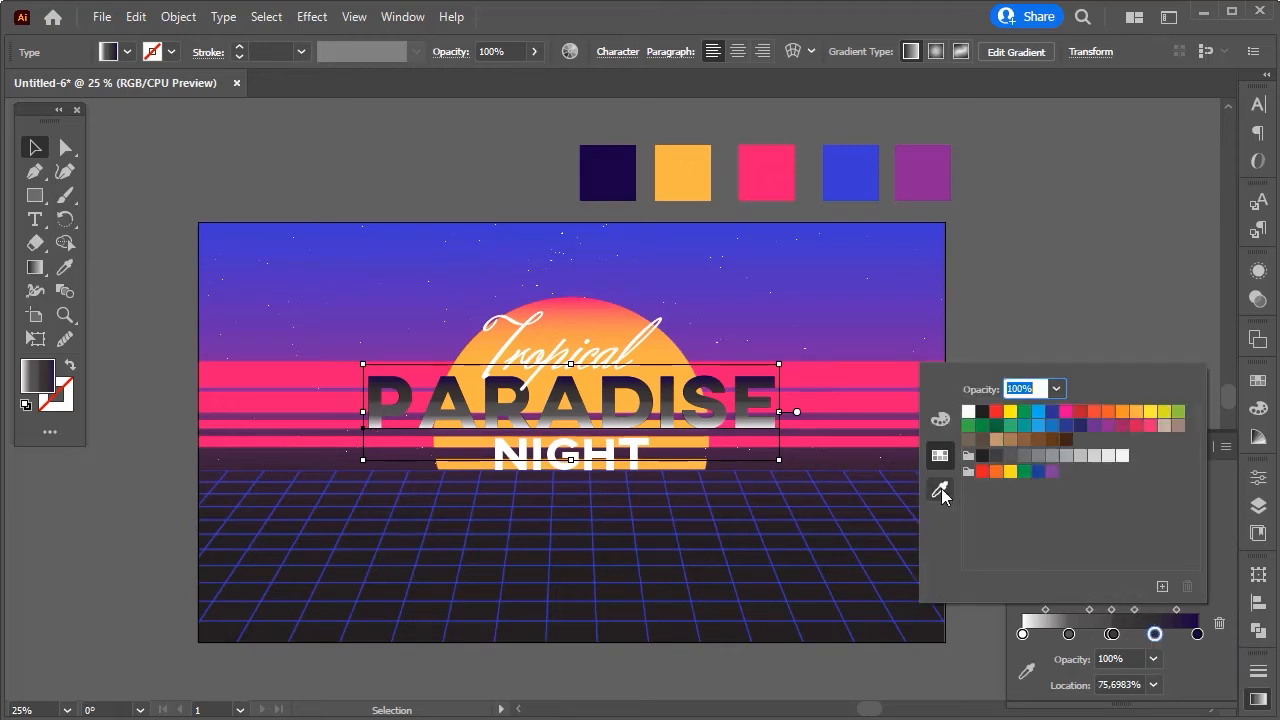
pyautogui.click(941, 488)
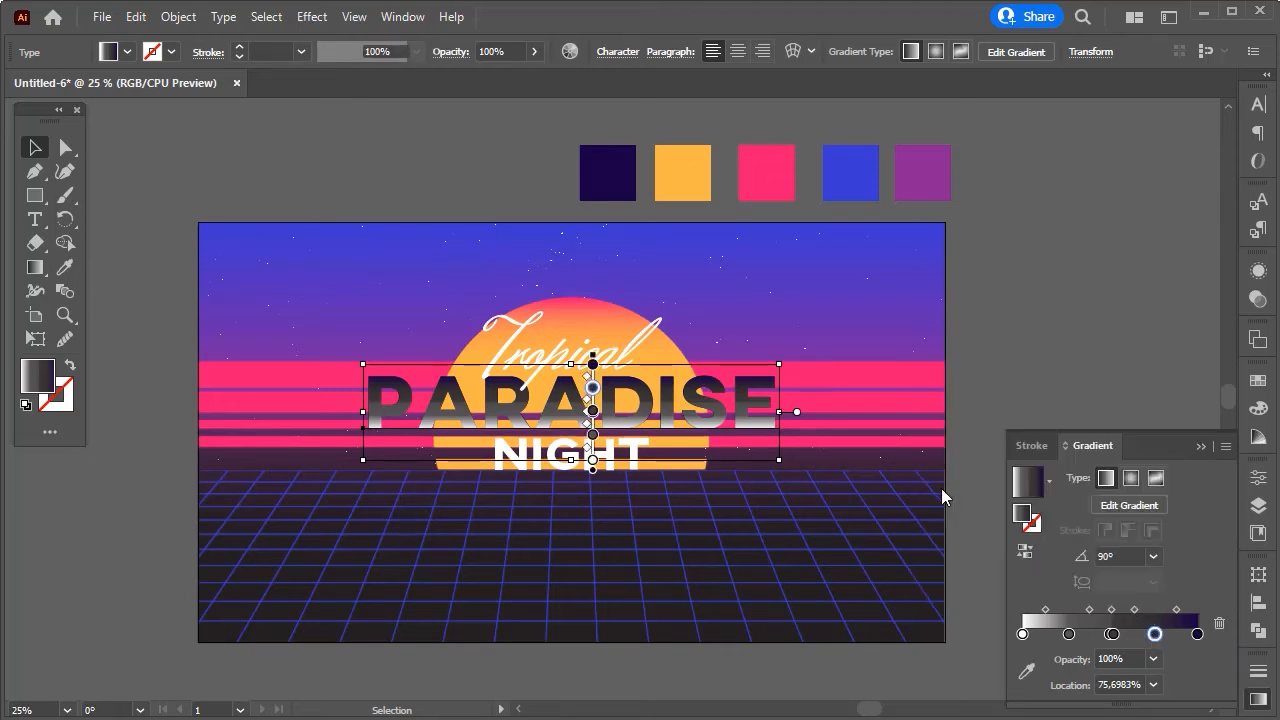
pyautogui.click(862, 170)
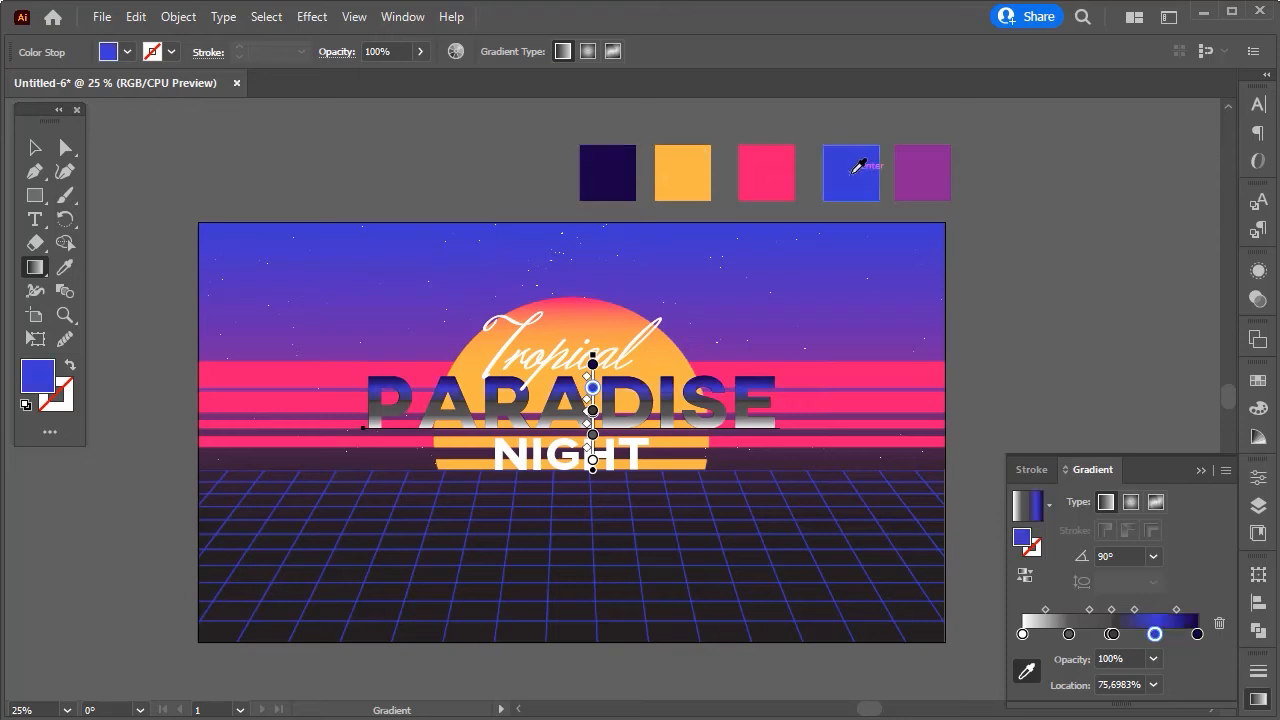
# Change the gradient stop at 52% to white.
pyautogui.doubleClick(1112, 634)
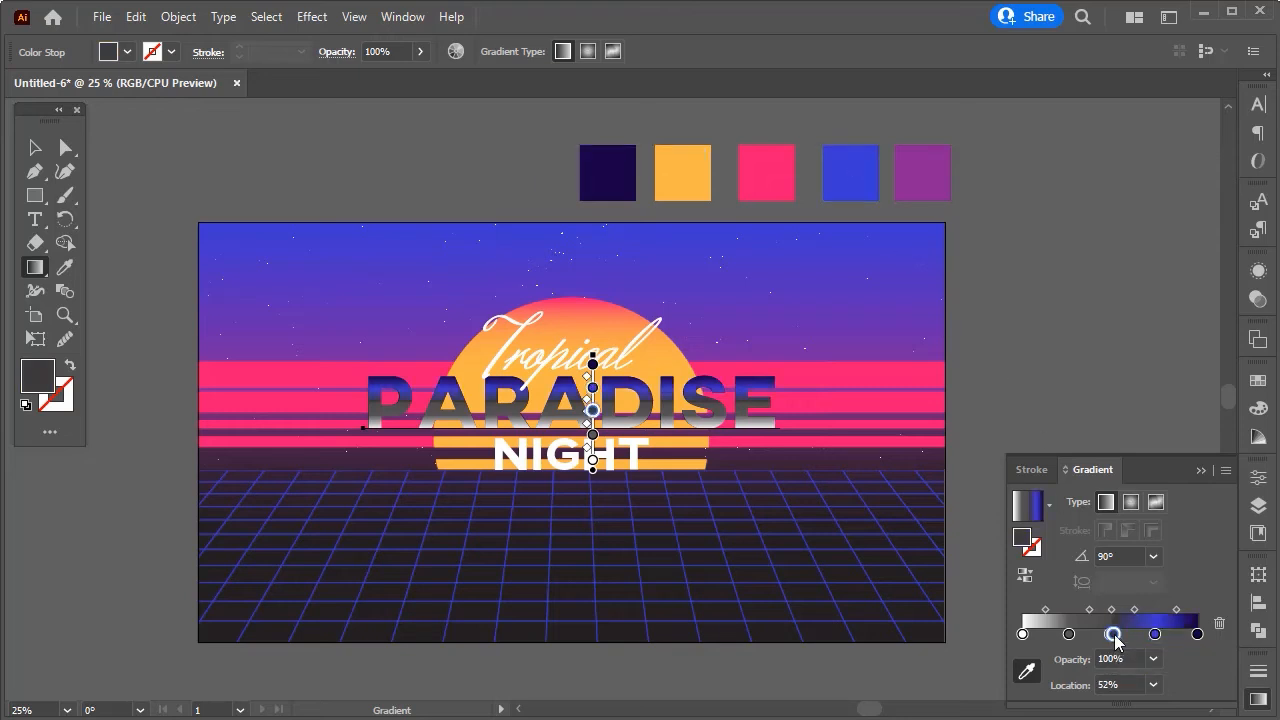
pyautogui.click(968, 412)
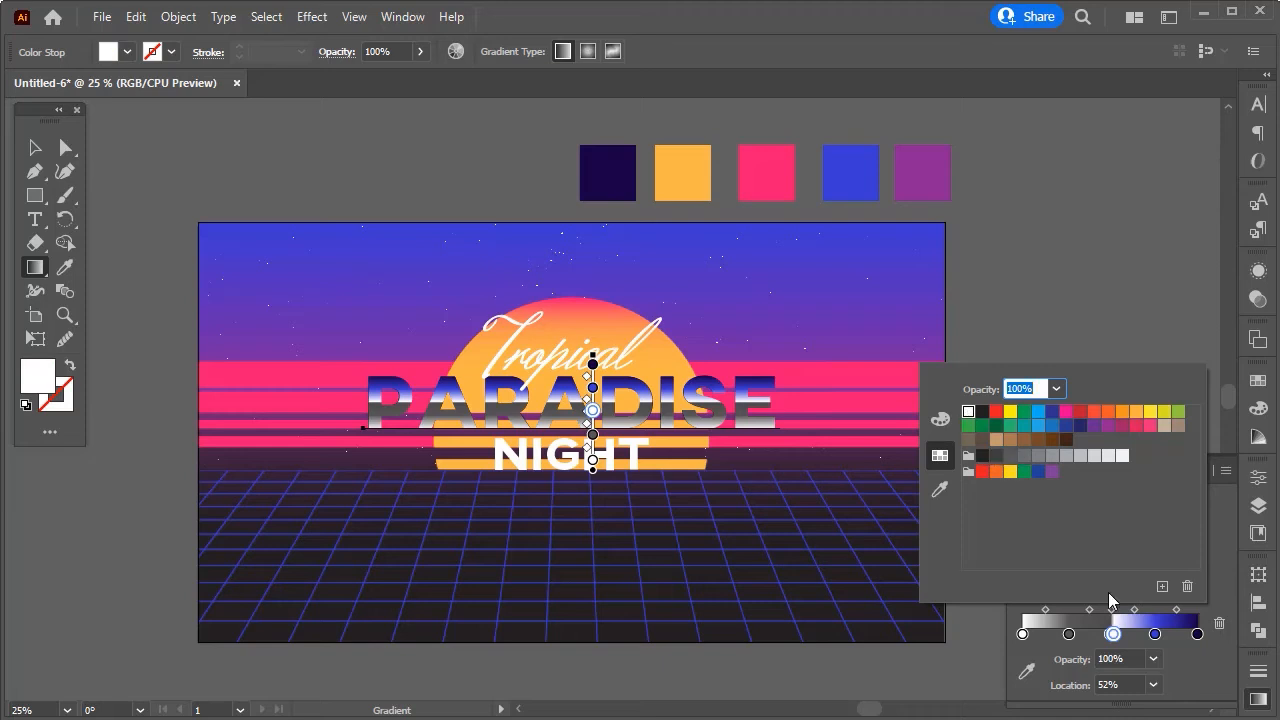
pyautogui.click(1173, 649)
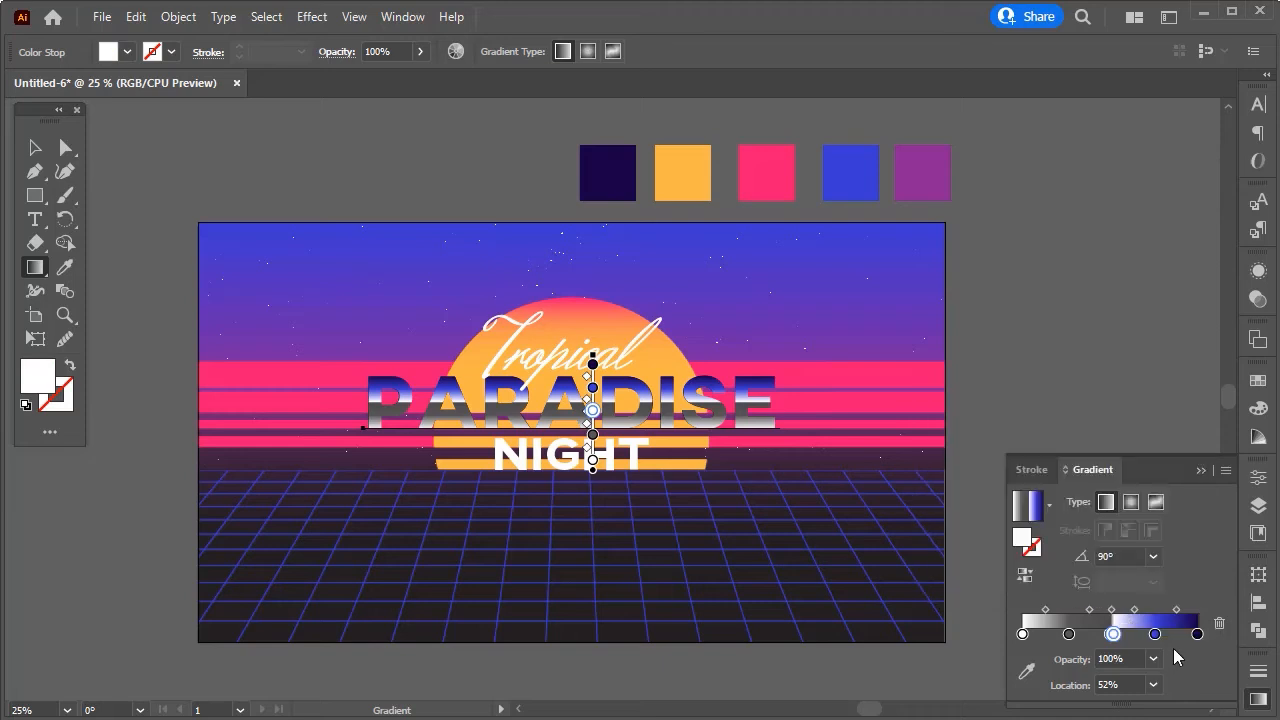
# Color the gradient stop at 50% with the purple sampled from the palette squares.
pyautogui.moveTo(1112, 638); pyautogui.dragTo(1107, 643)
pyautogui.click(1107, 637)
pyautogui.doubleClick(1109, 635)
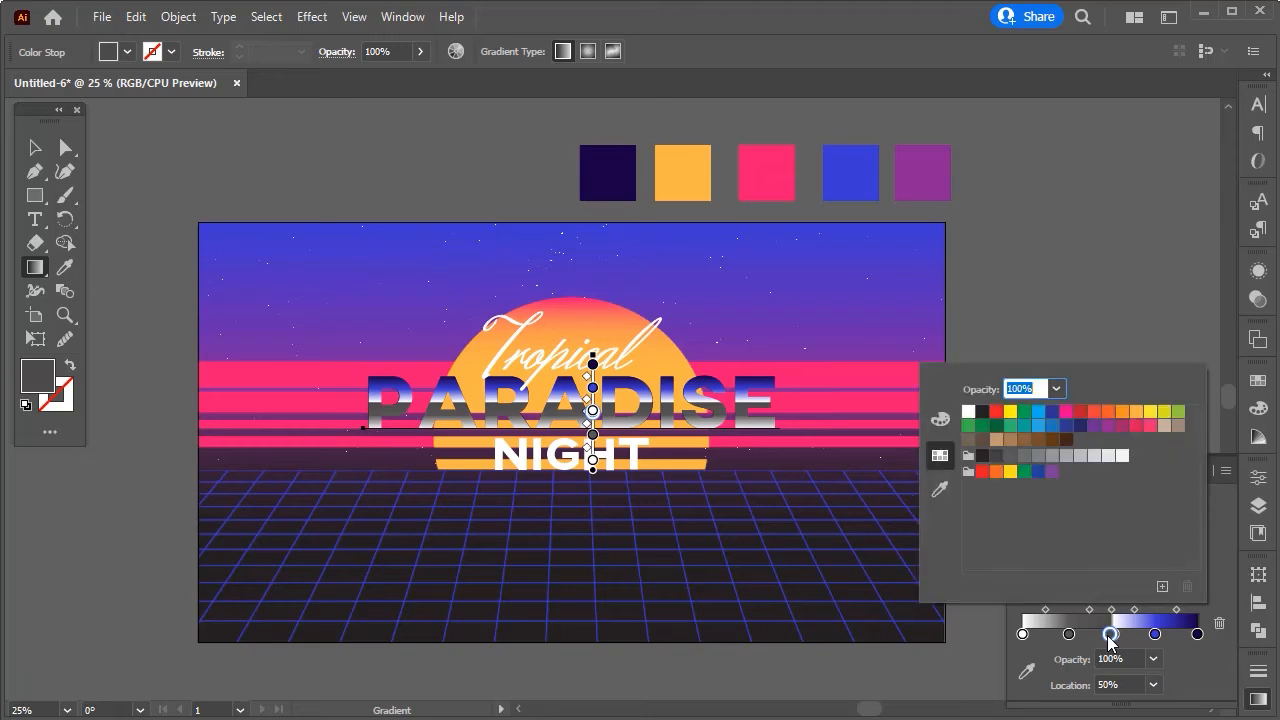
pyautogui.click(938, 492)
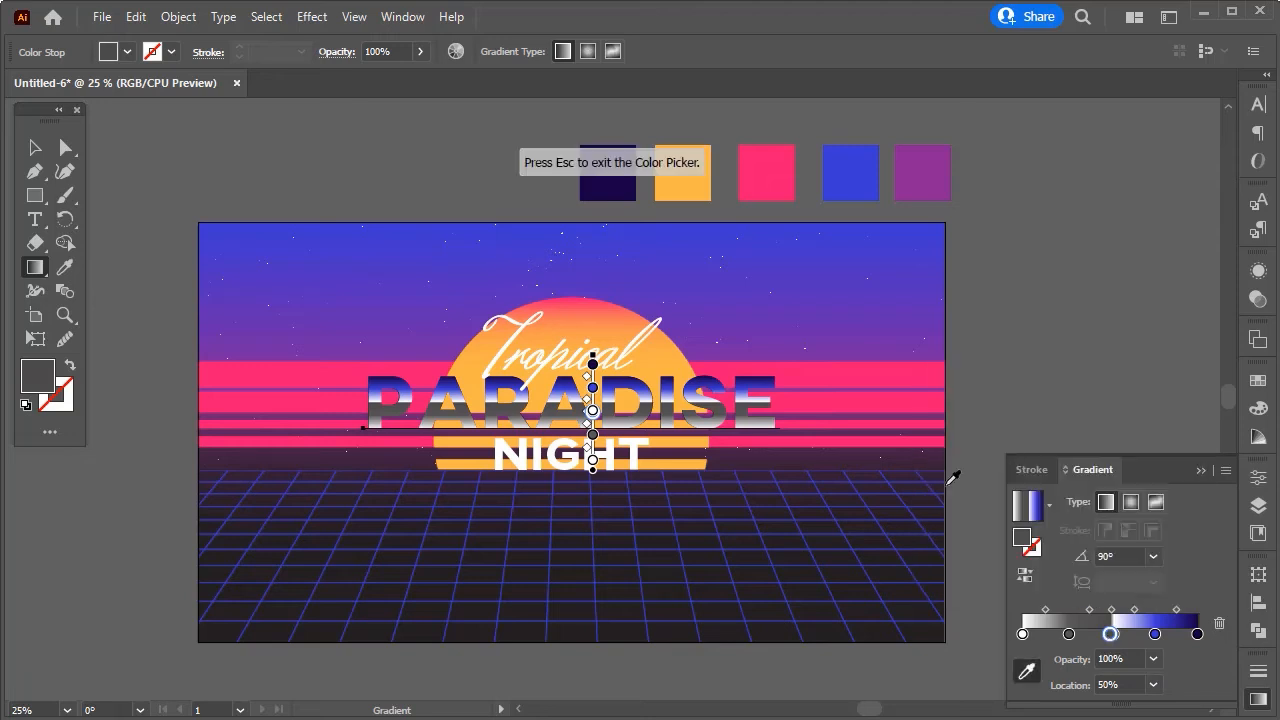
pyautogui.click(932, 186)
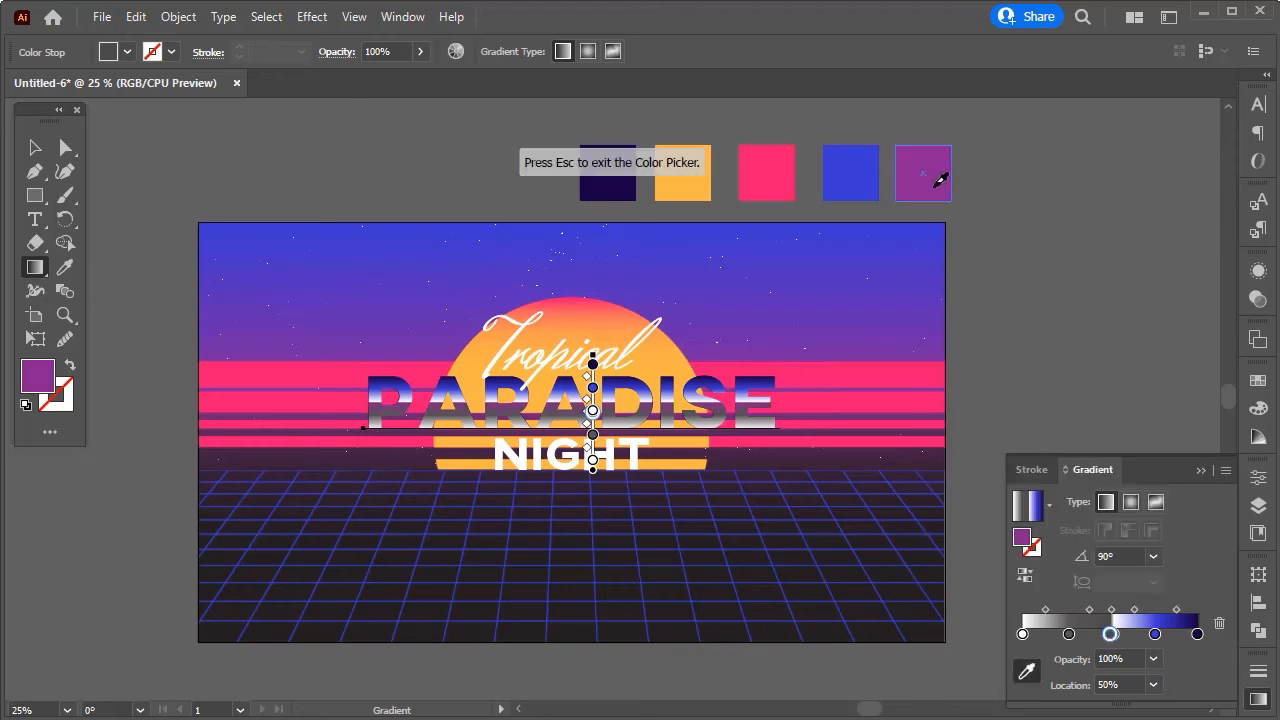
# Color the gradient stop at about 27% with the purple sampled from the palette squares above the artboard.
pyautogui.click(1069, 635)
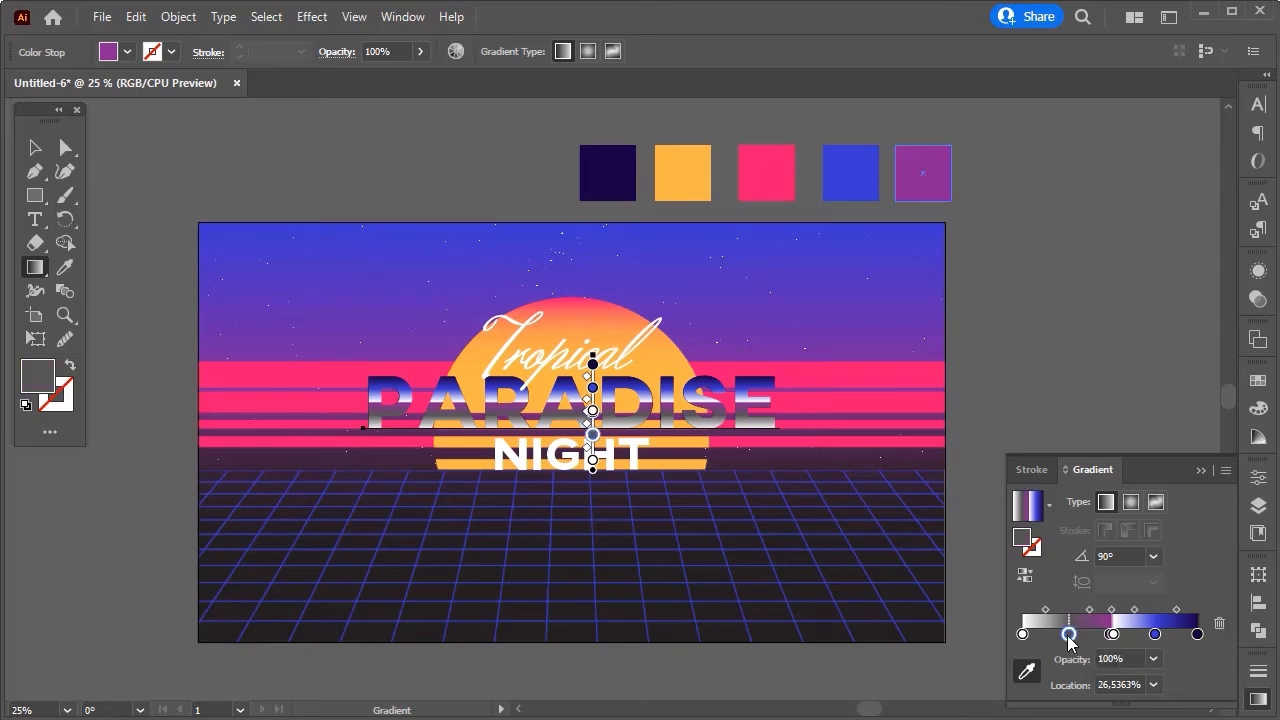
pyautogui.doubleClick(1069, 635)
pyautogui.click(939, 489)
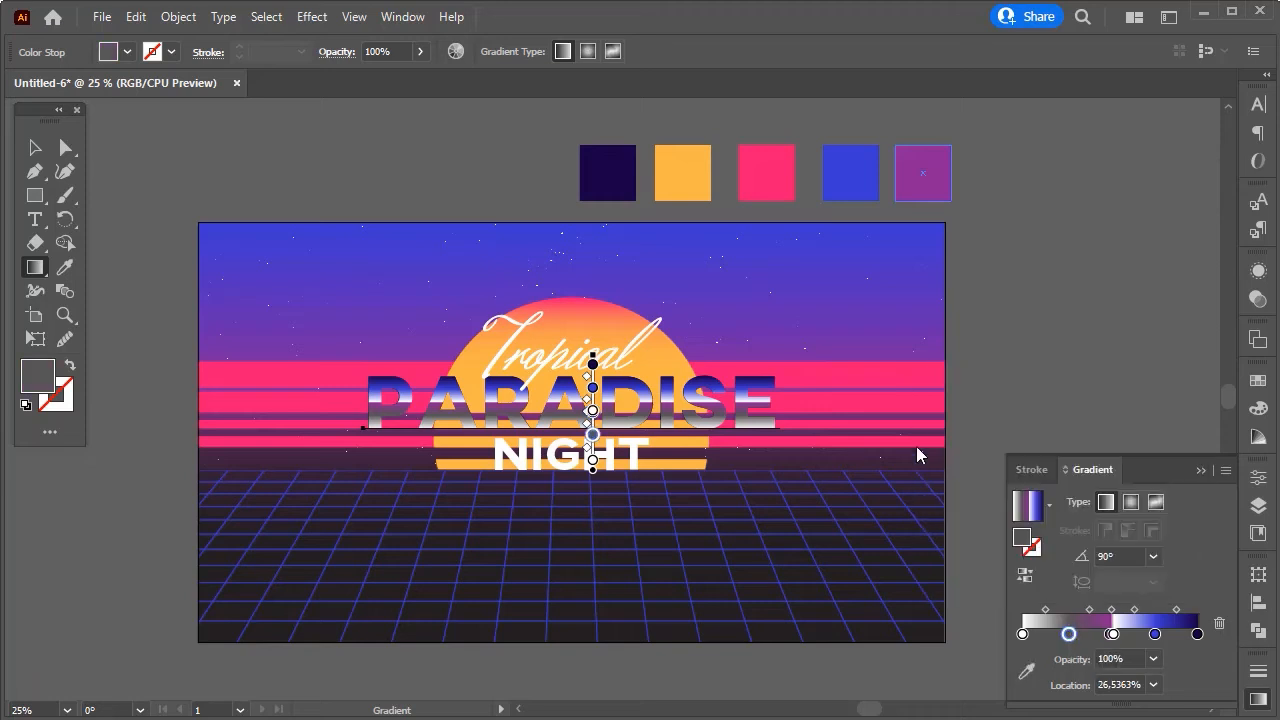
pyautogui.click(936, 178)
# Color the gradient stop at 50% with the dark navy sampled from the palette squares.
pyautogui.click(1110, 634)
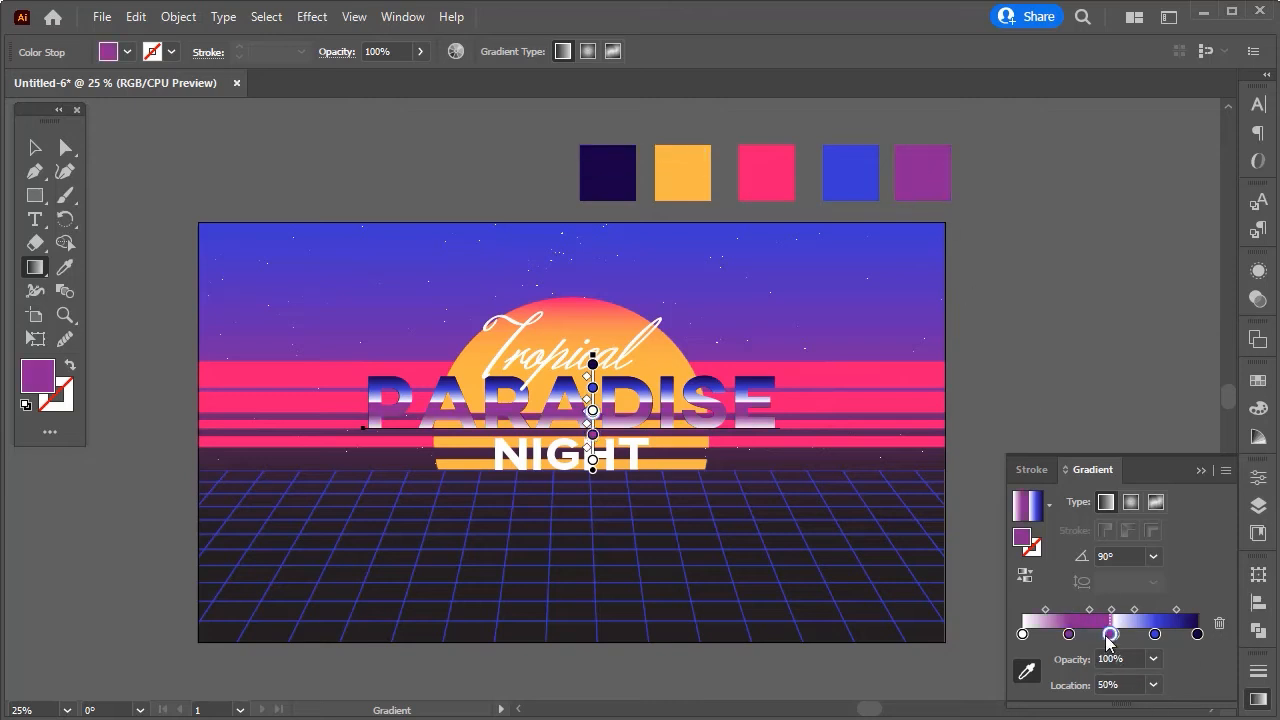
pyautogui.doubleClick(1110, 634)
pyautogui.click(952, 491)
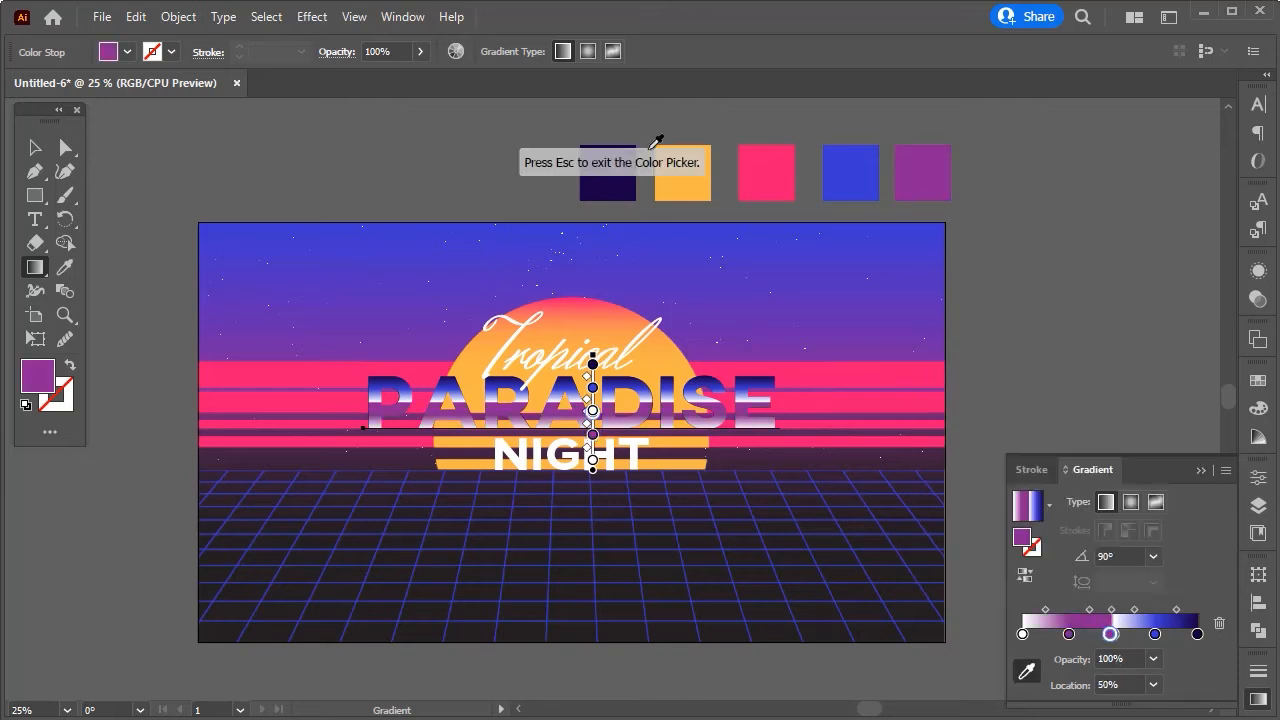
pyautogui.click(603, 168)
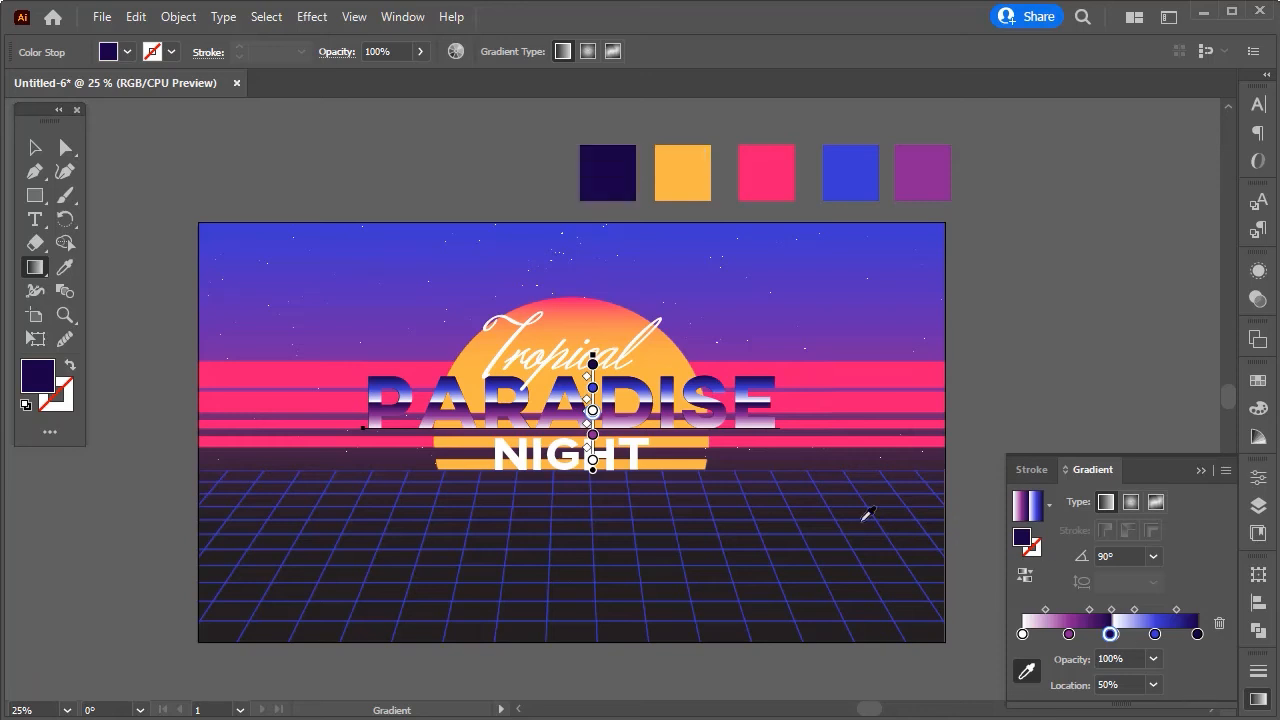
# Shift the gradient midpoints to about 66% between blue and end navy, about 63% between white and purple, and slightly toward navy between purple and middle navy.
pyautogui.scroll(1, 651, 420)
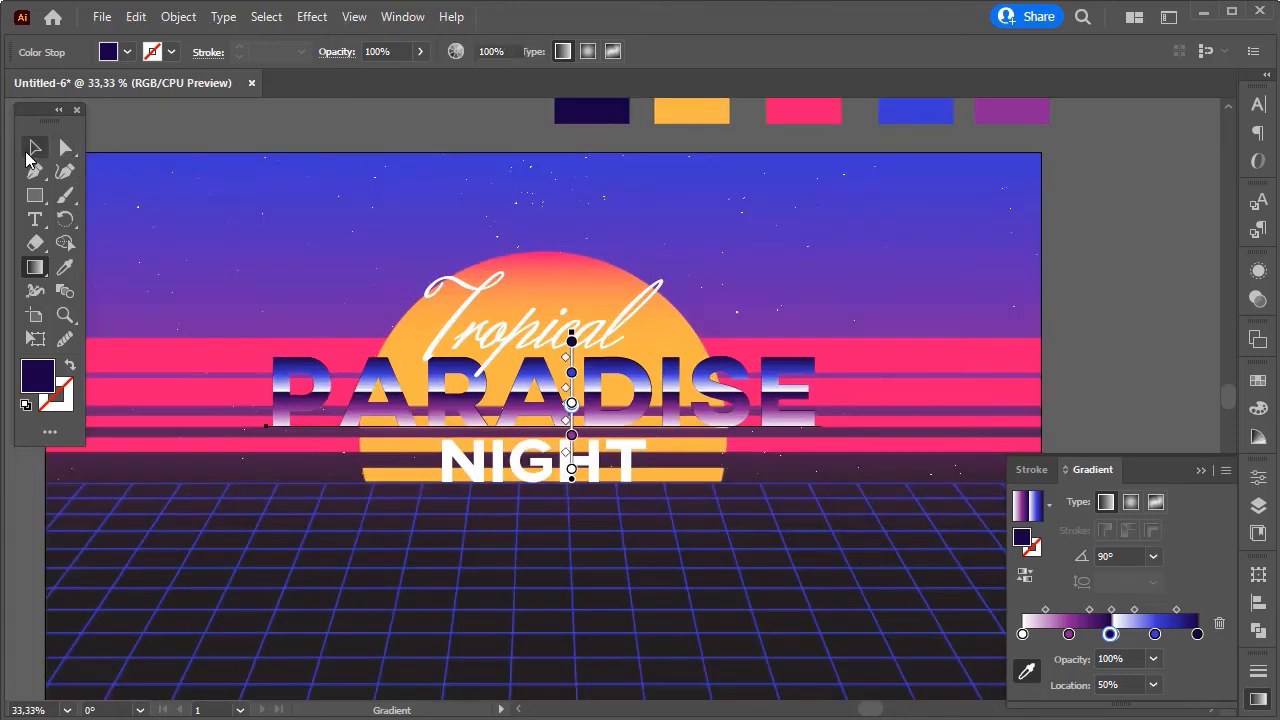
pyautogui.click(34, 148)
pyautogui.scroll(1, 674, 405)
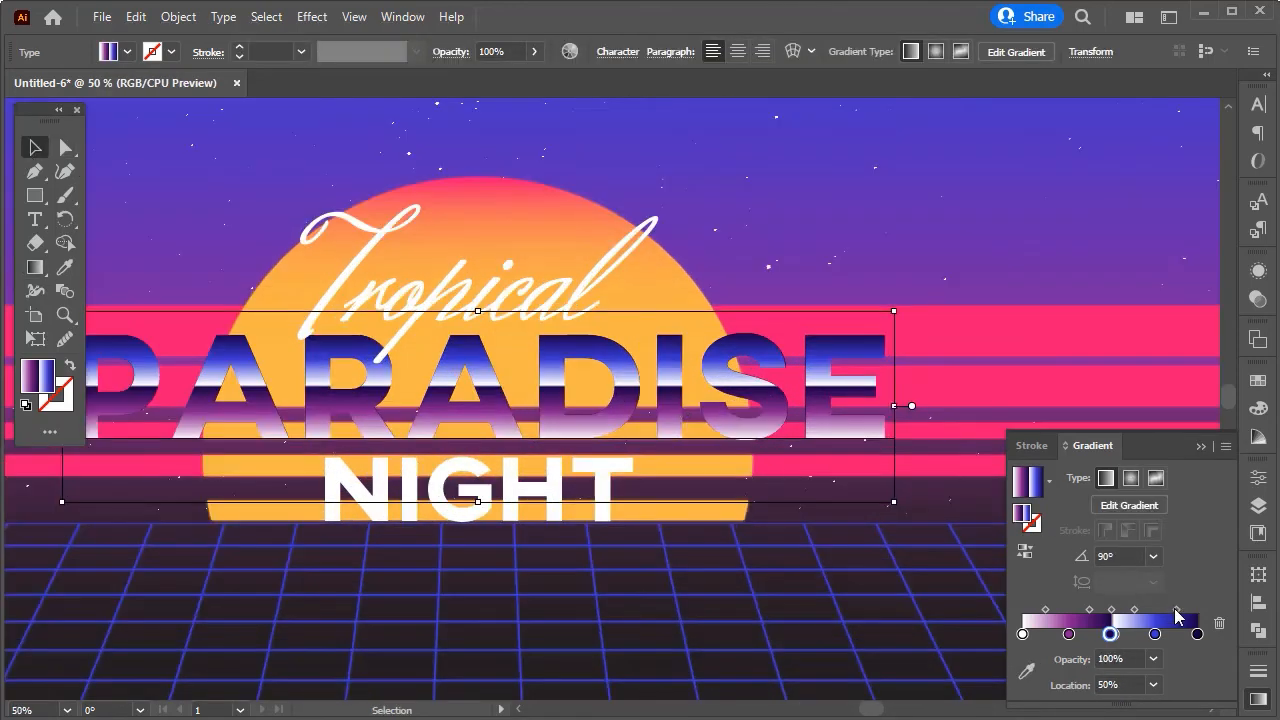
pyautogui.moveTo(1177, 612)
pyautogui.mouseDown()
pyautogui.moveTo(1186, 620)
pyautogui.moveTo(1187, 608)
pyautogui.moveTo(1183, 627)
pyautogui.mouseUp()
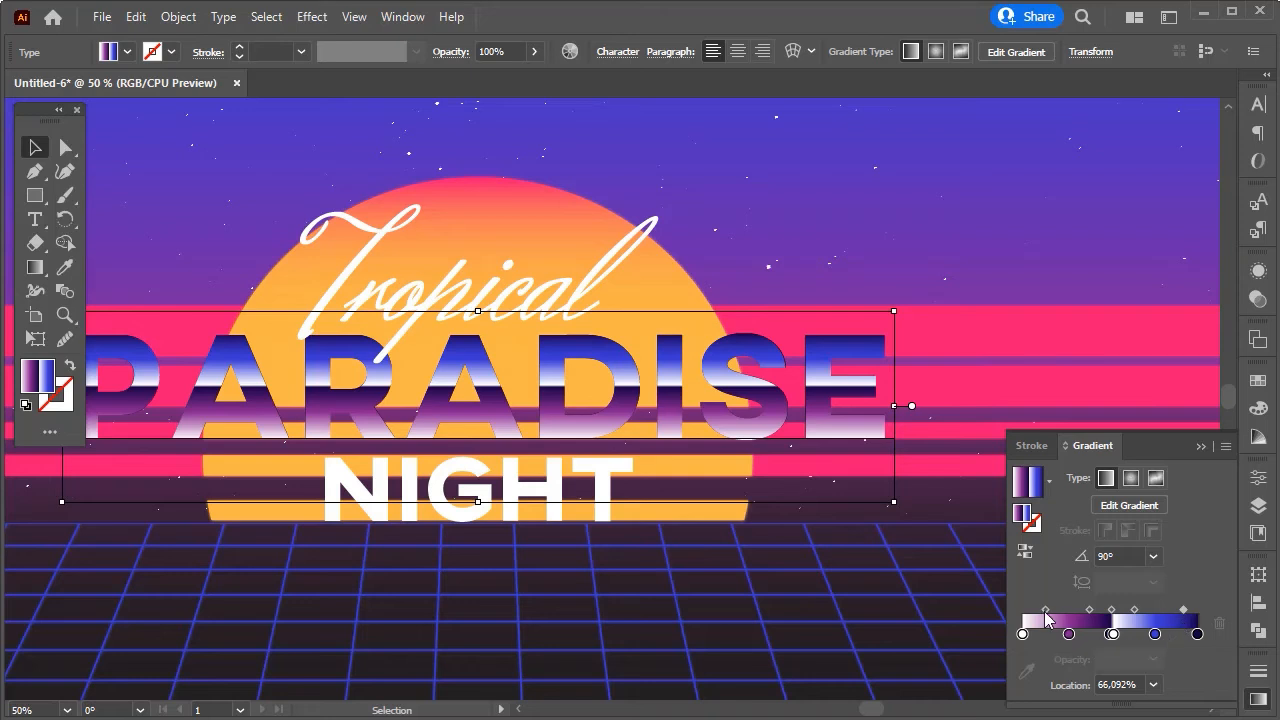
pyautogui.moveTo(1045, 611)
pyautogui.mouseDown()
pyautogui.moveTo(1096, 620)
pyautogui.moveTo(1052, 607)
pyautogui.mouseUp()
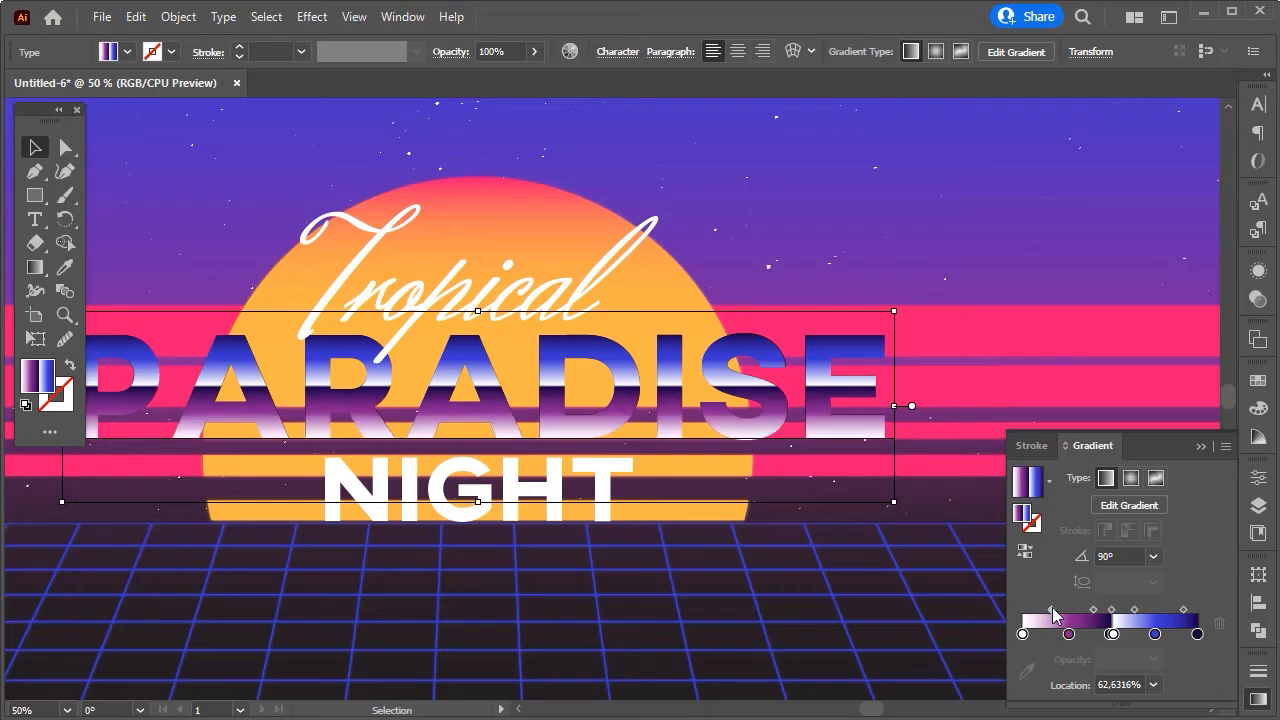
pyautogui.click(1199, 447)
pyautogui.hotkey('ctrl', '-')
pyautogui.scroll(-1, 786, 480)
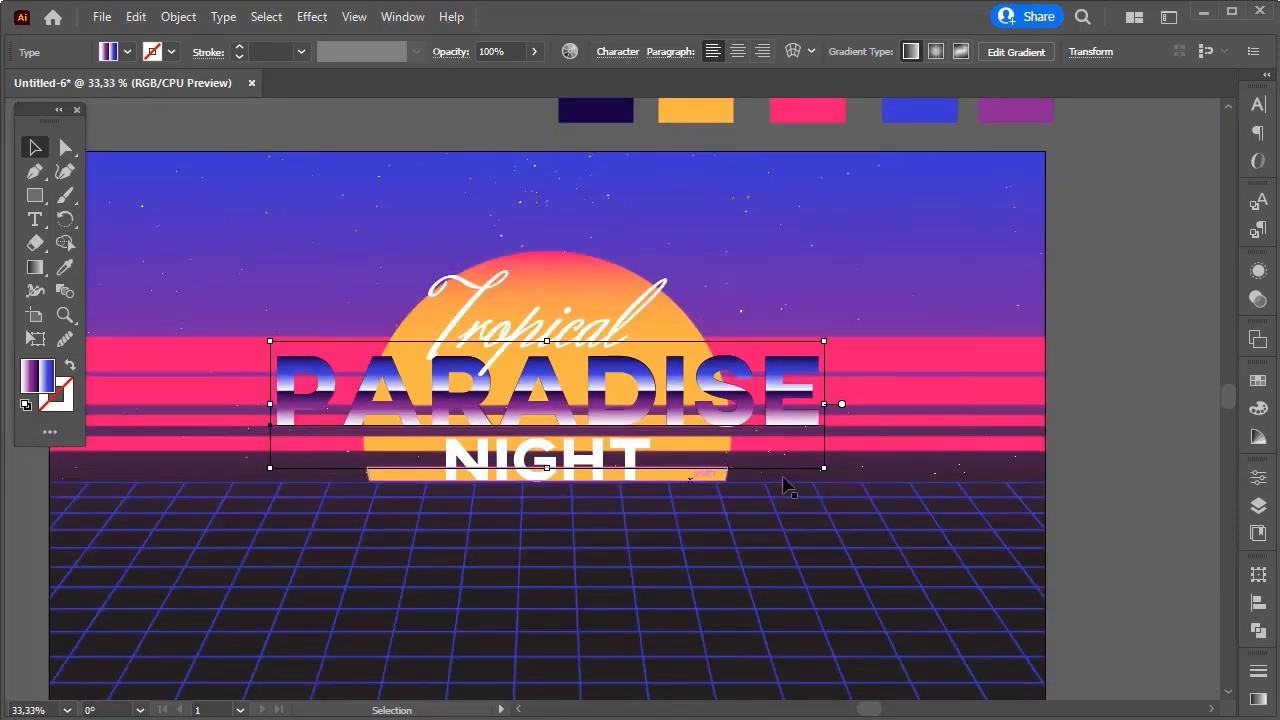
pyautogui.click(1144, 486)
pyautogui.hotkey('ctrl', '-')
pyautogui.scroll(-2, 1048, 540)
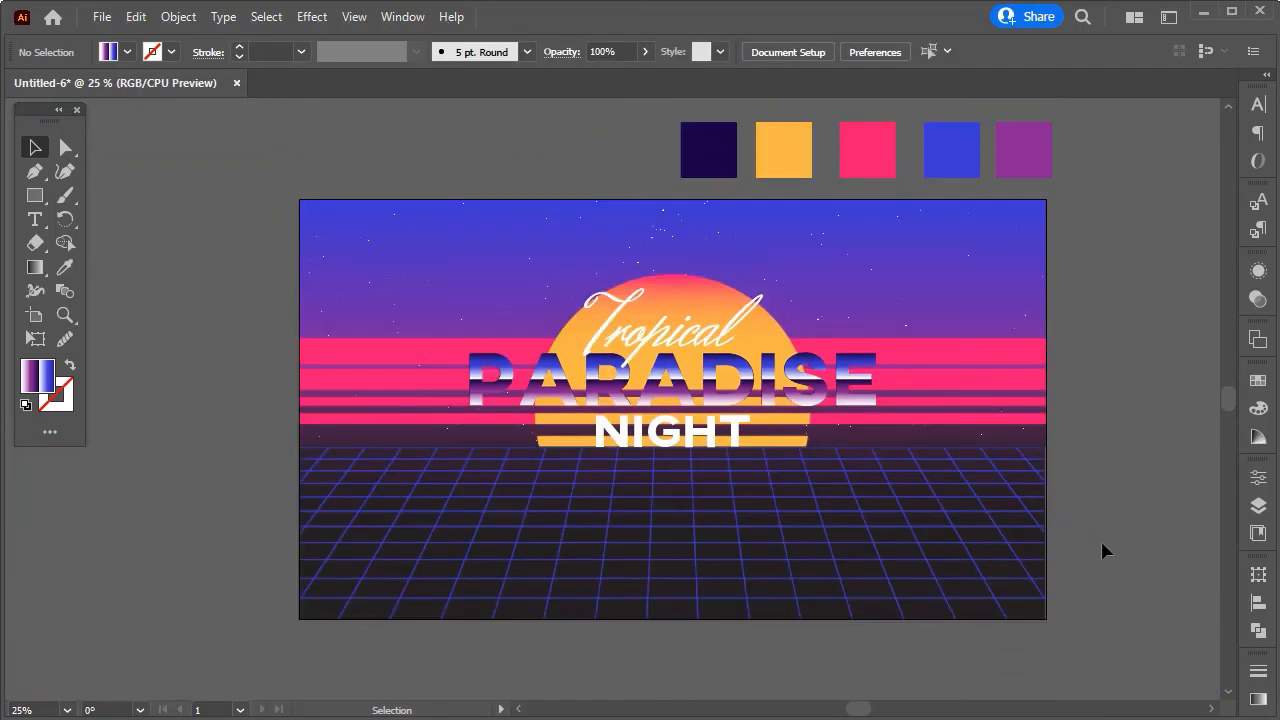
# Move the night and Tropical text objects out of the Paradise layer into the Night and Tropical layers.
pyautogui.click(838, 405)
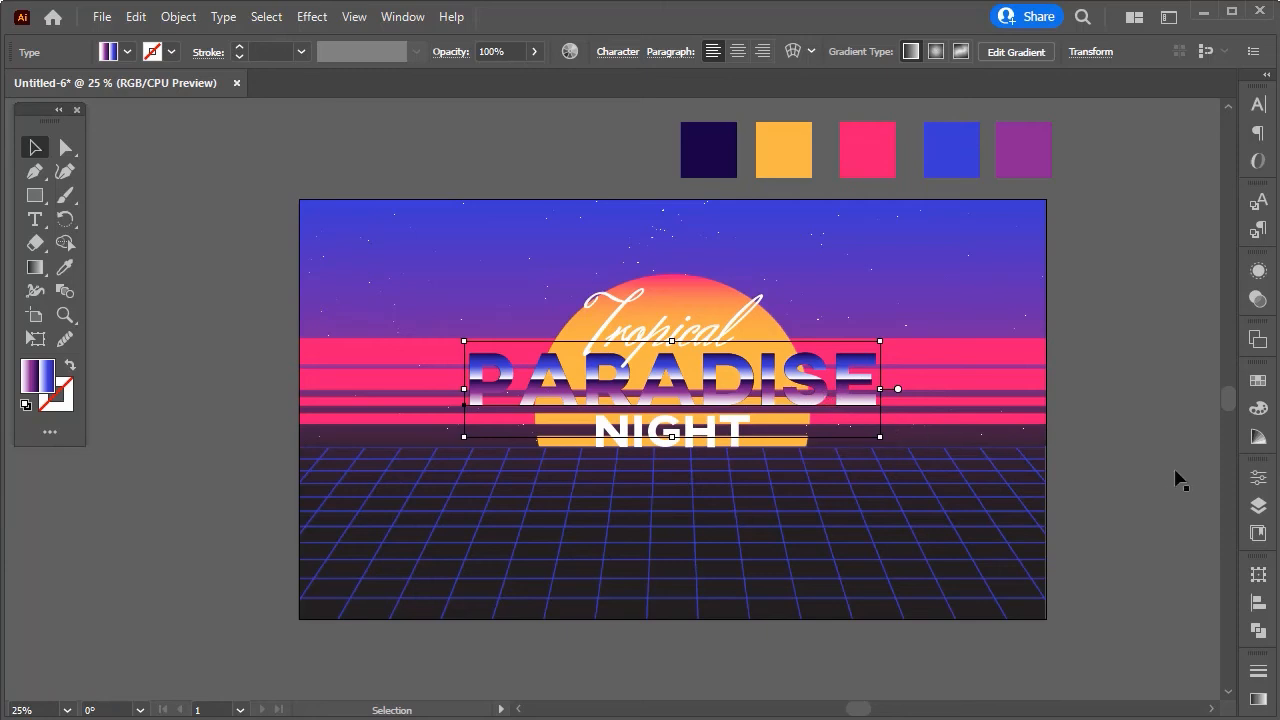
pyautogui.click(1258, 506)
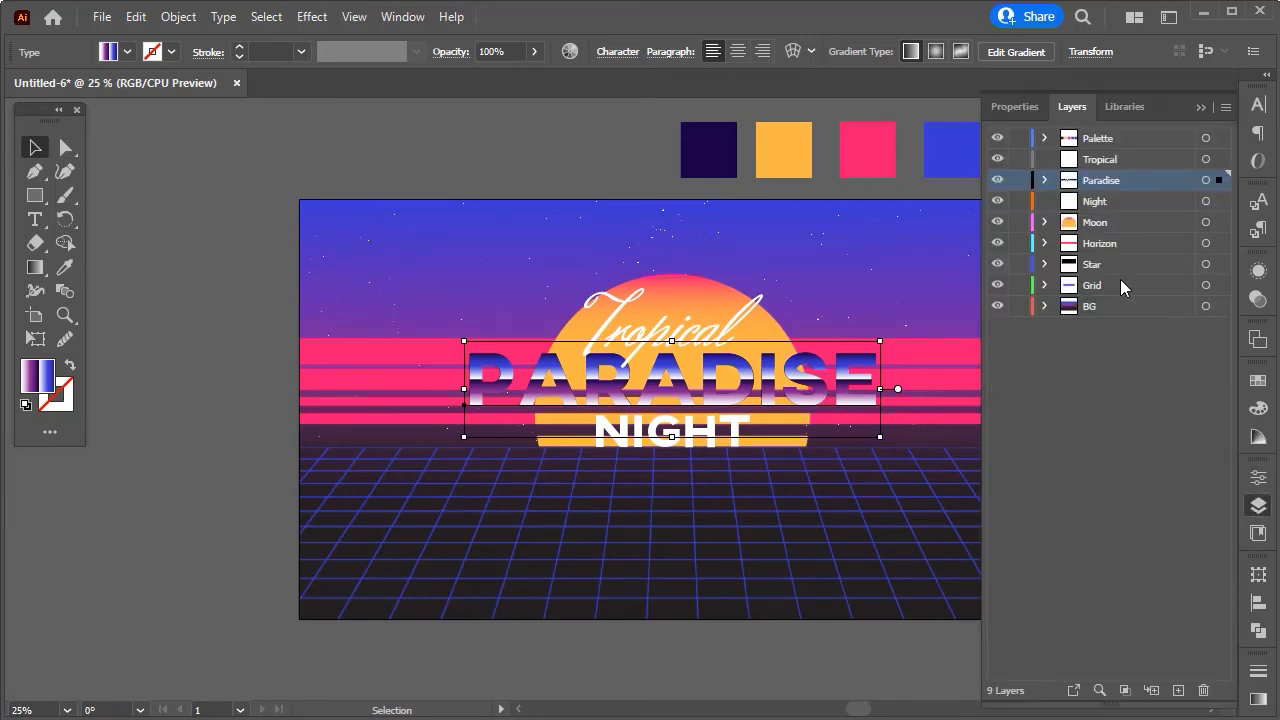
pyautogui.click(1045, 180)
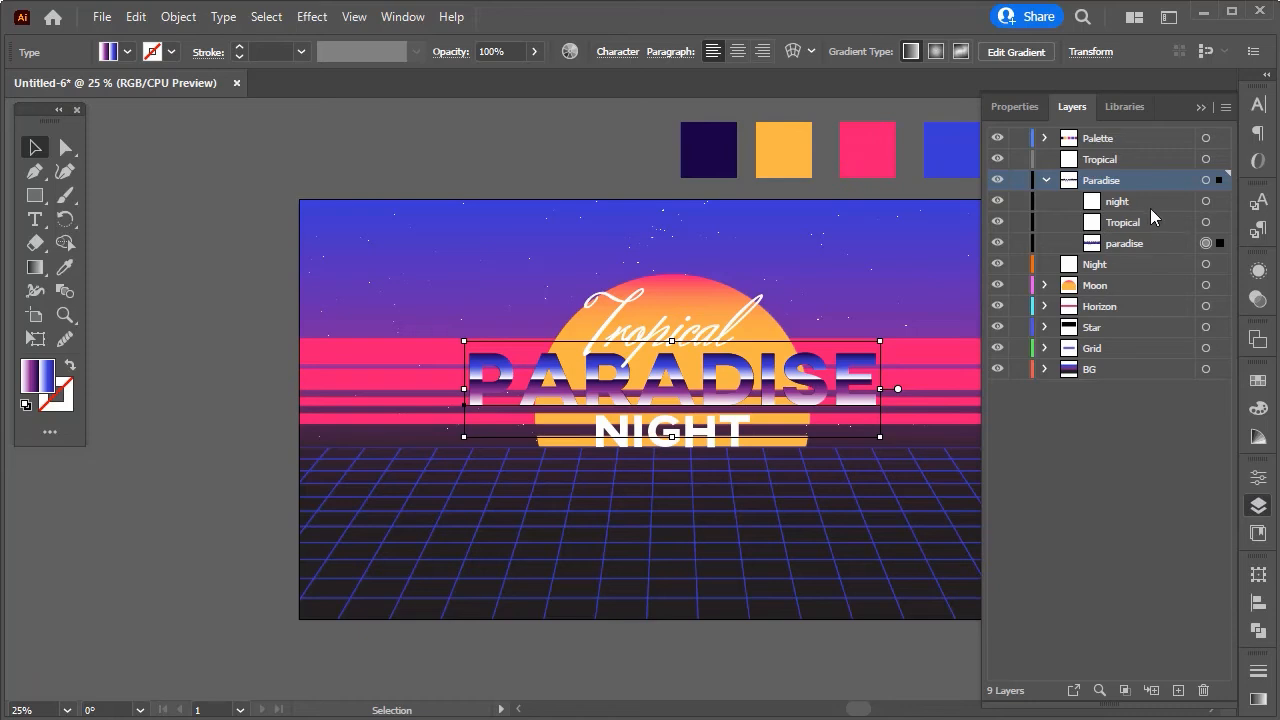
pyautogui.click(1150, 203)
pyautogui.click(1207, 201)
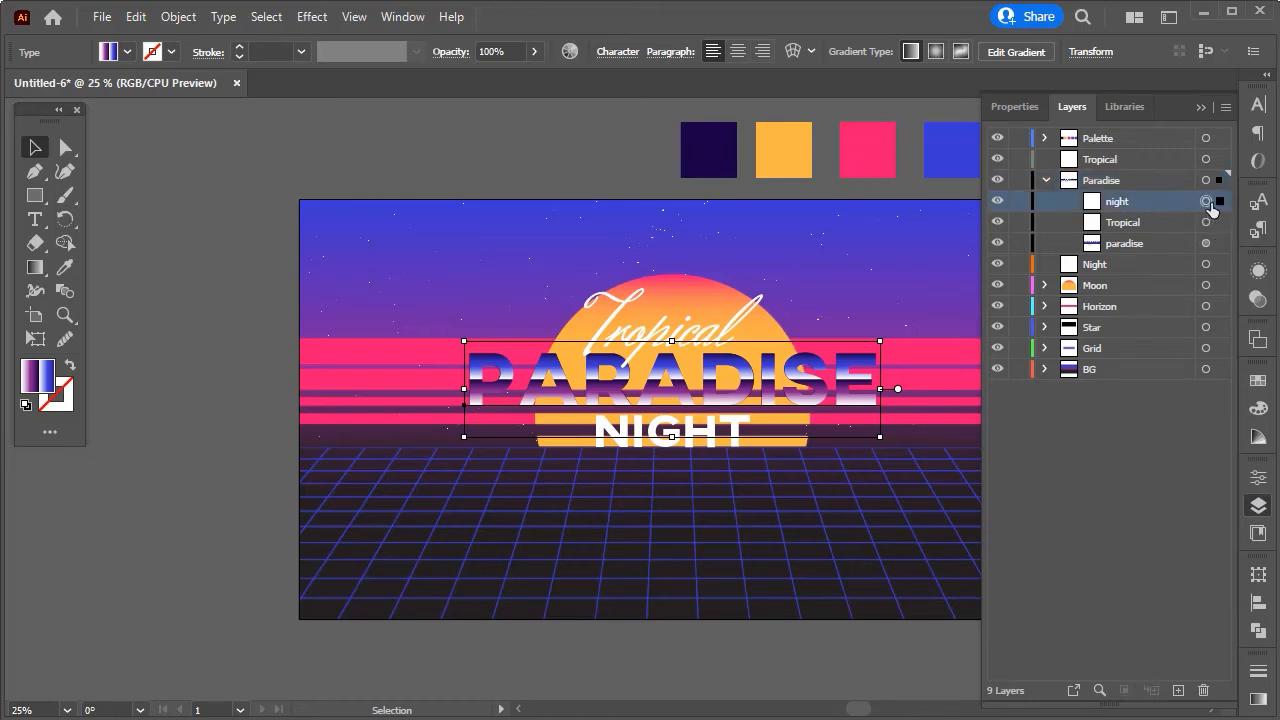
pyautogui.moveTo(1125, 205); pyautogui.dragTo(1100, 263)
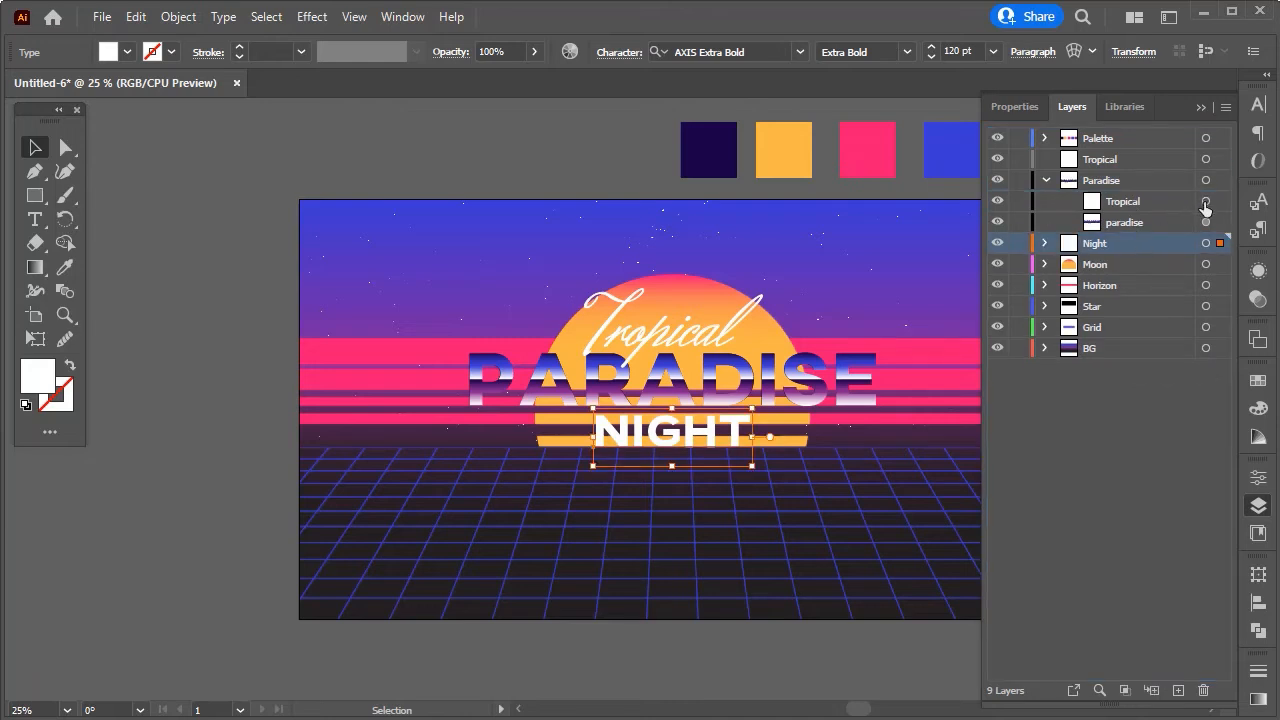
pyautogui.click(1205, 201)
pyautogui.moveTo(1142, 201); pyautogui.dragTo(1144, 161)
# Duplicate the gradient-filled paradise text in place three times inside the Paradise layer.
pyautogui.click(1157, 200)
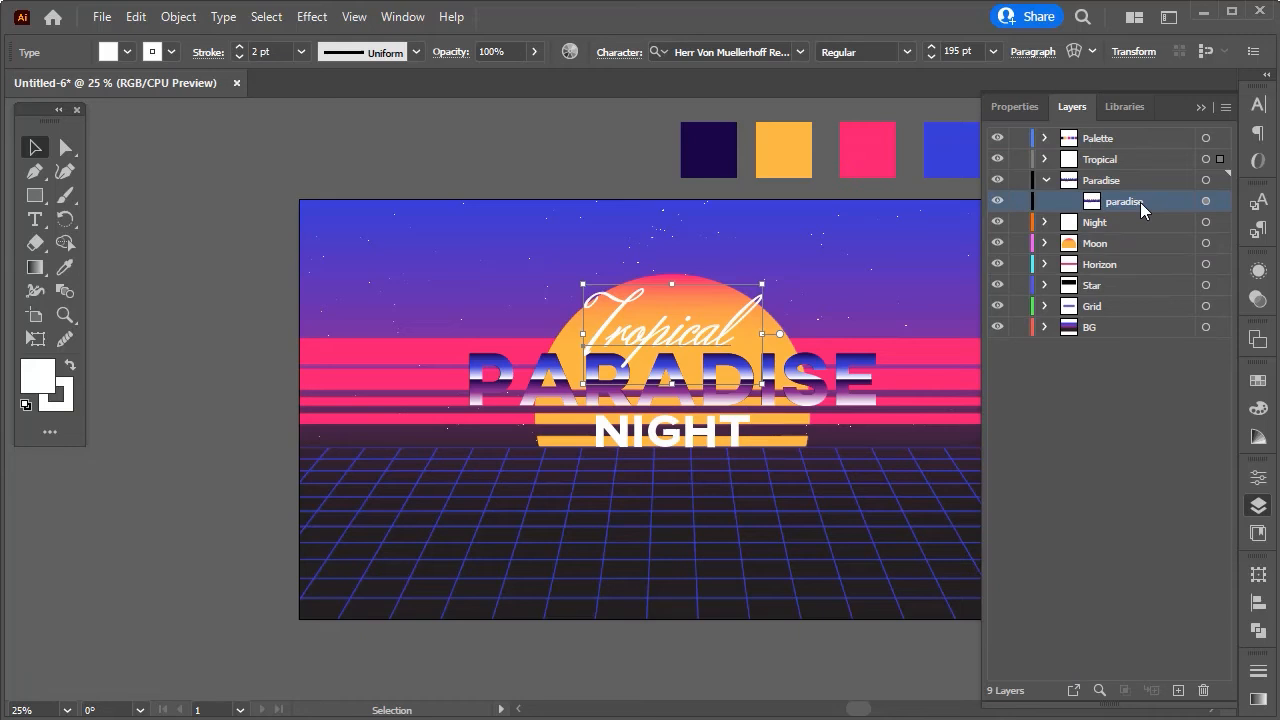
pyautogui.click(1205, 203)
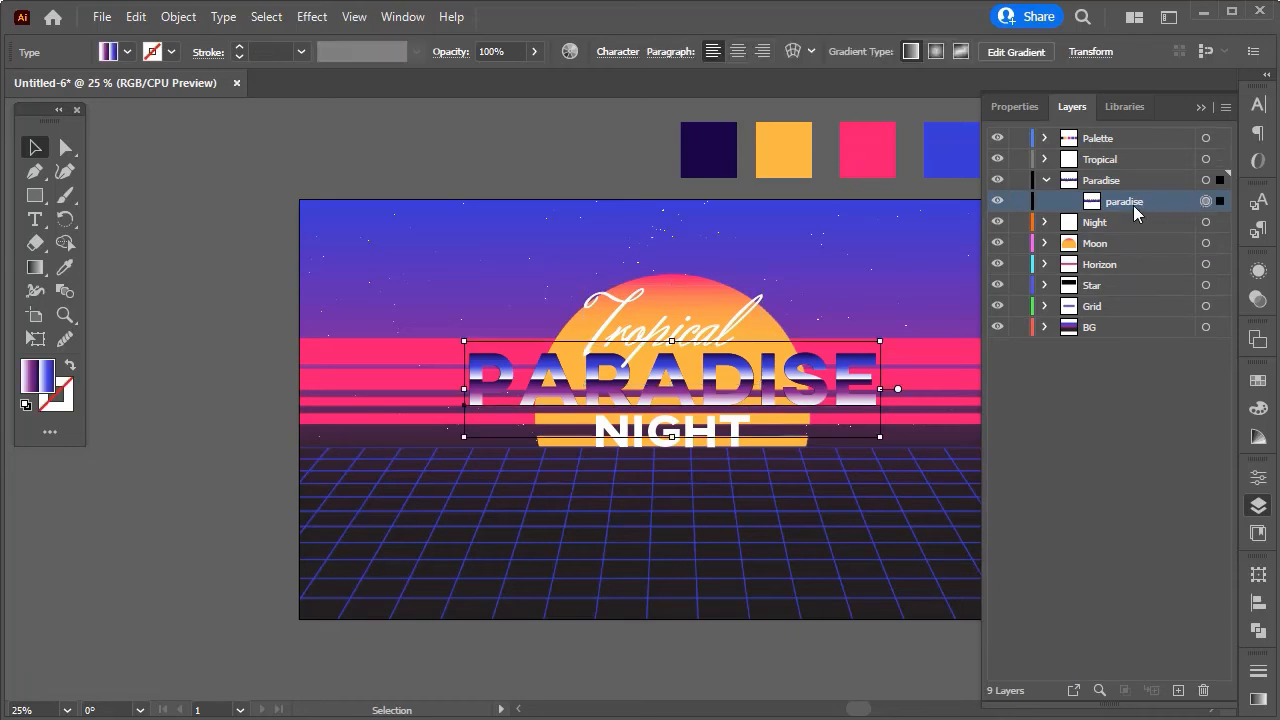
pyautogui.hotkey('ctrl', 'c')
pyautogui.hotkey('ctrl', 'f')
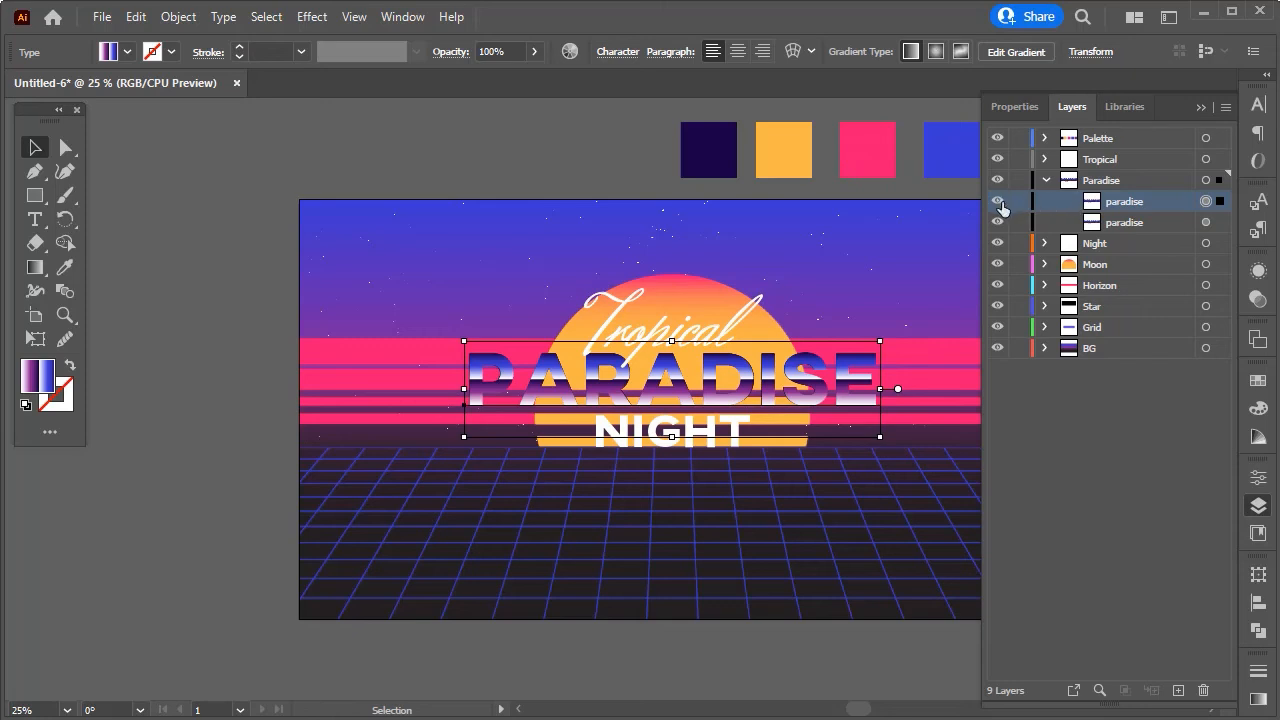
pyautogui.click(1136, 225)
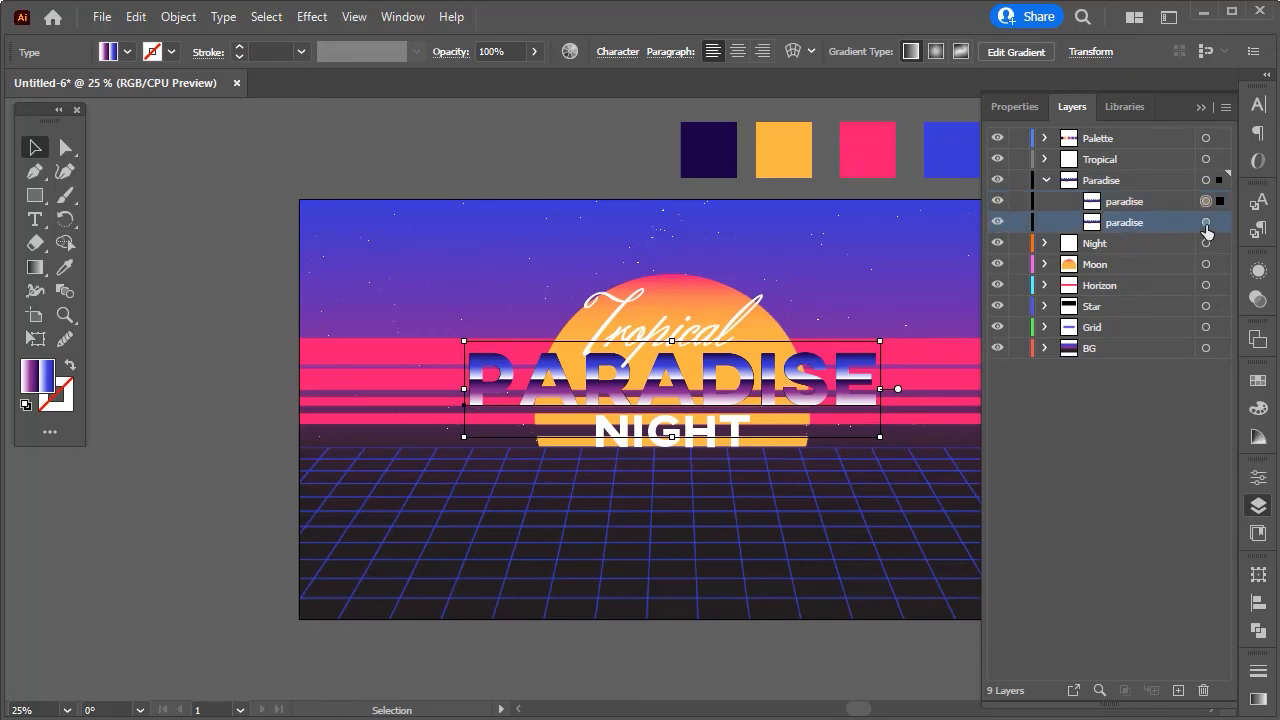
pyautogui.click(1206, 222)
pyautogui.click(1153, 204)
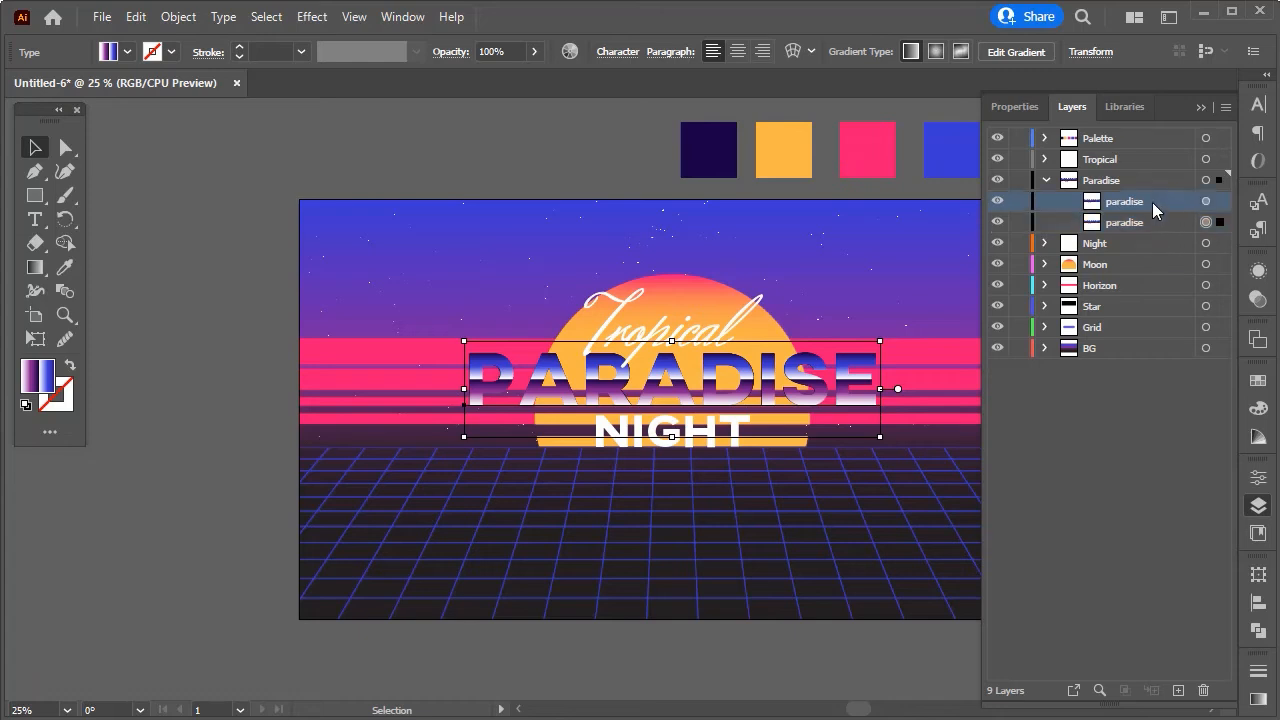
pyautogui.hotkey('ctrl', 'c')
pyautogui.hotkey('ctrl', 'f')
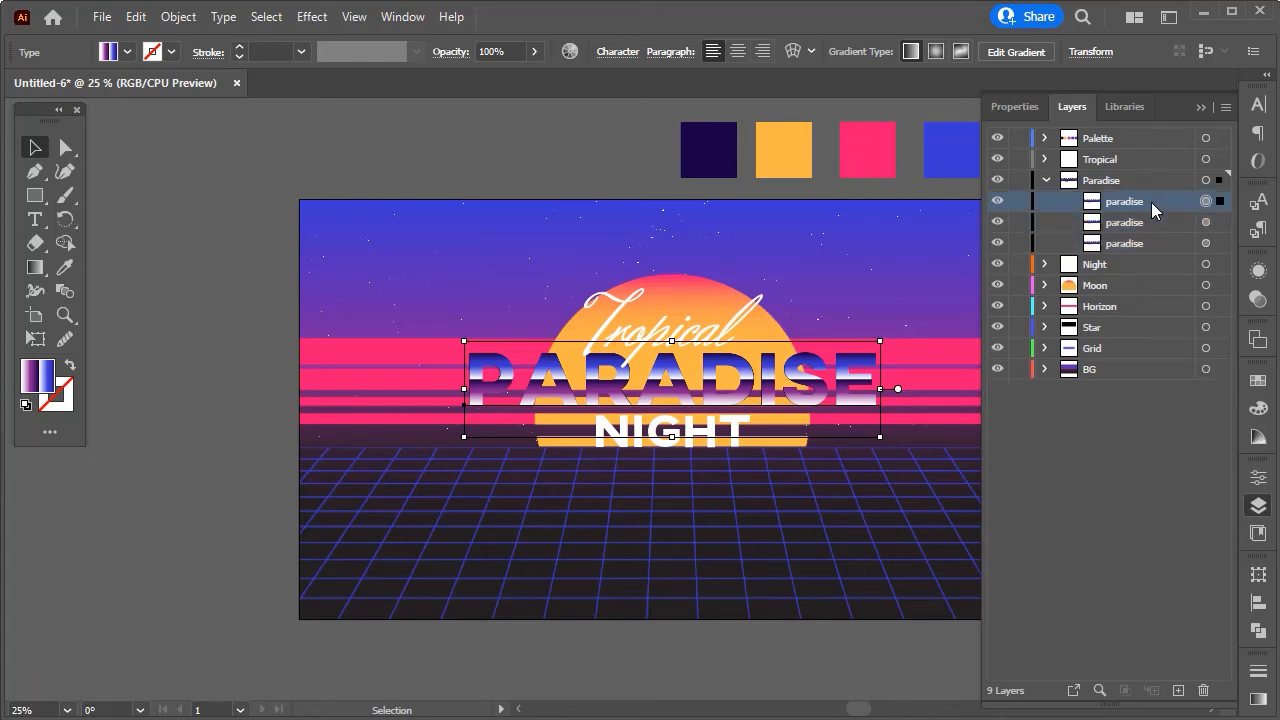
pyautogui.hotkey('ctrl', 'f')
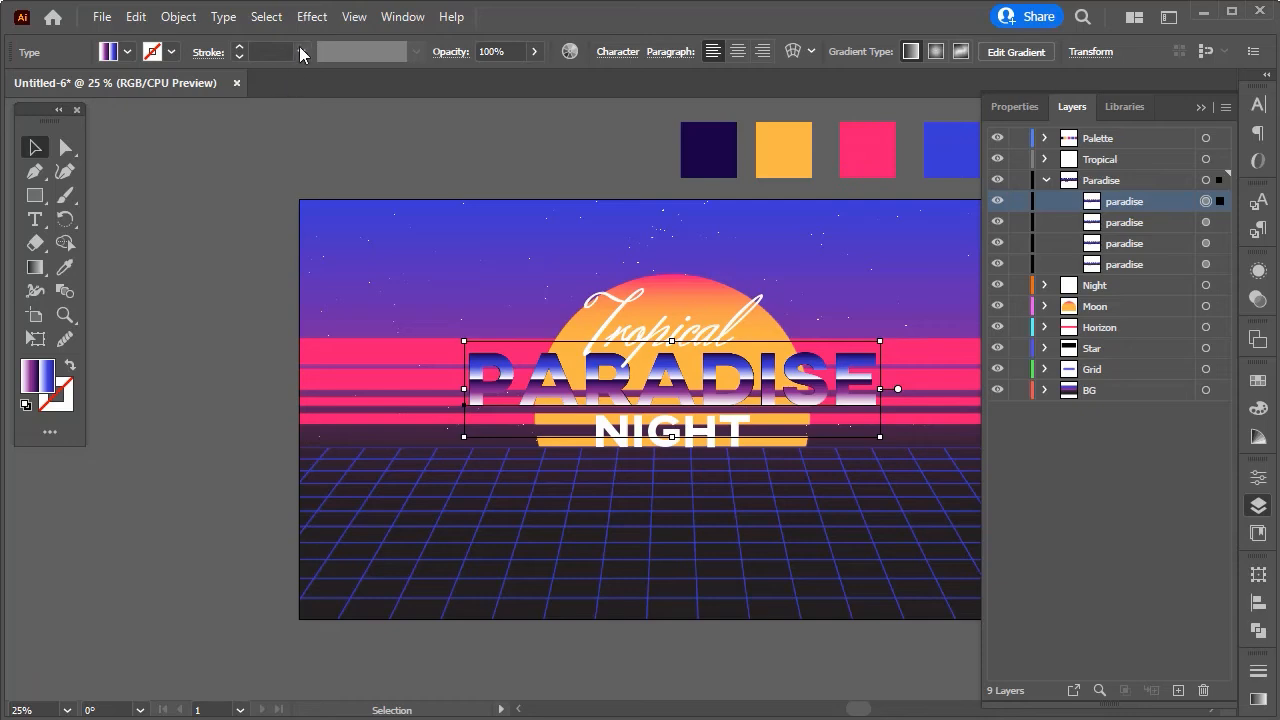
# Apply an Inner Glow to the topmost paradise copy with Screen mode, white color, 65% opacity, 5 px blur and the Edge option.
pyautogui.click(312, 16)
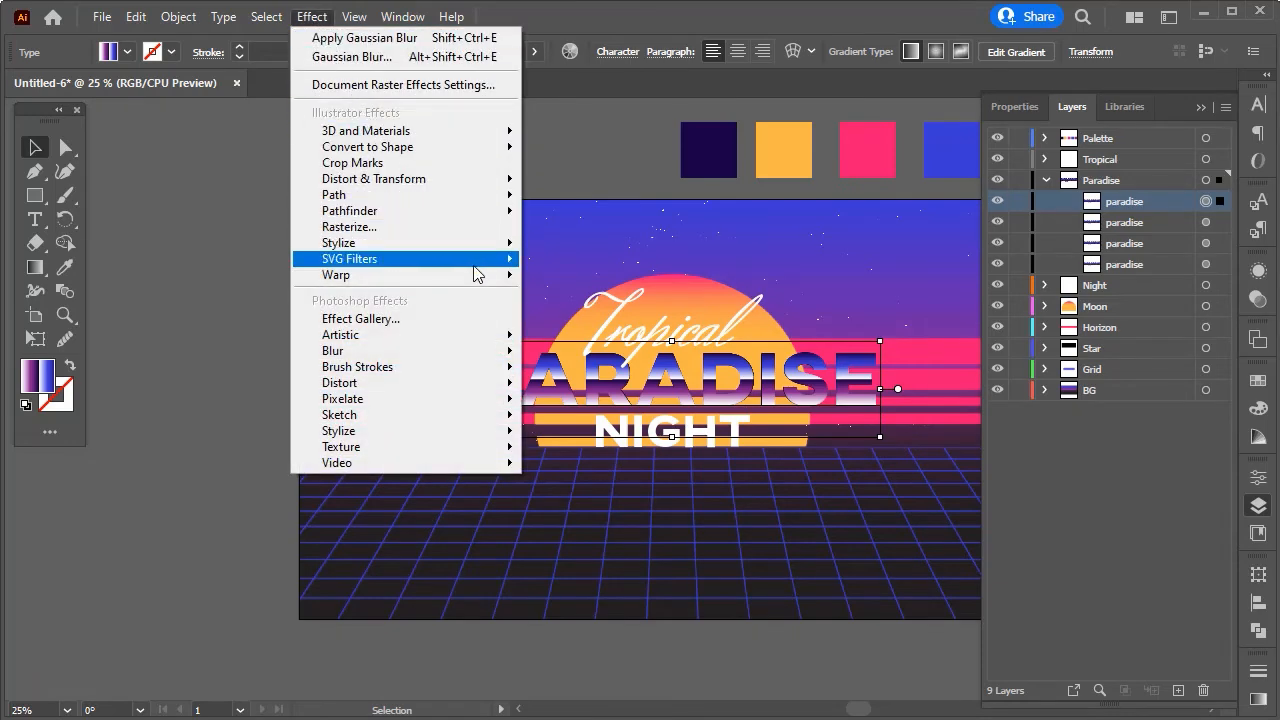
pyautogui.moveTo(483, 256)
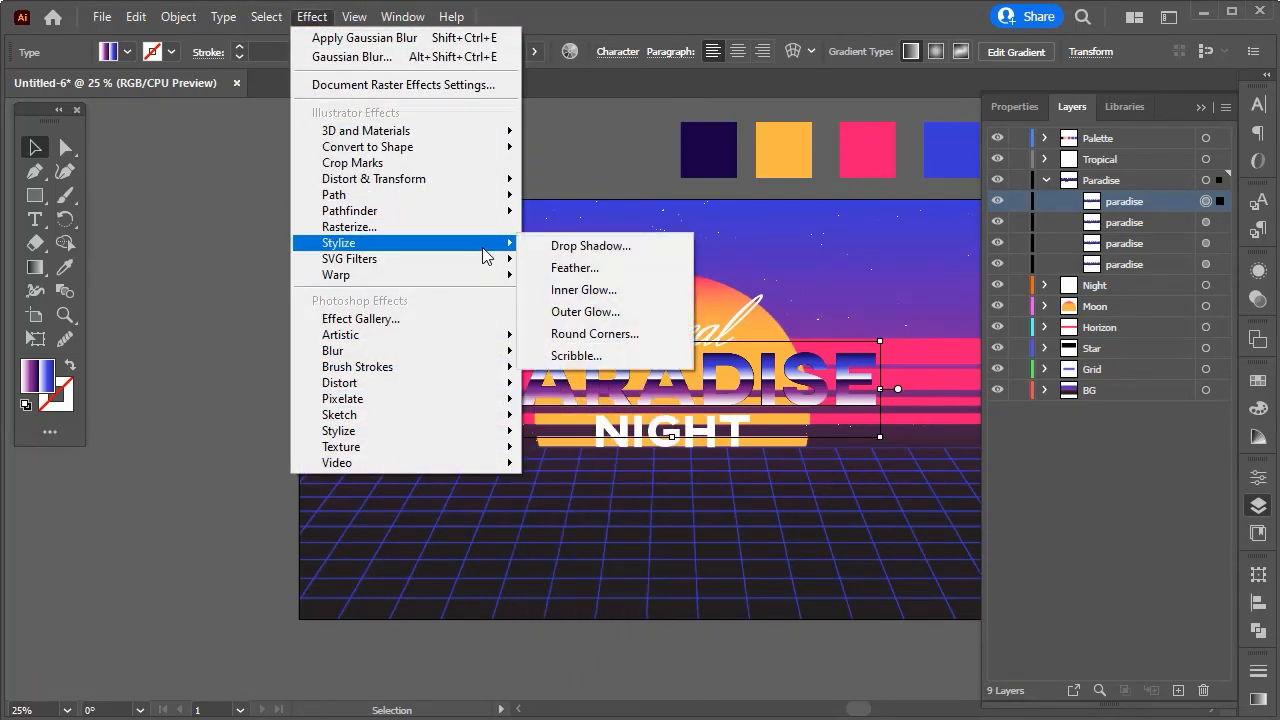
pyautogui.click(578, 290)
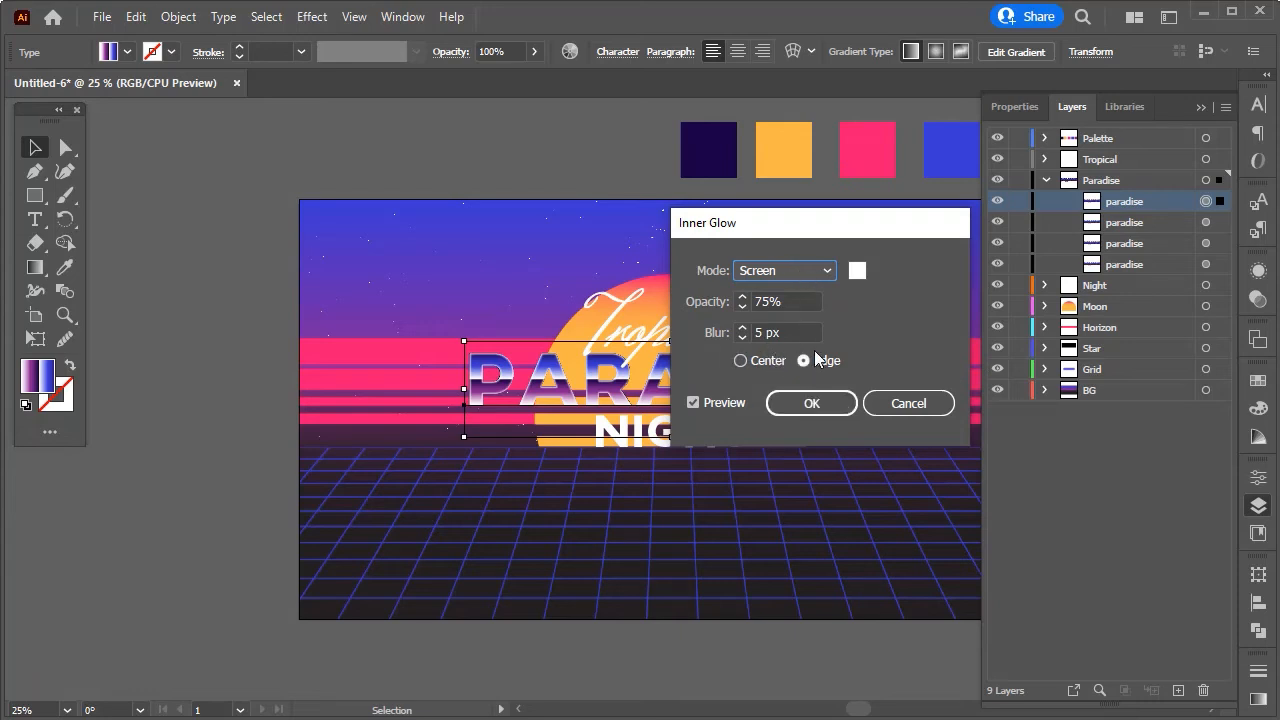
pyautogui.click(771, 276)
pyautogui.click(770, 272)
pyautogui.moveTo(763, 301); pyautogui.dragTo(755, 300)
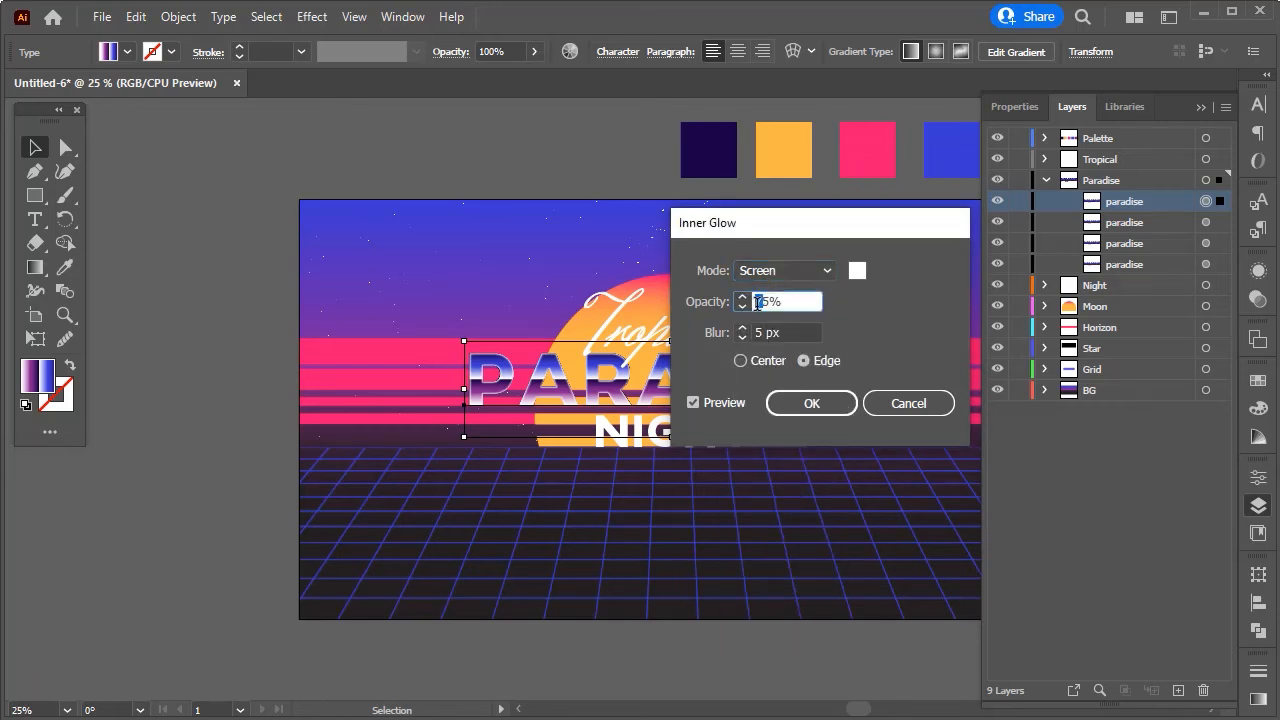
pyautogui.write('6')
pyautogui.click(700, 404)
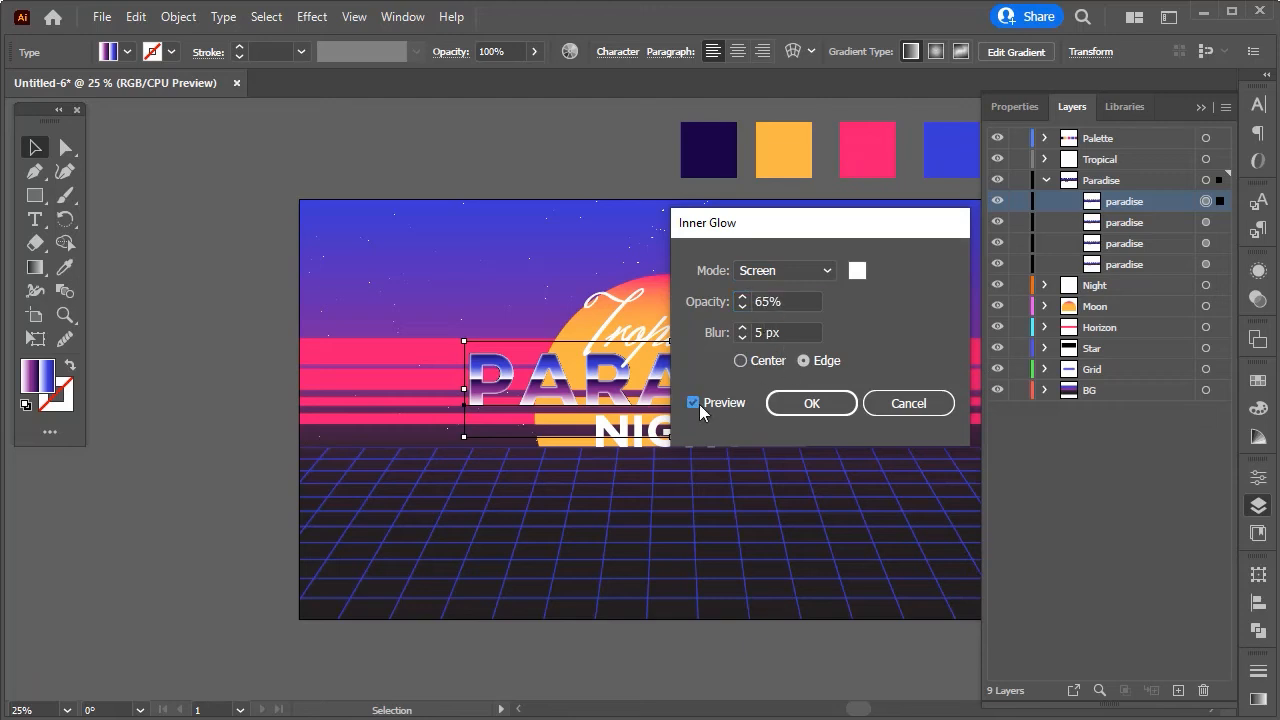
pyautogui.click(813, 403)
pyautogui.scroll(-2, 825, 505)
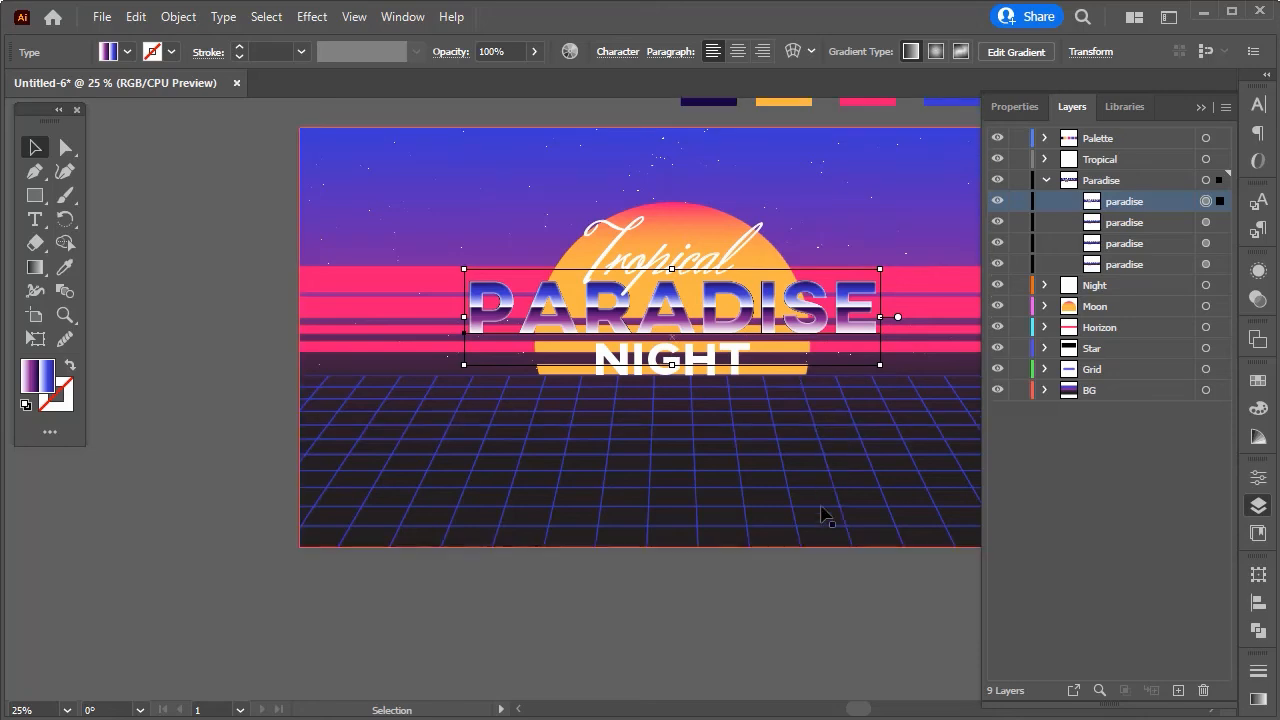
pyautogui.click(844, 591)
pyautogui.scroll(1, 894, 323)
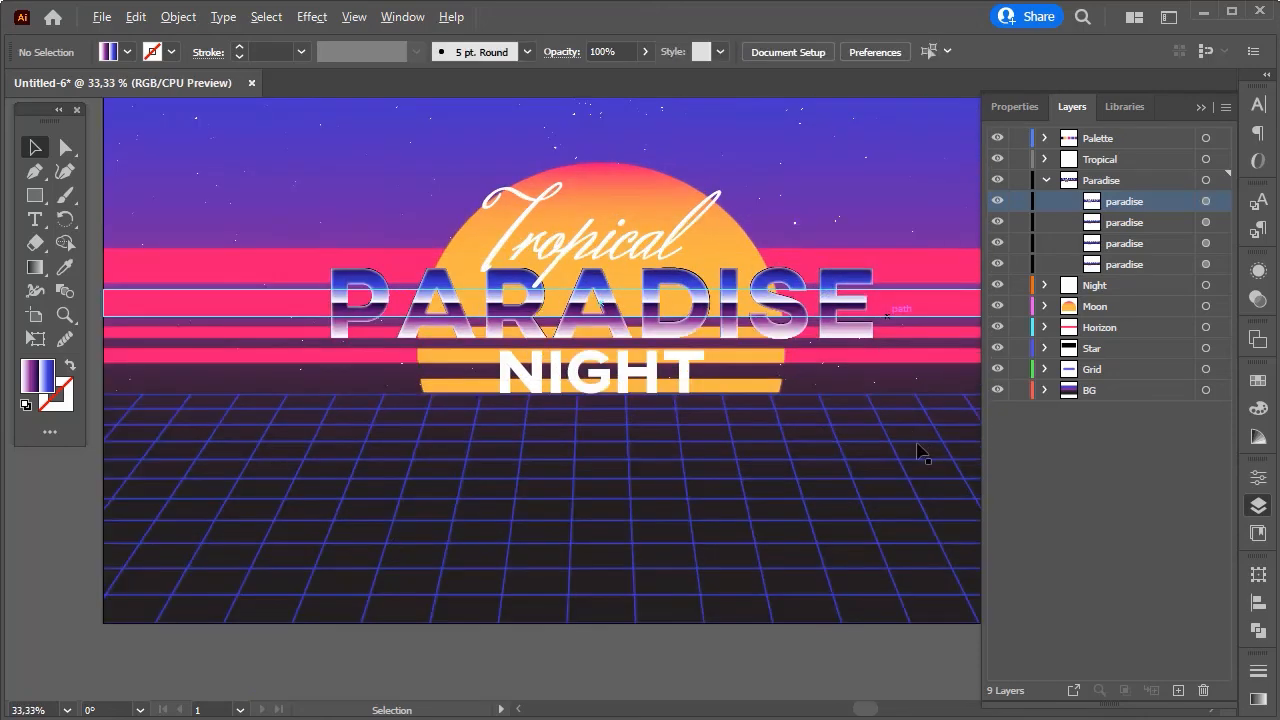
pyautogui.scroll(2, 920, 332)
pyautogui.scroll(1, 911, 354)
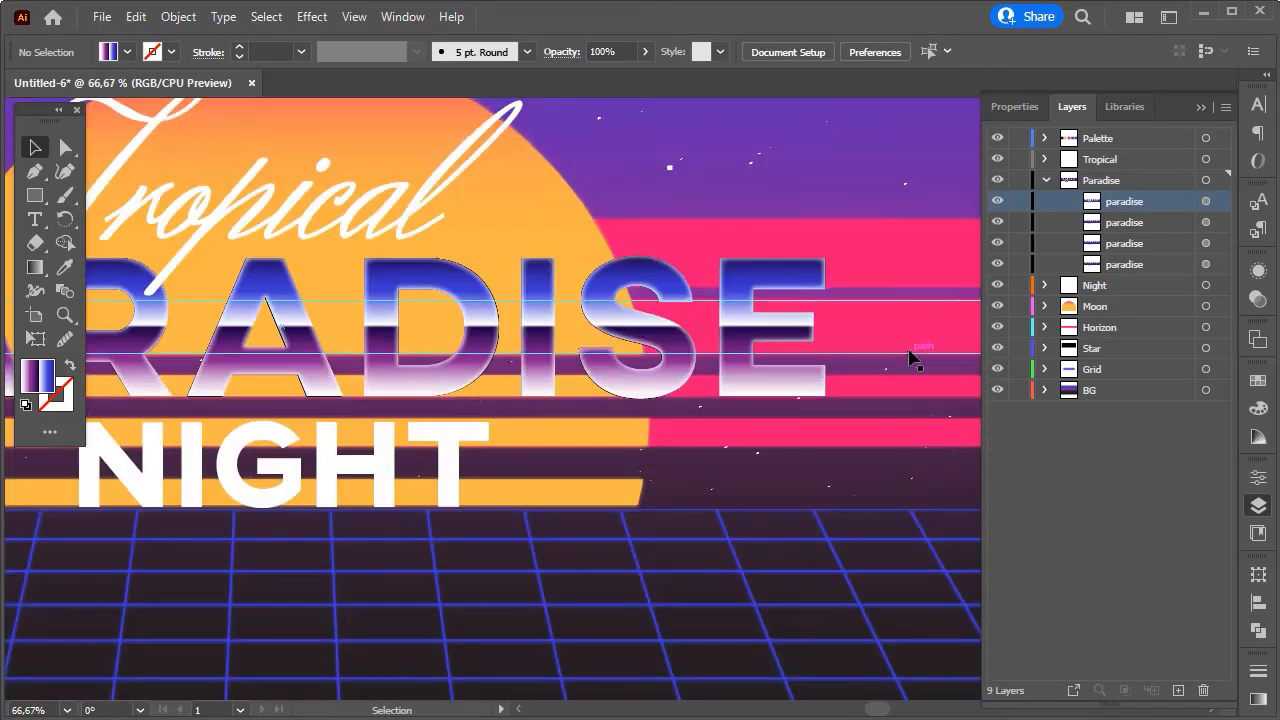
pyautogui.scroll(-1, 900, 437)
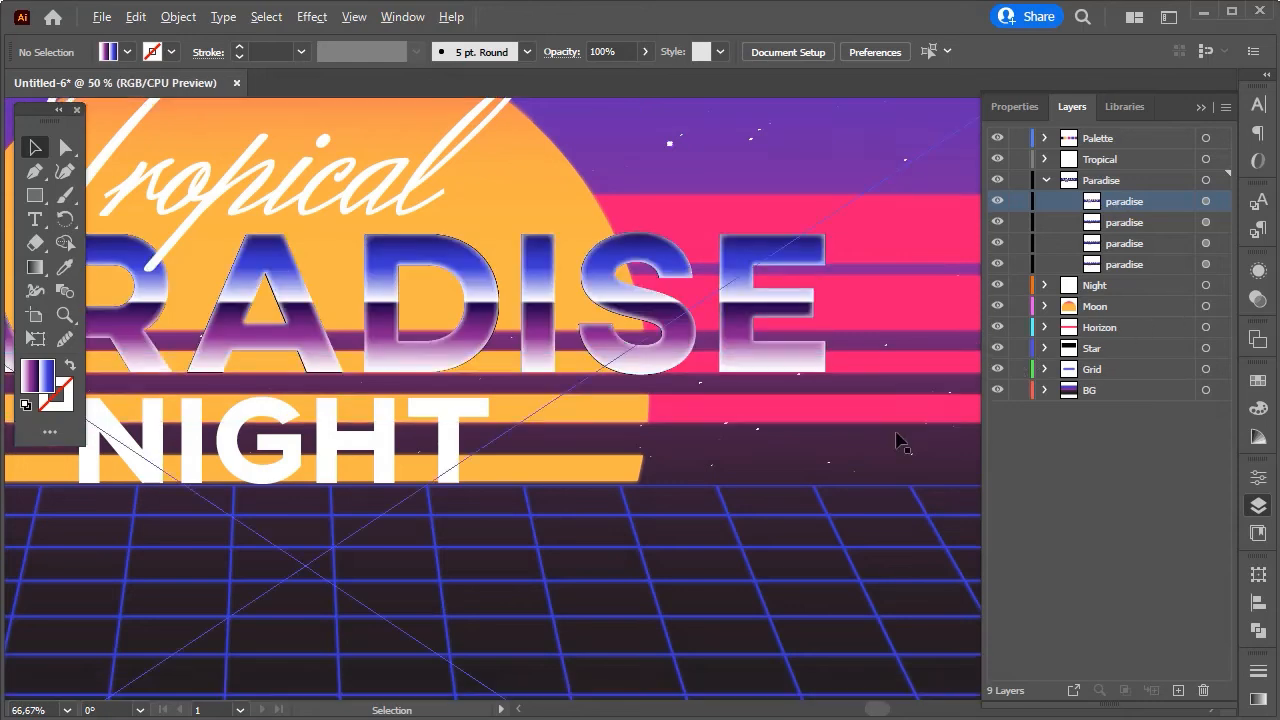
# Apply a Drop Shadow to the third paradise copy with Multiply mode, 25% opacity, 7 px X and Y offsets, 5 px blur and black color.
pyautogui.scroll(-3, 857, 449)
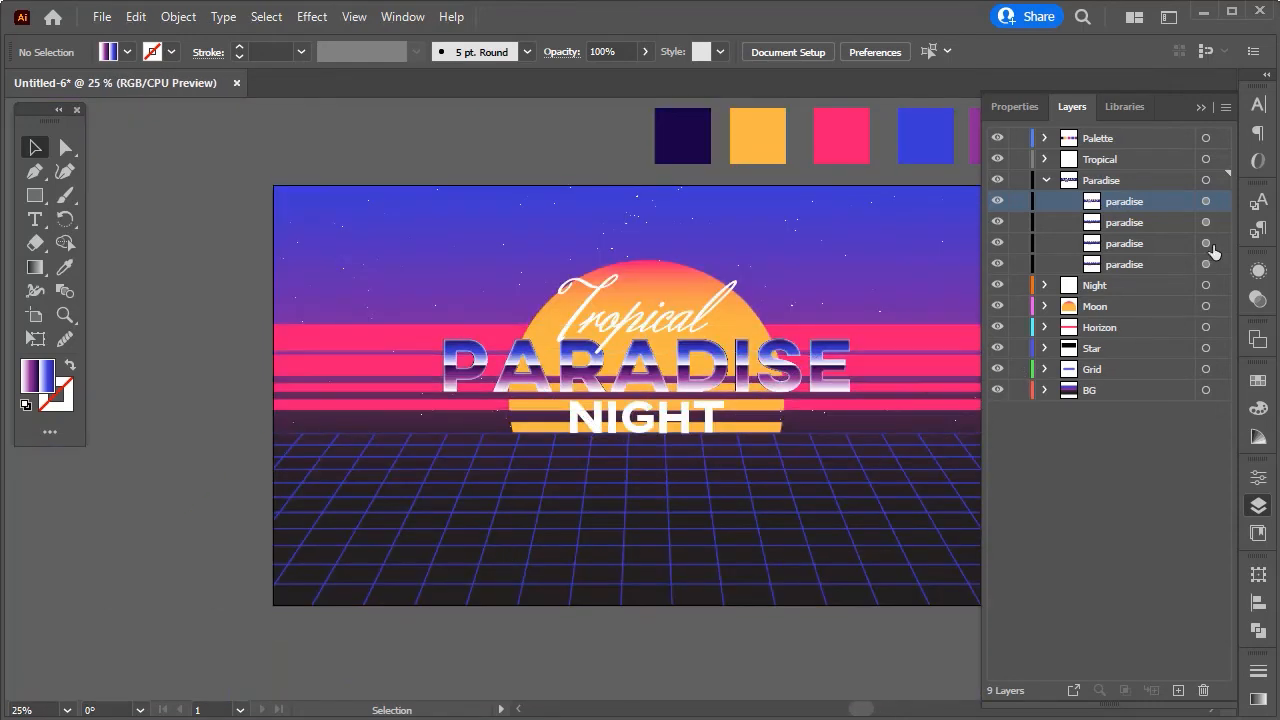
pyautogui.click(1206, 244)
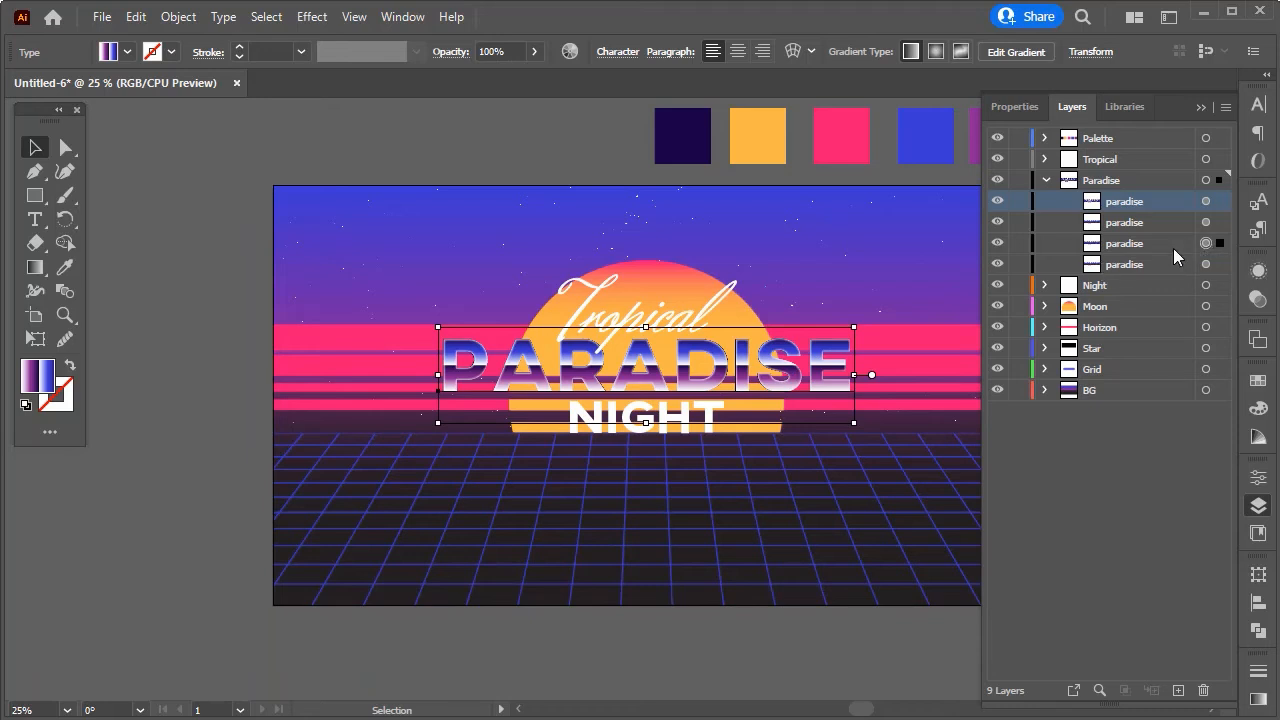
pyautogui.click(1173, 248)
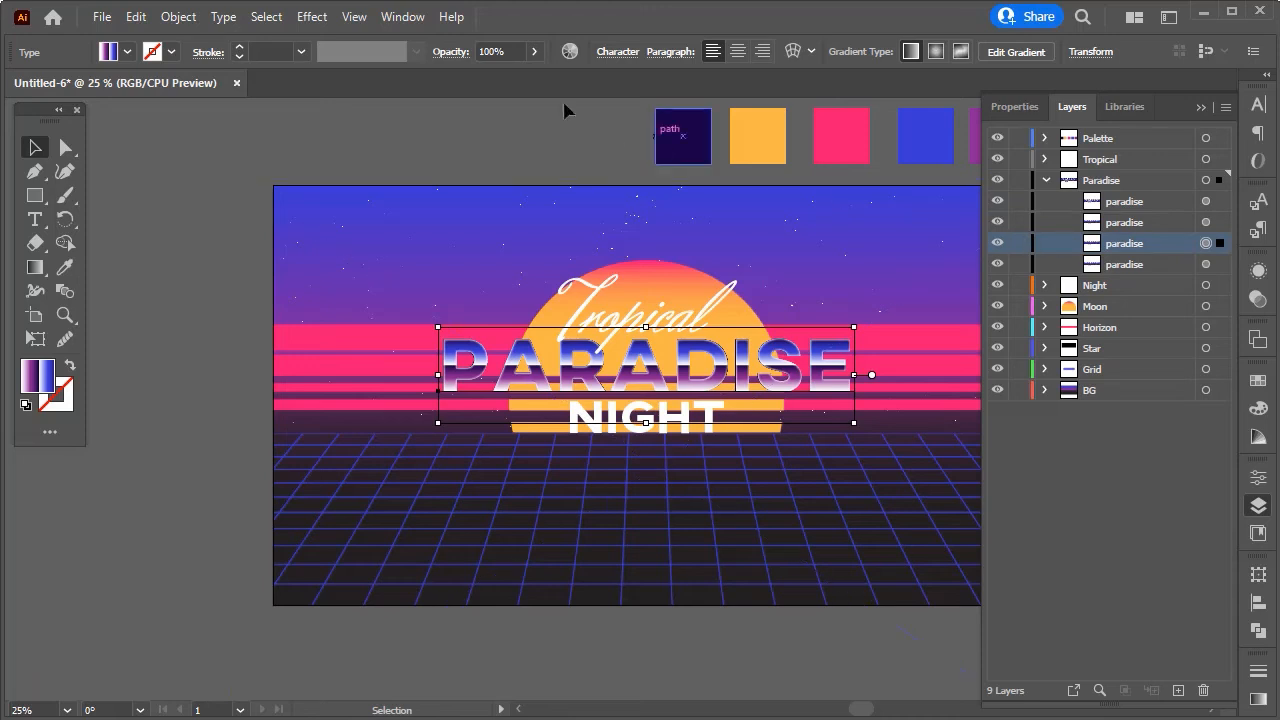
pyautogui.click(324, 20)
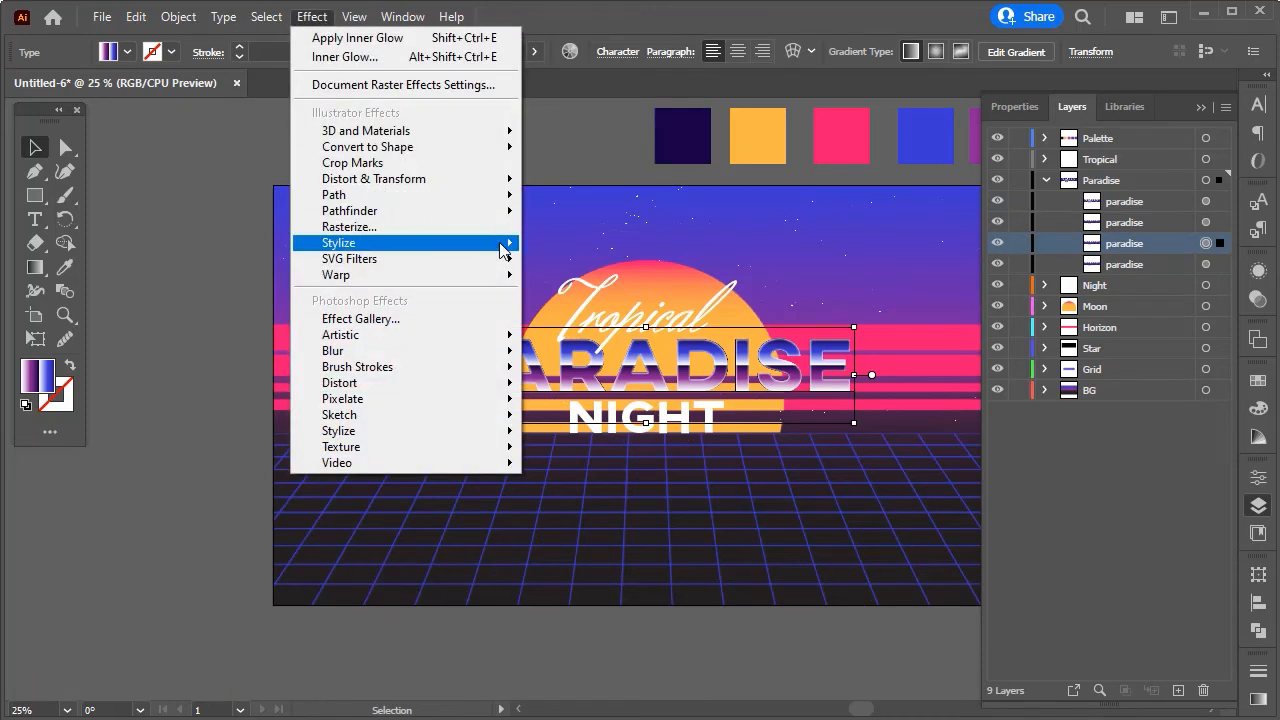
pyautogui.moveTo(500, 245)
pyautogui.click(581, 250)
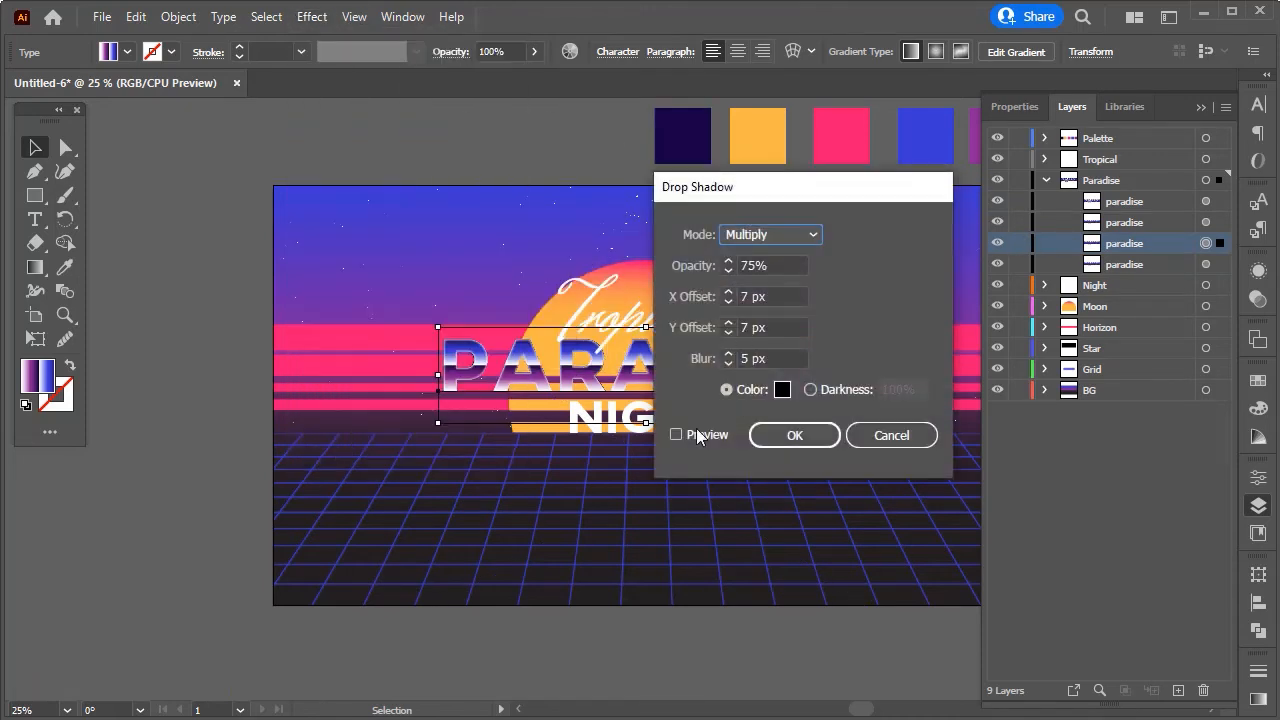
pyautogui.click(680, 434)
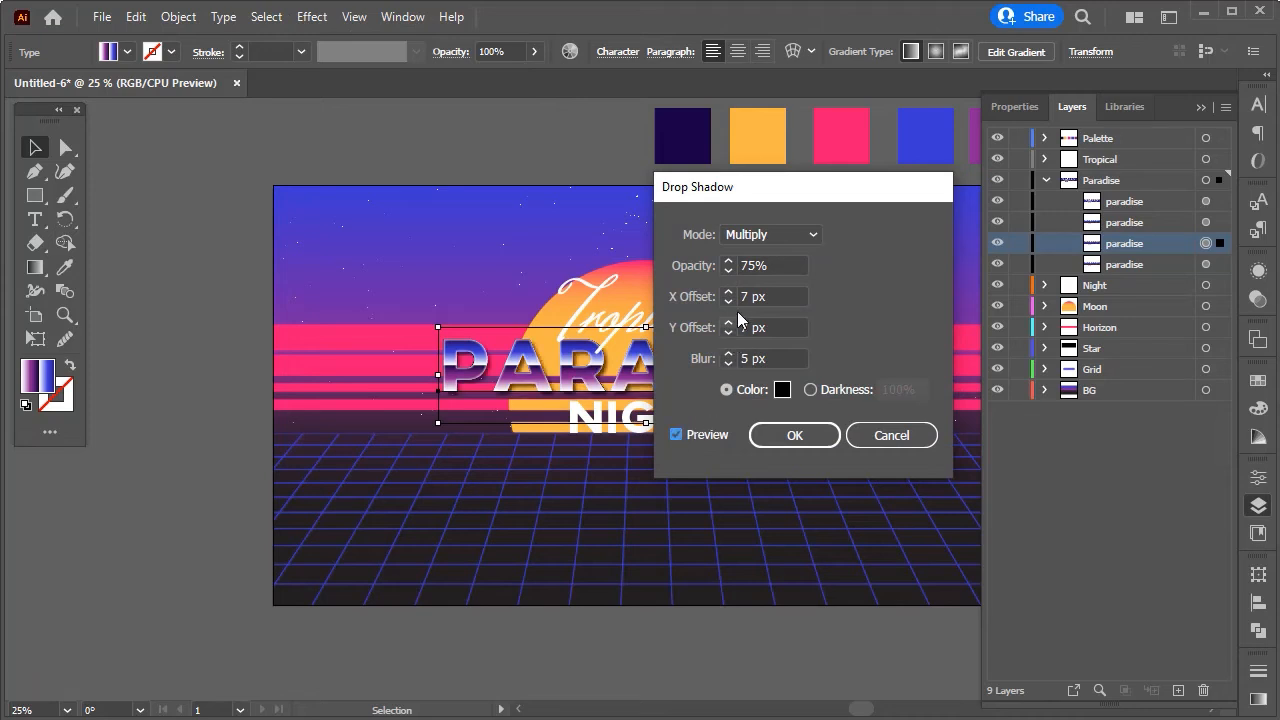
pyautogui.doubleClick(752, 266)
pyautogui.write('25')
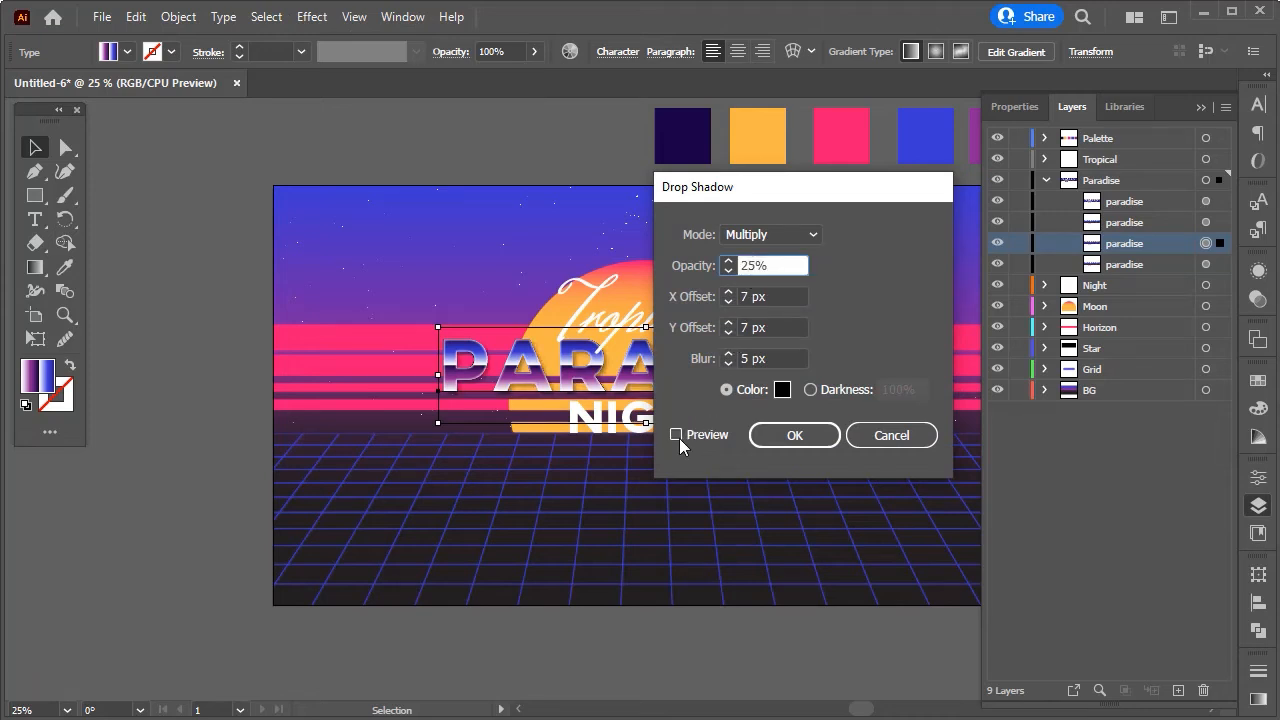
pyautogui.click(676, 435)
pyautogui.click(677, 436)
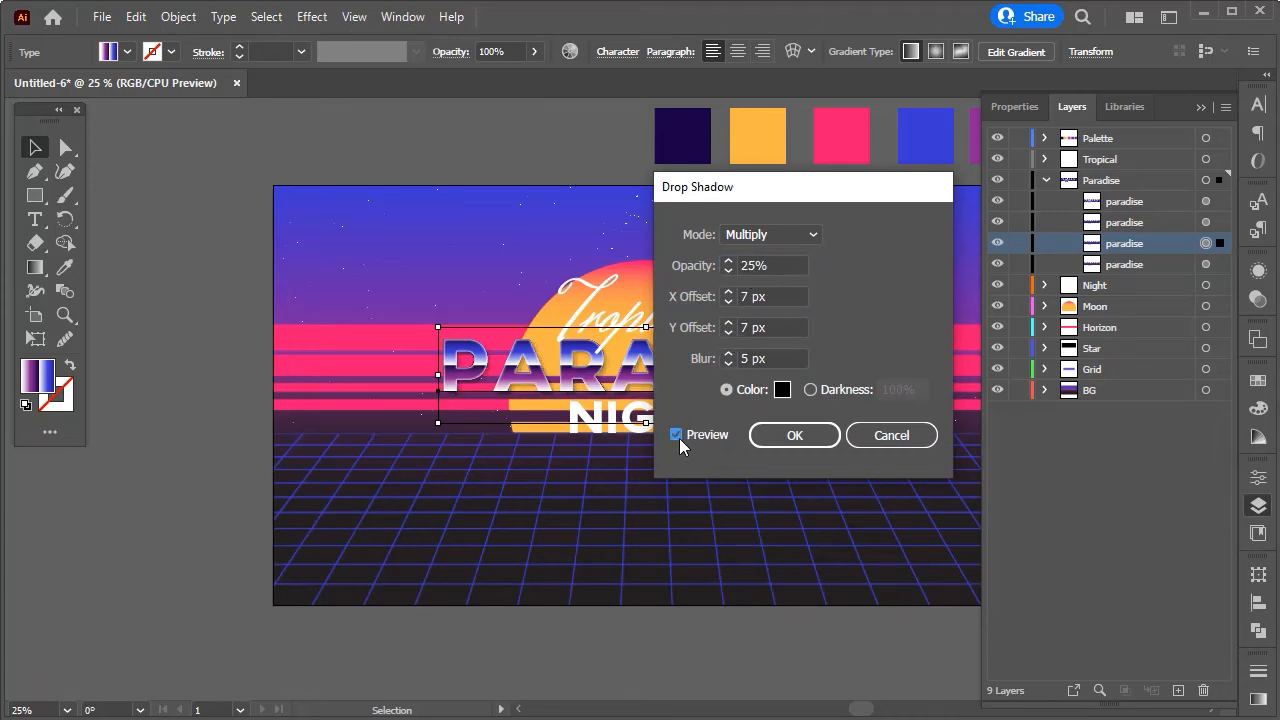
pyautogui.click(797, 436)
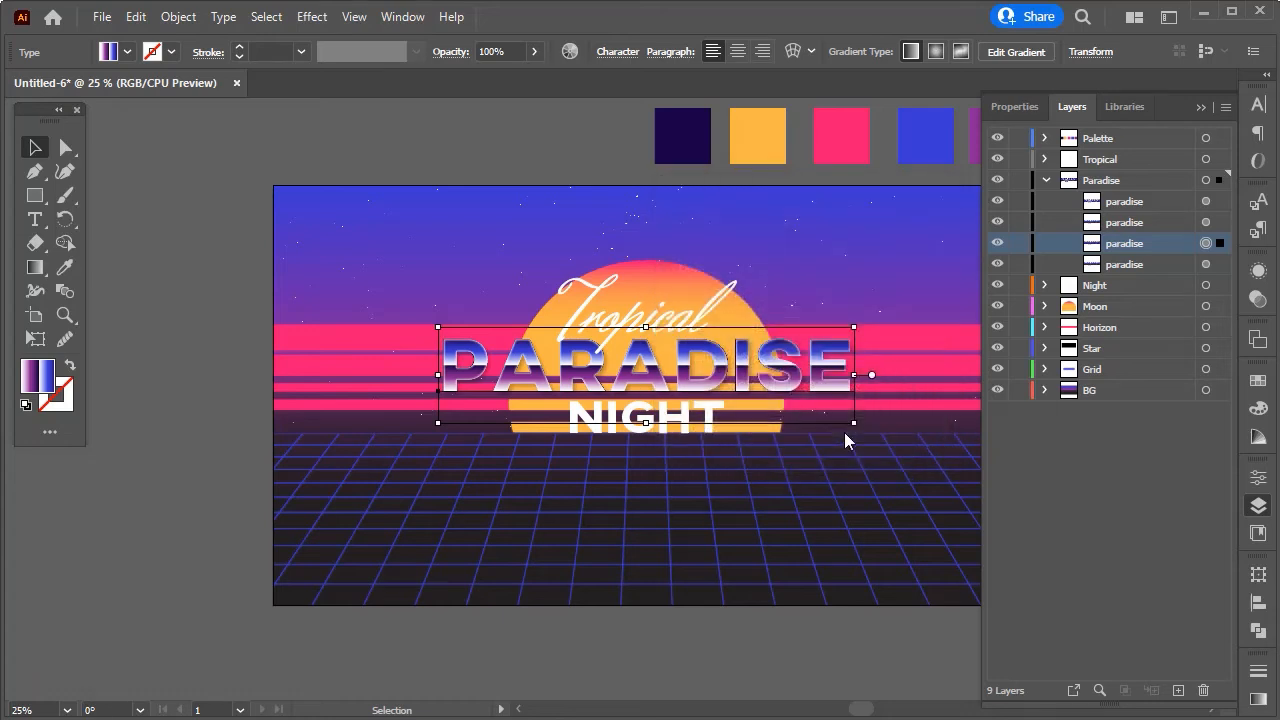
# Replace the gradient fill of the bottommost paradise copy with solid white (FFFFFF).
pyautogui.click(1206, 265)
pyautogui.click(1155, 263)
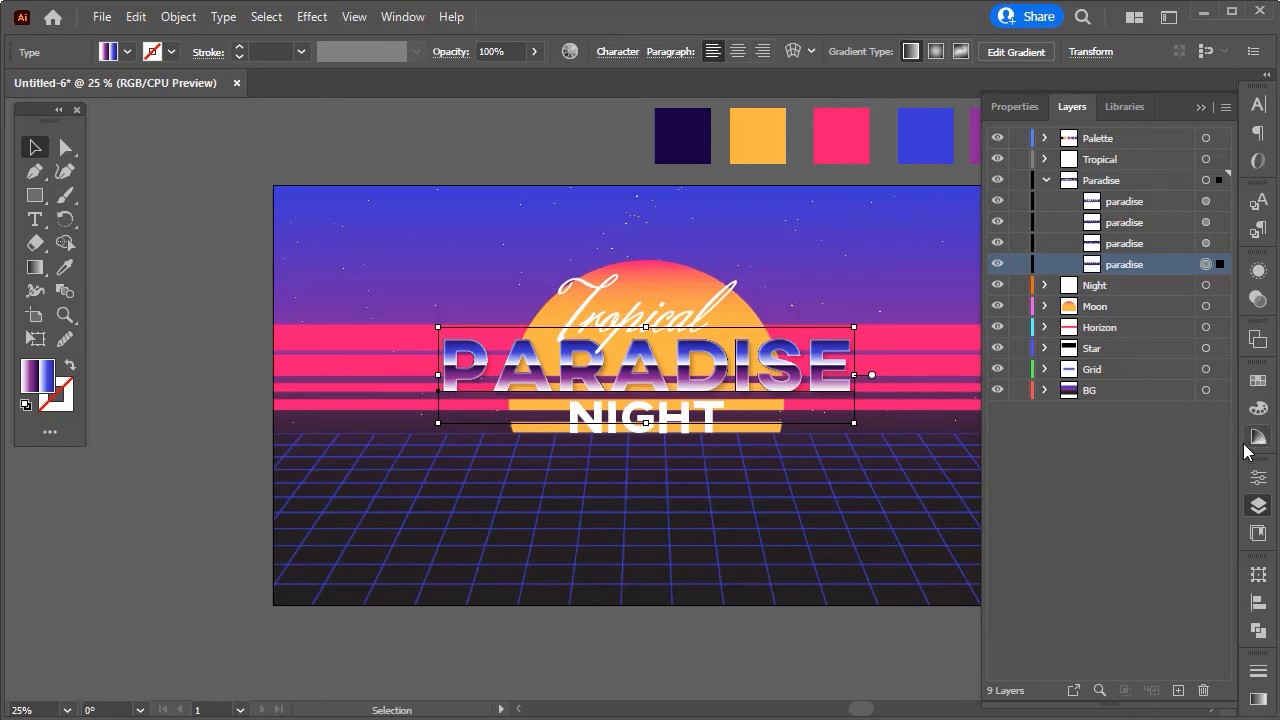
pyautogui.click(1258, 408)
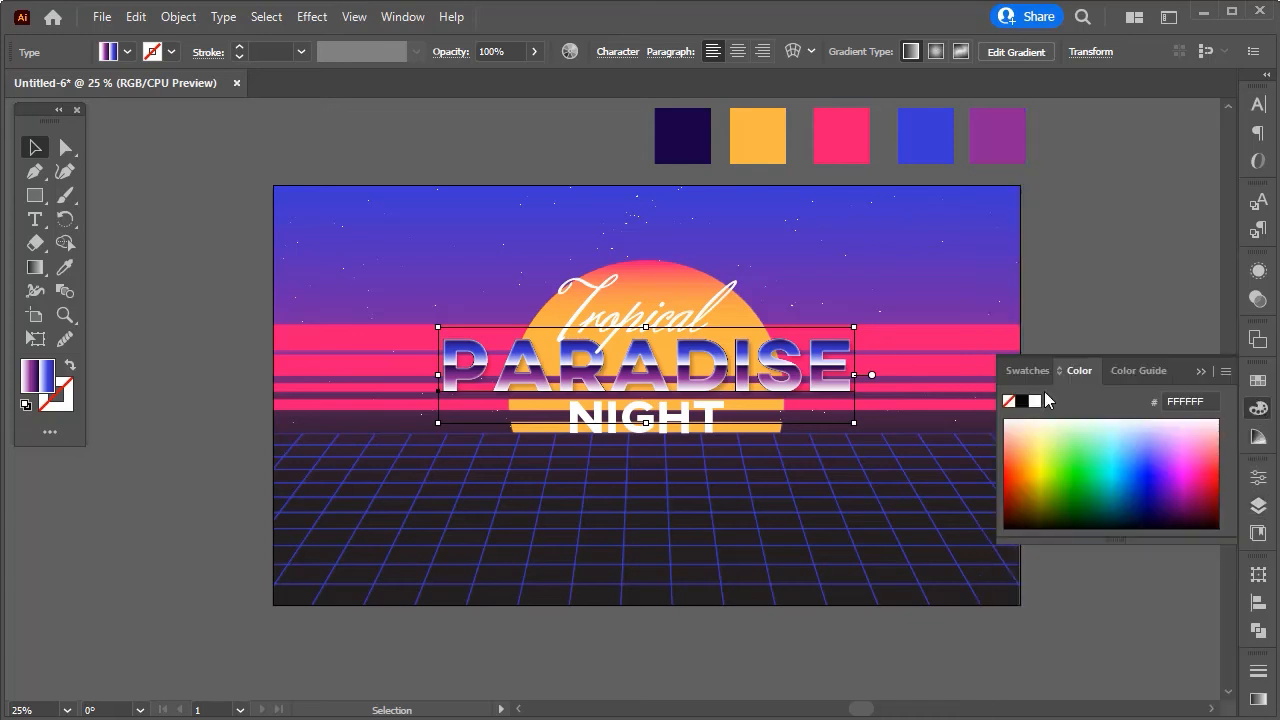
pyautogui.click(1027, 371)
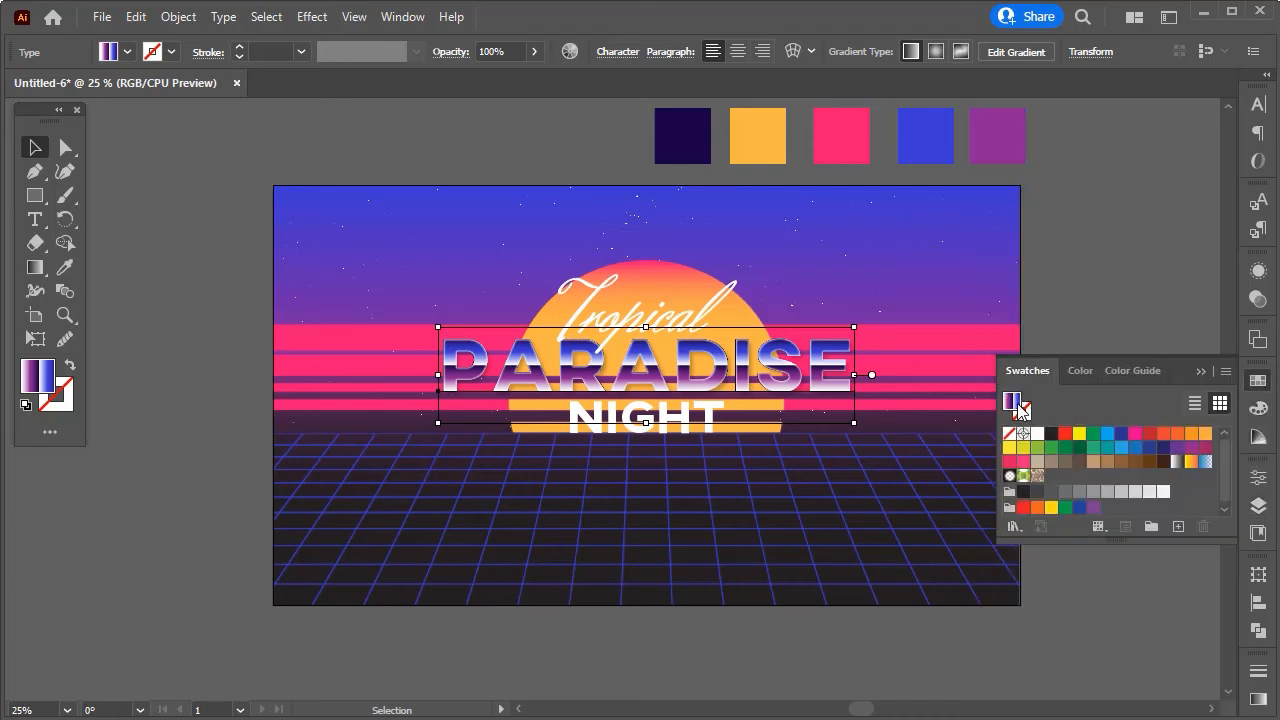
pyautogui.doubleClick(1014, 403)
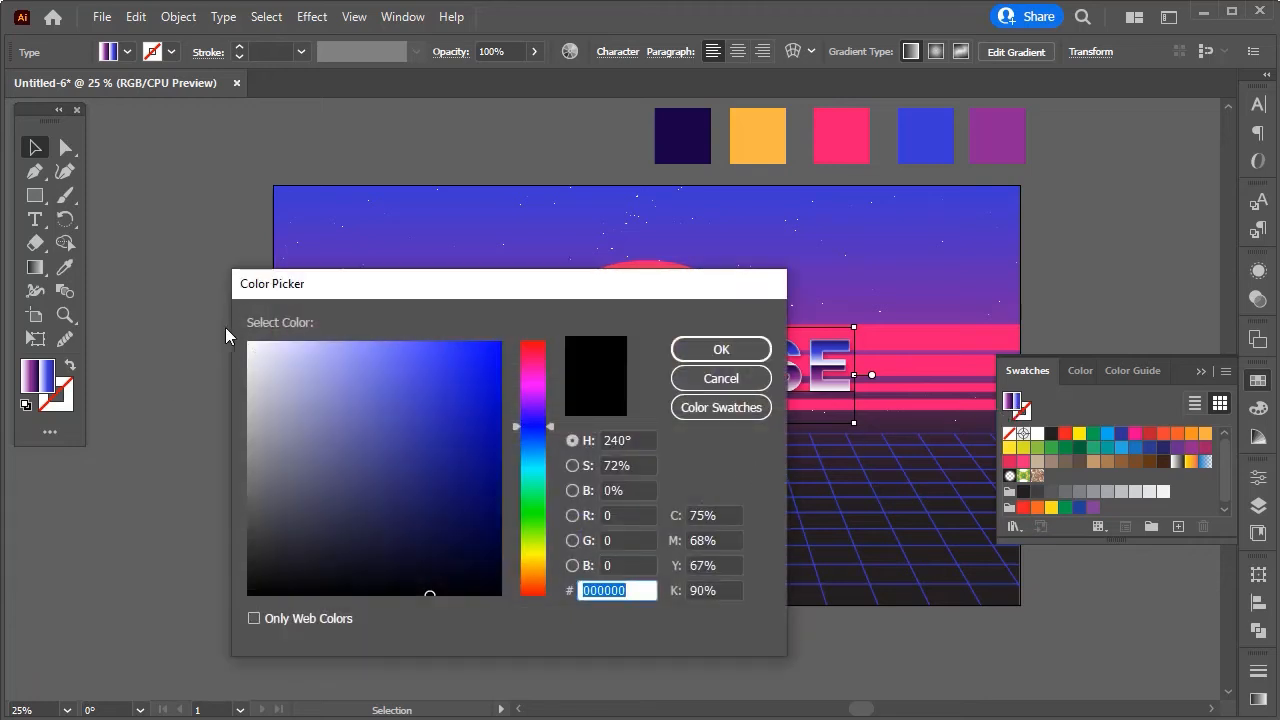
pyautogui.click(250, 344)
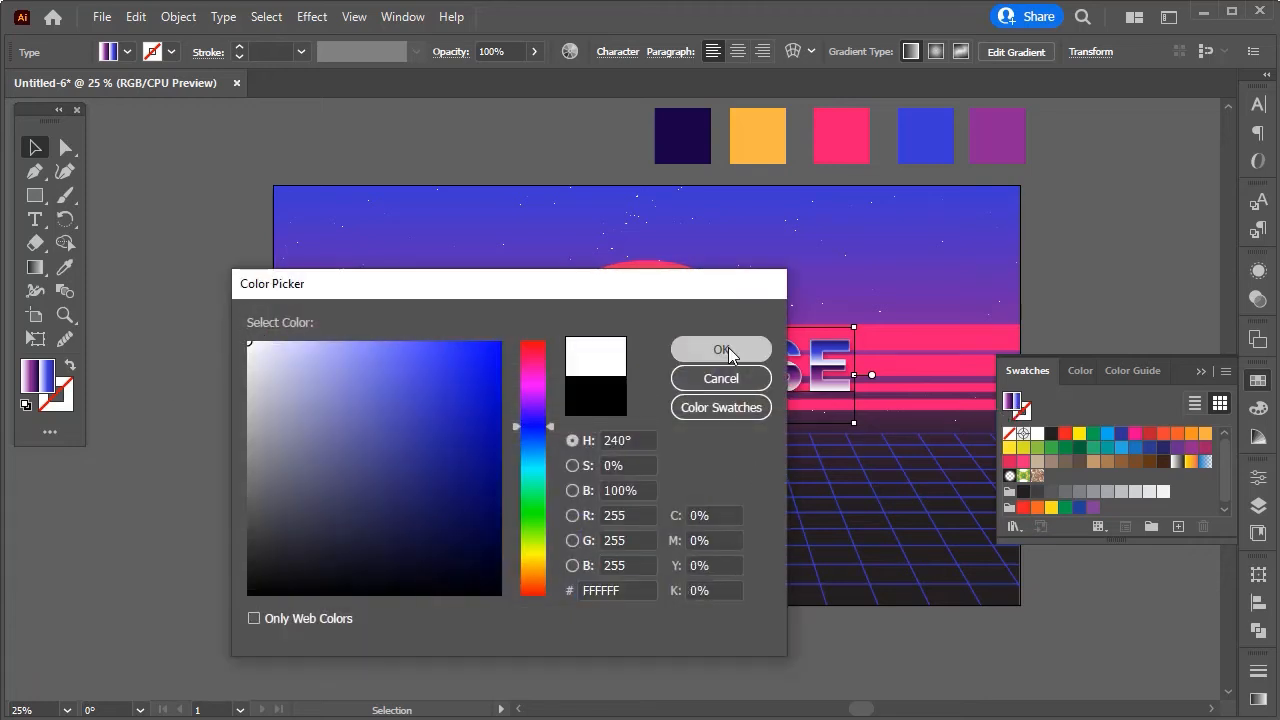
pyautogui.click(721, 349)
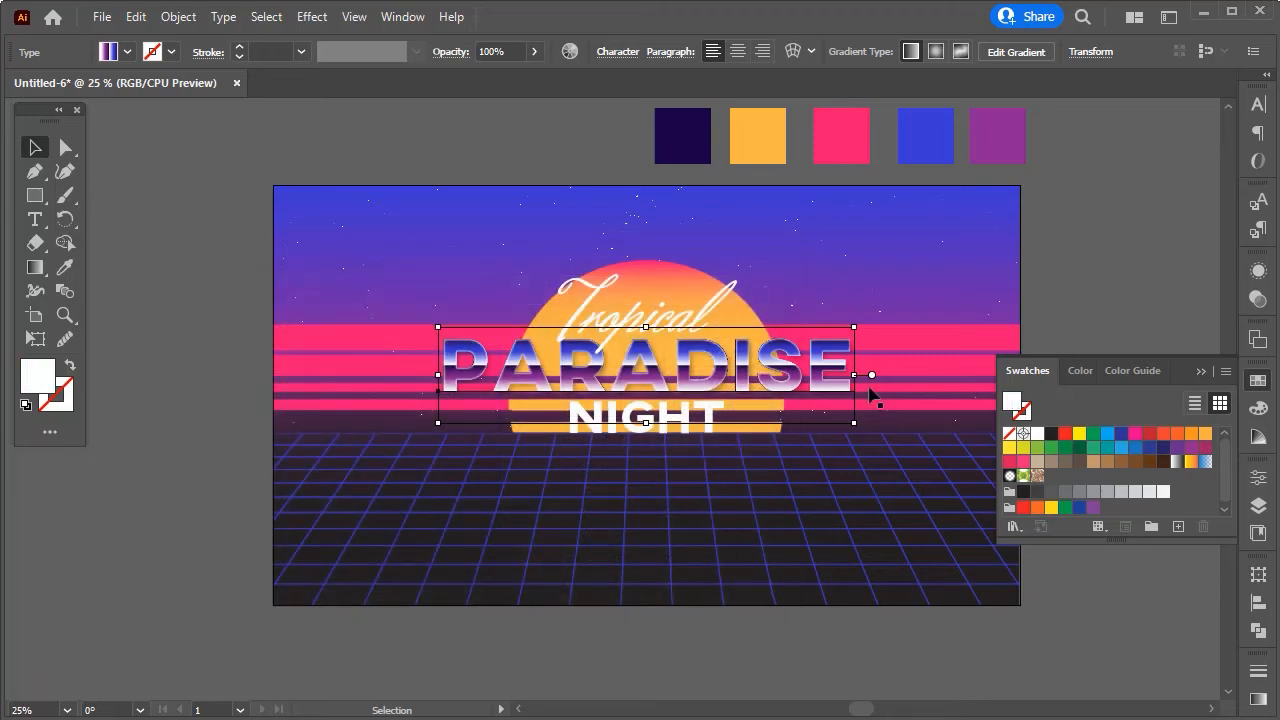
pyautogui.click(1202, 372)
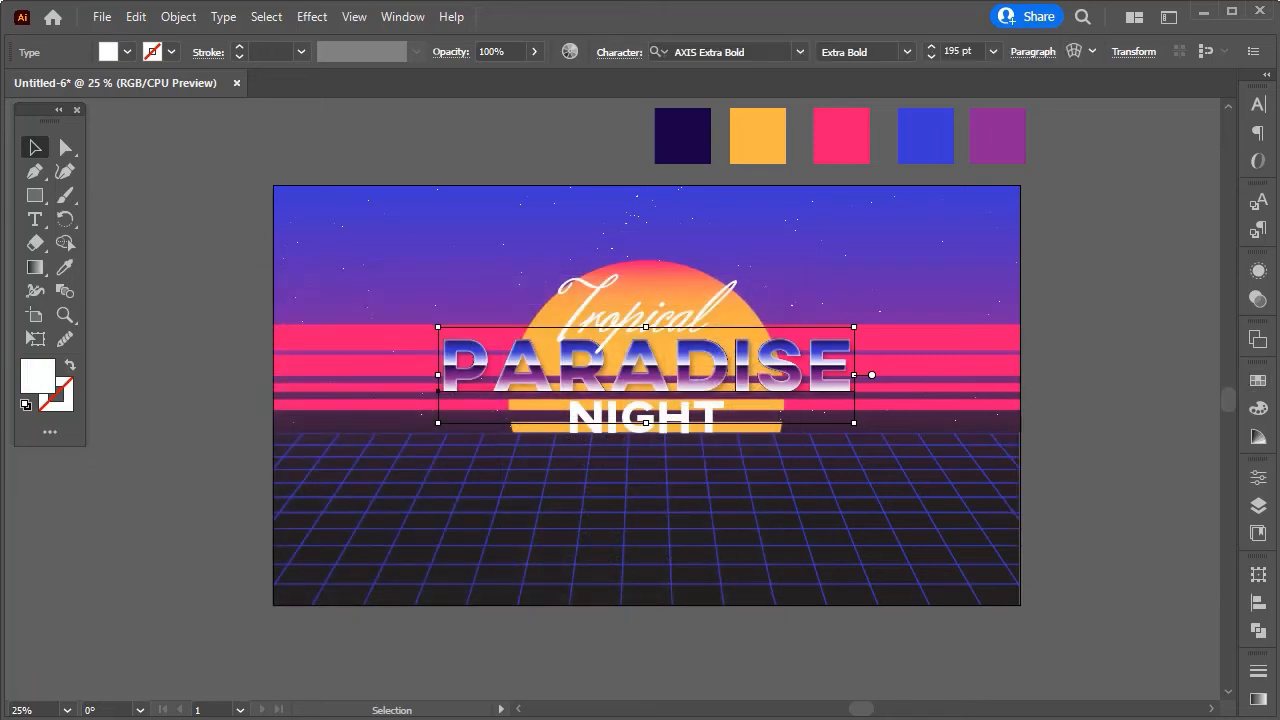
# Apply a Gaussian Blur with an 8 pixel radius to the white bottommost paradise copy, then deselect it.
pyautogui.click(313, 17)
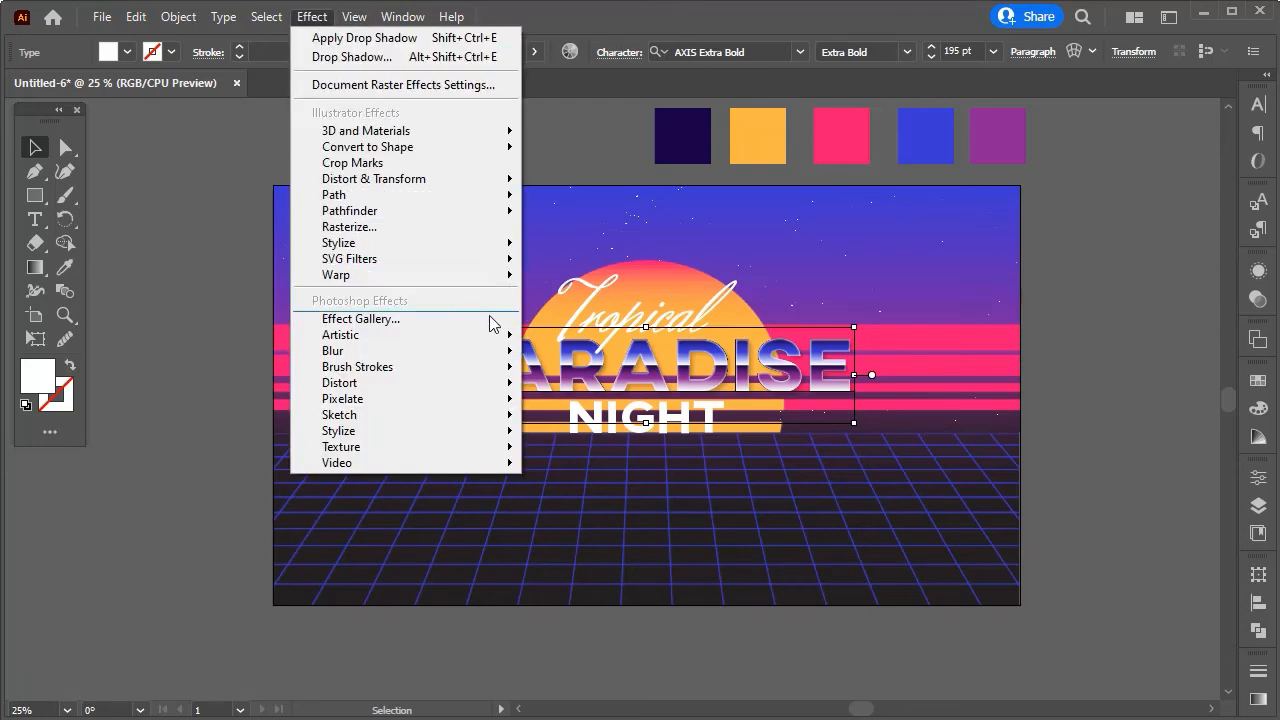
pyautogui.moveTo(503, 357)
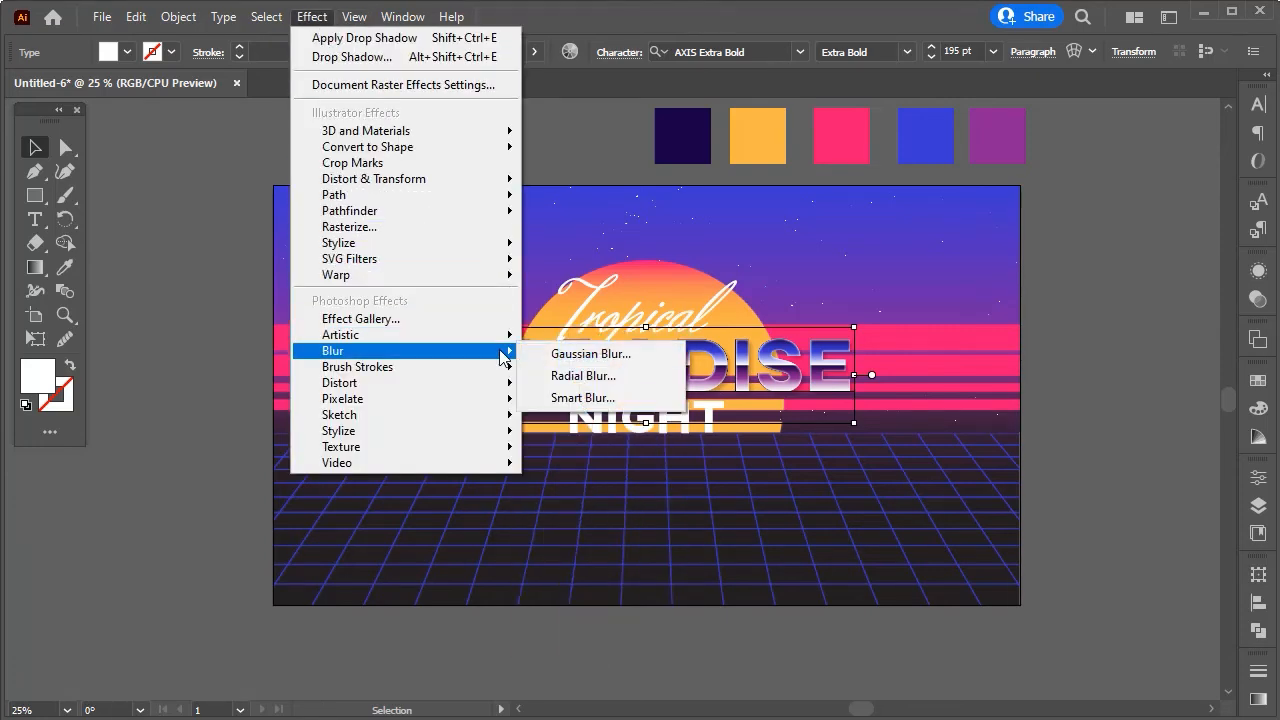
pyautogui.click(580, 356)
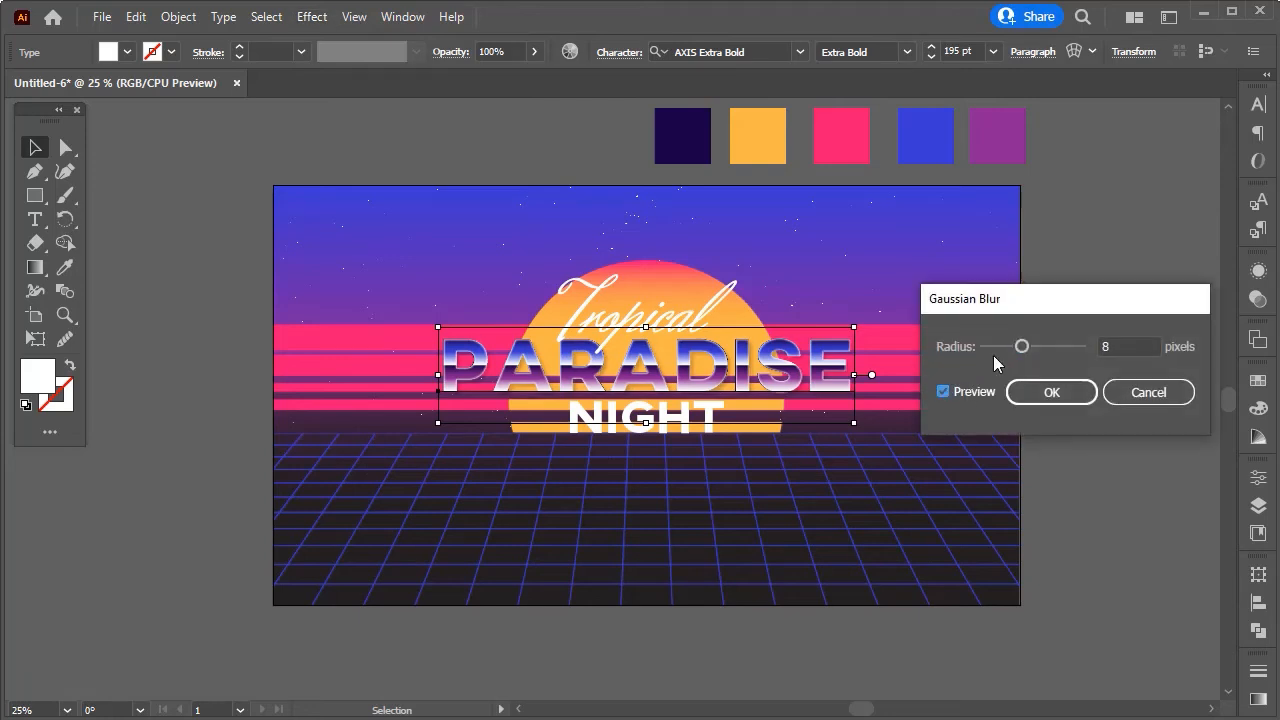
pyautogui.click(1063, 399)
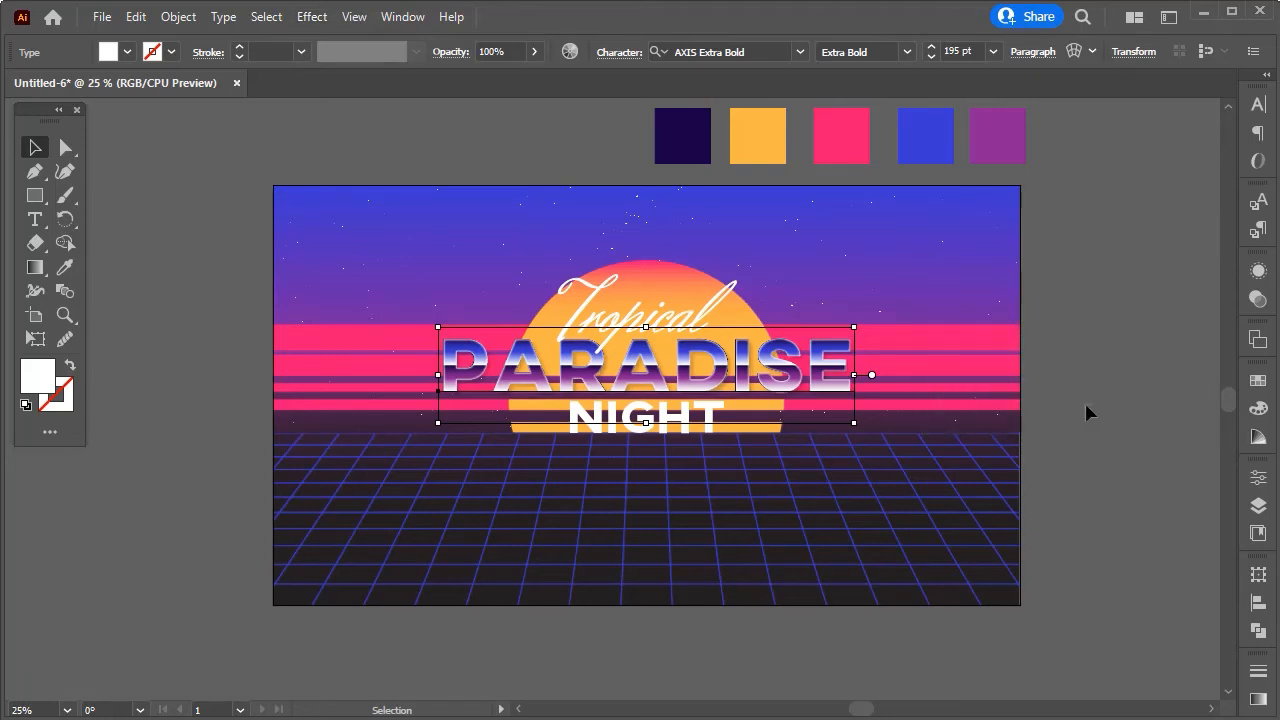
pyautogui.click(1088, 405)
# Examine the glow and shadow around the Paradise lettering up close and against the whole artwork.
pyautogui.scroll(-1, 757, 506)
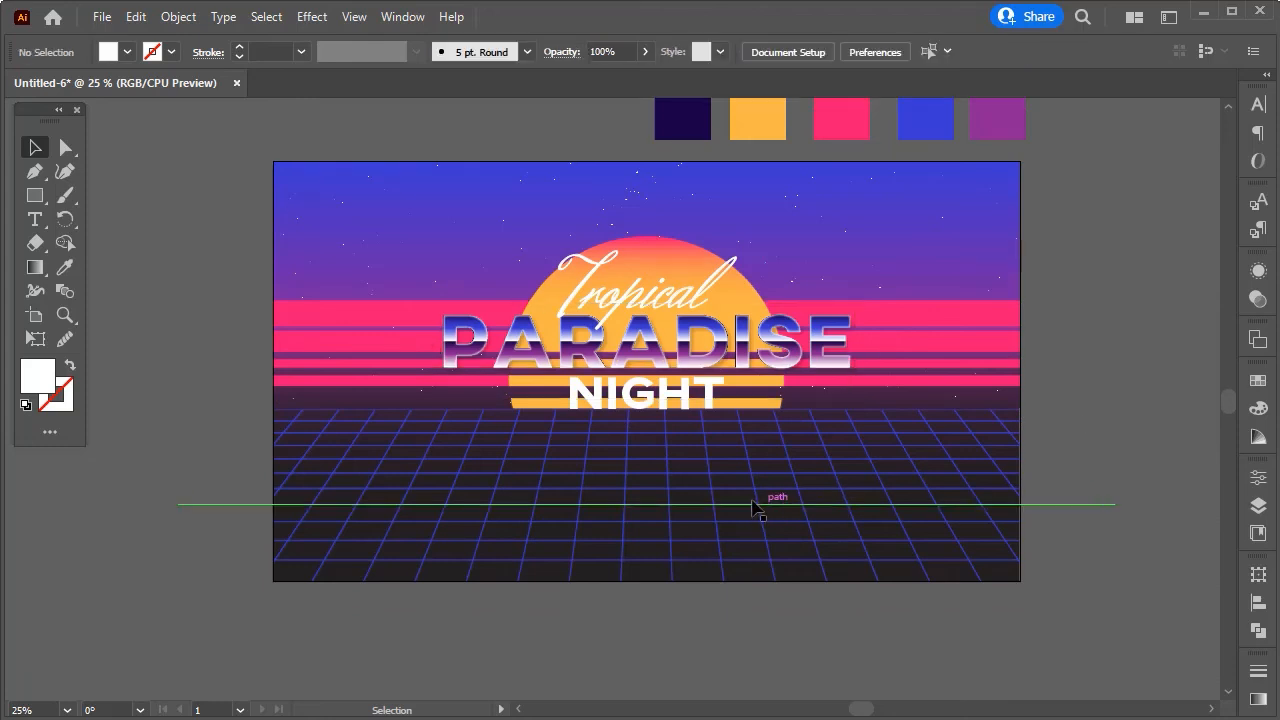
pyautogui.scroll(1, 757, 507)
pyautogui.scroll(1, 745, 498)
pyautogui.scroll(-1, 580, 414)
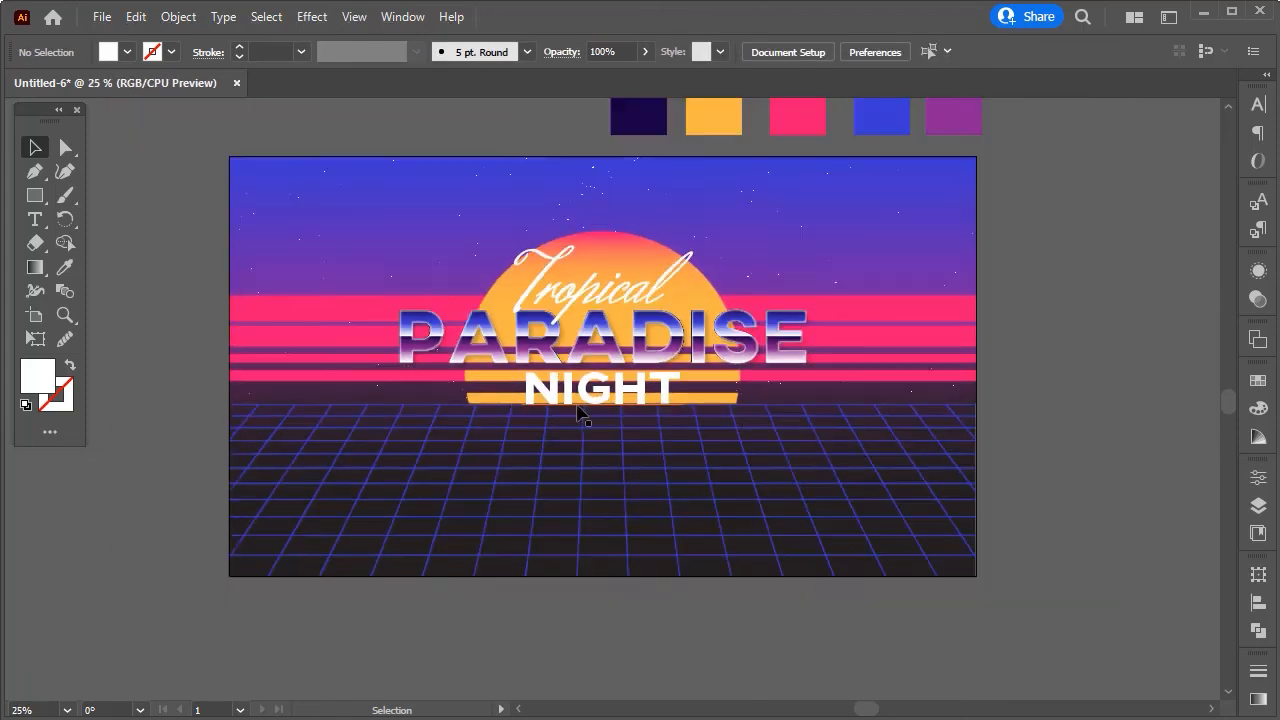
pyautogui.hscroll(-3, 525, 395)
pyautogui.scroll(1, 509, 394)
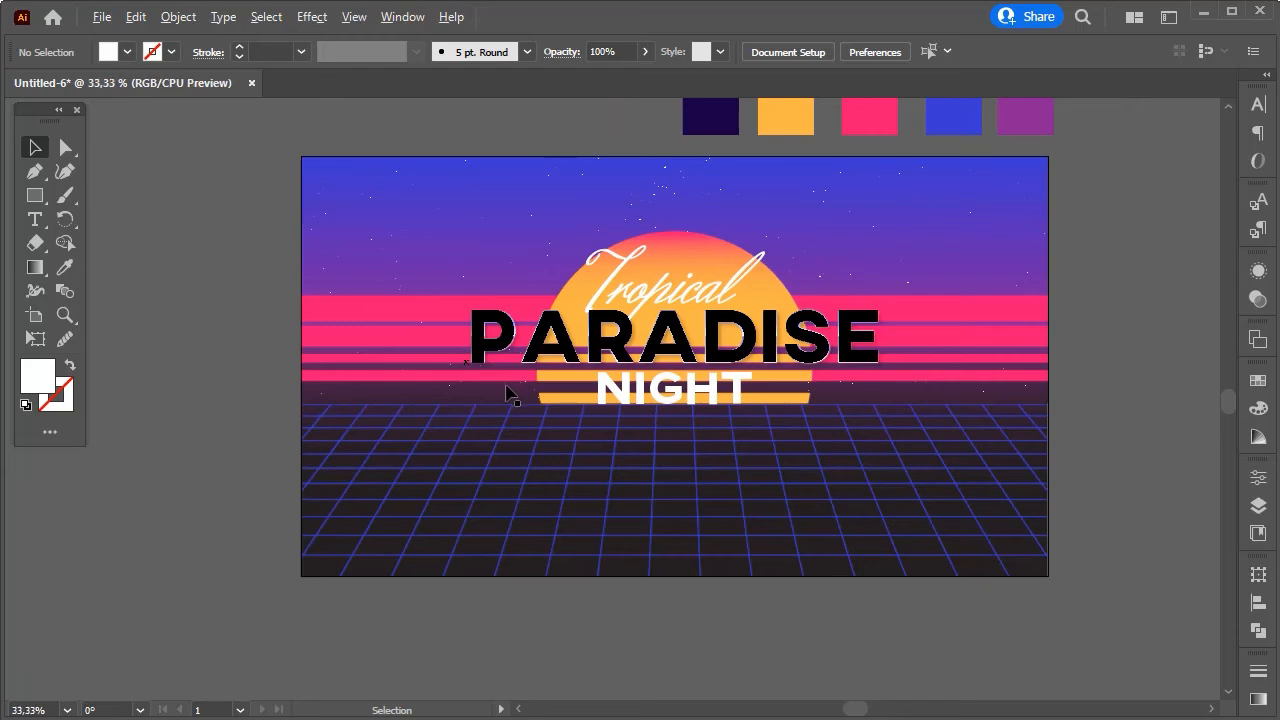
pyautogui.scroll(2, 277, 420)
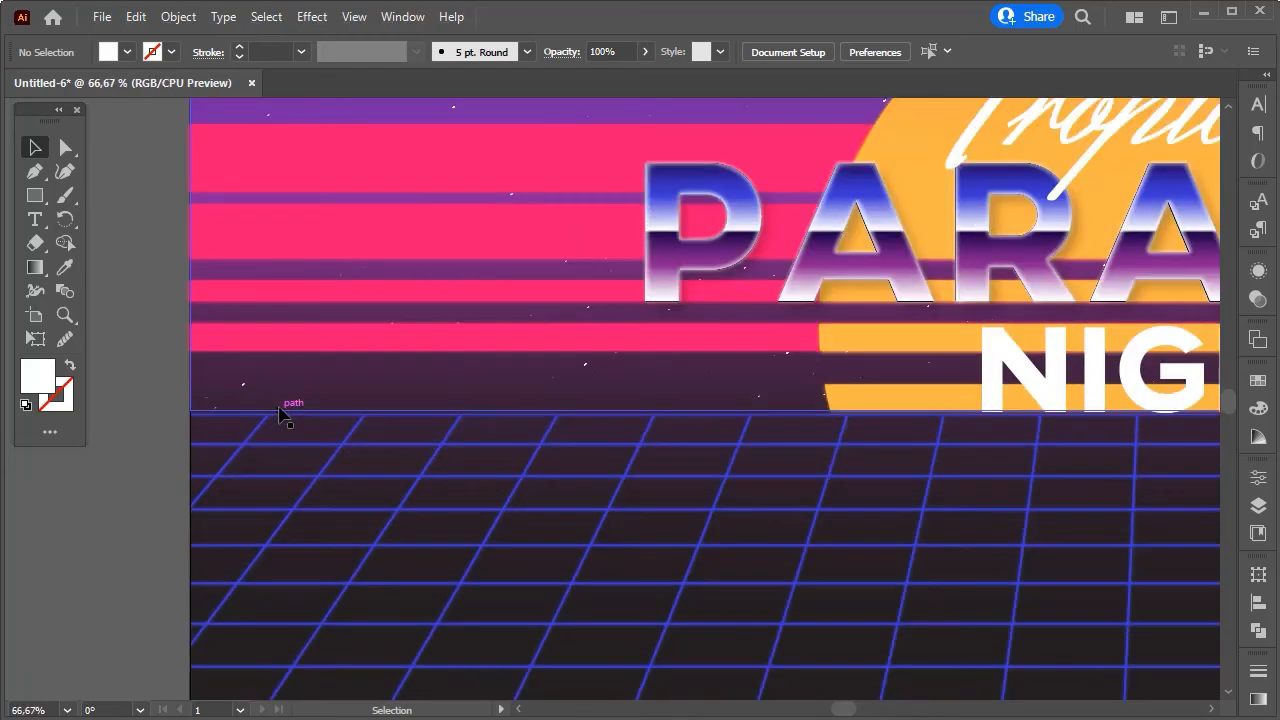
pyautogui.scroll(1, 280, 414)
pyautogui.scroll(1, 280, 414)
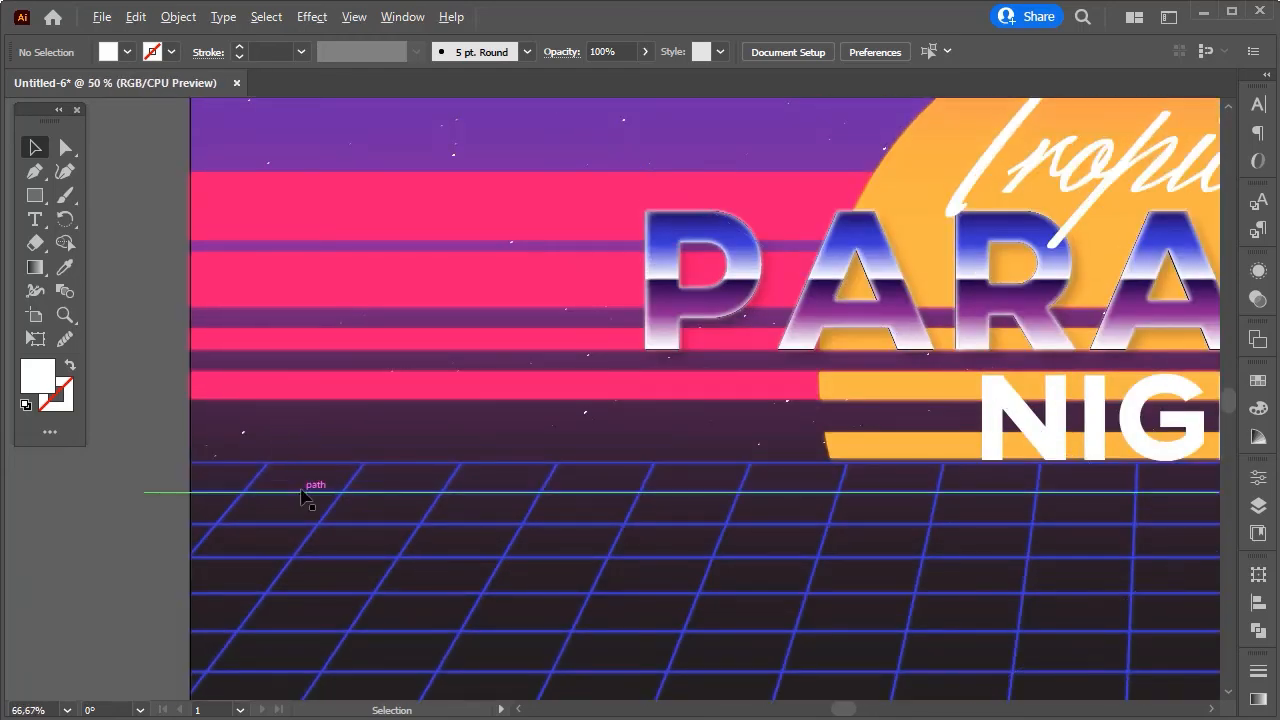
pyautogui.scroll(-1, 303, 495)
pyautogui.scroll(-1, 303, 495)
pyautogui.scroll(-2, 971, 577)
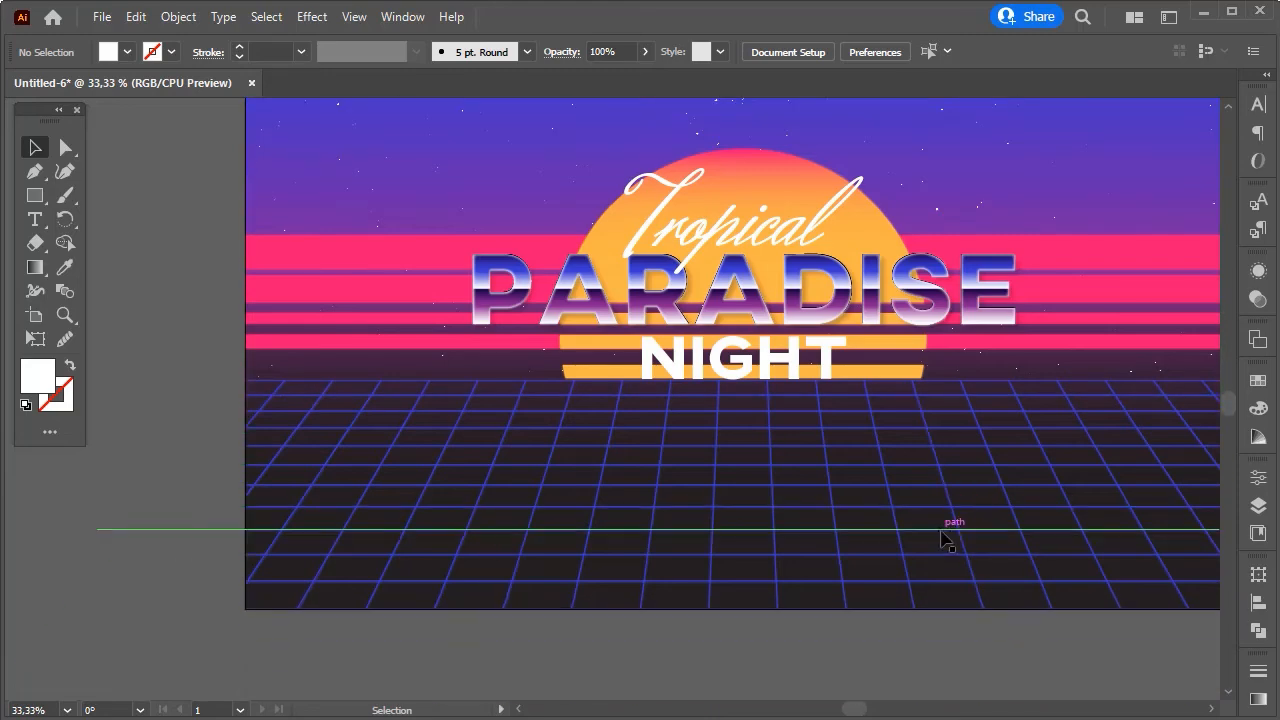
# Add another Gaussian Blur instance to the white bottommost copy in the Paradise layer.
pyautogui.click(1258, 506)
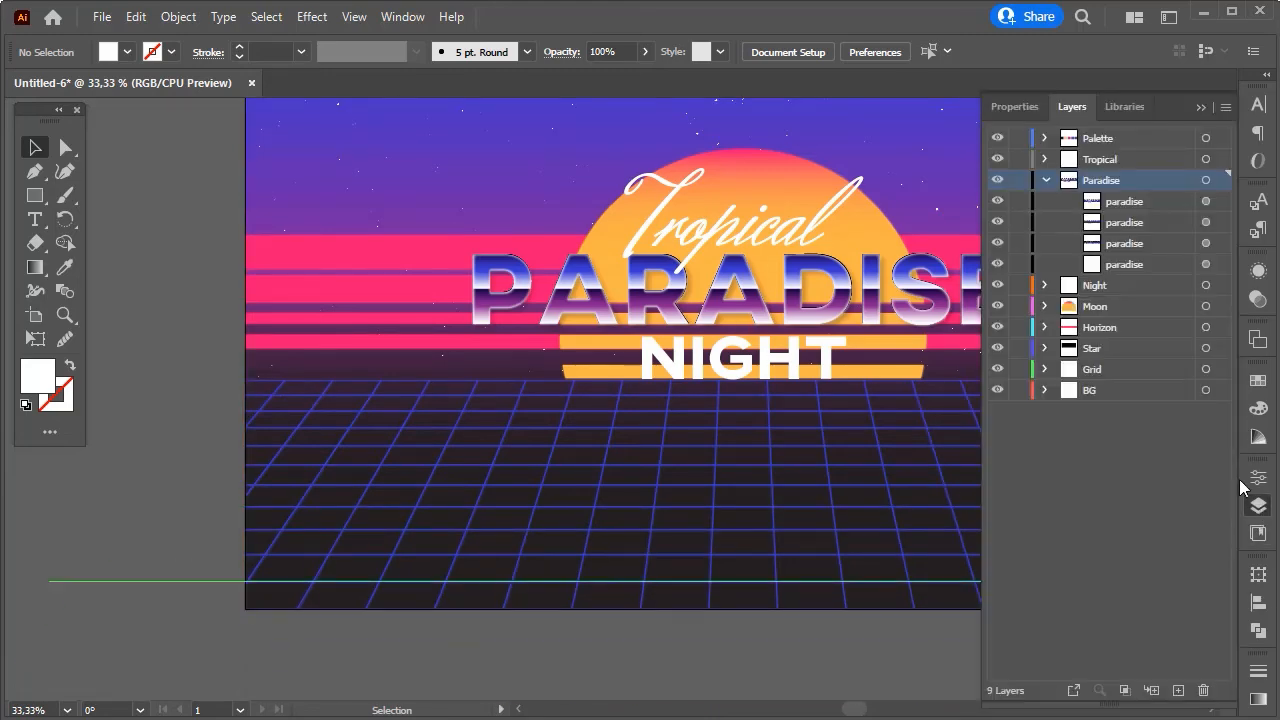
pyautogui.click(1206, 264)
pyautogui.scroll(-2, 366, 368)
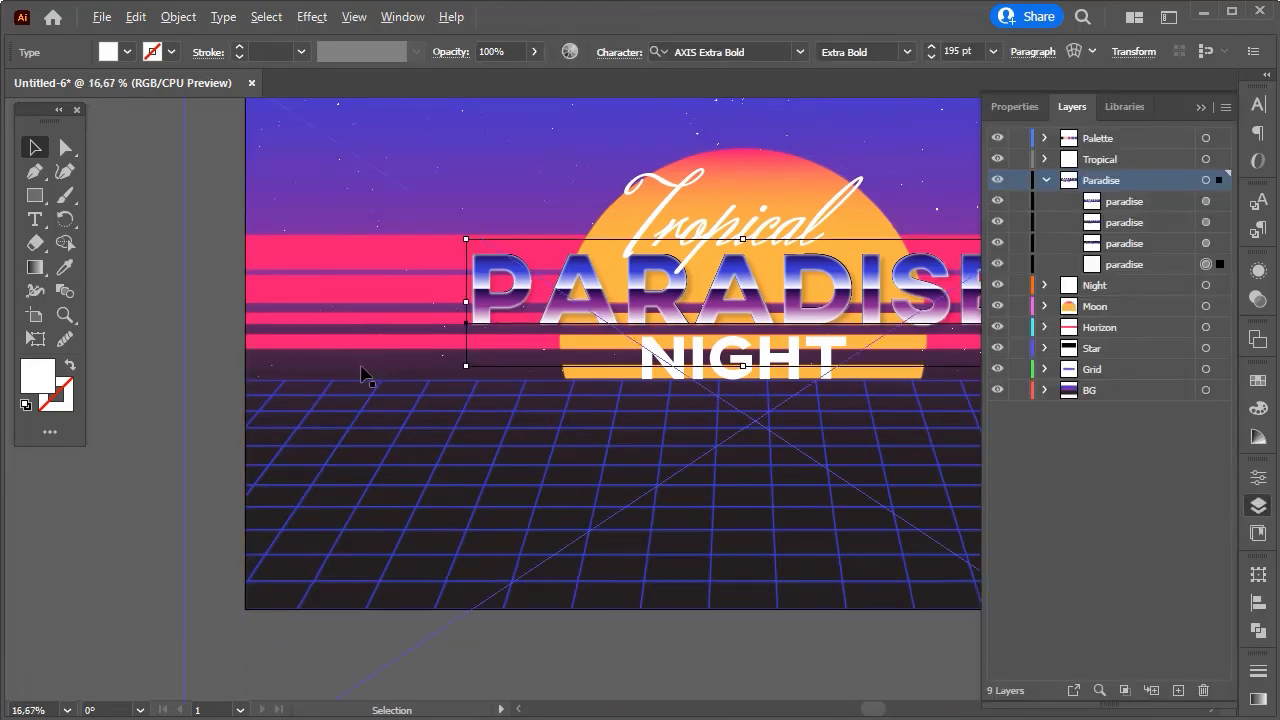
pyautogui.scroll(1, 451, 373)
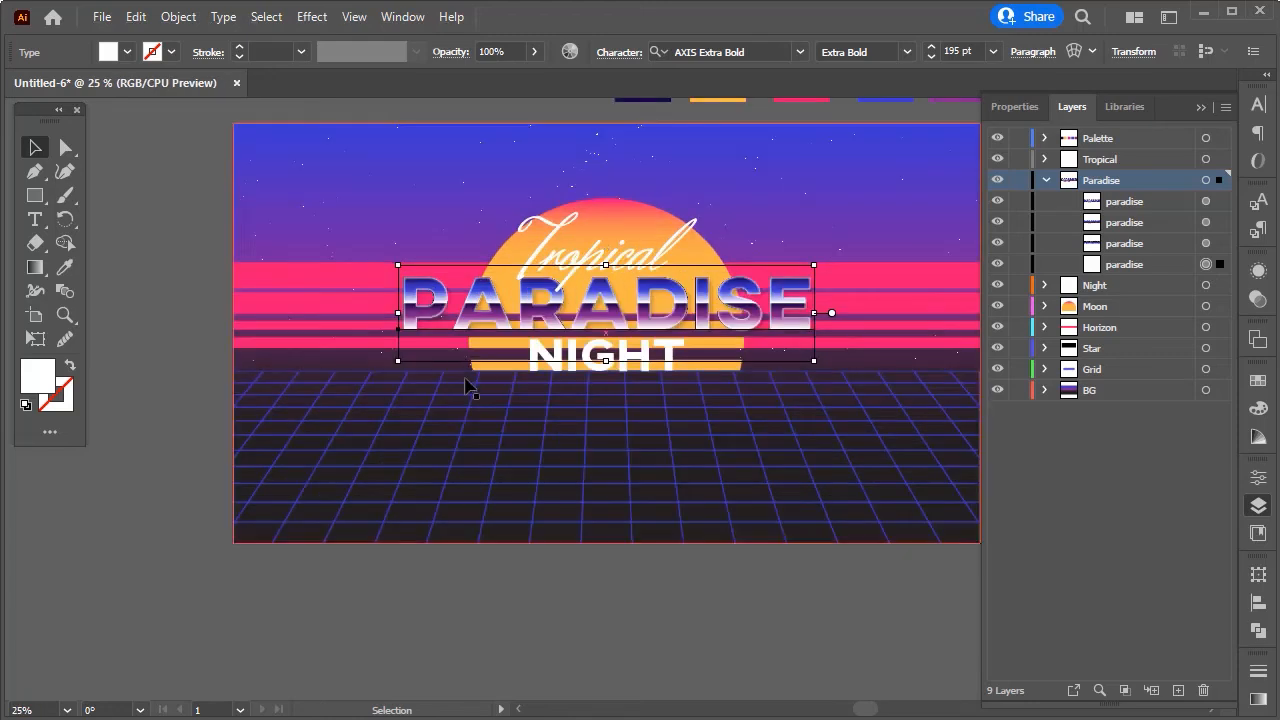
pyautogui.scroll(1, 560, 420)
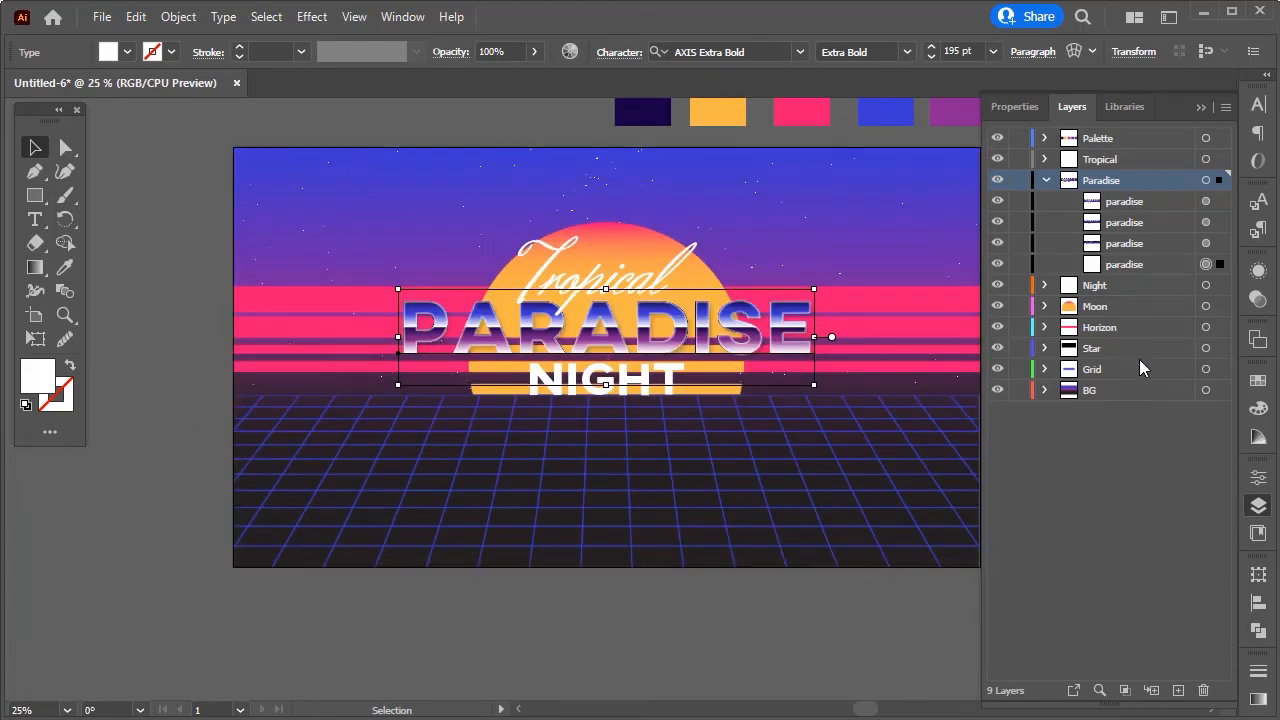
pyautogui.click(1146, 268)
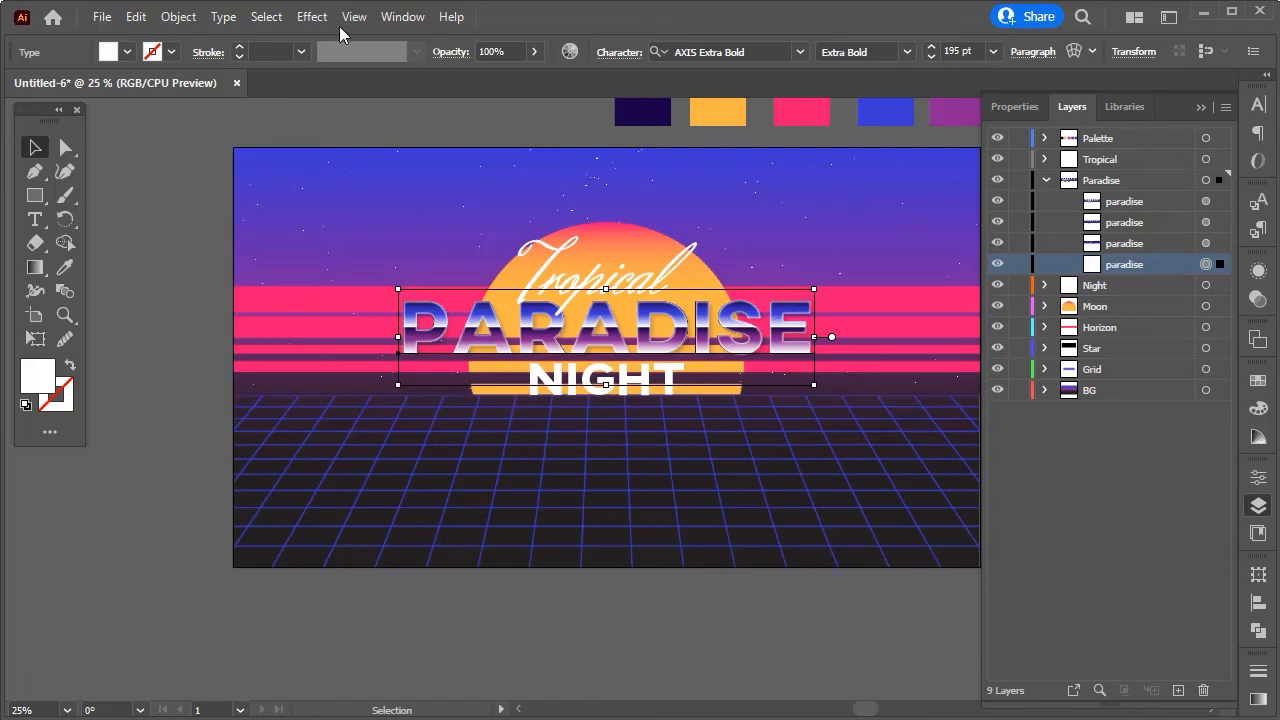
pyautogui.click(315, 17)
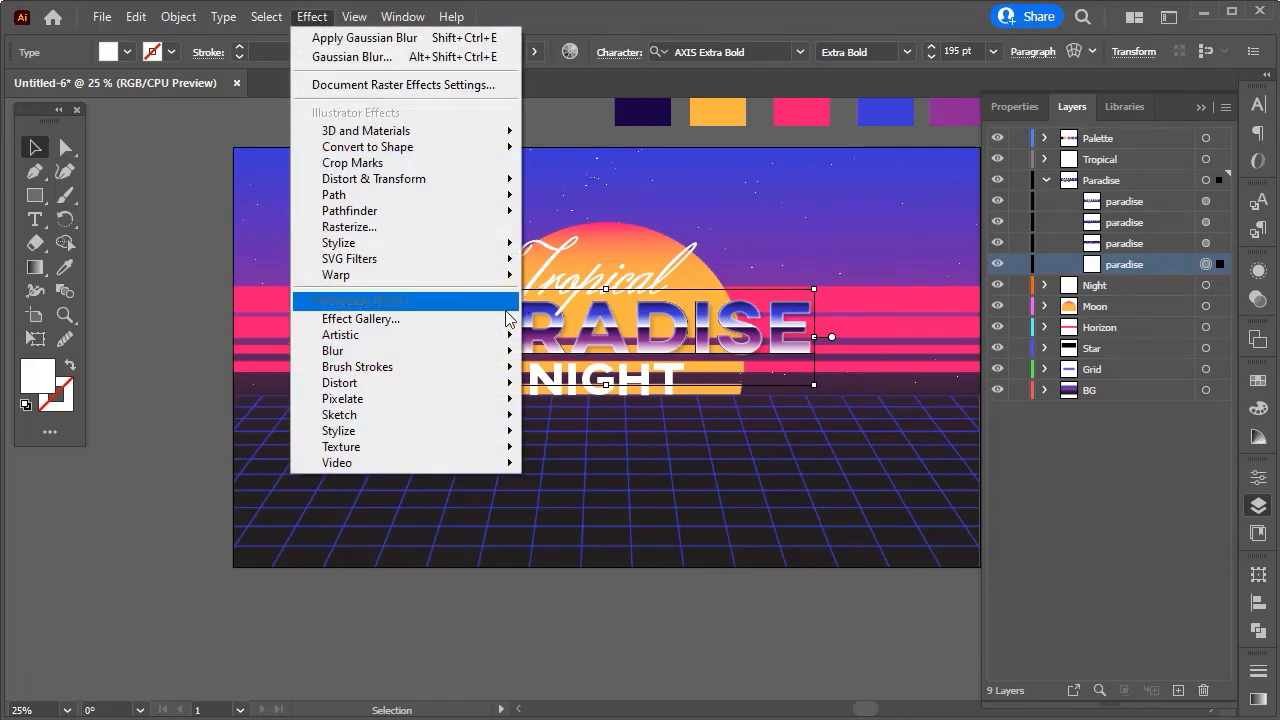
pyautogui.moveTo(490, 351)
pyautogui.click(546, 354)
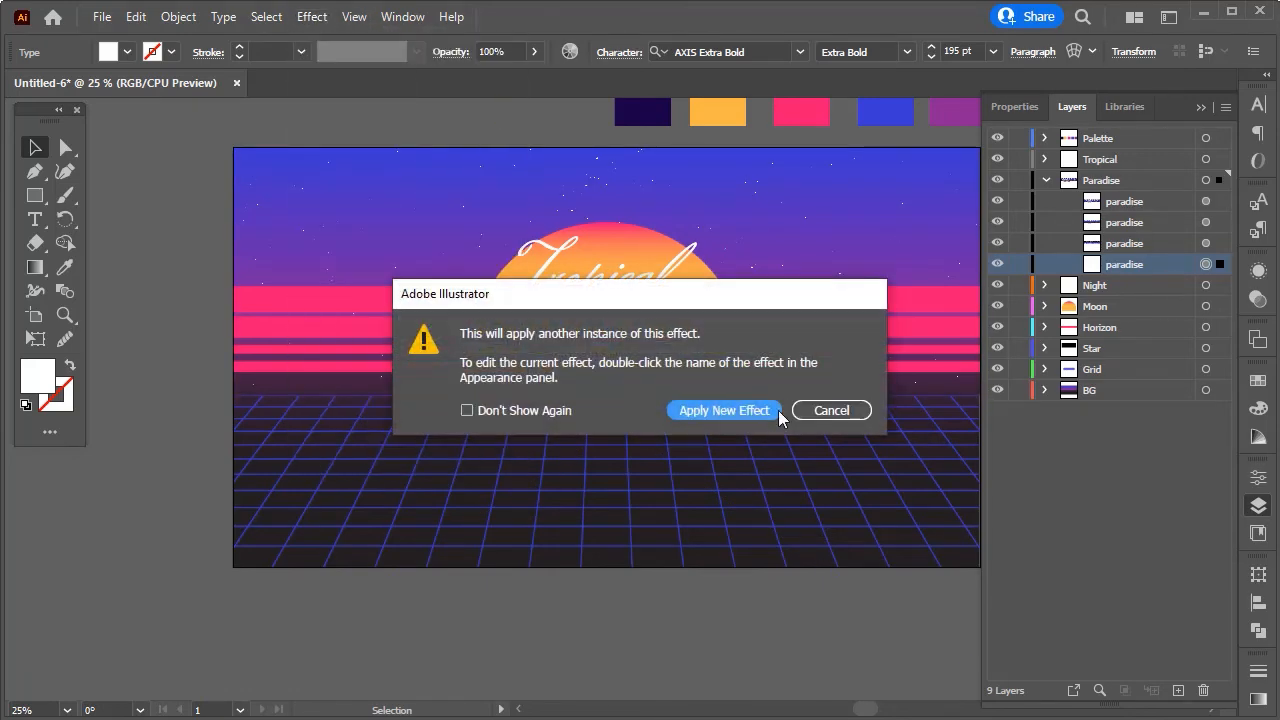
pyautogui.click(733, 409)
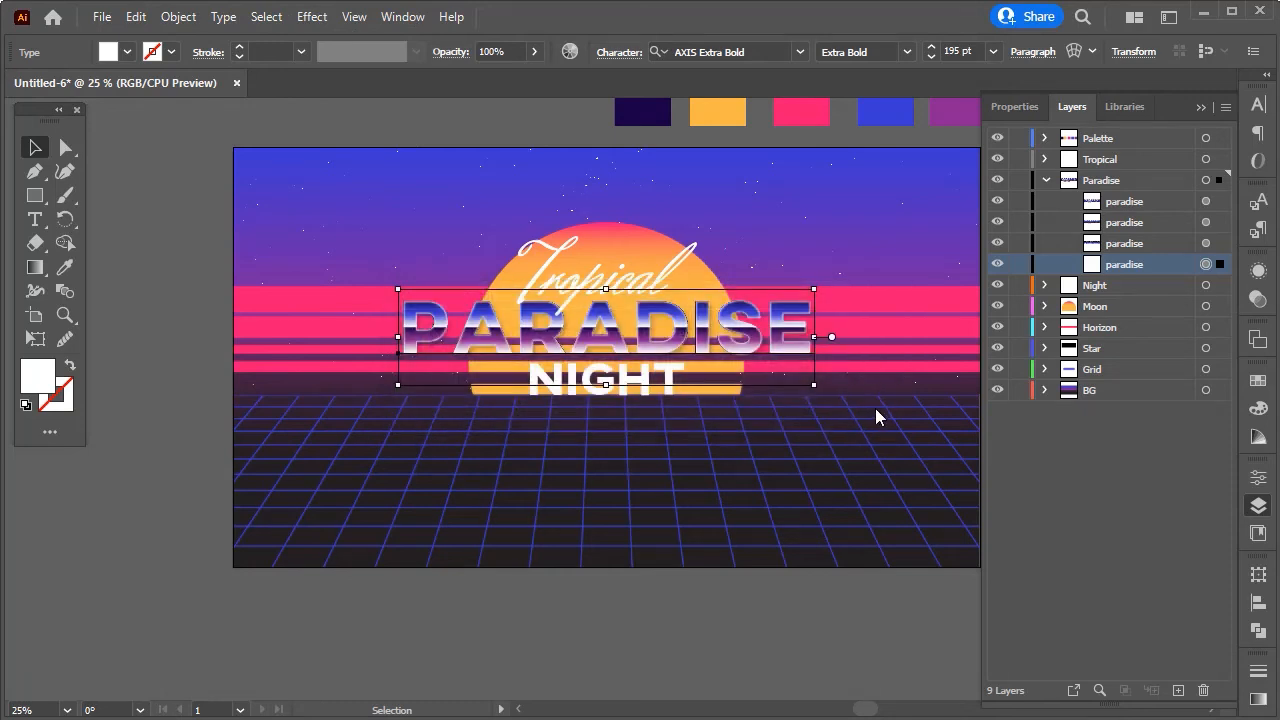
# Set the additional Gaussian Blur's radius to 17 pixels and apply it, then collapse the Paradise layer and deselect the artwork.
pyautogui.click(943, 392)
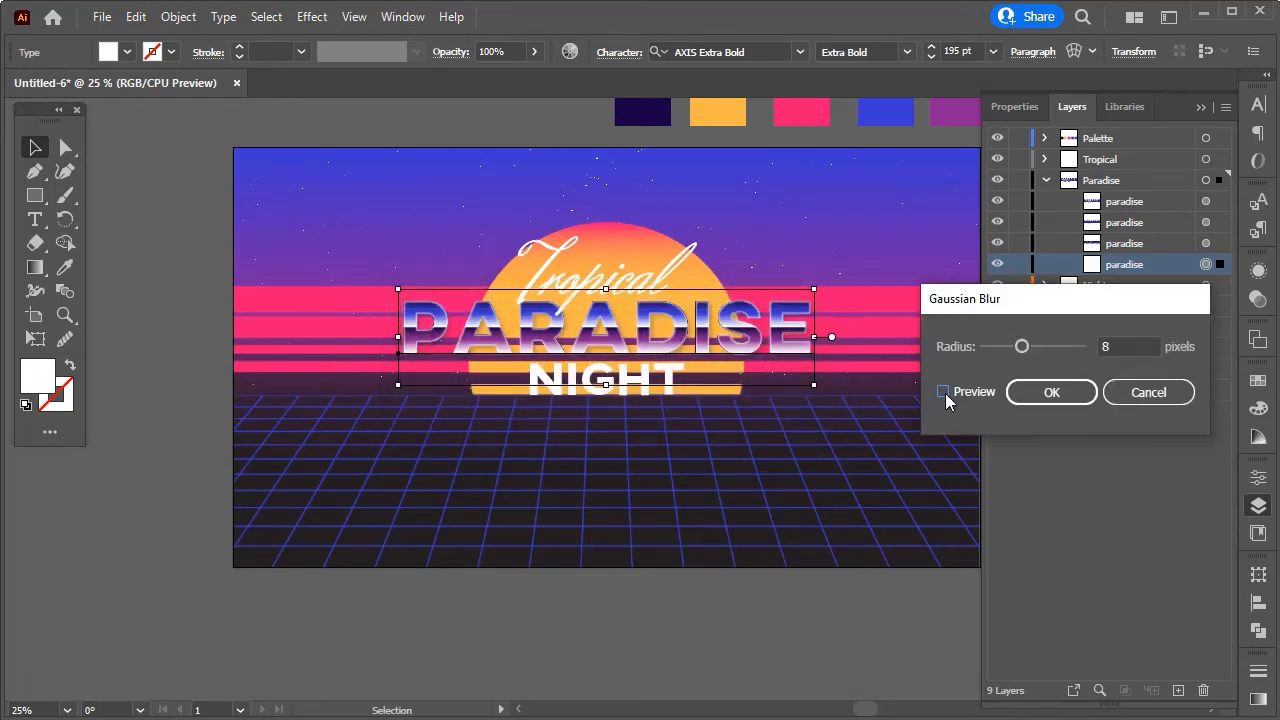
pyautogui.moveTo(1022, 346); pyautogui.dragTo(1045, 347)
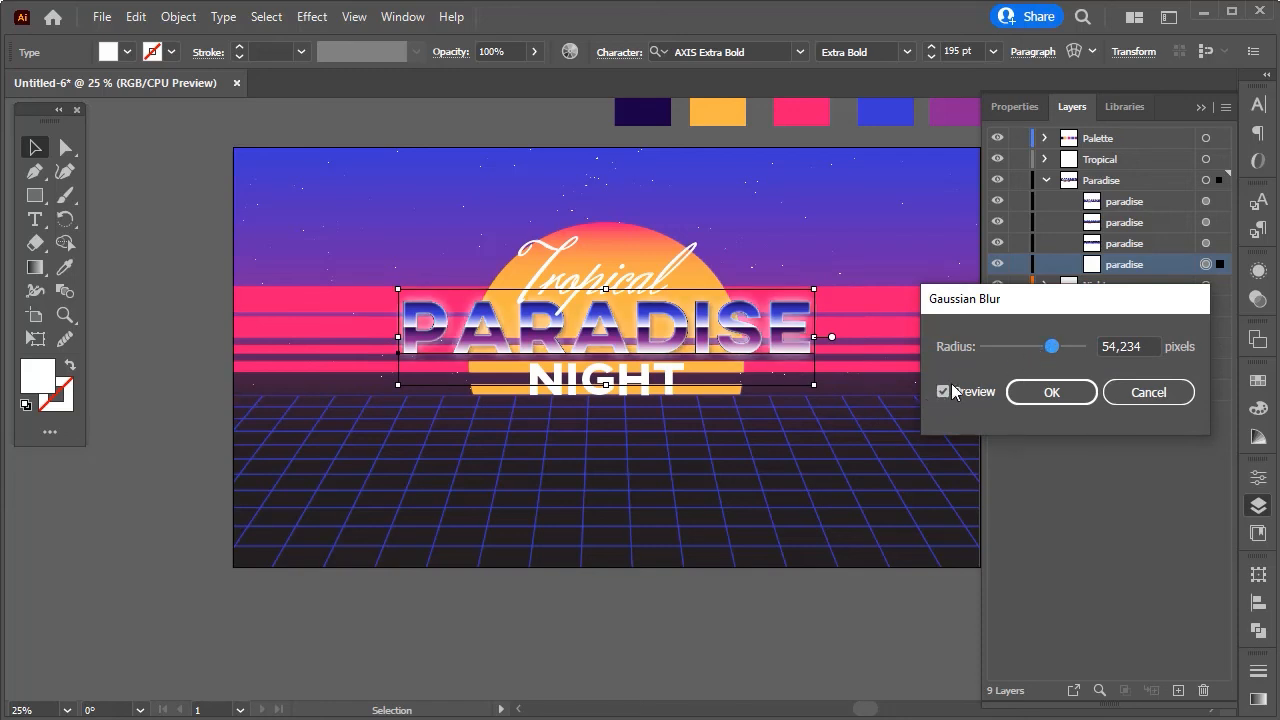
pyautogui.click(1038, 347)
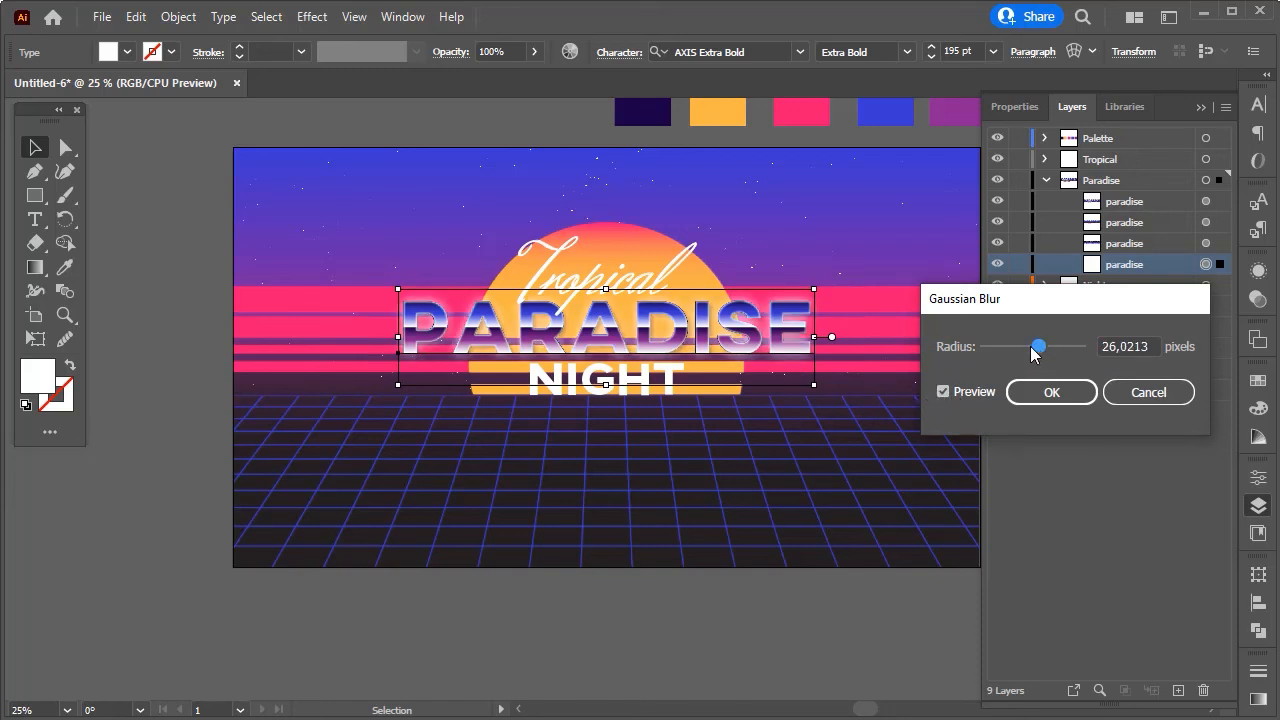
pyautogui.click(942, 392)
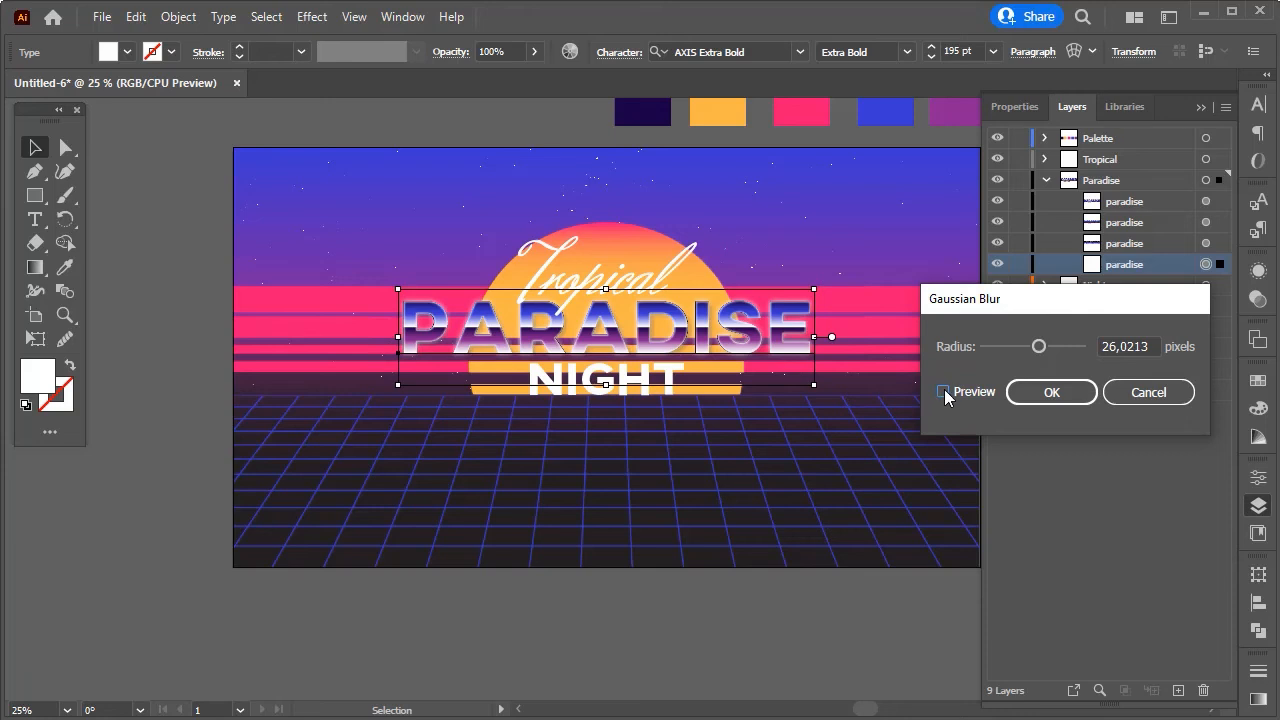
pyautogui.moveTo(1158, 346); pyautogui.dragTo(1068, 342)
pyautogui.write('1')
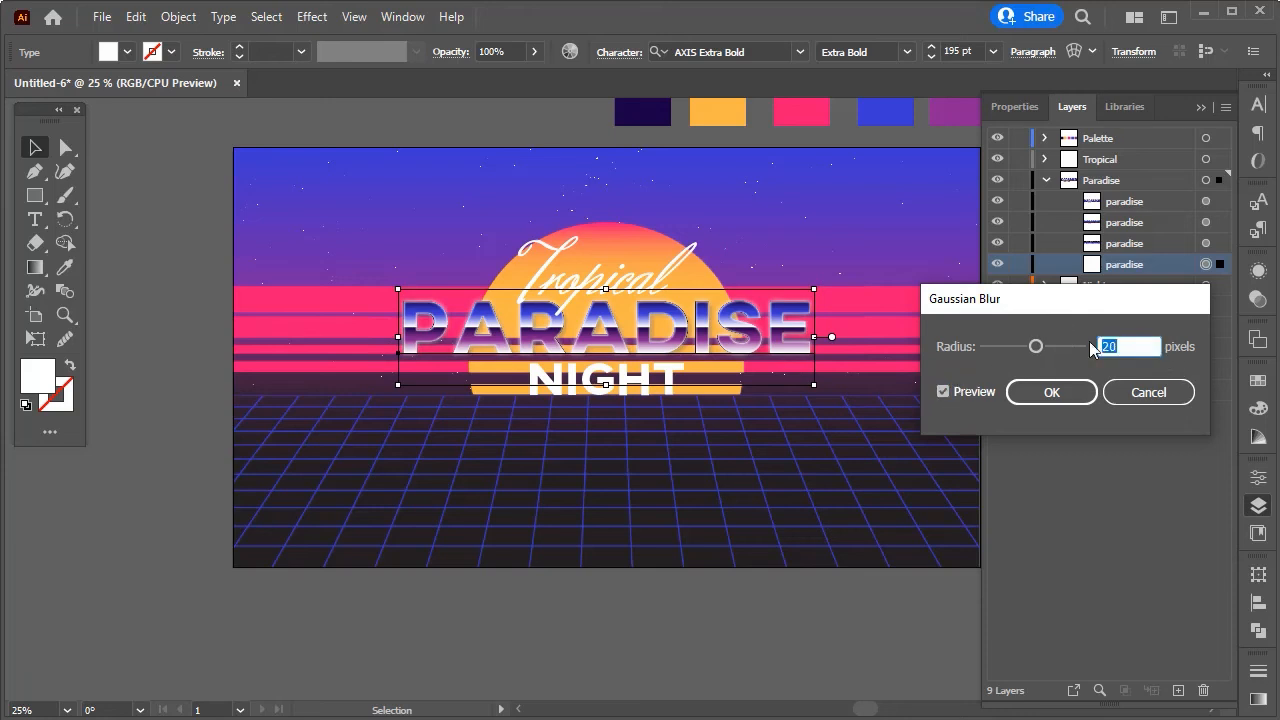
pyautogui.write('7')
pyautogui.click(943, 392)
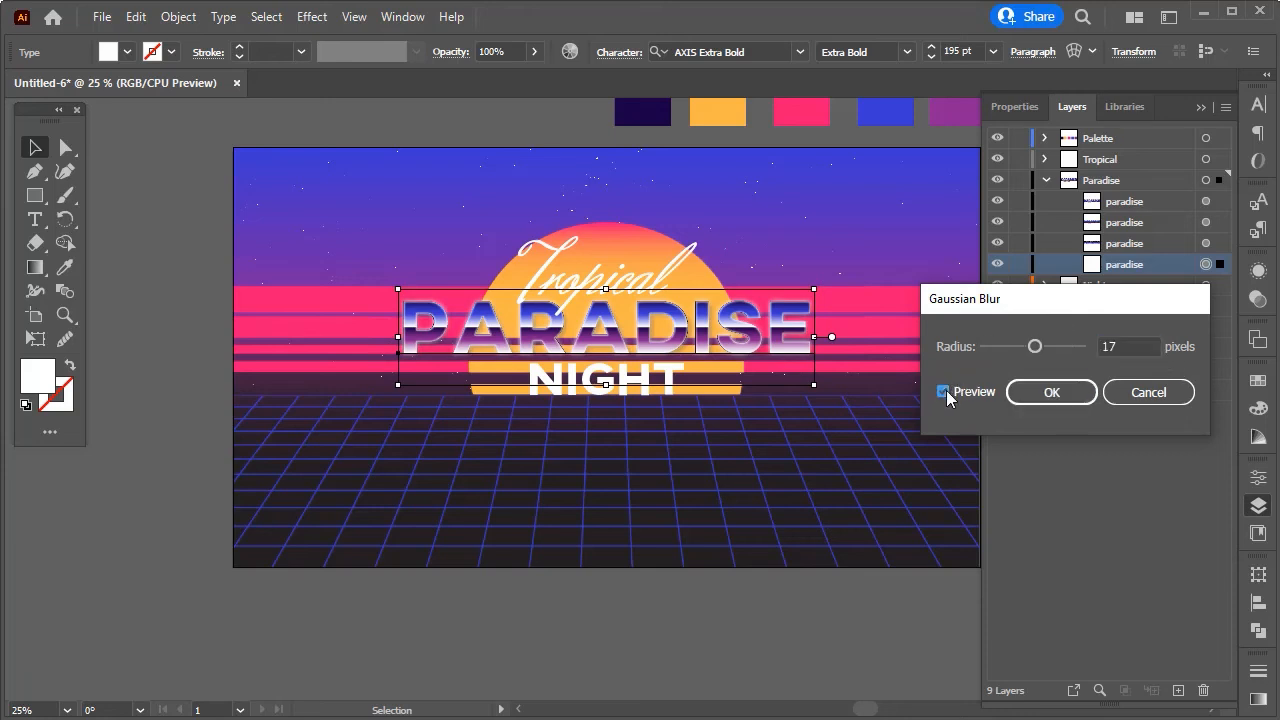
pyautogui.click(1038, 394)
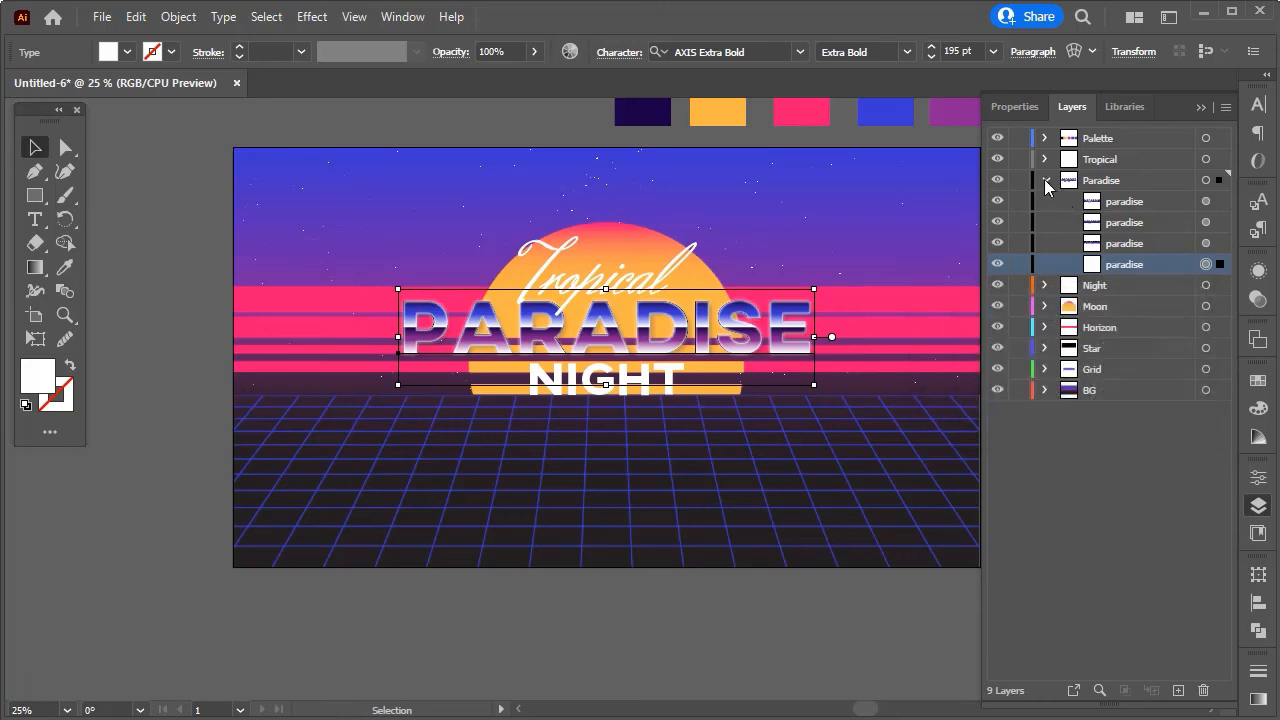
pyautogui.click(1045, 180)
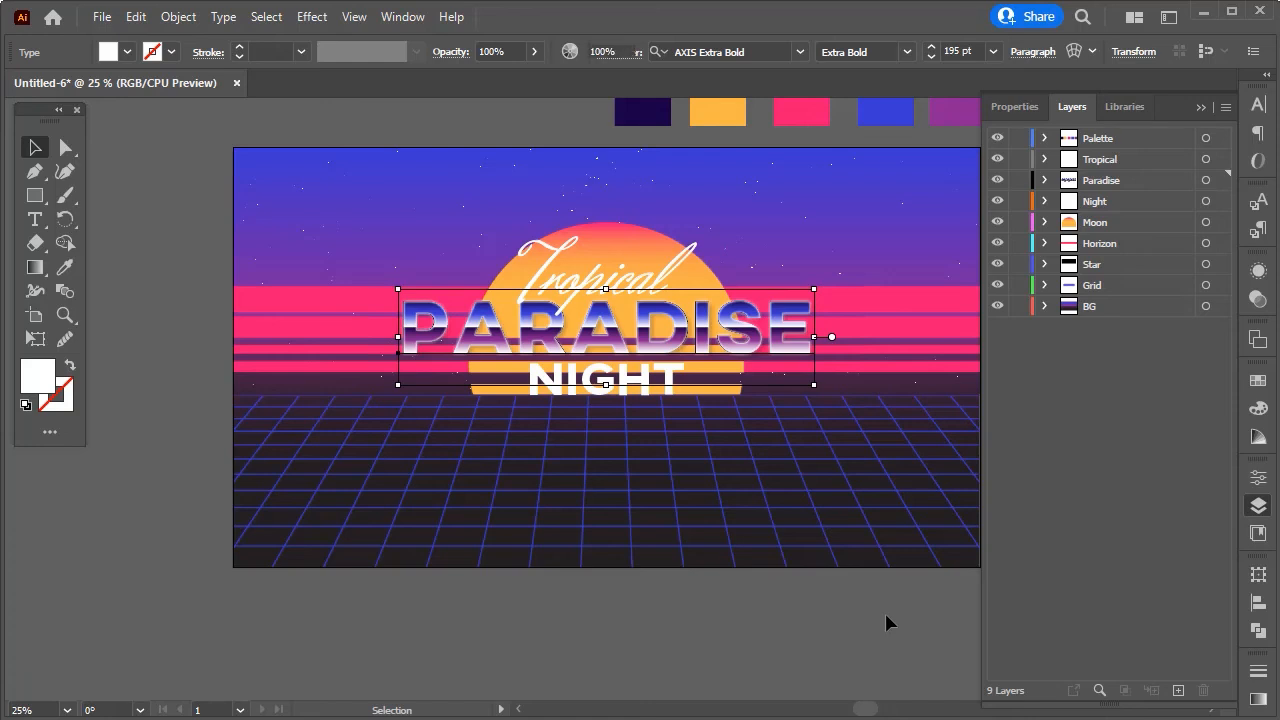
pyautogui.click(829, 647)
pyautogui.scroll(-1, 829, 647)
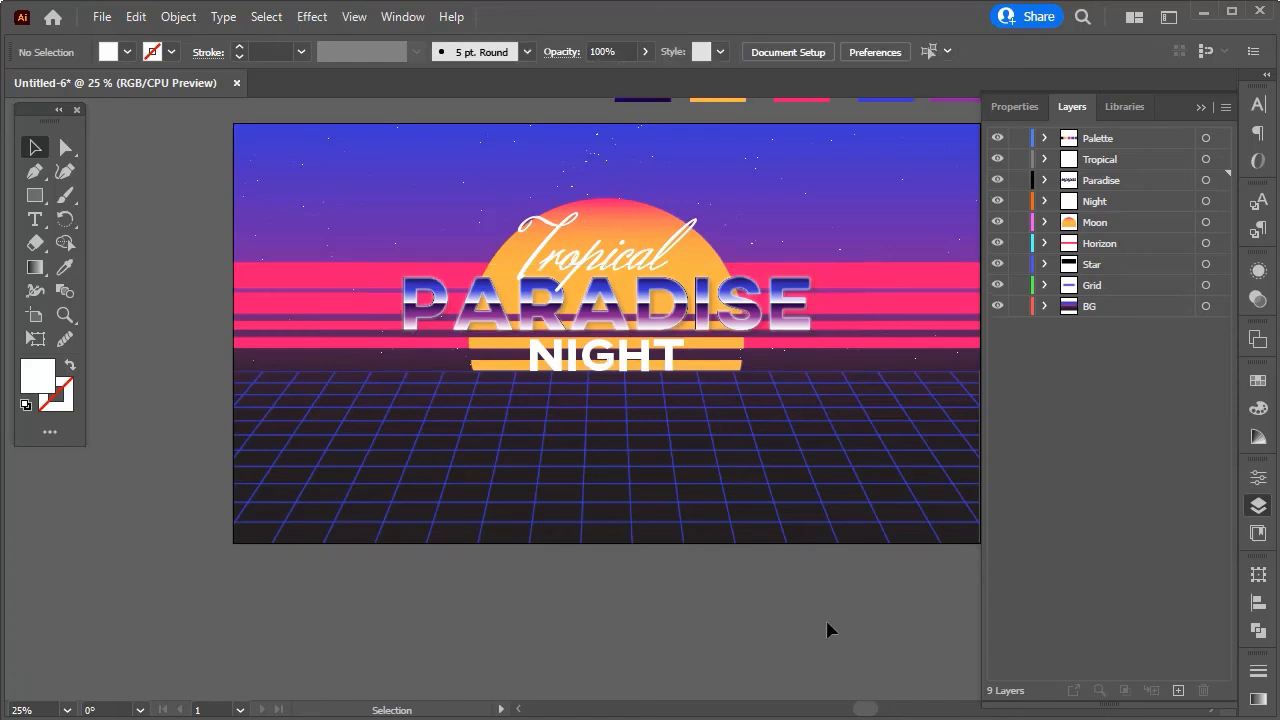
# Expand the Tropical layer and paste a copy of the Tropical text in place in front of the original.
pyautogui.click(673, 231)
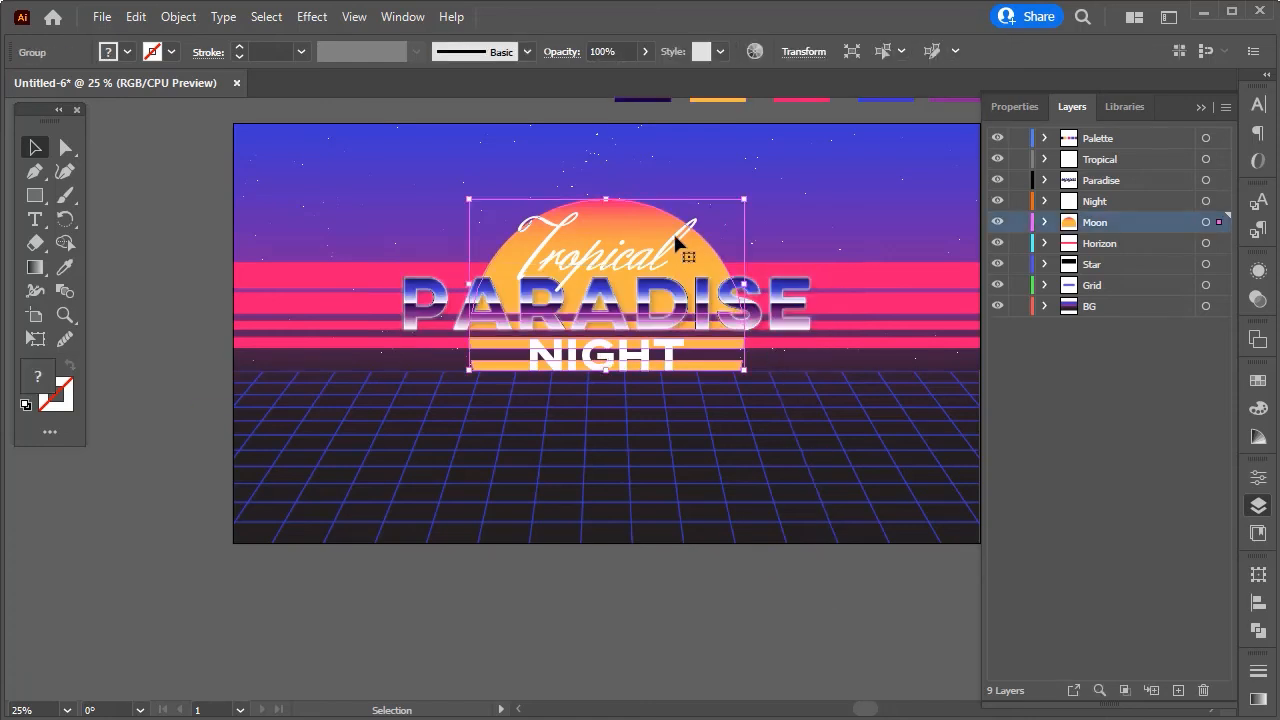
pyautogui.click(1205, 162)
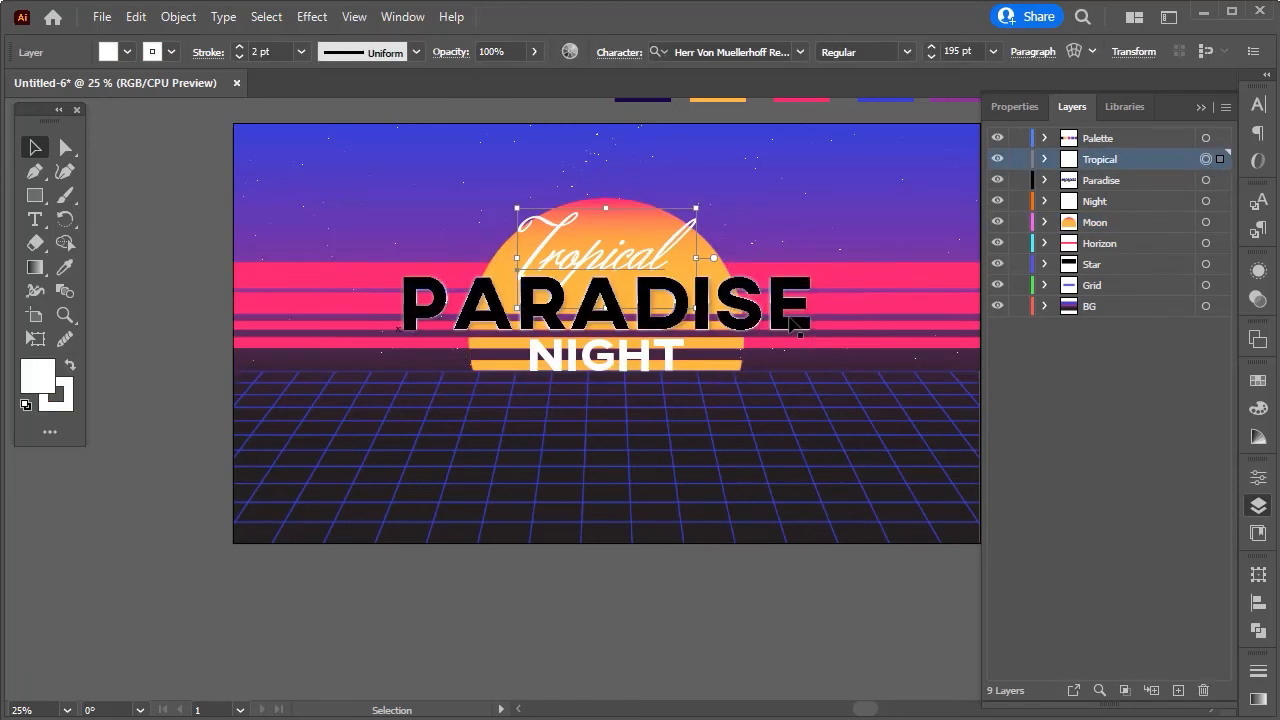
pyautogui.click(1045, 159)
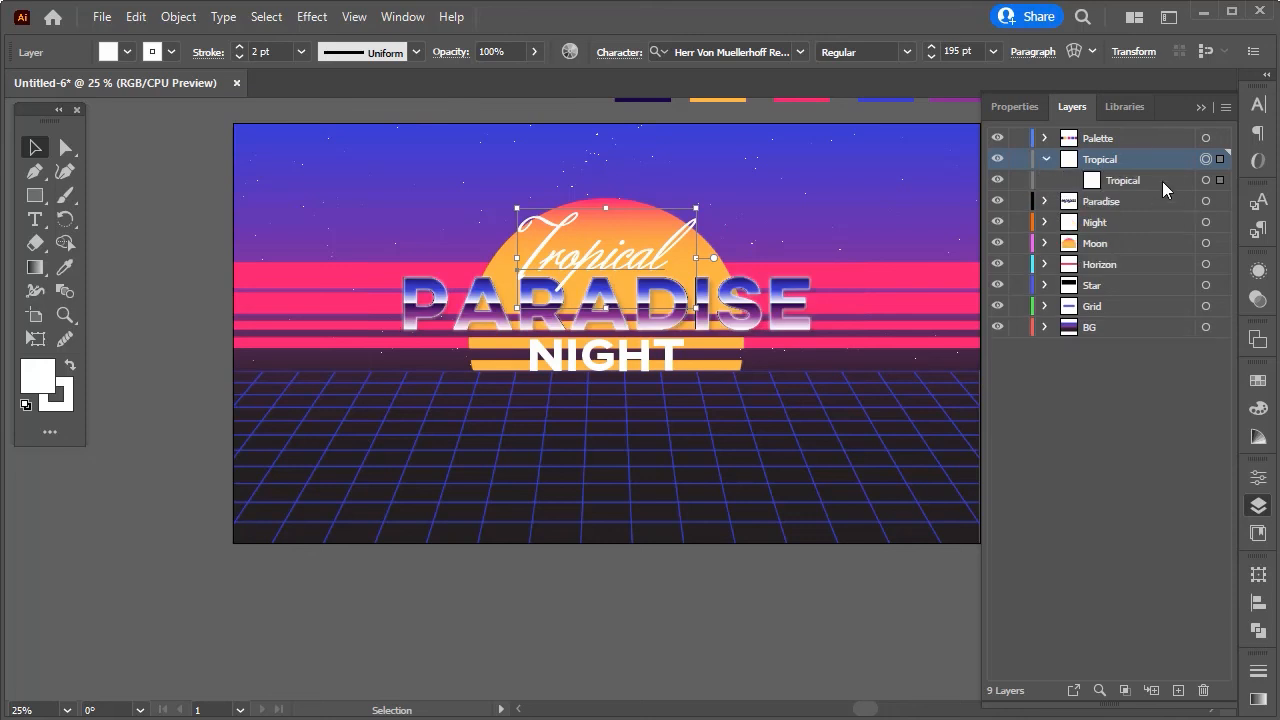
pyautogui.click(1162, 181)
pyautogui.hotkey('ctrl', 'c')
pyautogui.hotkey('ctrl', 'f')
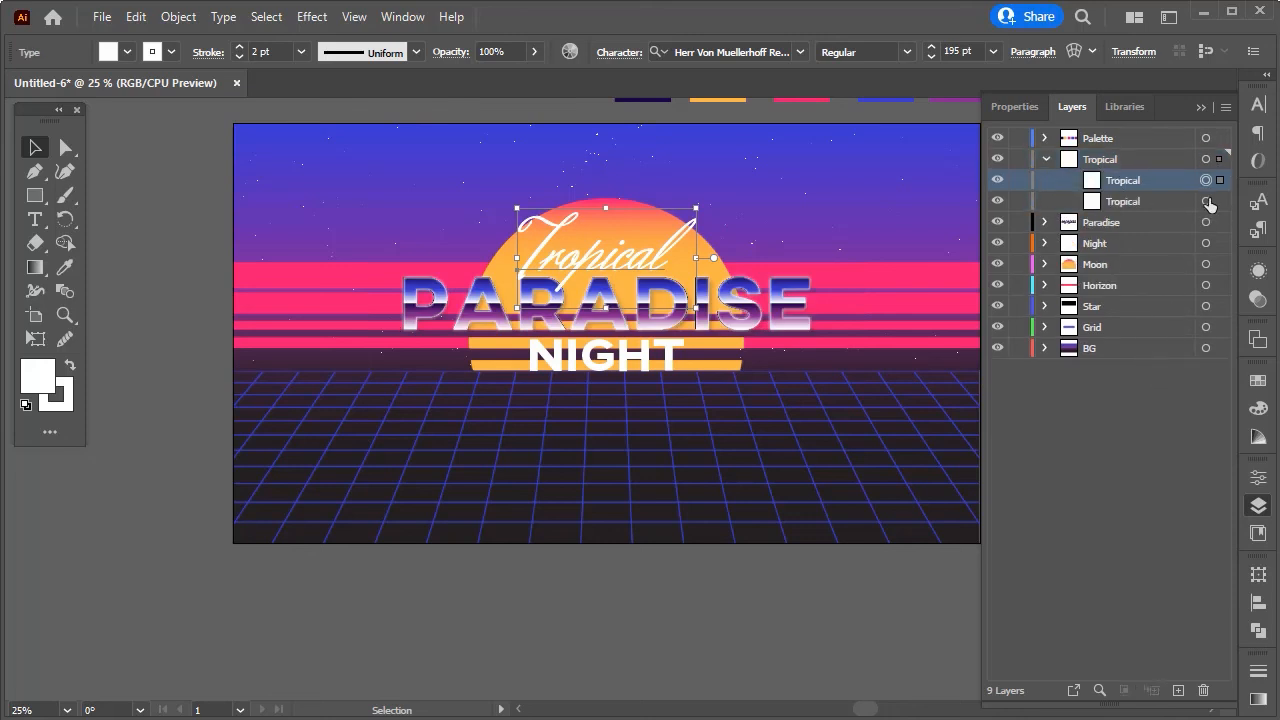
# Apply a Drop Shadow to the lower Tropical copy with Multiply mode, 20% opacity, 7 px X and Y offsets and 5 px blur.
pyautogui.click(1206, 203)
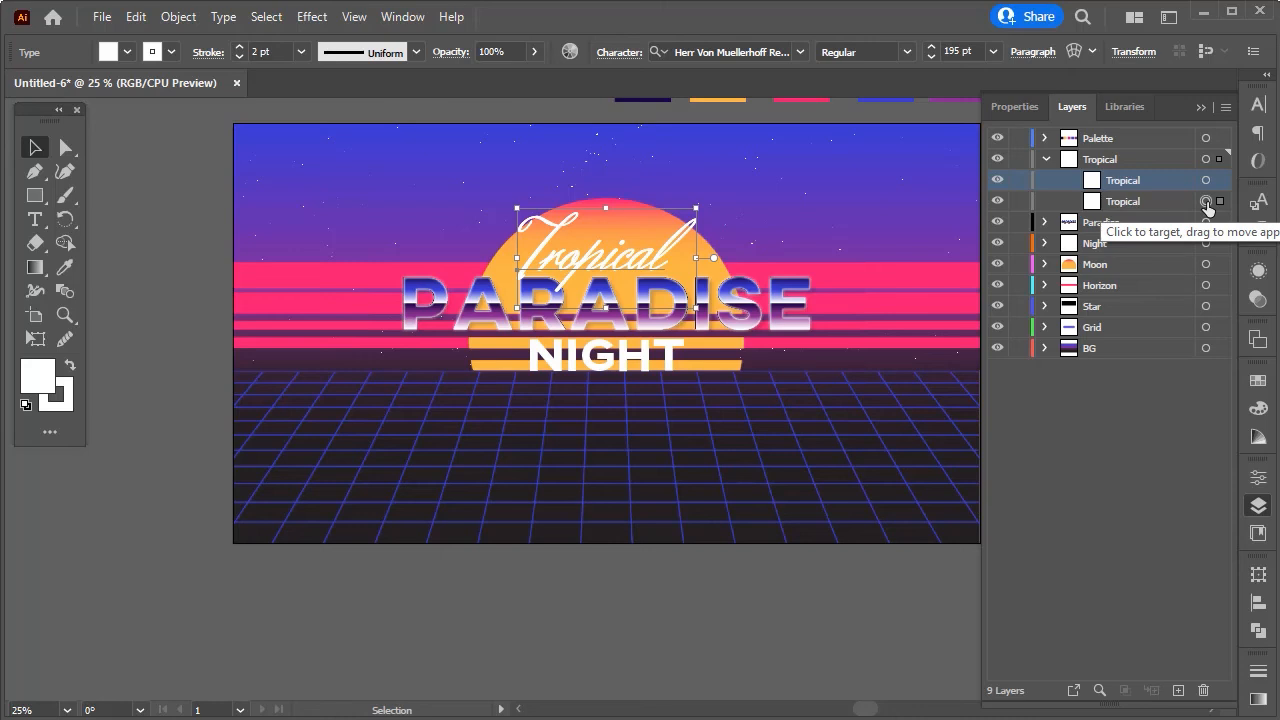
pyautogui.click(313, 18)
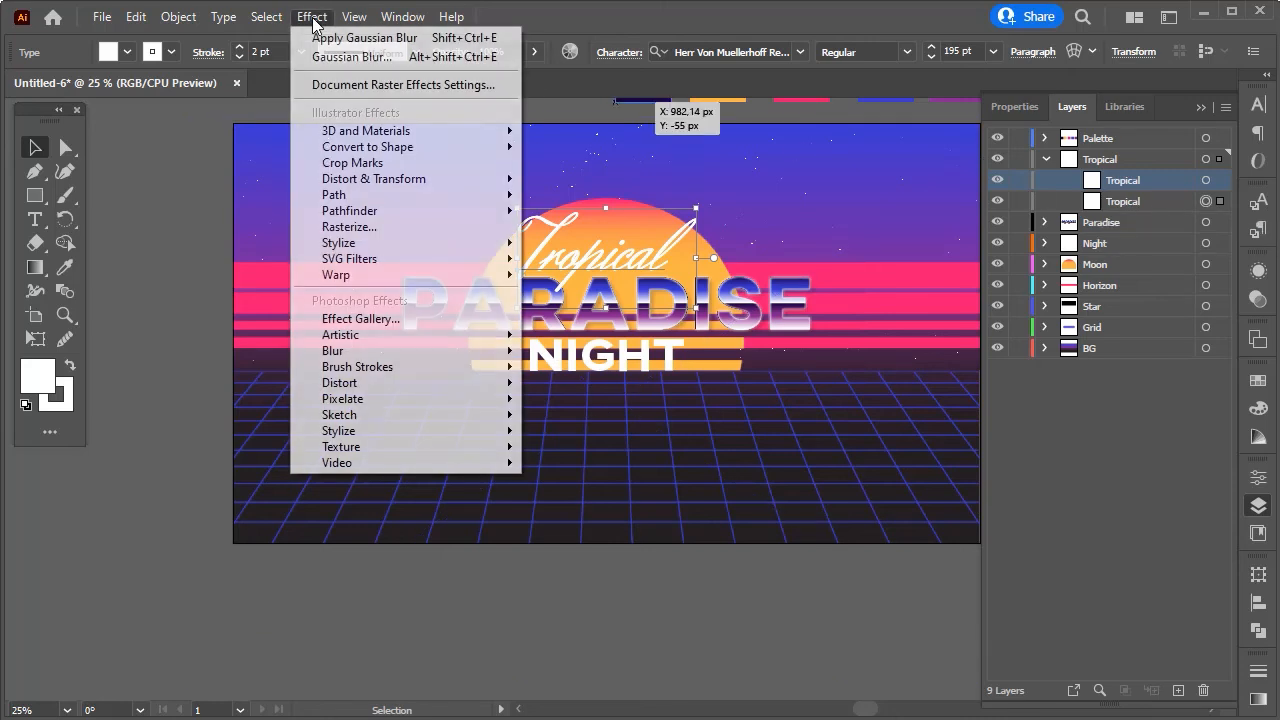
pyautogui.moveTo(486, 252)
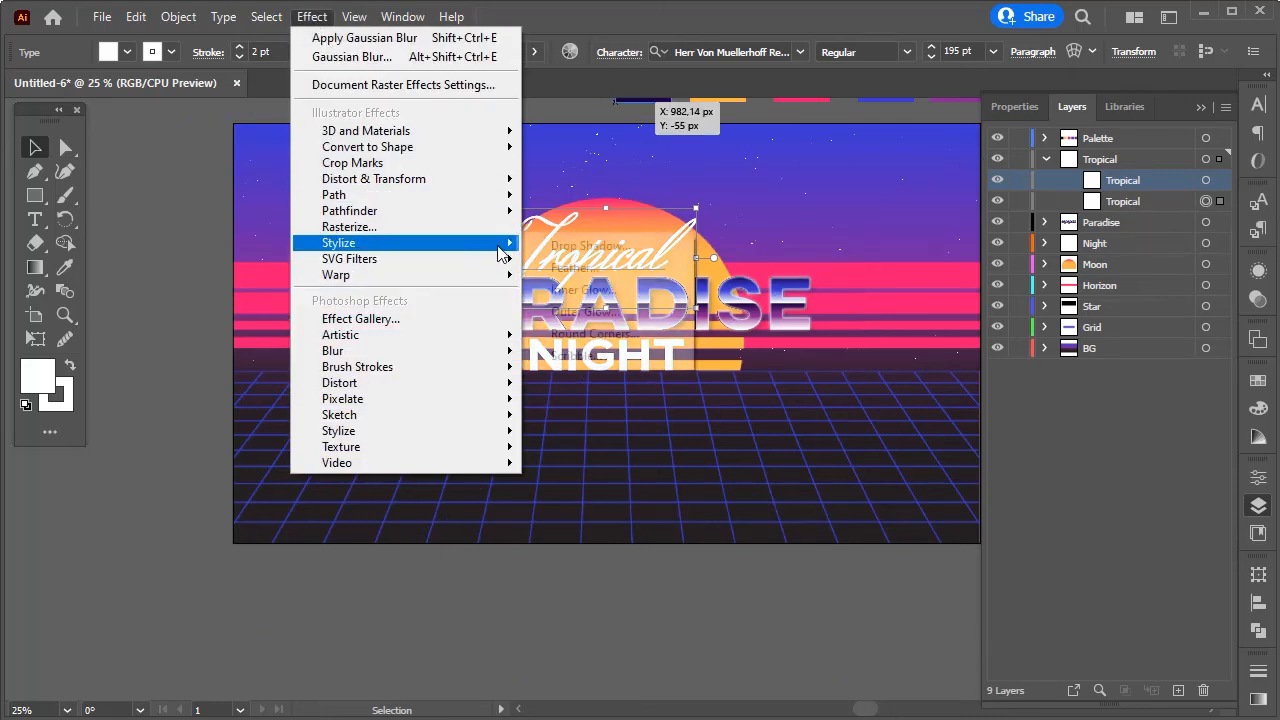
pyautogui.click(553, 248)
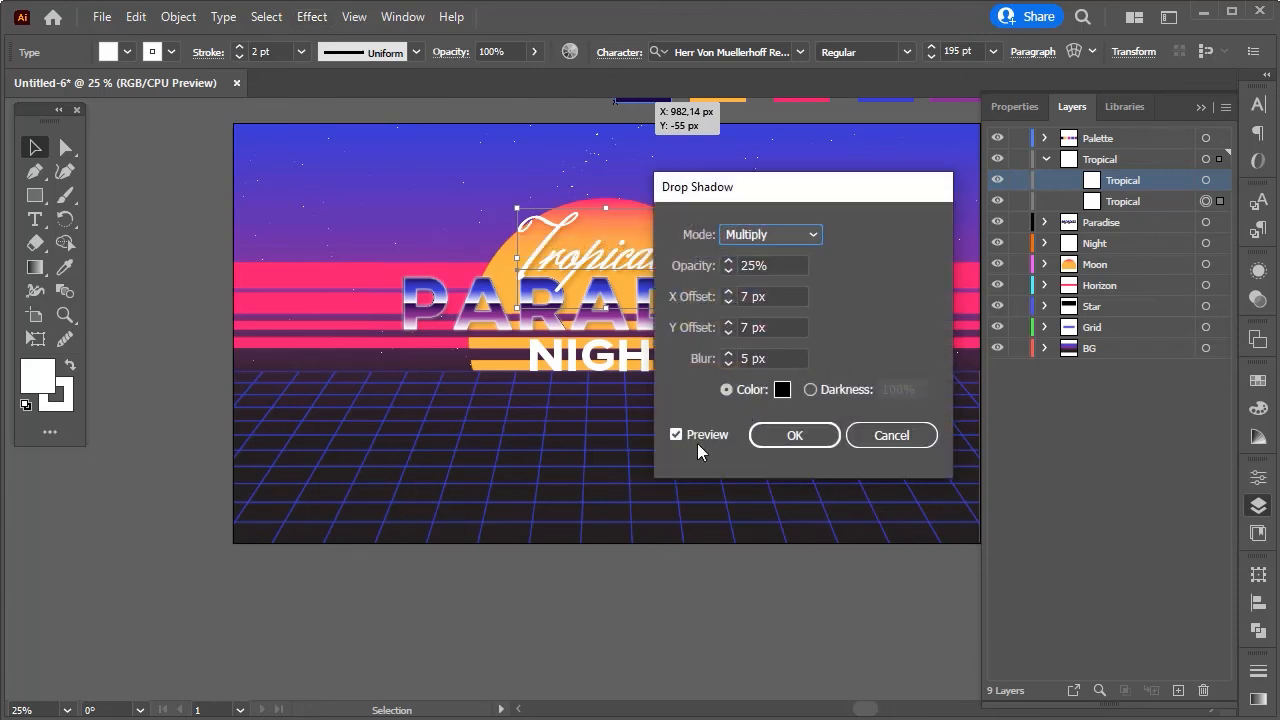
pyautogui.doubleClick(745, 265)
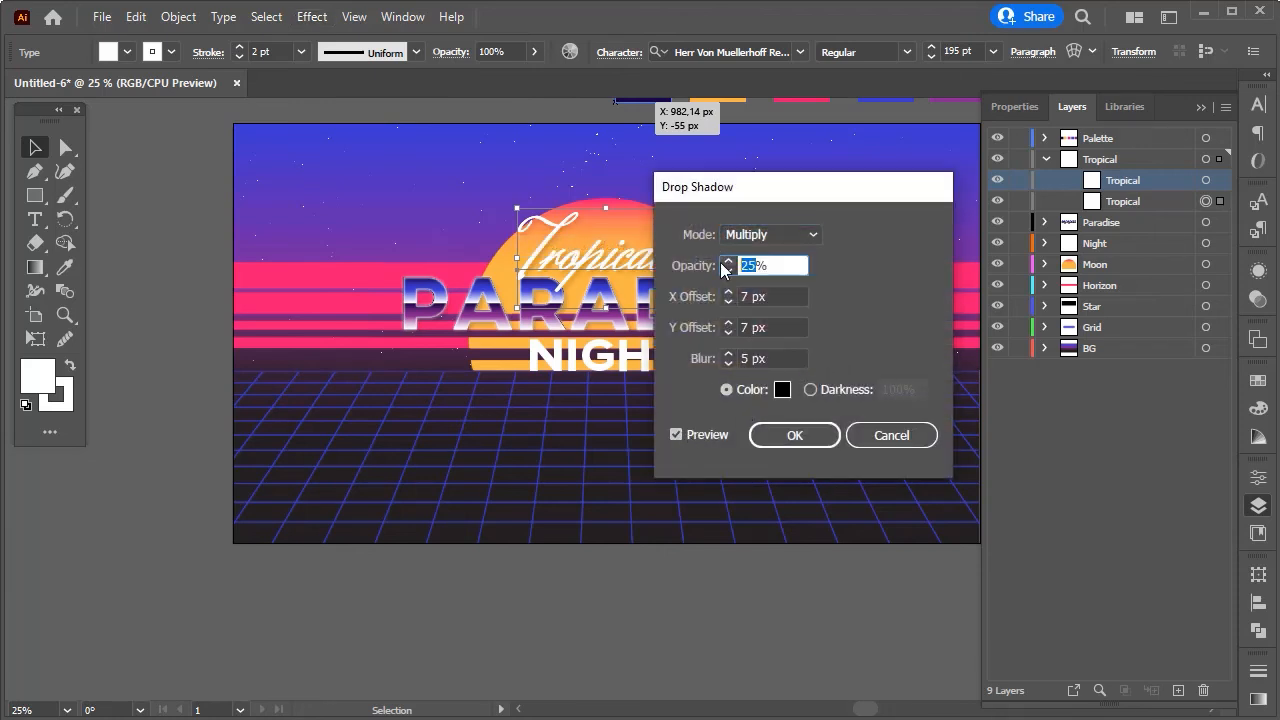
pyautogui.write('20')
pyautogui.click(799, 437)
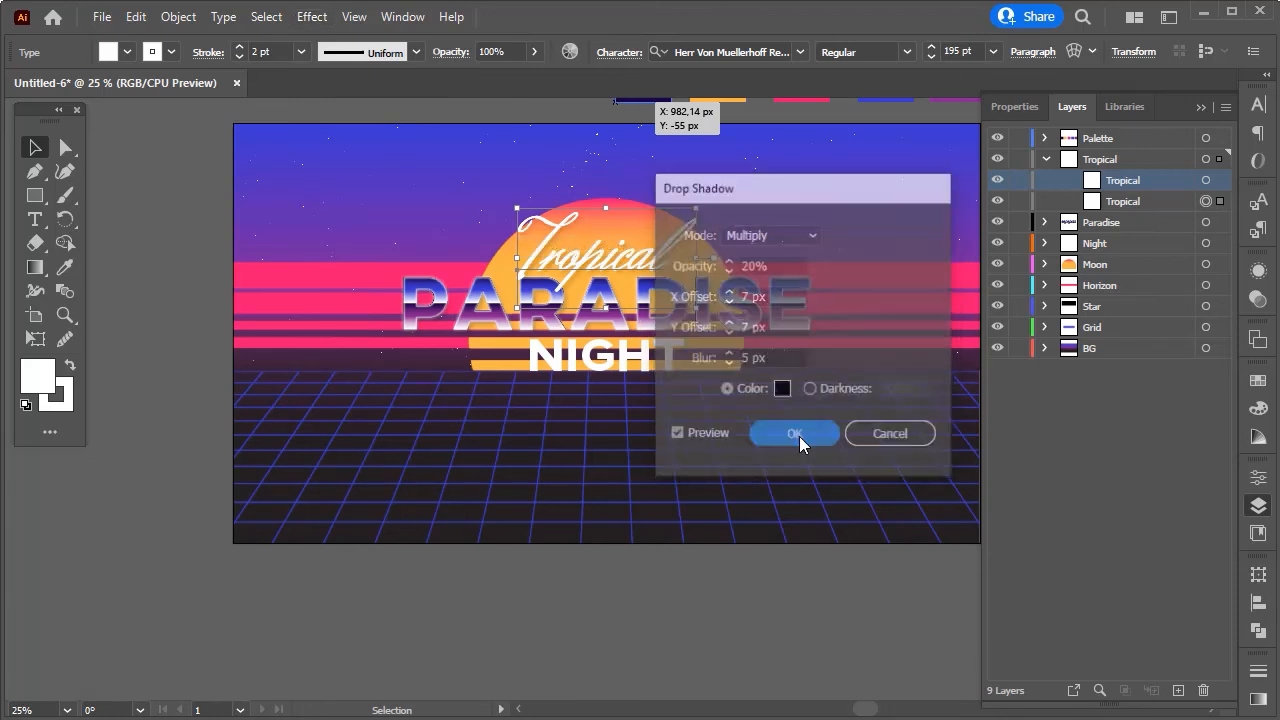
pyautogui.click(806, 545)
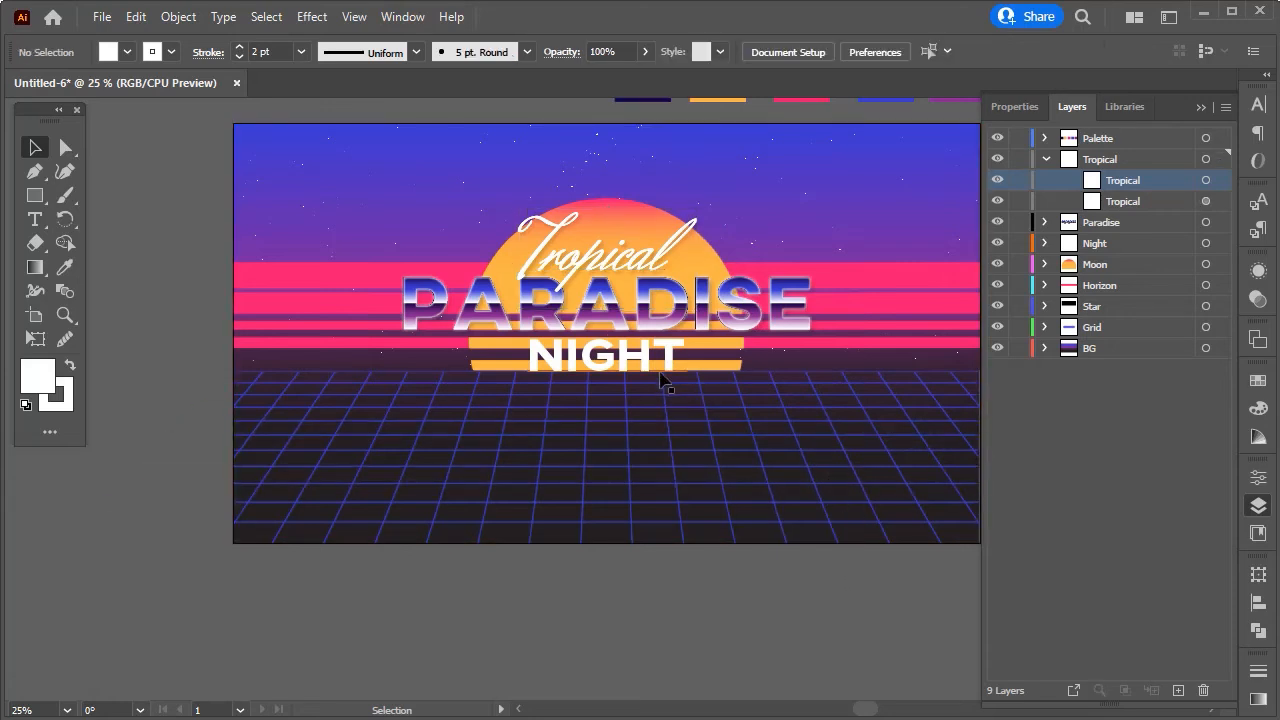
# Collapse the Tropical layer, expand the Night layer and paste a copy of the night text in place in front of the original.
pyautogui.click(652, 362)
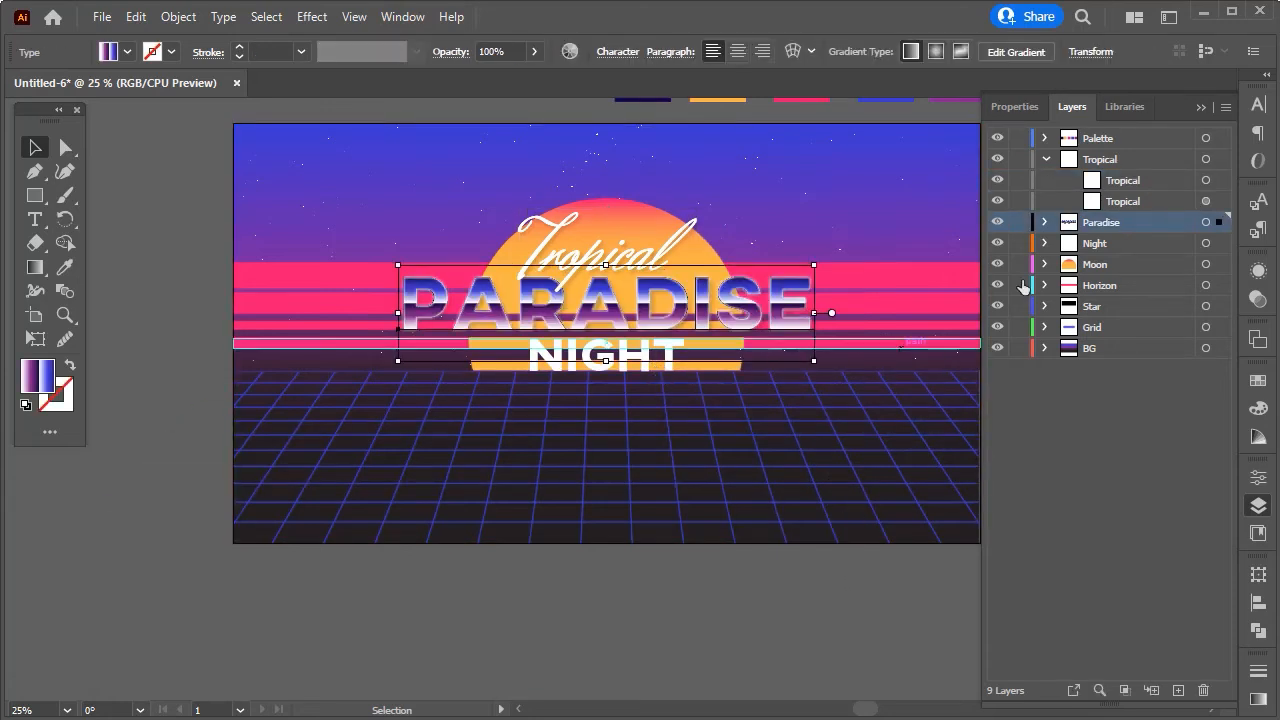
pyautogui.click(1204, 245)
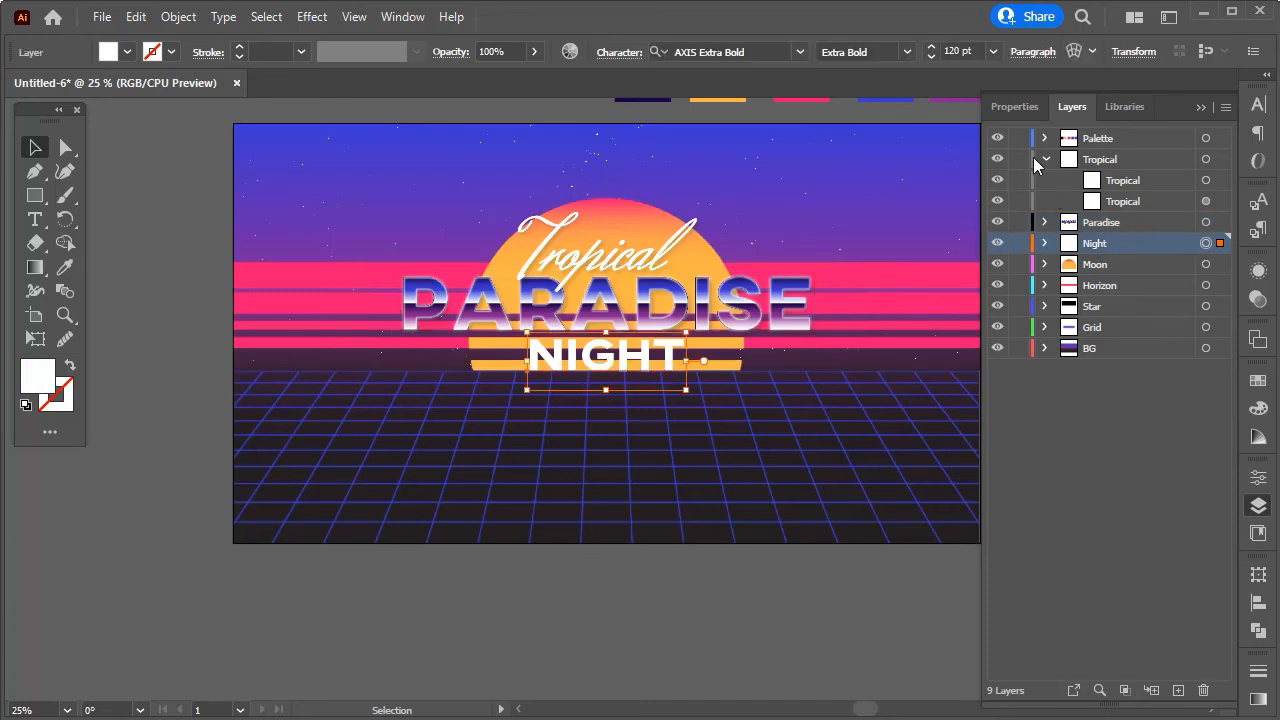
pyautogui.click(1045, 159)
pyautogui.click(1045, 201)
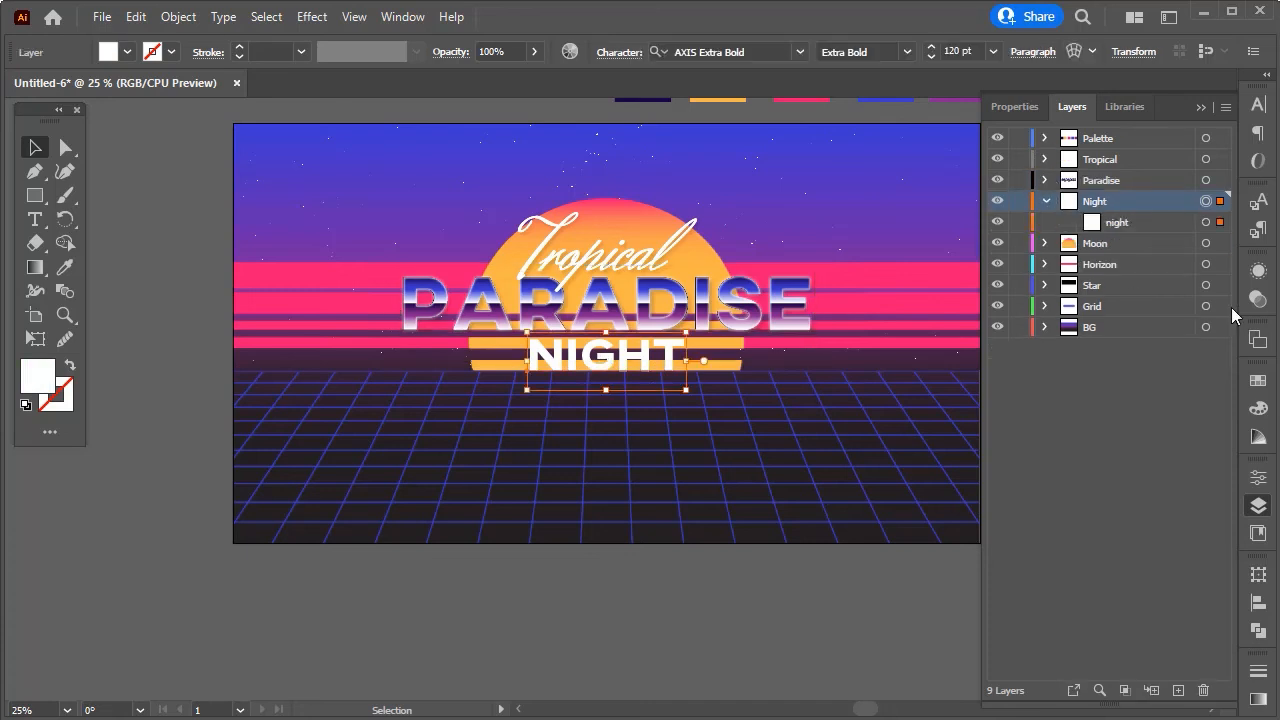
pyautogui.click(1172, 227)
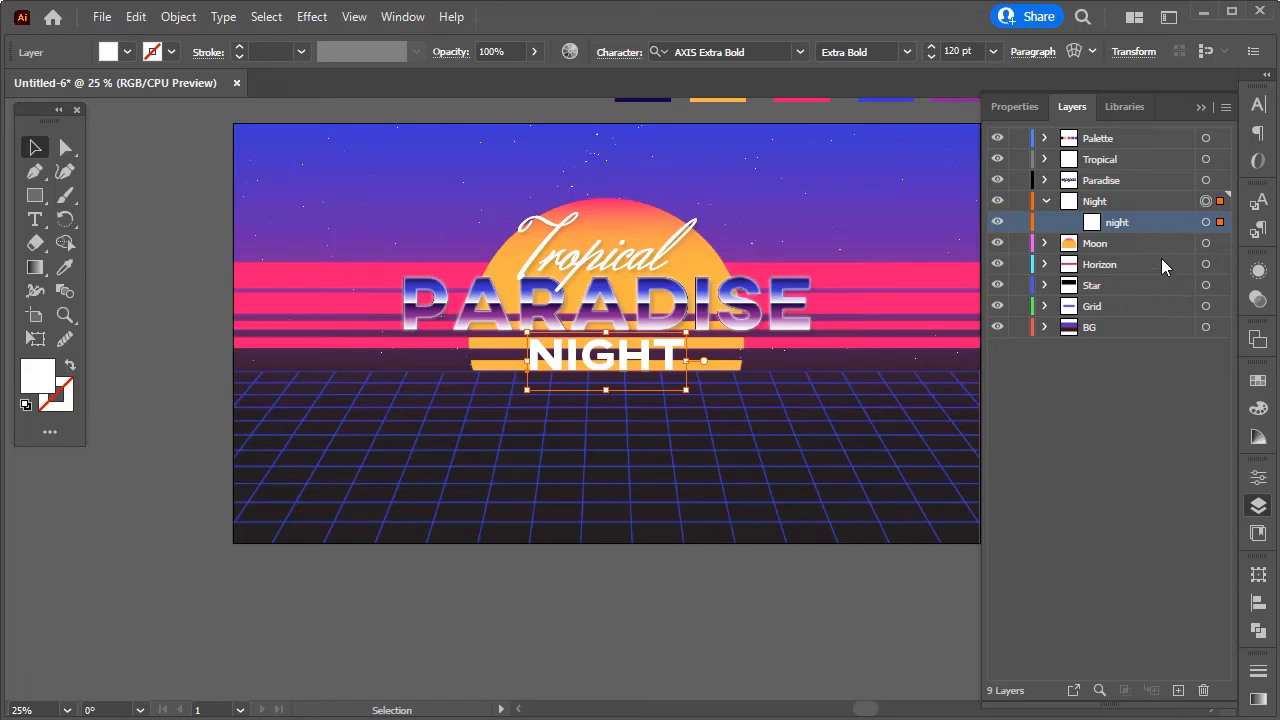
pyautogui.hotkey('ctrl', 'c')
pyautogui.hotkey('ctrl', 'f')
# Apply a Drop Shadow effect with the existing settings to the lower night text copy and deselect the artwork.
pyautogui.click(1215, 243)
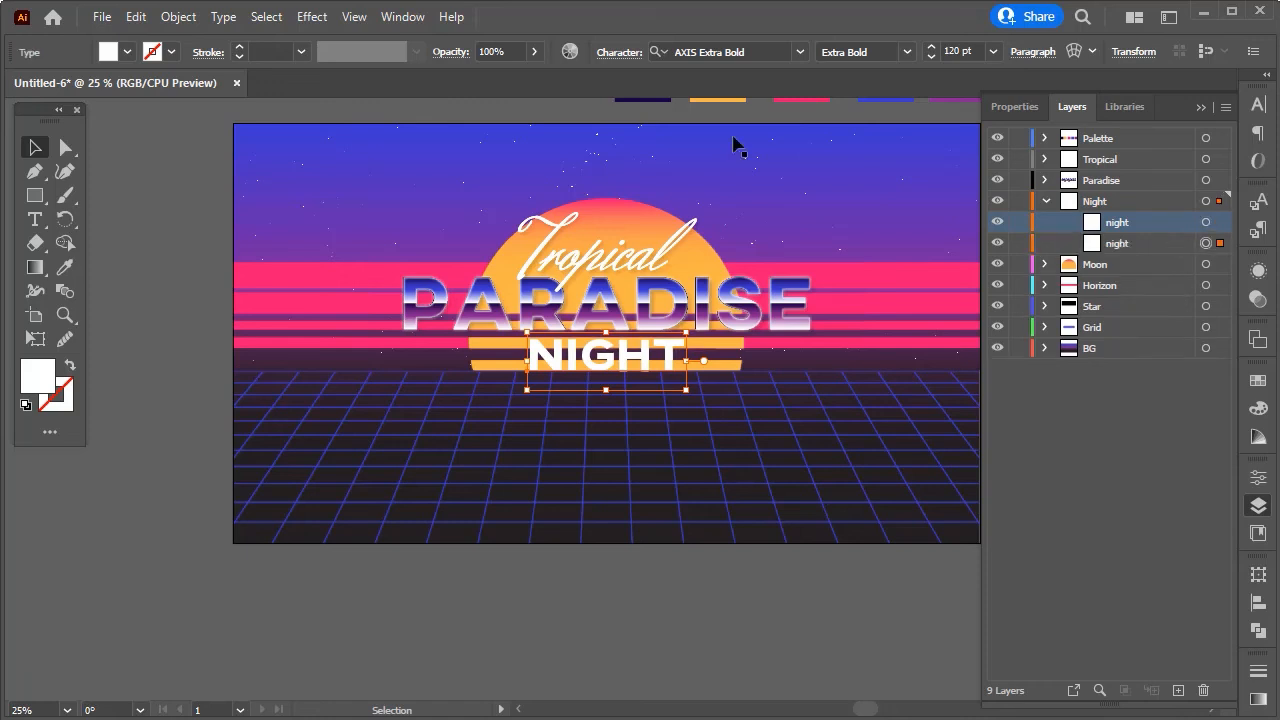
pyautogui.click(313, 18)
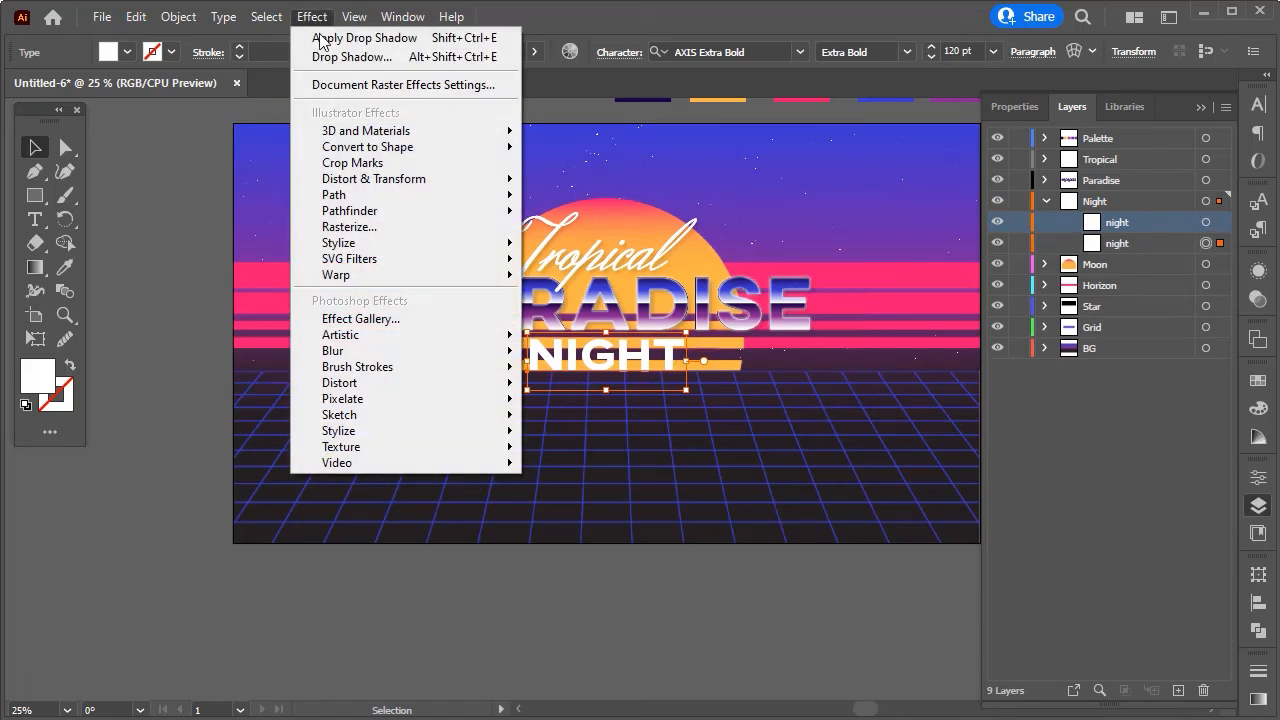
pyautogui.moveTo(443, 248)
pyautogui.click(574, 248)
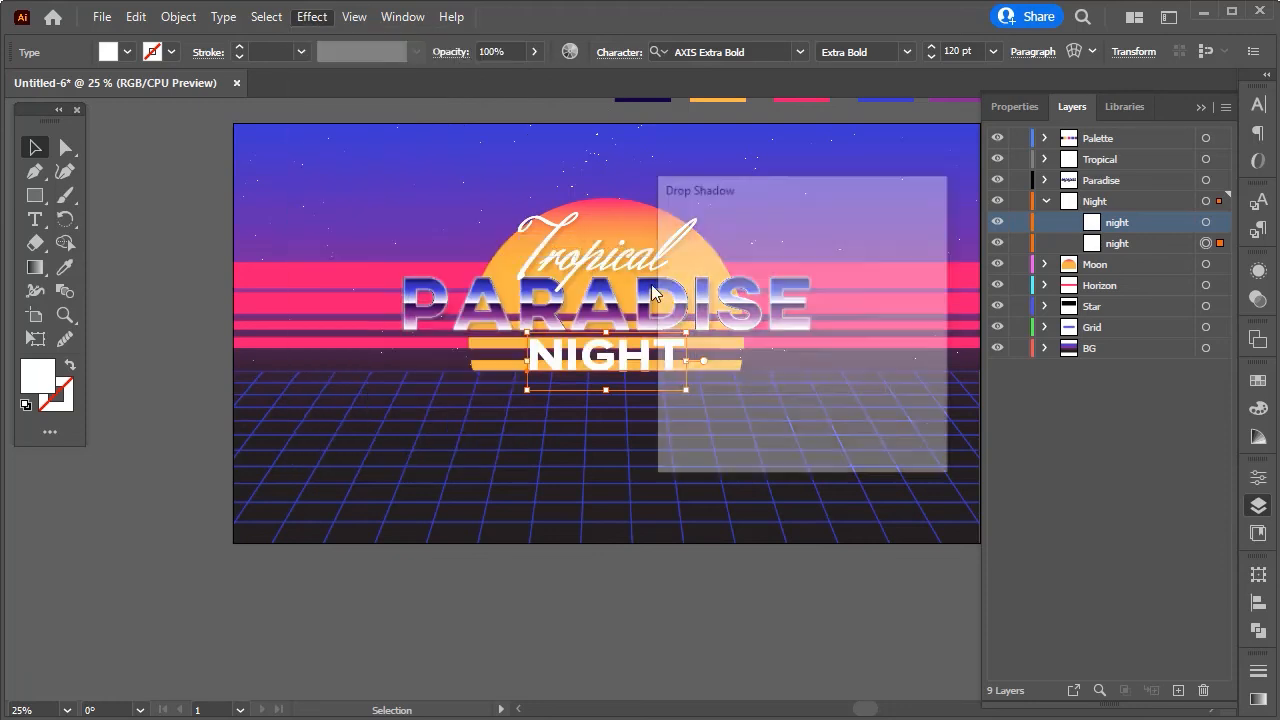
pyautogui.click(794, 437)
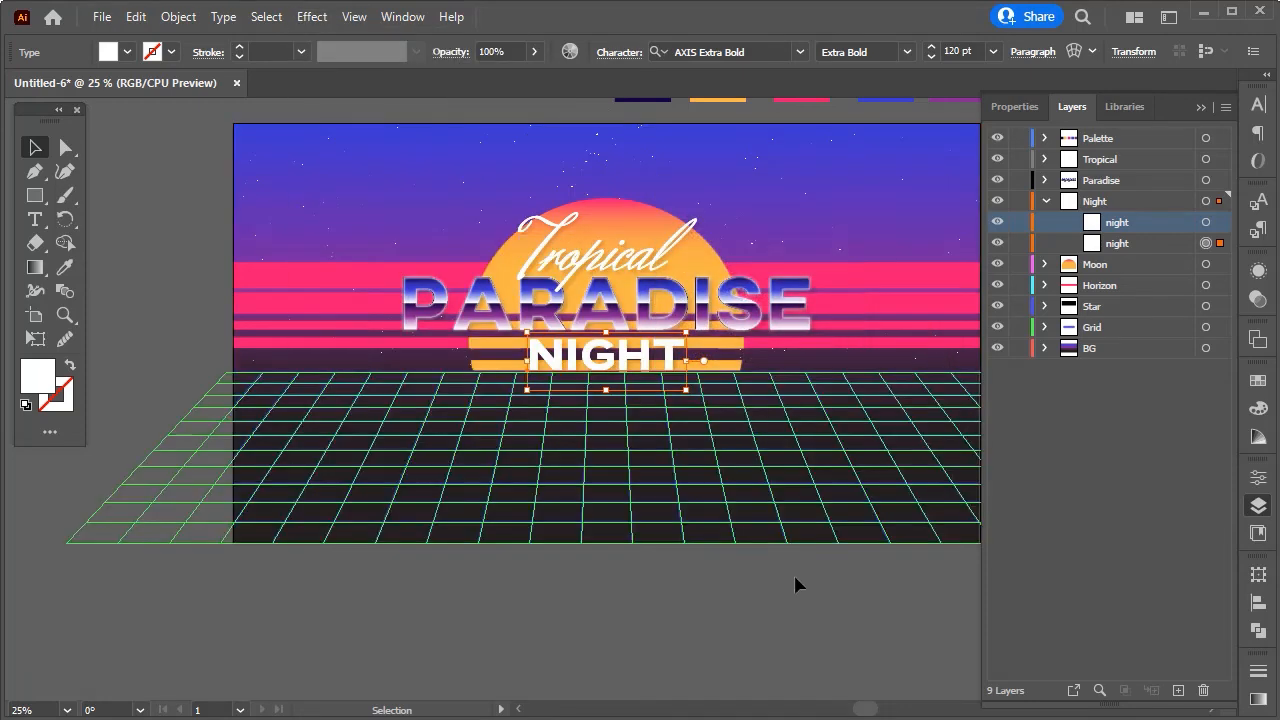
pyautogui.scroll(1, 779, 617)
pyautogui.click(787, 634)
# Collapse the Night layer, then expand the BG layer and highlight its rectangle entry.
pyautogui.scroll(3, 614, 636)
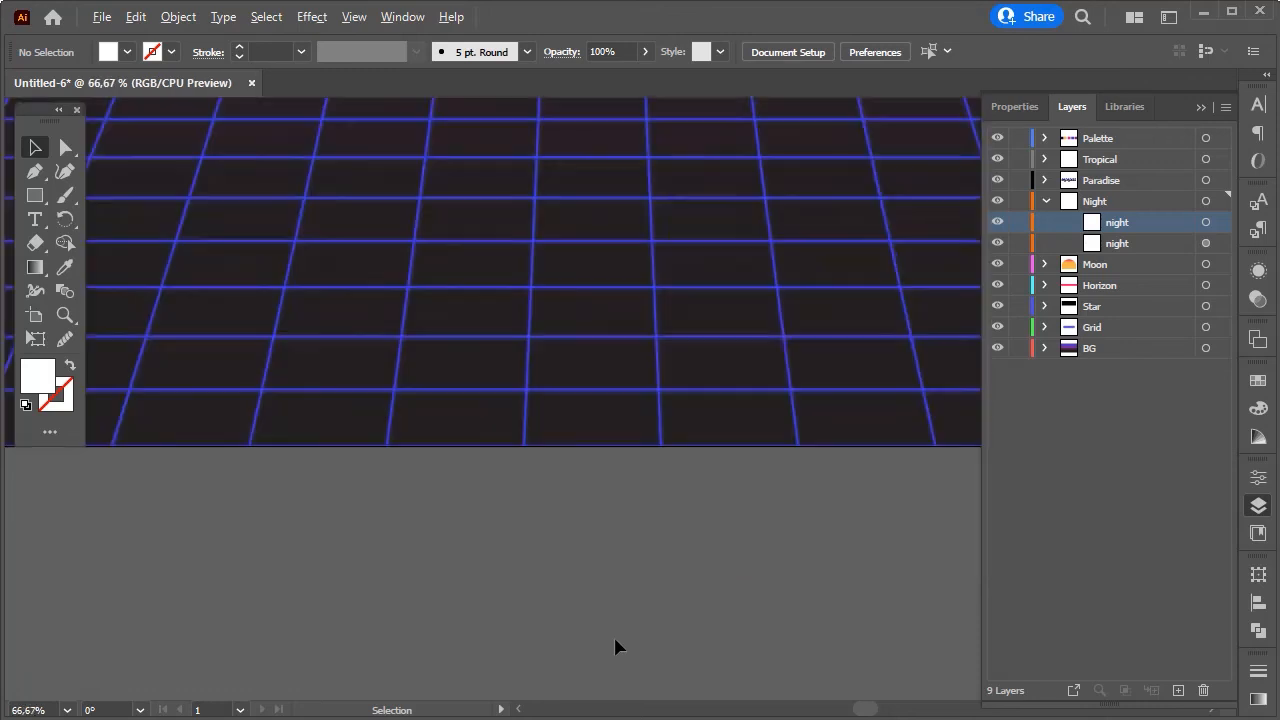
pyautogui.scroll(-1, 614, 636)
pyautogui.hscroll(1, 622, 630)
pyautogui.scroll(2, 640, 500)
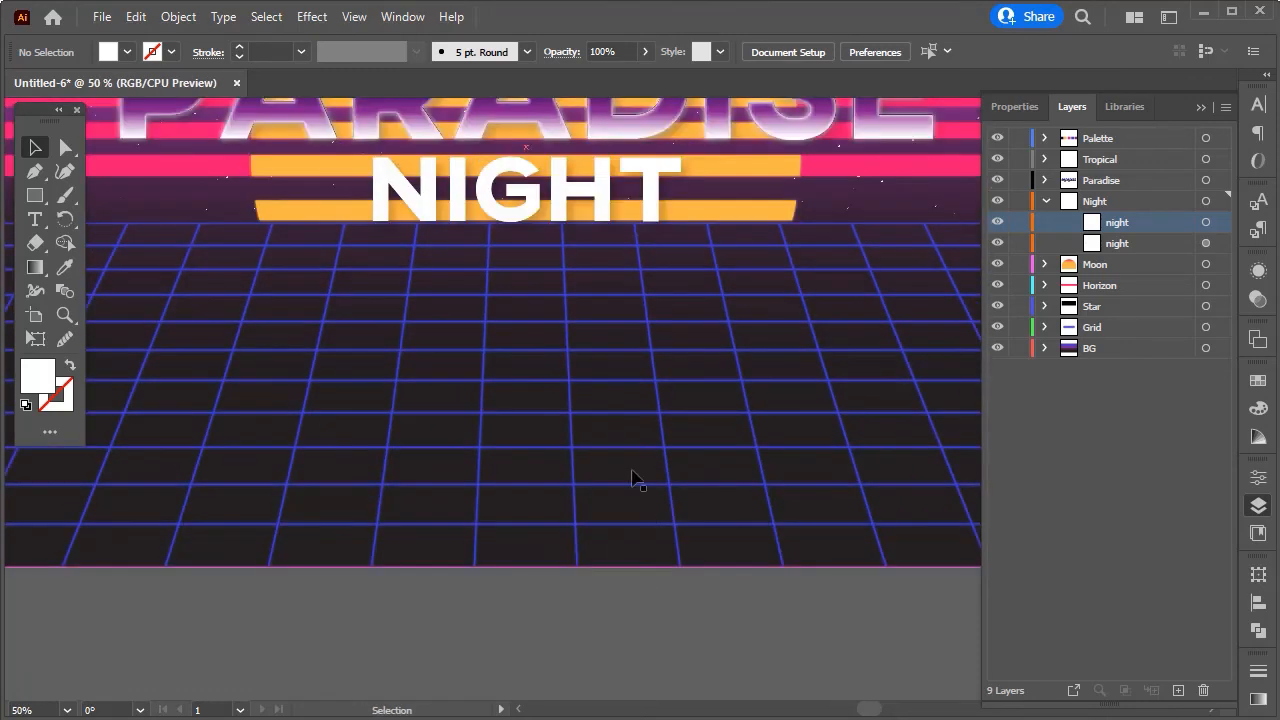
pyautogui.scroll(-2, 634, 471)
pyautogui.scroll(3, 600, 460)
pyautogui.scroll(-2, 540, 440)
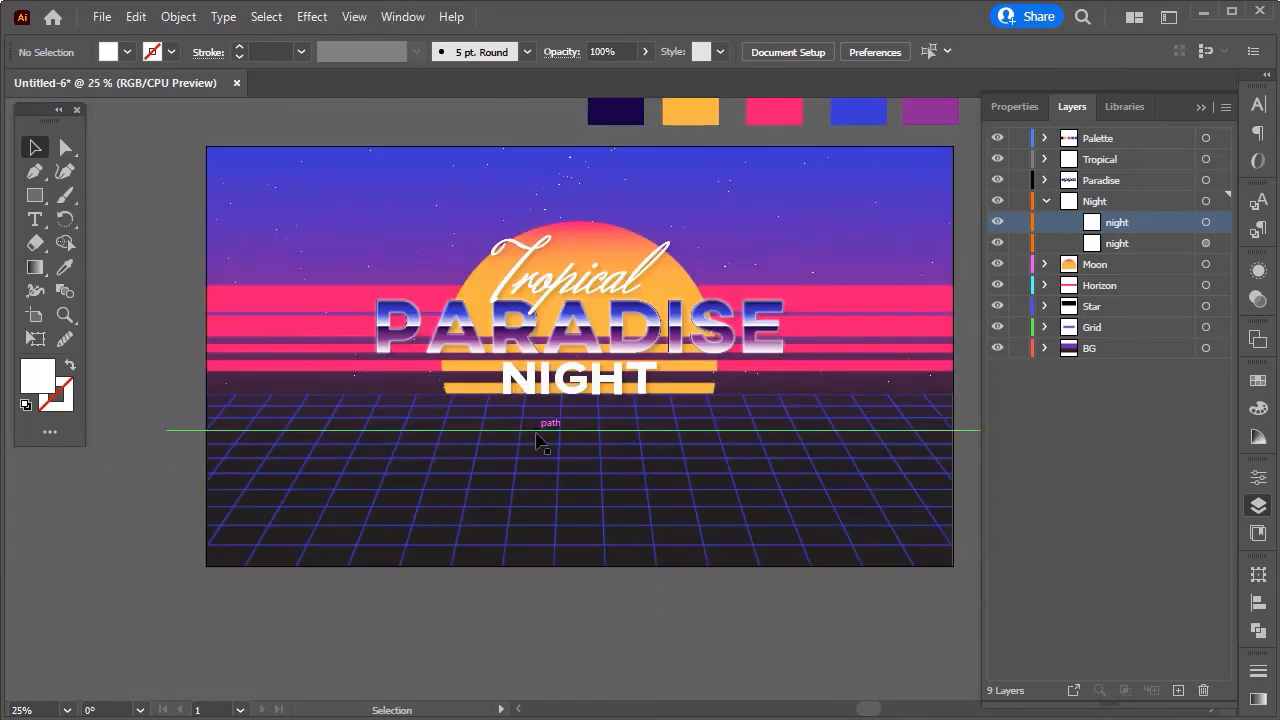
pyautogui.click(1044, 201)
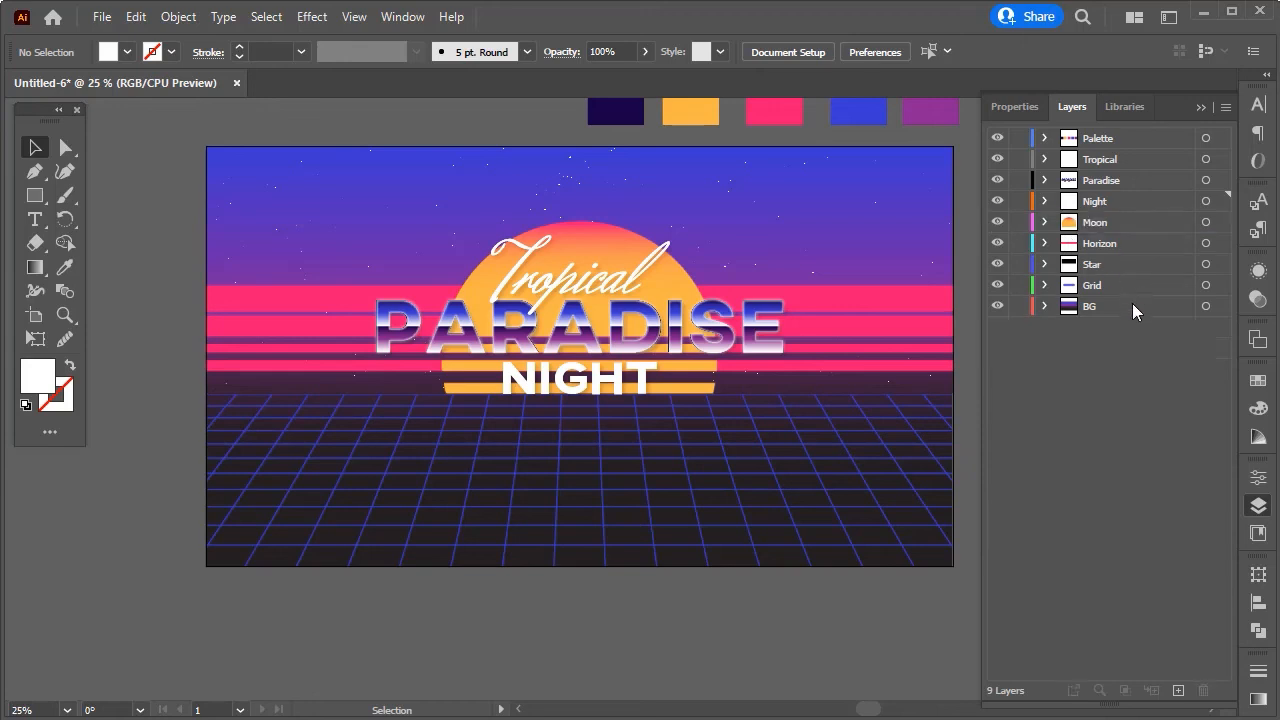
pyautogui.click(1132, 304)
pyautogui.click(1045, 306)
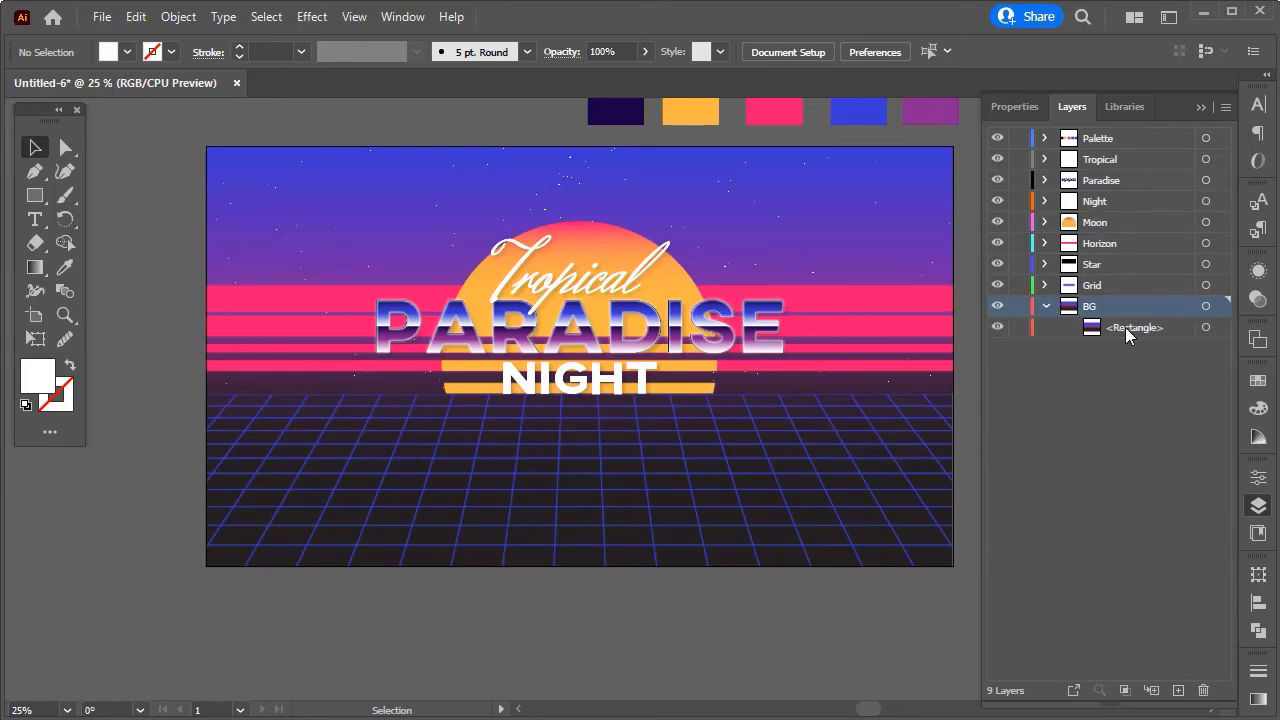
pyautogui.click(1125, 327)
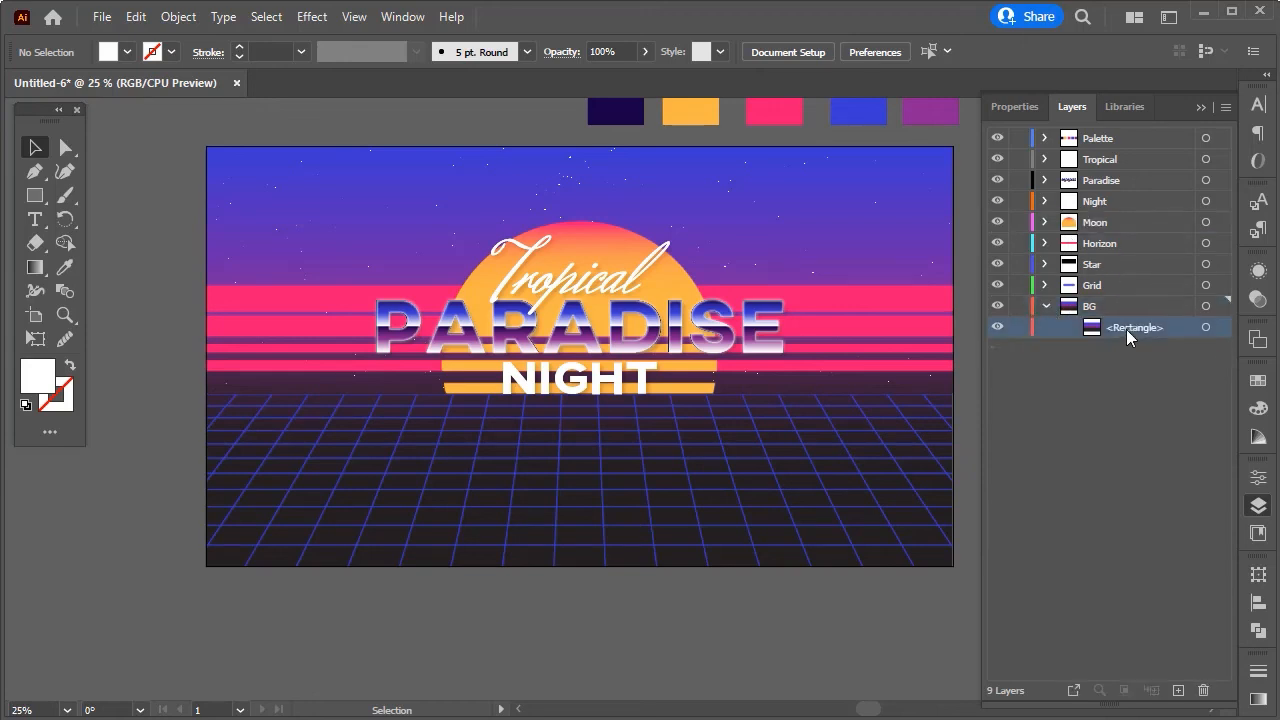
# Add a new layer and nest it inside the BG layer, above the background rectangle.
pyautogui.click(1179, 692)
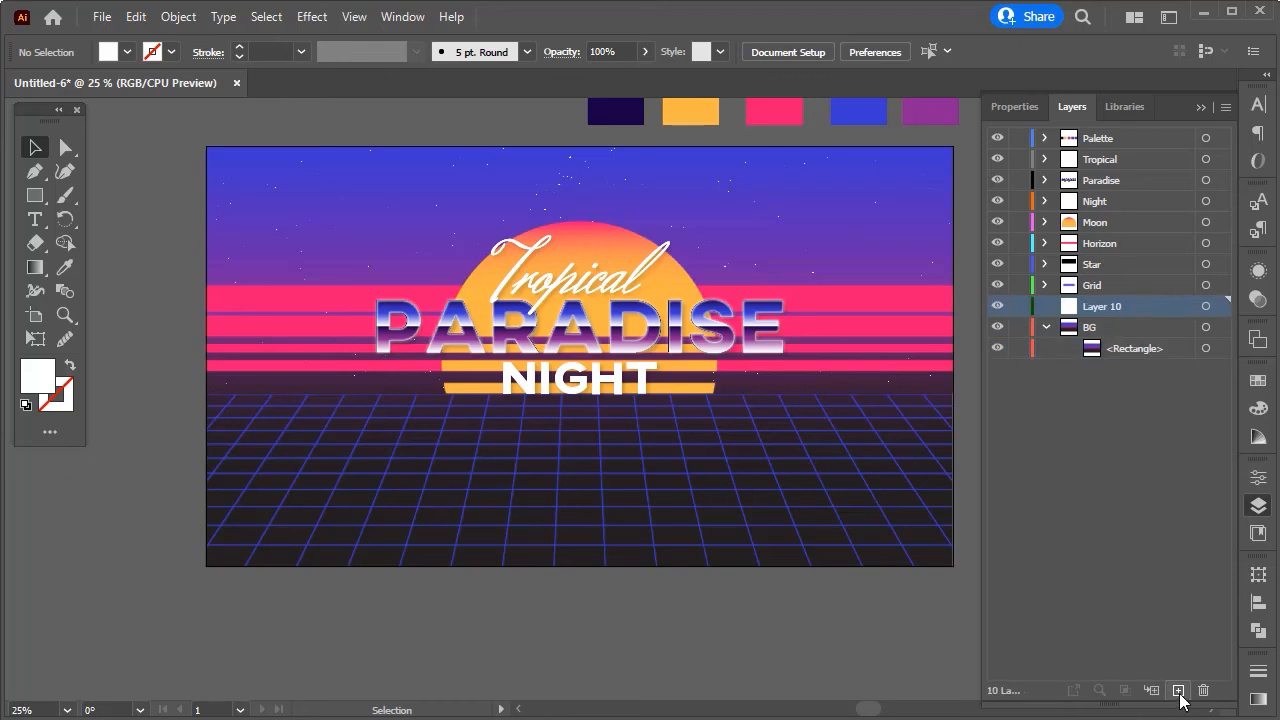
pyautogui.hotkey('ctrl', 'z')
pyautogui.click(1150, 328)
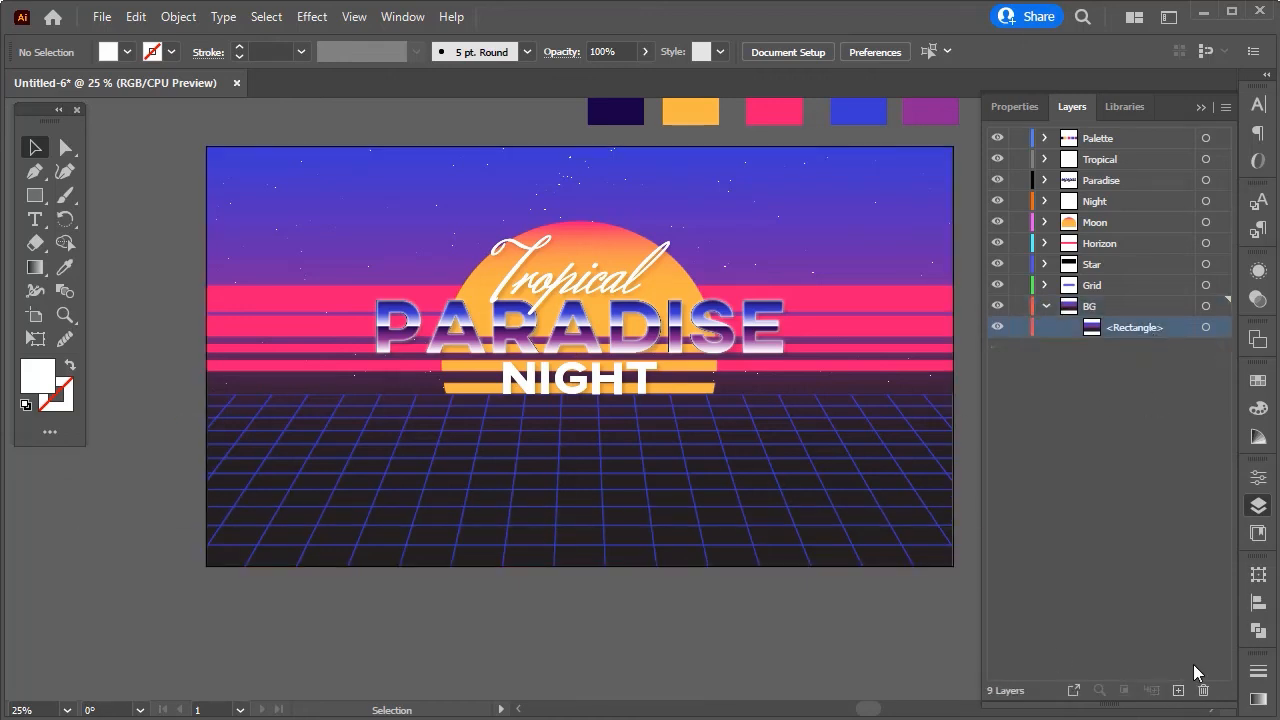
pyautogui.click(1179, 691)
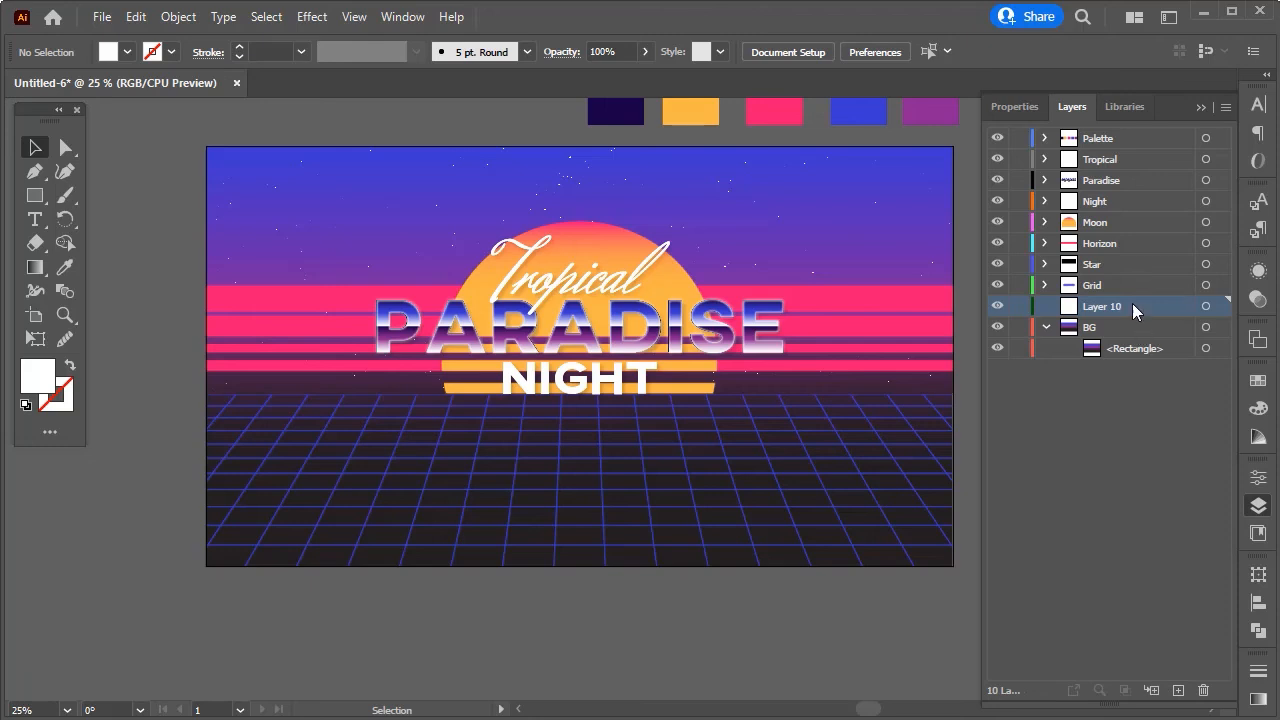
pyautogui.moveTo(1136, 306); pyautogui.dragTo(1128, 334)
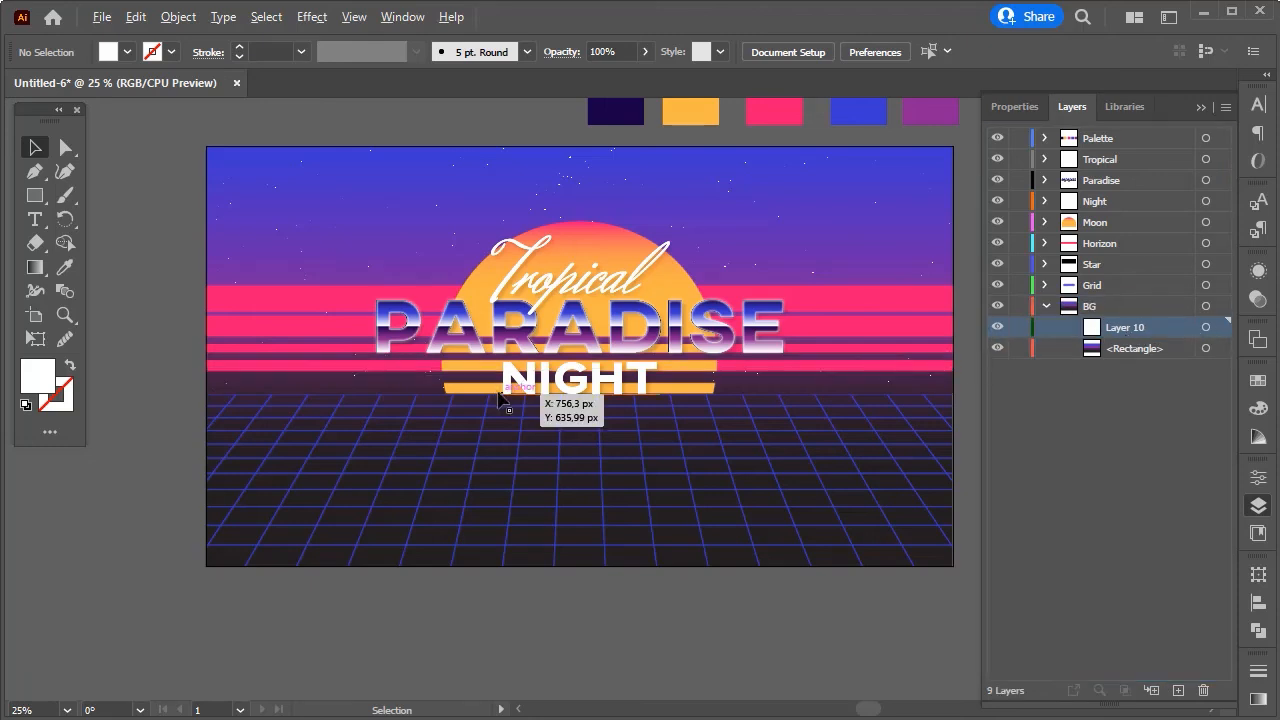
# Rename the new sublayer inside BG as Shadow and target it.
pyautogui.scroll(-1, 508, 404)
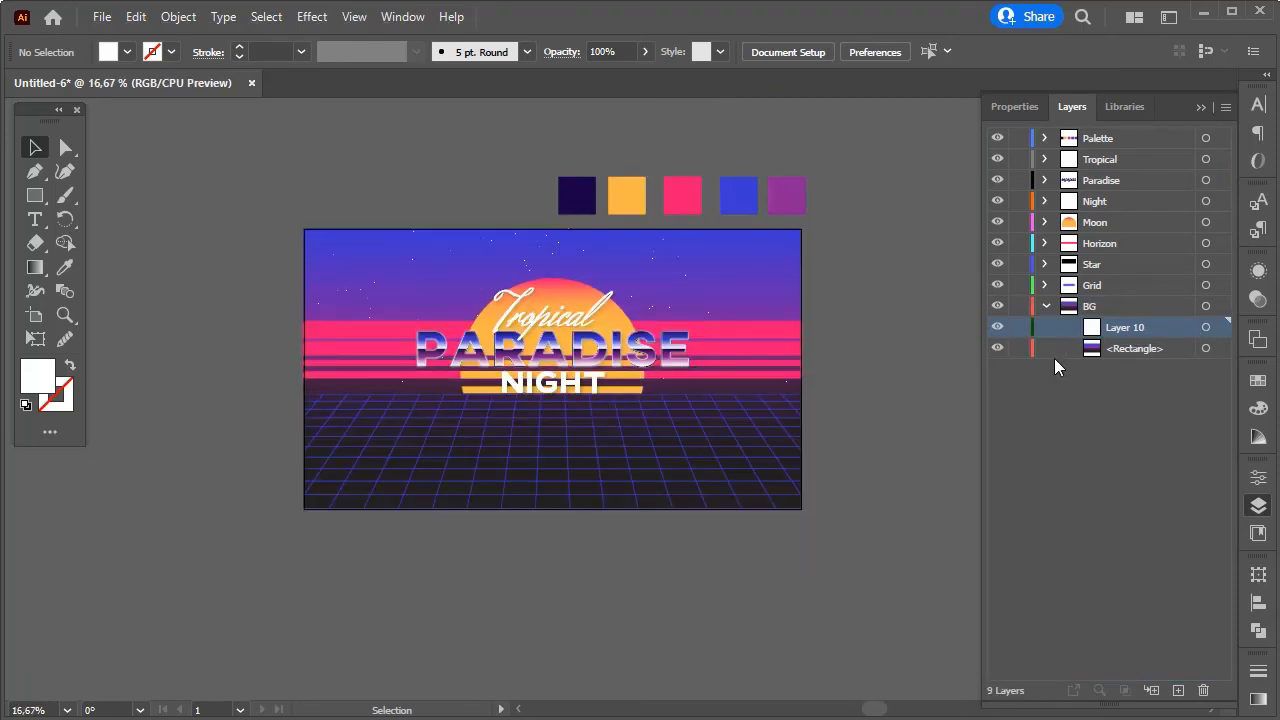
pyautogui.doubleClick(1121, 328)
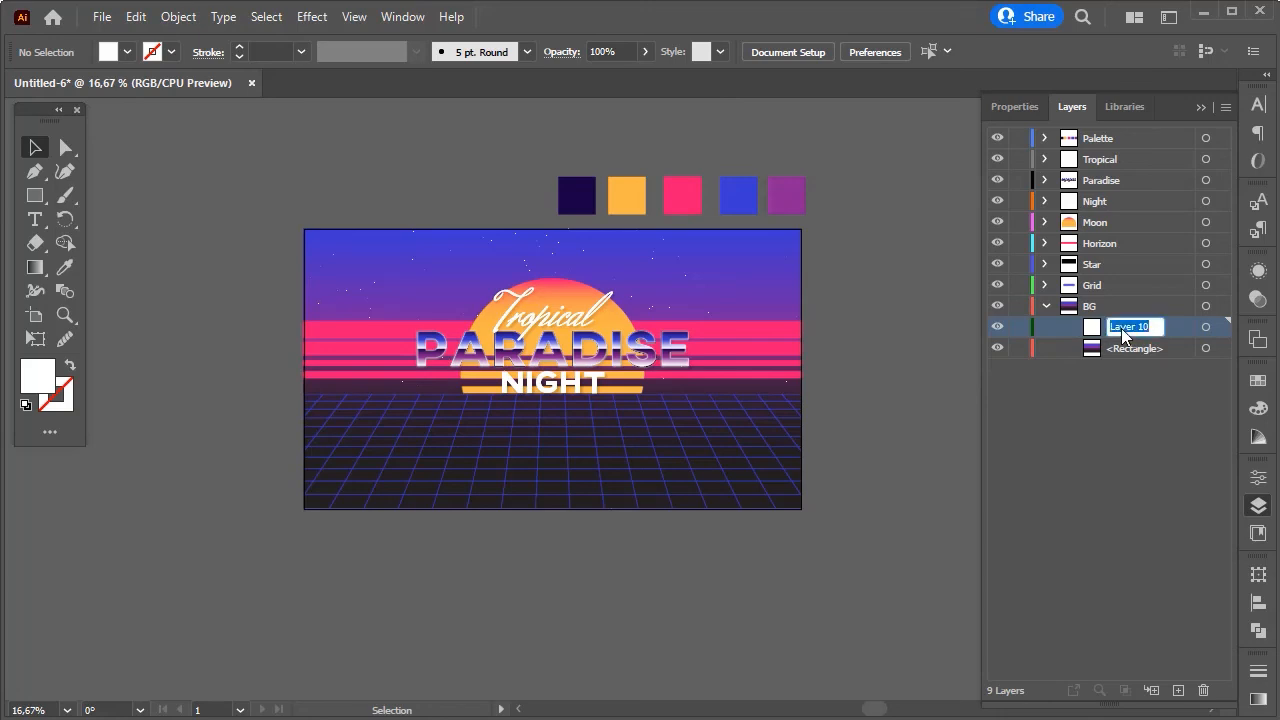
pyautogui.write('Shadow')
pyautogui.moveTo(1147, 328); pyautogui.dragTo(1140, 329)
pyautogui.click(1204, 329)
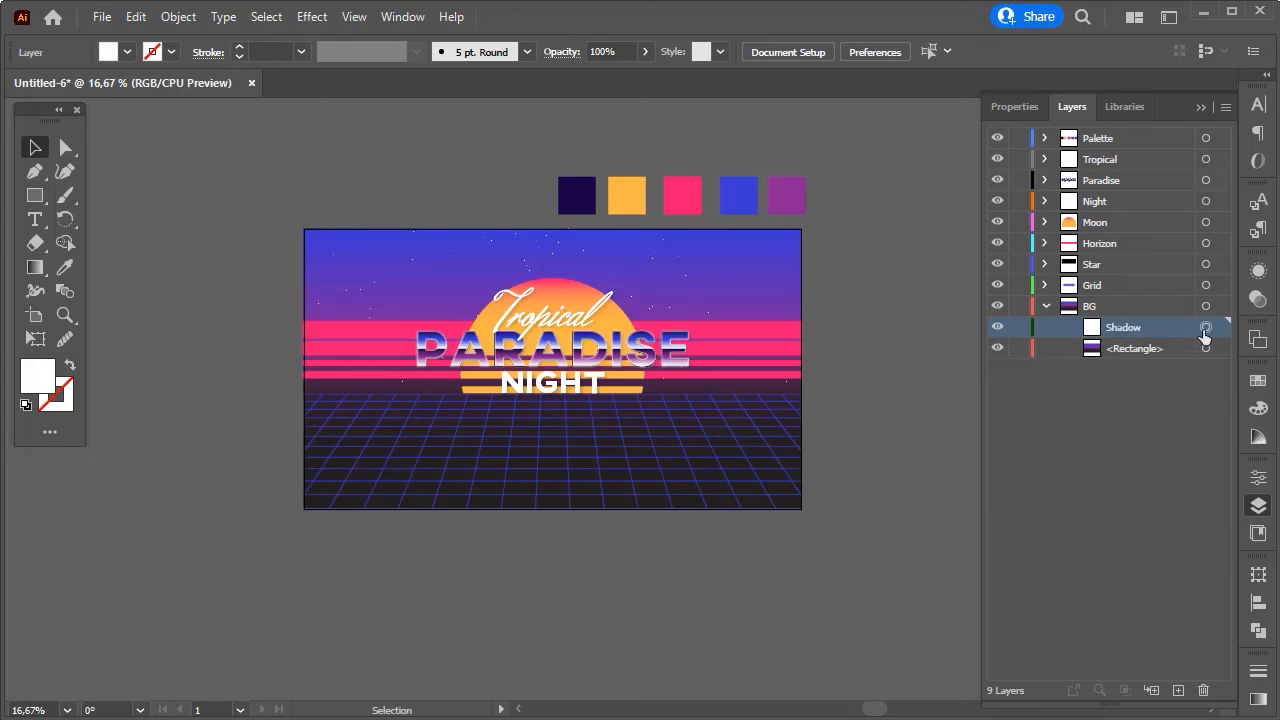
# Draw a 1920 × 1080 px rectangle covering the whole artboard on the Shadow sublayer and check its dimensions.
pyautogui.scroll(1, 450, 380)
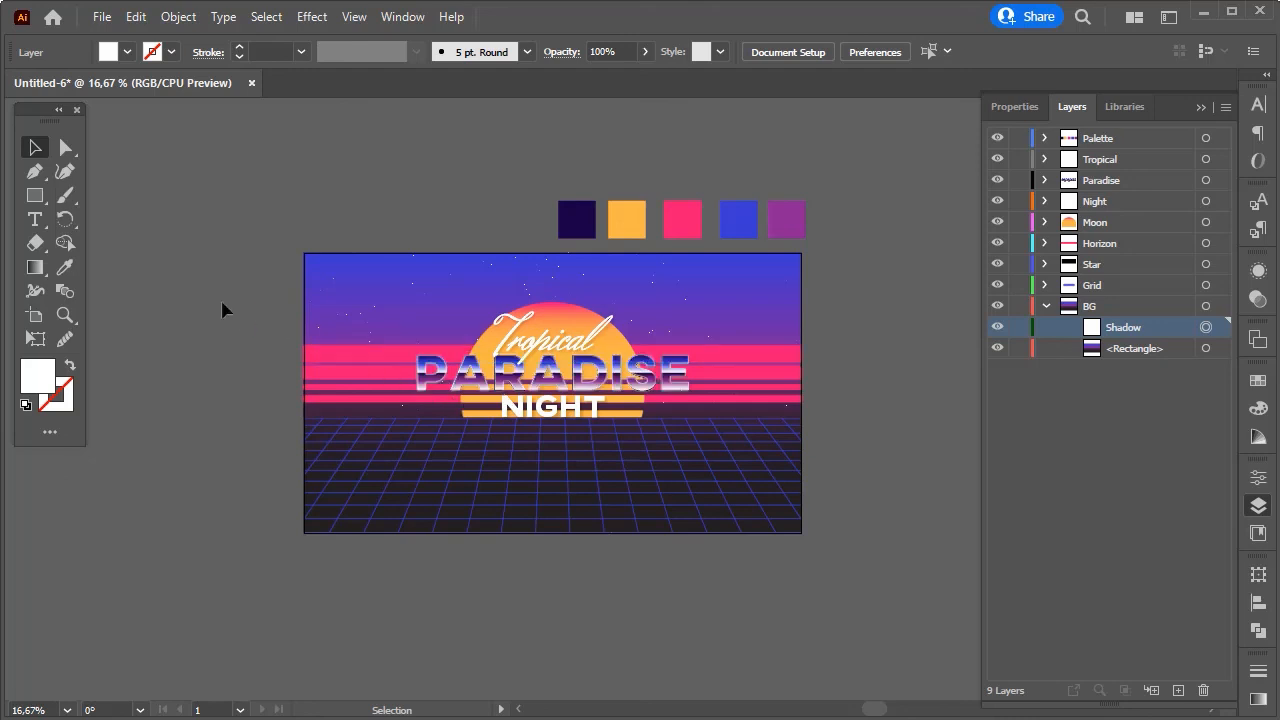
pyautogui.click(35, 195)
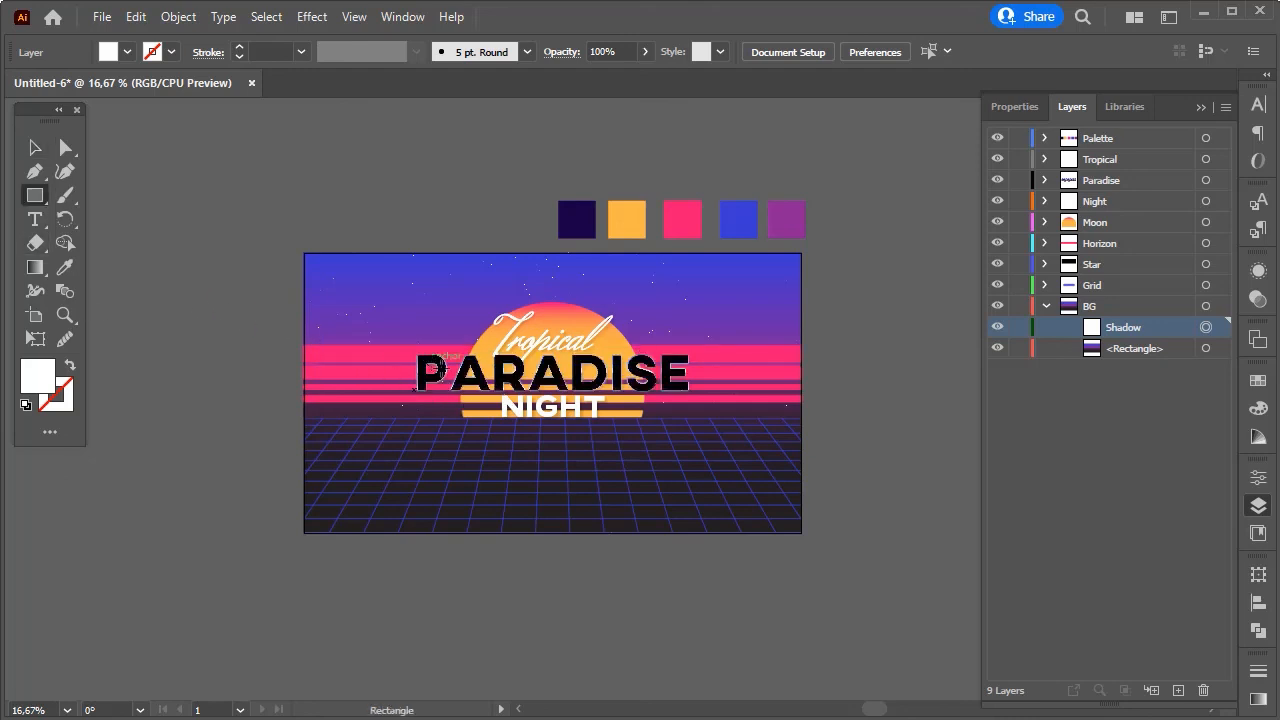
pyautogui.scroll(-1, 257, 352)
pyautogui.scroll(-1, 257, 352)
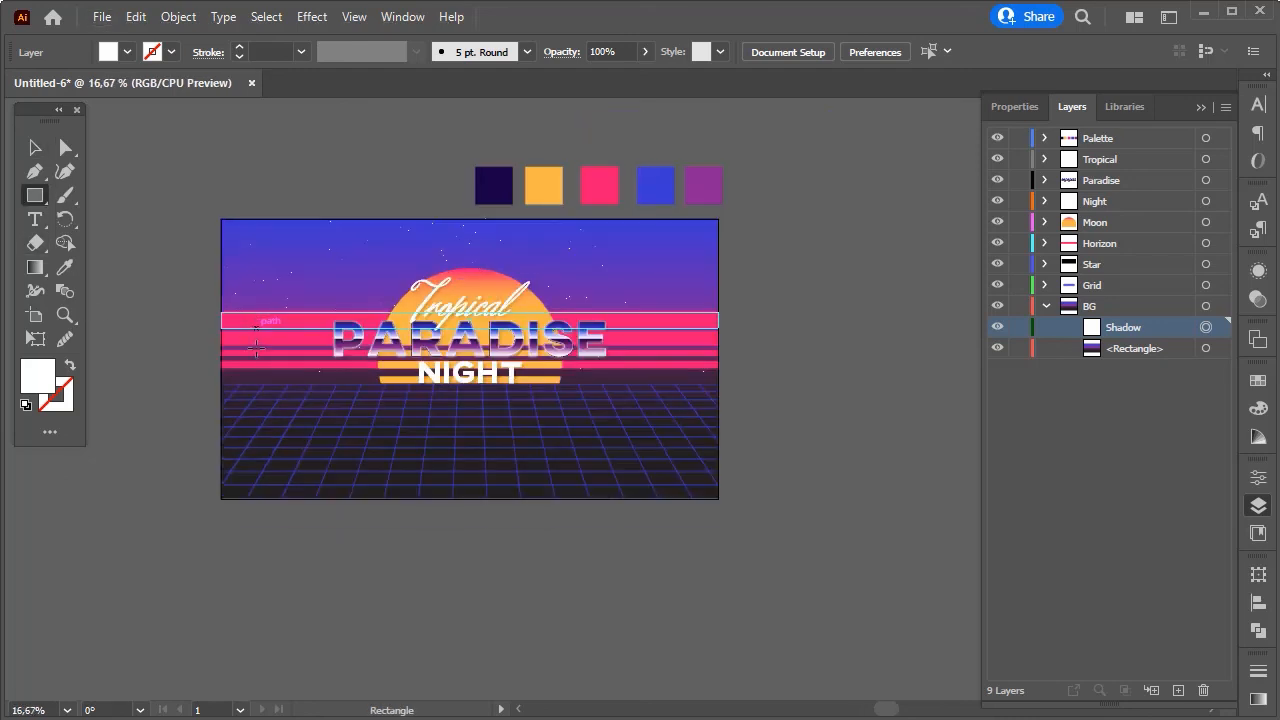
pyautogui.scroll(1, 236, 350)
pyautogui.scroll(1, 181, 172)
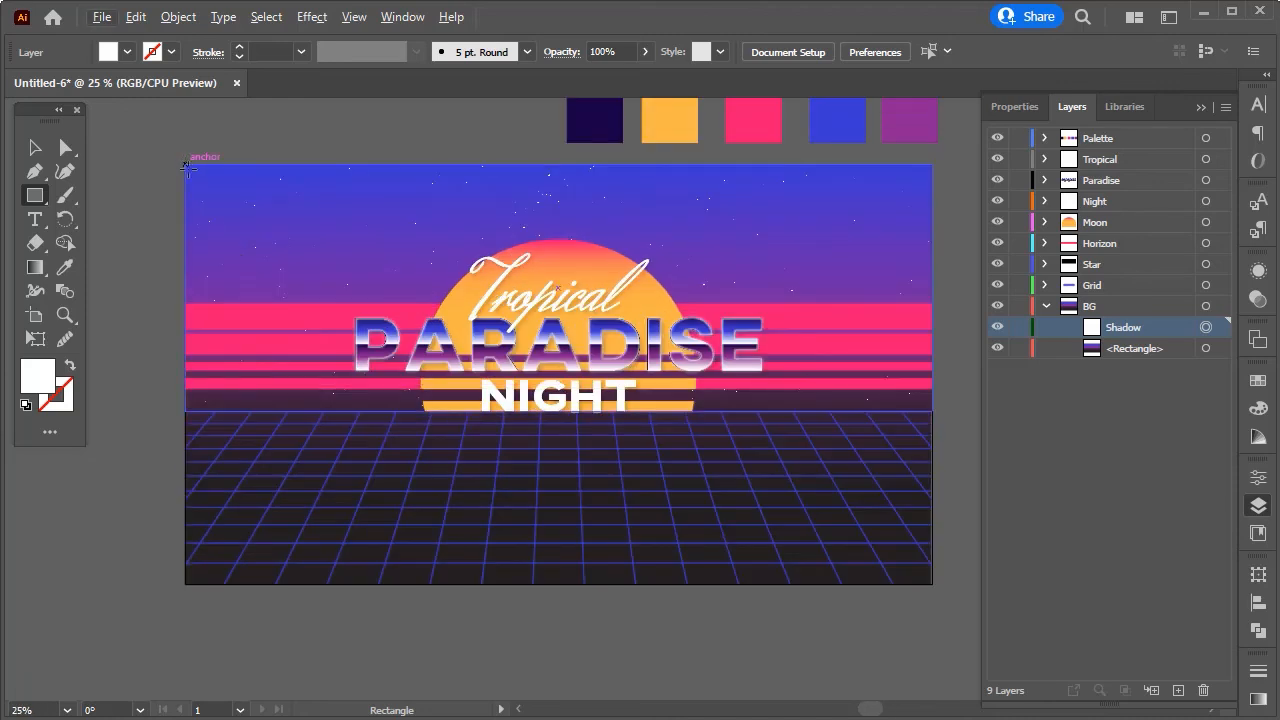
pyautogui.moveTo(187, 167); pyautogui.dragTo(932, 583)
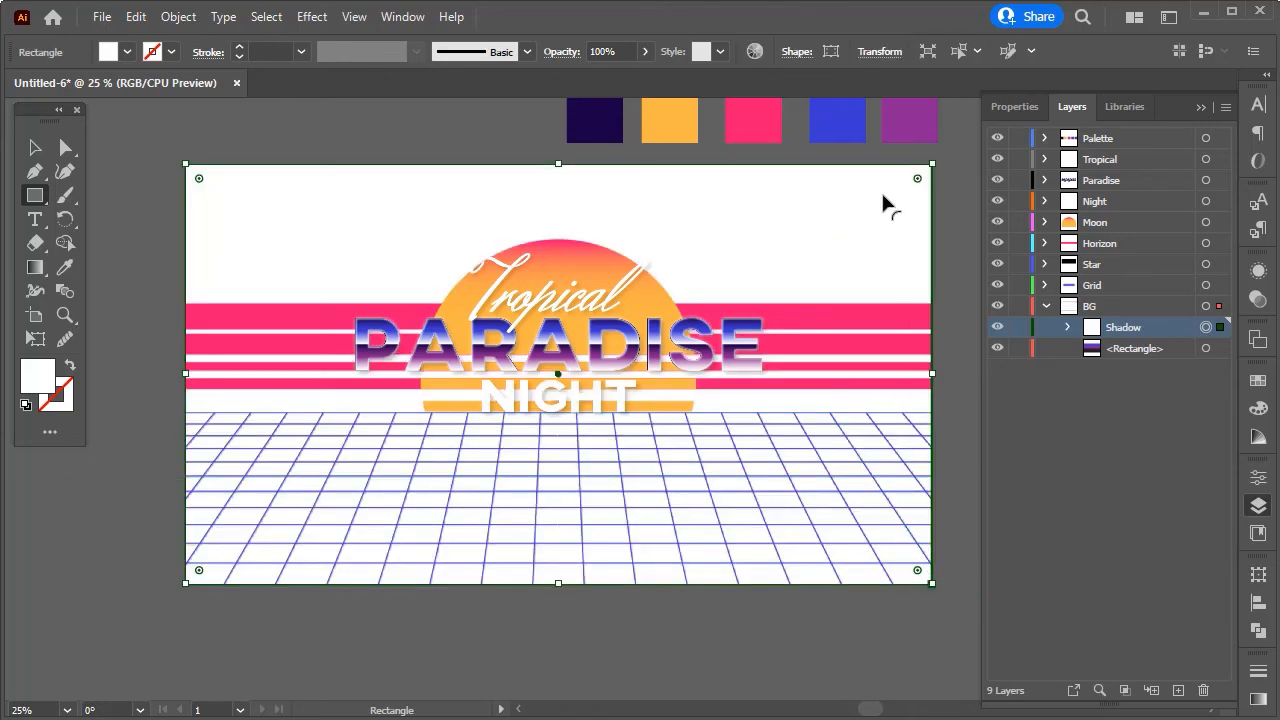
pyautogui.click(868, 52)
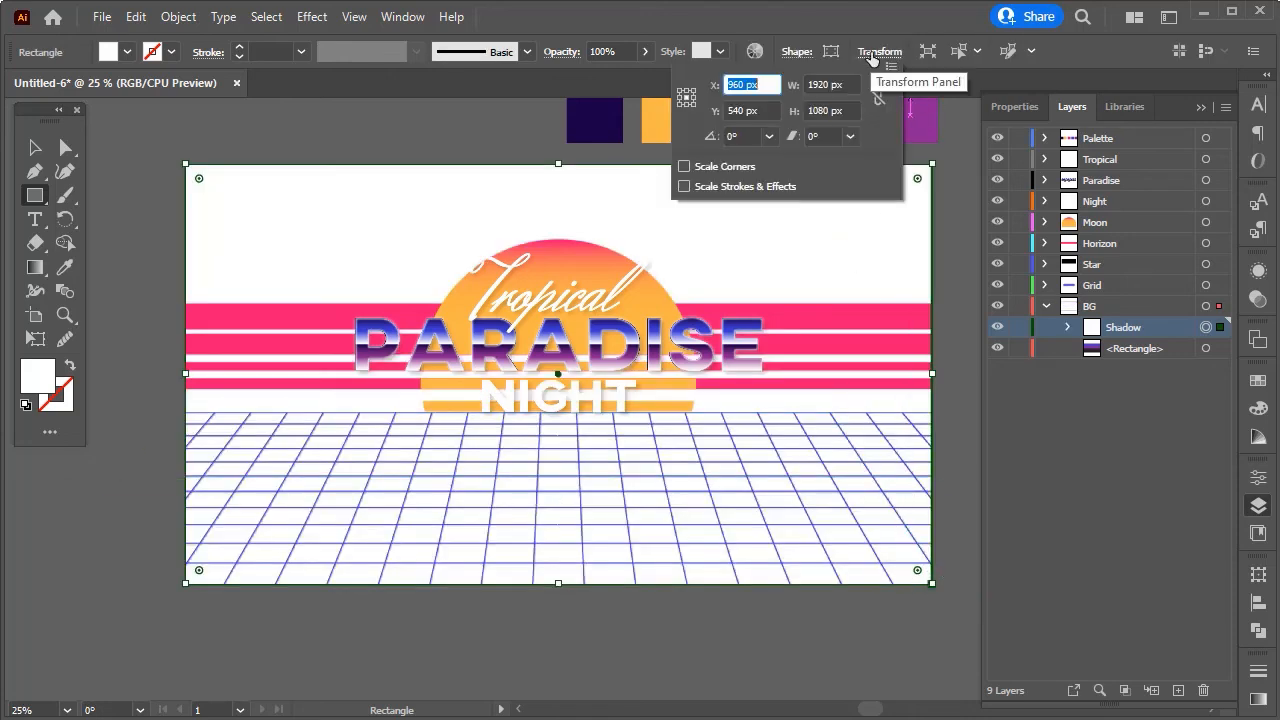
pyautogui.click(872, 55)
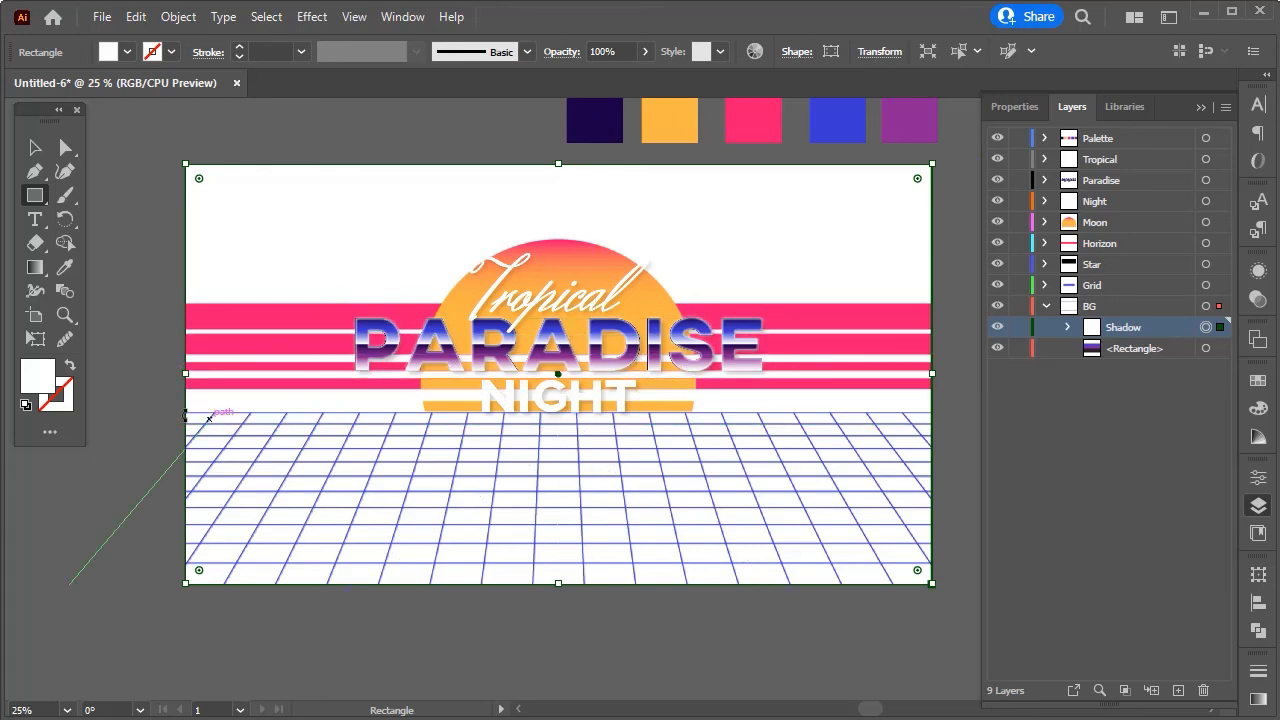
# Fill the Shadow rectangle with black, hex 000000.
pyautogui.doubleClick(36, 380)
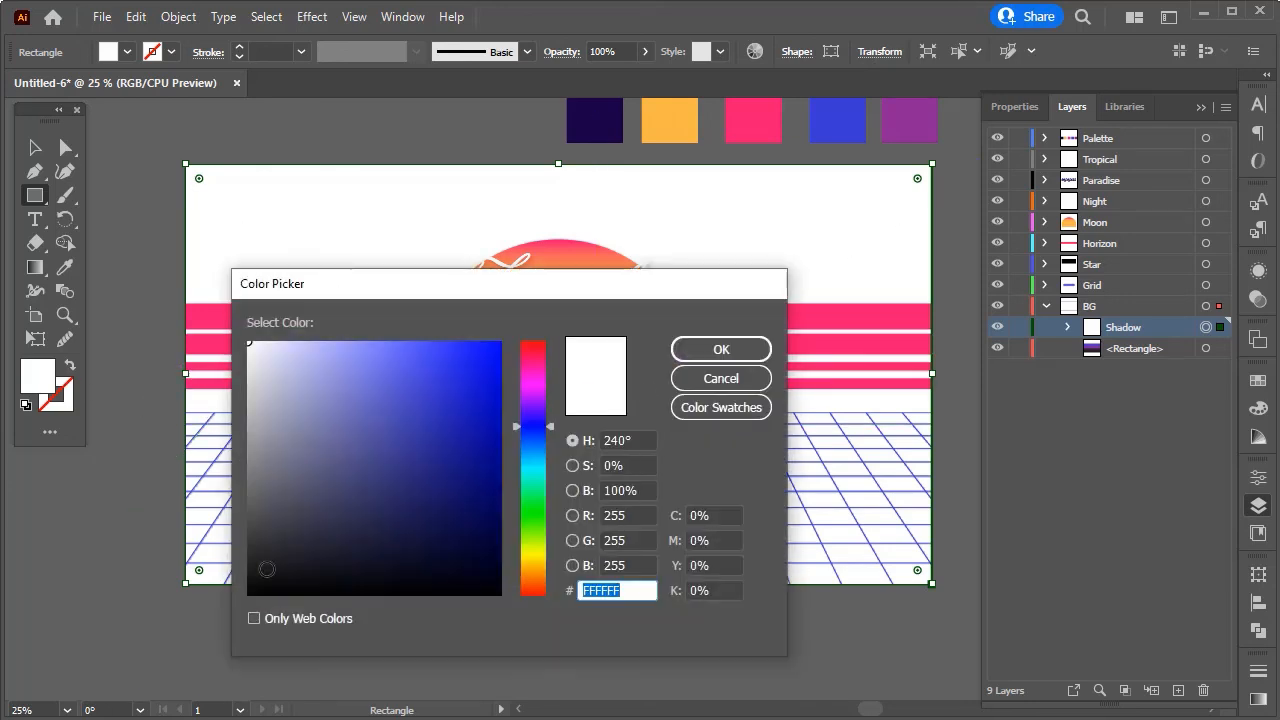
pyautogui.write('000000')
pyautogui.click(727, 350)
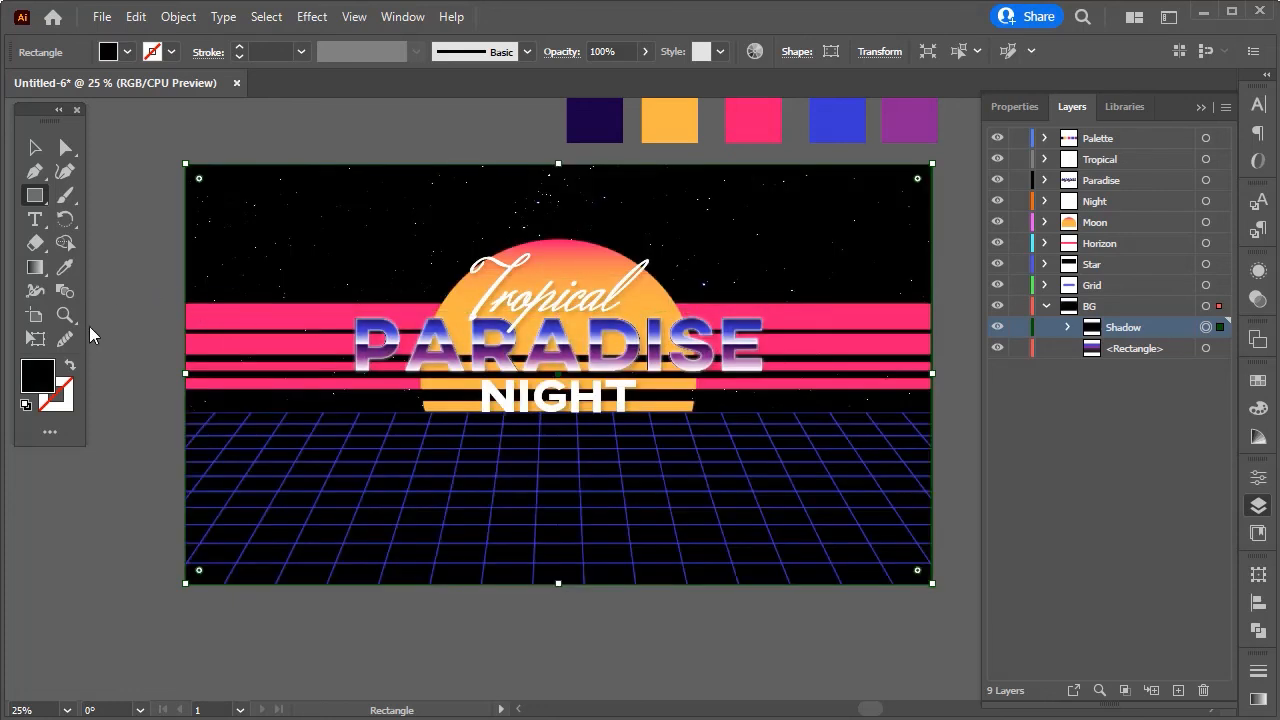
# Apply a radial gradient to the Shadow rectangle's fill.
pyautogui.click(47, 271)
pyautogui.doubleClick(47, 271)
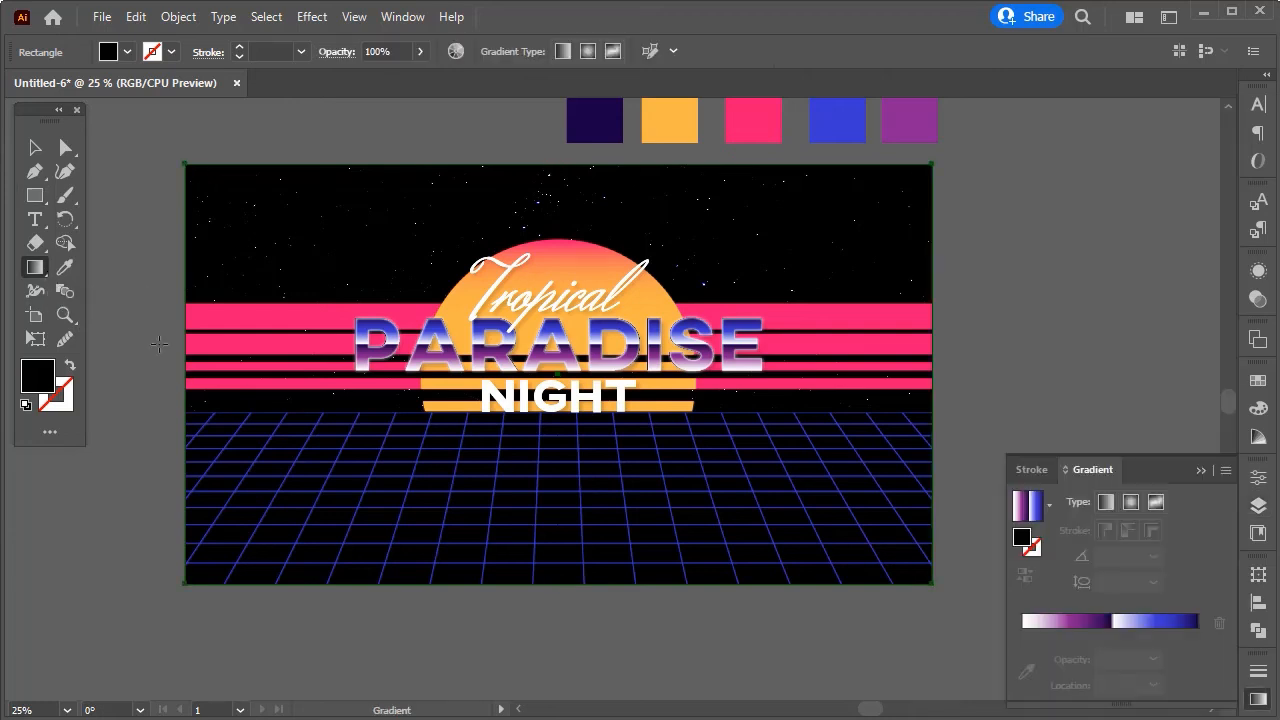
pyautogui.click(1129, 503)
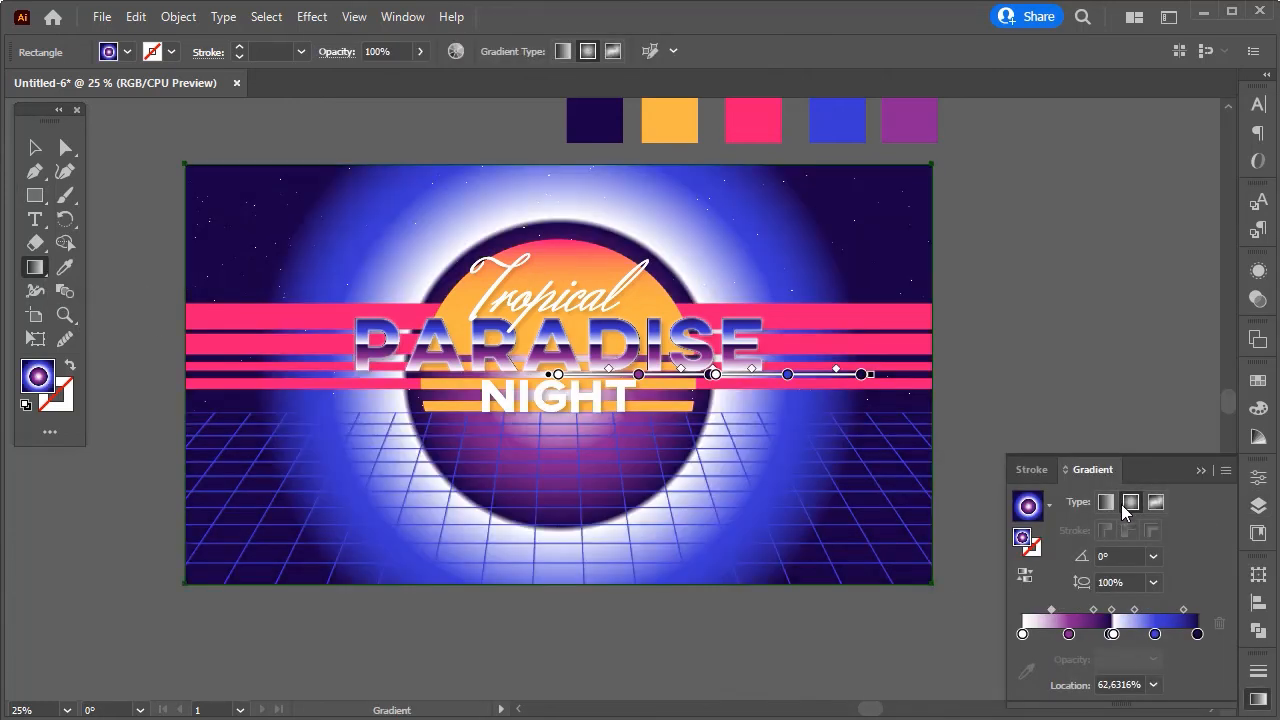
# Remove all the intermediate color stops from the radial gradient, keeping only the white inner and dark navy outer stops.
pyautogui.click(1113, 634)
pyautogui.click(1218, 624)
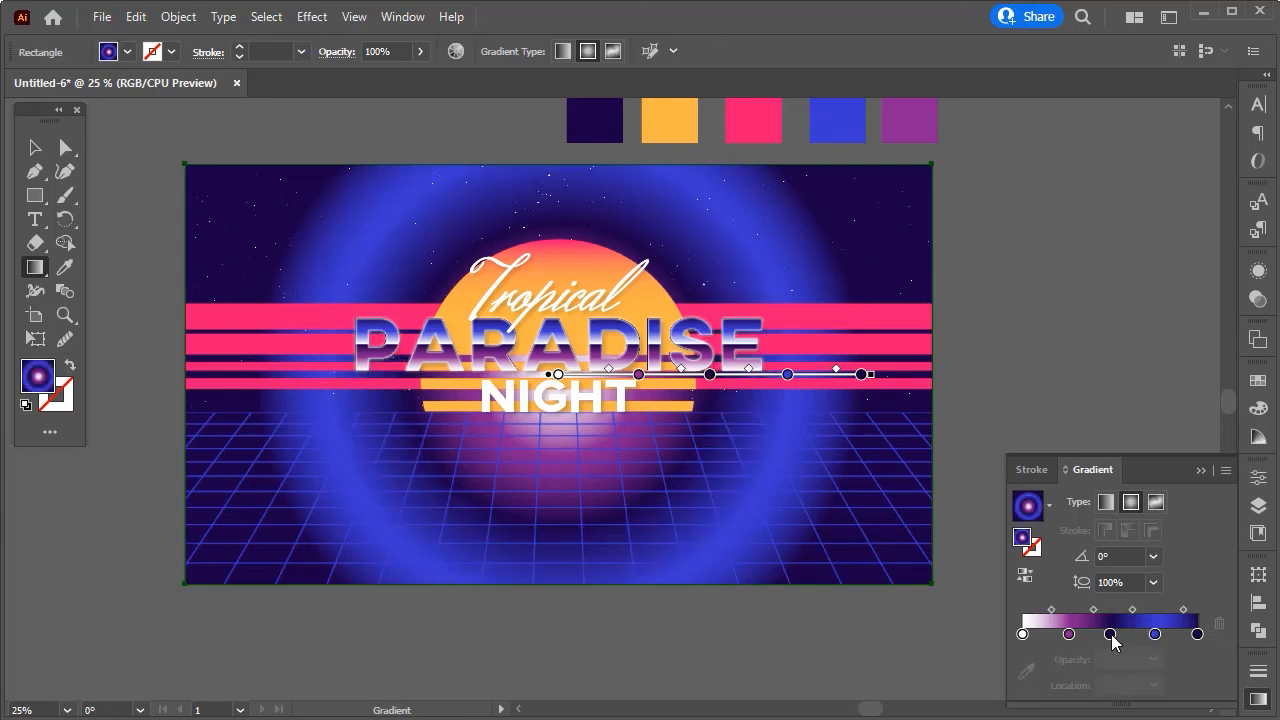
pyautogui.click(1110, 634)
pyautogui.click(1218, 624)
pyautogui.click(1155, 634)
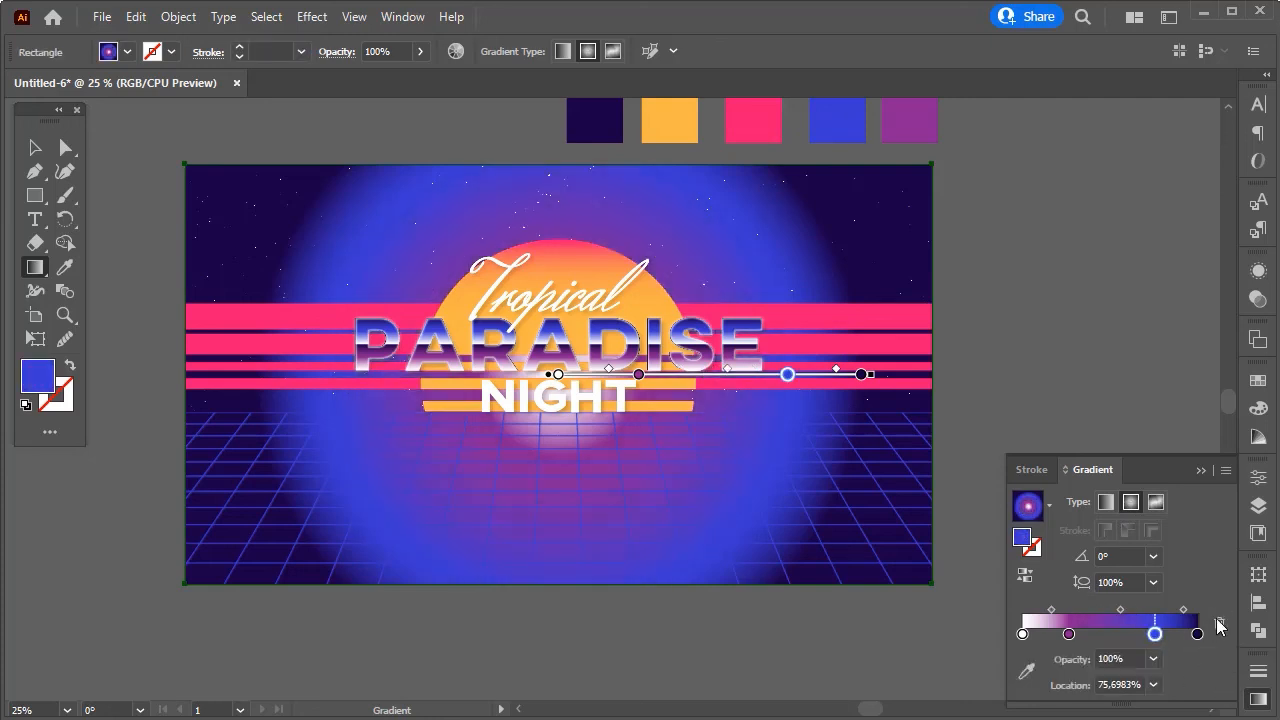
pyautogui.click(1218, 624)
pyautogui.moveTo(1069, 634); pyautogui.dragTo(1116, 641)
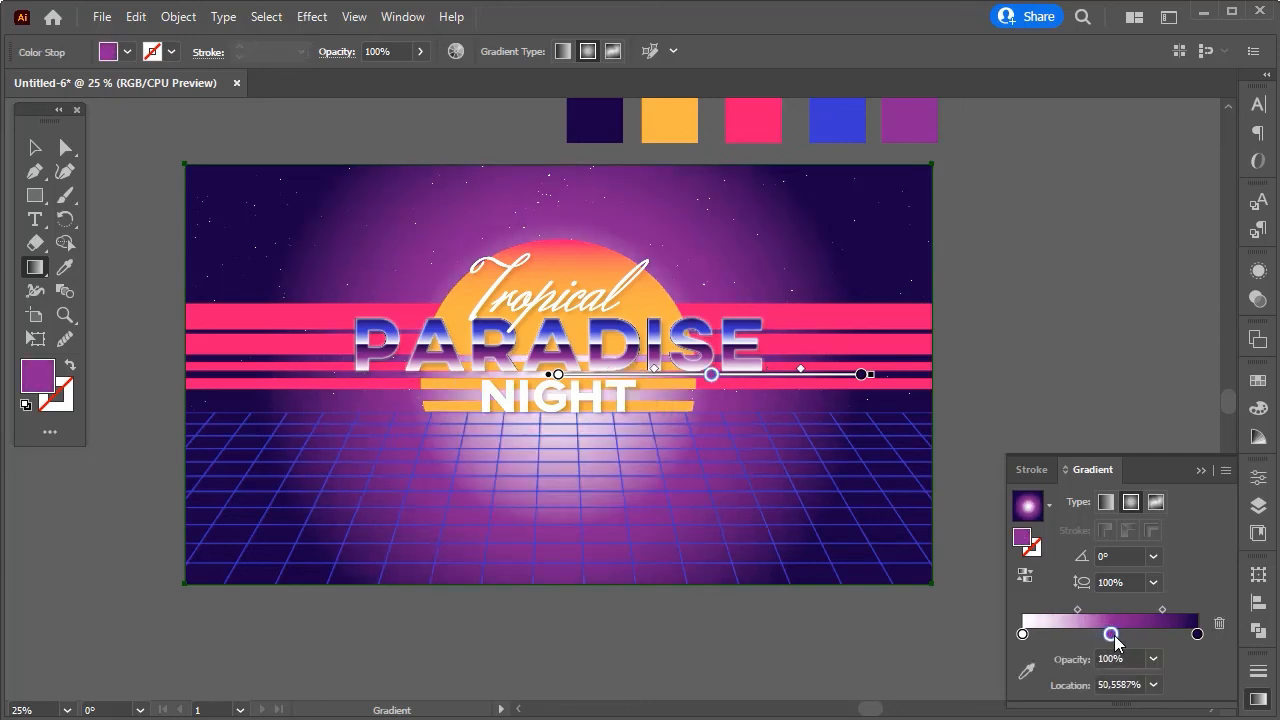
pyautogui.click(1219, 626)
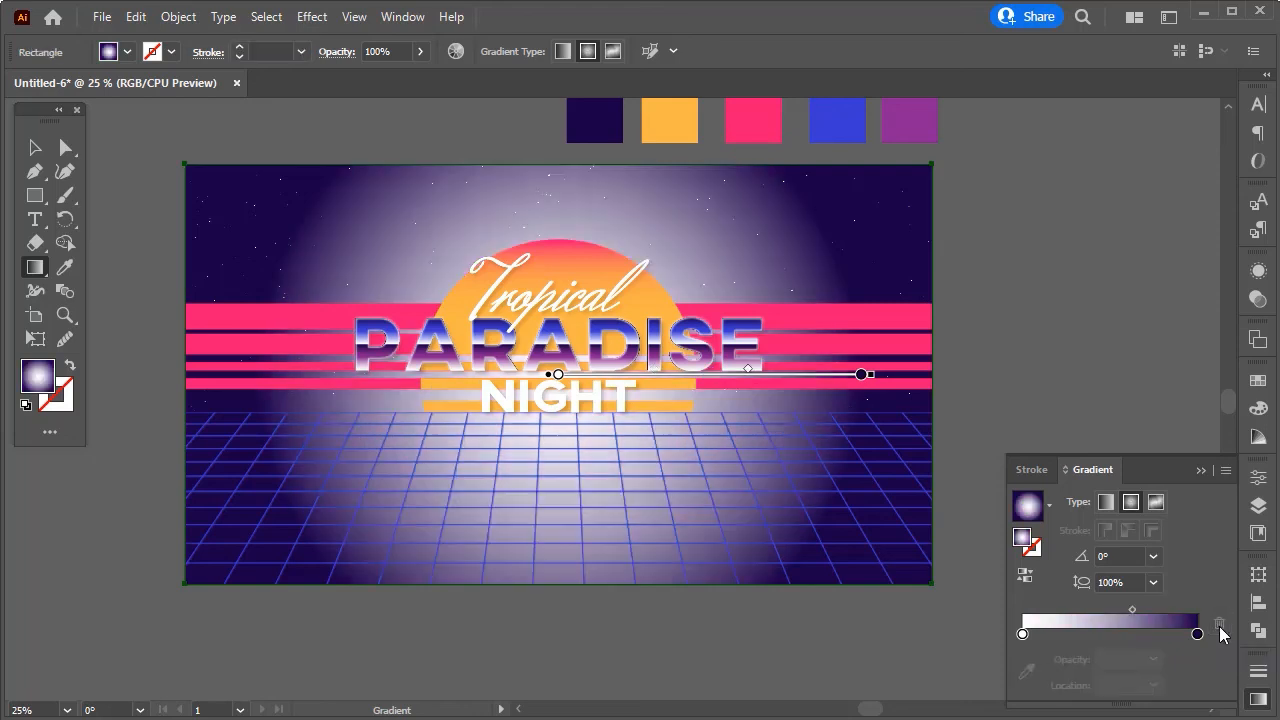
# Move the gradient midpoint to about 50% and recolor the inner stop with the Black swatch.
pyautogui.moveTo(1132, 609); pyautogui.dragTo(1109, 611)
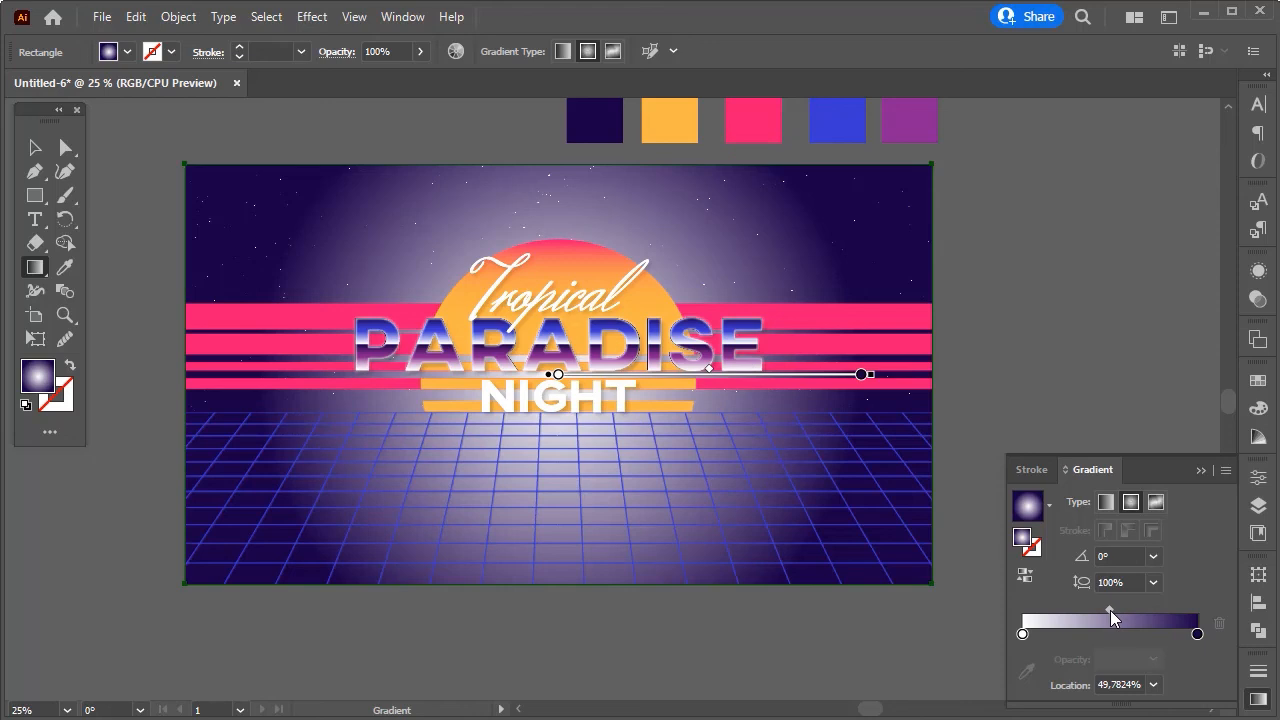
pyautogui.click(1022, 634)
pyautogui.doubleClick(1023, 634)
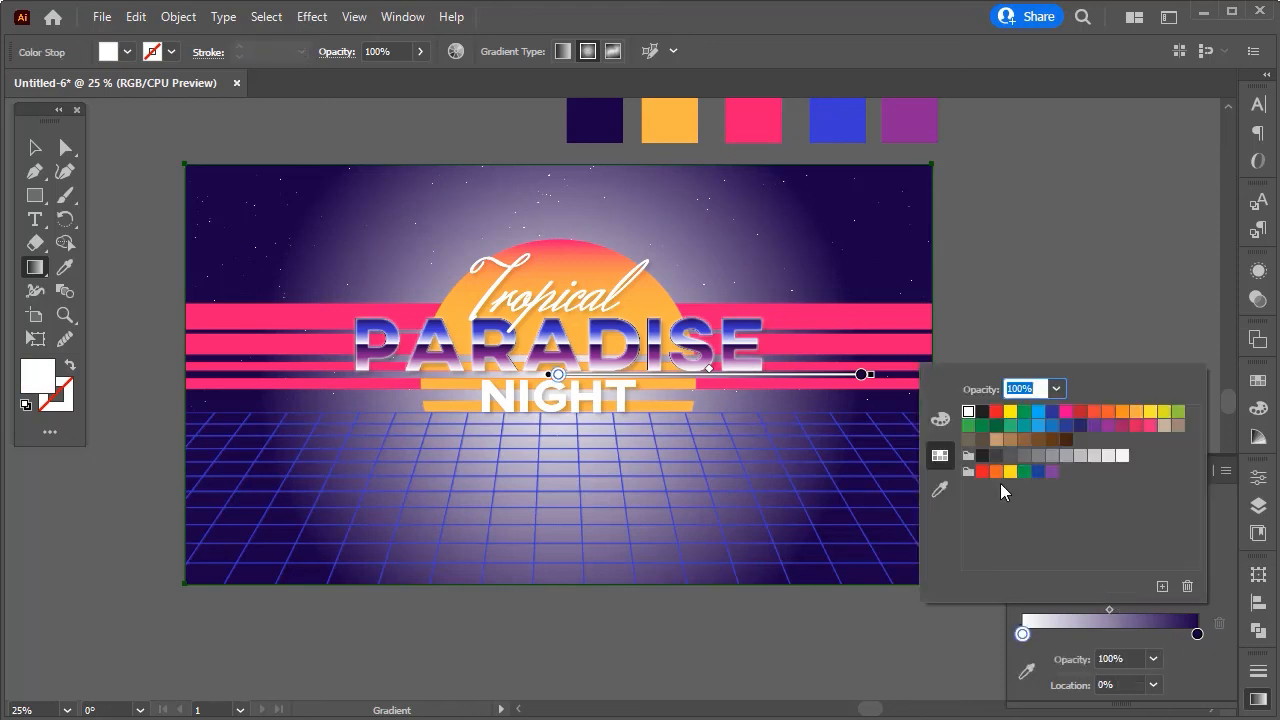
pyautogui.click(982, 412)
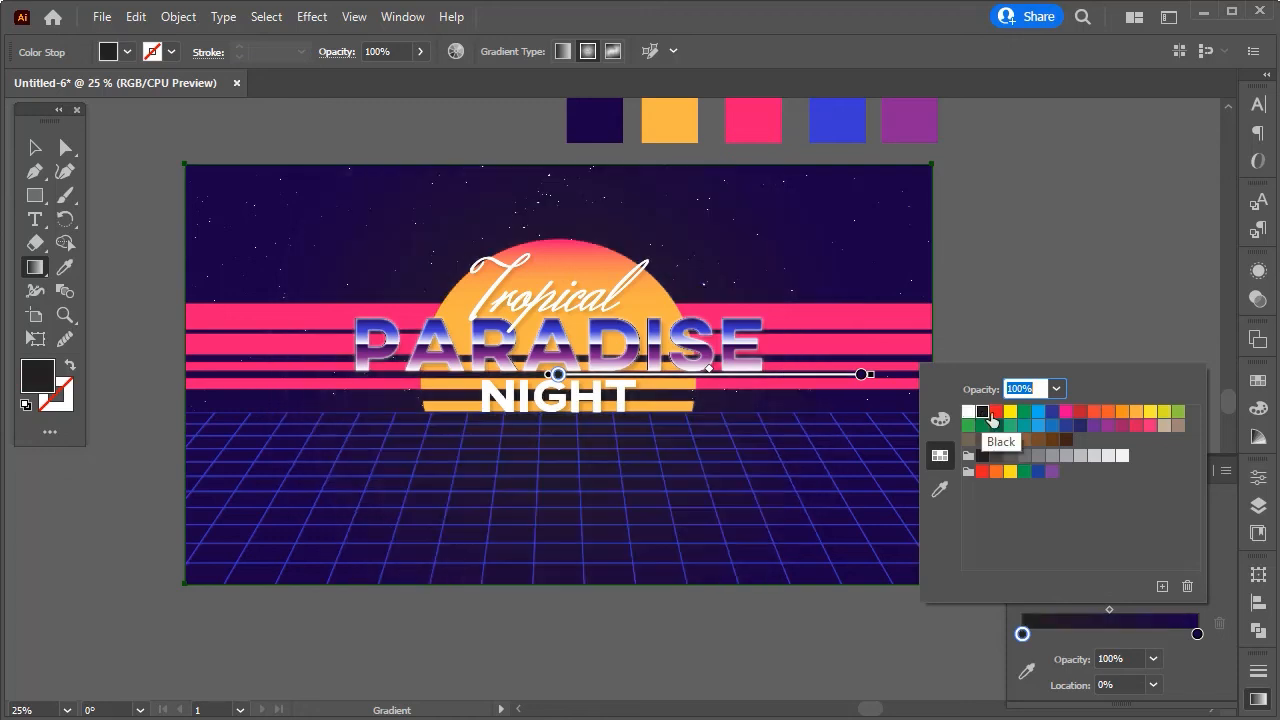
# Recolor the outer stop of the Shadow rectangle's radial gradient with the Black swatch.
pyautogui.click(1198, 635)
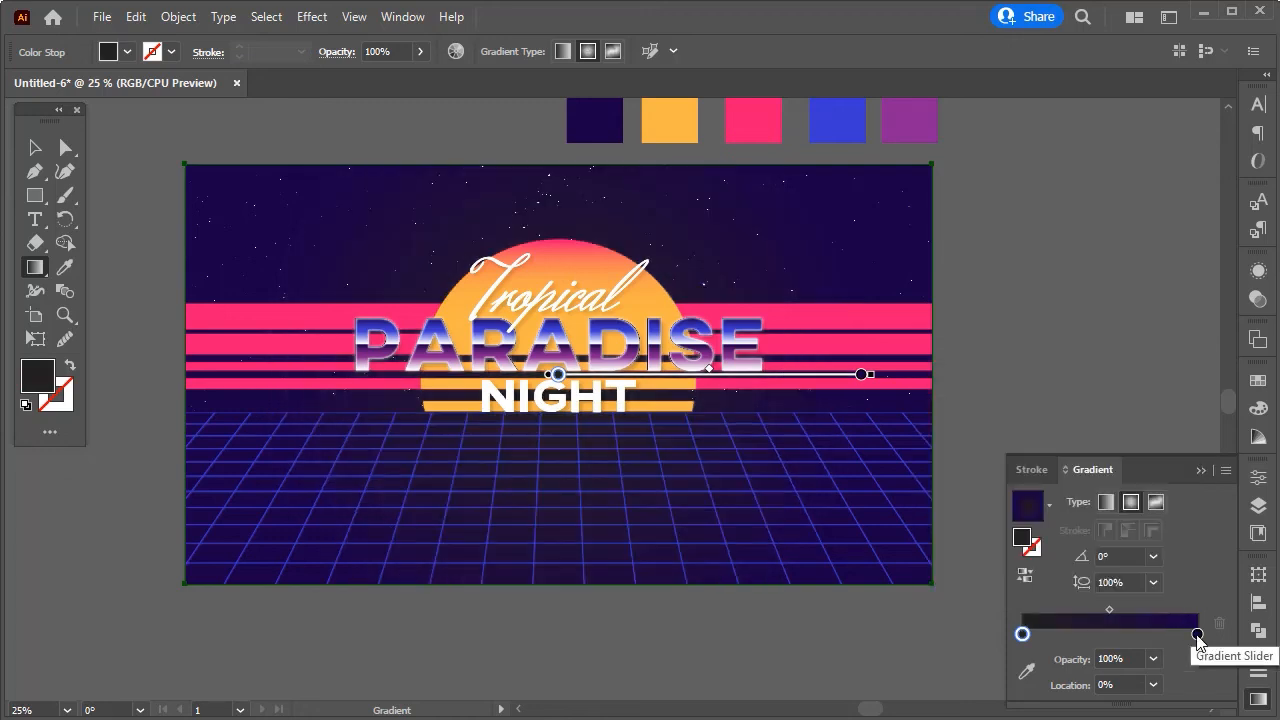
pyautogui.doubleClick(1198, 635)
pyautogui.click(983, 413)
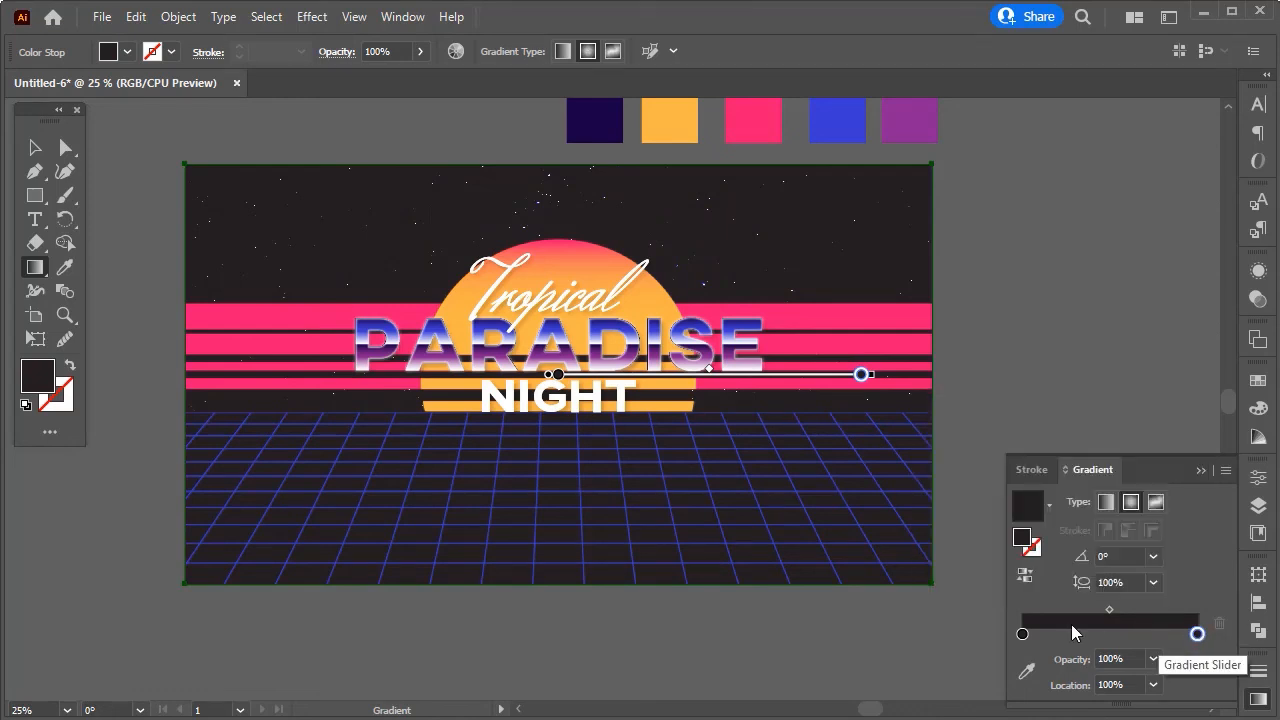
# Lower the opacity of the gradient's inner black stop to 20%.
pyautogui.click(1022, 634)
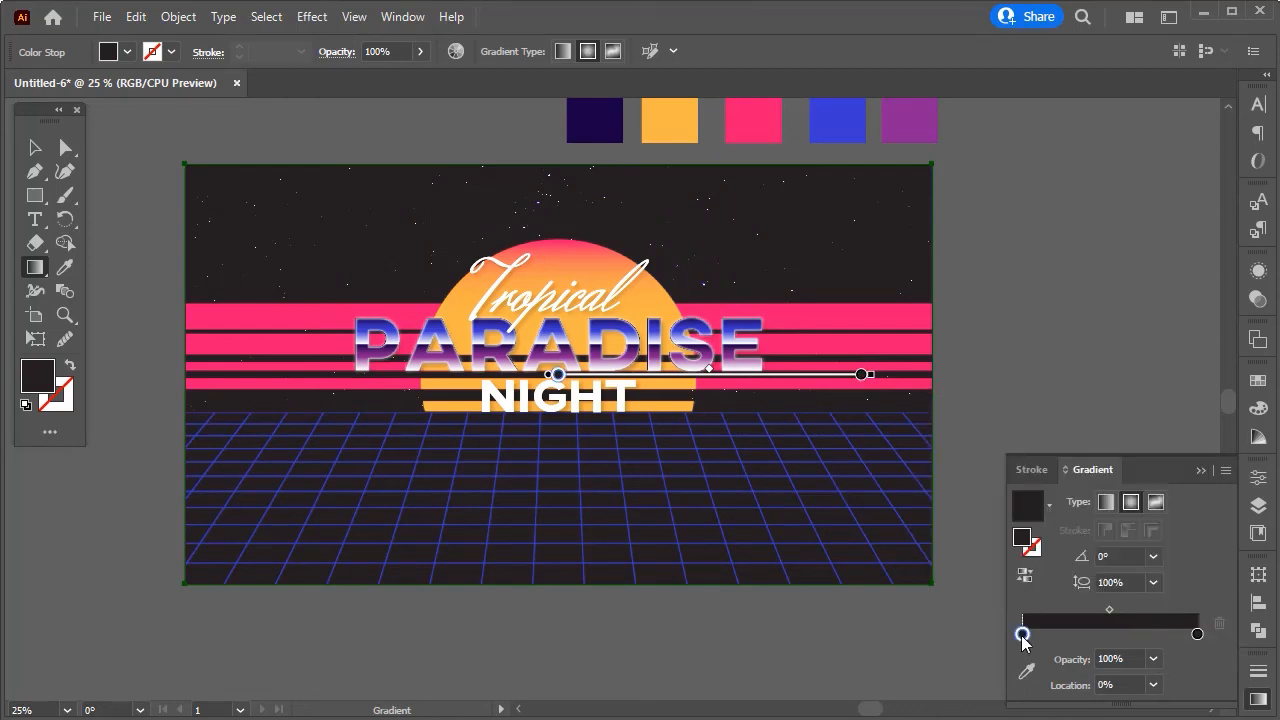
pyautogui.click(1153, 659)
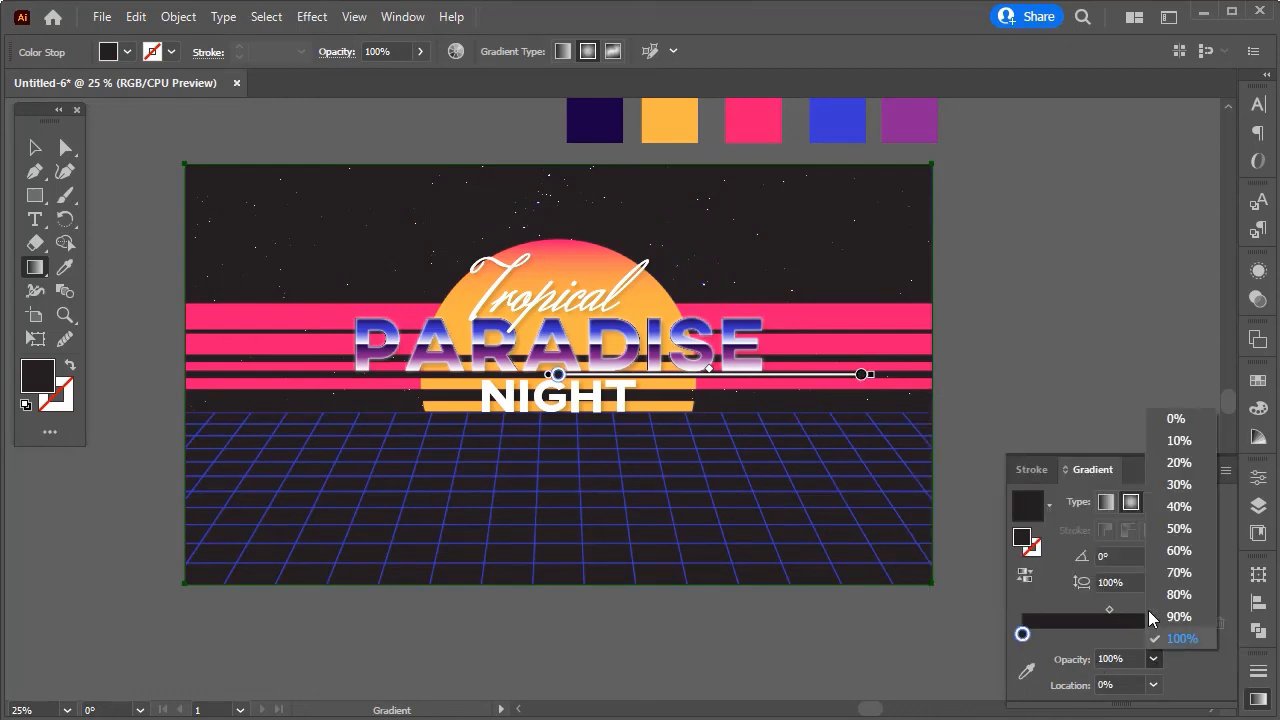
pyautogui.click(1178, 529)
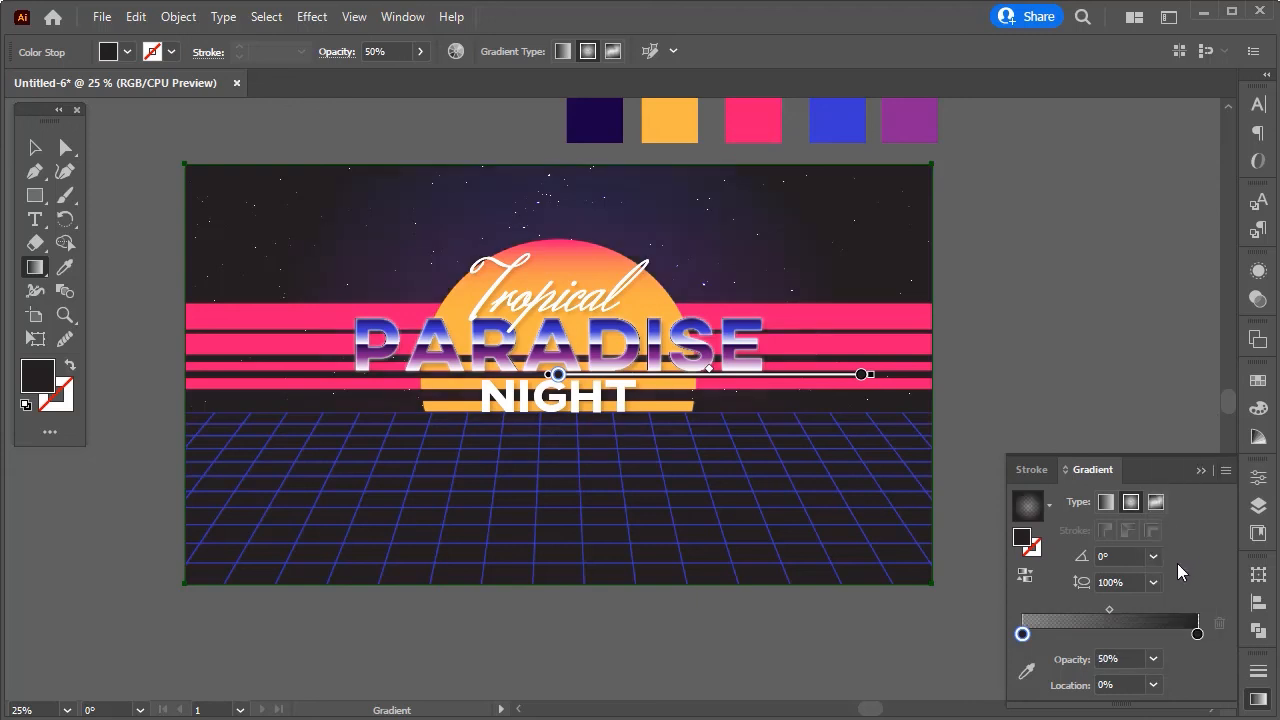
pyautogui.click(1153, 659)
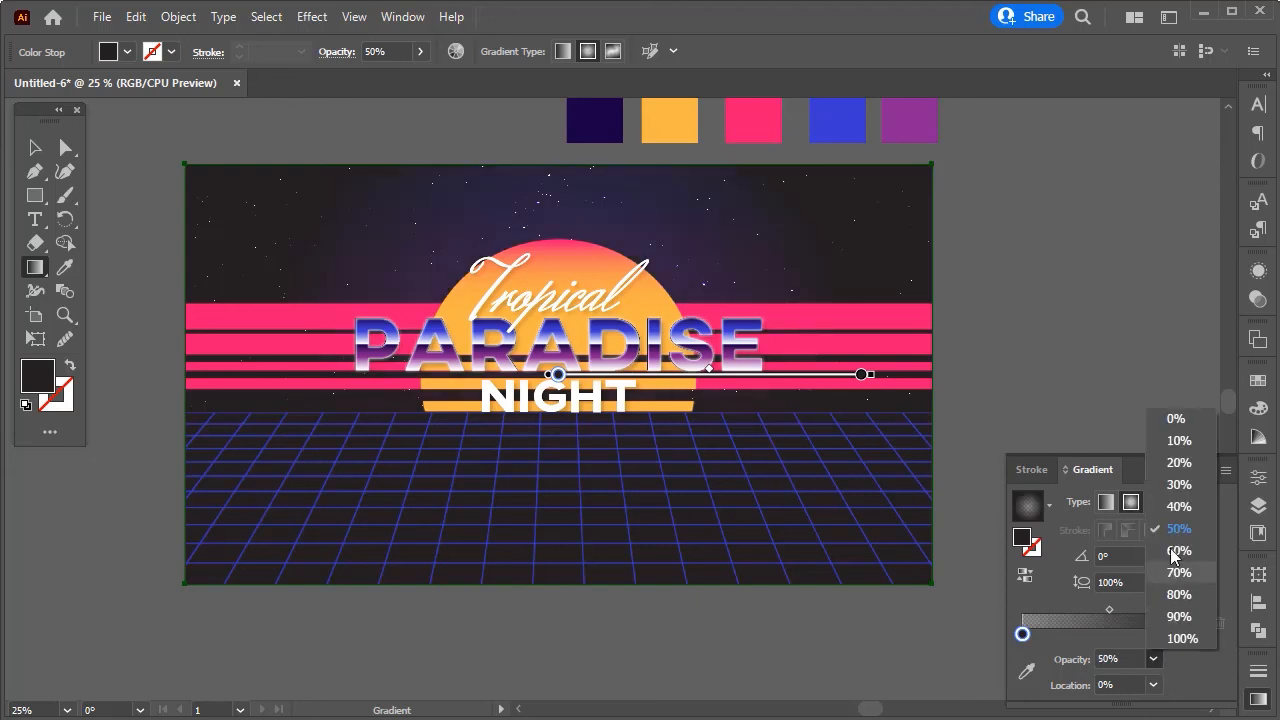
pyautogui.click(1177, 486)
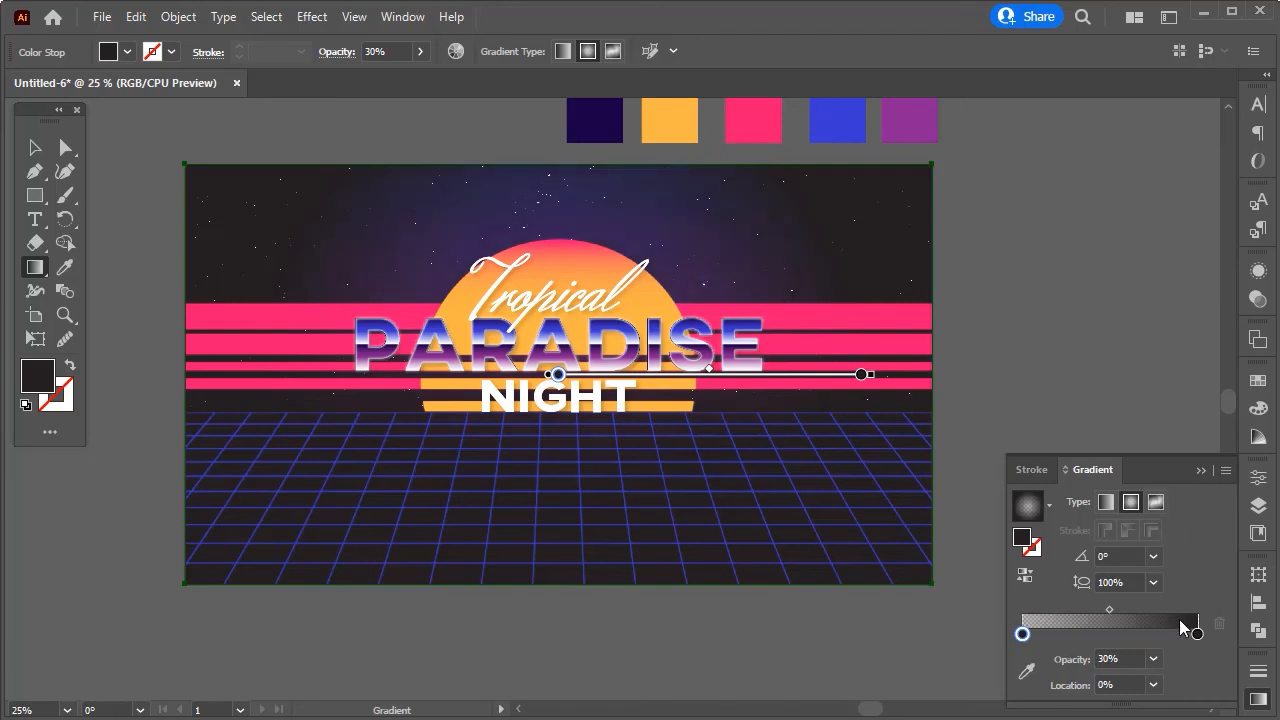
pyautogui.click(1153, 659)
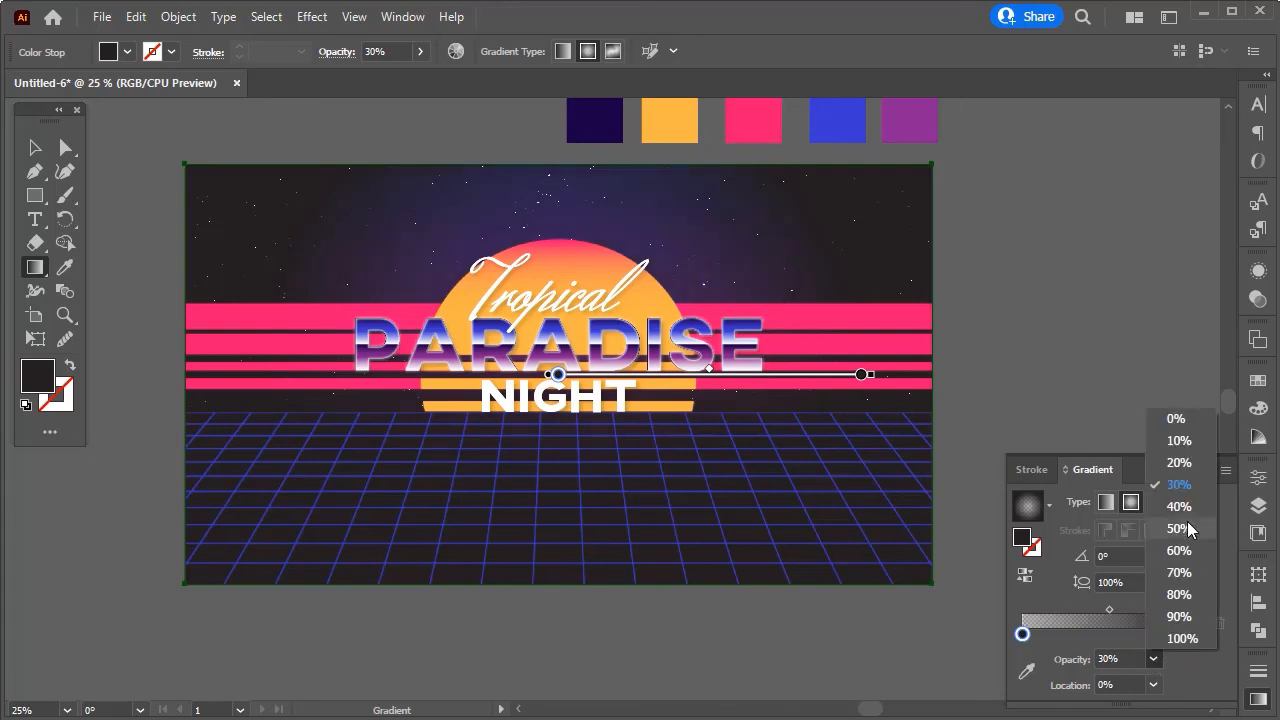
pyautogui.click(1177, 461)
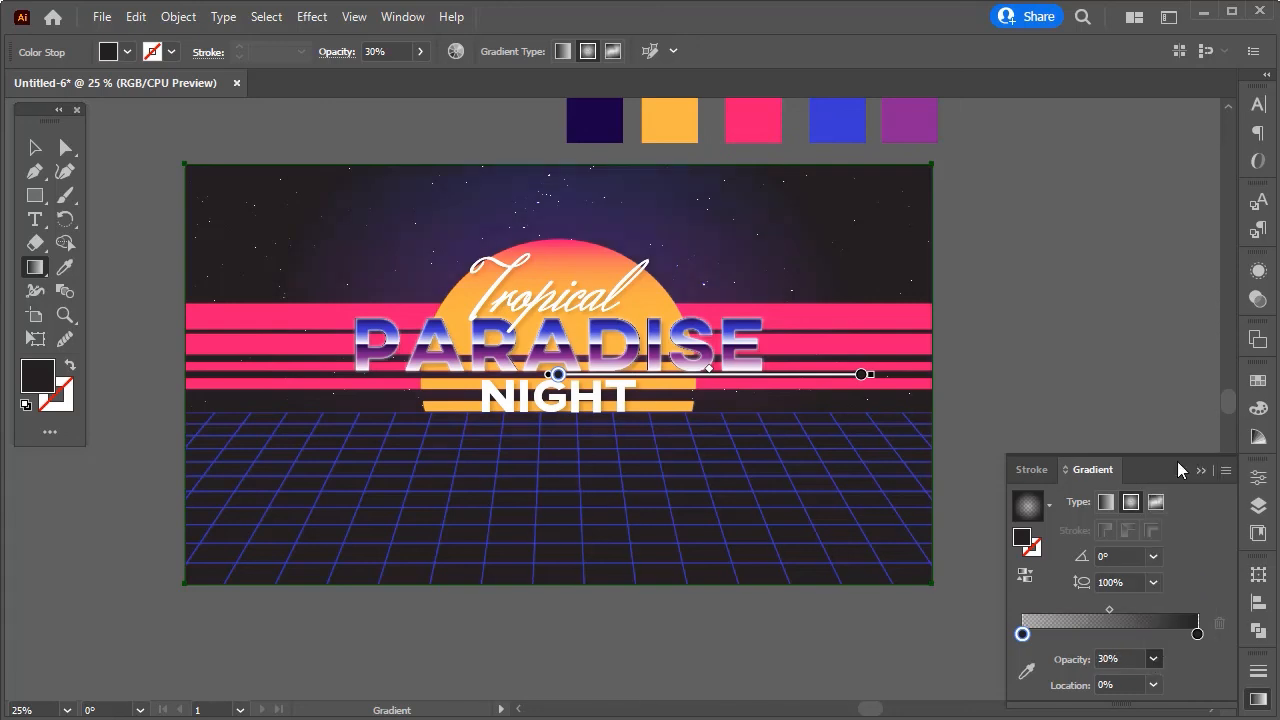
# Reduce the opacity of the gradient's outer black stop to 60%.
pyautogui.click(1197, 634)
pyautogui.doubleClick(1197, 634)
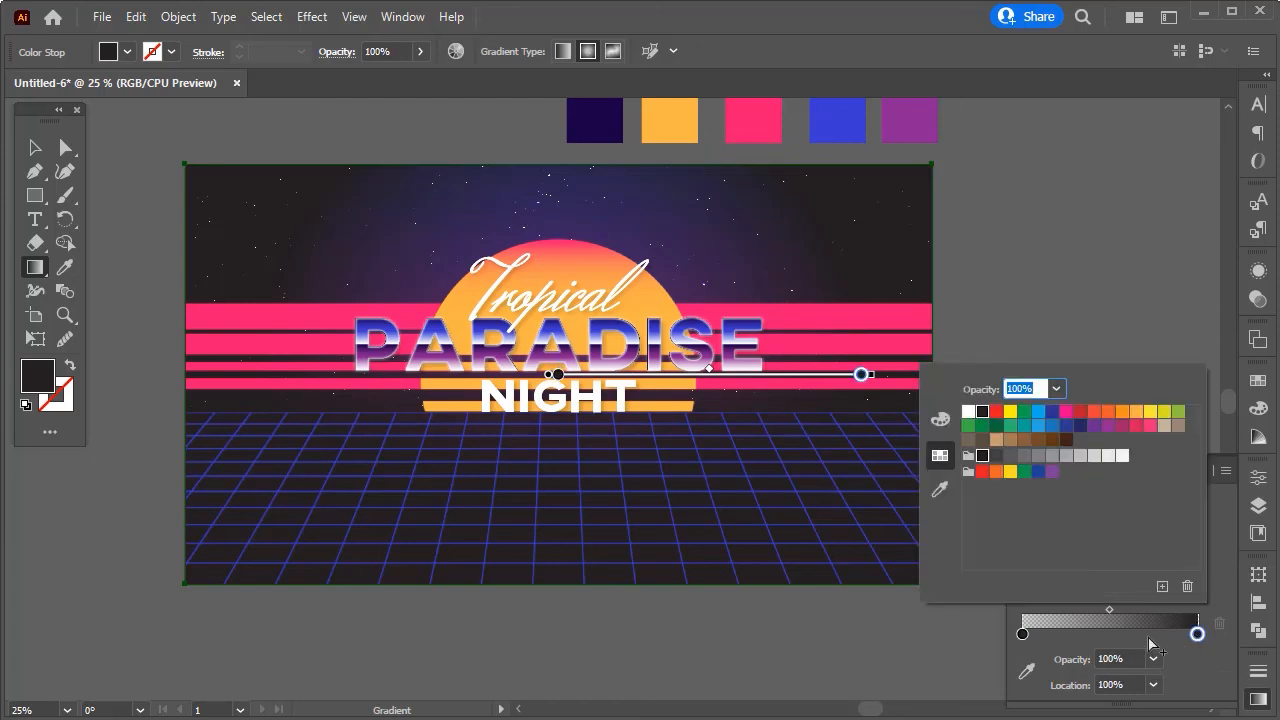
pyautogui.press('Escape')
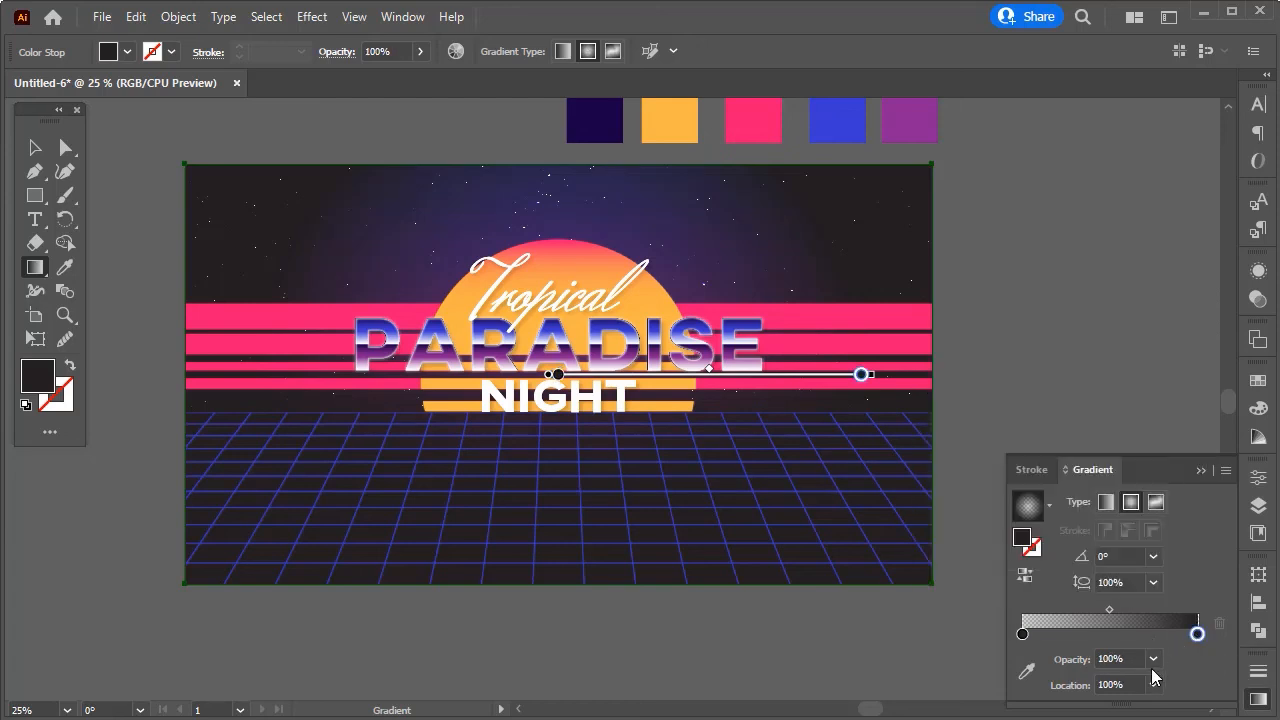
pyautogui.click(1153, 658)
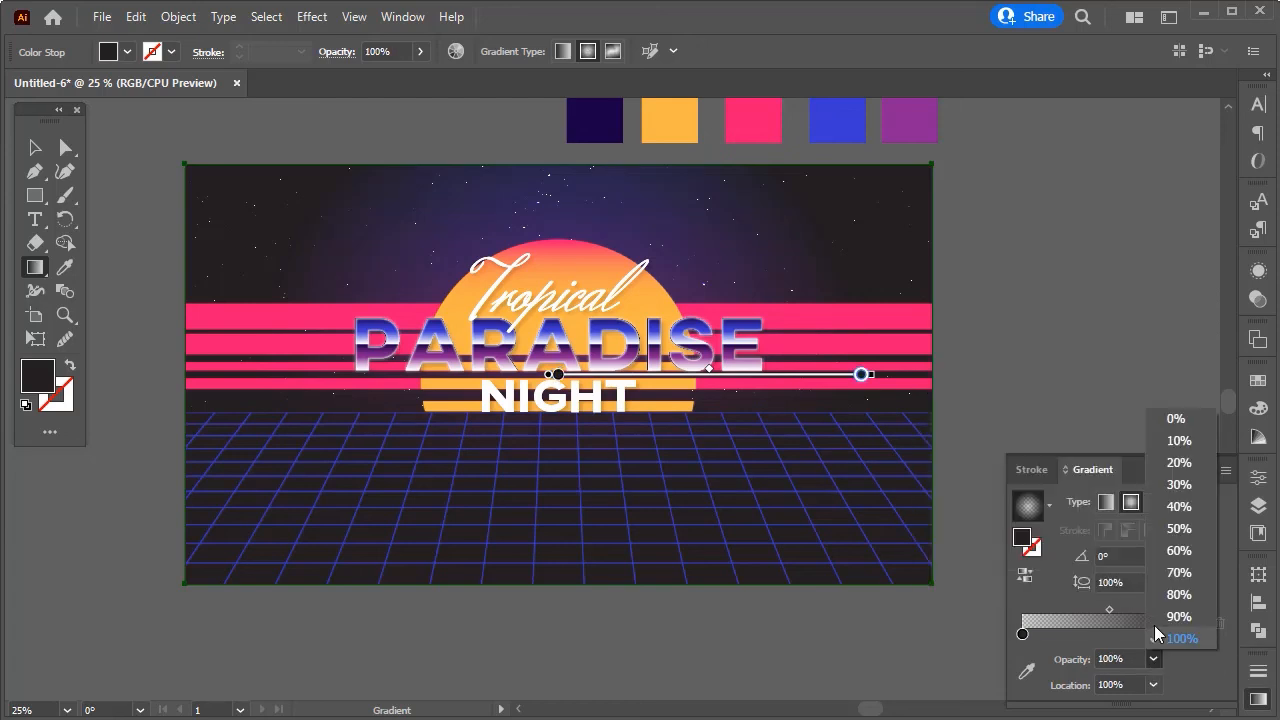
pyautogui.click(1177, 571)
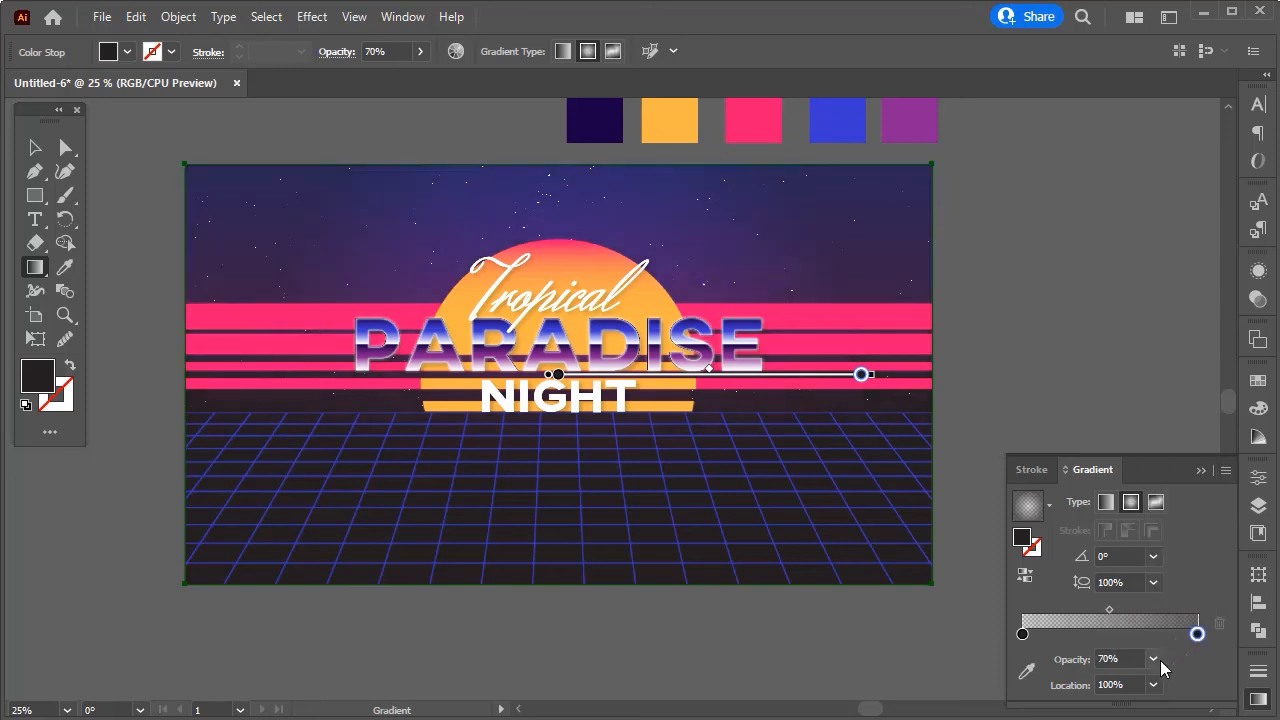
pyautogui.click(1156, 660)
pyautogui.click(1189, 554)
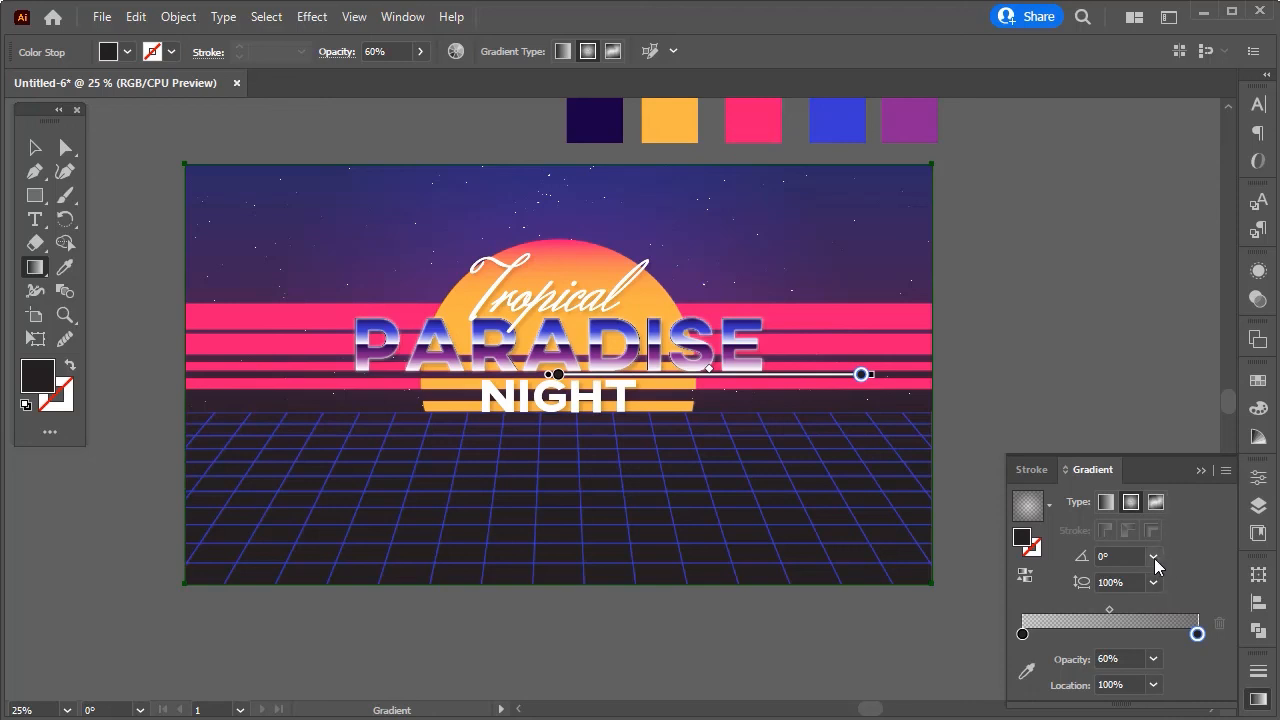
# Shift the gradient midpoint outward to about 73% and set the radial gradient's aspect ratio to 70%.
pyautogui.click(1083, 557)
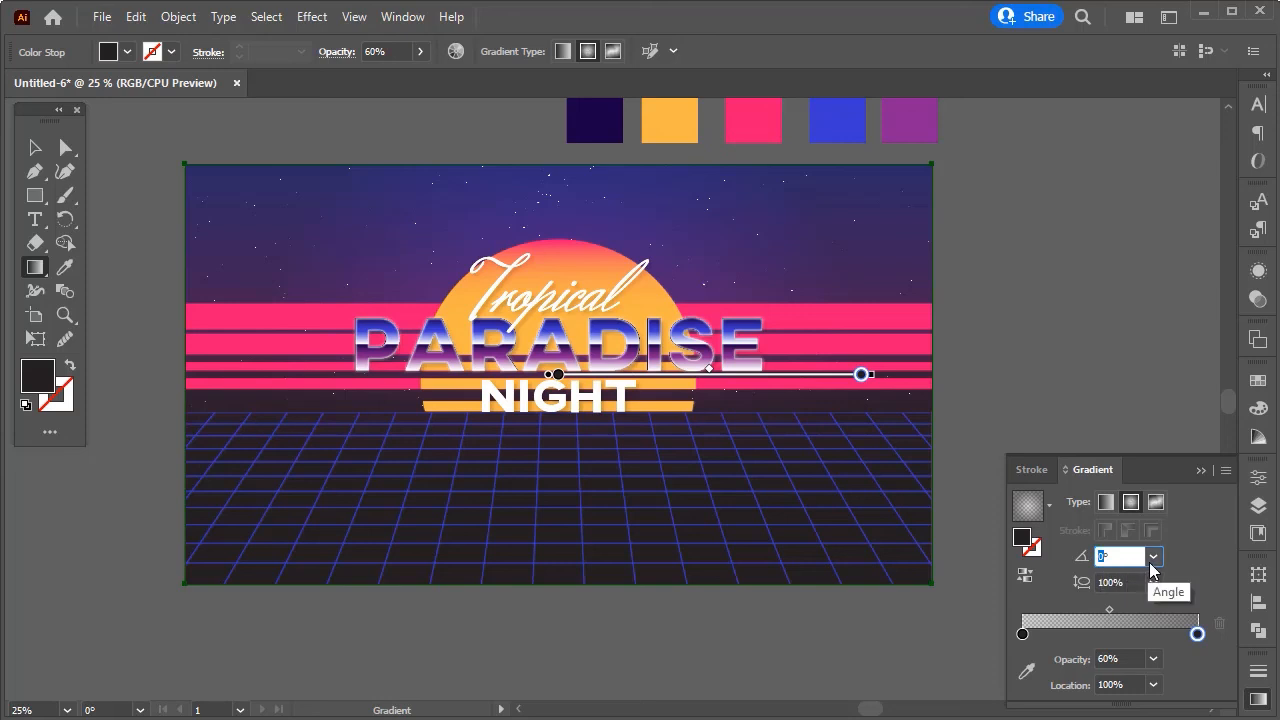
pyautogui.click(1201, 569)
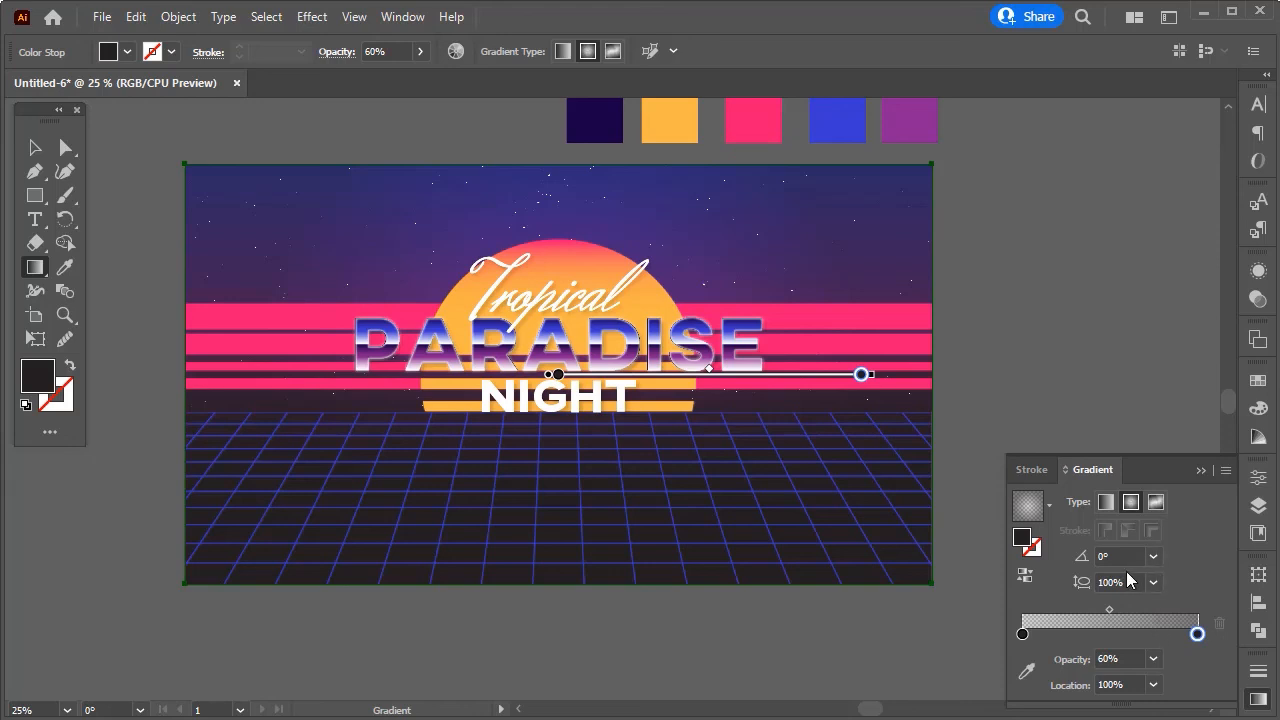
pyautogui.moveTo(1111, 609); pyautogui.dragTo(1151, 610)
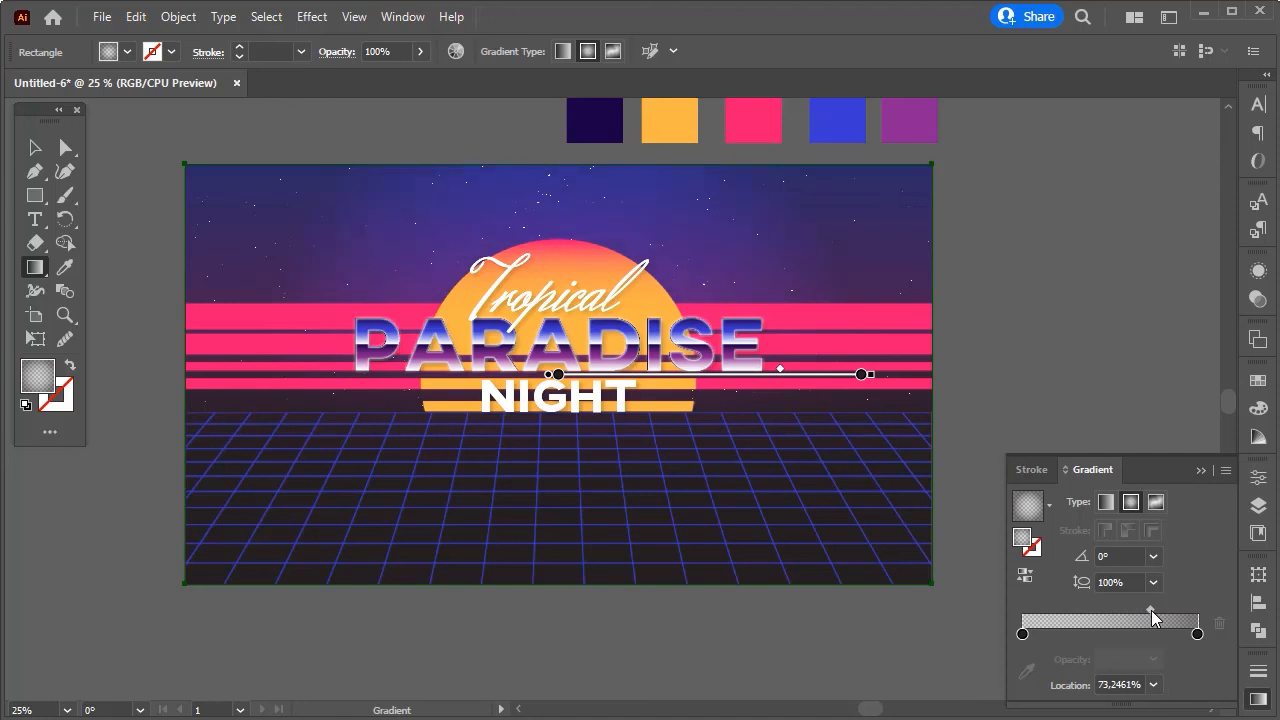
pyautogui.click(1153, 583)
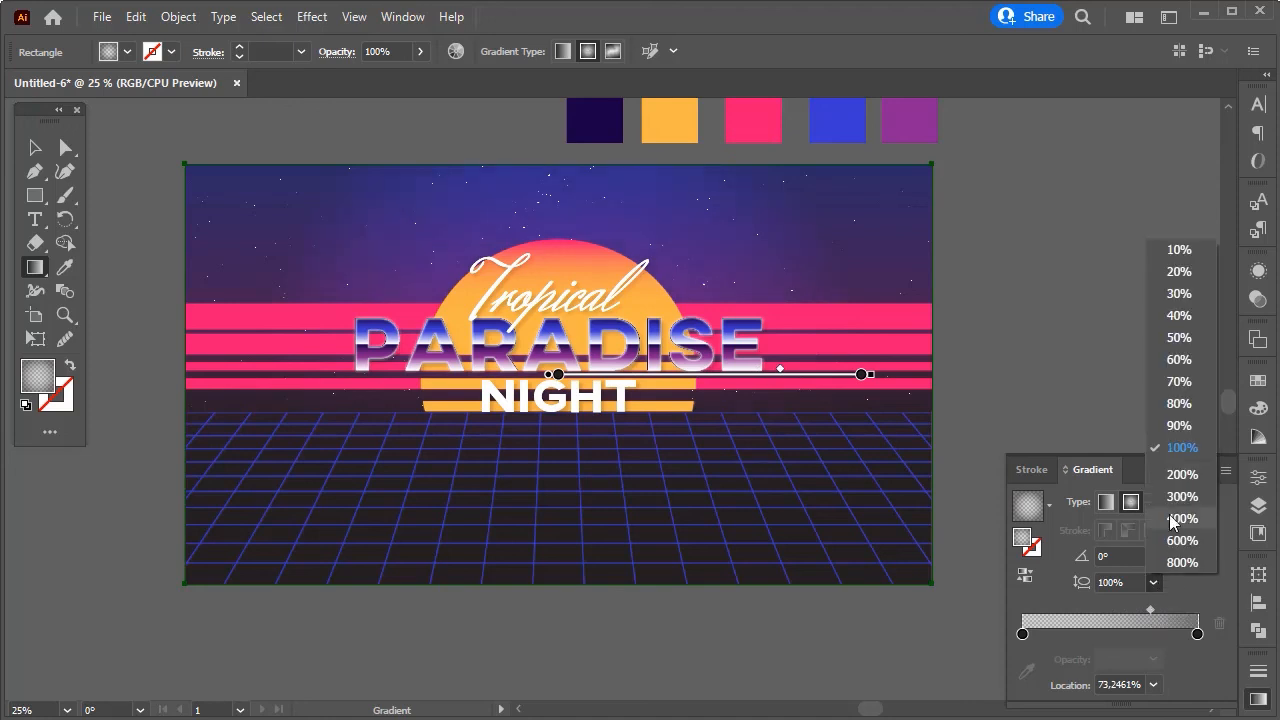
pyautogui.click(1179, 382)
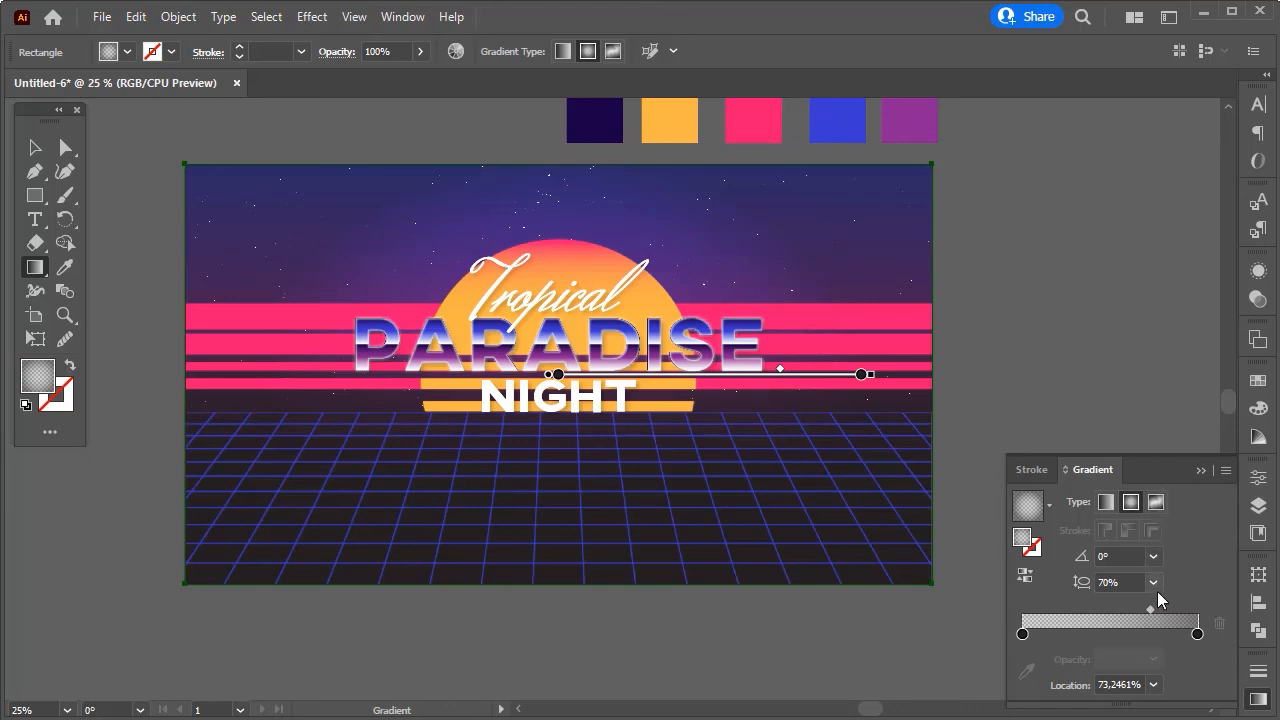
pyautogui.click(1199, 466)
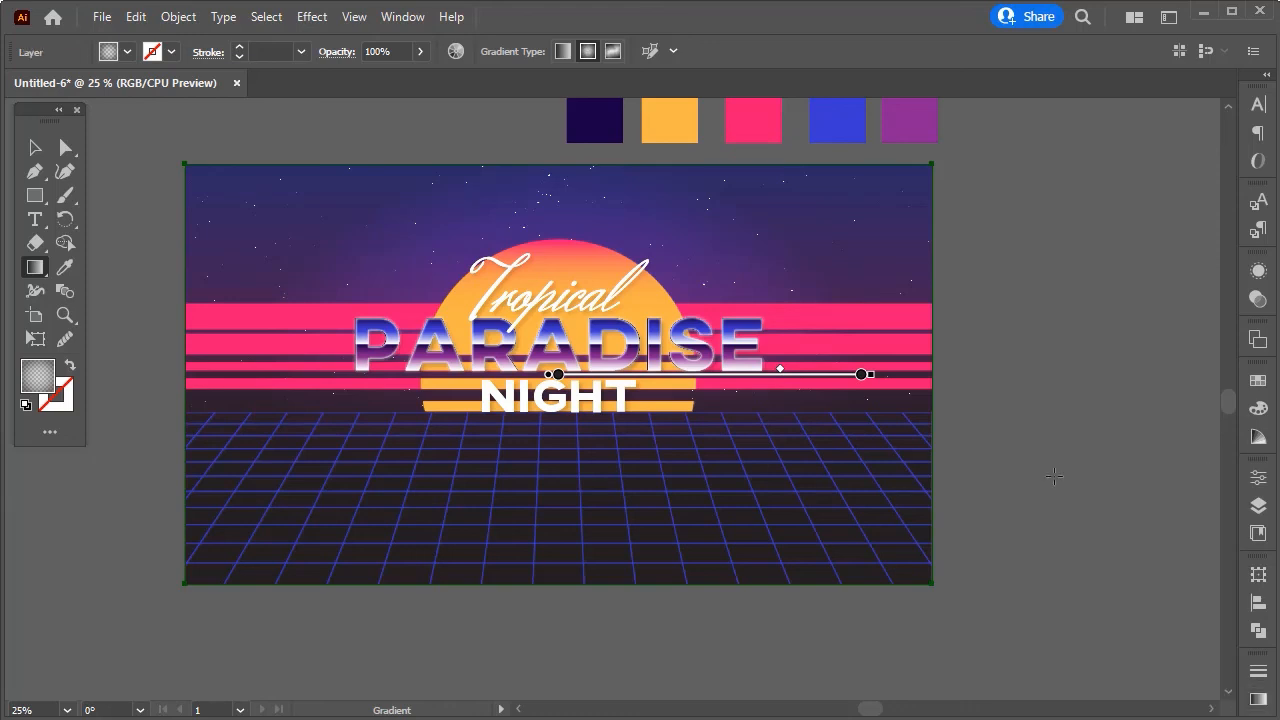
# Switch to the Selection tool and deselect the Shadow rectangle.
pyautogui.scroll(2, 560, 400)
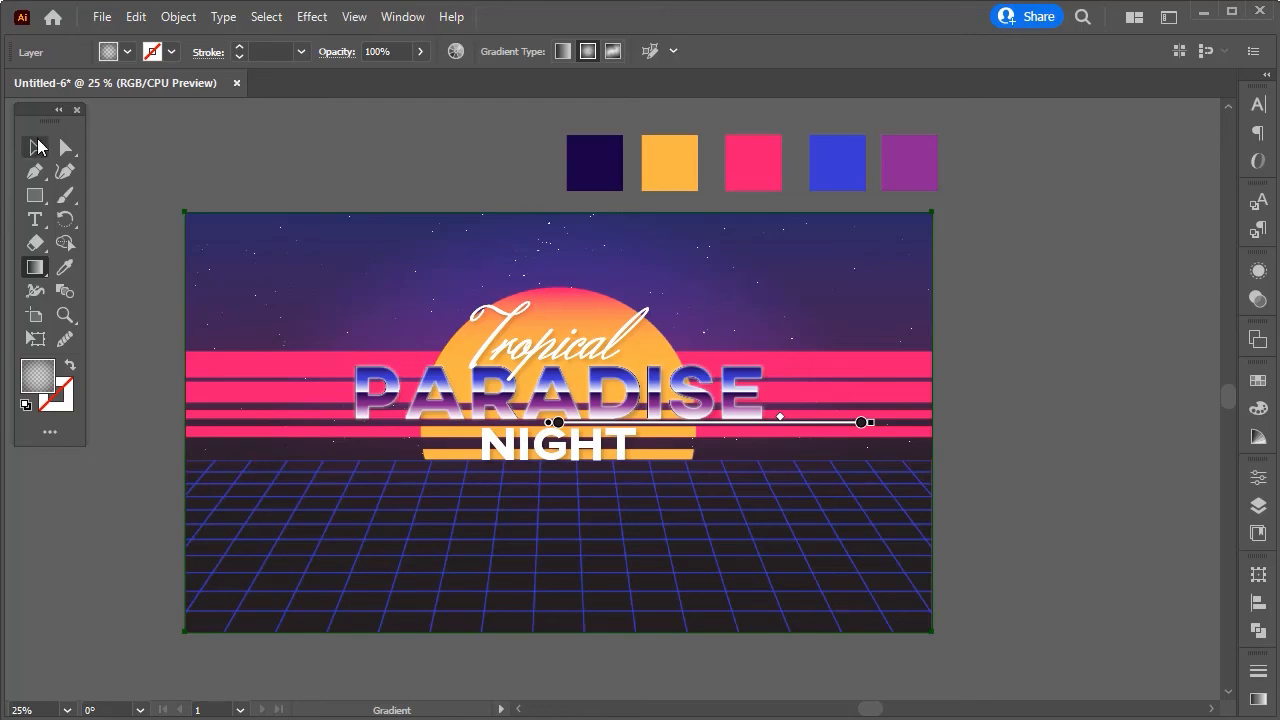
pyautogui.click(35, 147)
pyautogui.click(1040, 366)
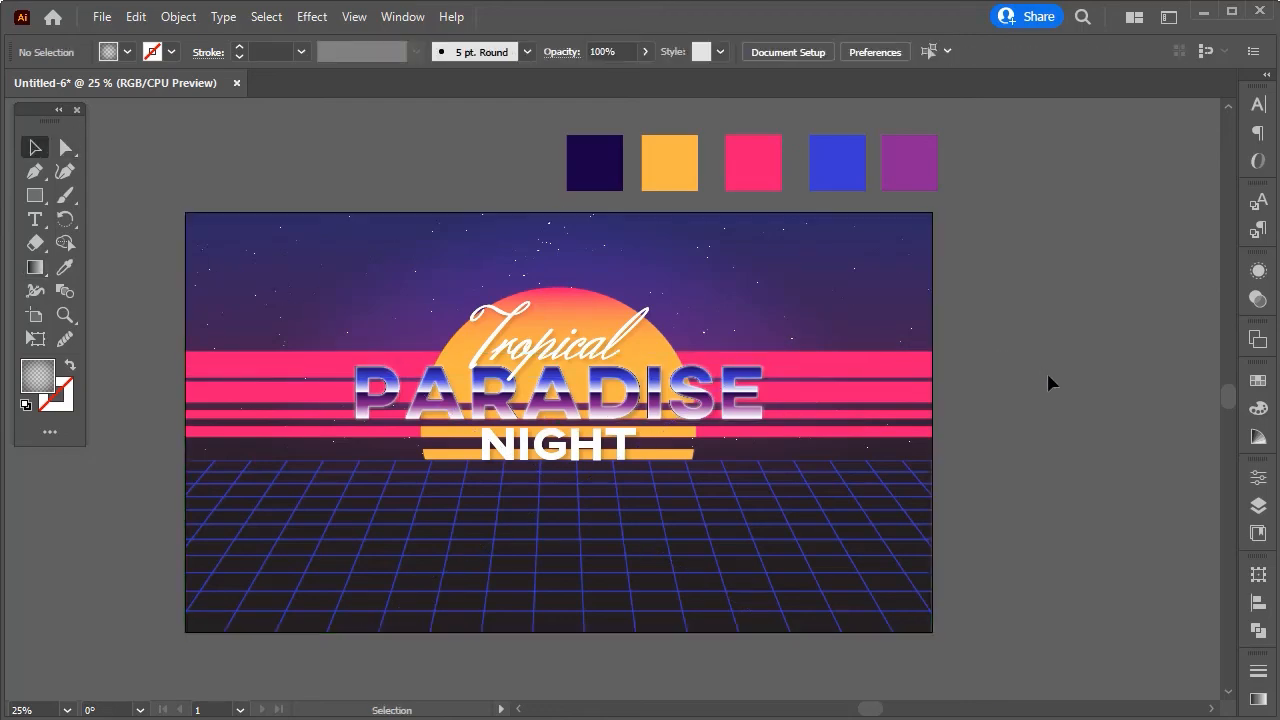